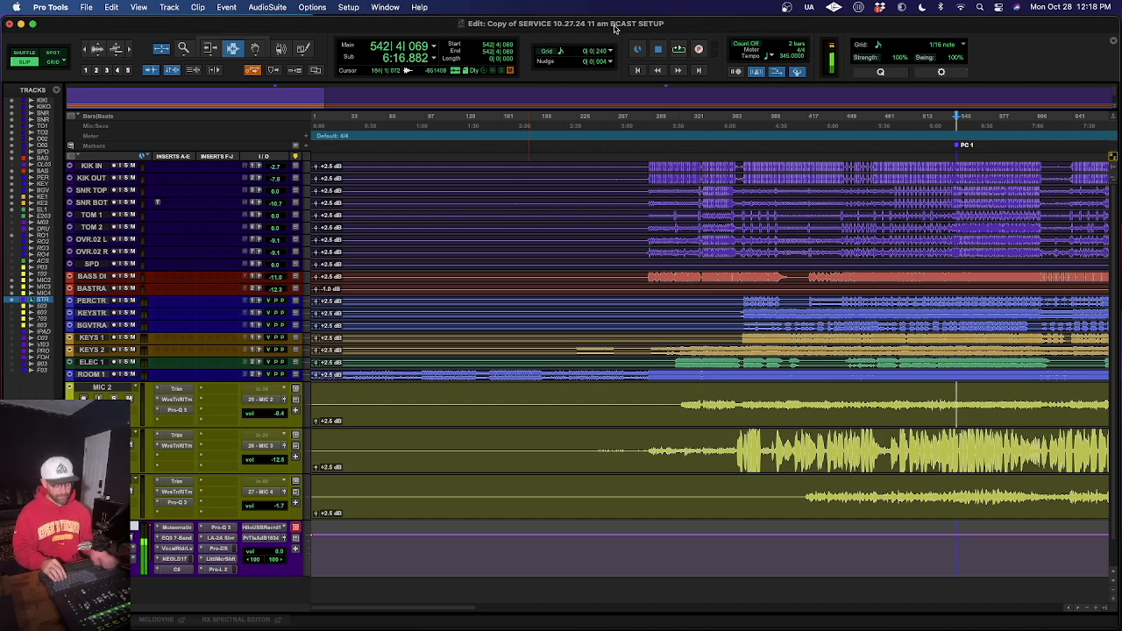
In the Mix window, hide all tracks from KIK IN through MIC 4, keeping only the stream track shown.
{"action": "key", "text": "super+equal"}
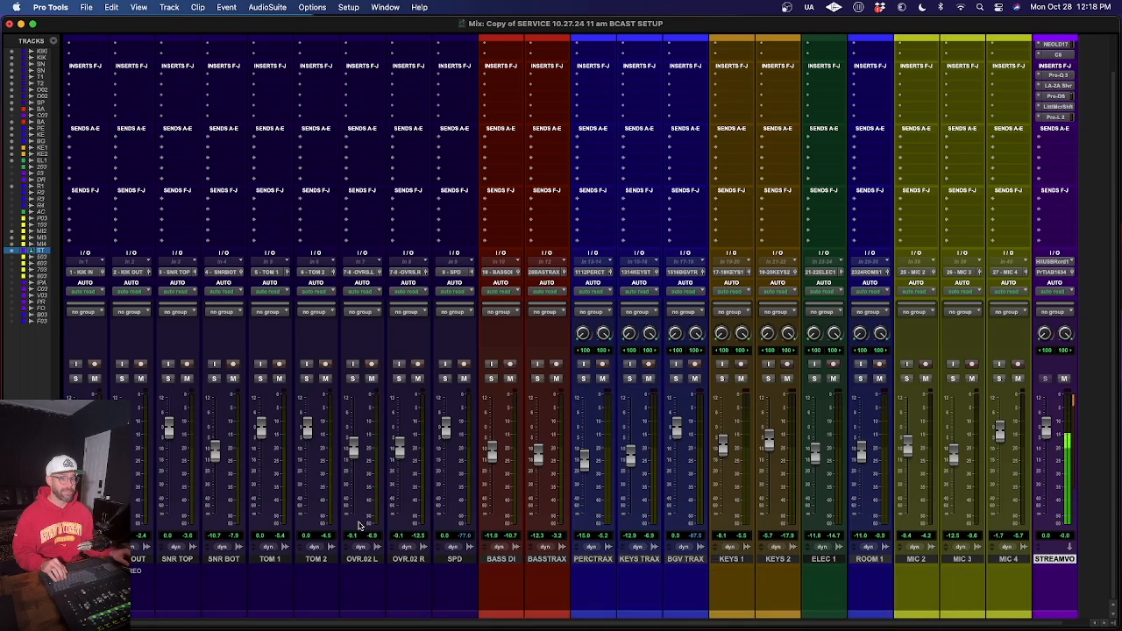
{"action": "left_click", "coordinate": [86, 560]}
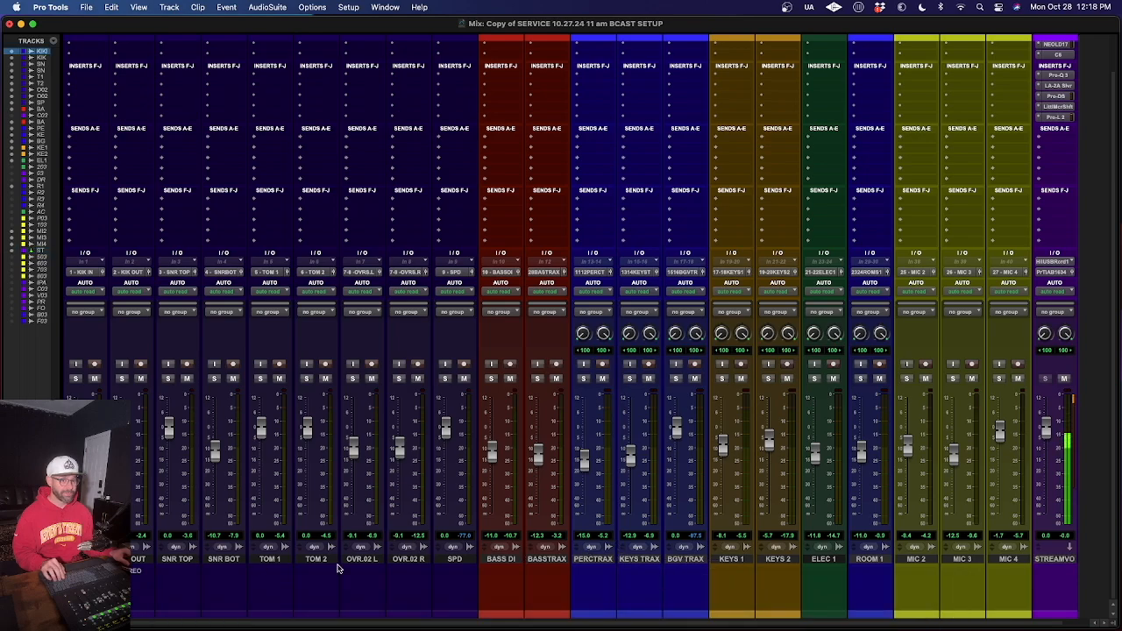
{"action": "left_click", "coordinate": [1010, 560], "text": "shift"}
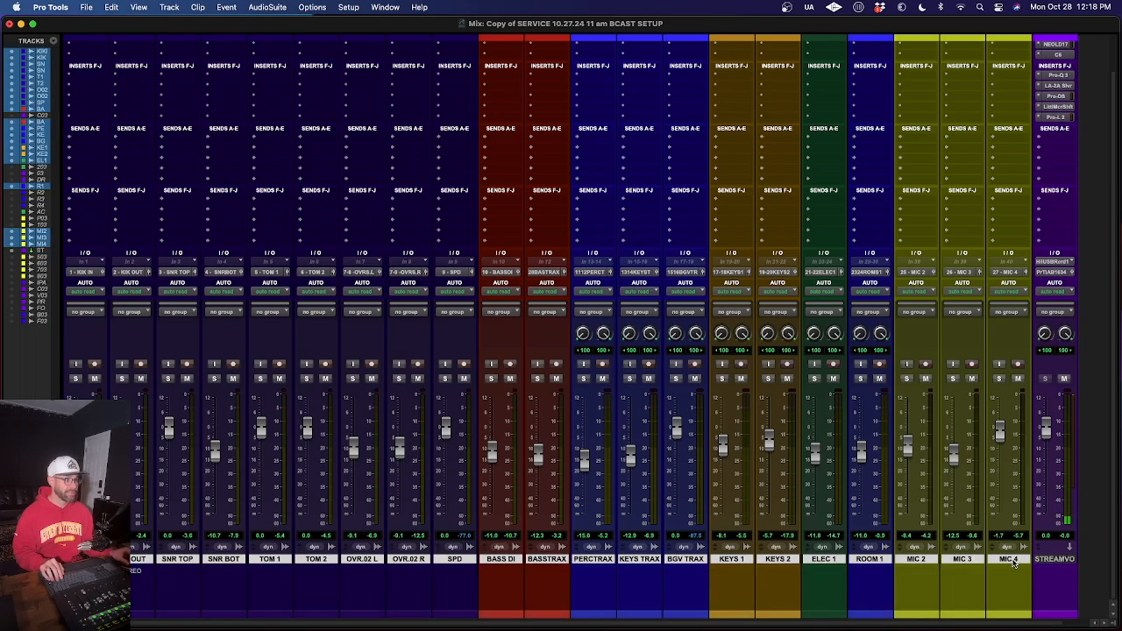
{"action": "left_click", "coordinate": [12, 53]}
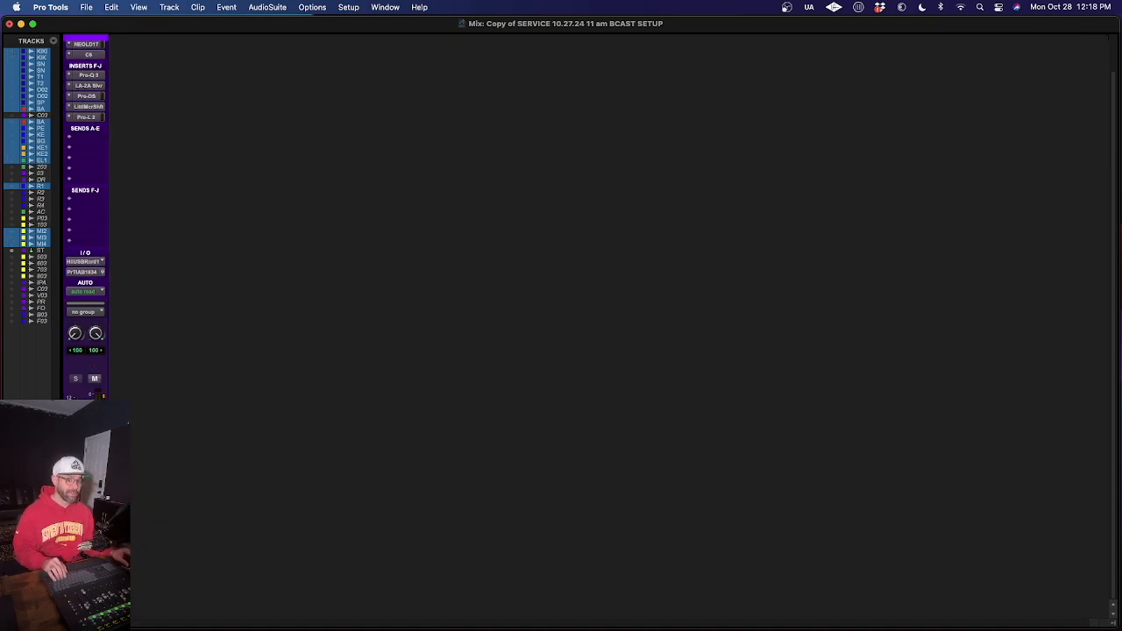
{"action": "left_click", "coordinate": [85, 559]}
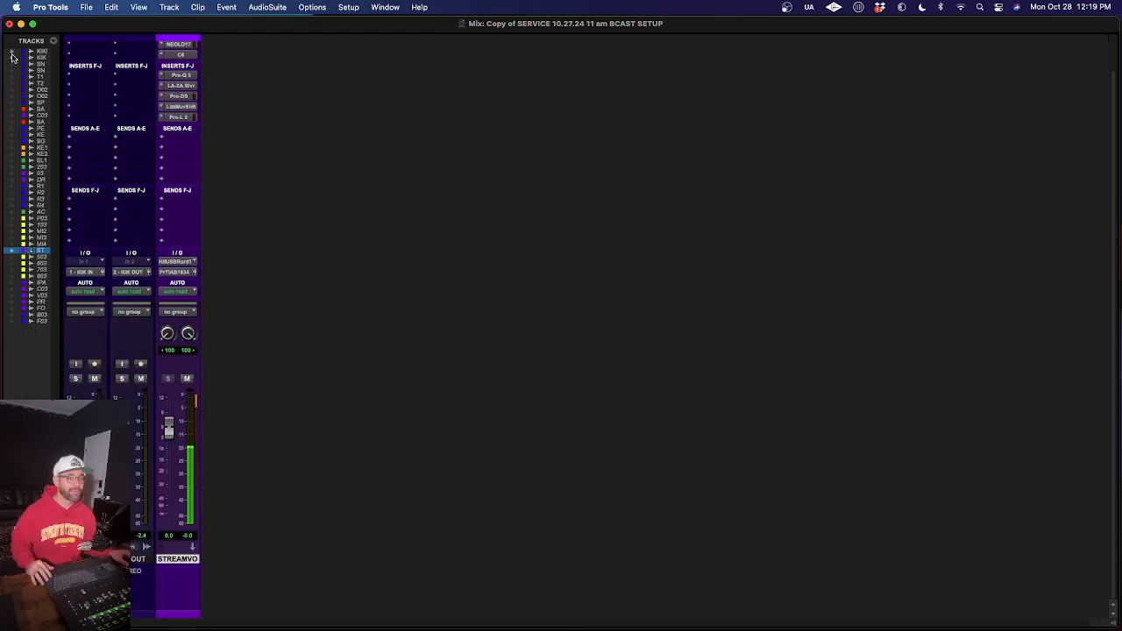
{"action": "left_click", "coordinate": [11, 51]}
{"action": "left_click", "coordinate": [12, 58]}
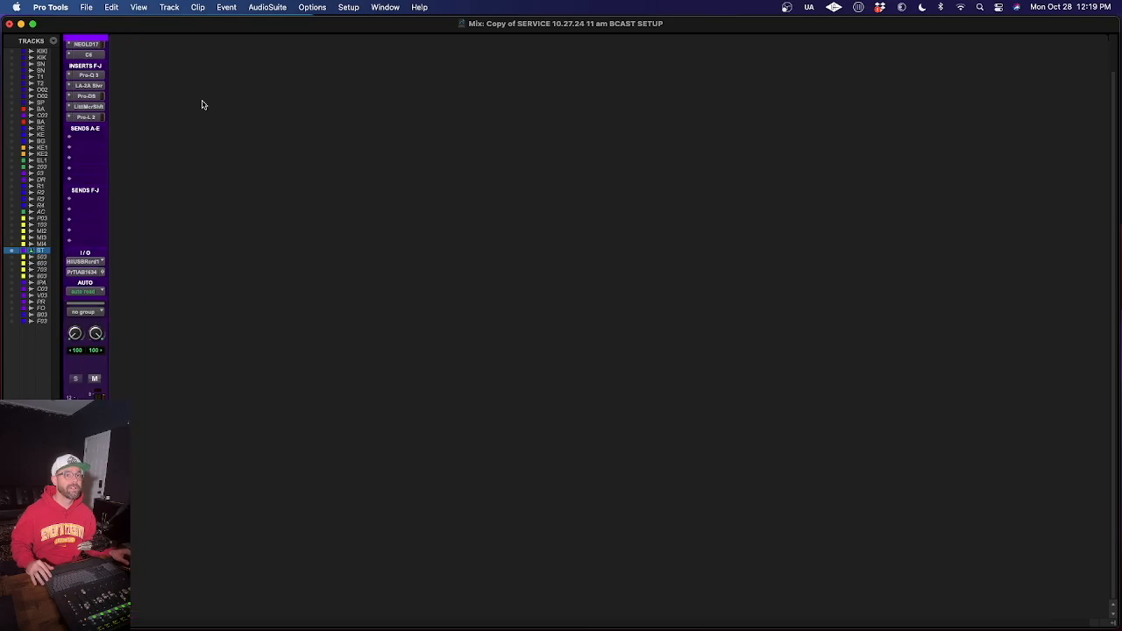
Create 14 new mono Aux Input tracks together with a second batch of stereo Aux Input tracks.
{"action": "key", "text": "super+shift+n"}
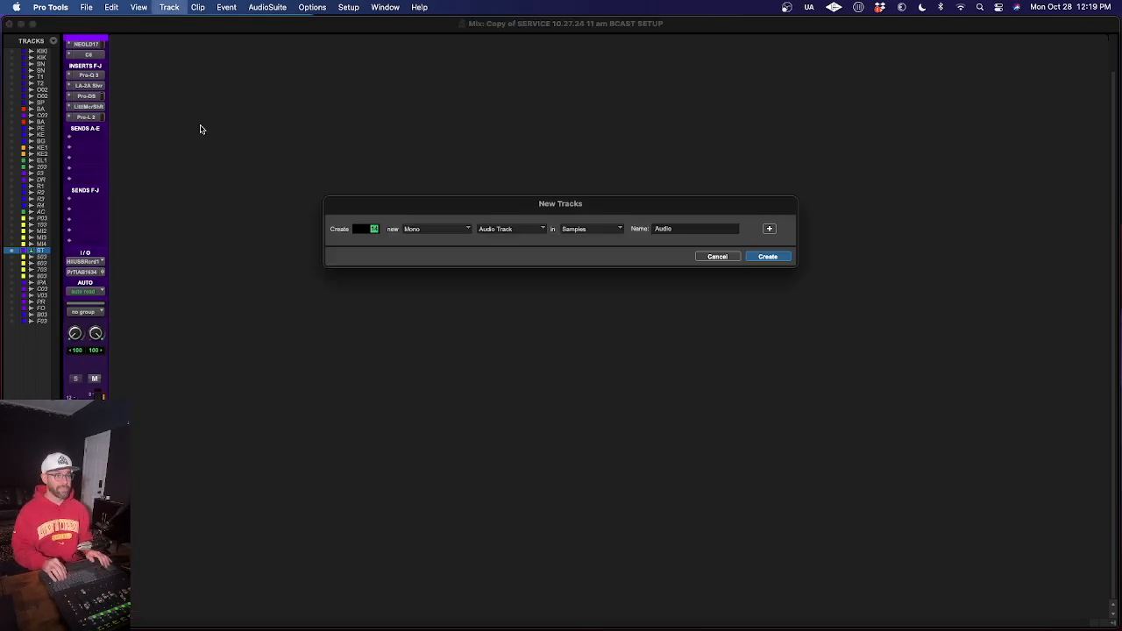
{"action": "key", "text": "super+Down"}
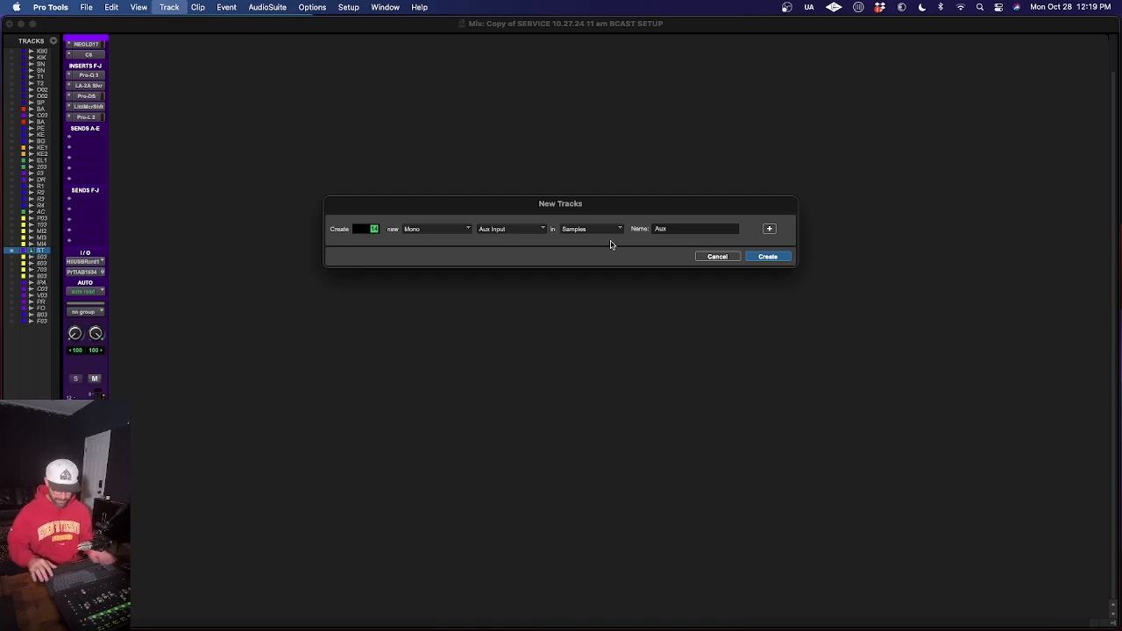
{"action": "key", "text": "super+shift+plus"}
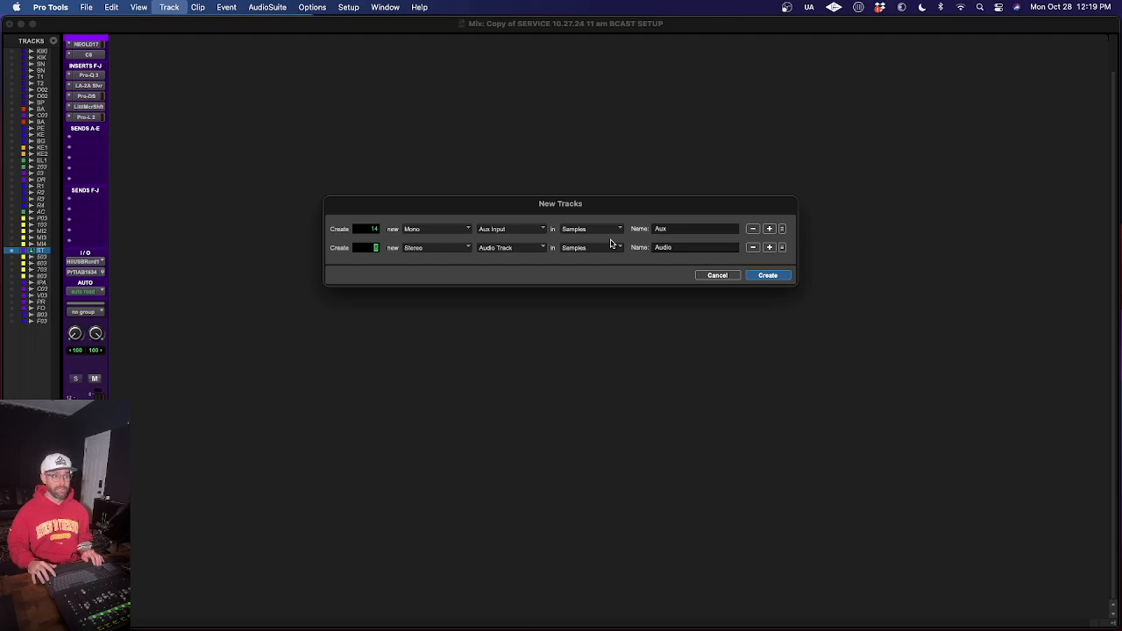
{"action": "key", "text": "super+Down"}
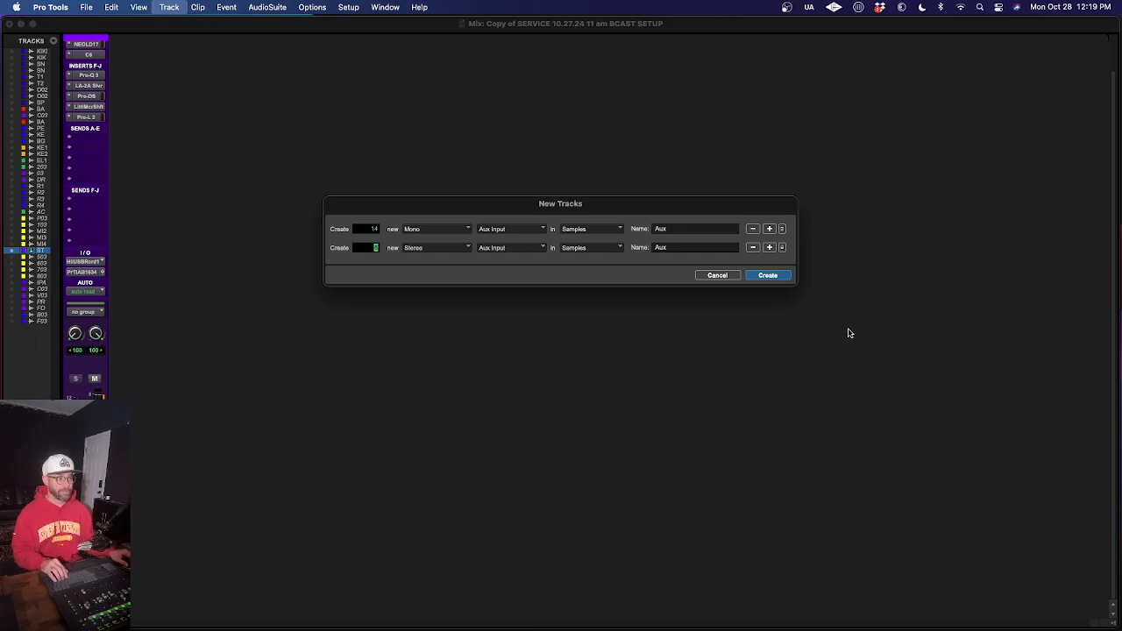
{"action": "left_click", "coordinate": [785, 279]}
Move the stereo Aux 15 track between Aux 6 and Aux 7, and select Aux 1 through Aux 15.
{"action": "left_click", "coordinate": [141, 558]}
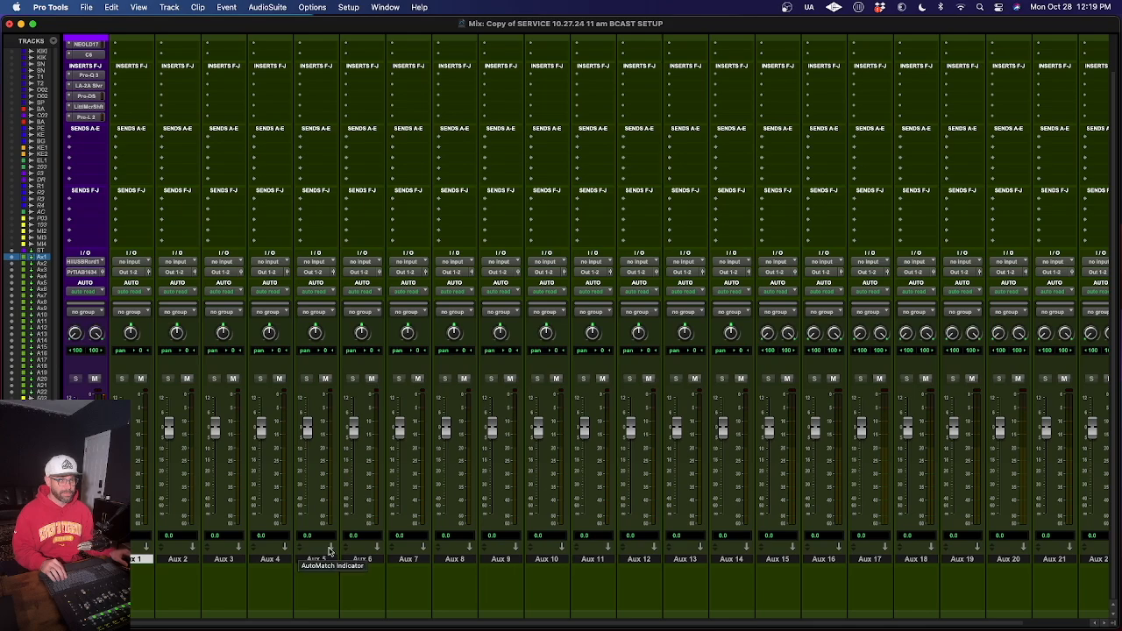
{"action": "left_click_drag", "start_coordinate": [778, 563], "coordinate": [386, 559]}
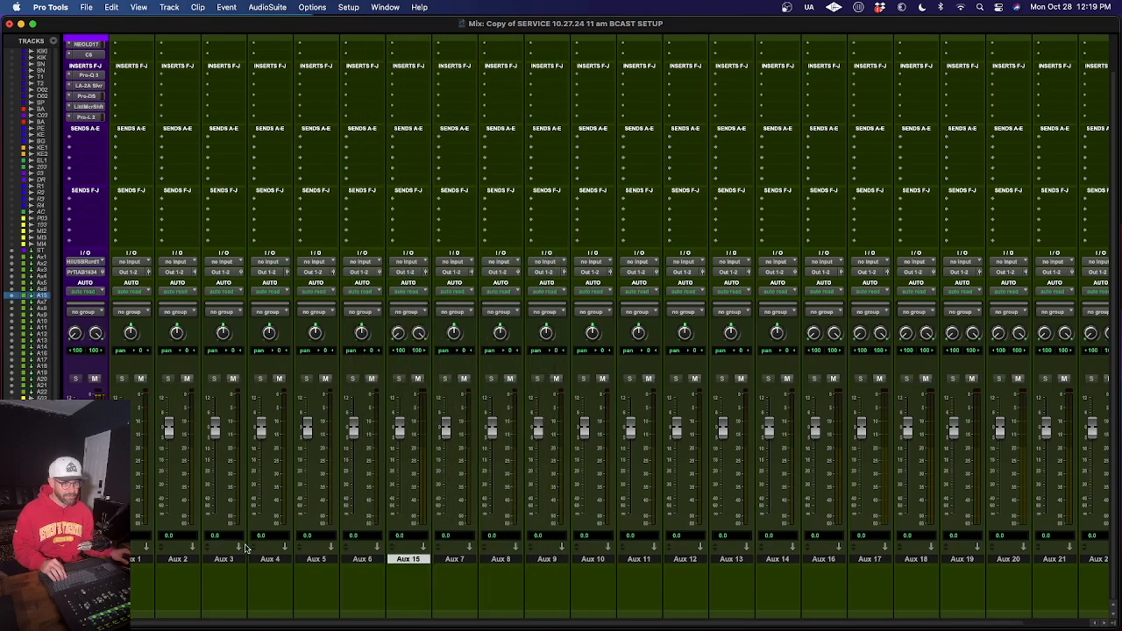
{"action": "left_click", "coordinate": [135, 560]}
{"action": "left_click", "coordinate": [406, 560], "text": "shift"}
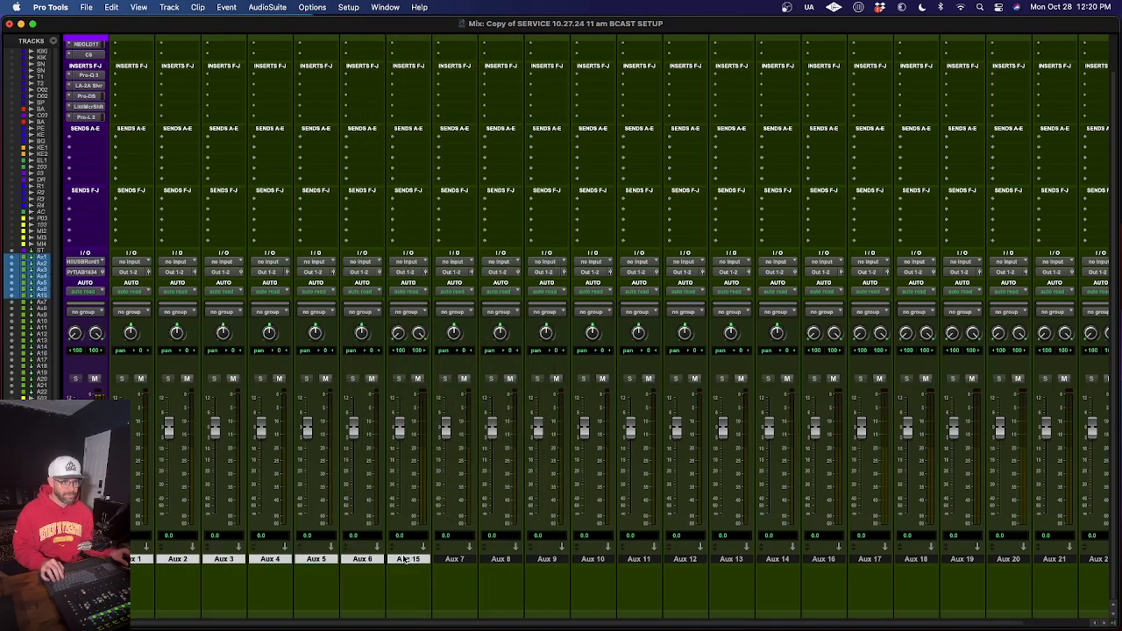
Search the input assignments for KIK and set the Aux 1 track's input to bus 1 - KIK IN.
{"action": "scroll", "coordinate": [404, 558], "scroll_direction": "up", "scroll_amount": 1}
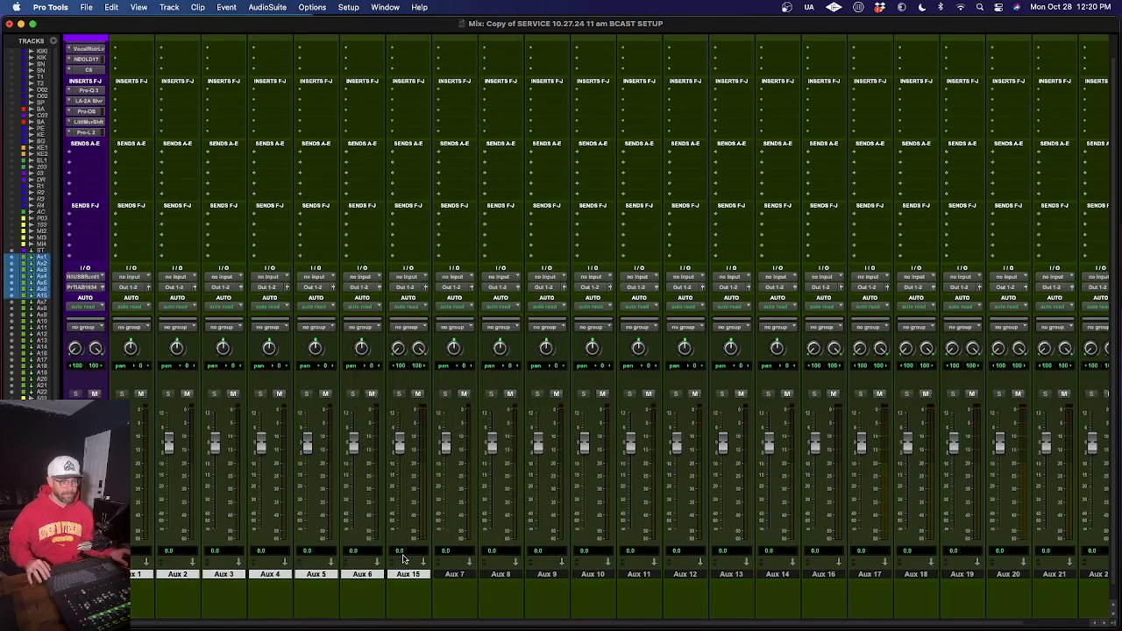
{"action": "left_click", "coordinate": [127, 280]}
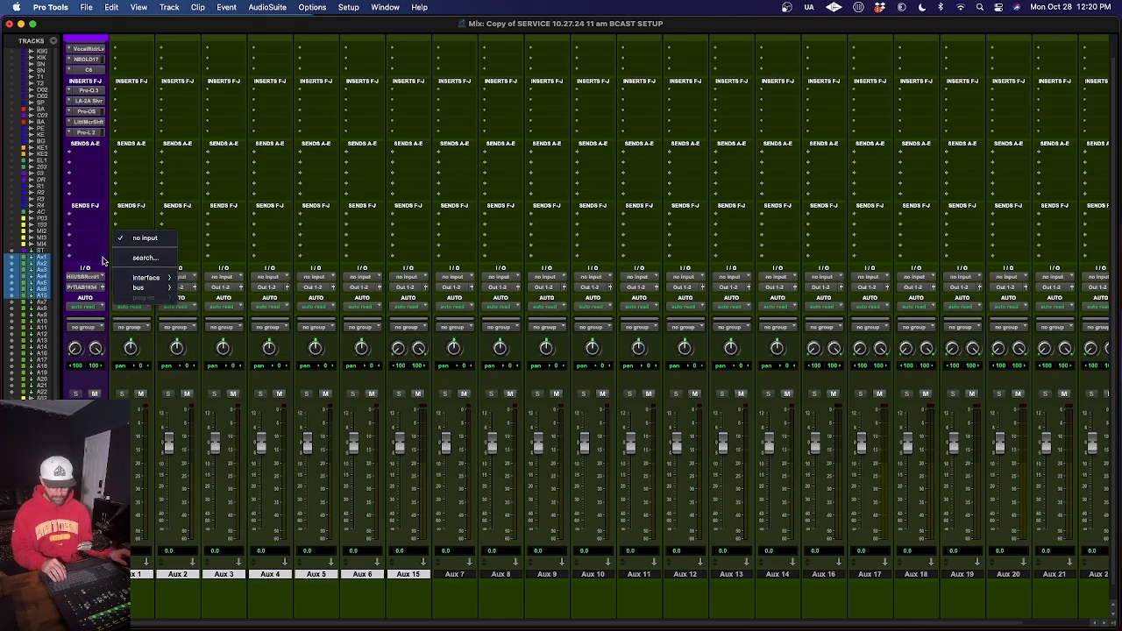
{"action": "type", "text": "KIK"}
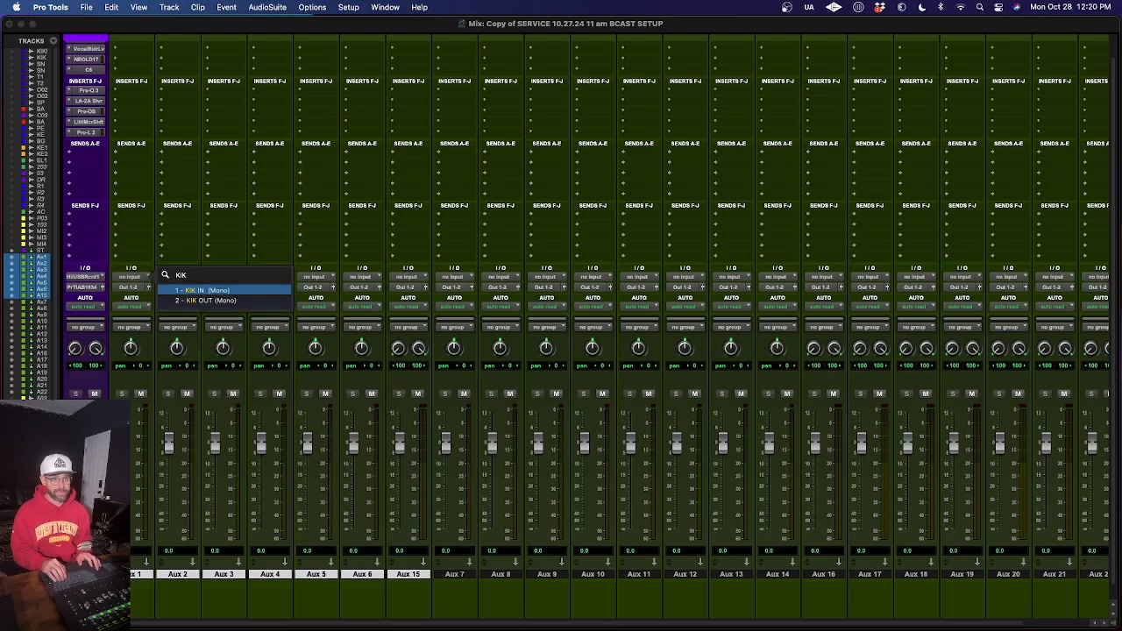
{"action": "left_click", "coordinate": [241, 289]}
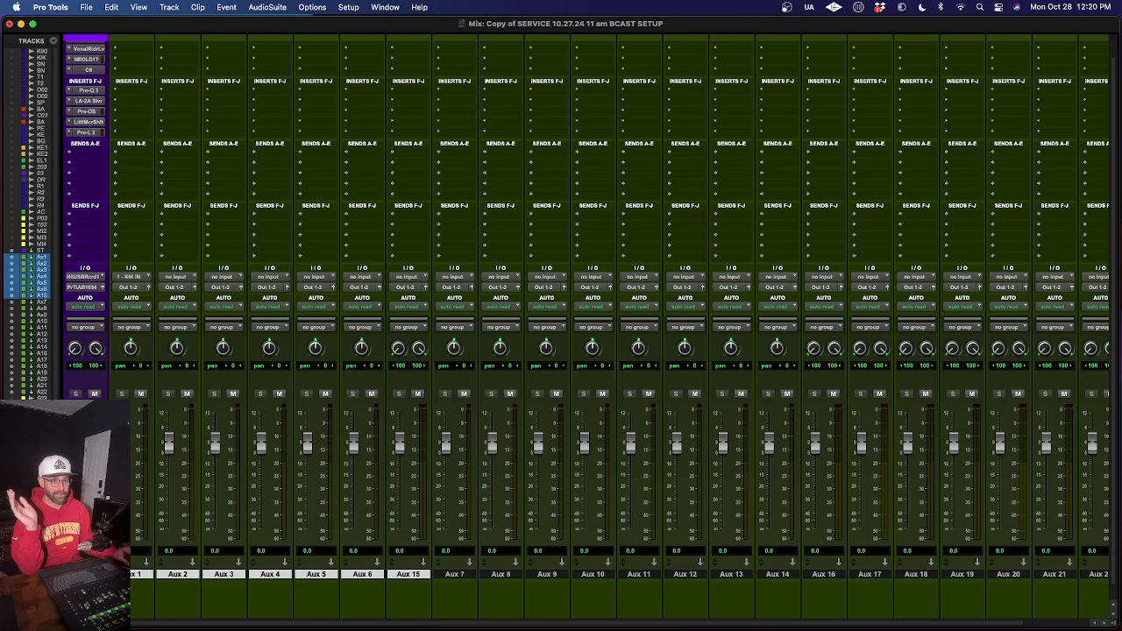
Rename the Aux 1 track as "1 - KIK IN" and select only that track.
{"action": "double_click", "coordinate": [134, 575]}
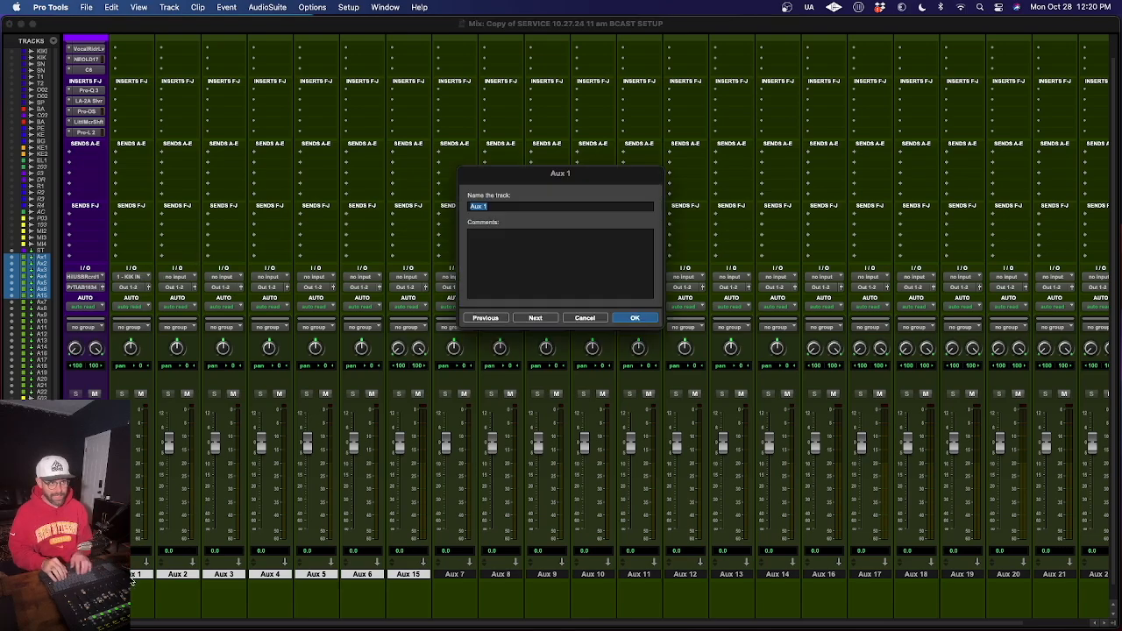
{"action": "type", "text": "K"}
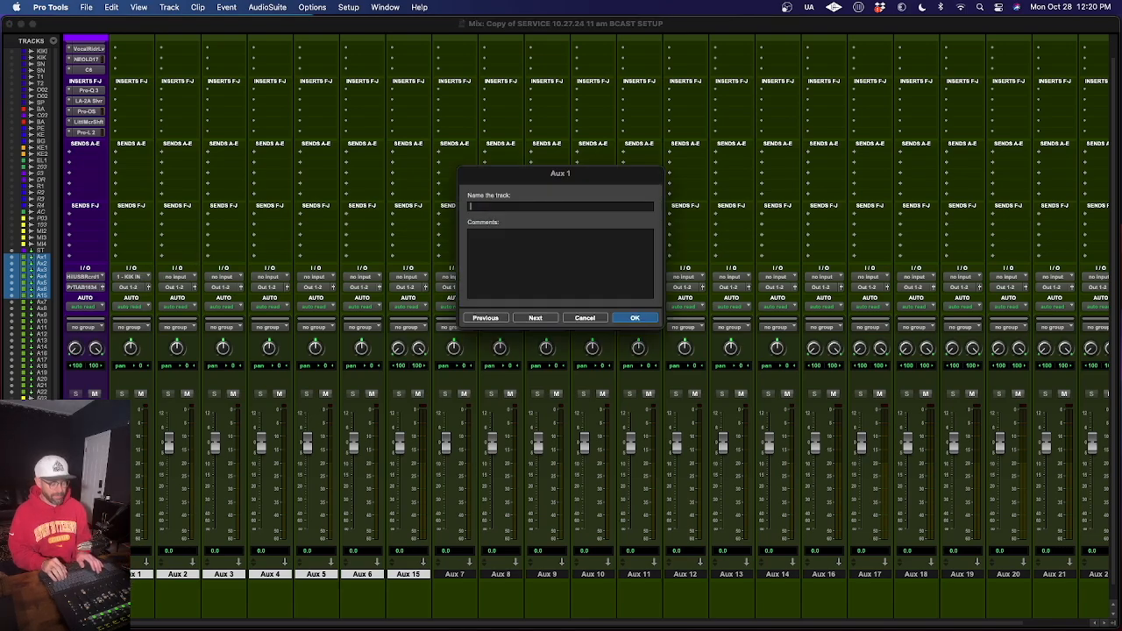
{"action": "type", "text": "1 "}
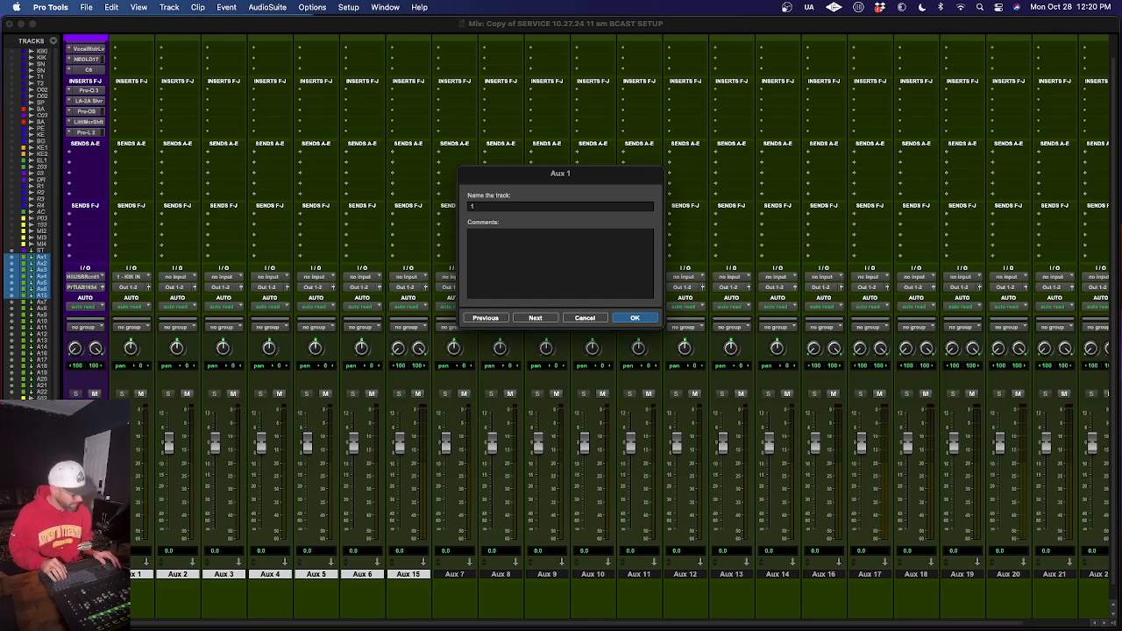
{"action": "type", "text": "-"}
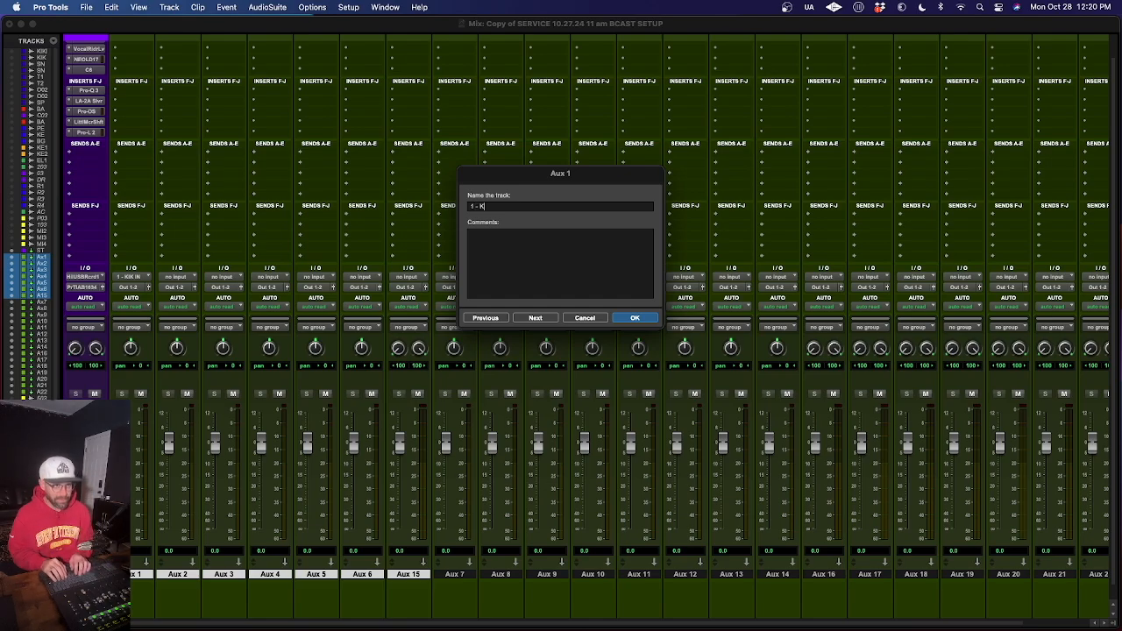
{"action": "type", "text": " KIK IN"}
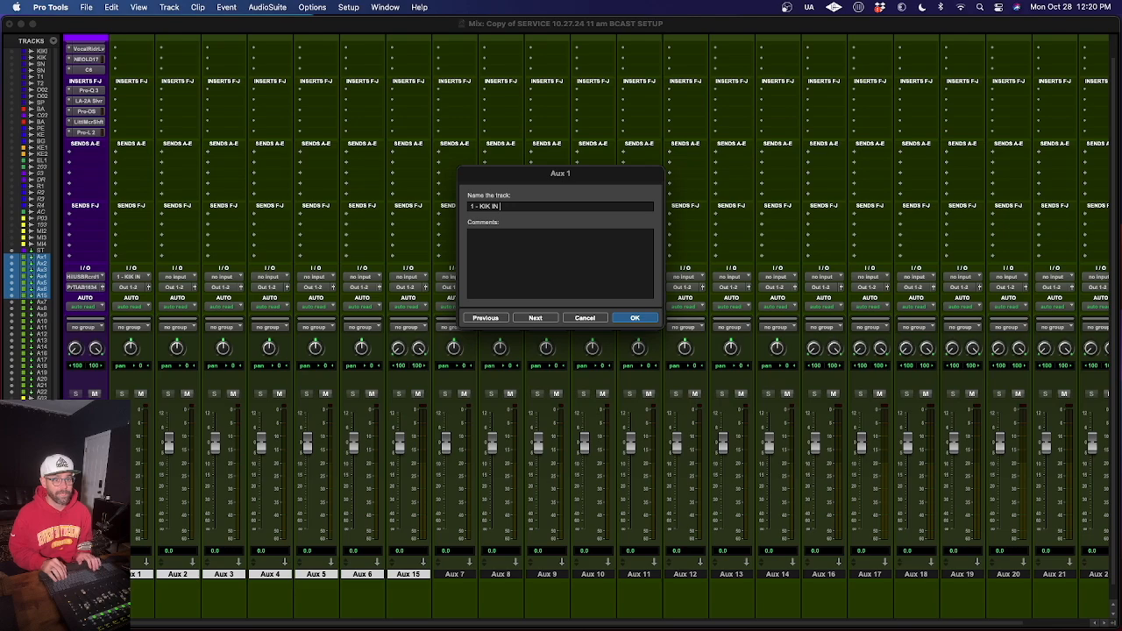
{"action": "key", "text": "Return"}
{"action": "left_click", "coordinate": [147, 575]}
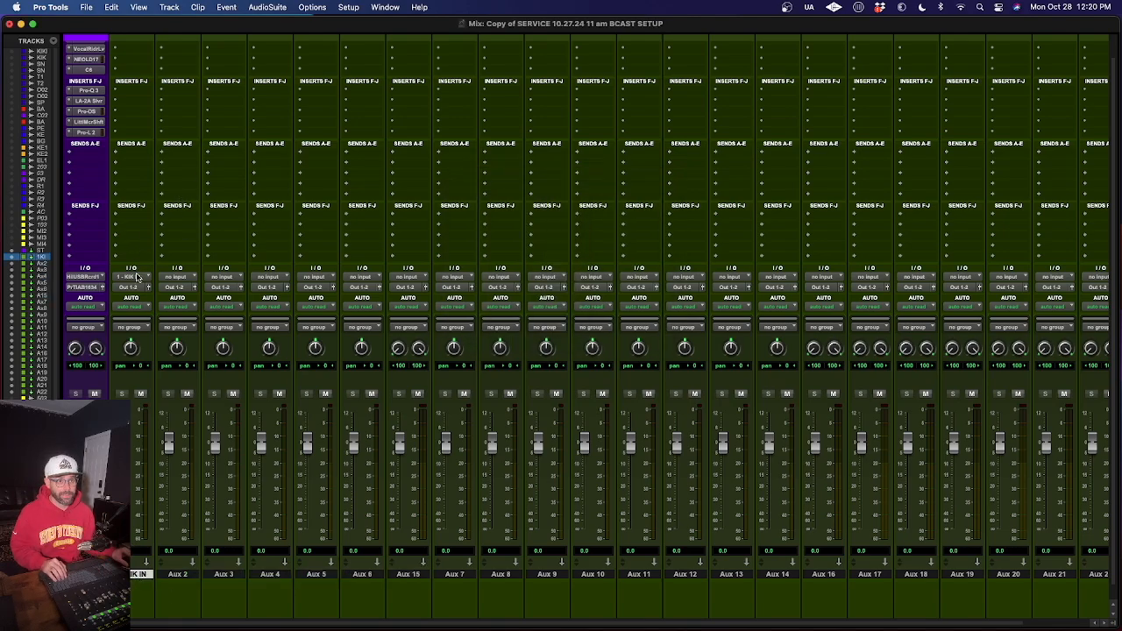
Set the Aux 3 track's input to bus 2 - KIK OUT.
{"action": "left_click", "coordinate": [220, 278]}
{"action": "mouse_move", "coordinate": [226, 288]}
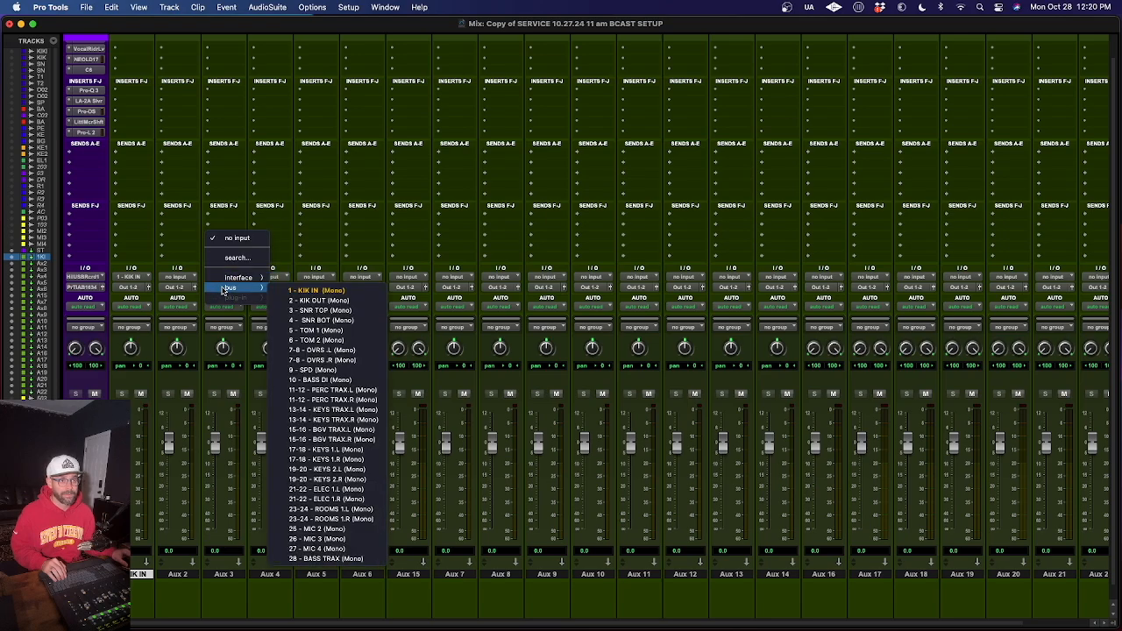
{"action": "left_click", "coordinate": [377, 302]}
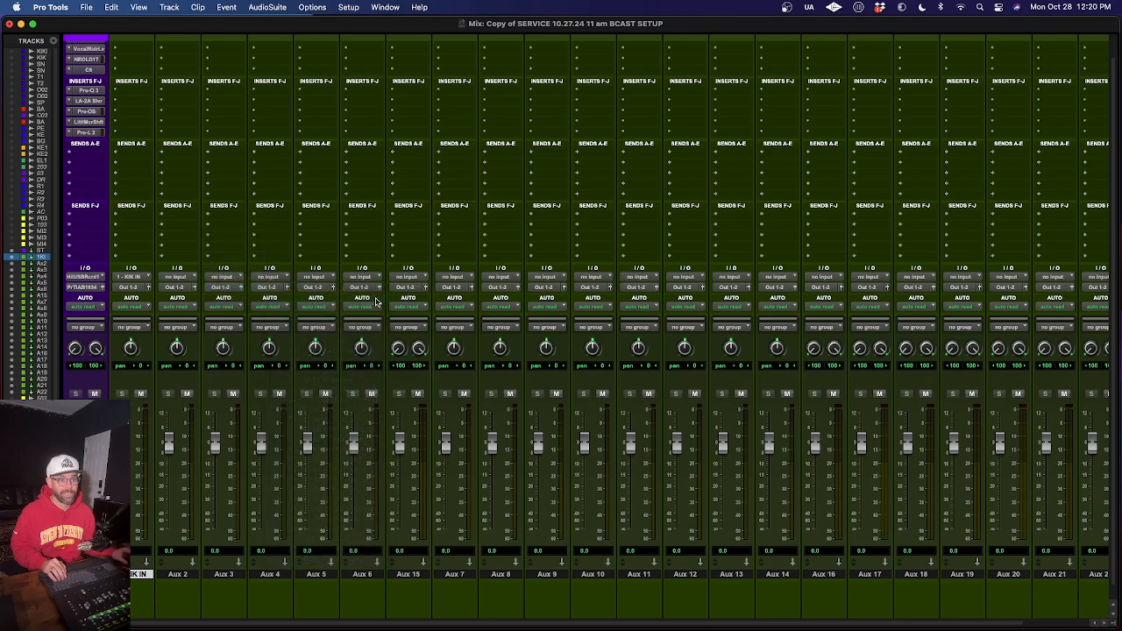
Set the Aux 2 track's input to the interface channel Hilo USB Record 8.
{"action": "left_click", "coordinate": [177, 277]}
{"action": "mouse_move", "coordinate": [178, 279]}
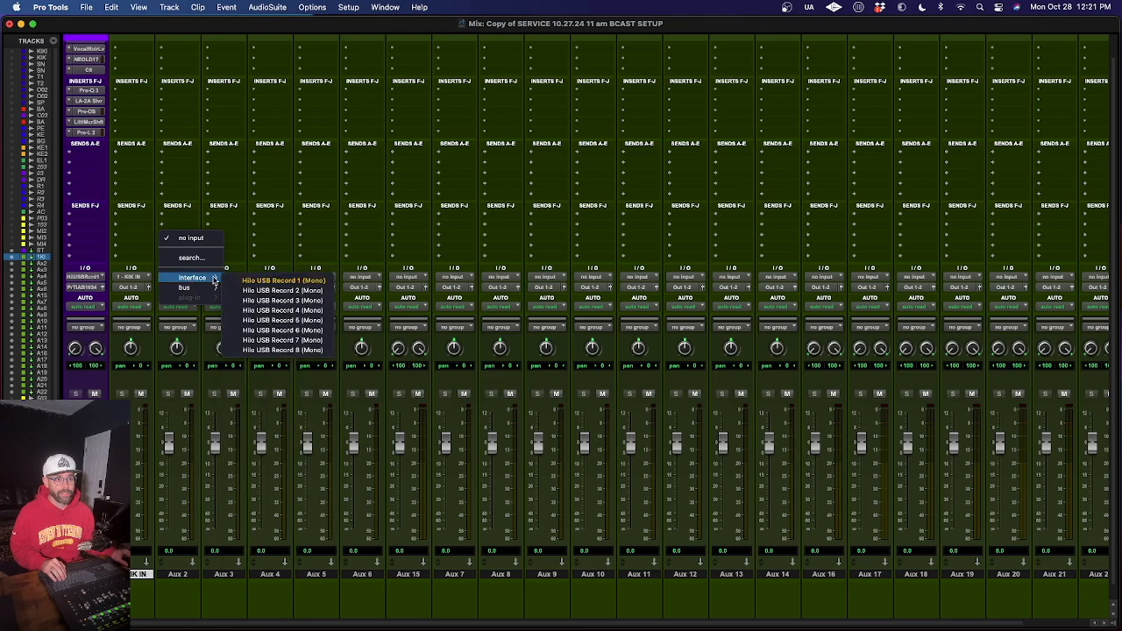
{"action": "left_click", "coordinate": [283, 350]}
{"action": "right_click", "coordinate": [171, 275]}
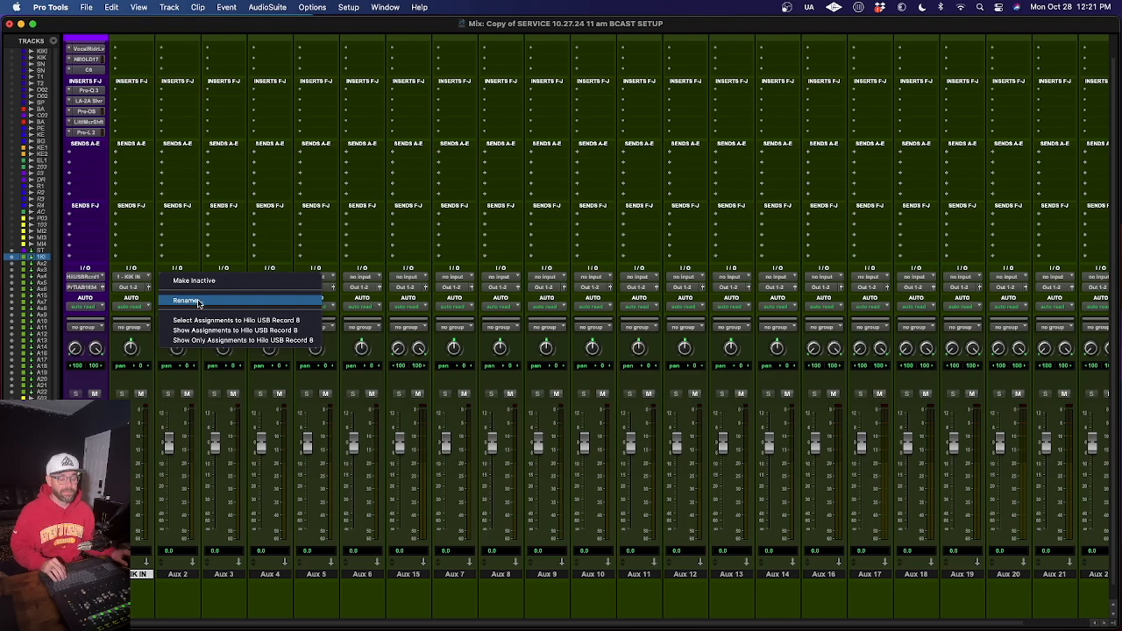
{"action": "left_click", "coordinate": [160, 211]}
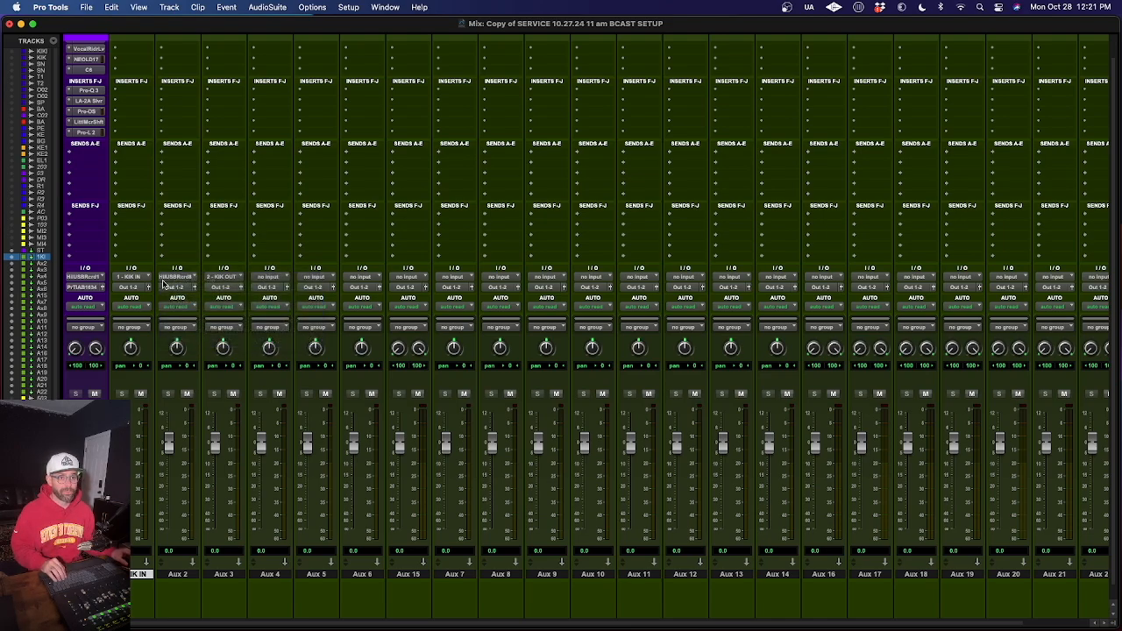
{"action": "right_click", "coordinate": [174, 283]}
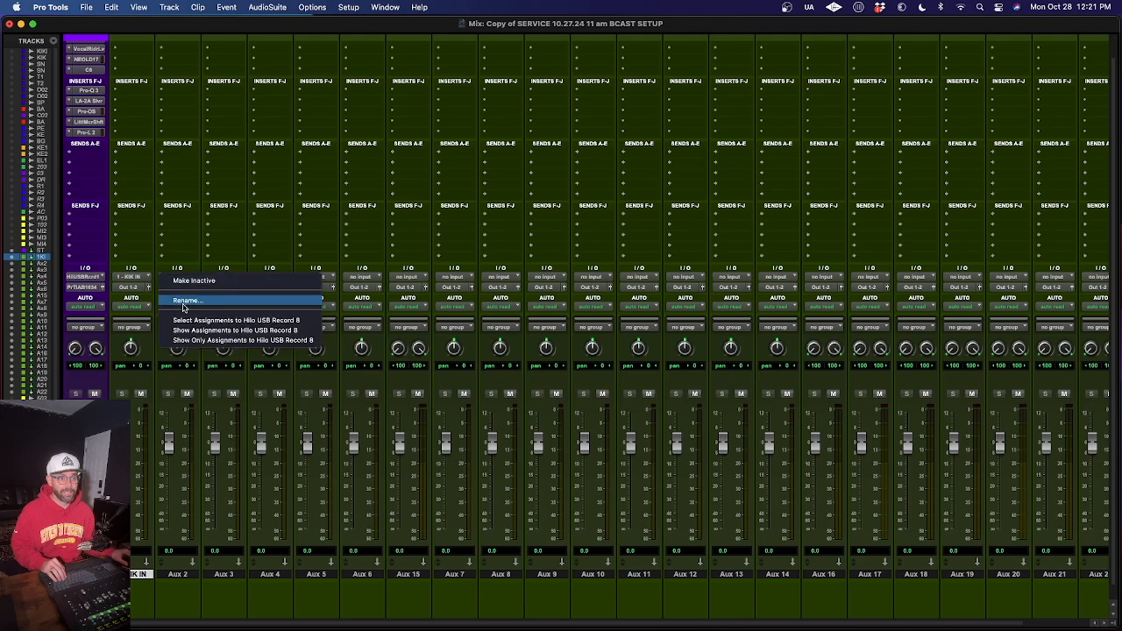
{"action": "left_click", "coordinate": [180, 303]}
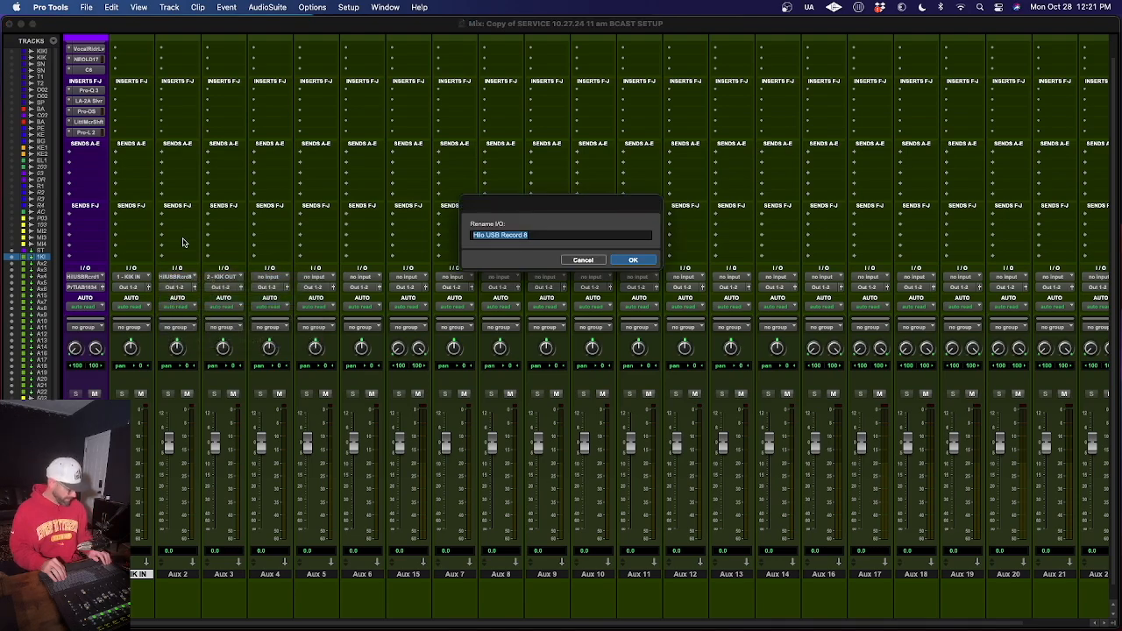
{"action": "type", "text": "2 -"}
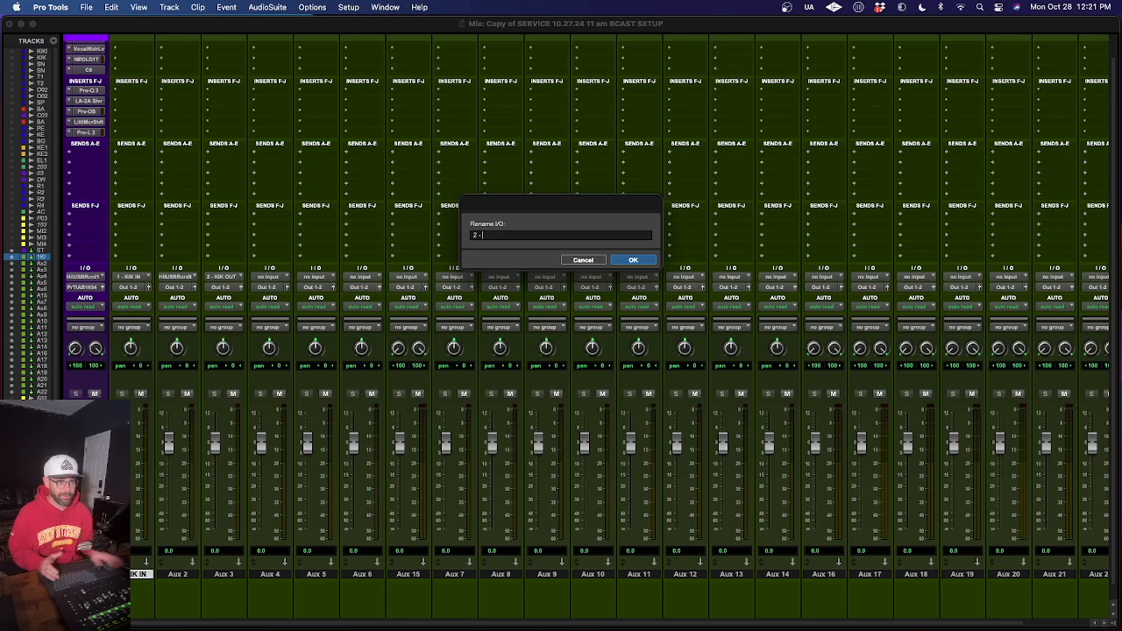
{"action": "left_click", "coordinate": [583, 260]}
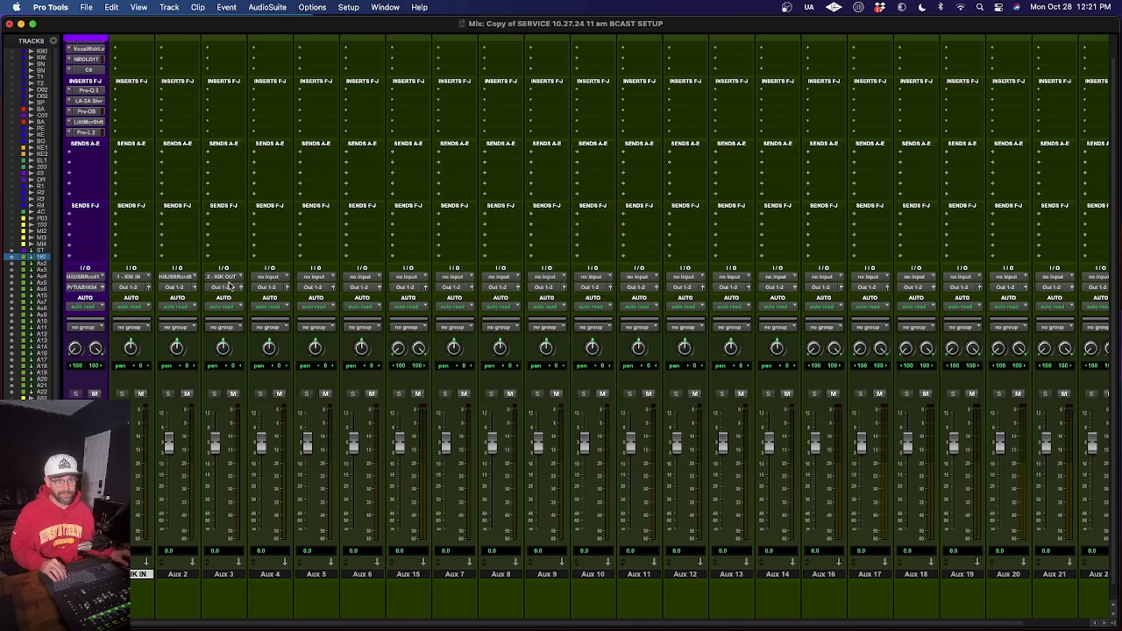
Set the Aux 2 track's input to bus 2 - KIK OUT.
{"action": "left_click", "coordinate": [176, 277]}
{"action": "mouse_move", "coordinate": [175, 278]}
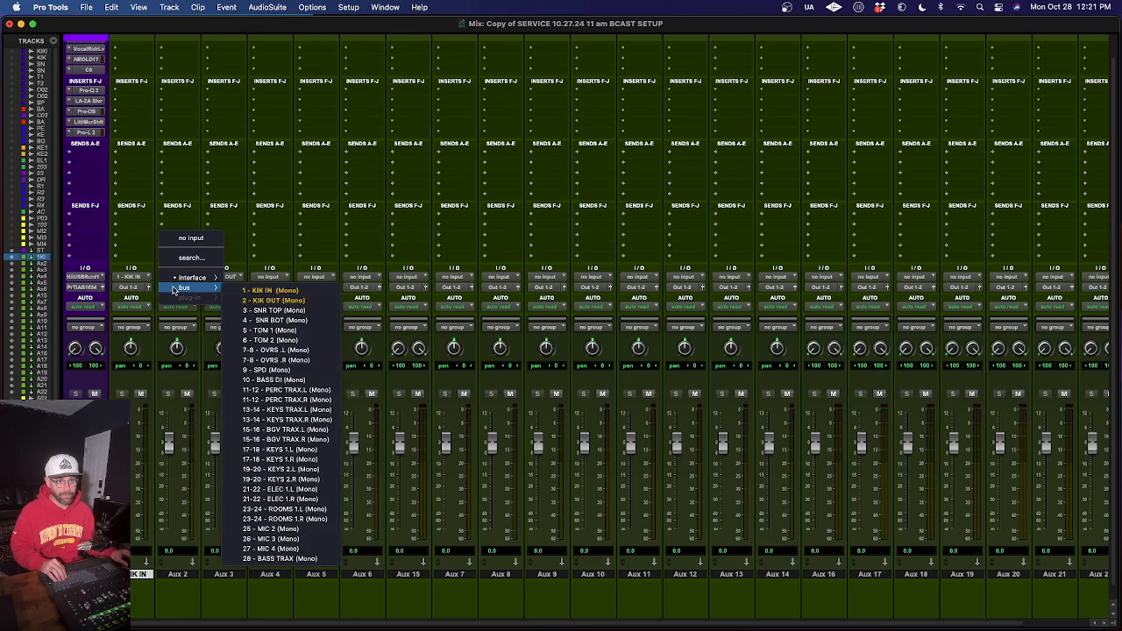
{"action": "left_click", "coordinate": [274, 301]}
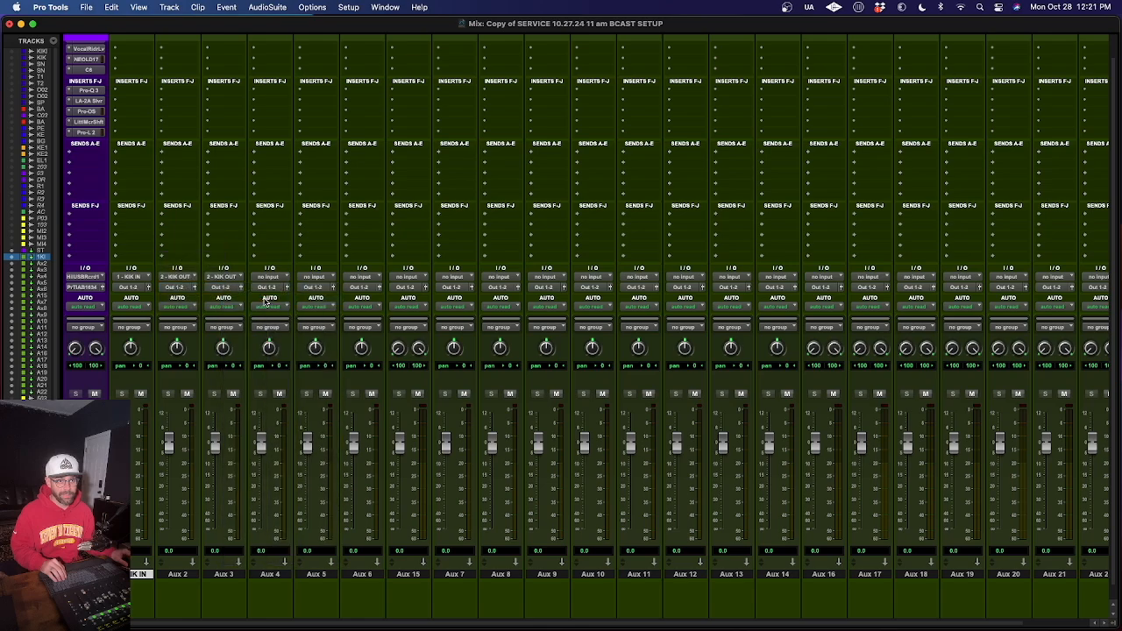
Set the Aux 3 track's input to 3 - SNR TOP and the Aux 4 track's input to 4 - SNR BOT.
{"action": "left_click", "coordinate": [225, 279]}
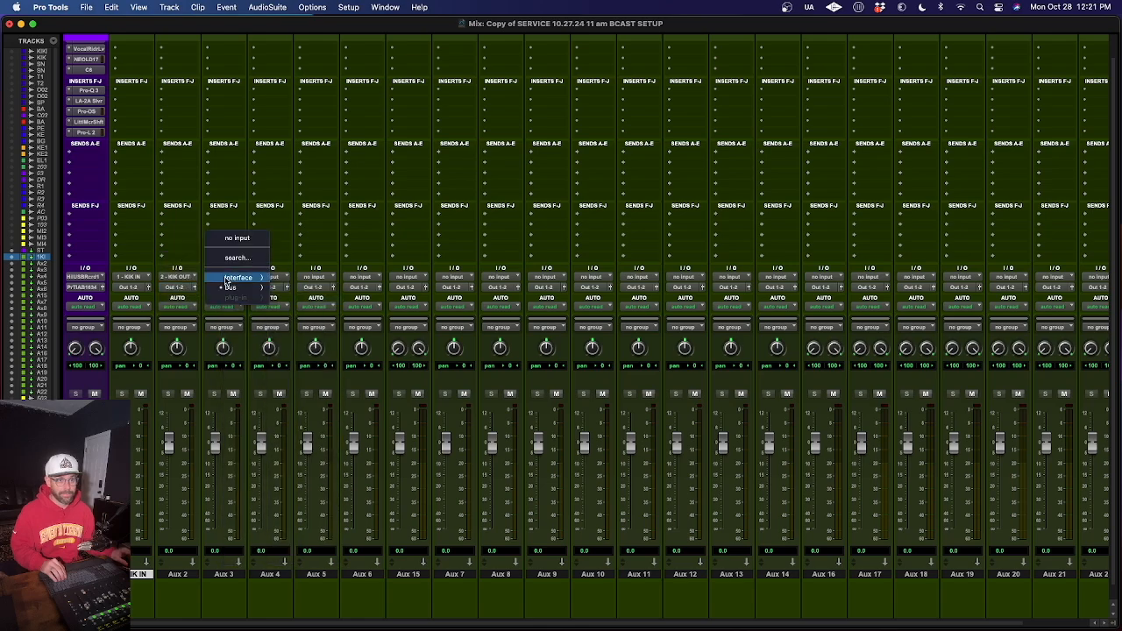
{"action": "type", "text": "SNR"}
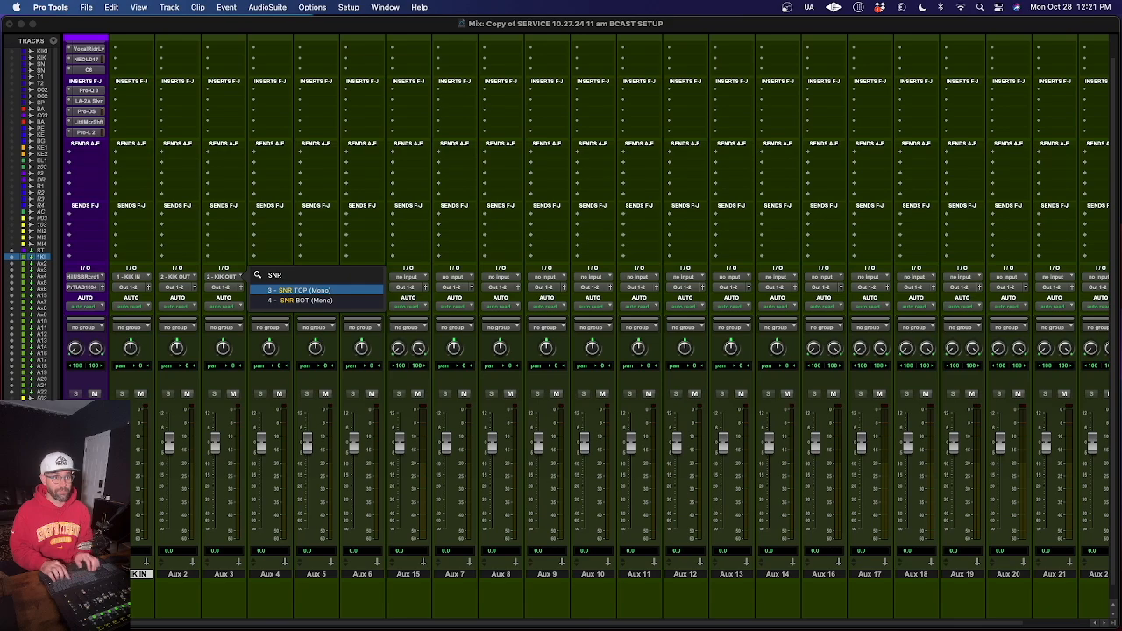
{"action": "key", "text": "Return"}
{"action": "left_click", "coordinate": [270, 278]}
{"action": "mouse_move", "coordinate": [272, 281]}
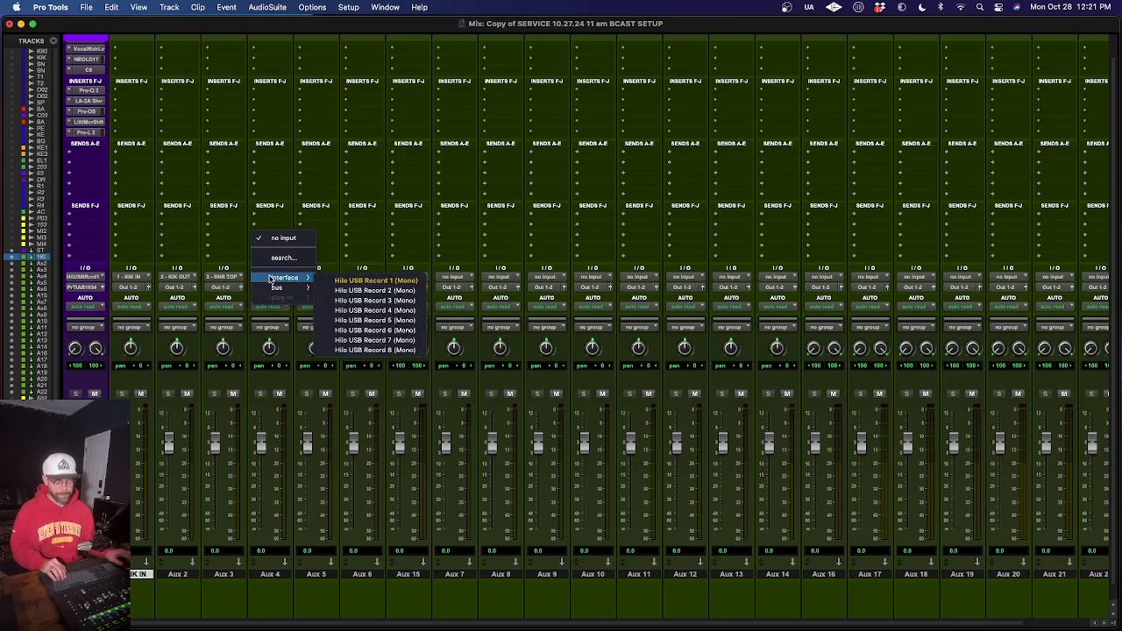
{"action": "type", "text": "SNR"}
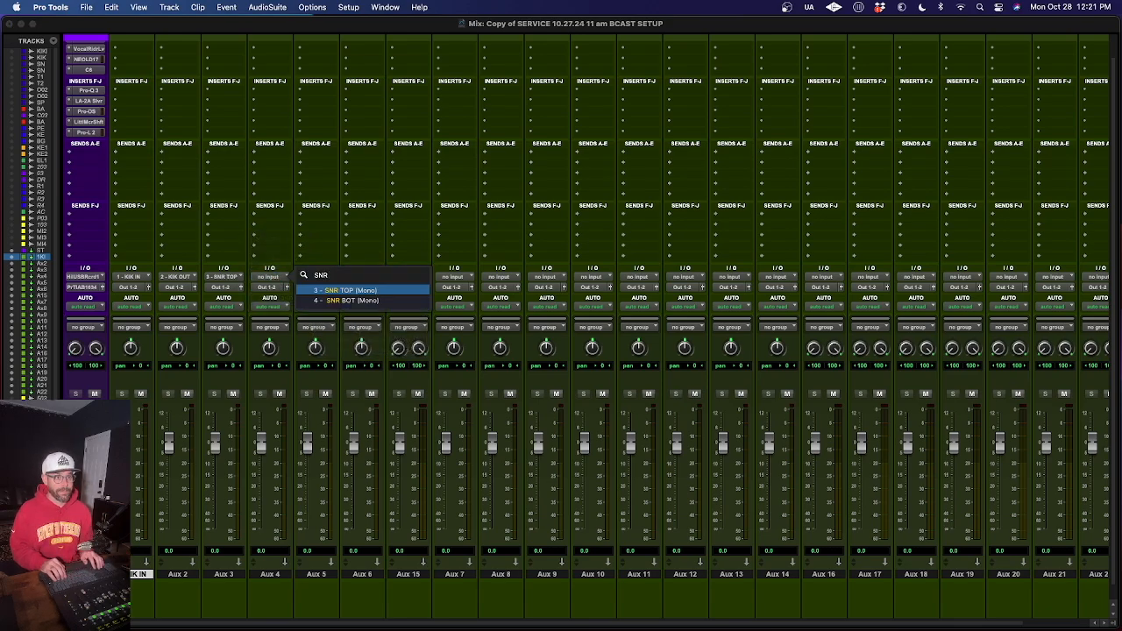
{"action": "key", "text": "Down"}
{"action": "key", "text": "Return"}
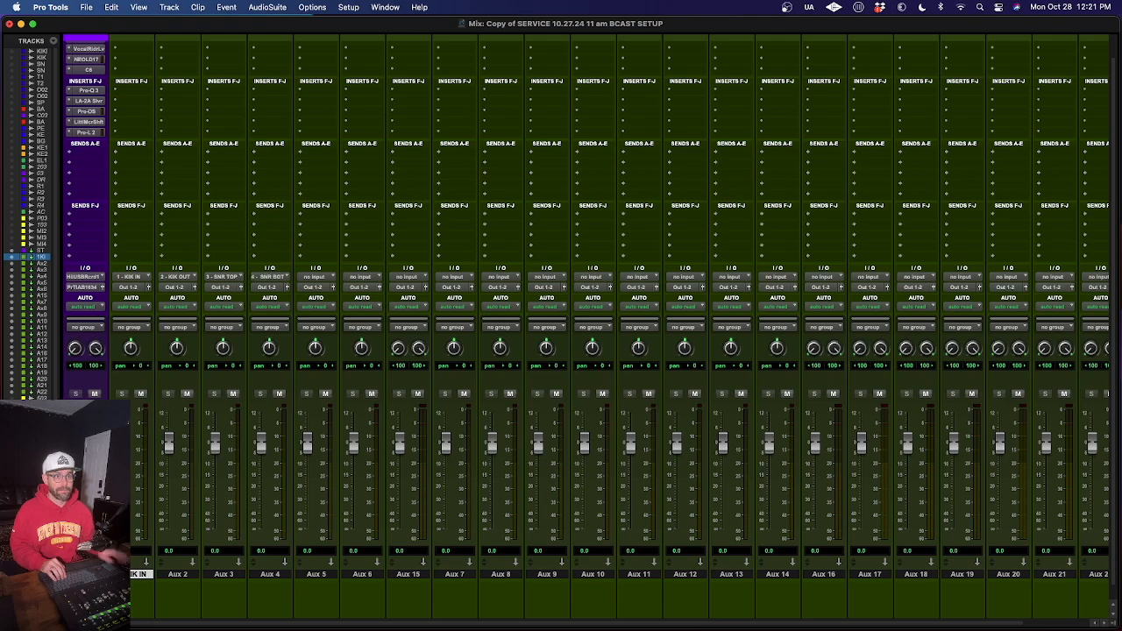
Set the Aux 5 track's input to 5 - TOM 1 and the Aux 6 track's input to 6 - TOM 2.
{"action": "left_click", "coordinate": [307, 278]}
{"action": "mouse_move", "coordinate": [307, 280]}
{"action": "type", "text": "TOM"}
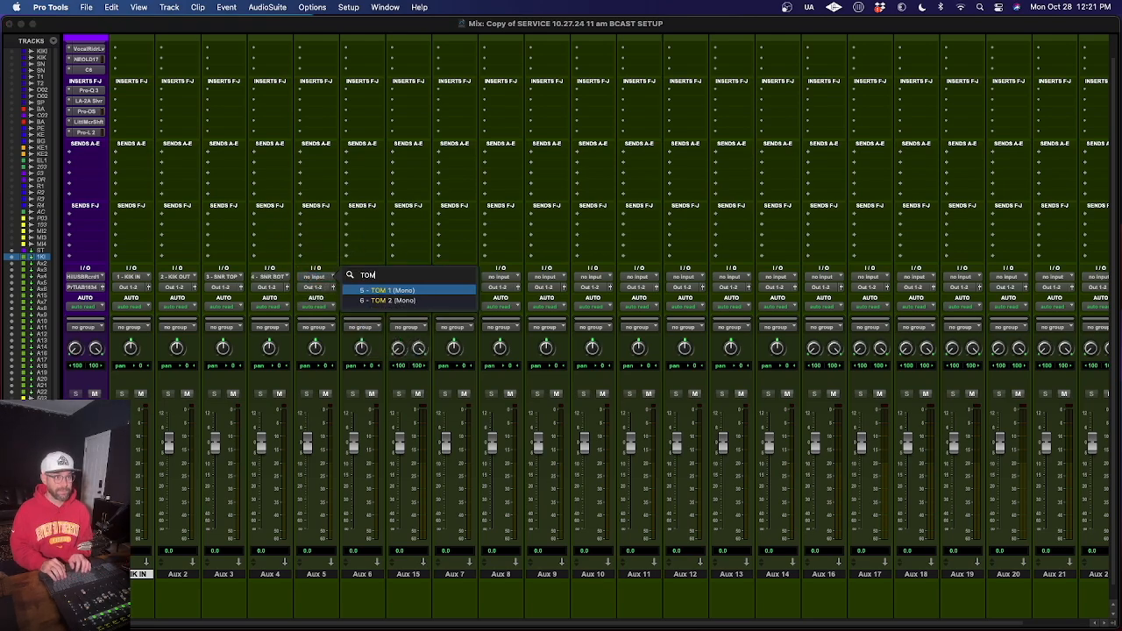
{"action": "key", "text": "Return"}
{"action": "left_click", "coordinate": [372, 279]}
{"action": "type", "text": "TOM"}
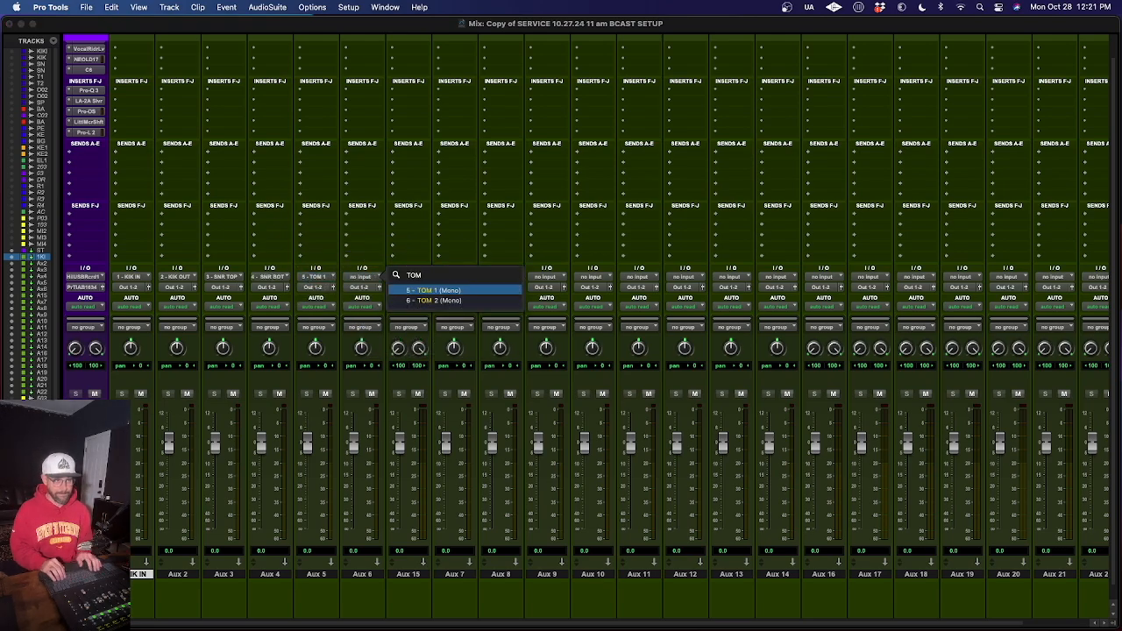
{"action": "key", "text": "Down"}
{"action": "key", "text": "Return"}
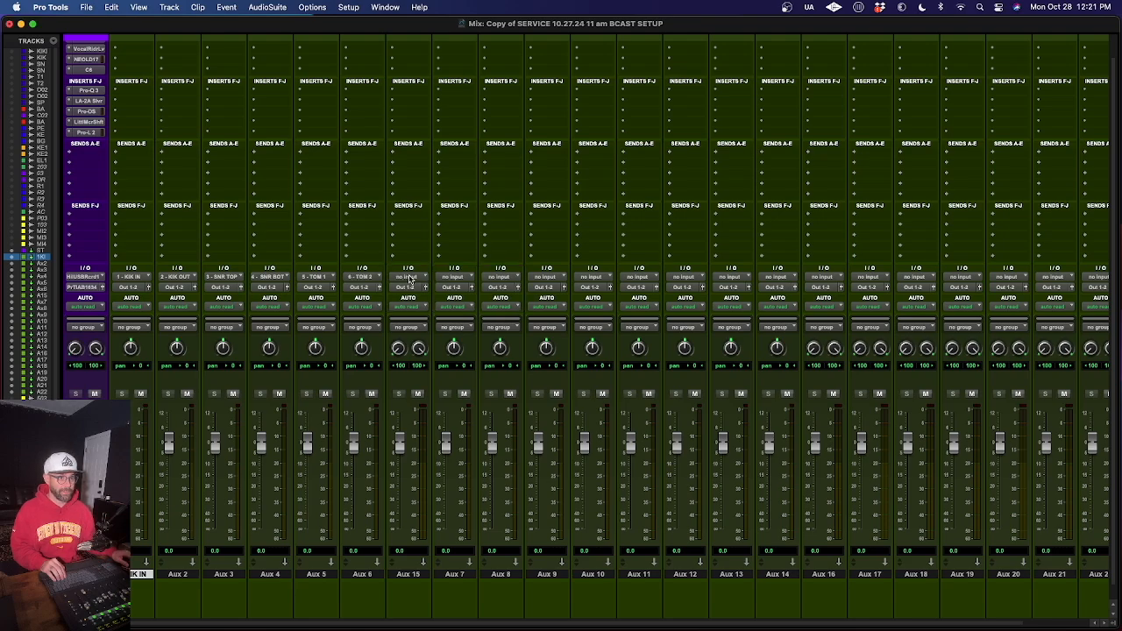
Set the stereo Aux 15 track's input to the 7-8 - OVRS bus.
{"action": "left_click", "coordinate": [410, 279]}
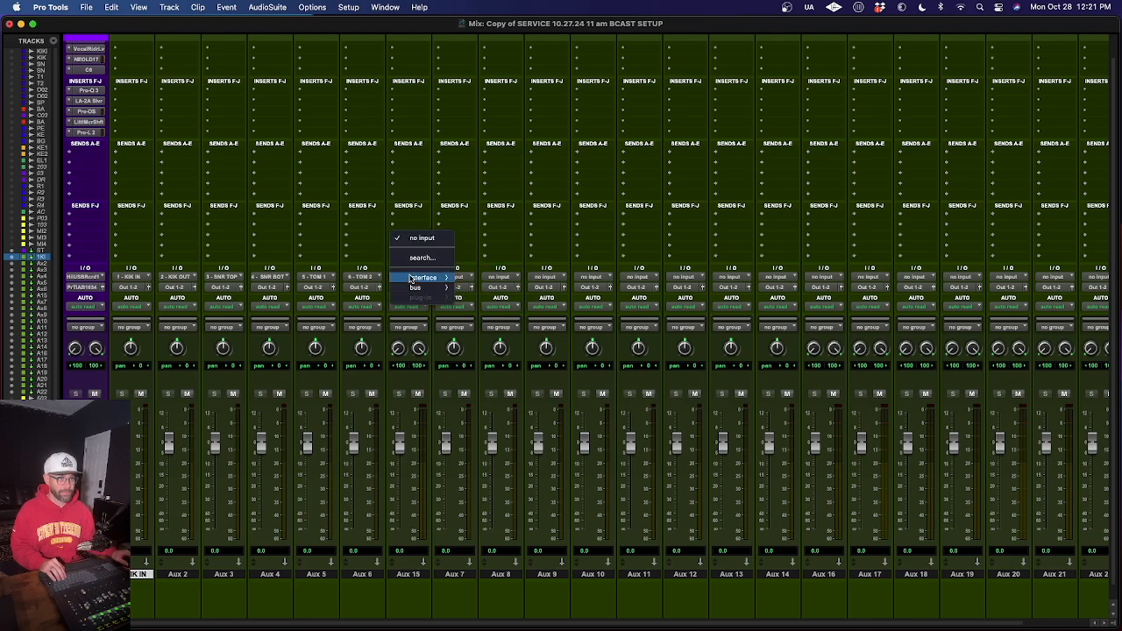
{"action": "mouse_move", "coordinate": [411, 279]}
{"action": "type", "text": "ovr"}
{"action": "key", "text": "Return"}
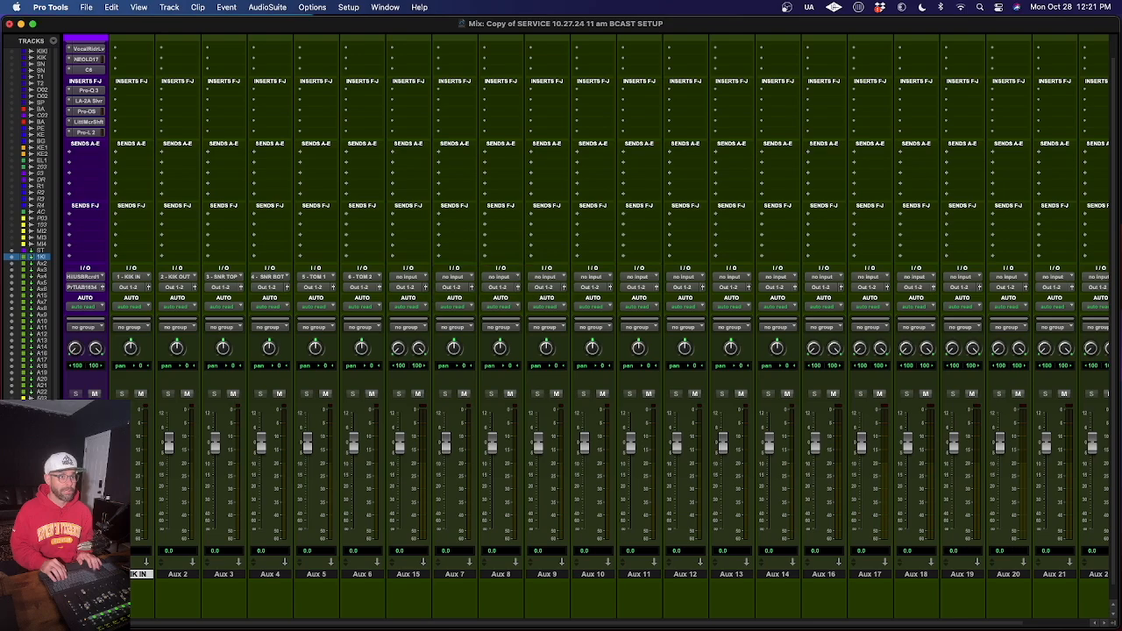
Set the Aux 7 track's input to 10 - BASS DI and the Aux 8 track's input to 28 - BASS TRAX.
{"action": "left_click", "coordinate": [459, 279]}
{"action": "type", "text": "BAS DI"}
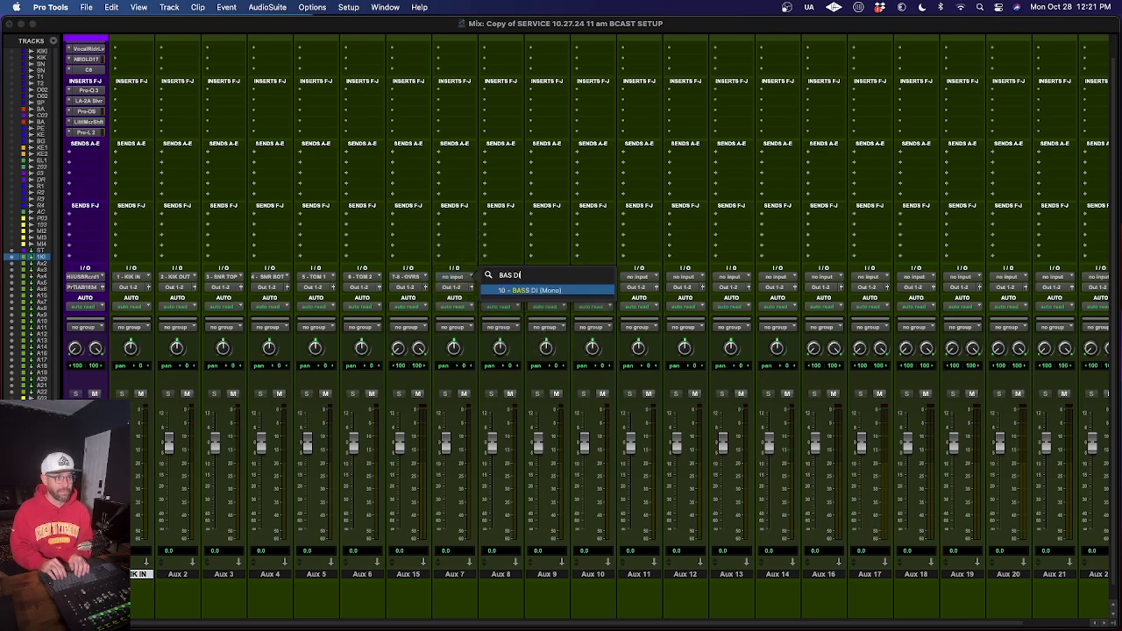
{"action": "key", "text": "Return"}
{"action": "left_click", "coordinate": [505, 277]}
{"action": "type", "text": "BAS"}
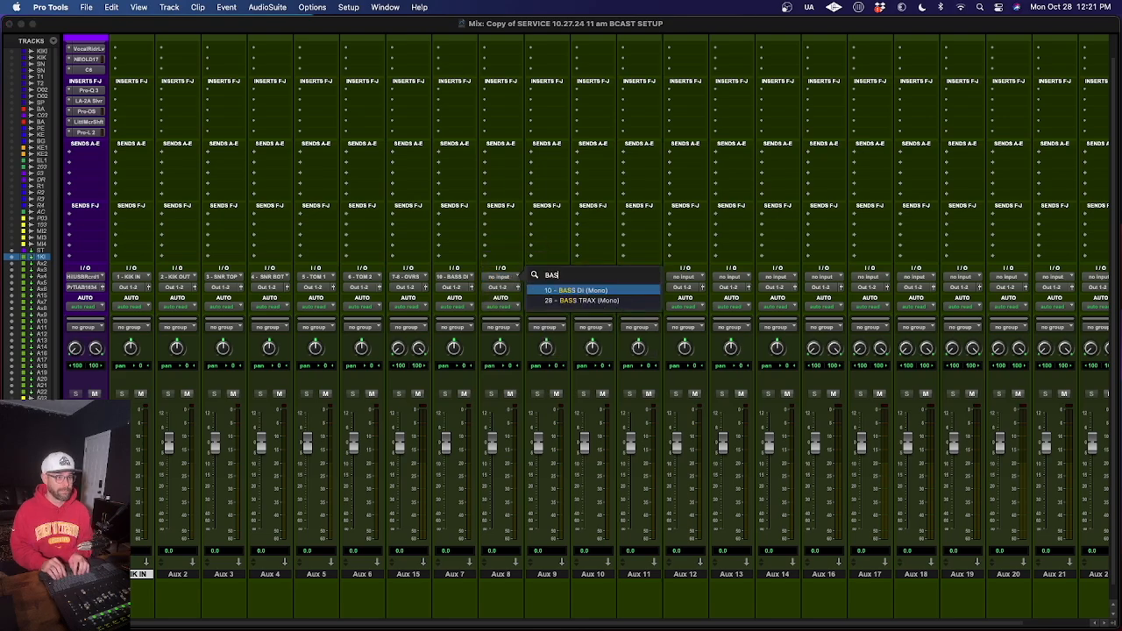
{"action": "key", "text": "Down"}
{"action": "key", "text": "Return"}
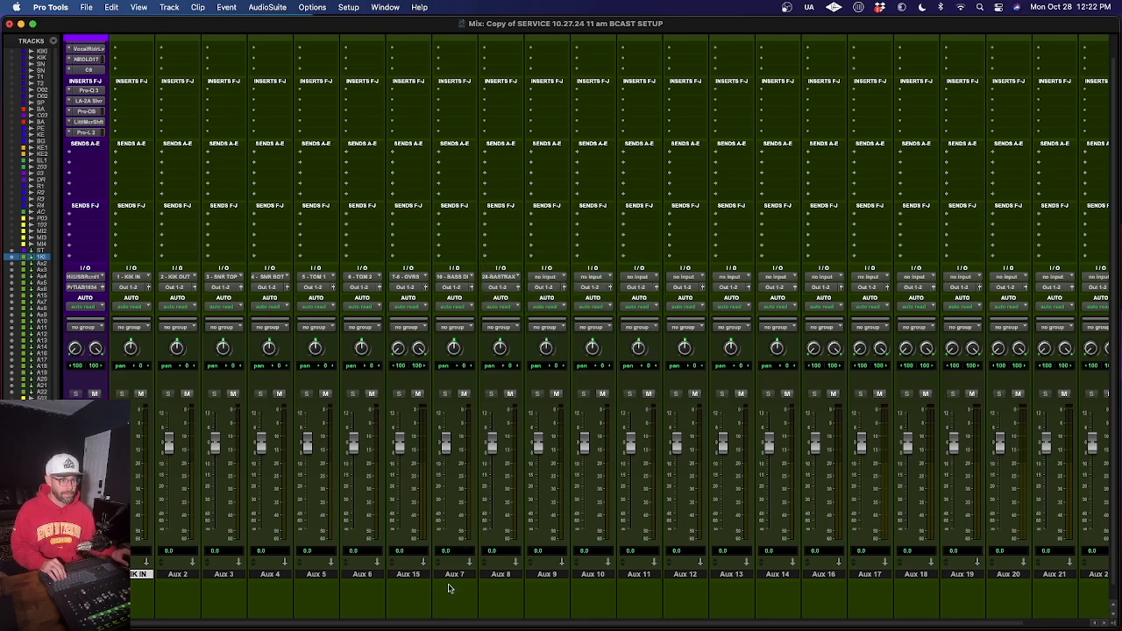
Set the Aux 16 track's input to 11-12 - PERC TRAX and the Aux 17 track's input to 13-14 - KEYS TRAX.
{"action": "left_click", "coordinate": [822, 279]}
{"action": "type", "text": "PERC"}
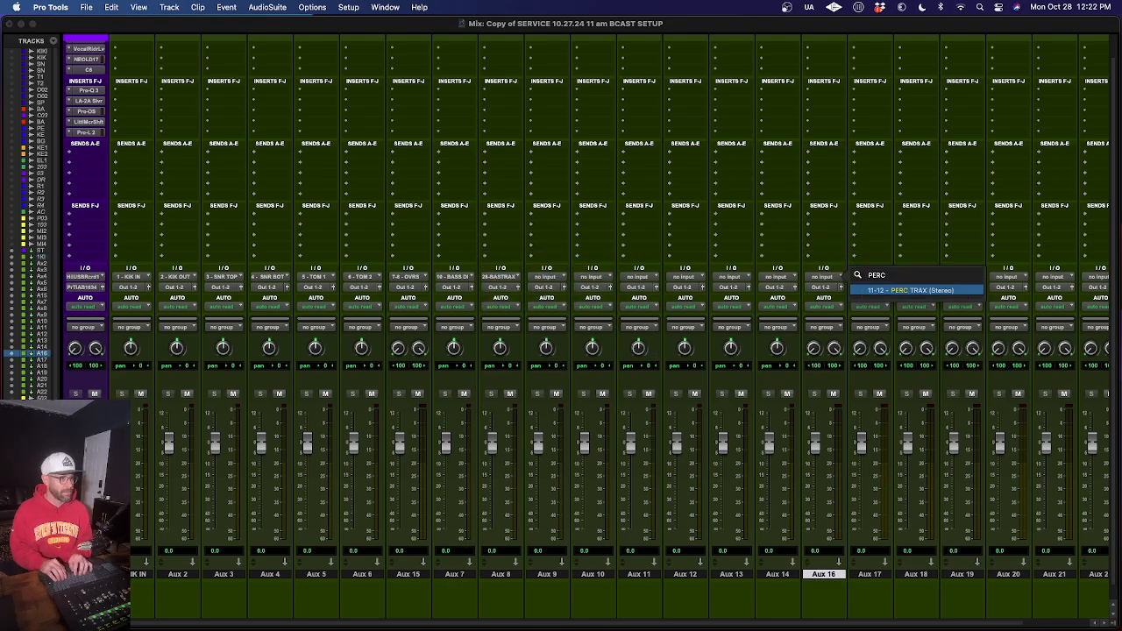
{"action": "key", "text": "Return"}
{"action": "left_click", "coordinate": [860, 278]}
{"action": "type", "text": "KEYS"}
{"action": "key", "text": "Return"}
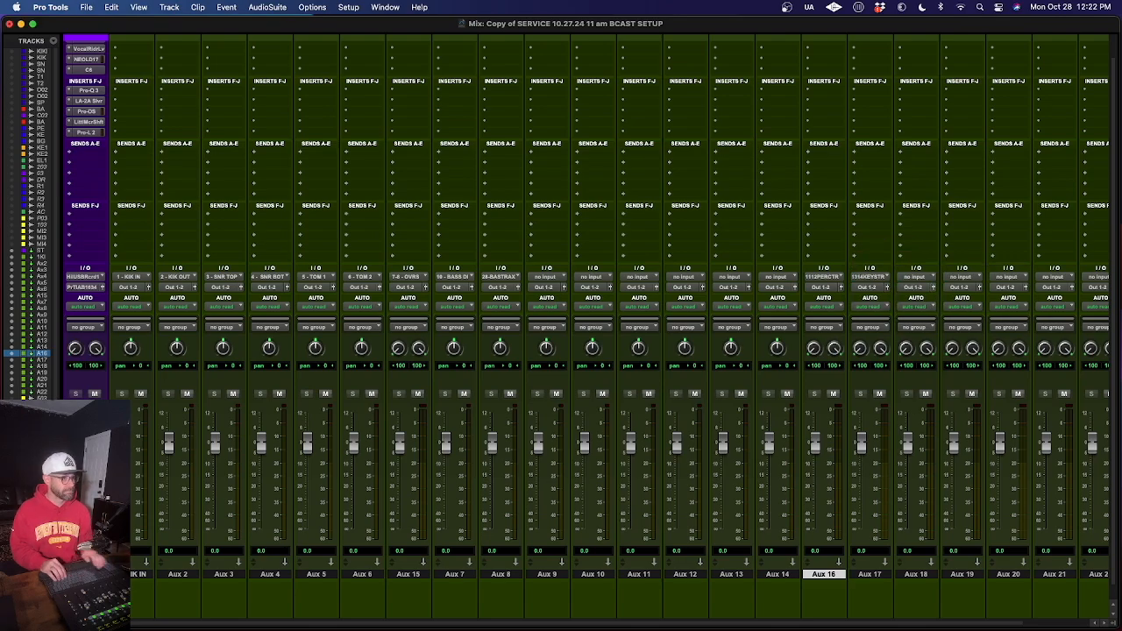
Set the stereo Aux 18 track's input to the 15-16 BGV bus.
{"action": "left_click", "coordinate": [907, 279]}
{"action": "type", "text": "BGV"}
{"action": "key", "text": "Return"}
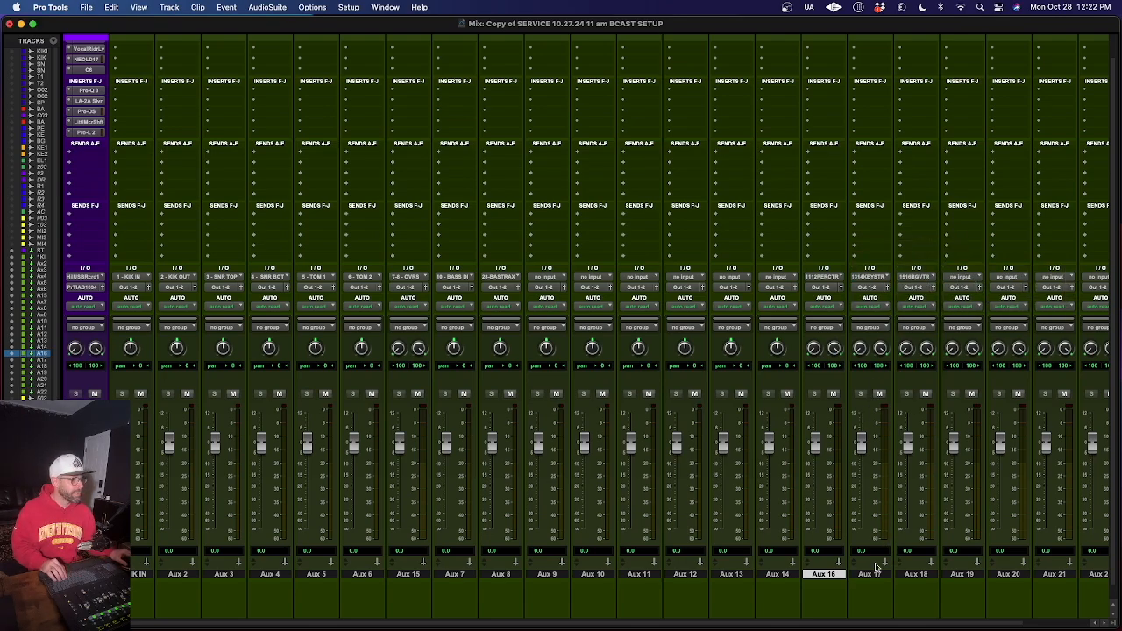
Set the Aux 19 track's input to 17-18 - KEYS 1 and the Aux 20 track's input to 19-20 - KEYS 2.
{"action": "left_click", "coordinate": [958, 279]}
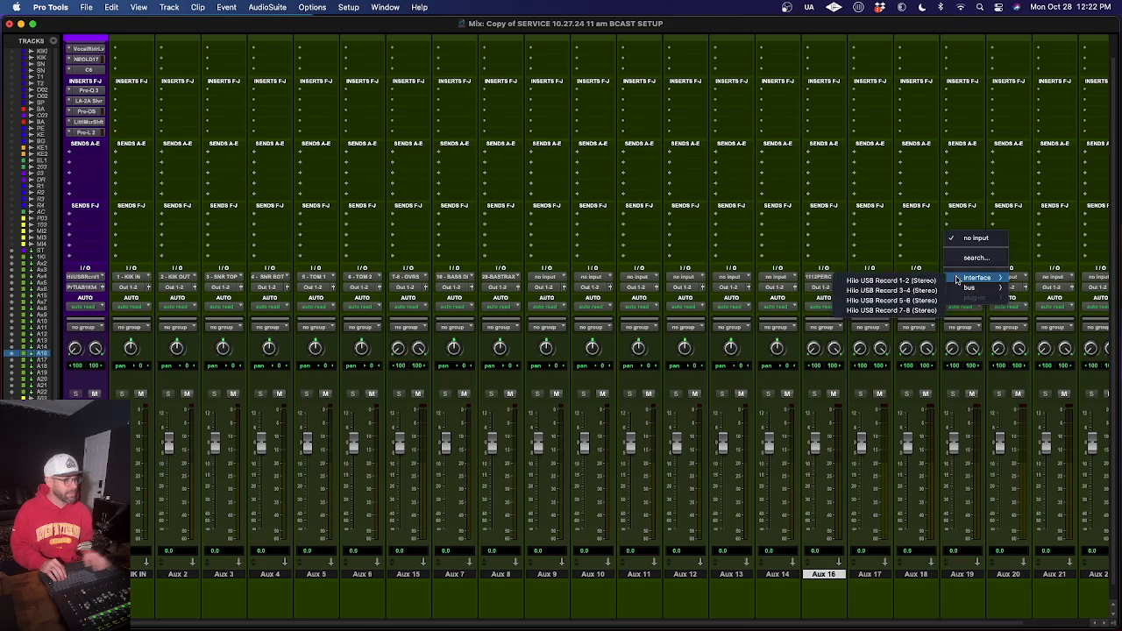
{"action": "type", "text": "KEYS"}
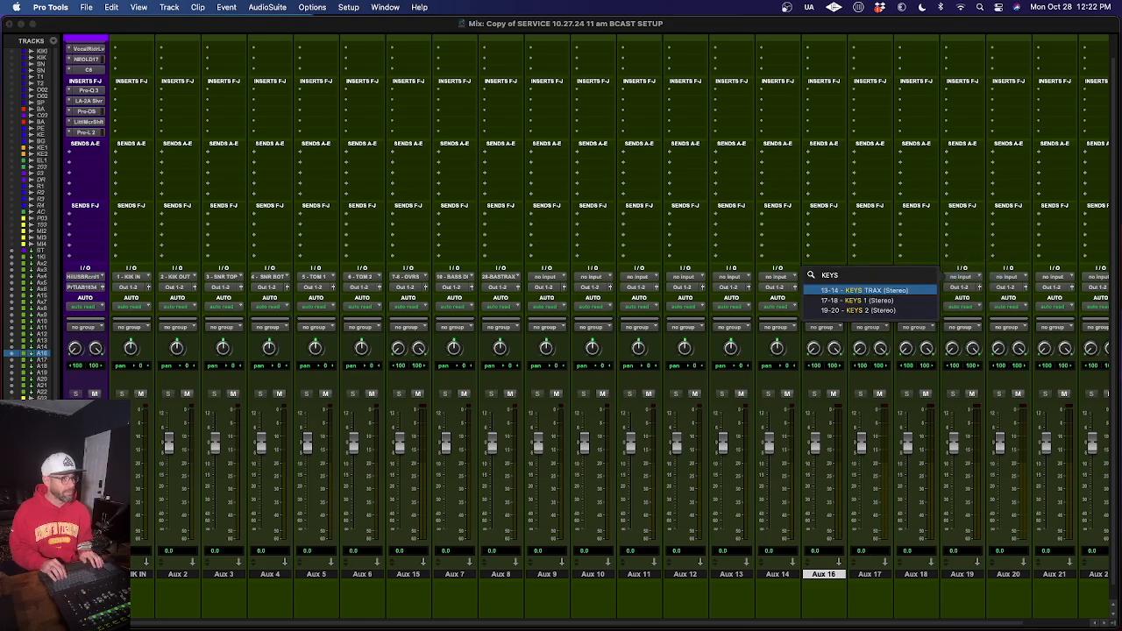
{"action": "key", "text": "Return"}
{"action": "left_click", "coordinate": [1020, 277]}
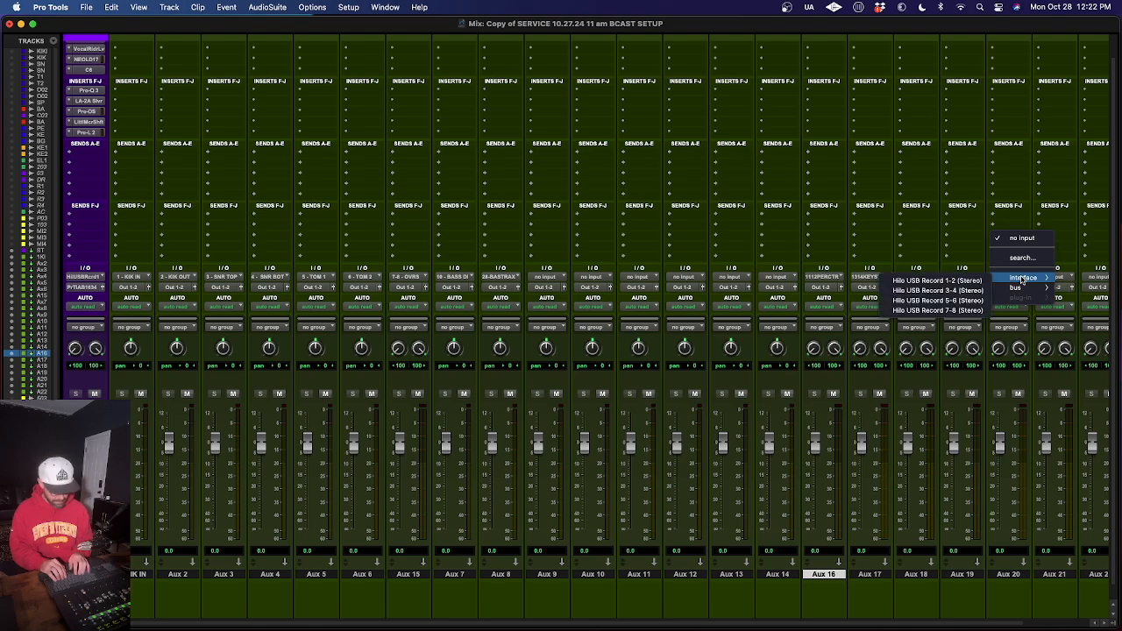
{"action": "left_click", "coordinate": [1021, 258]}
{"action": "type", "text": "KEYS"}
{"action": "key", "text": "Down"}
{"action": "key", "text": "Down"}
{"action": "key", "text": "Return"}
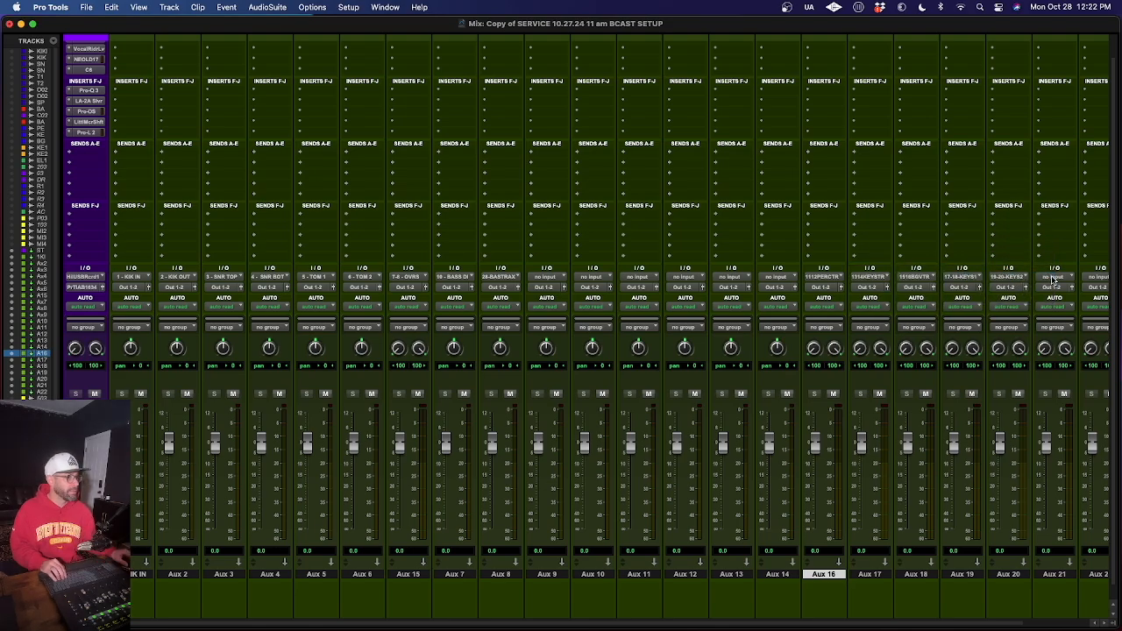
Set the Aux 21 track's input to 21-22 - ELEC 1 and the Aux 22 track's input to the 23-24 ROMS bus.
{"action": "left_click", "coordinate": [1055, 279]}
{"action": "type", "text": "E"}
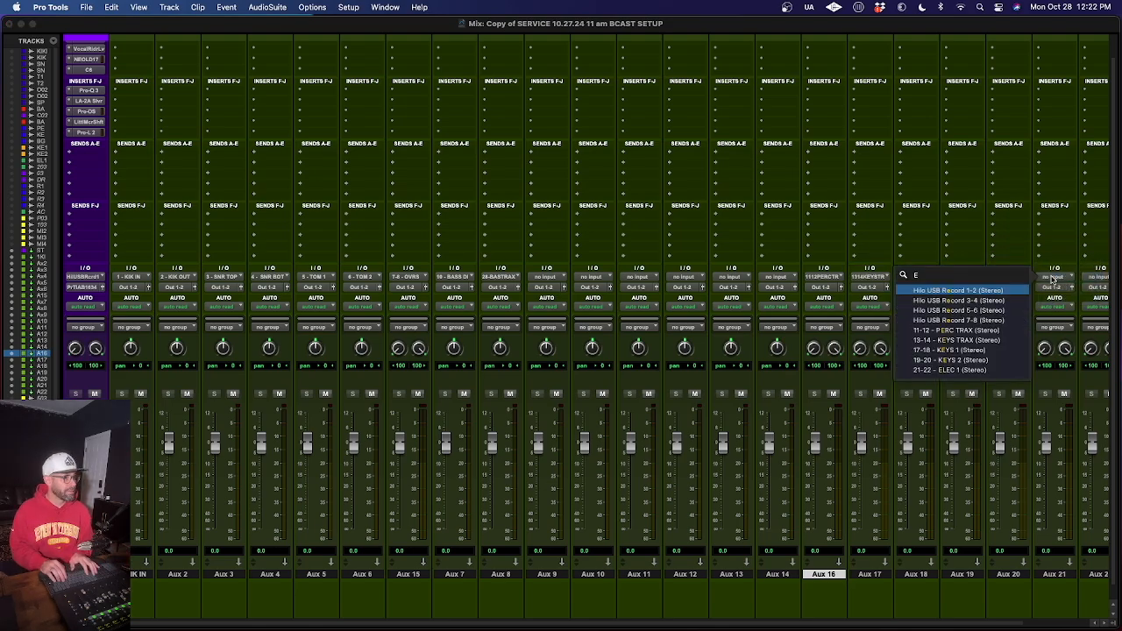
{"action": "type", "text": "LEC"}
{"action": "key", "text": "Return"}
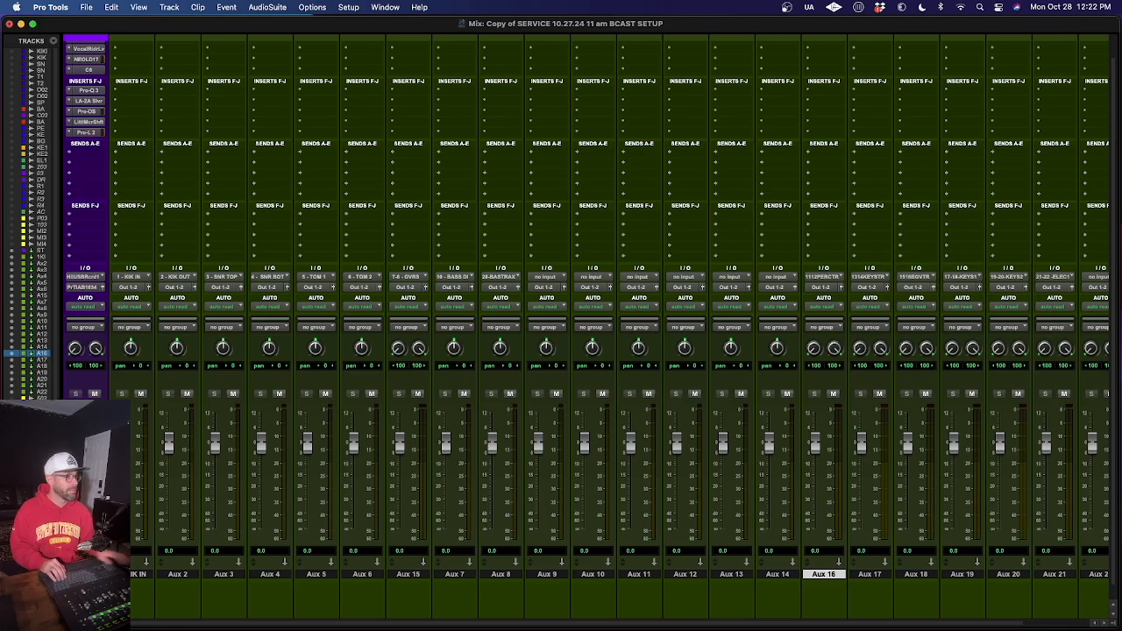
{"action": "scroll", "coordinate": [1006, 260], "scroll_direction": "right", "scroll_amount": 2}
{"action": "left_click", "coordinate": [1026, 279]}
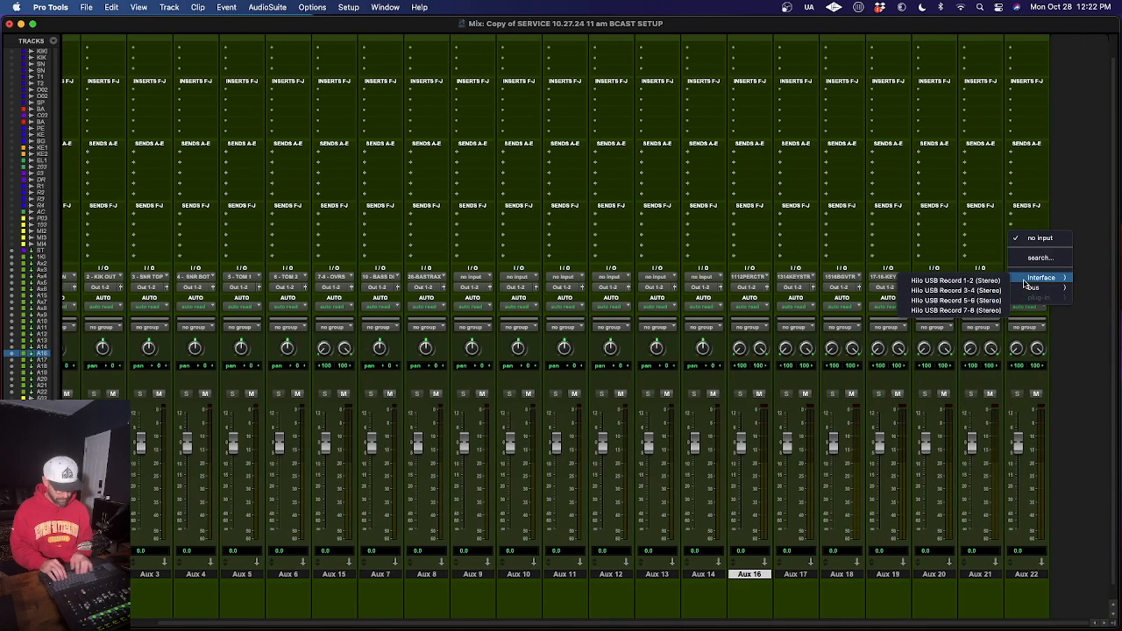
{"action": "type", "text": "ROM"}
{"action": "key", "text": "Return"}
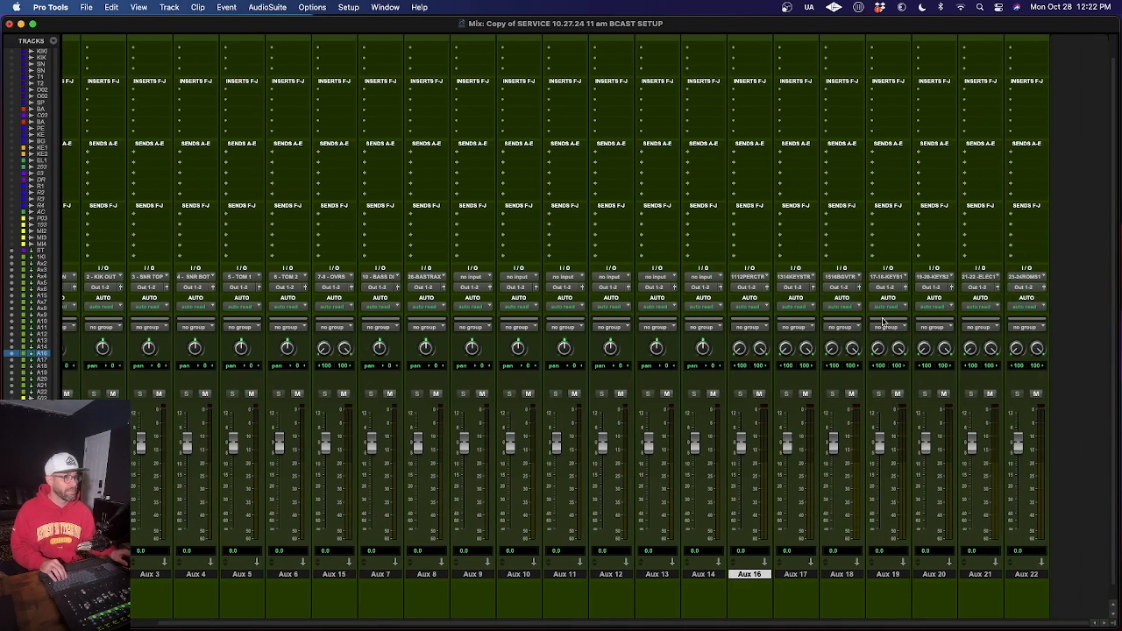
Set the inputs of Aux 9, Aux 10 and Aux 11 to 25 - MIC 2, 26 - MIC 3 and 27 - MIC 4 respectively.
{"action": "left_click", "coordinate": [646, 277]}
{"action": "type", "text": "MIC"}
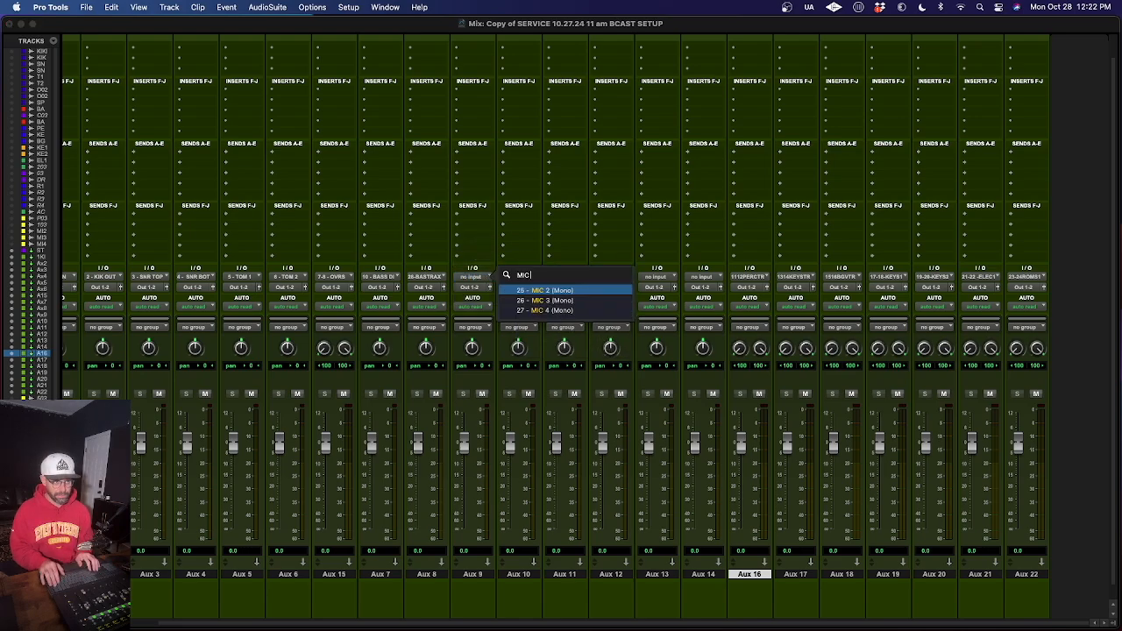
{"action": "key", "text": "Return"}
{"action": "left_click", "coordinate": [518, 277]}
{"action": "type", "text": "MIC"}
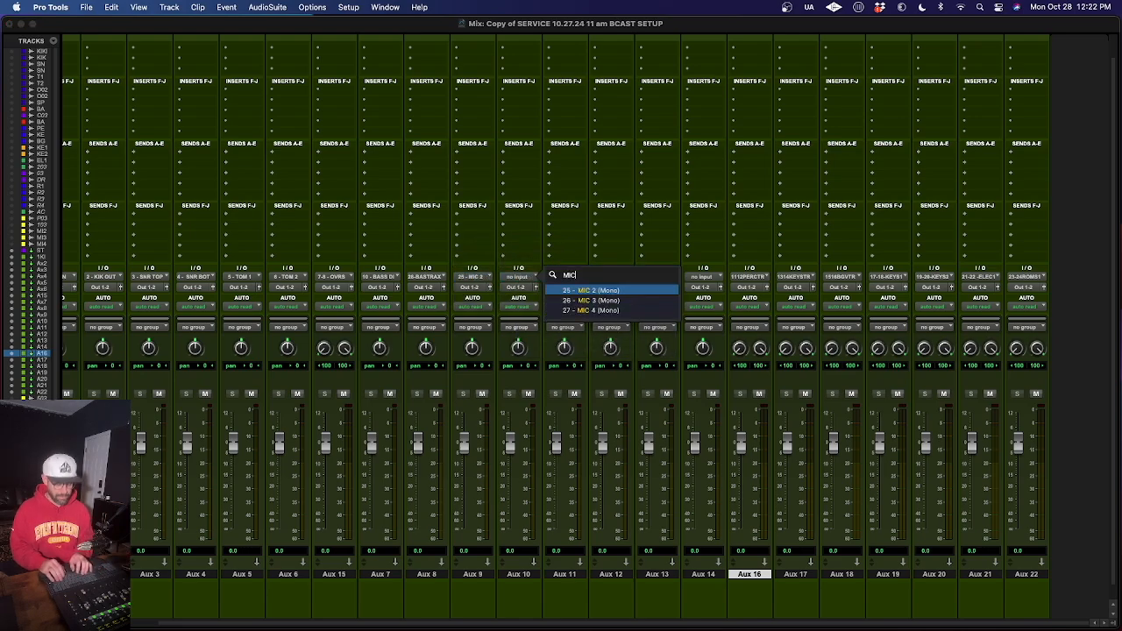
{"action": "key", "text": "Down"}
{"action": "key", "text": "Return"}
{"action": "left_click", "coordinate": [565, 277]}
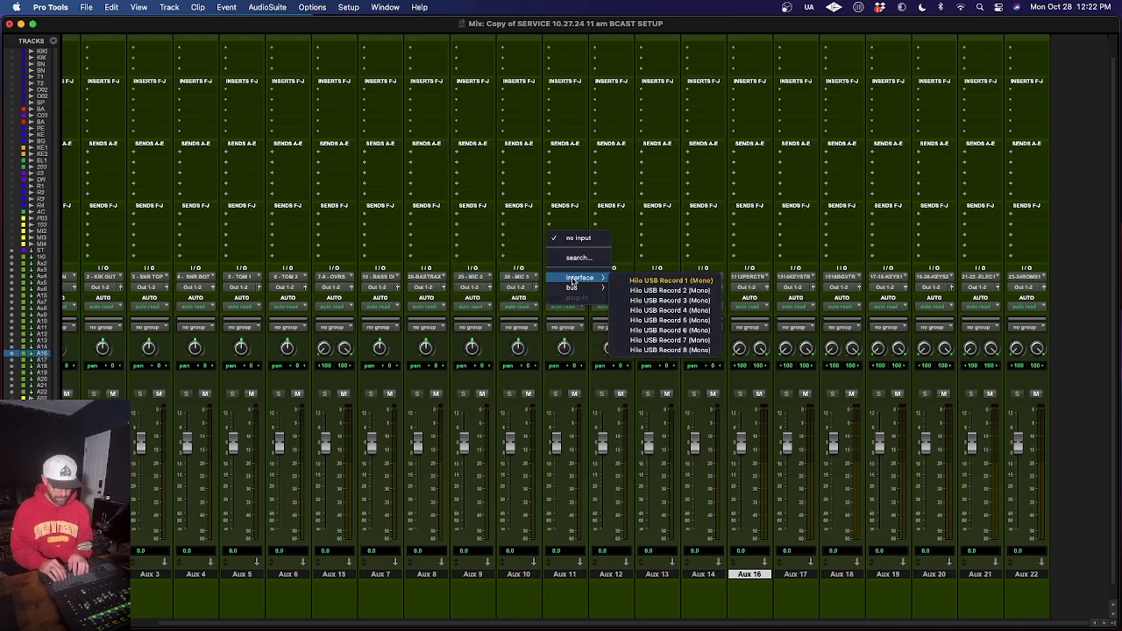
{"action": "type", "text": "MIC"}
{"action": "key", "text": "Down"}
{"action": "key", "text": "Down"}
{"action": "key", "text": "Return"}
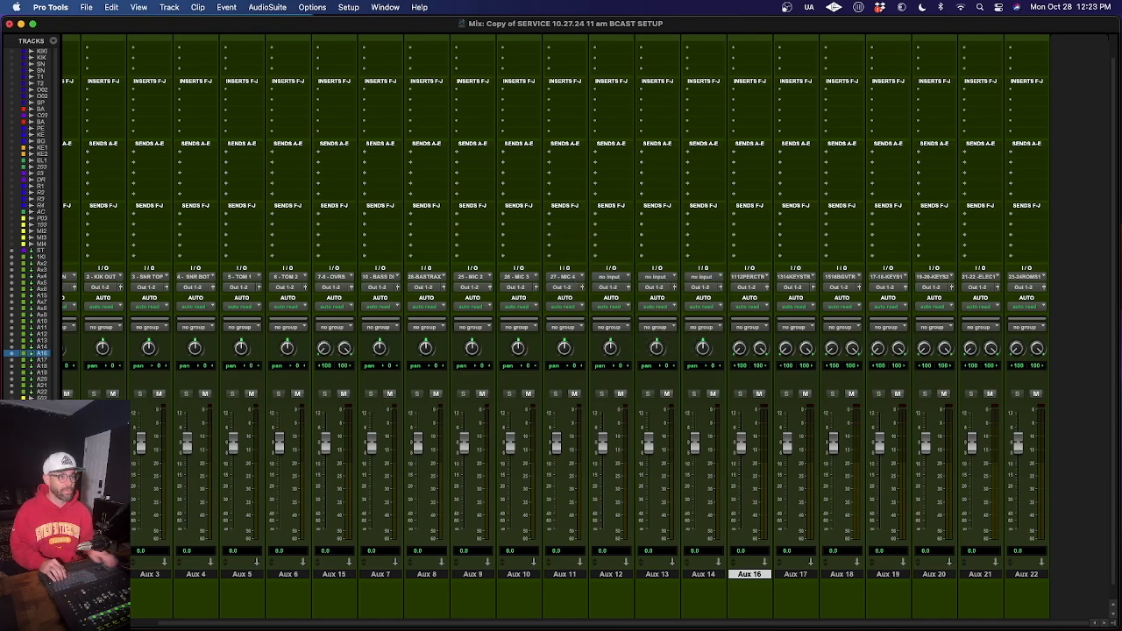
Move the Aux 9, Aux 10 and Aux 11 tracks to the end of the mixer and place Aux 22 directly after Aux 21.
{"action": "left_click", "coordinate": [473, 574]}
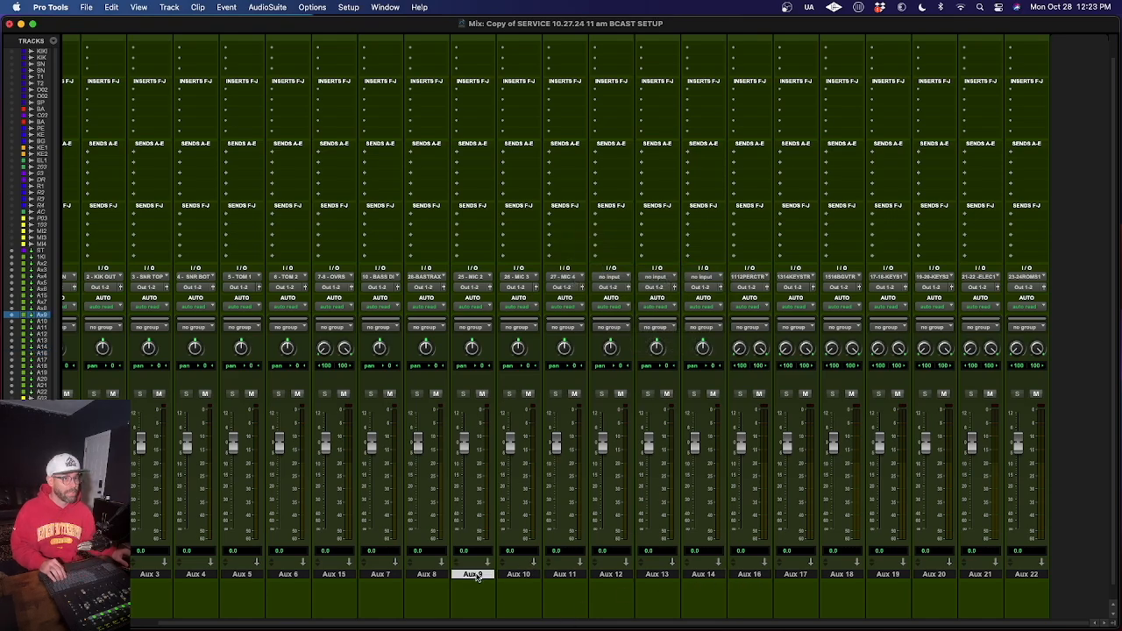
{"action": "left_click", "coordinate": [570, 575], "text": "shift"}
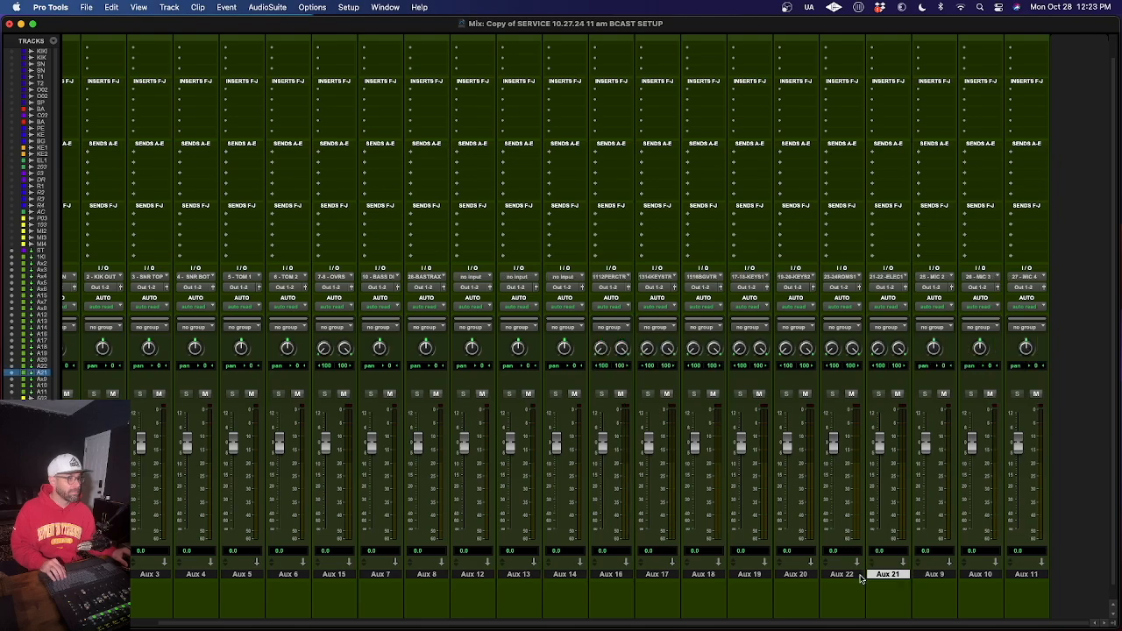
{"action": "left_click_drag", "start_coordinate": [862, 579], "coordinate": [899, 575]}
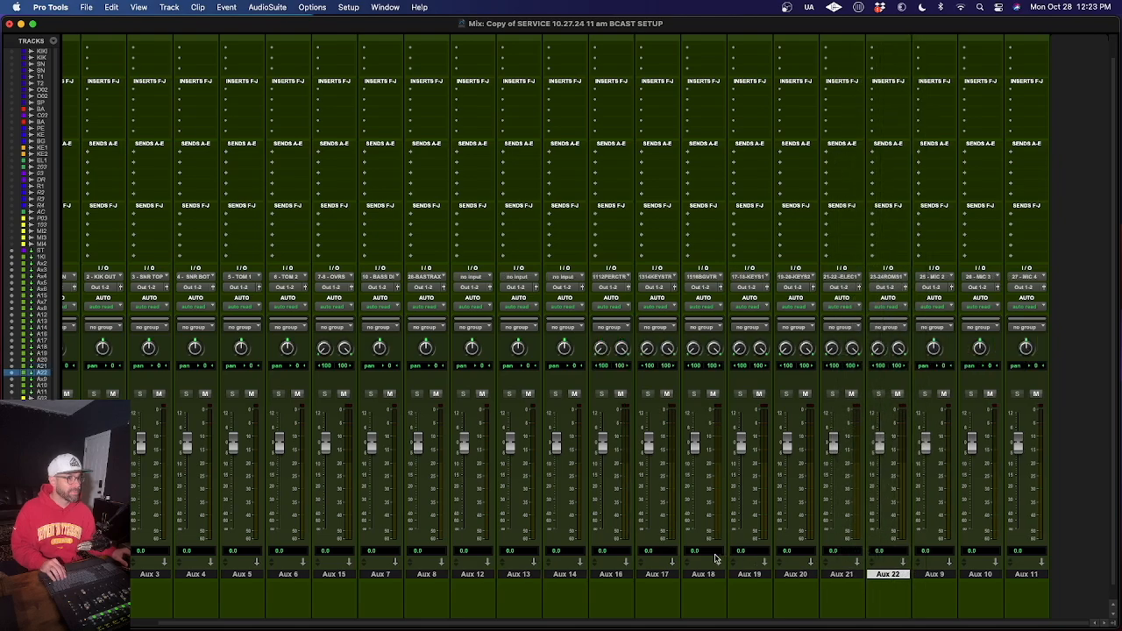
Move the Aux 16, Aux 17 and Aux 18 tracks together to between Aux 21 and Aux 22.
{"action": "left_click", "coordinate": [615, 574]}
{"action": "left_click", "coordinate": [703, 574], "text": "shift"}
{"action": "left_click_drag", "start_coordinate": [614, 575], "coordinate": [868, 554]}
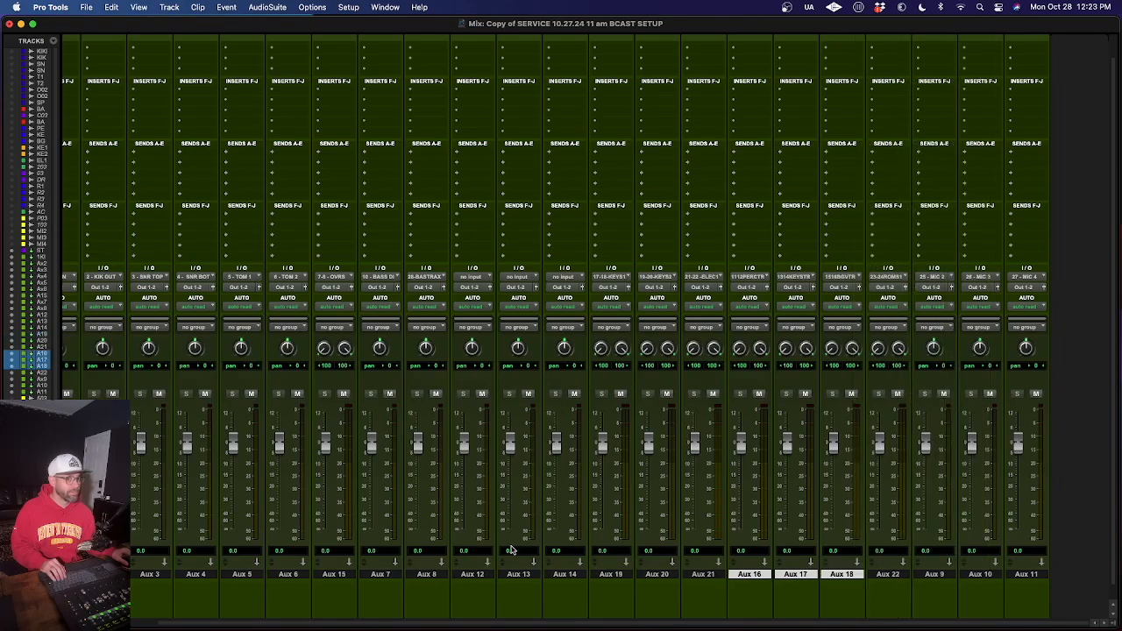
Rename the Aux 2 track as "2 - KIK OUT" and continue to the next track's name.
{"action": "scroll", "coordinate": [511, 550], "scroll_direction": "left", "scroll_amount": 3}
{"action": "scroll", "coordinate": [377, 542], "scroll_direction": "up", "scroll_amount": 2}
{"action": "left_click", "coordinate": [172, 605]}
{"action": "double_click", "coordinate": [173, 602]}
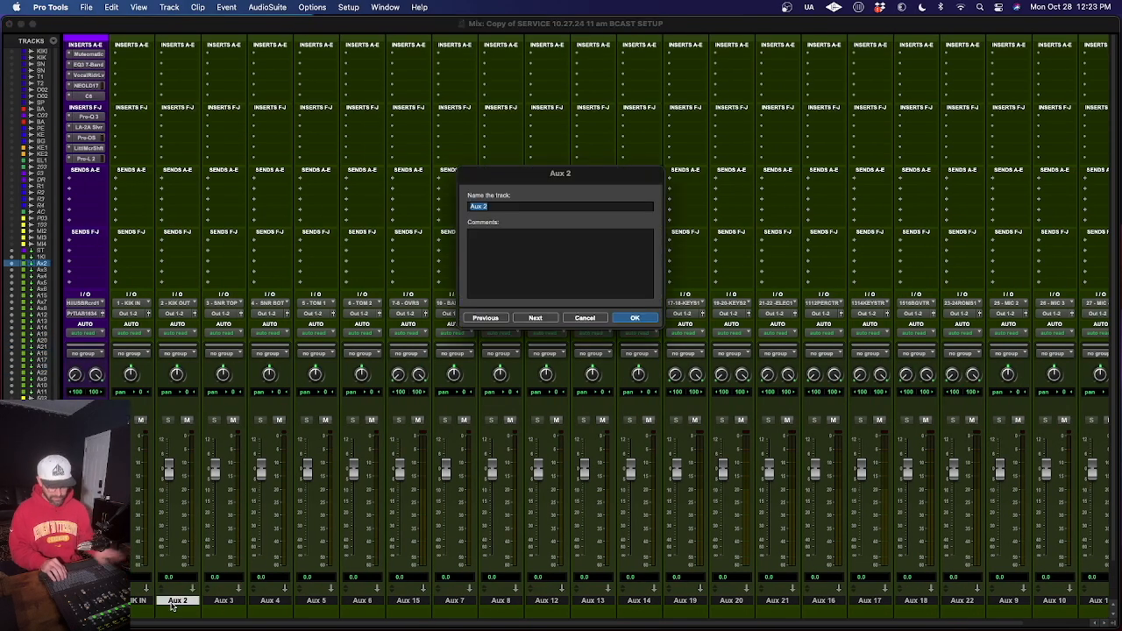
{"action": "type", "text": "2 - KIK OUT"}
{"action": "key", "text": "super+Right"}
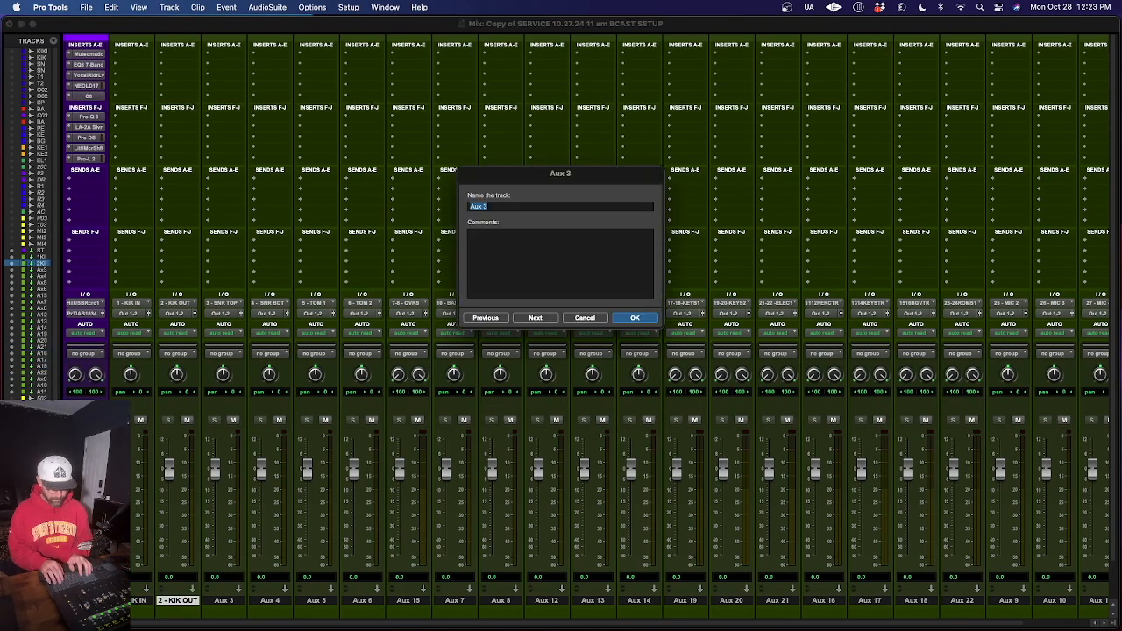
Rename the Aux 3 track as "3 - SNRTOP" and the Aux 4 track as "4 - SNRBOT".
{"action": "type", "text": "3 - SNRTOP"}
{"action": "key", "text": "super+Right"}
{"action": "type", "text": "4 - SNRBOT"}
{"action": "key", "text": "super+Right"}
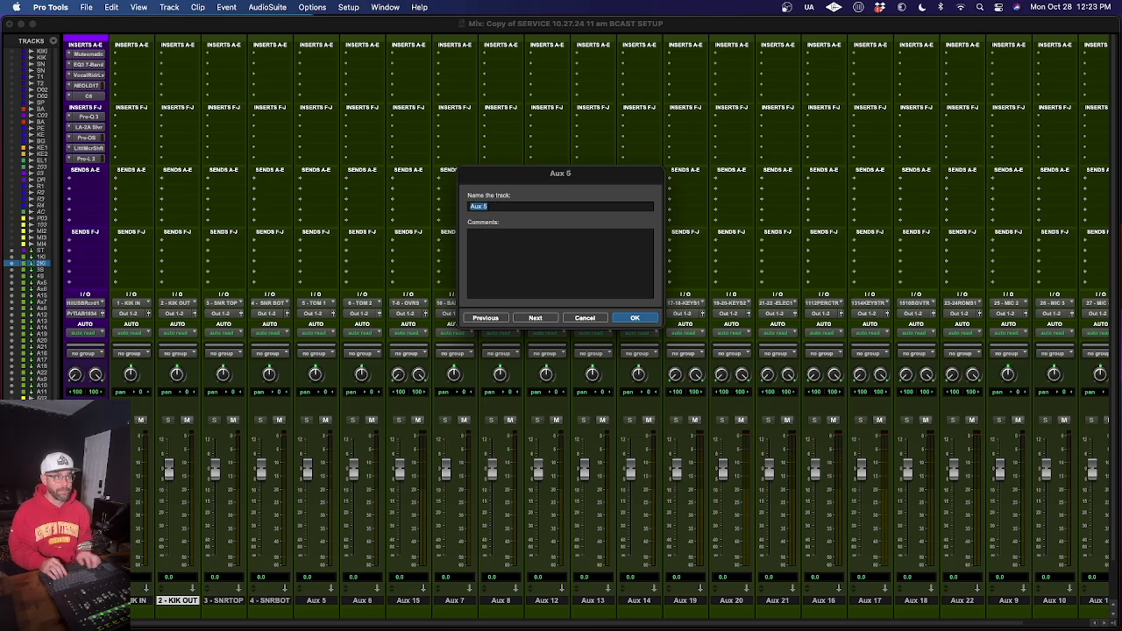
Rename the Aux 5 track as "5 - TOM 1" and the Aux 6 track as "6 - TOM 2".
{"action": "type", "text": "5 - TOM 1"}
{"action": "key", "text": "super+Right"}
{"action": "type", "text": "TOM"}
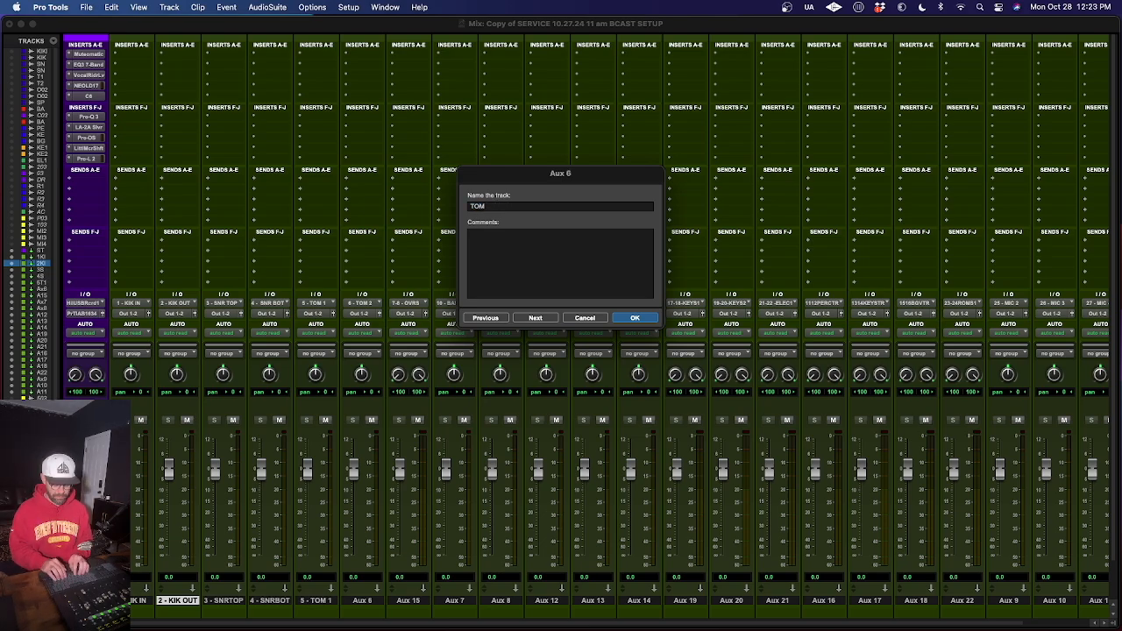
{"action": "type", "text": " 2"}
{"action": "key", "text": "super+Right"}
Rename the Aux 15 track as "7-8 - OVRS" and the Aux 7 track as "9 - BASS DI".
{"action": "type", "text": "7-8"}
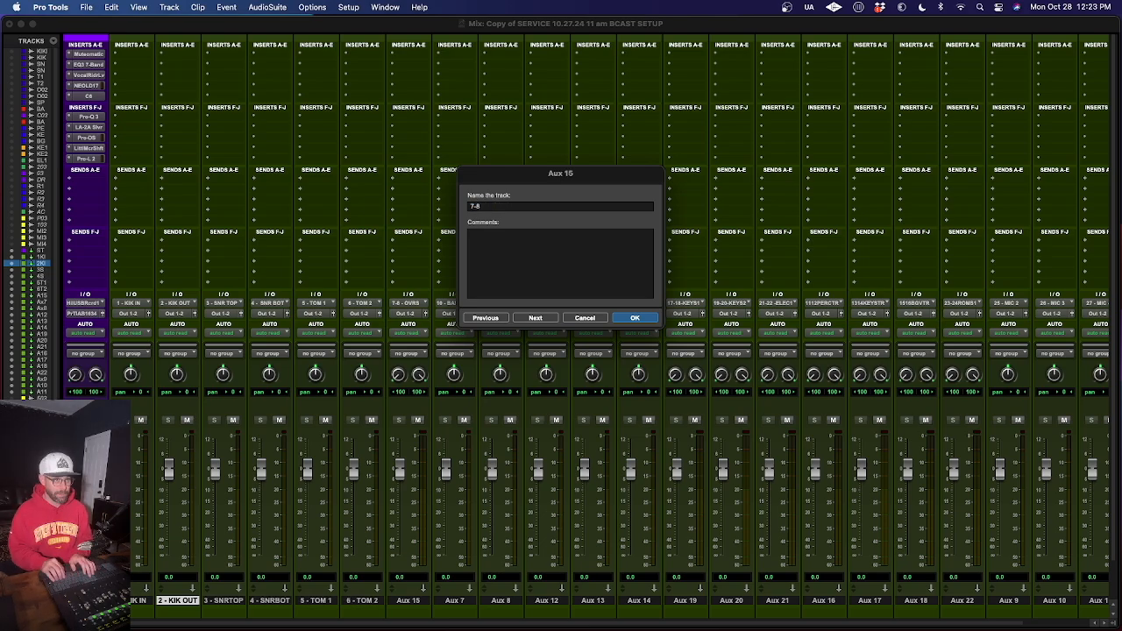
{"action": "type", "text": " - OVRS"}
{"action": "key", "text": "super+Right"}
{"action": "key", "text": "BackSpace"}
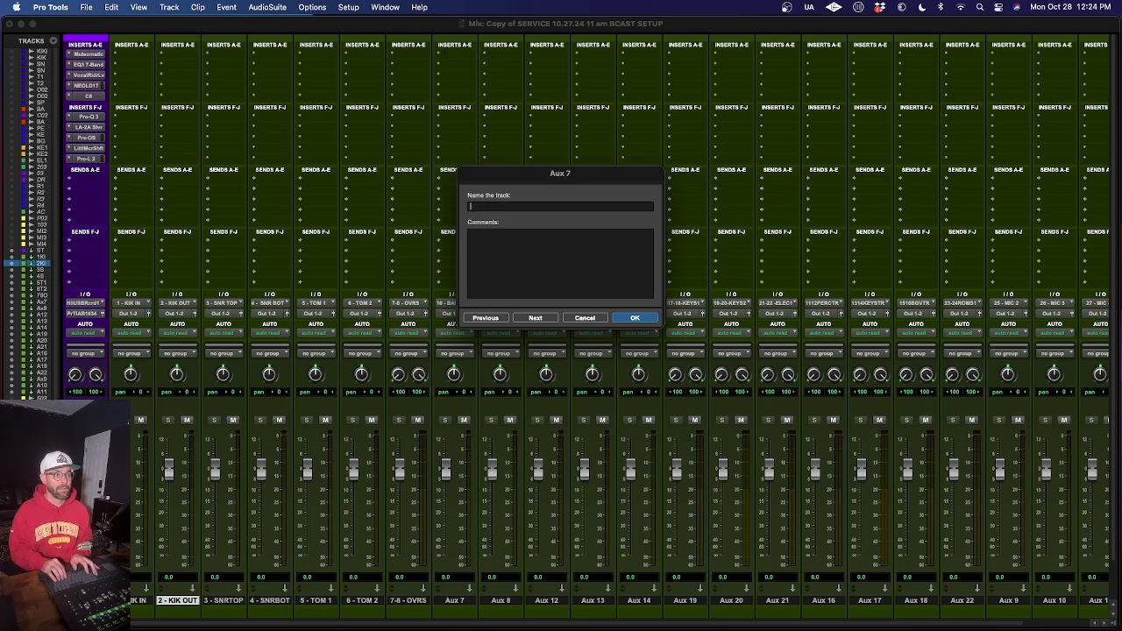
{"action": "type", "text": "9 - BASS DI"}
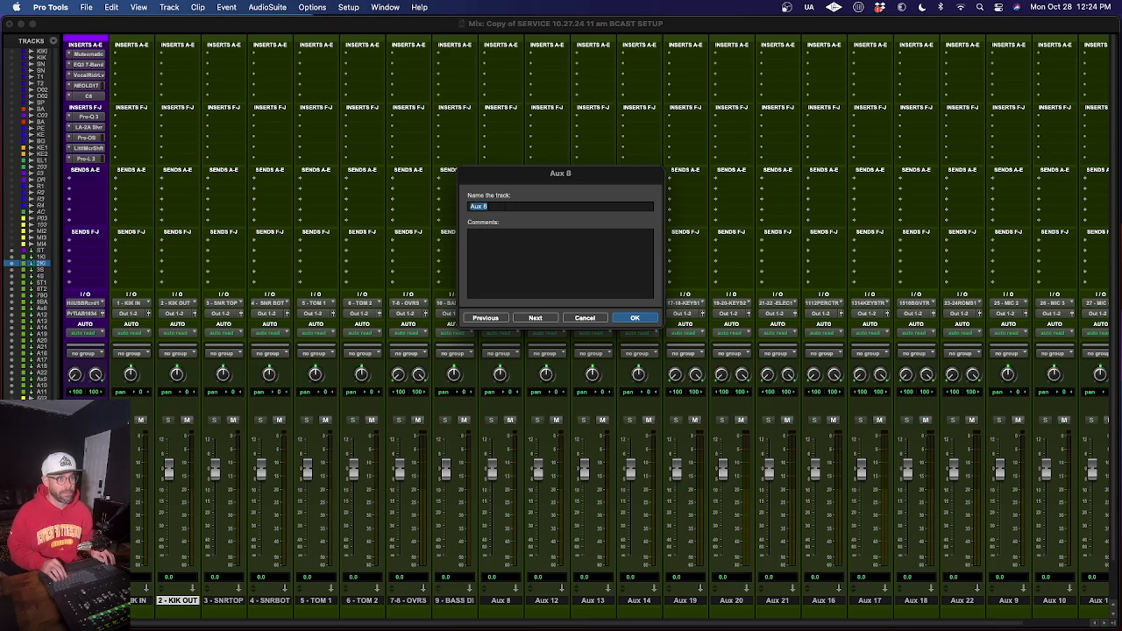
Rename the Aux 8 track as "28 - BASS TRAX" and finish this round of naming.
{"action": "key", "text": "super+Right"}
{"action": "key", "text": "BackSpace"}
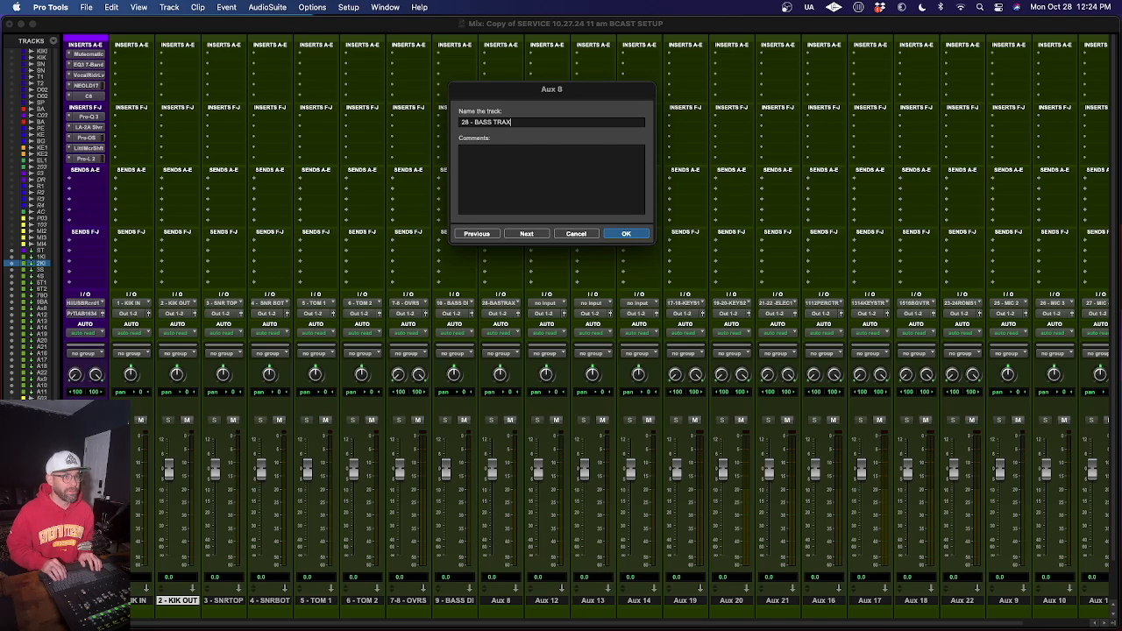
{"action": "key", "text": "Return"}
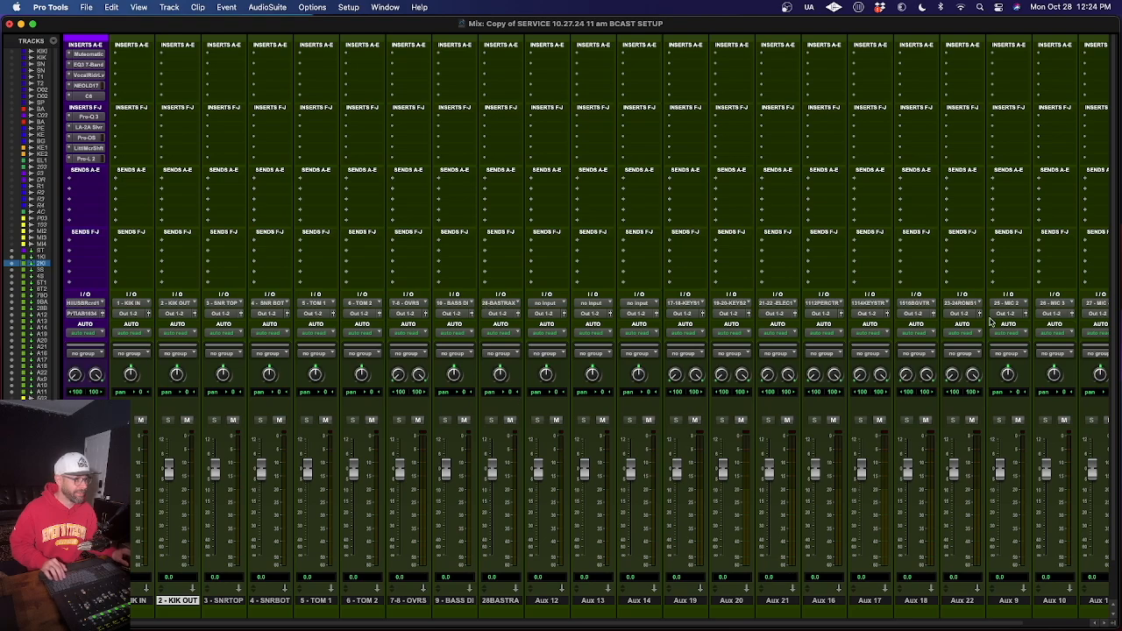
{"action": "scroll", "coordinate": [994, 322], "scroll_direction": "right", "scroll_amount": 3}
{"action": "scroll", "coordinate": [1033, 309], "scroll_direction": "left", "scroll_amount": 2}
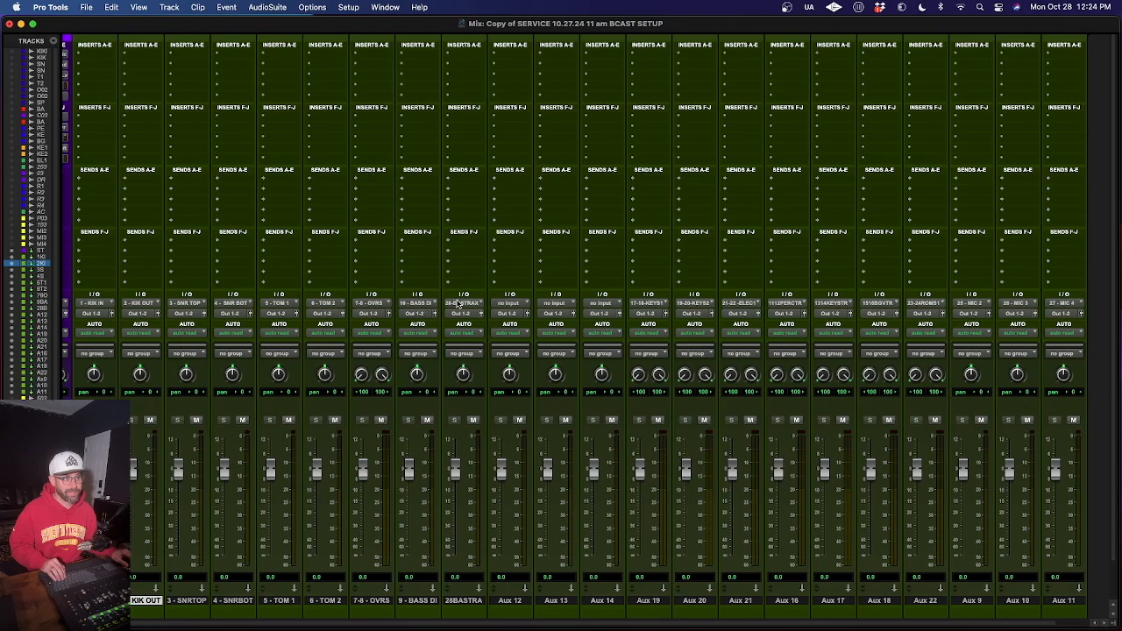
{"action": "double_click", "coordinate": [464, 601]}
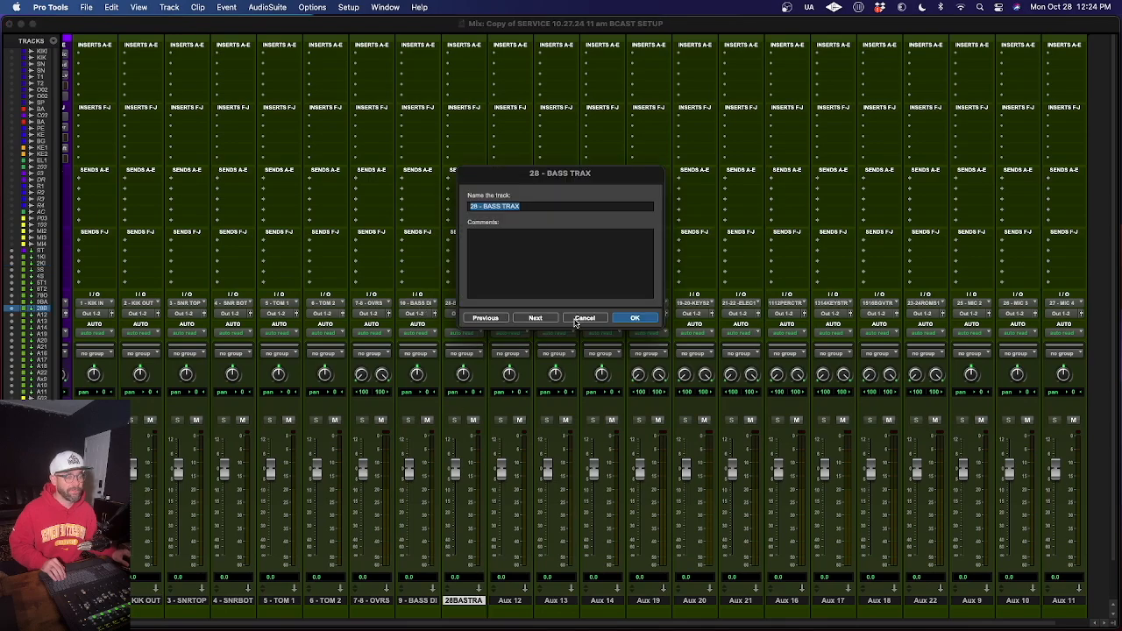
{"action": "left_click", "coordinate": [579, 319]}
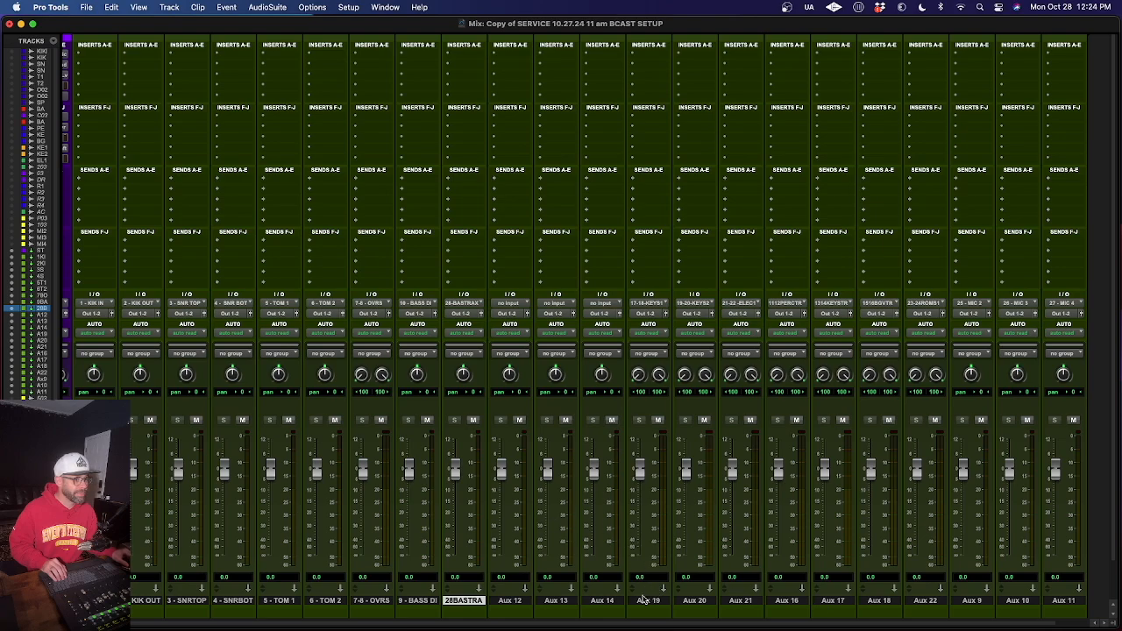
Rename the Aux 19 track as "17-18-KEYS1" and the Aux 20 track as "19-20 - KEYS 2".
{"action": "double_click", "coordinate": [645, 600]}
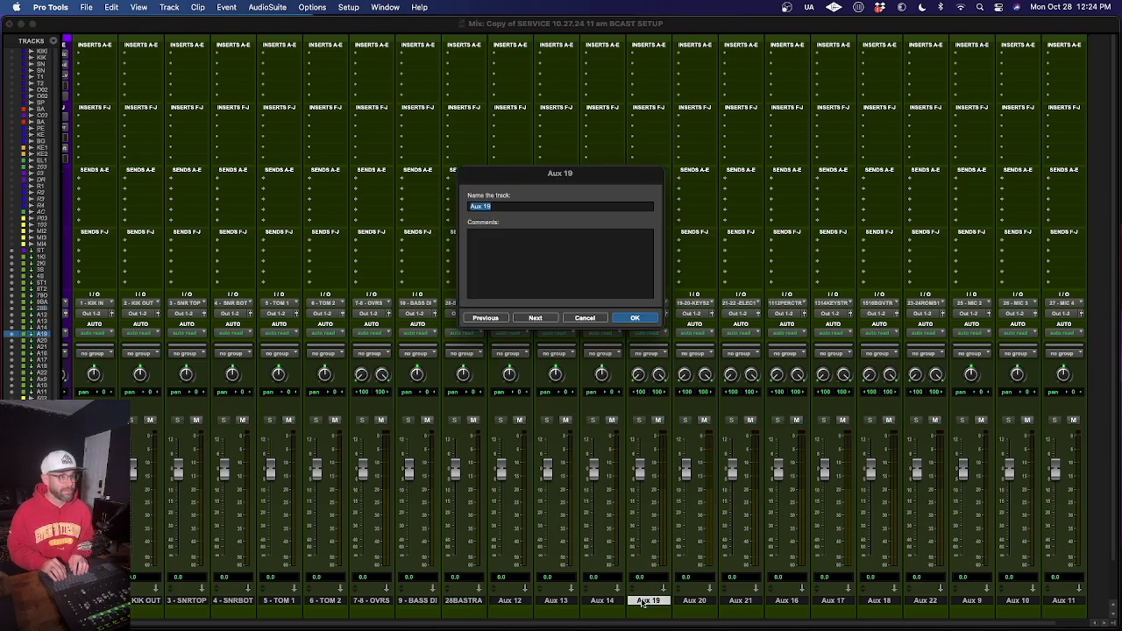
{"action": "left_click_drag", "start_coordinate": [588, 178], "coordinate": [486, 108]}
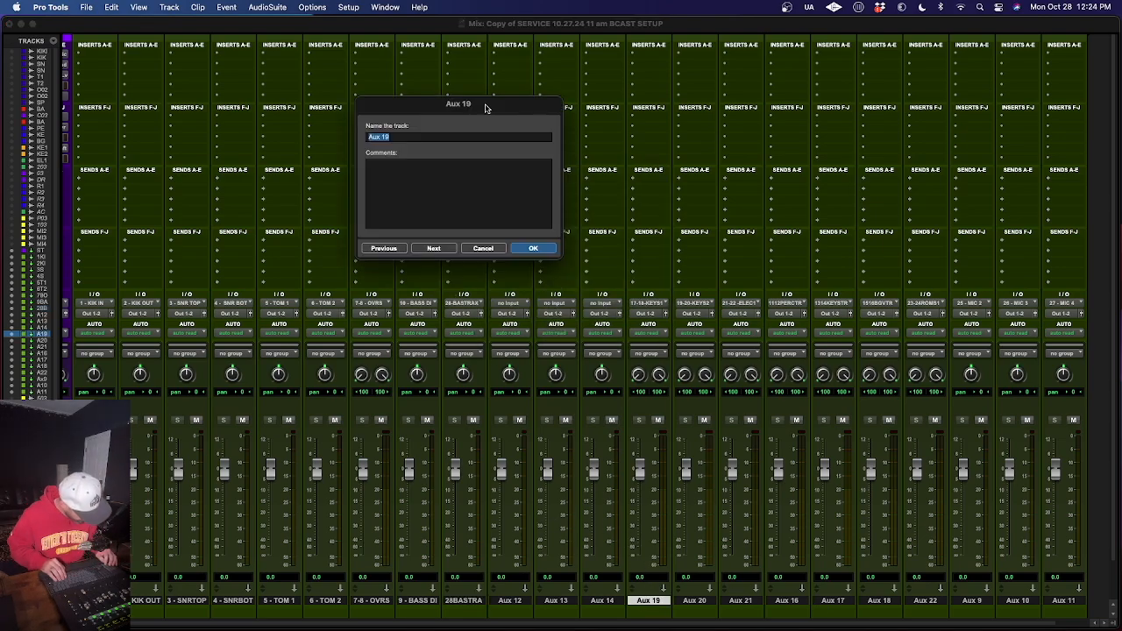
{"action": "type", "text": "17-"}
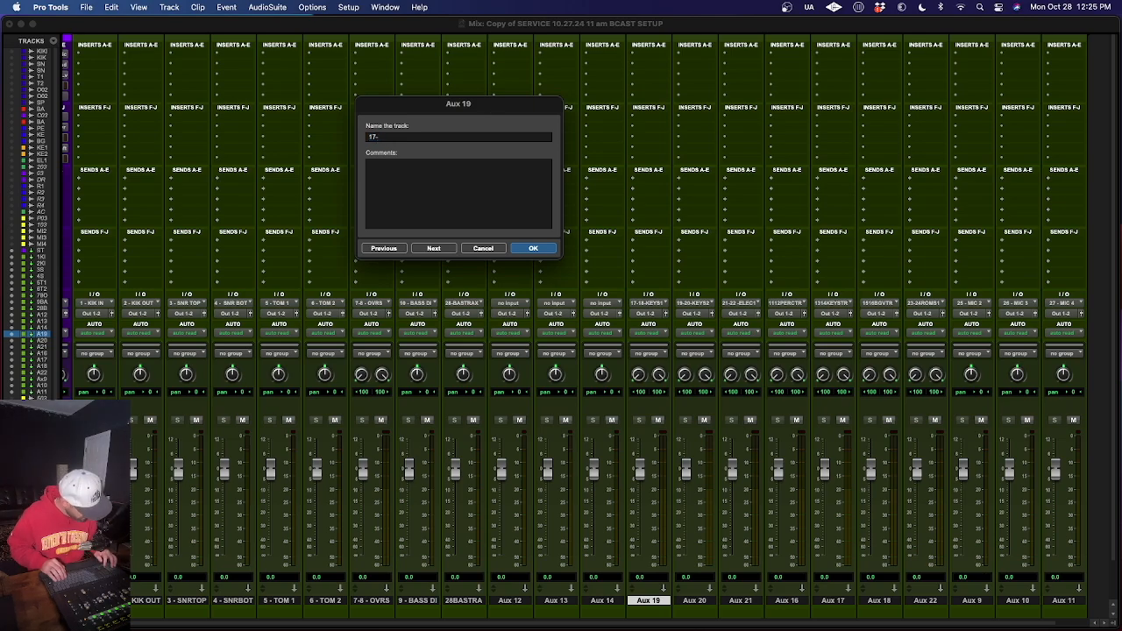
{"action": "type", "text": "18-KEYS1"}
{"action": "key", "text": "super+Right"}
{"action": "type", "text": "19-20 - KEYS 2"}
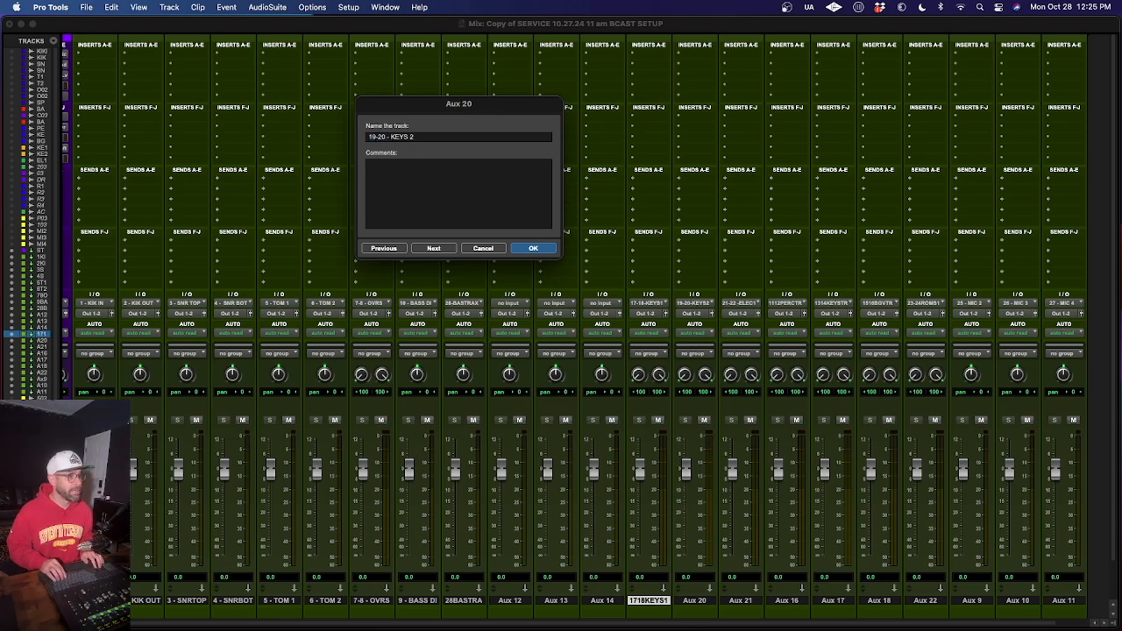
{"action": "key", "text": "super+Right"}
Rename the Aux 21 track after its 21-22 ELEC1 input and the Aux 16 track as "11-12 - PERC TRAX".
{"action": "type", "text": "21"}
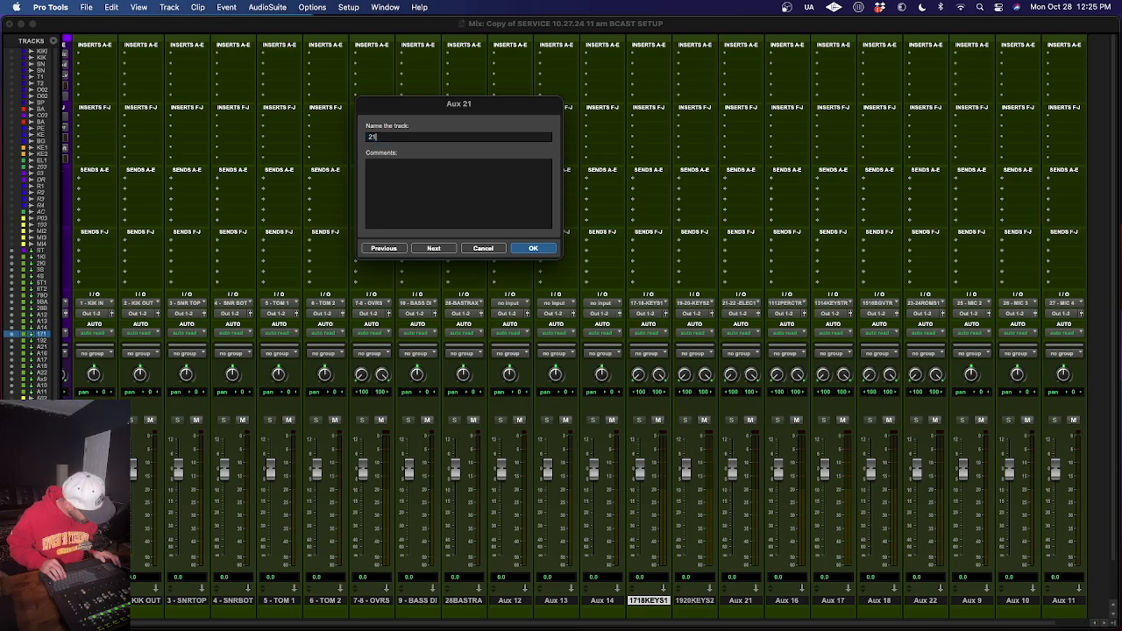
{"action": "key", "text": "super+Right"}
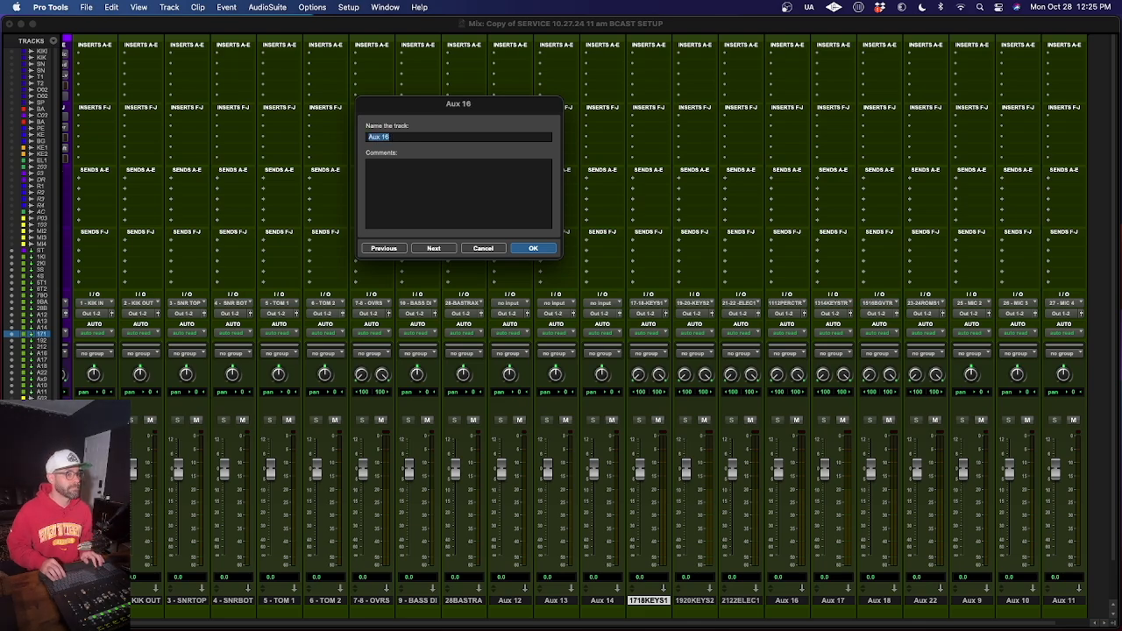
{"action": "type", "text": "11-12 - PERC TRAX"}
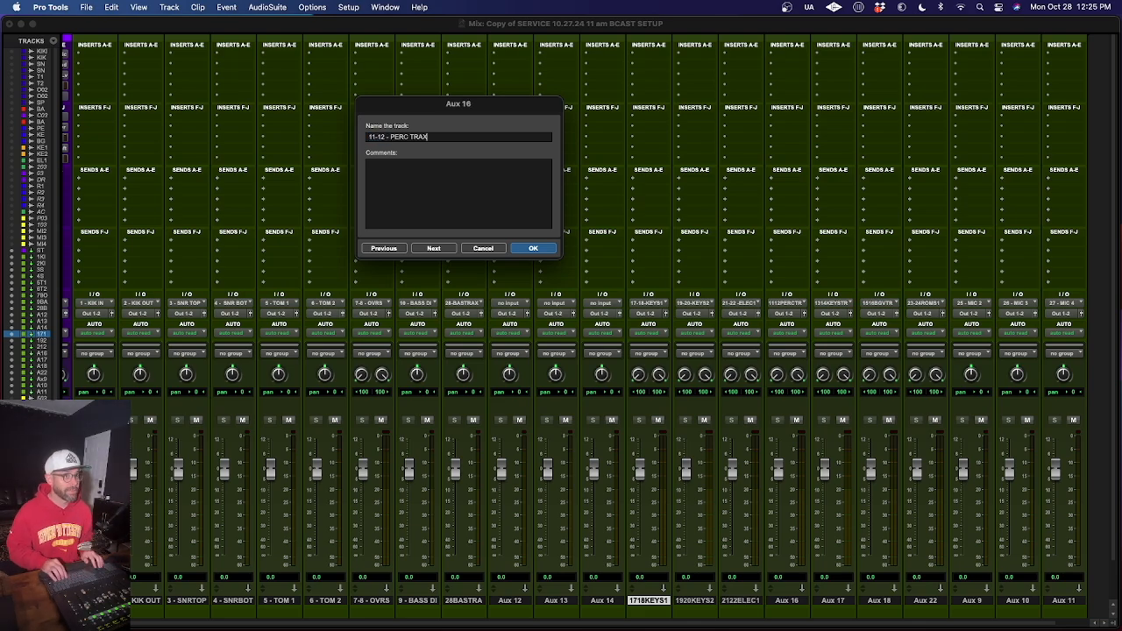
{"action": "key", "text": "super+Right"}
Rename the Aux 17 track as "13-14 - KEYS TRAX" and the Aux 18 track as "15-16 - BGV TRAX".
{"action": "type", "text": "13-14"}
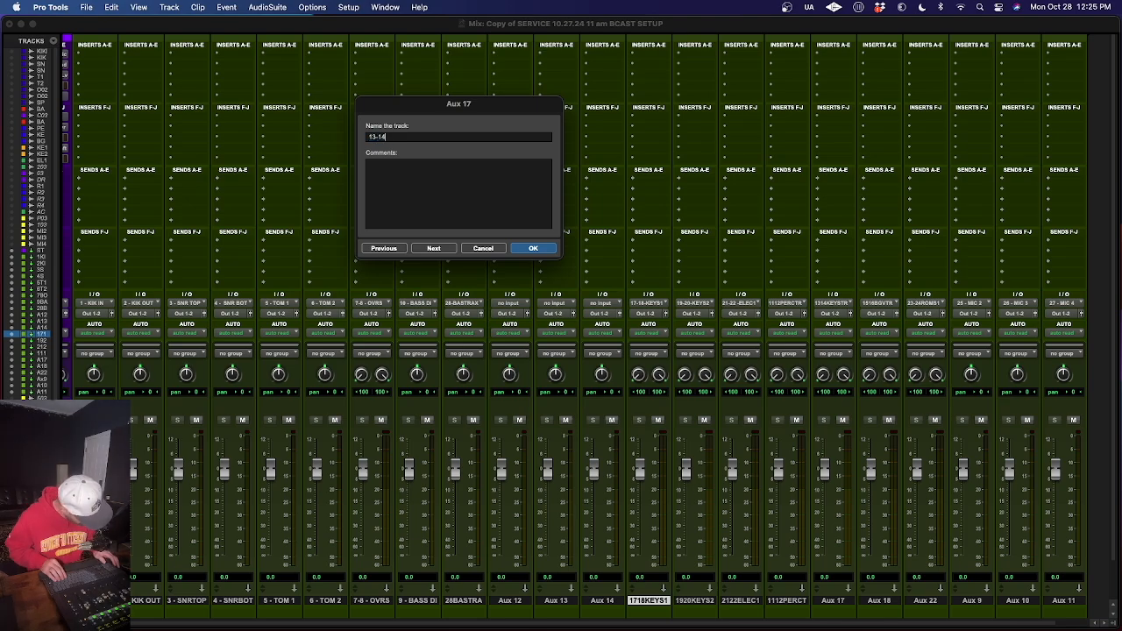
{"action": "type", "text": " - KEYS TRAX"}
{"action": "key", "text": "super+Right"}
{"action": "type", "text": "15-"}
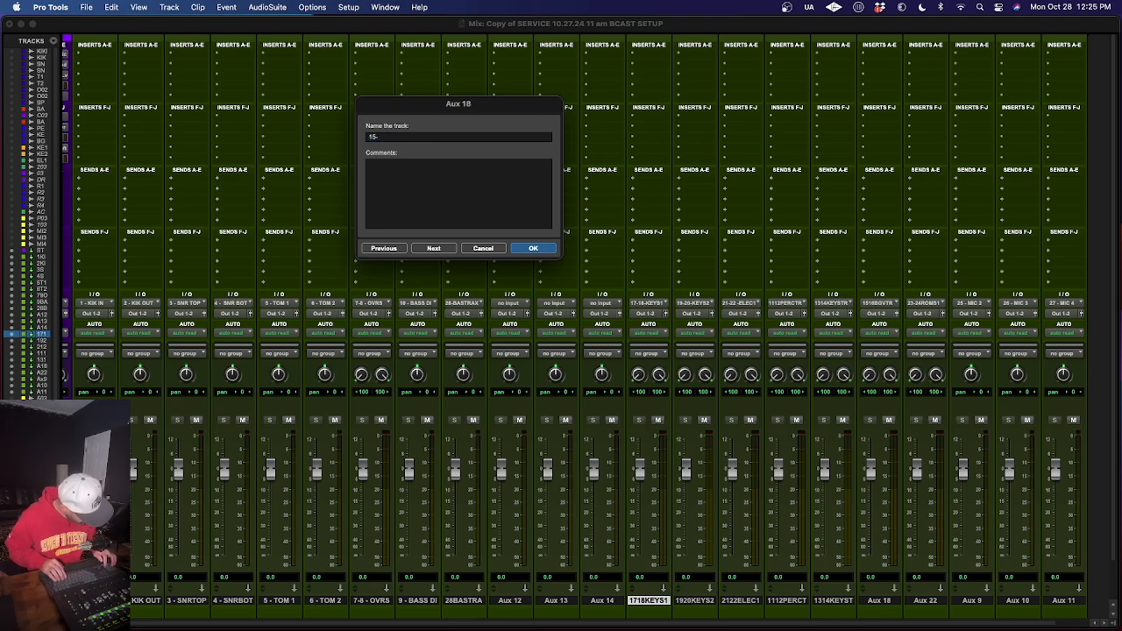
{"action": "type", "text": "16 - BGV TRAX"}
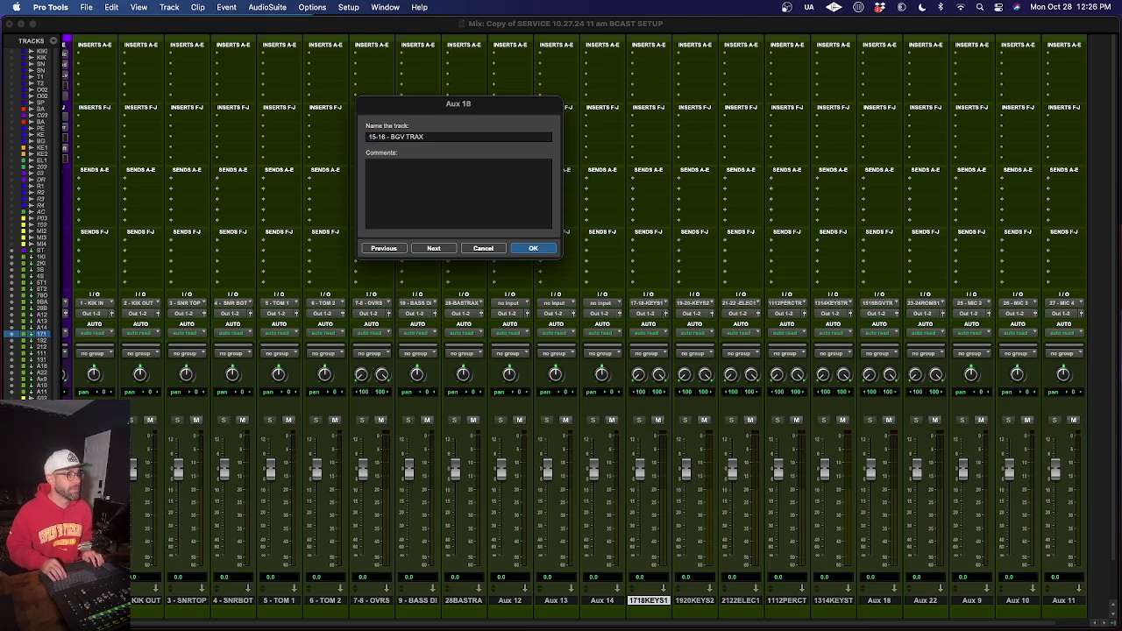
{"action": "key", "text": "super+Right"}
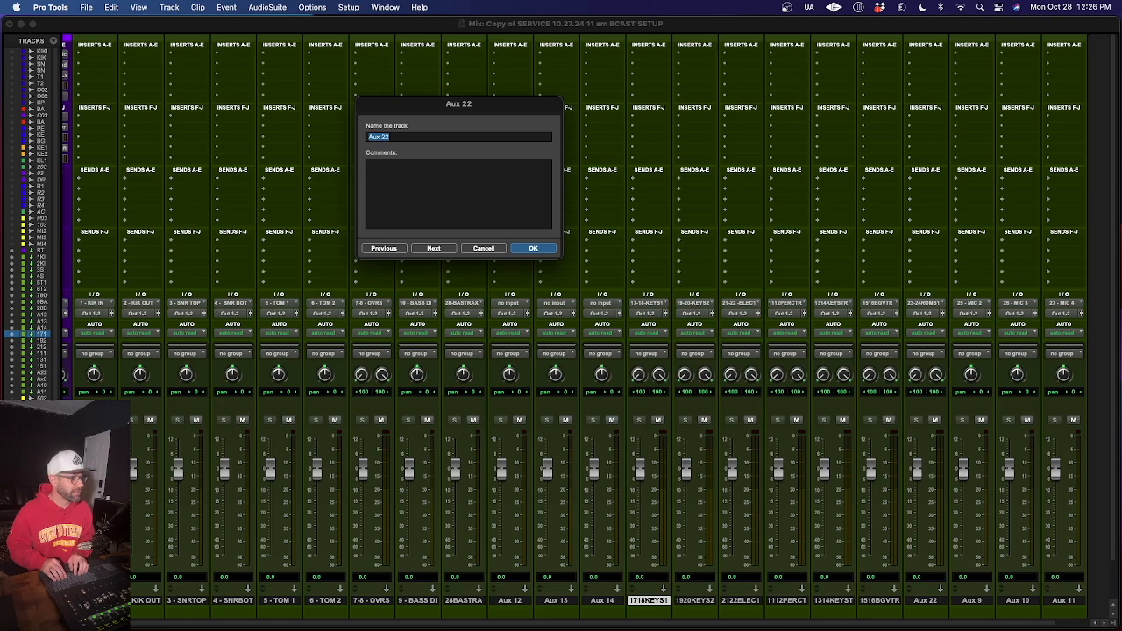
Rename the Aux 22 track as "23-24 - ROOMS 1" and close the naming dialog.
{"action": "type", "text": "2"}
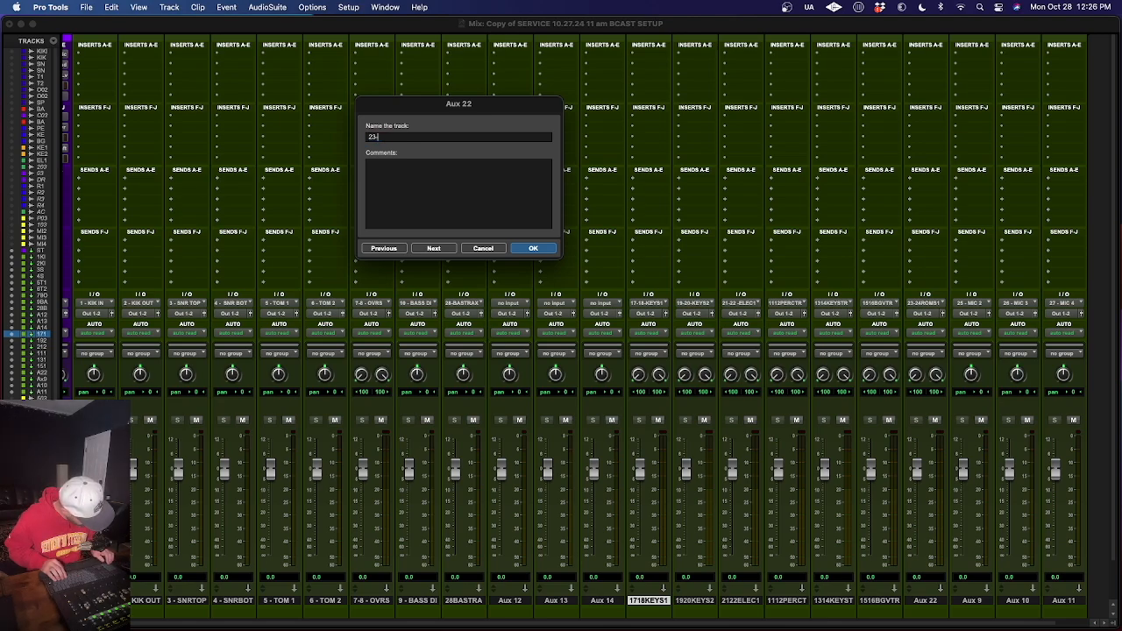
{"action": "type", "text": "3-24 - ROOMS 1"}
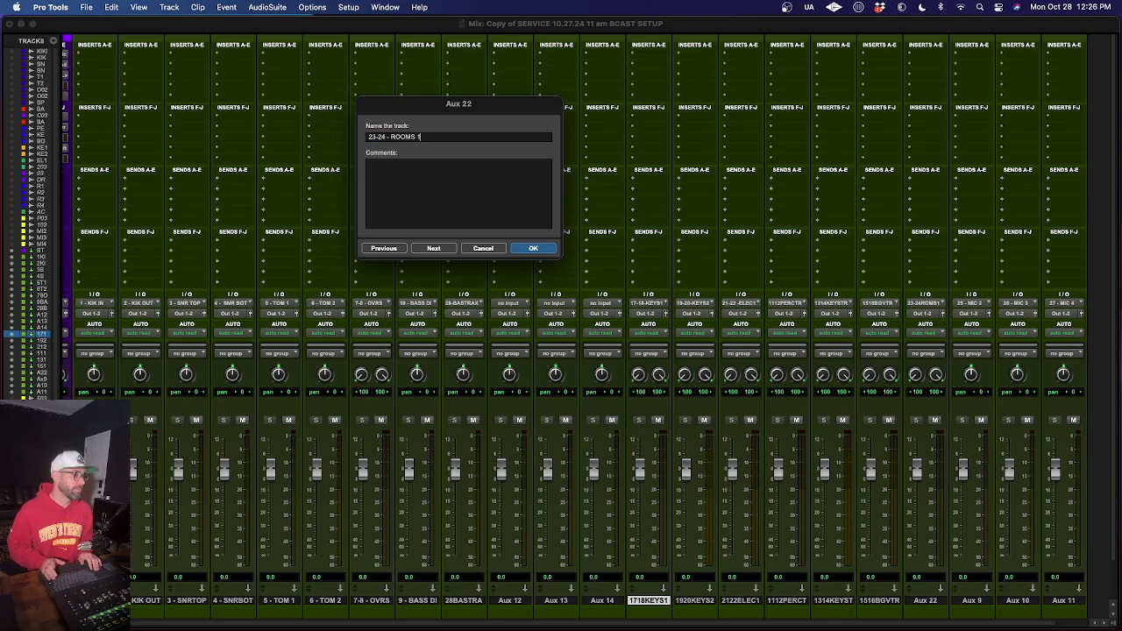
{"action": "key", "text": "Return"}
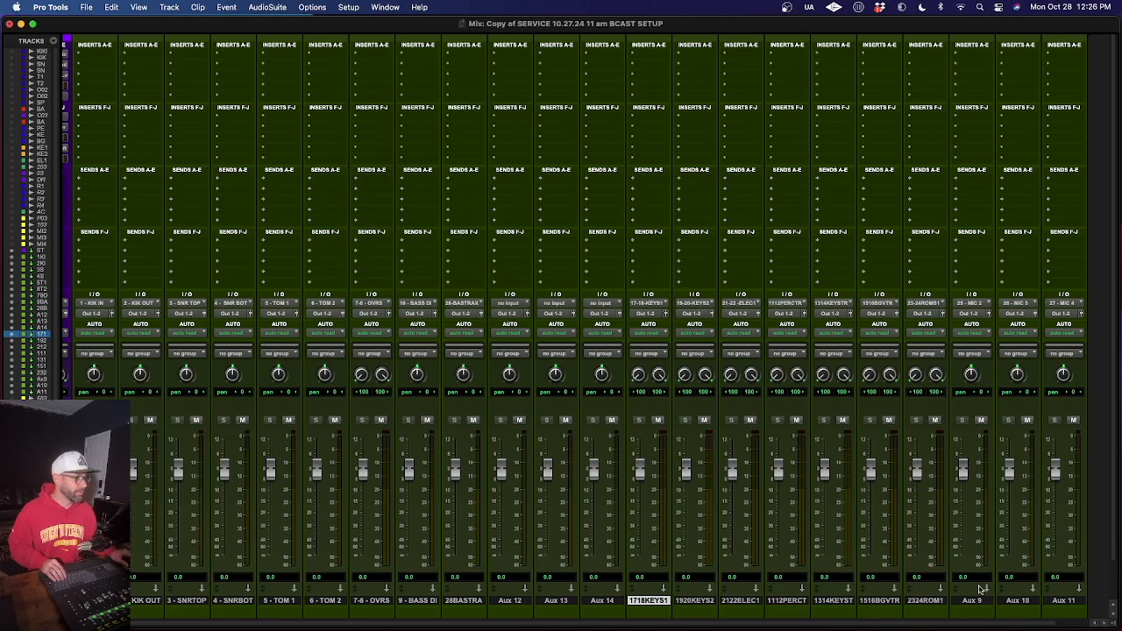
Rename the Aux 9, Aux 10 and Aux 11 tracks as "25 - MIC 2", "26 - MIC 3" and "27 - MIC 4".
{"action": "double_click", "coordinate": [982, 603]}
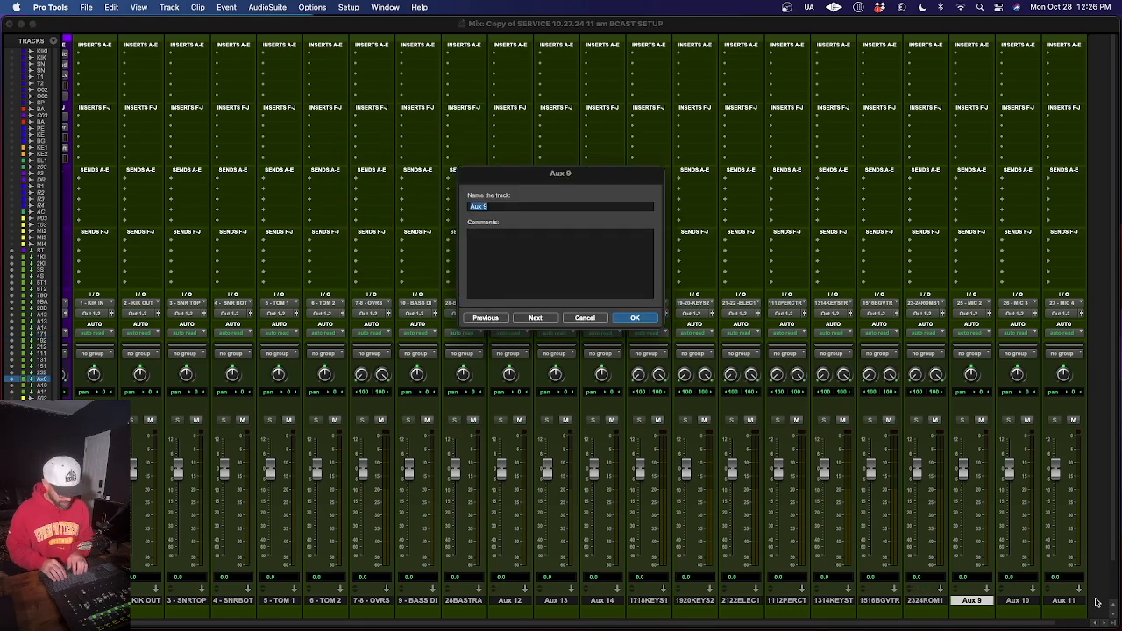
{"action": "type", "text": "25"}
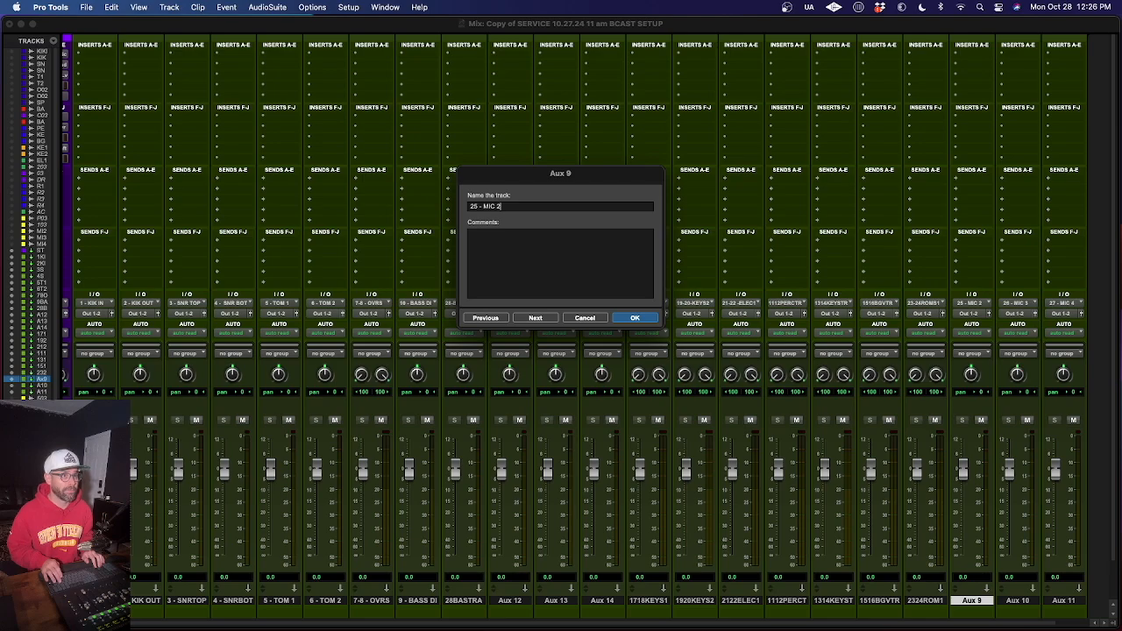
{"action": "type", "text": "- MIC 2"}
{"action": "key", "text": "super+Right"}
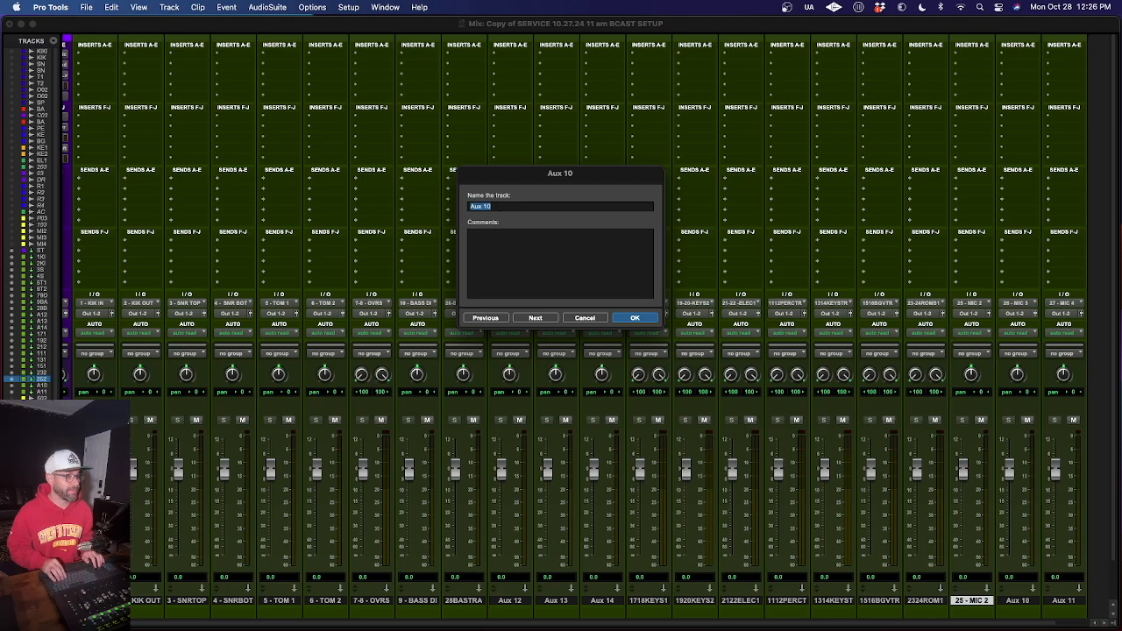
{"action": "type", "text": "26"}
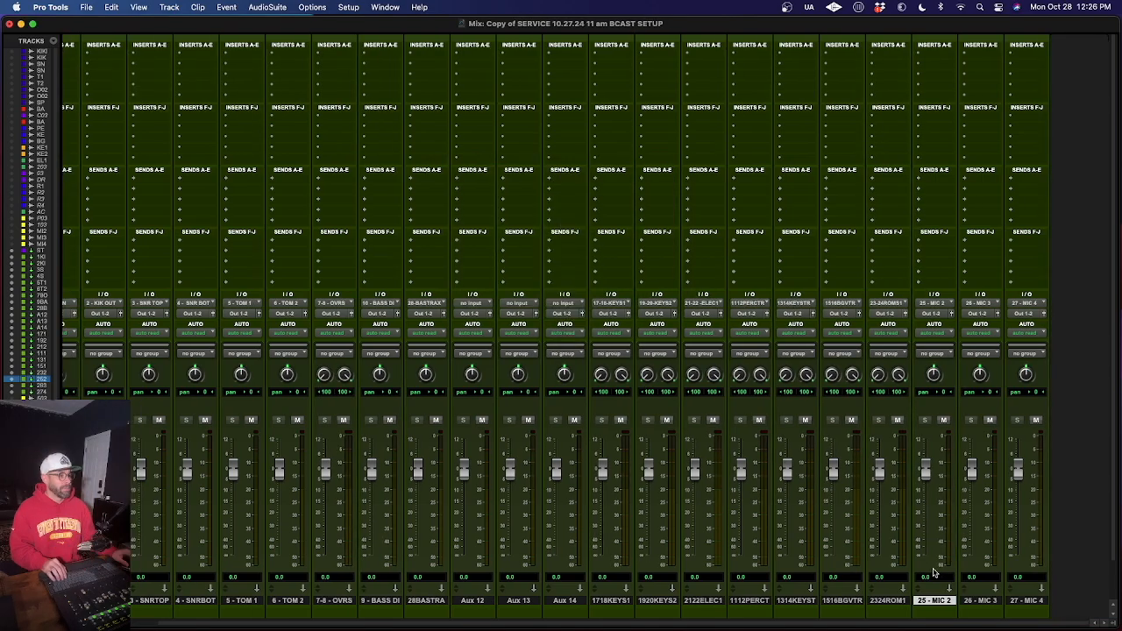
Colour the MIC 2, MIC 3 and MIC 4 tracks bright yellow and the 23-24 ROOMS 1 track deep blue.
{"action": "scroll", "coordinate": [951, 591], "scroll_direction": "down", "scroll_amount": 2}
{"action": "left_click", "coordinate": [1013, 559], "text": "shift"}
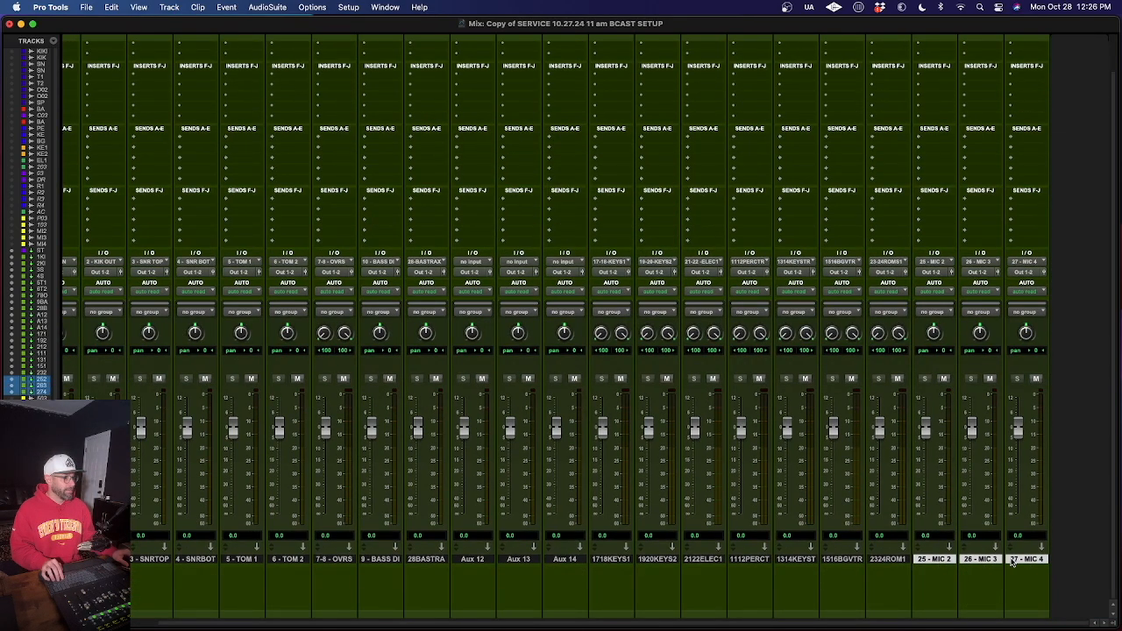
{"action": "double_click", "coordinate": [939, 618]}
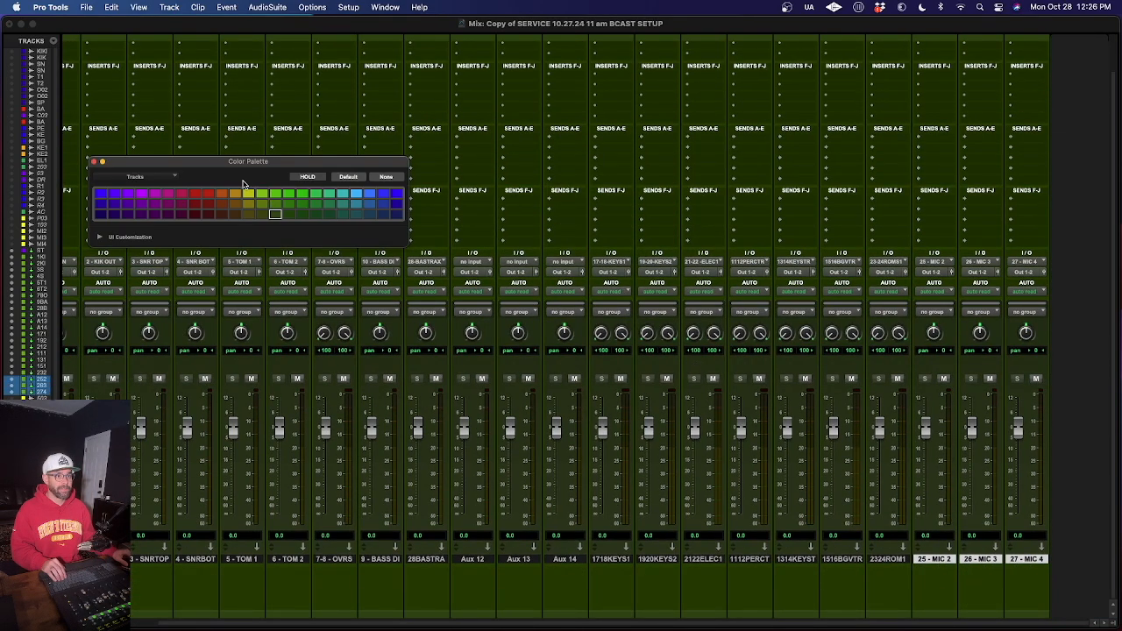
{"action": "left_click", "coordinate": [249, 193]}
{"action": "left_click", "coordinate": [889, 560]}
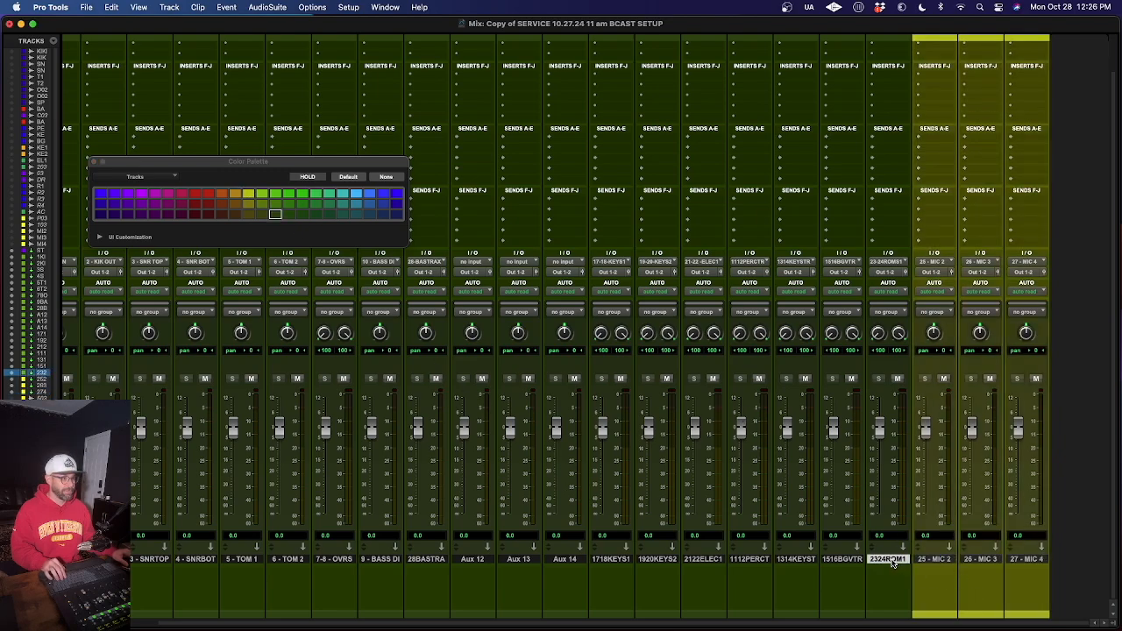
{"action": "left_click", "coordinate": [400, 194]}
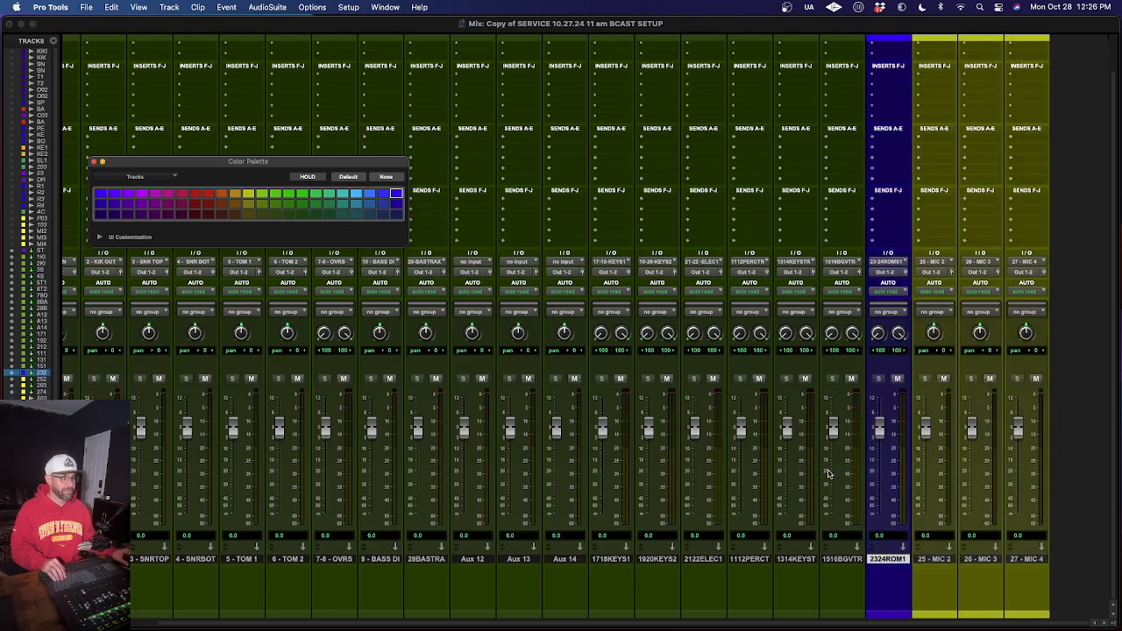
Colour the BASS TRAX, PERC TRAX, KEYS TRAX and BGV TRAX tracks medium blue together.
{"action": "left_click", "coordinate": [844, 559]}
{"action": "left_click", "coordinate": [750, 559], "text": "shift"}
{"action": "left_click", "coordinate": [429, 559], "text": "super"}
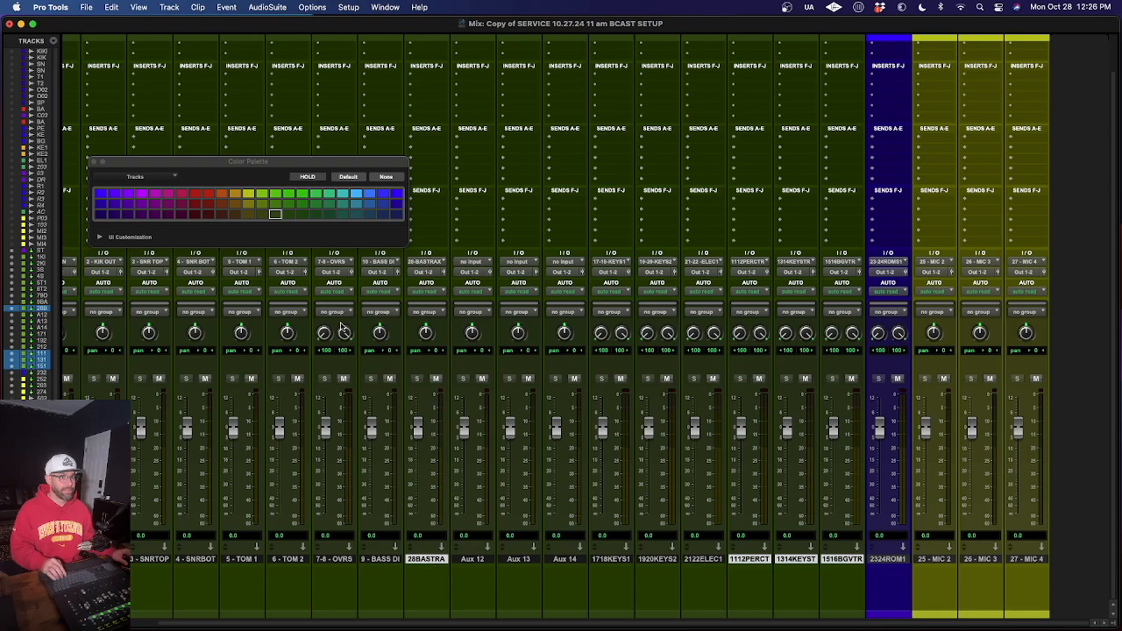
{"action": "left_click", "coordinate": [371, 193]}
Colour the 21-22 ELEC1 track dark green and both the KEYS 1 and KEYS 2 tracks orange.
{"action": "left_click", "coordinate": [704, 559]}
{"action": "left_click", "coordinate": [329, 214]}
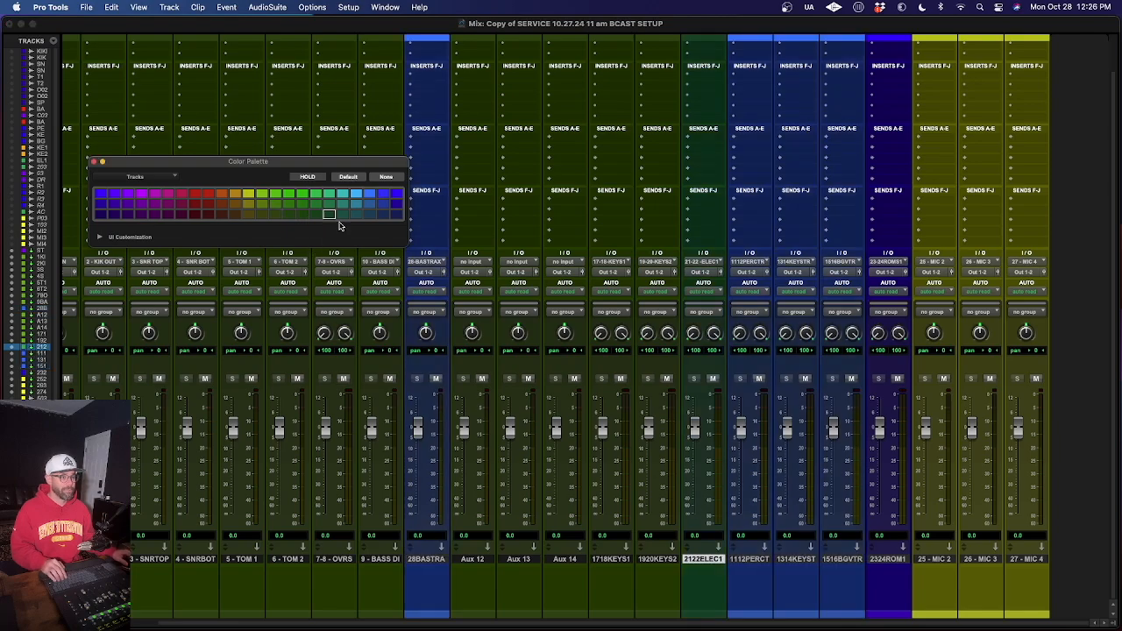
{"action": "left_click", "coordinate": [658, 560]}
{"action": "left_click", "coordinate": [611, 559], "text": "shift"}
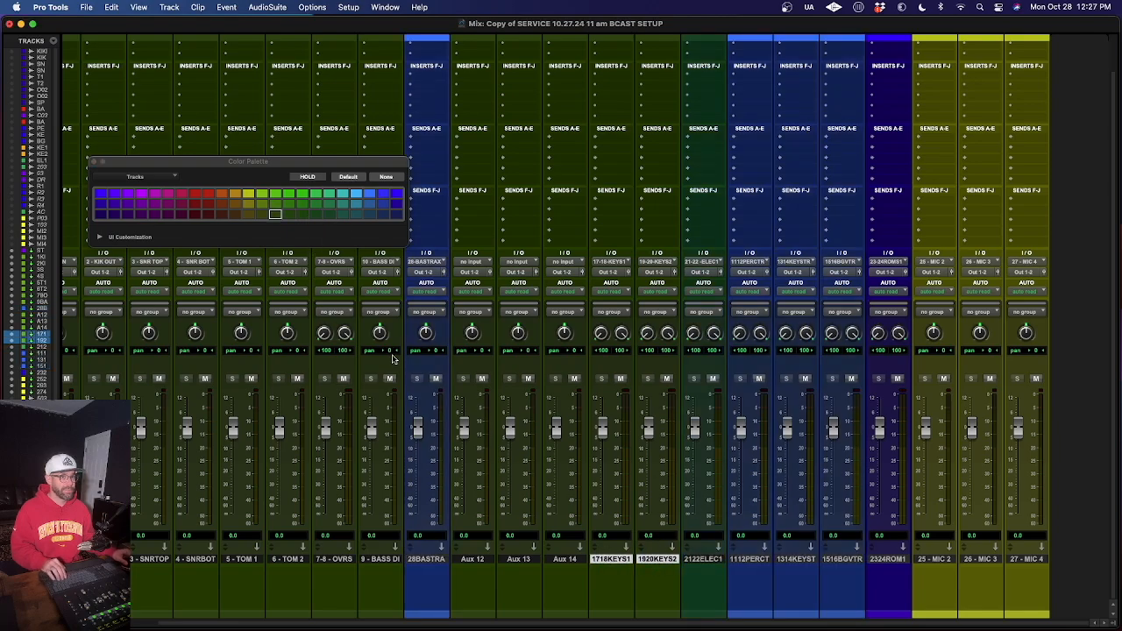
{"action": "left_click", "coordinate": [235, 193]}
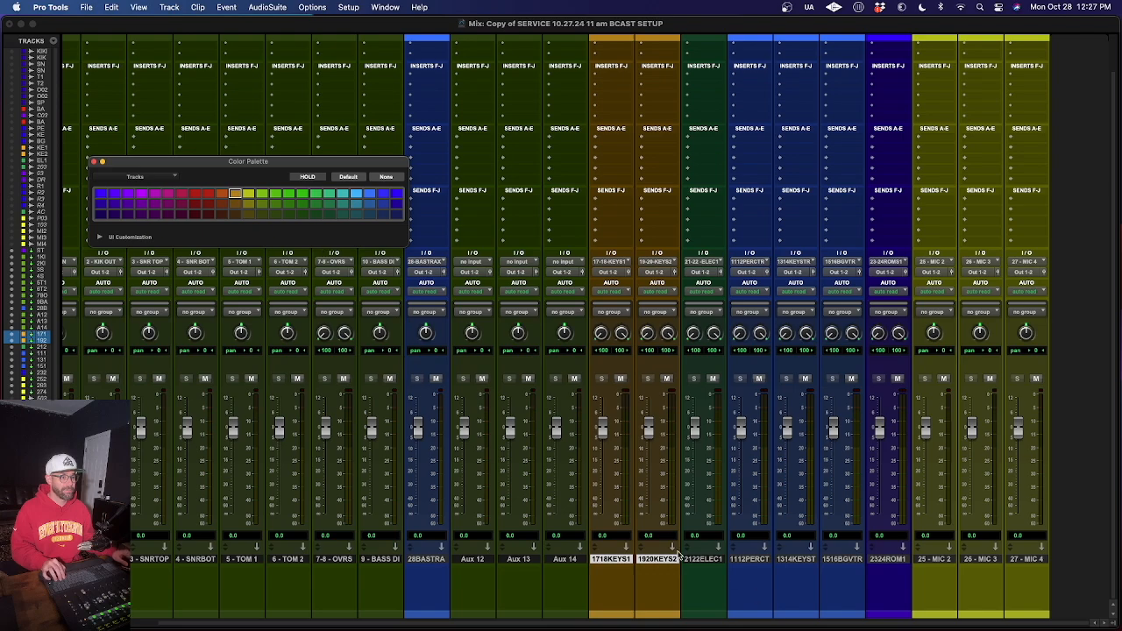
Colour the 9 - BASS DI track red and the drum tracks from 1 - KIK IN through 7-8 - OVRS dark indigo.
{"action": "scroll", "coordinate": [677, 554], "scroll_direction": "left", "scroll_amount": 1}
{"action": "scroll", "coordinate": [678, 554], "scroll_direction": "left", "scroll_amount": 3}
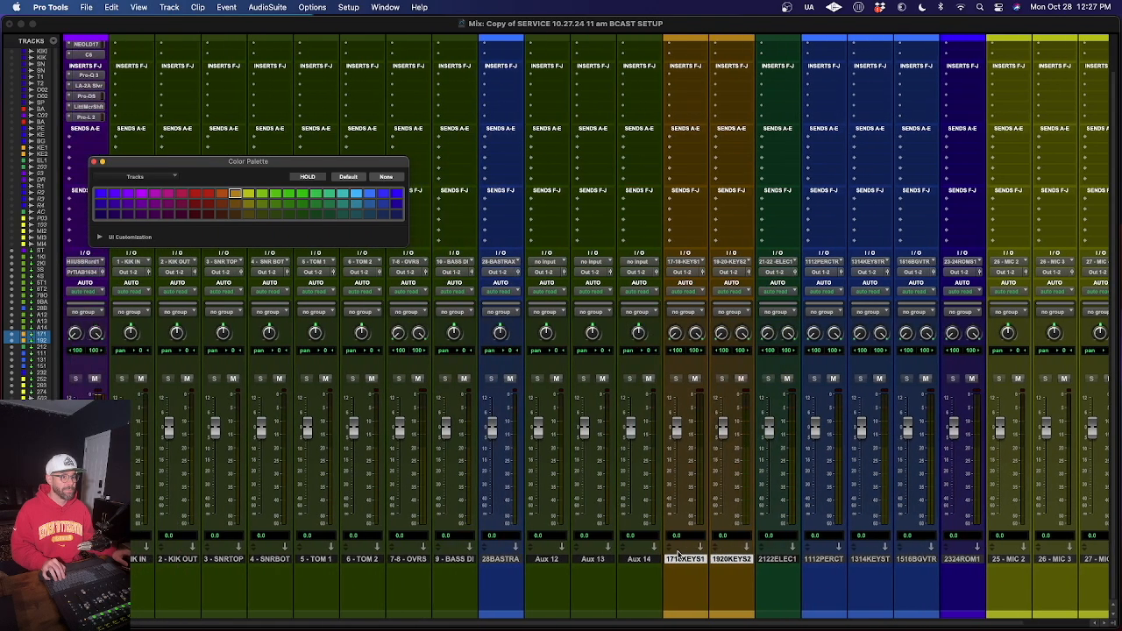
{"action": "left_click", "coordinate": [463, 561]}
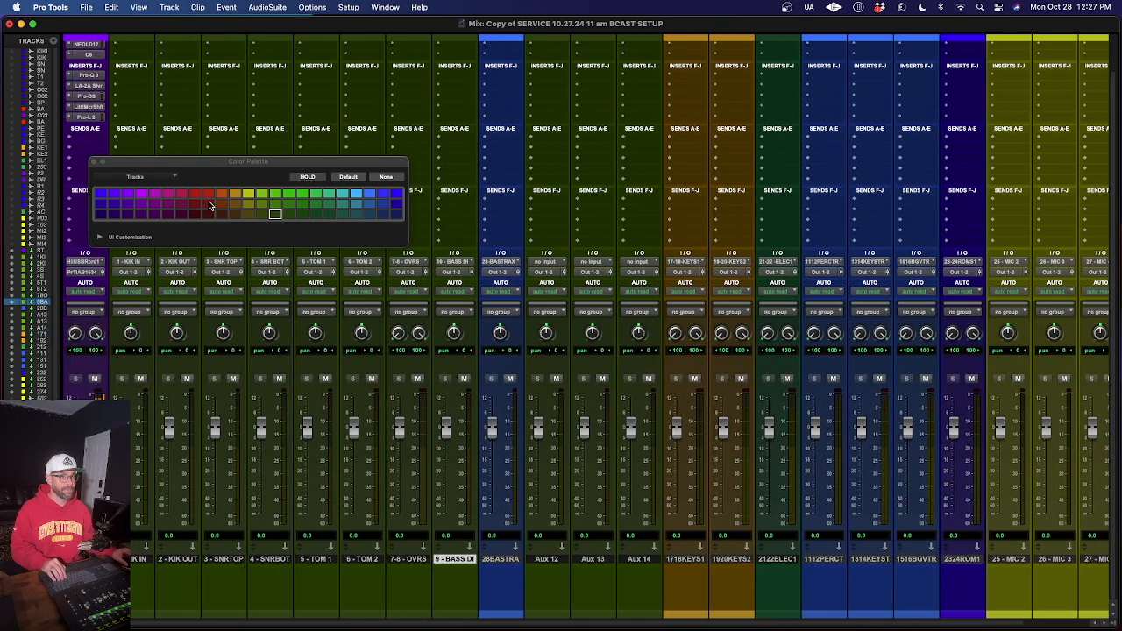
{"action": "left_click", "coordinate": [194, 195]}
{"action": "left_click", "coordinate": [408, 559]}
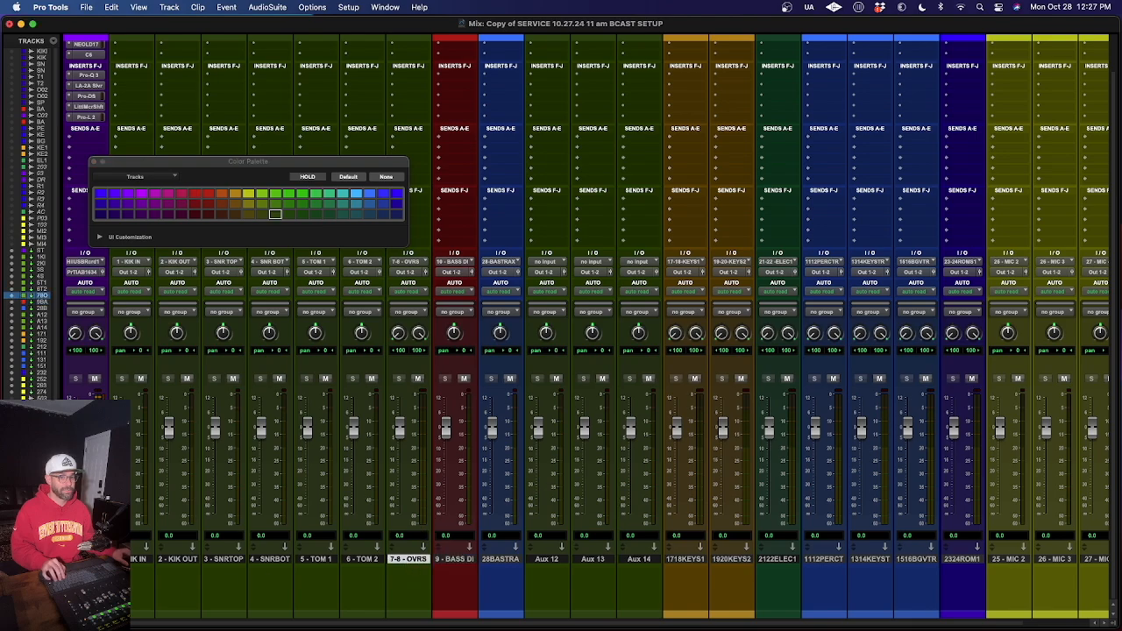
{"action": "left_click", "coordinate": [134, 561], "text": "shift"}
{"action": "left_click", "coordinate": [102, 215]}
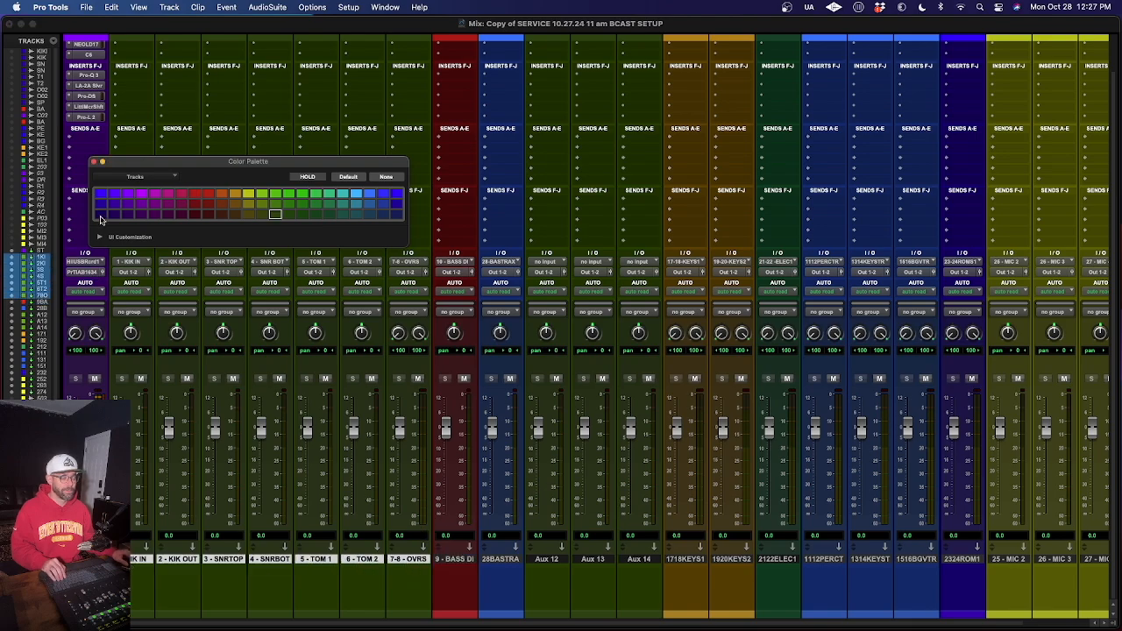
Route all tracks from 1 - KIK IN through 27 - MIC 4 to a new stereo aux input named "MIX BUS" and place it after 27 - MIC 4.
{"action": "scroll", "coordinate": [548, 566], "scroll_direction": "right", "scroll_amount": 1}
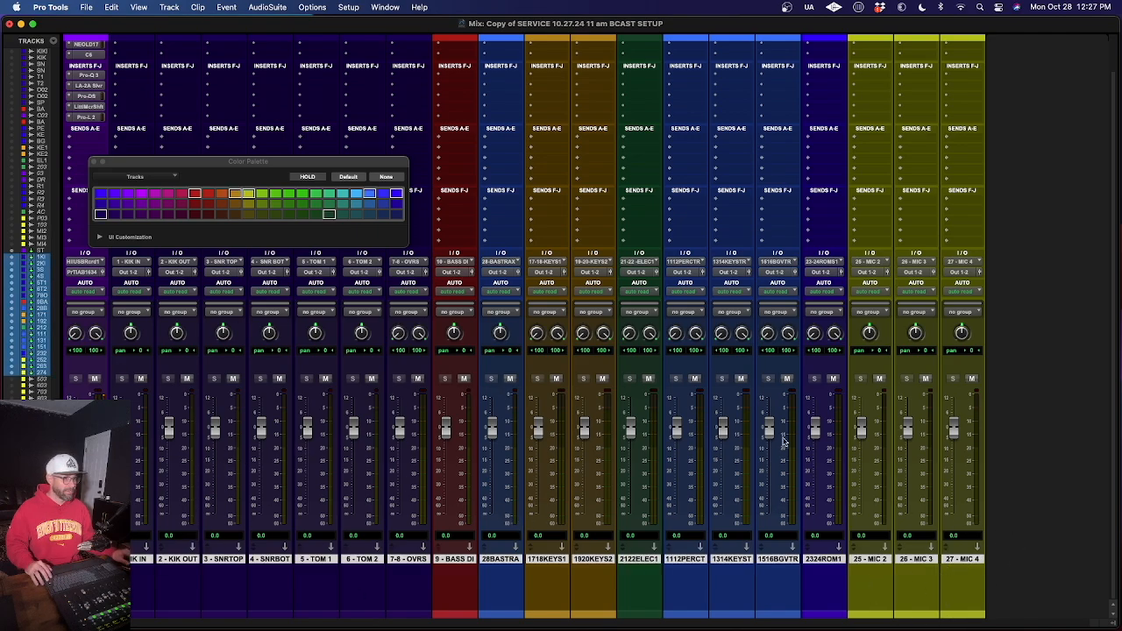
{"action": "left_click", "coordinate": [132, 277]}
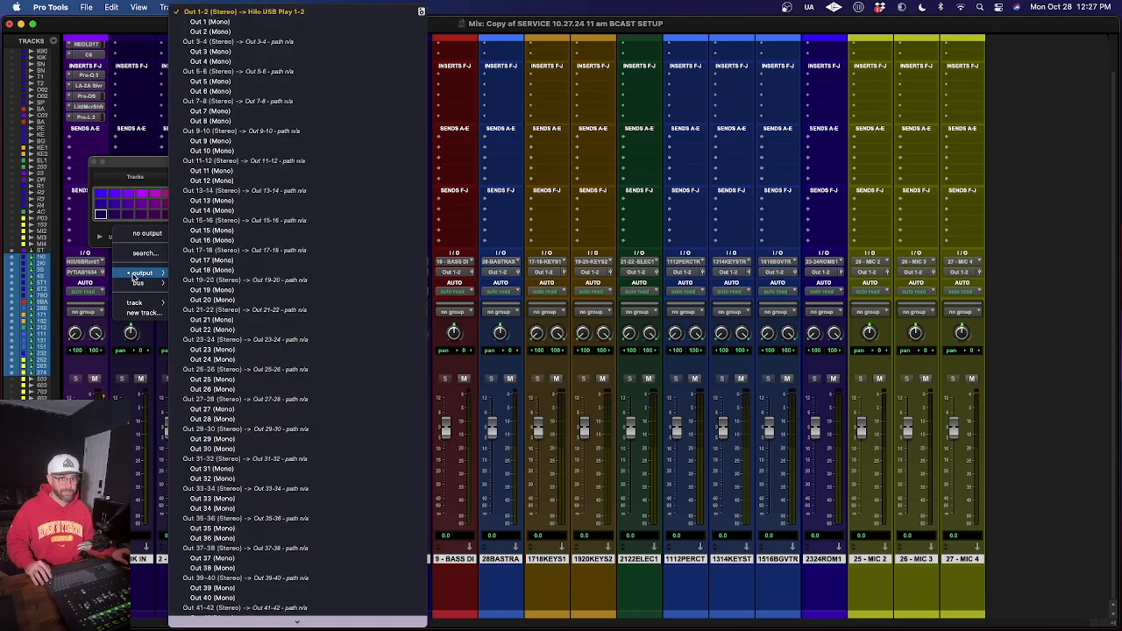
{"action": "left_click", "coordinate": [143, 313]}
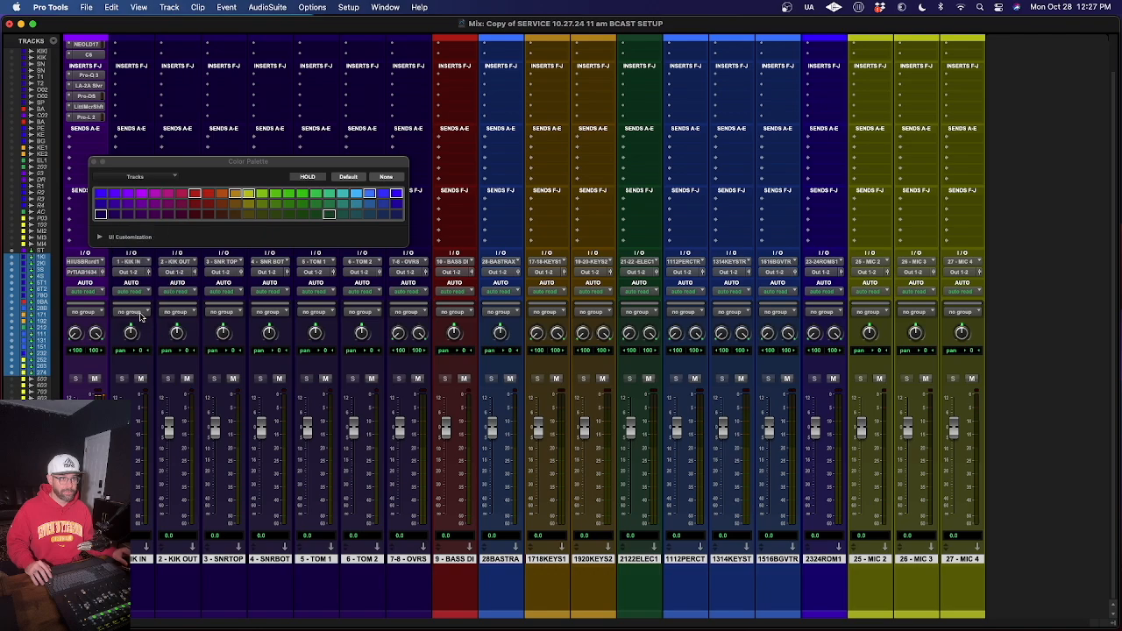
{"action": "left_click", "coordinate": [424, 227]}
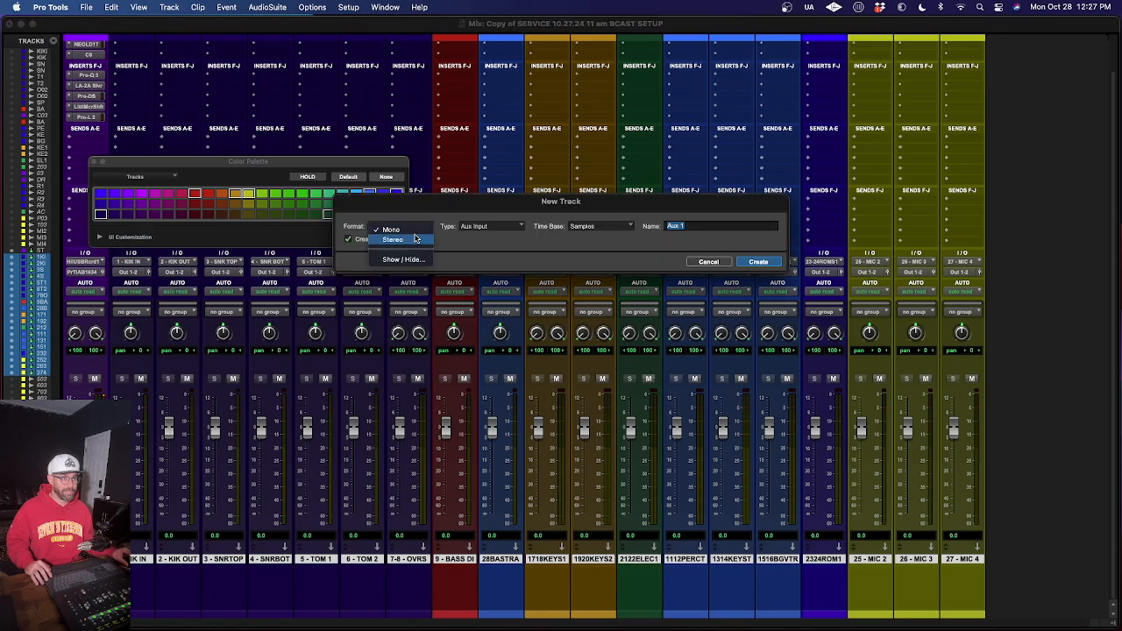
{"action": "left_click", "coordinate": [416, 237]}
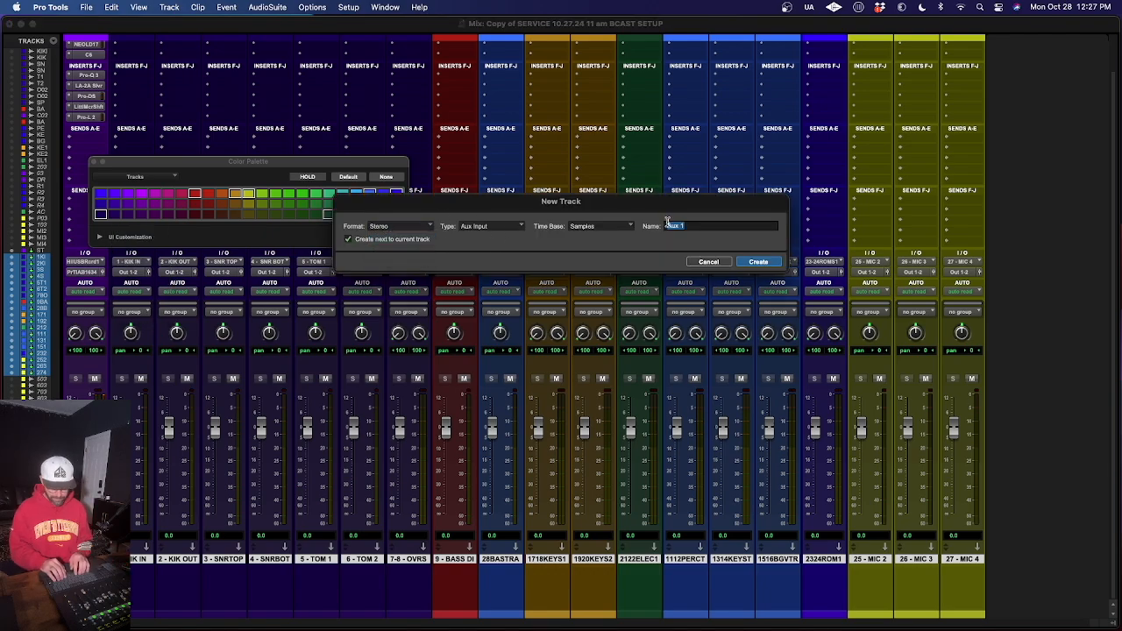
{"action": "type", "text": "MIX BUS"}
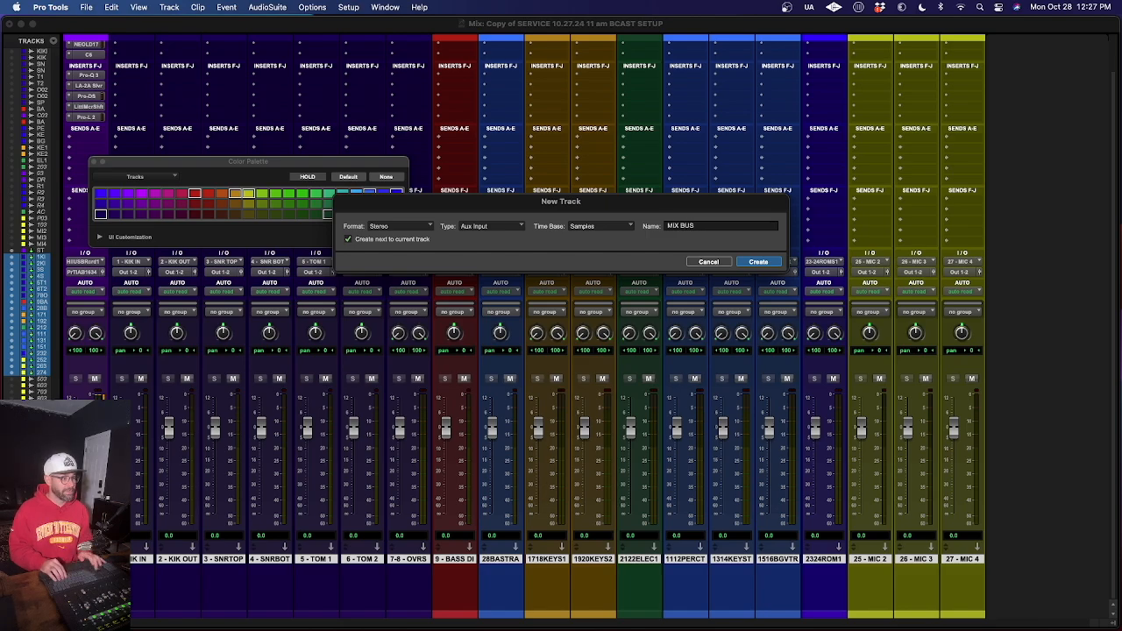
{"action": "key", "text": "Return"}
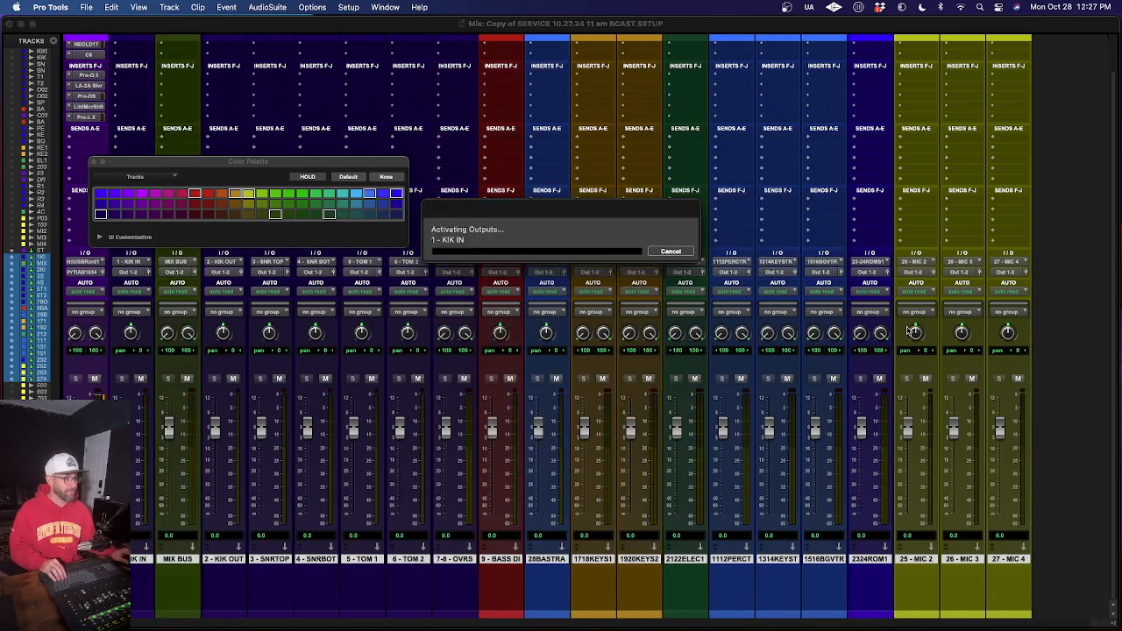
{"action": "left_click", "coordinate": [178, 562]}
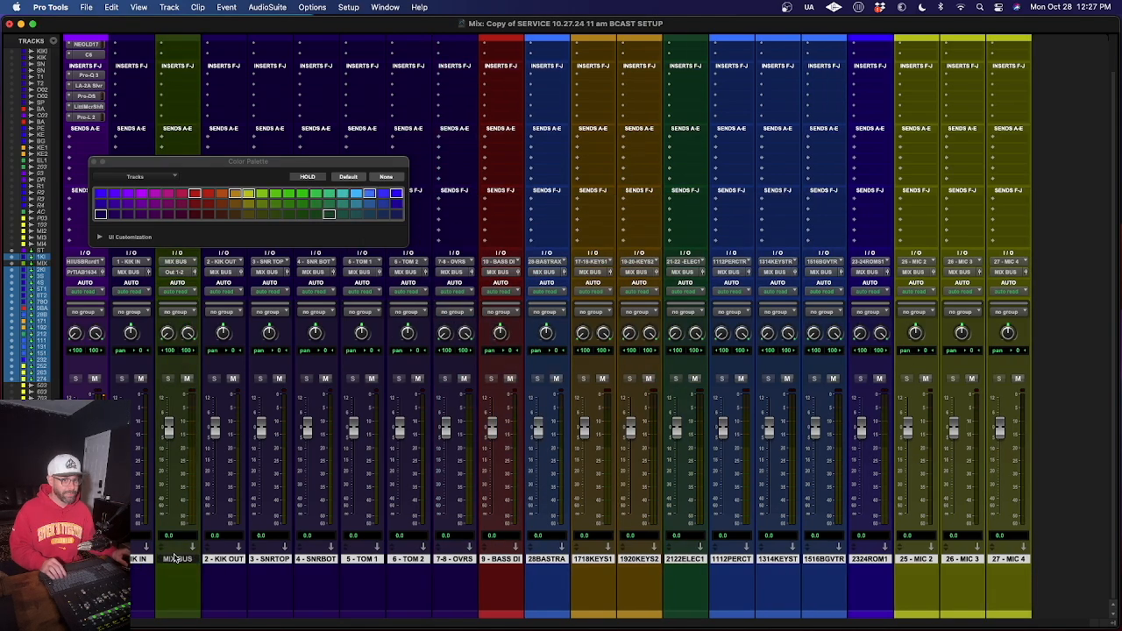
{"action": "left_click_drag", "start_coordinate": [1034, 539], "coordinate": [1034, 539]}
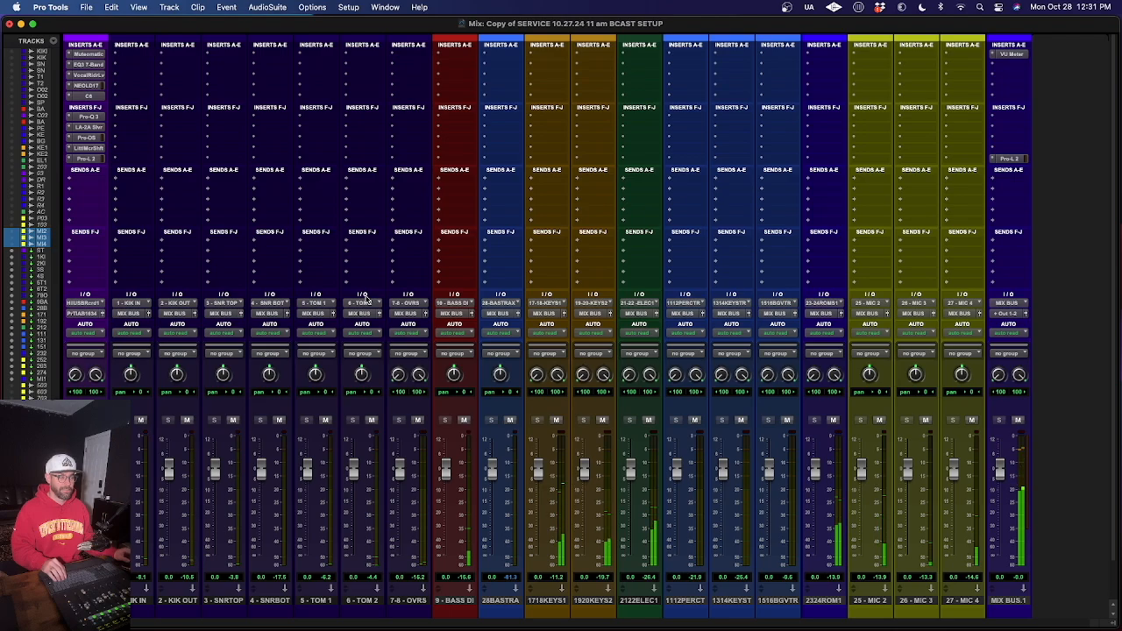
Route the outputs of the MIC 2, MIC 3 and MIC 4 tracks to a new stereo aux input track named "VOCALS ALL".
{"action": "mouse_move", "coordinate": [597, 575]}
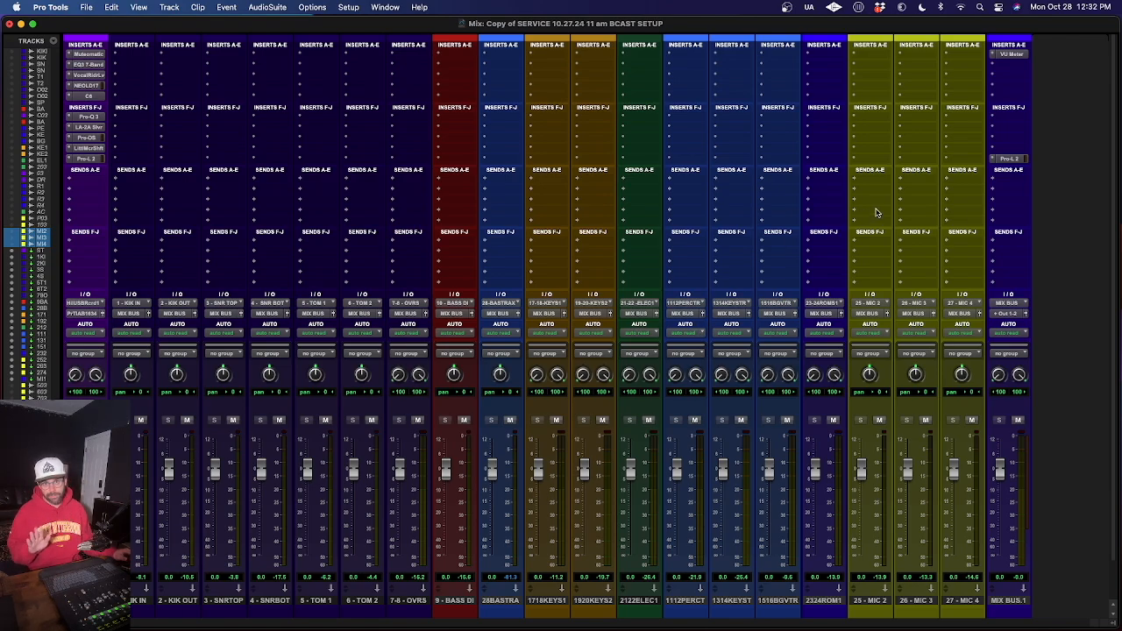
{"action": "left_click", "coordinate": [875, 604]}
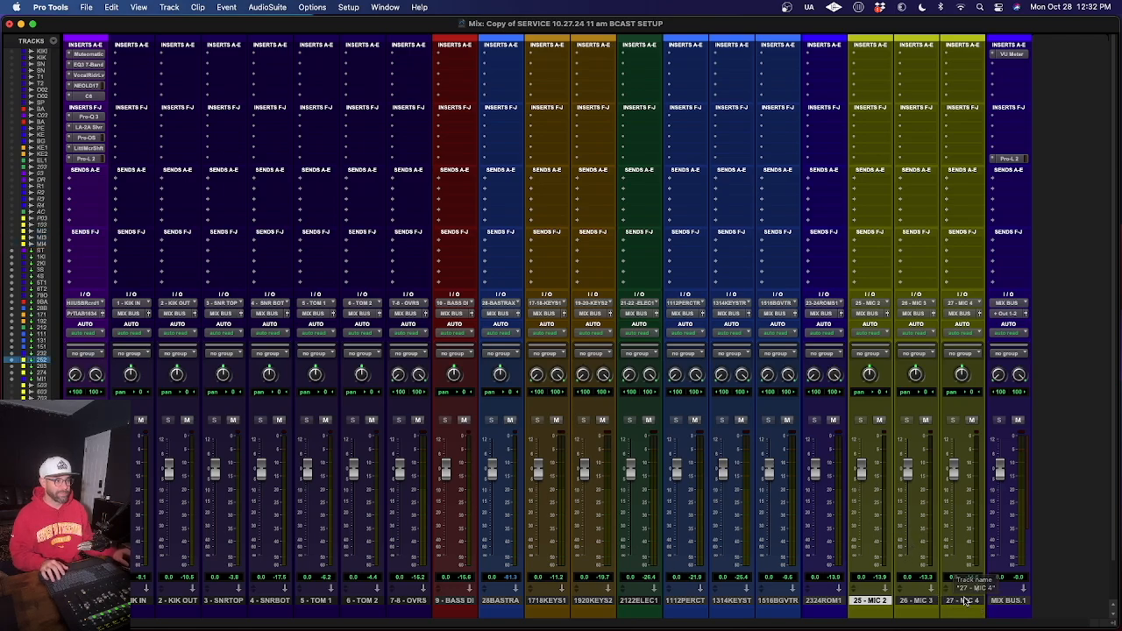
{"action": "left_click", "coordinate": [966, 601], "text": "shift"}
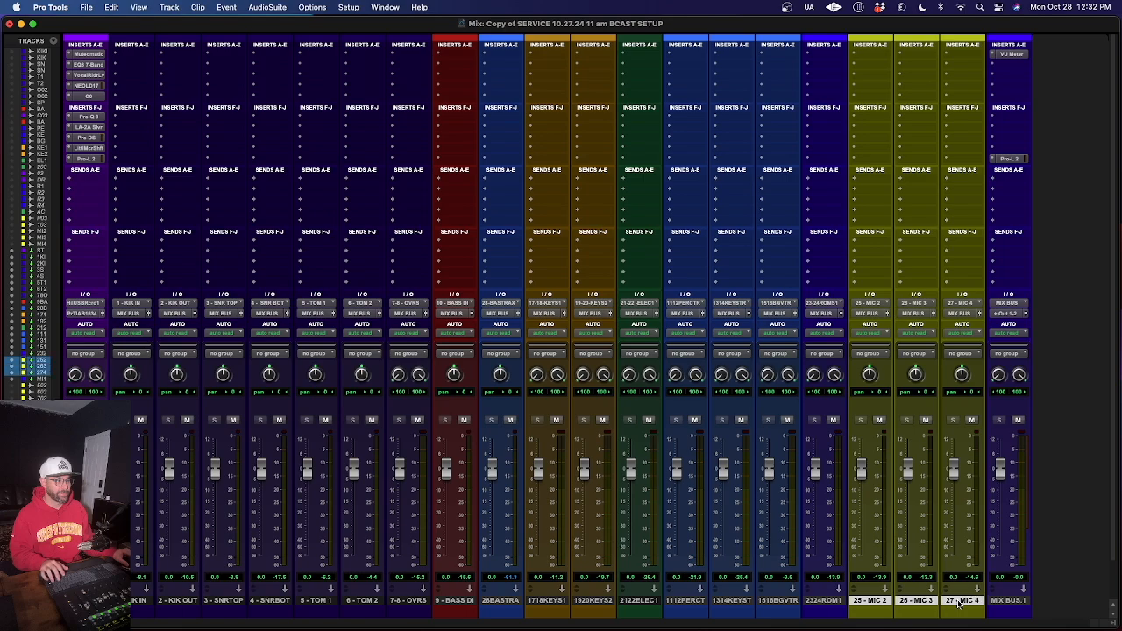
{"action": "left_click", "coordinate": [863, 317]}
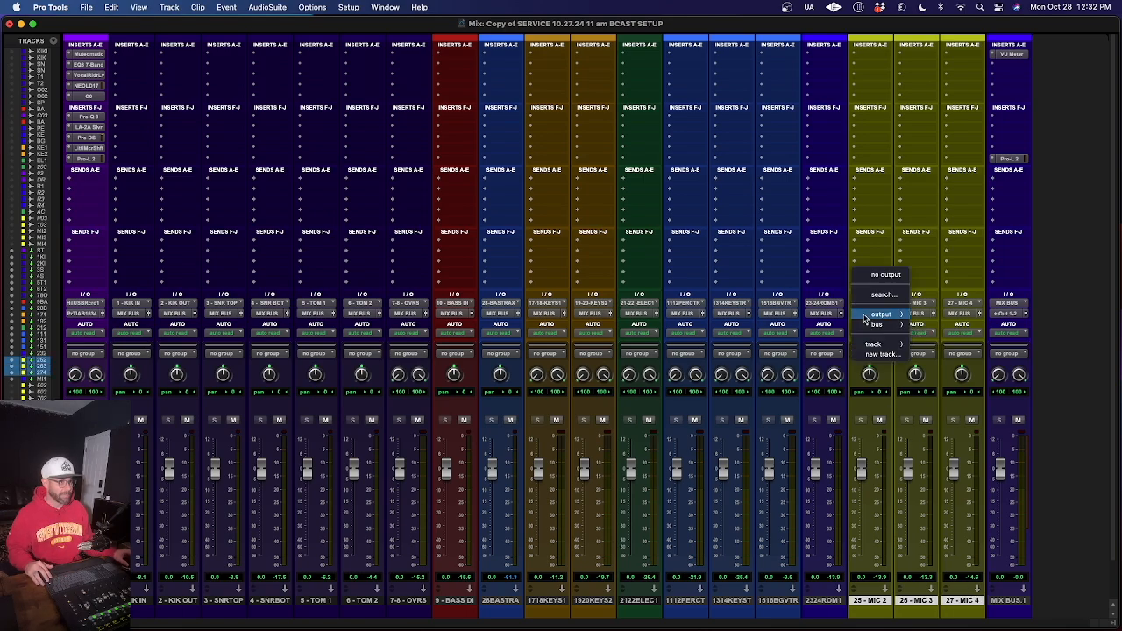
{"action": "left_click", "coordinate": [877, 356]}
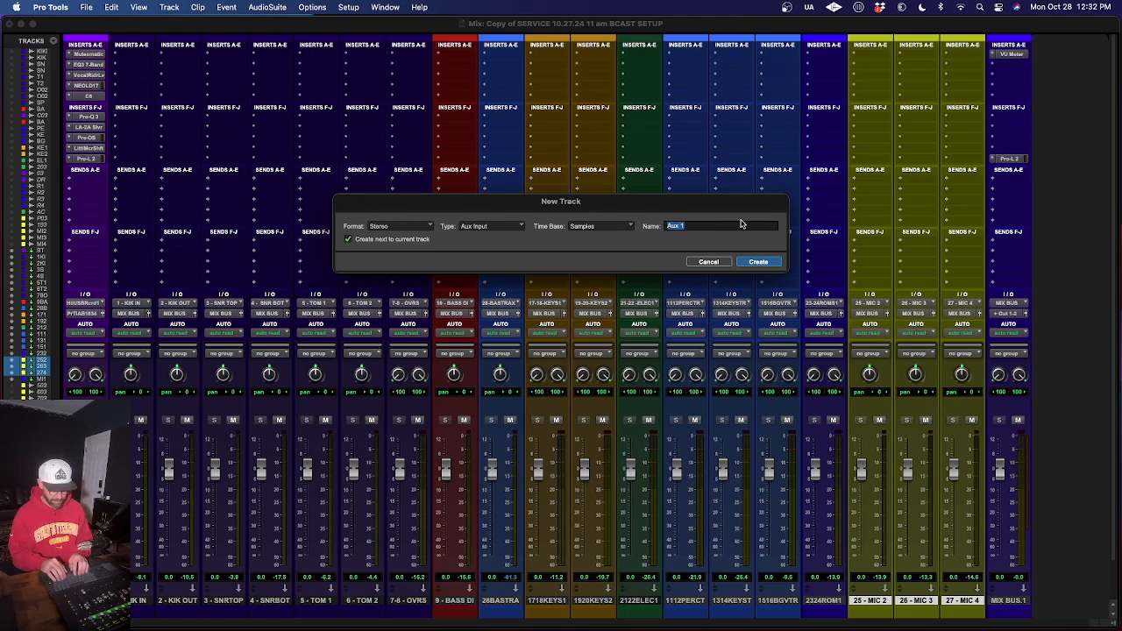
{"action": "type", "text": "VOCALS"}
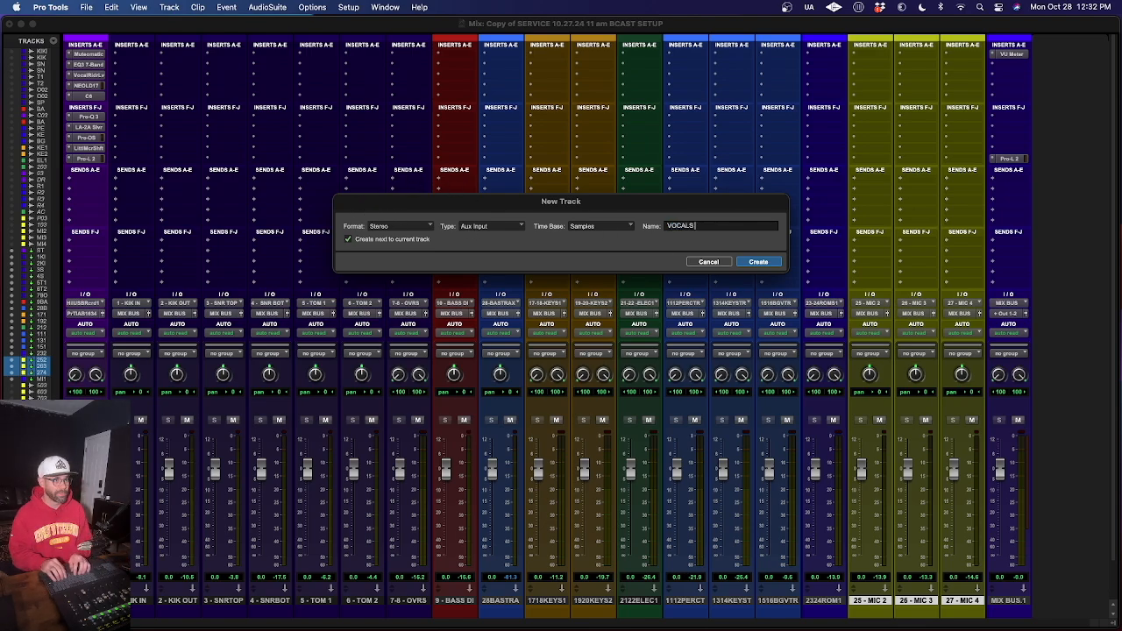
{"action": "type", "text": " ALL"}
{"action": "key", "text": "Return"}
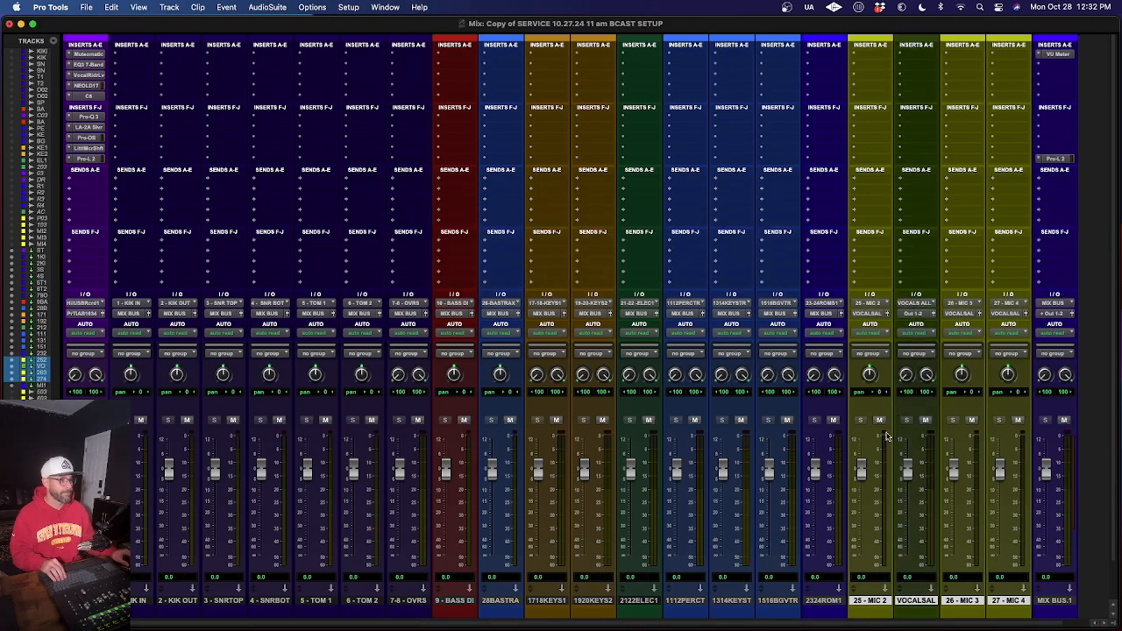
Move the VOCALS ALL track beside the mix bus track and place both ahead of 1 - KIK IN.
{"action": "left_click", "coordinate": [911, 602]}
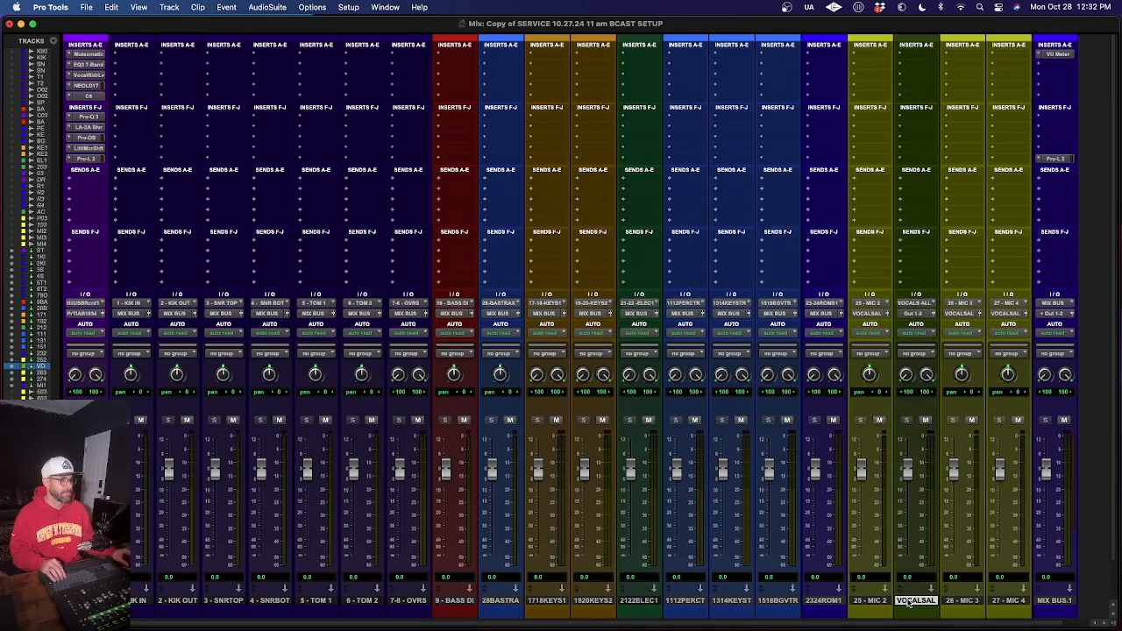
{"action": "left_click_drag", "start_coordinate": [912, 602], "coordinate": [1087, 600]}
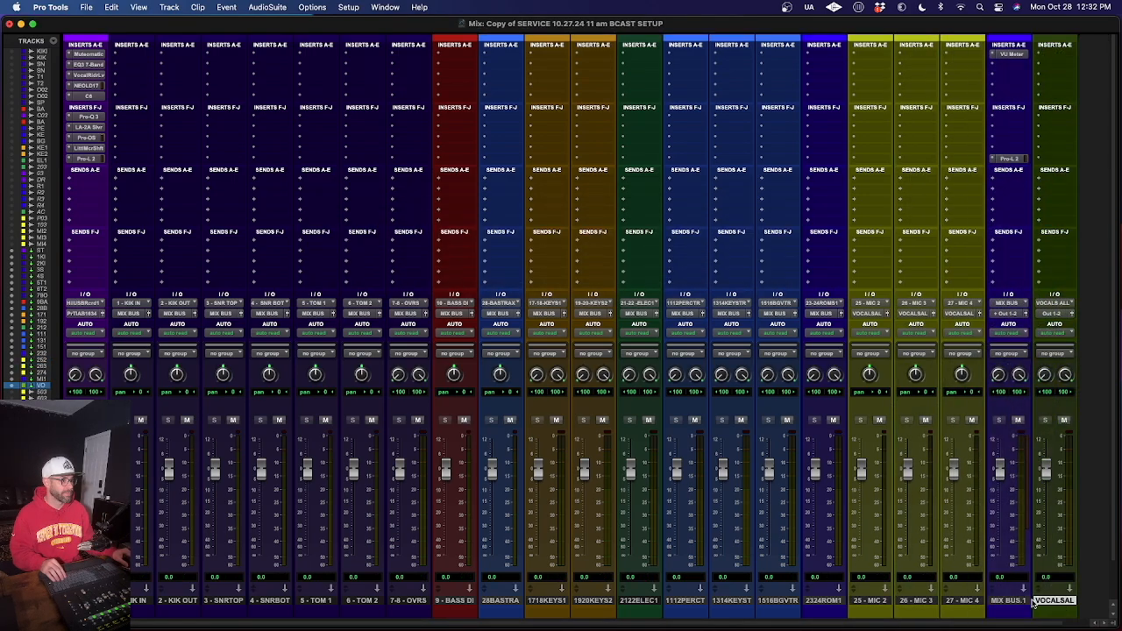
{"action": "left_click_drag", "start_coordinate": [1013, 601], "coordinate": [123, 602]}
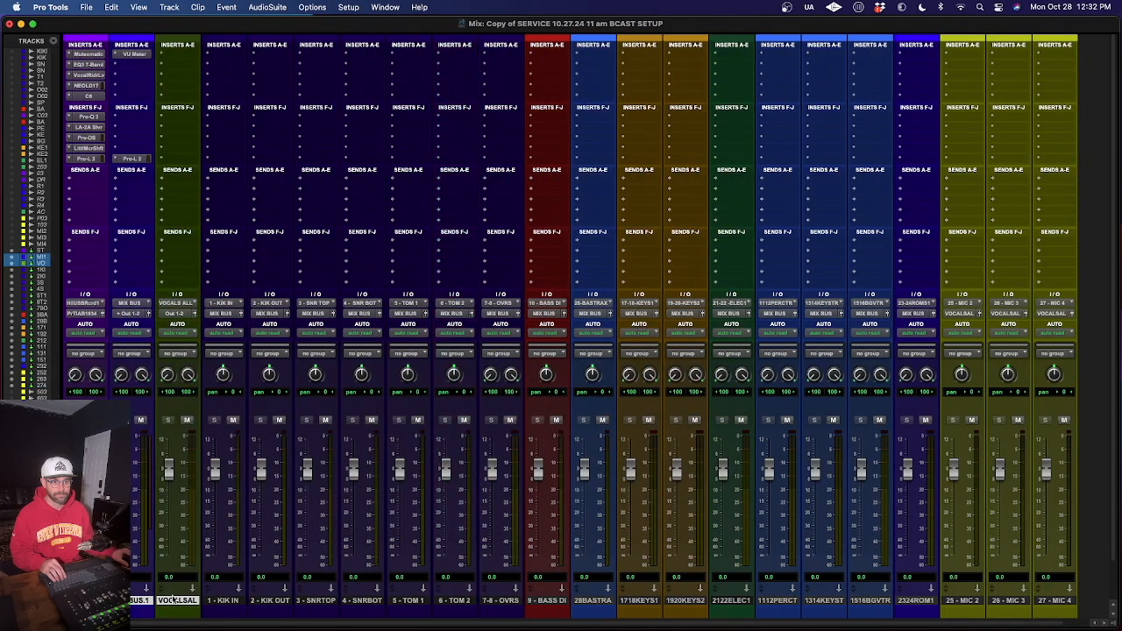
Route the drum tracks from 1 - KIK IN through 7-8 - OVRS to a new stereo aux input named "DRUMS ALL" and place it before 1 - KIK IN.
{"action": "left_click", "coordinate": [223, 601]}
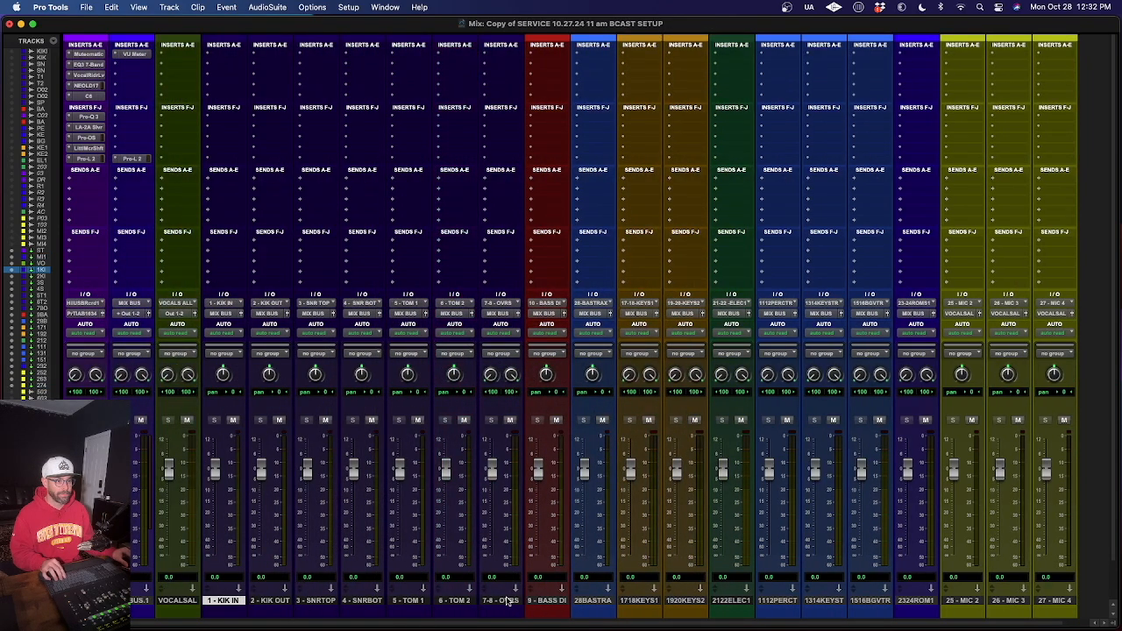
{"action": "left_click", "coordinate": [501, 601], "text": "shift"}
{"action": "left_click", "coordinate": [496, 313]}
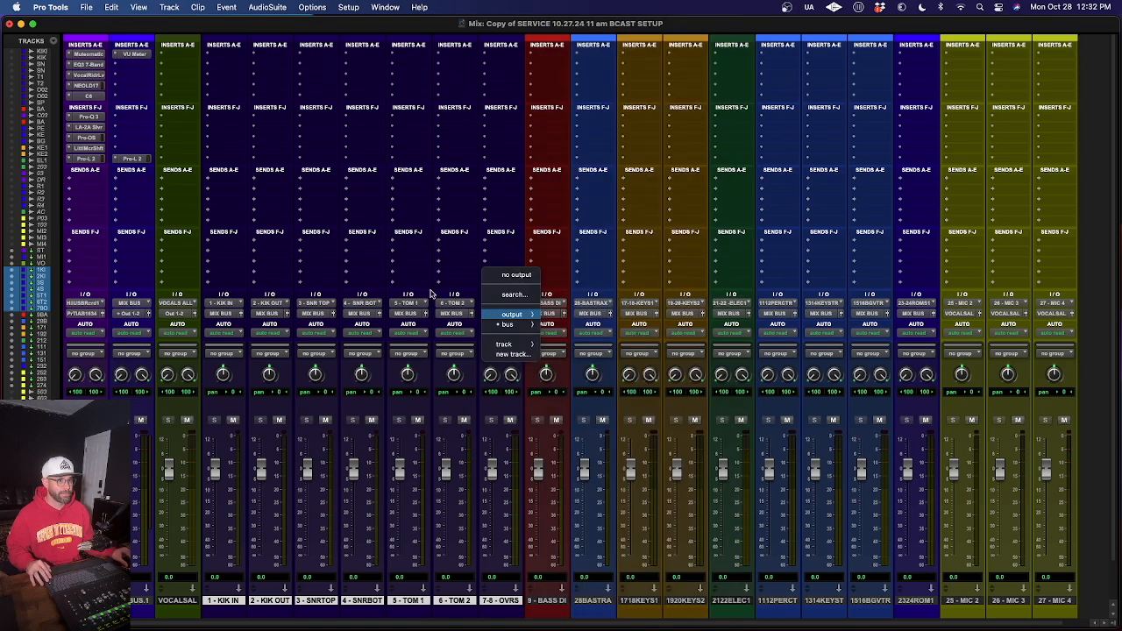
{"action": "left_click", "coordinate": [431, 243]}
{"action": "left_click", "coordinate": [497, 316]}
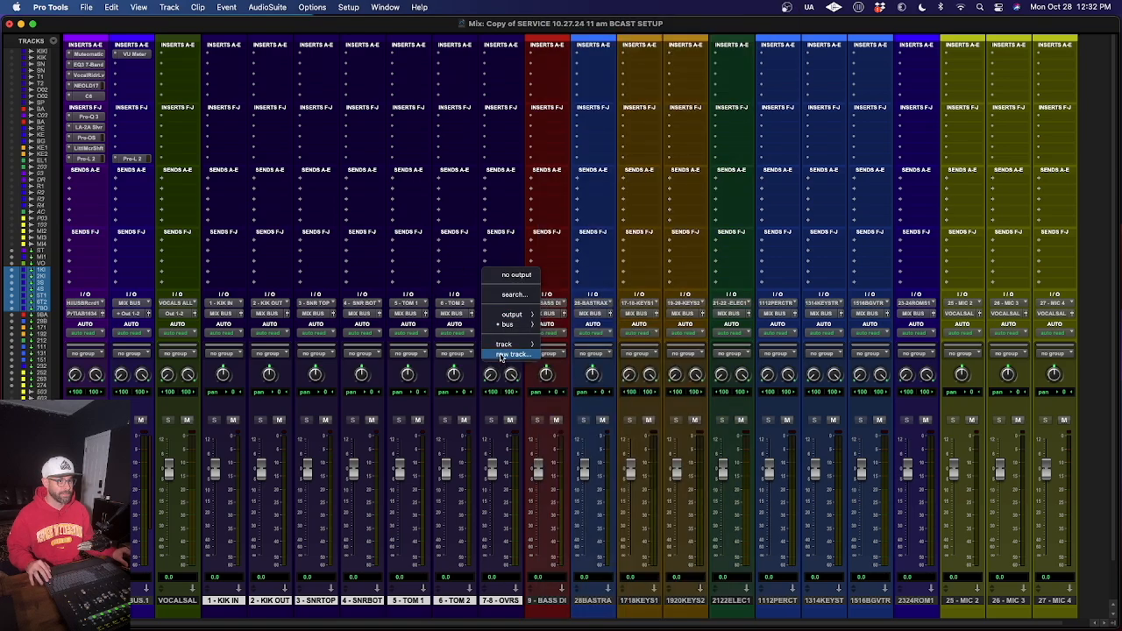
{"action": "left_click", "coordinate": [503, 355]}
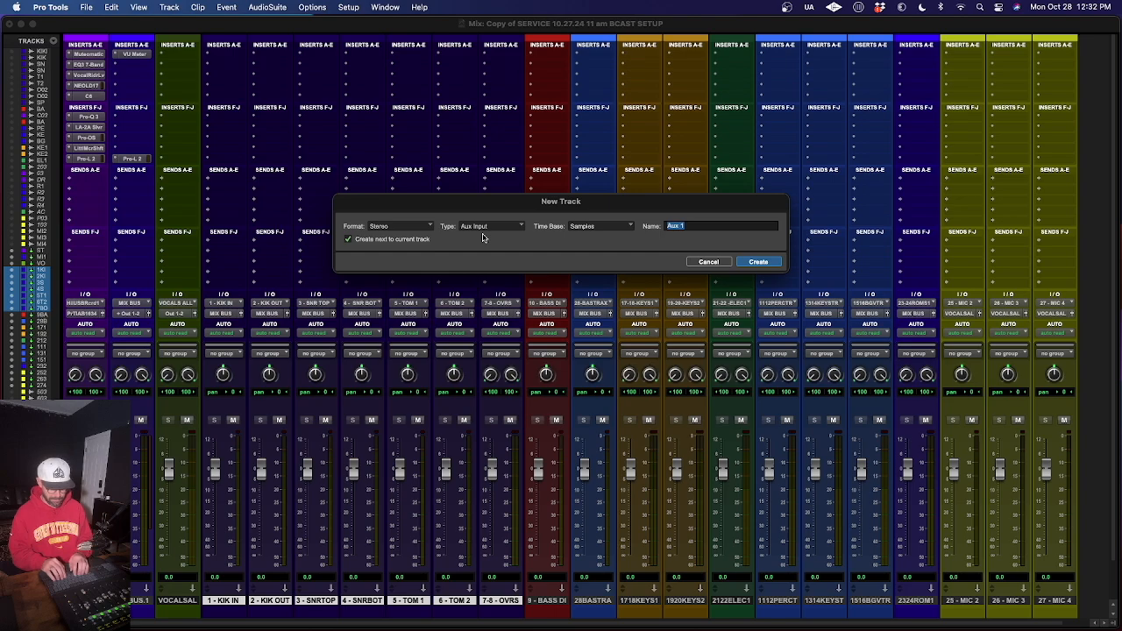
{"action": "type", "text": "DRUM"}
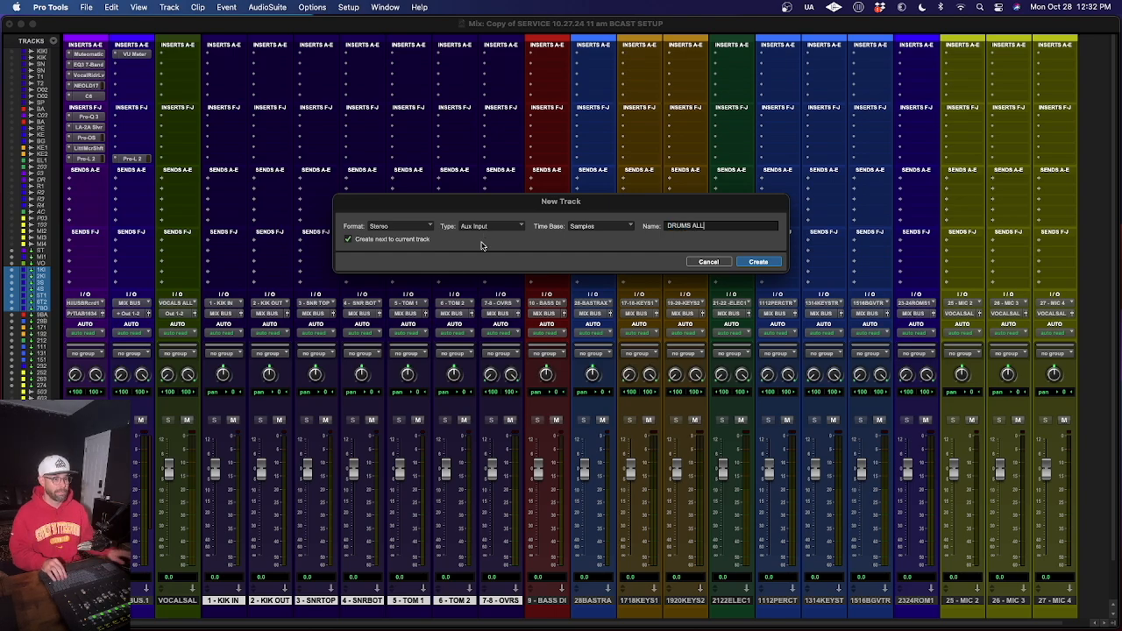
{"action": "type", "text": "S ALL"}
{"action": "key", "text": "Return"}
{"action": "left_click_drag", "start_coordinate": [546, 600], "coordinate": [224, 600]}
Route the BASS DI and BASS TRAX tracks to a new stereo aux input named "BASS ALL" and place it between VOCALS ALL and DRUMS ALL.
{"action": "left_click", "coordinate": [592, 603]}
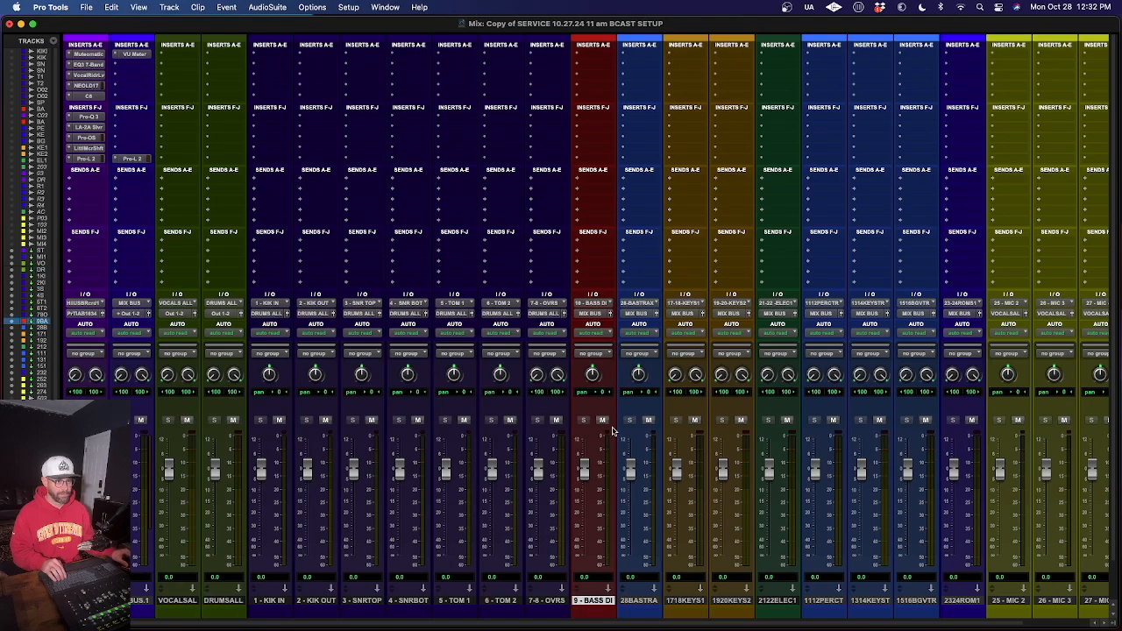
{"action": "left_click", "coordinate": [626, 600], "text": "shift"}
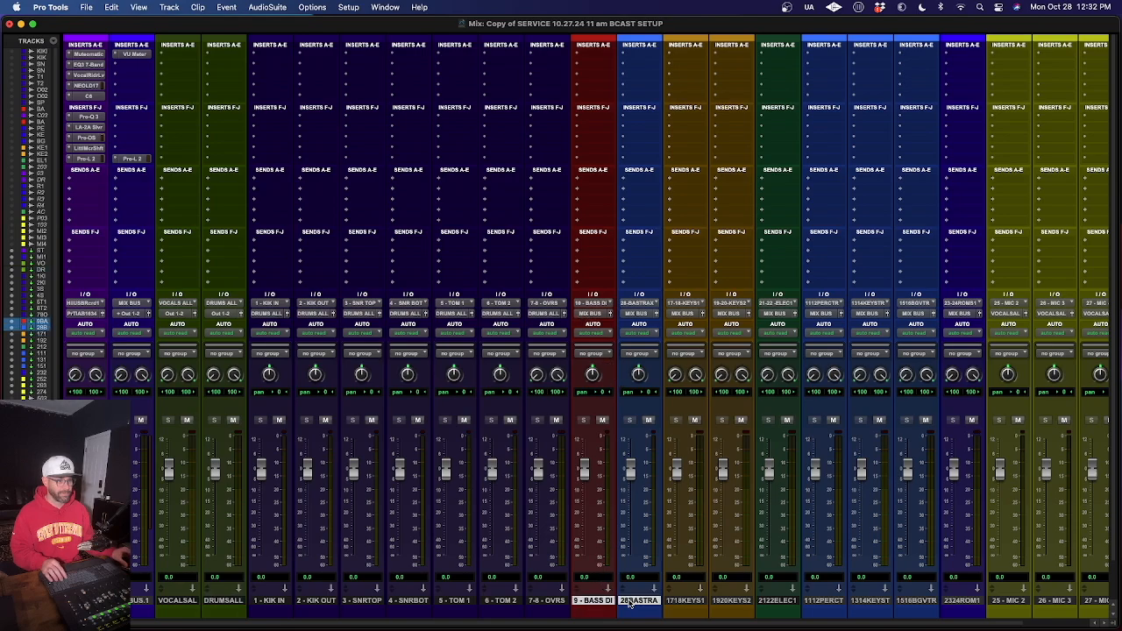
{"action": "left_click", "coordinate": [585, 313]}
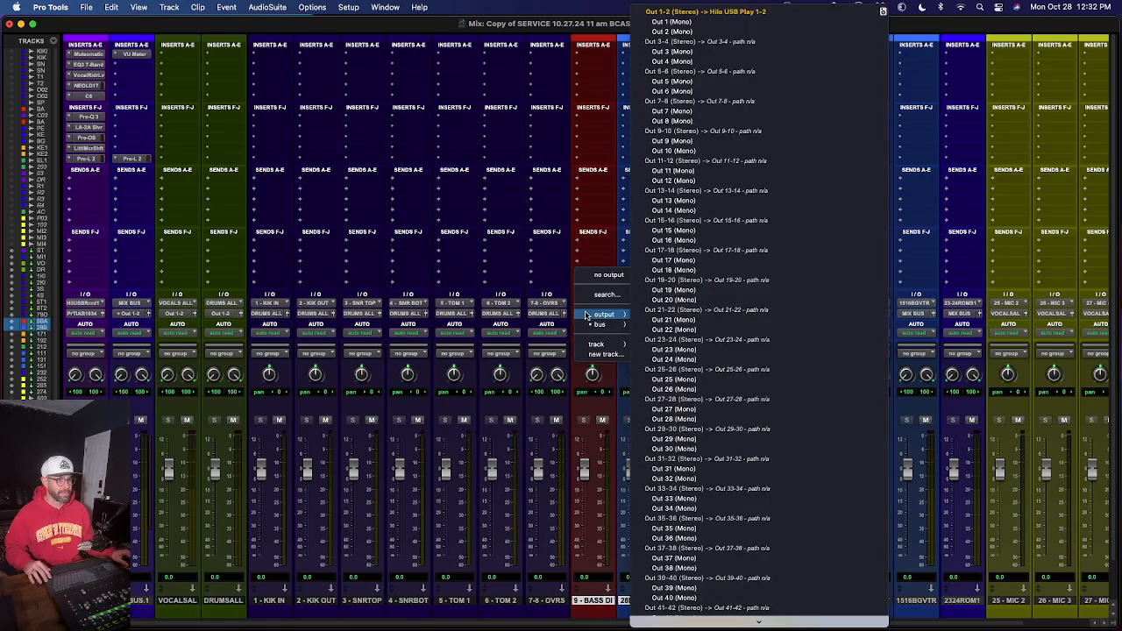
{"action": "left_click", "coordinate": [595, 355]}
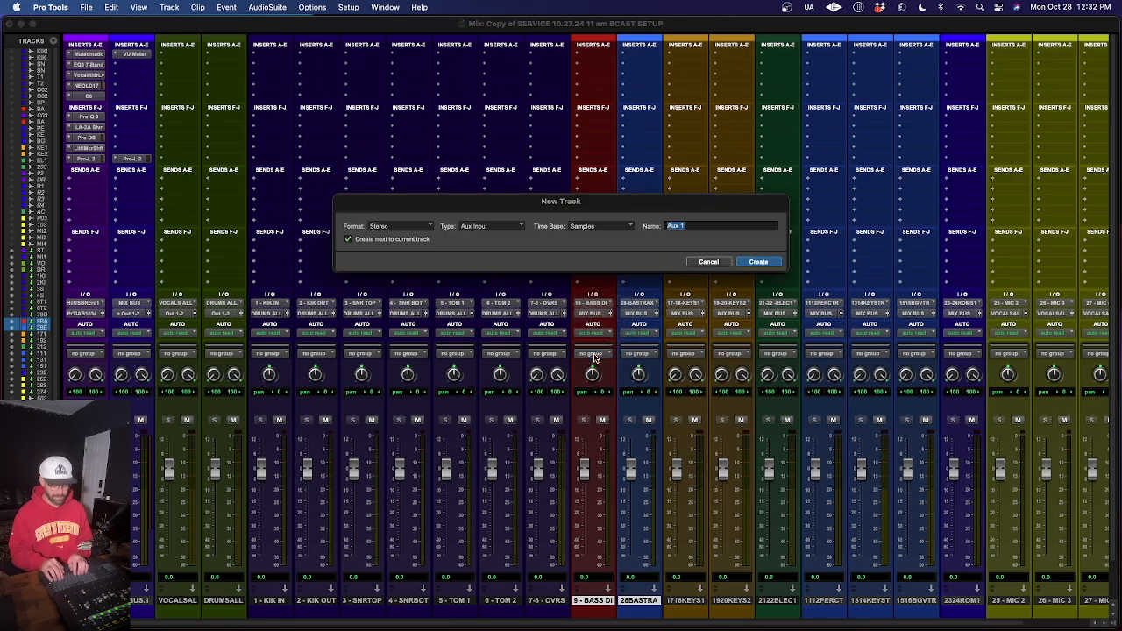
{"action": "type", "text": "BASS AL"}
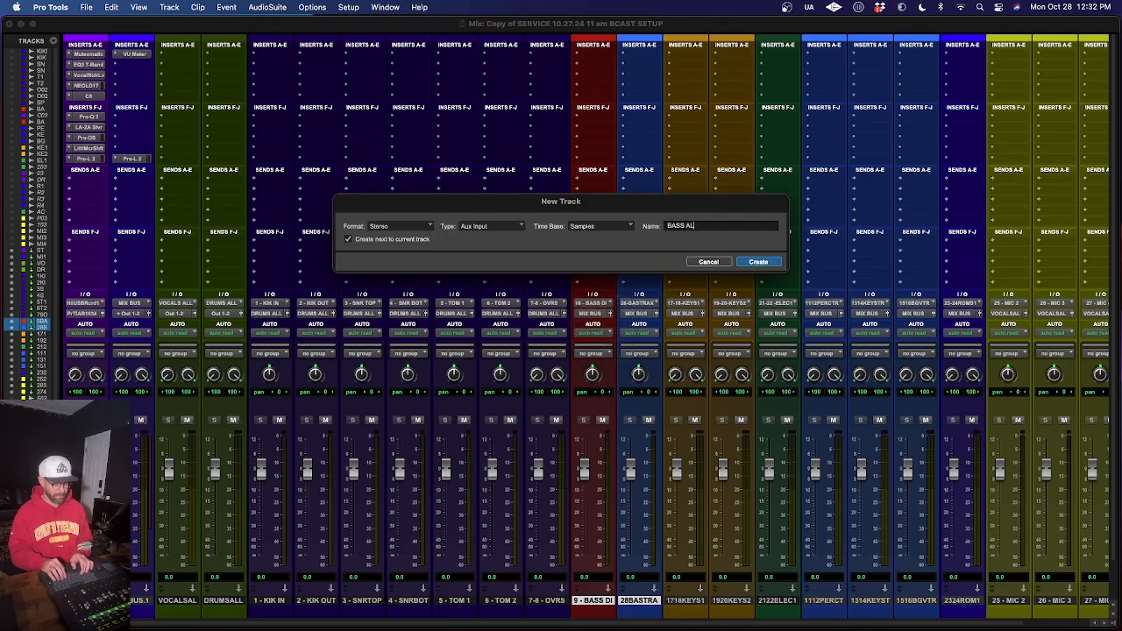
{"action": "type", "text": "L"}
{"action": "key", "text": "Return"}
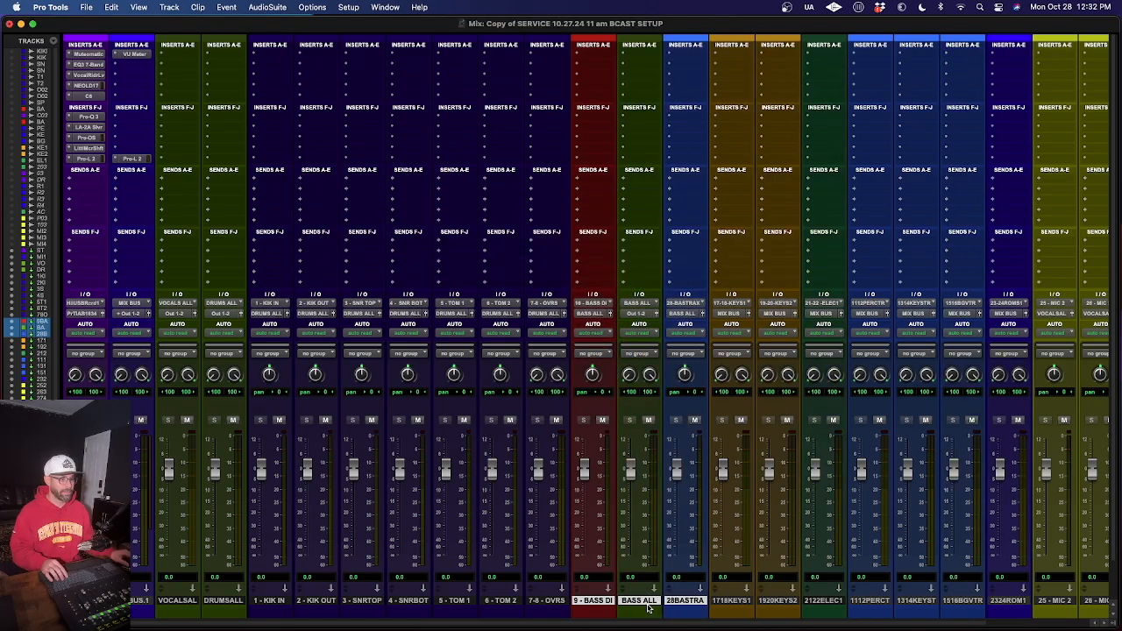
{"action": "left_click_drag", "start_coordinate": [646, 605], "coordinate": [224, 605]}
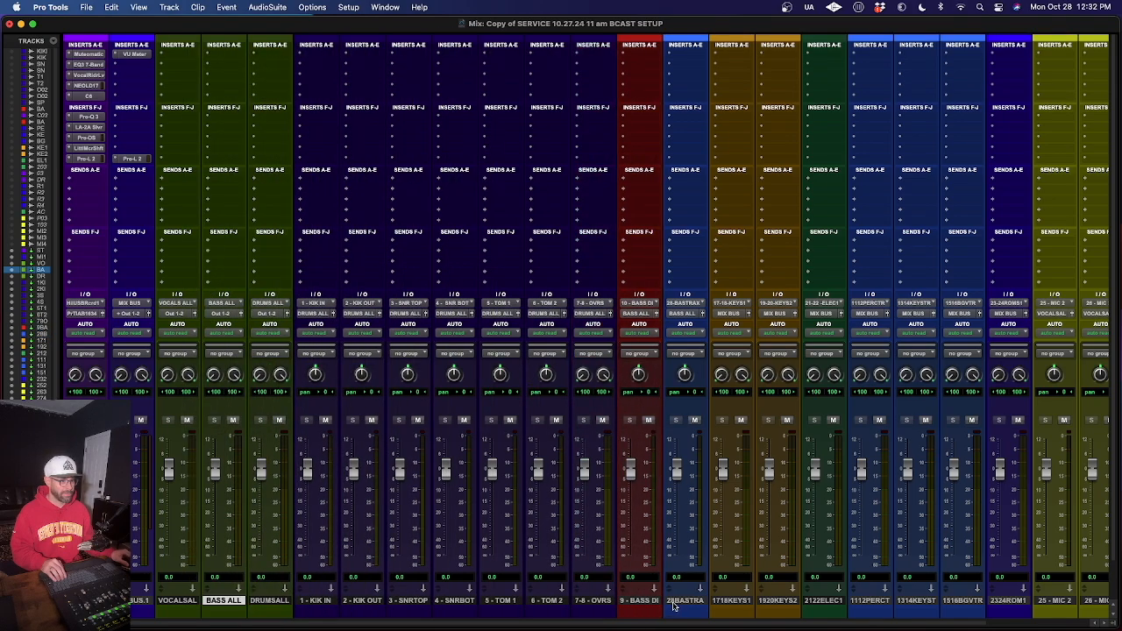
Route the outputs of the 17-18 KEYS 1 and 19-20 KEYS 2 tracks to a new stereo aux input named "KEYS ALL".
{"action": "left_click", "coordinate": [721, 601]}
{"action": "left_click", "coordinate": [783, 601], "text": "shift"}
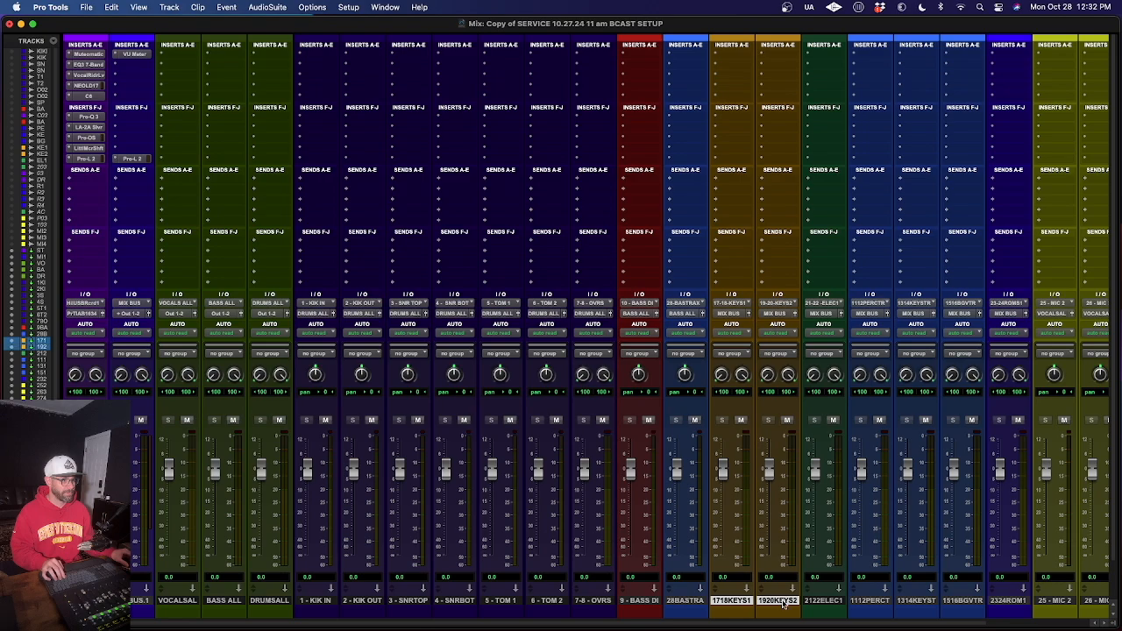
{"action": "left_click", "coordinate": [728, 315]}
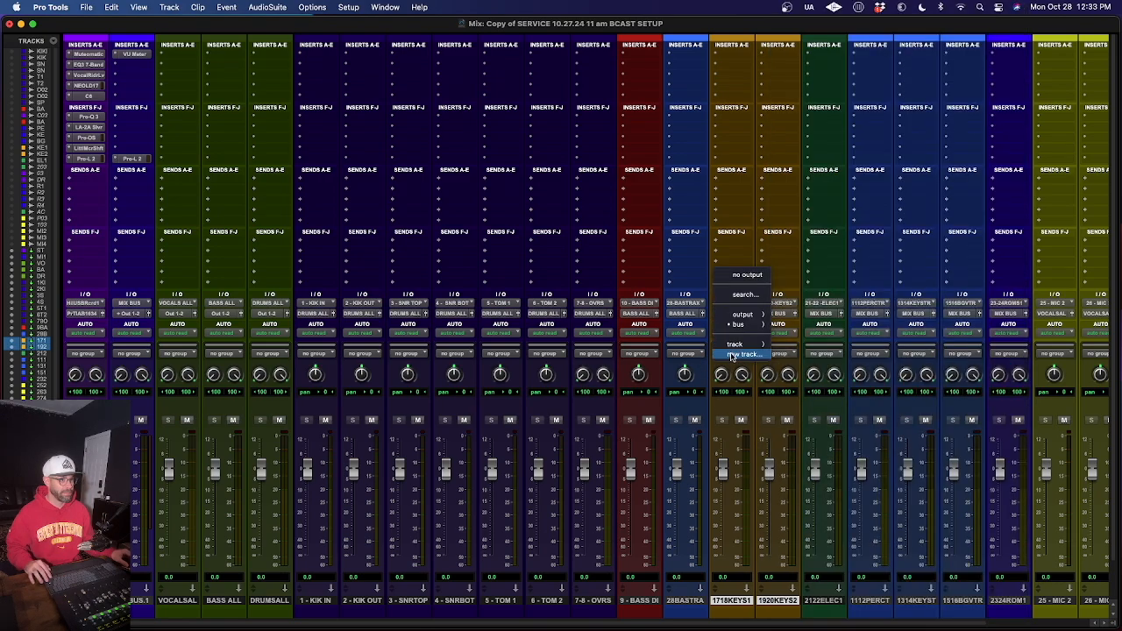
{"action": "left_click", "coordinate": [733, 355]}
{"action": "type", "text": "KEYS ALL"}
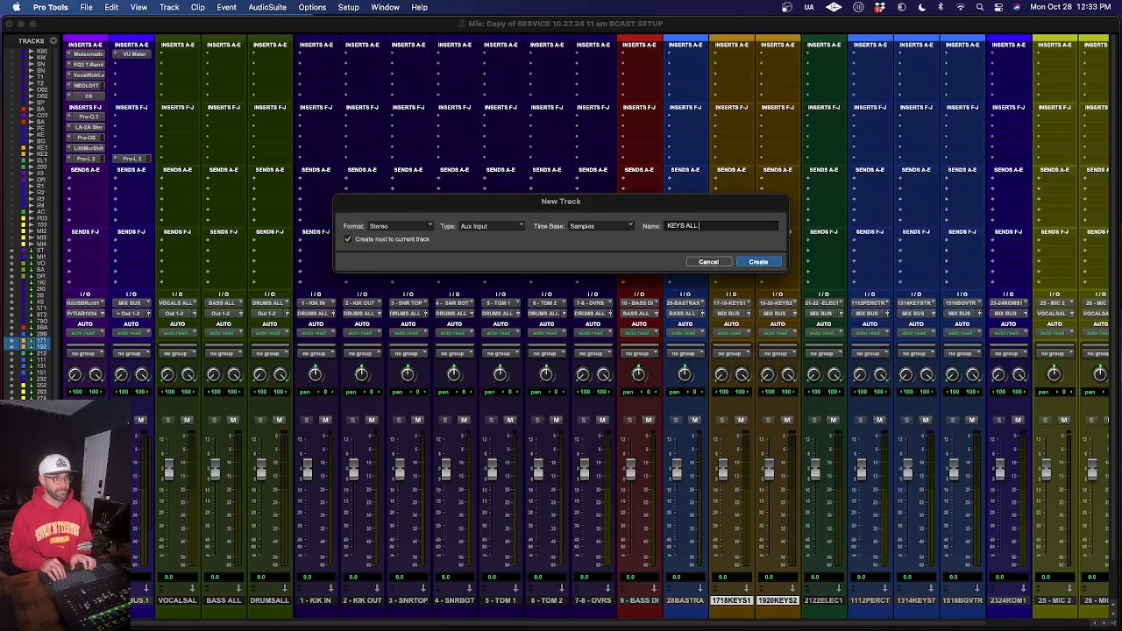
{"action": "key", "text": "Return"}
Route the output of the 21-22 ELEC 1 track to a new stereo aux input named "GTRS ALL".
{"action": "left_click", "coordinate": [824, 314]}
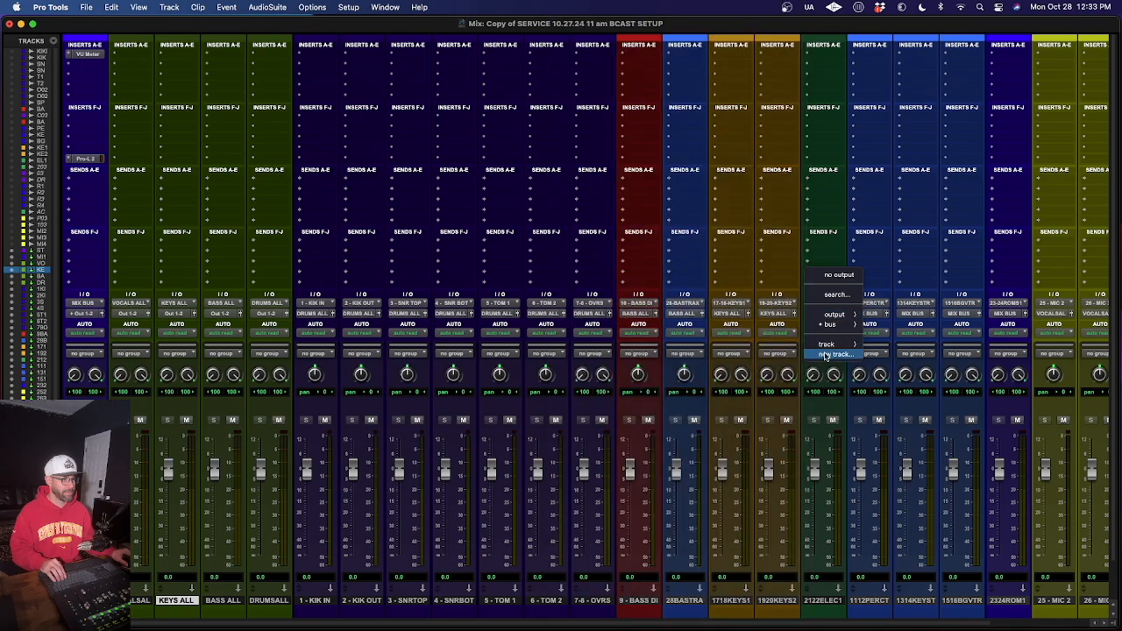
{"action": "left_click", "coordinate": [825, 355]}
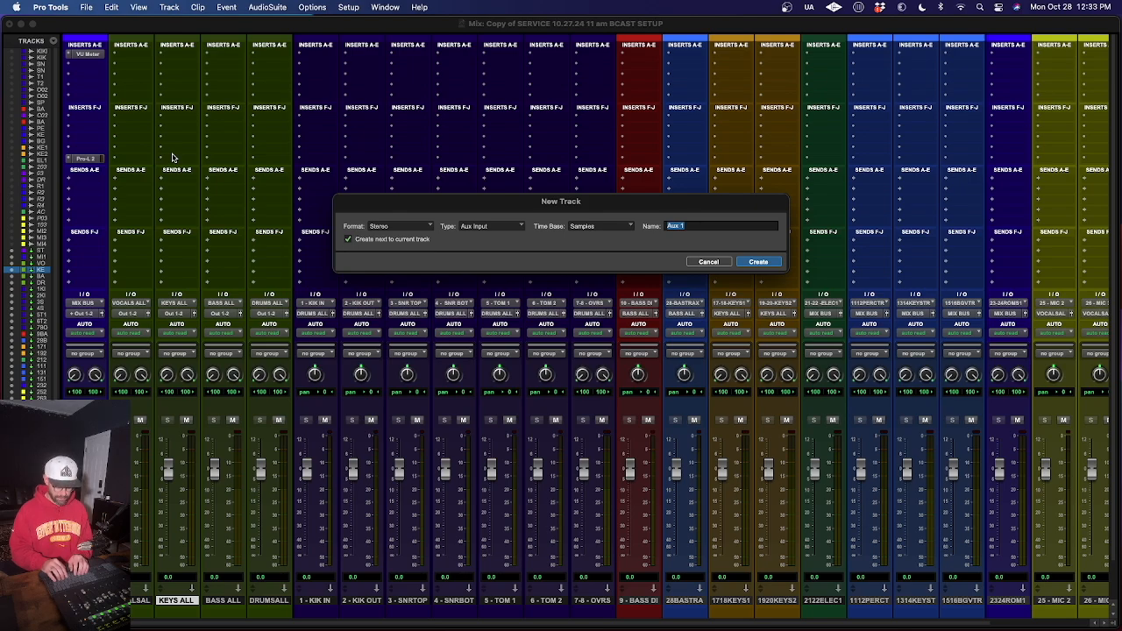
{"action": "type", "text": "G"}
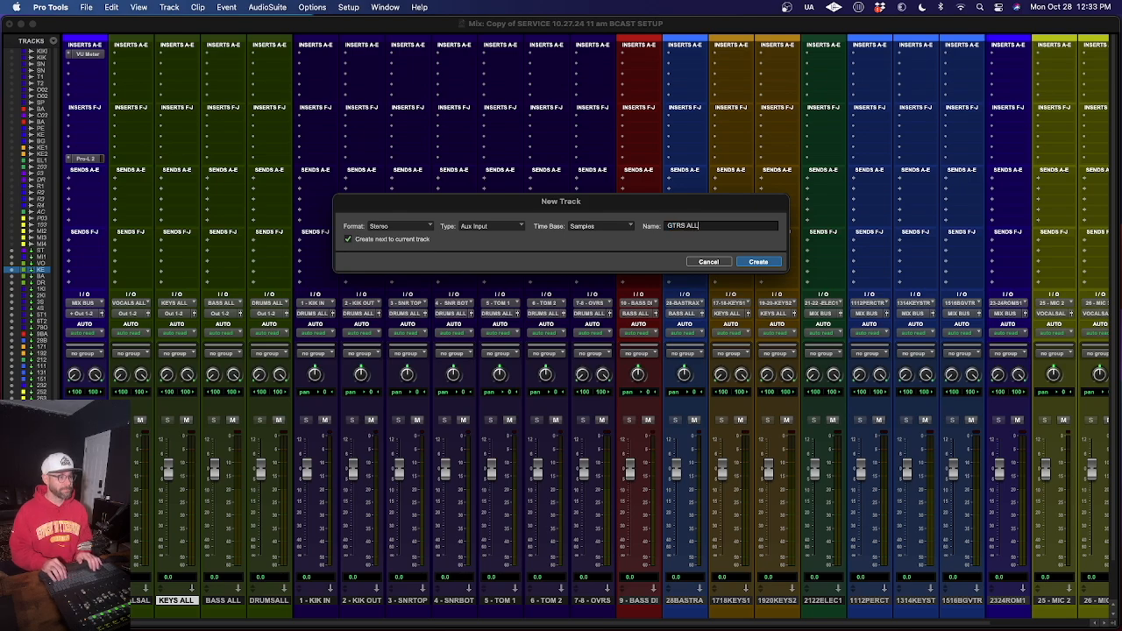
{"action": "type", "text": "TRS ALL"}
{"action": "key", "text": "Return"}
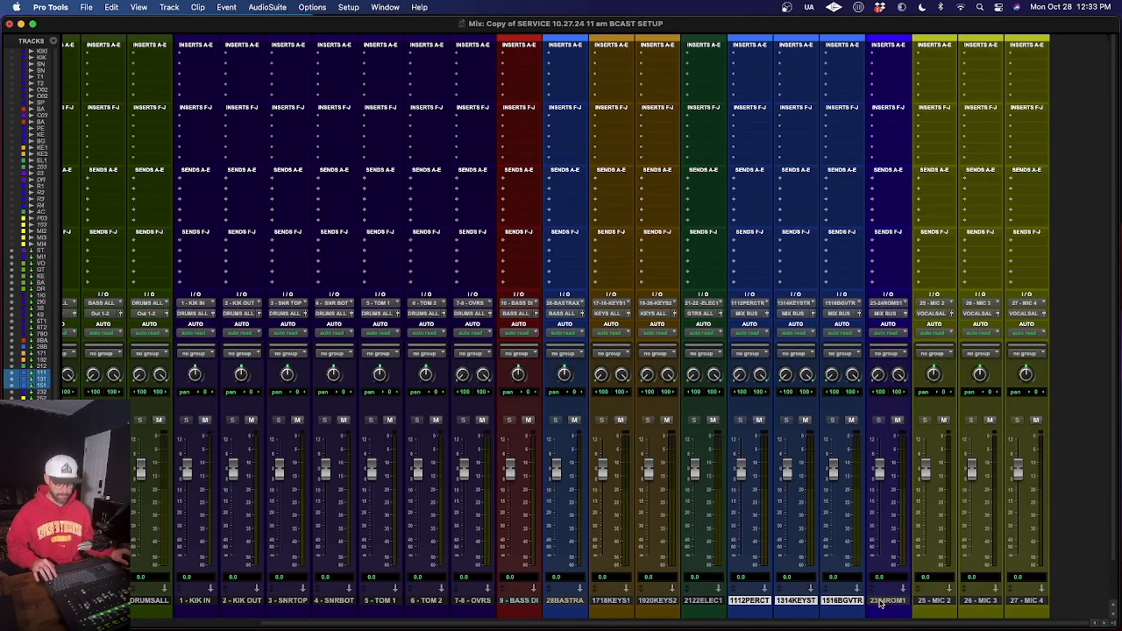
Route only the outputs of the three blue tracks 1112PERCT, 1314KEYST and 1516BGVTR to a new stereo aux input named "TRACKS ALL".
{"action": "left_click", "coordinate": [881, 601], "text": "shift"}
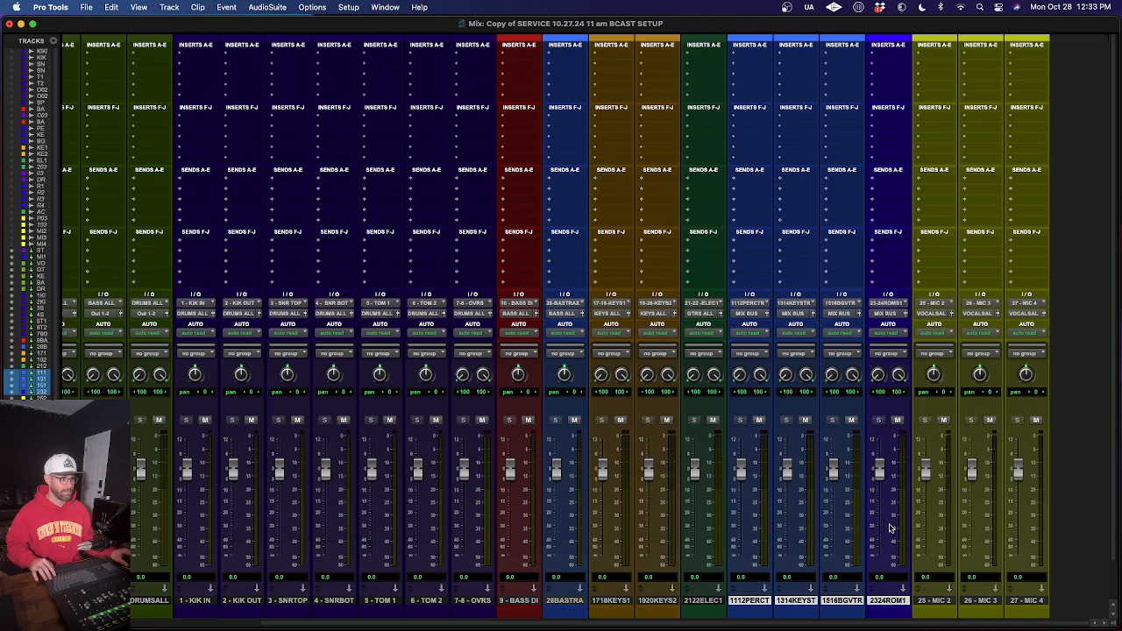
{"action": "left_click", "coordinate": [885, 603], "text": "super"}
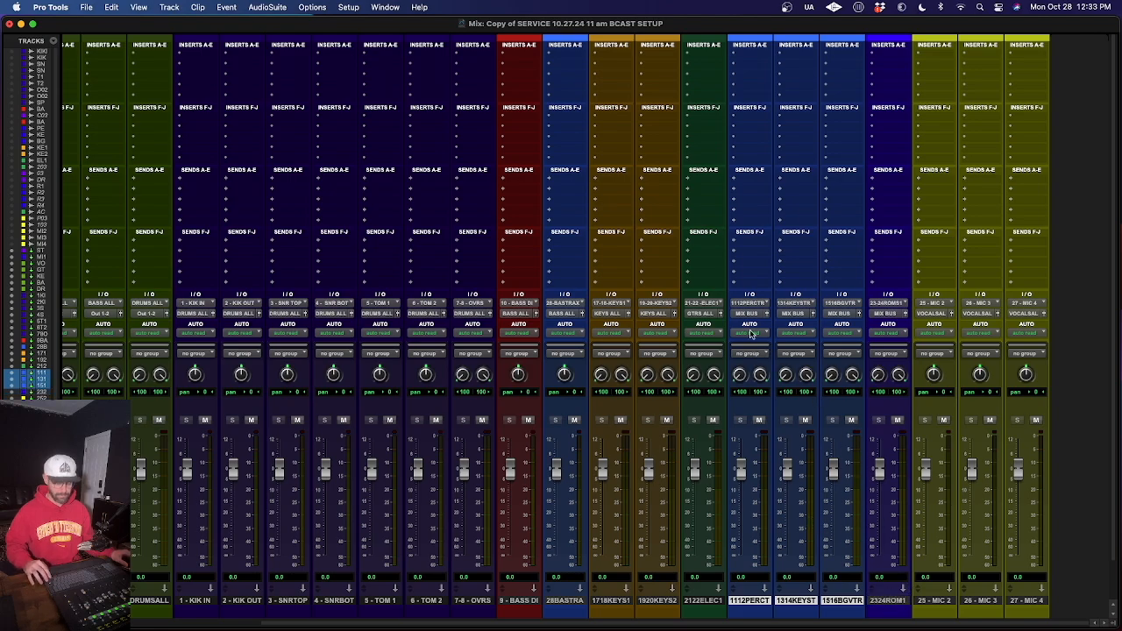
{"action": "left_click", "coordinate": [740, 316]}
{"action": "left_click", "coordinate": [748, 358]}
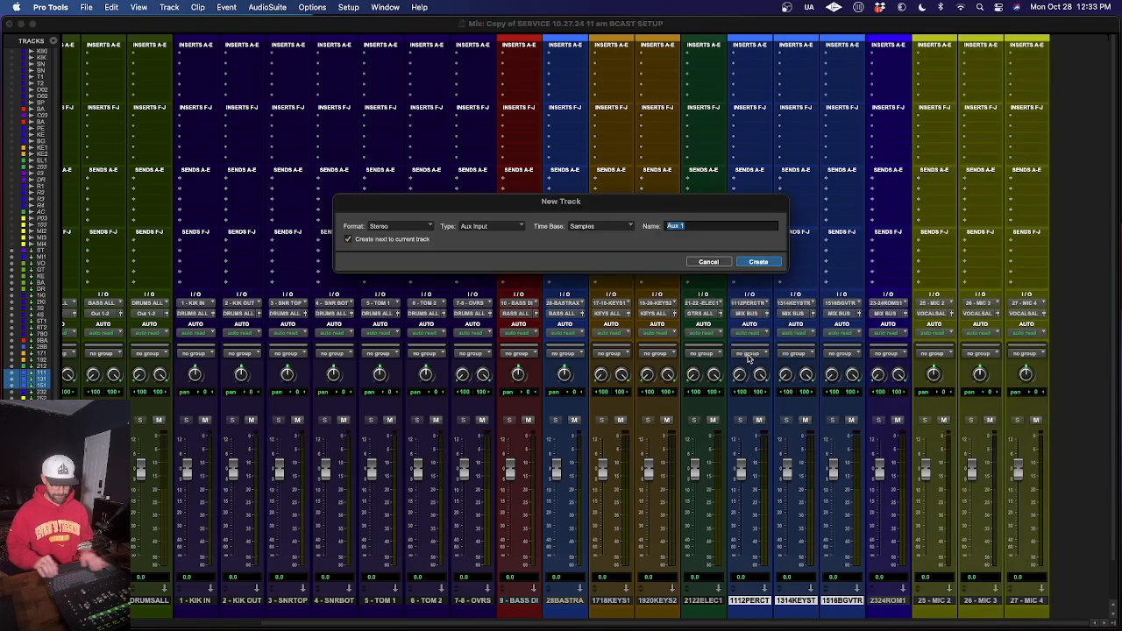
{"action": "type", "text": "TRACKS ALL"}
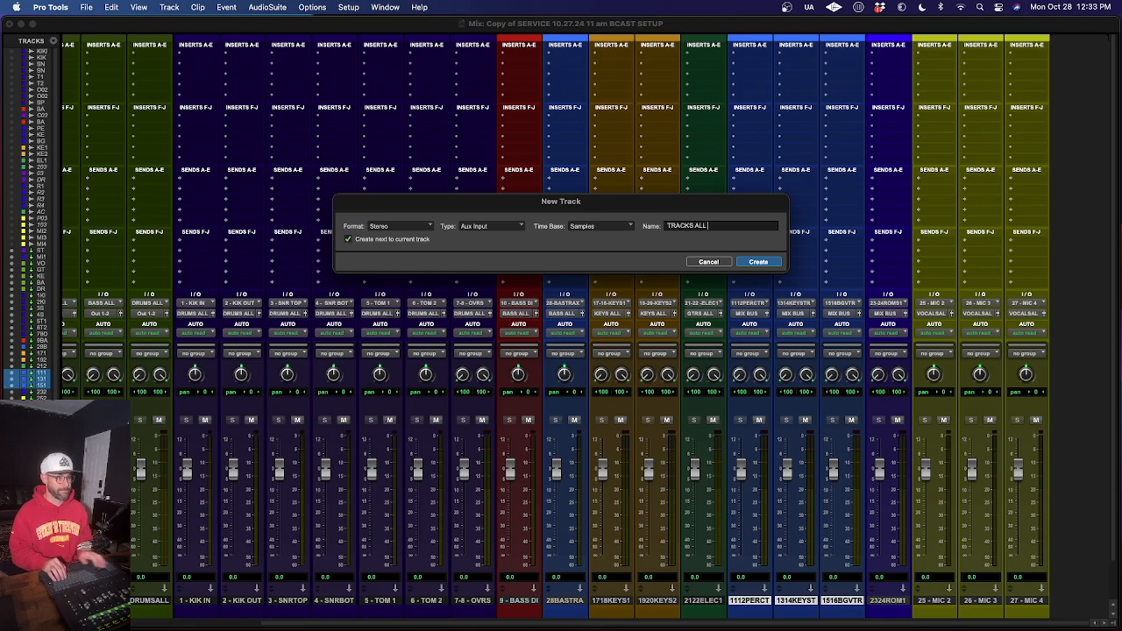
{"action": "key", "text": "Return"}
Route the output of the 2324ROM1 track to a new stereo aux input named "ROOMS ALL".
{"action": "left_click", "coordinate": [934, 602]}
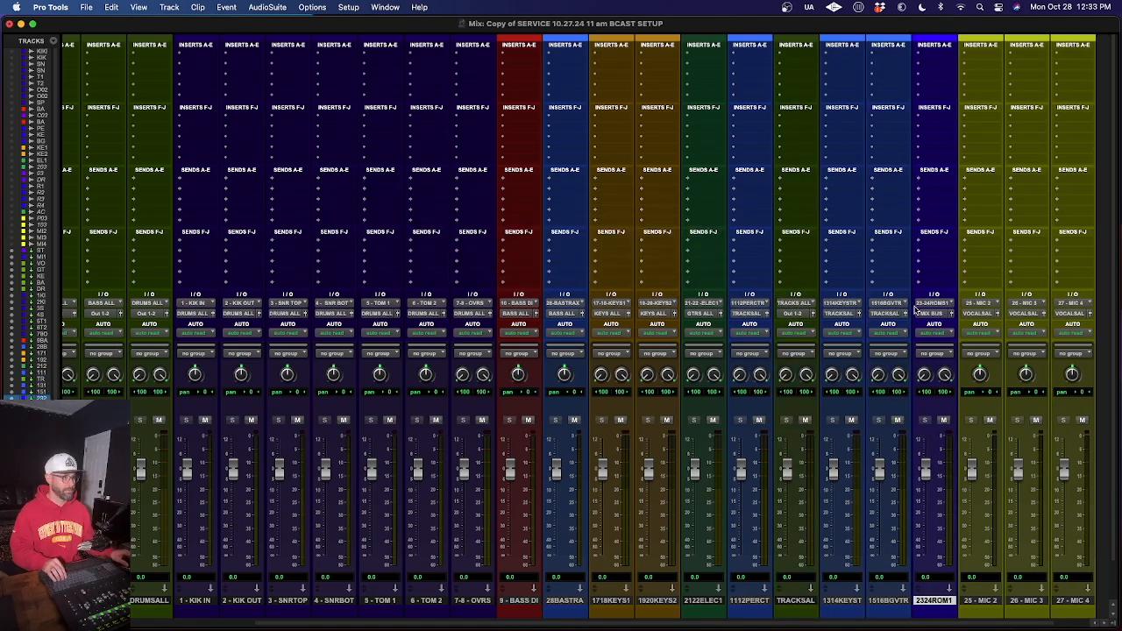
{"action": "left_click", "coordinate": [916, 312]}
{"action": "left_click", "coordinate": [934, 357]}
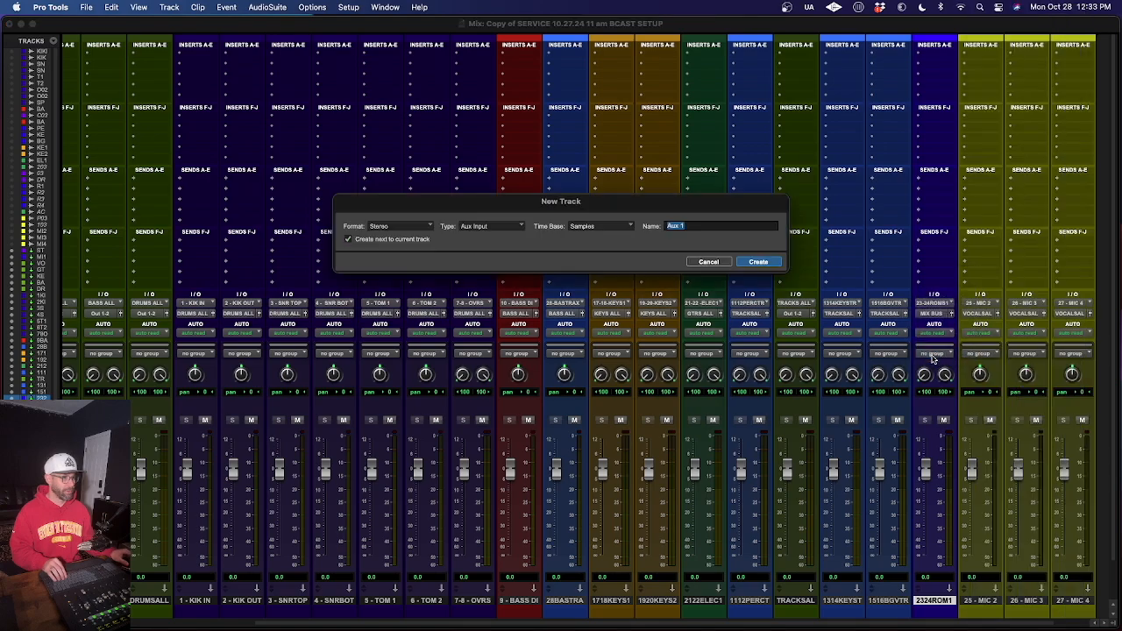
{"action": "type", "text": "ROOMS ALL"}
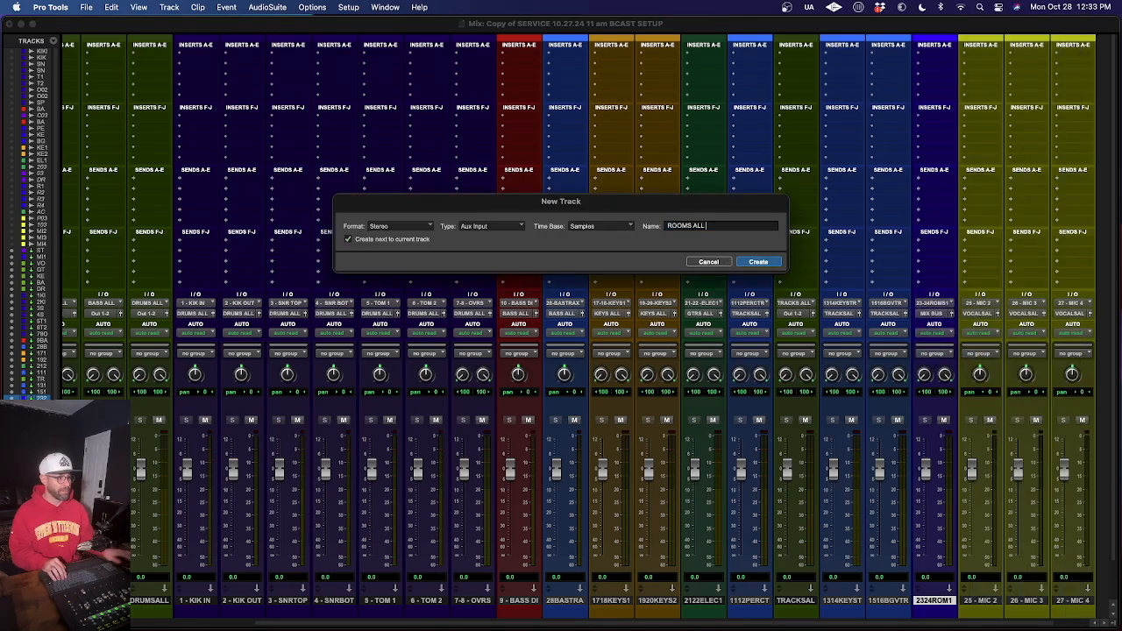
{"action": "key", "text": "Return"}
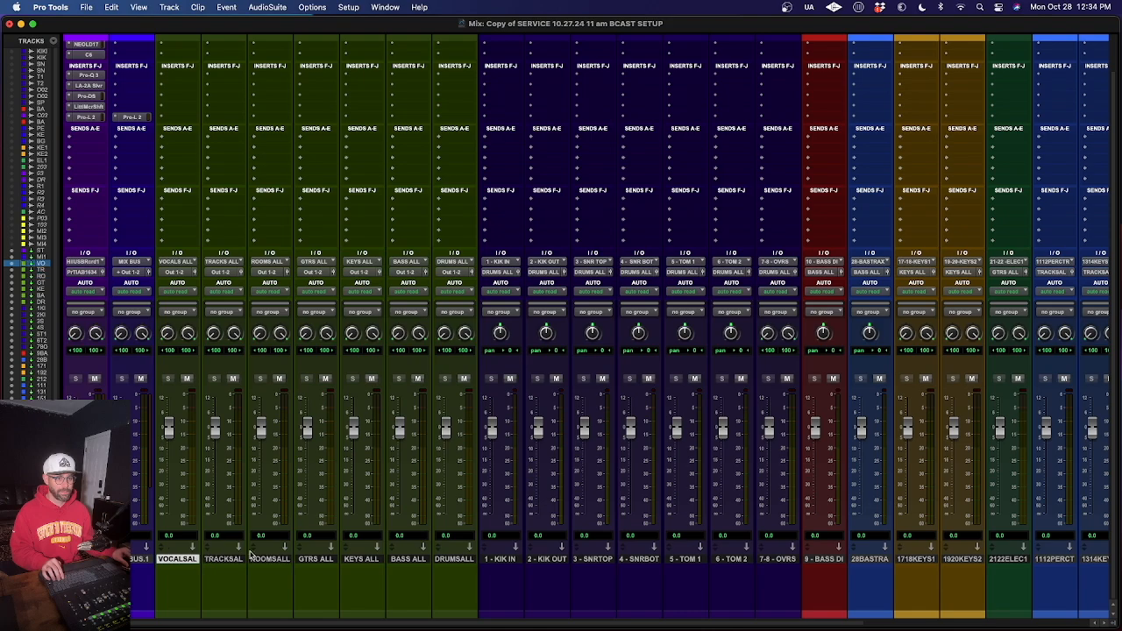
Recolor all the submix tracks from VOCALS ALL through DRUMS ALL bright green.
{"action": "left_click", "coordinate": [446, 561], "text": "shift"}
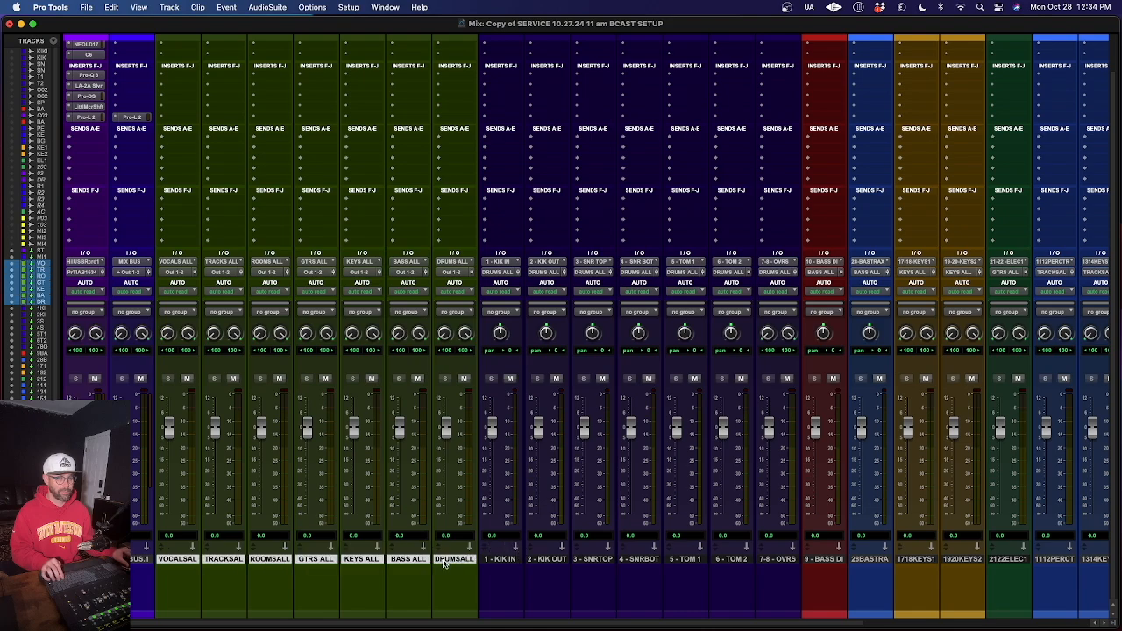
{"action": "double_click", "coordinate": [447, 616]}
{"action": "left_click", "coordinate": [275, 194]}
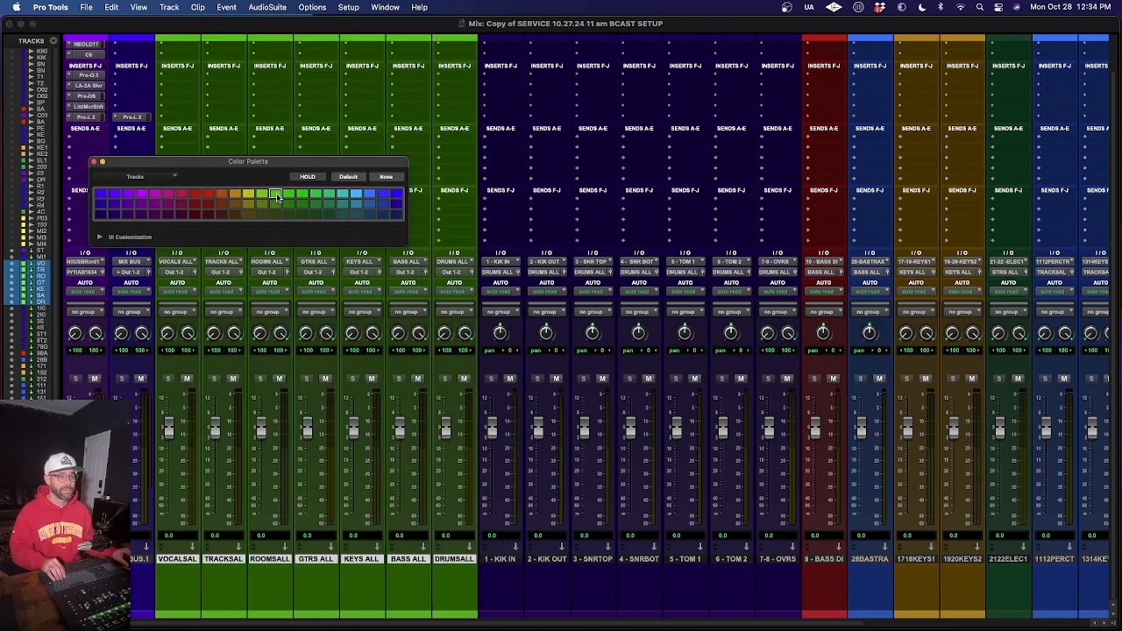
{"action": "left_click", "coordinate": [94, 162]}
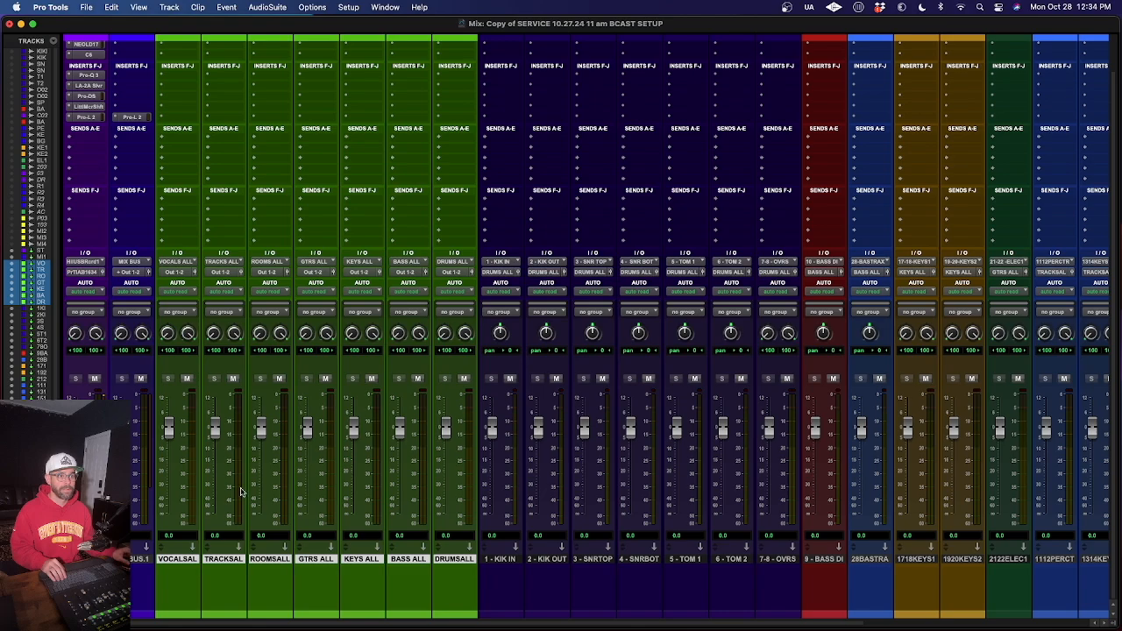
Route the outputs of all the submix tracks from VOCALS ALL through DRUMS ALL to MIX BUS.
{"action": "left_click", "coordinate": [180, 273]}
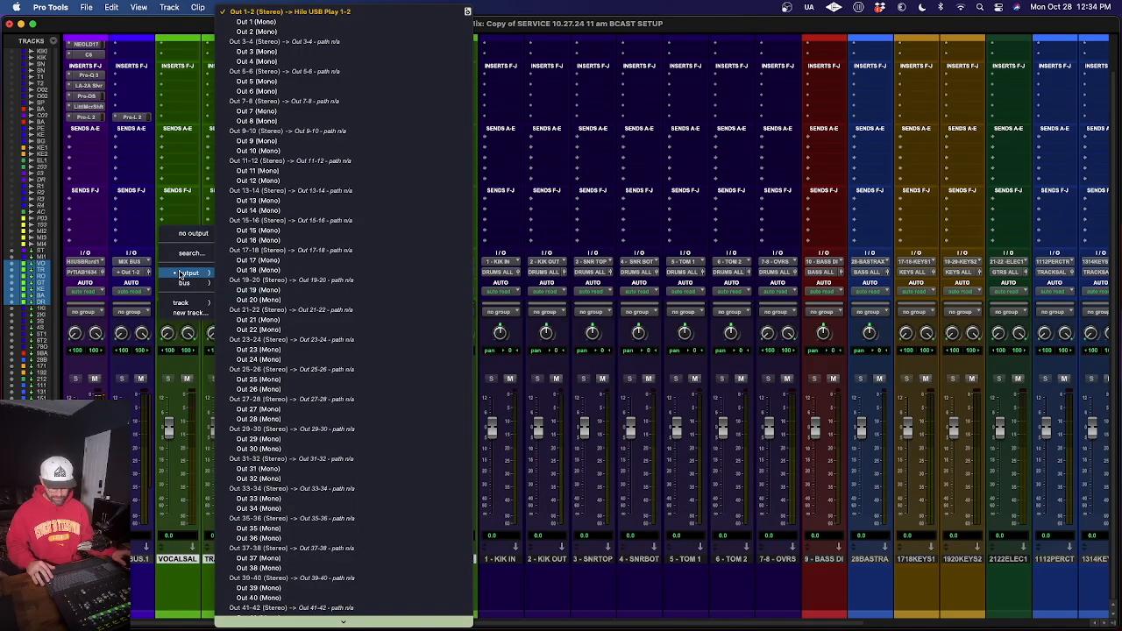
{"action": "type", "text": "mix"}
{"action": "key", "text": "Return"}
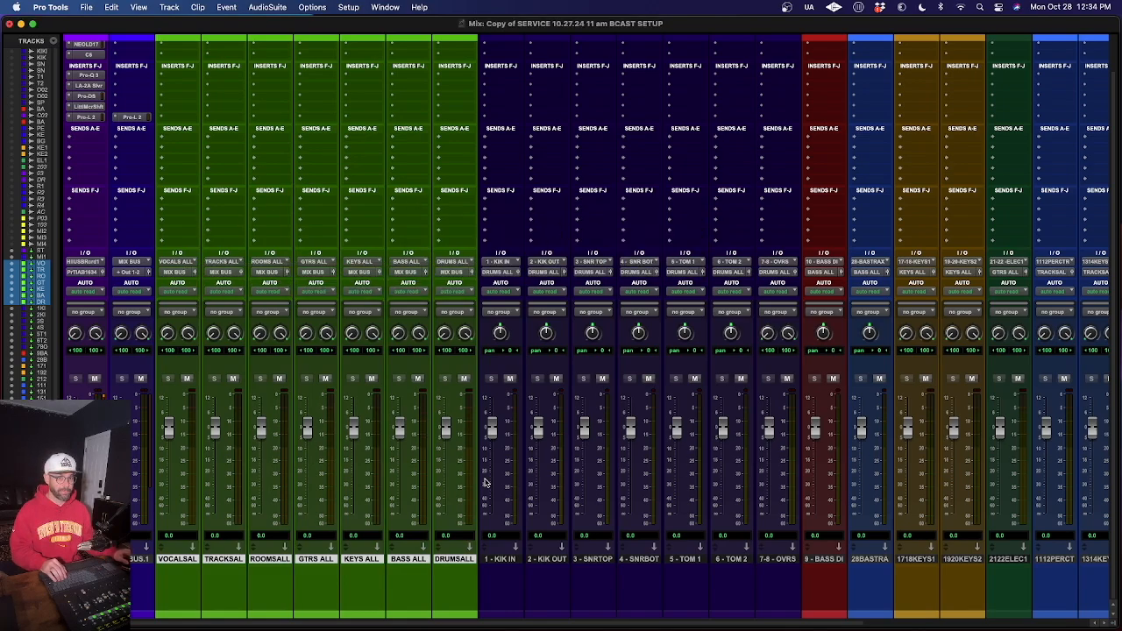
{"action": "scroll", "coordinate": [590, 510], "scroll_direction": "right", "scroll_amount": 1}
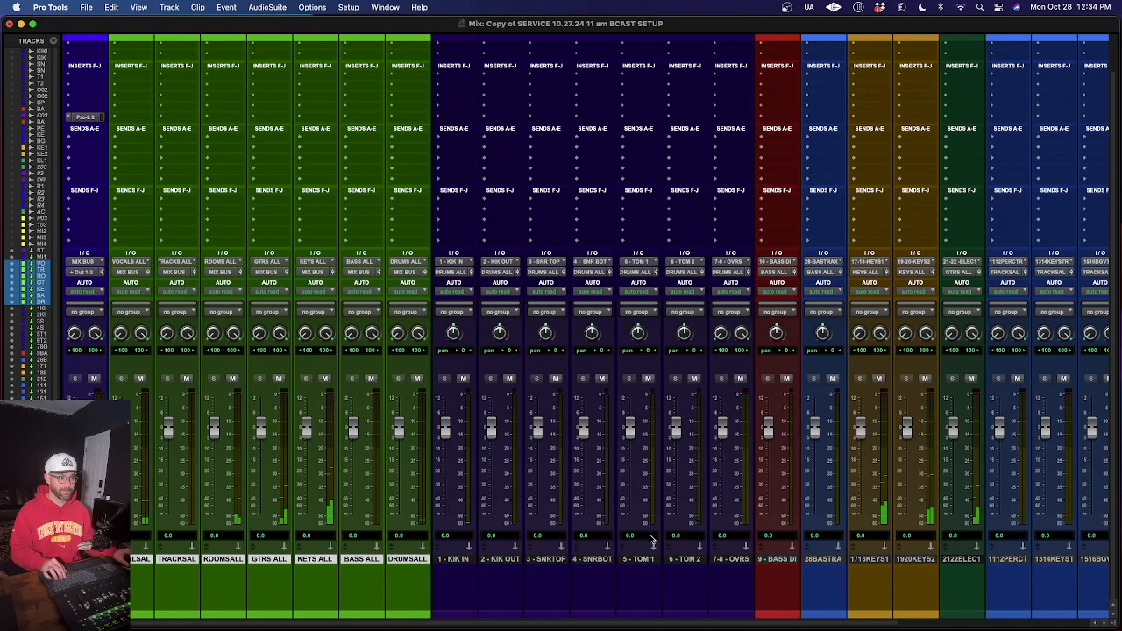
{"action": "scroll", "coordinate": [631, 526], "scroll_direction": "right", "scroll_amount": 3}
{"action": "scroll", "coordinate": [649, 537], "scroll_direction": "left", "scroll_amount": 4}
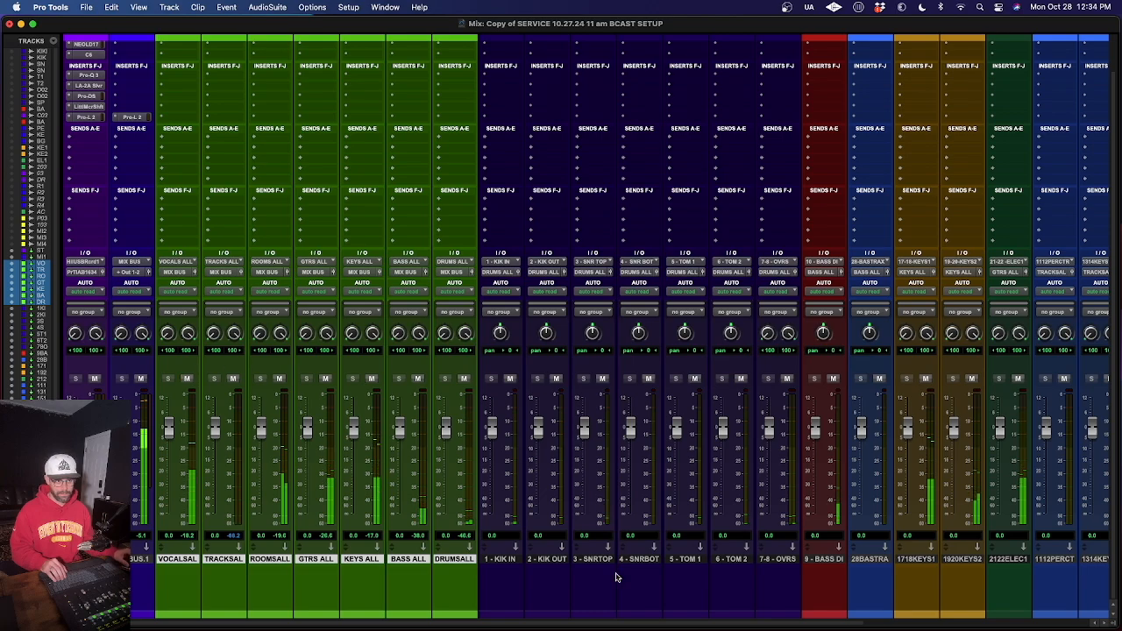
Route the outputs of 1 - KIK IN and 2 - KIK OUT to a new stereo aux input named "KIK BUS".
{"action": "scroll", "coordinate": [616, 566], "scroll_direction": "right", "scroll_amount": 4}
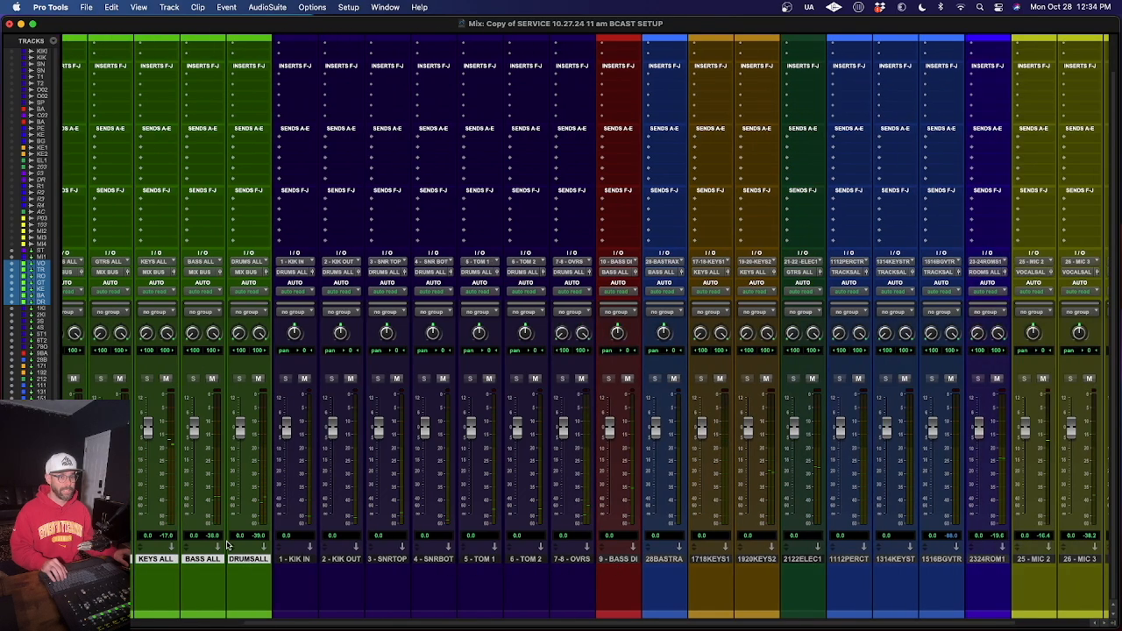
{"action": "left_click", "coordinate": [295, 559]}
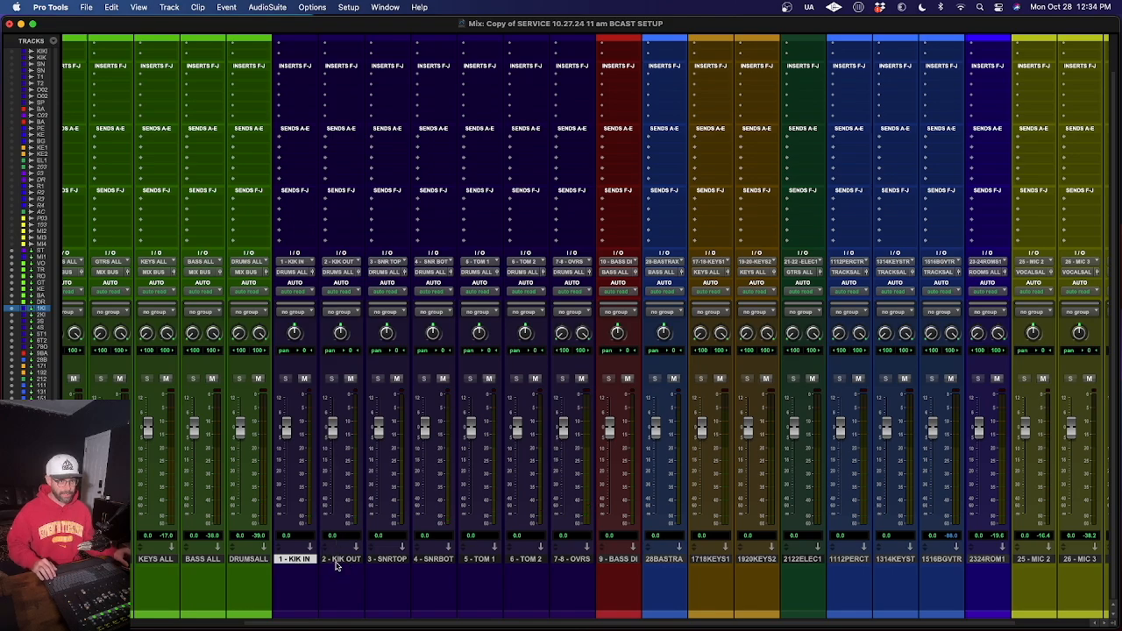
{"action": "left_click", "coordinate": [337, 559], "text": "shift"}
{"action": "left_click", "coordinate": [284, 273]}
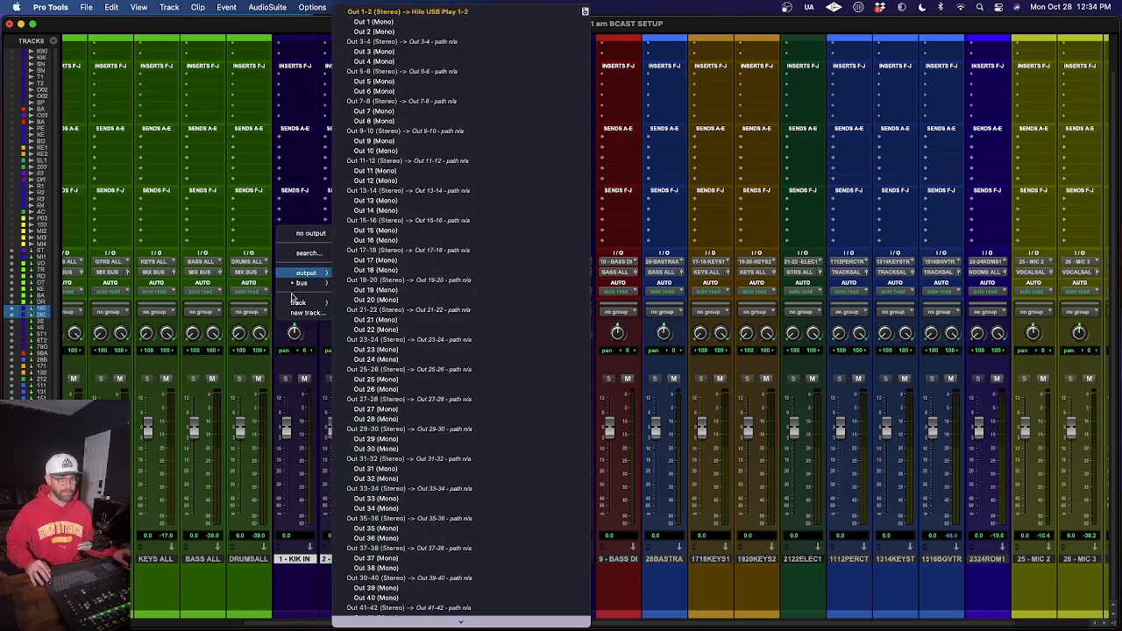
{"action": "left_click", "coordinate": [300, 315]}
{"action": "type", "text": "KIK BUS"}
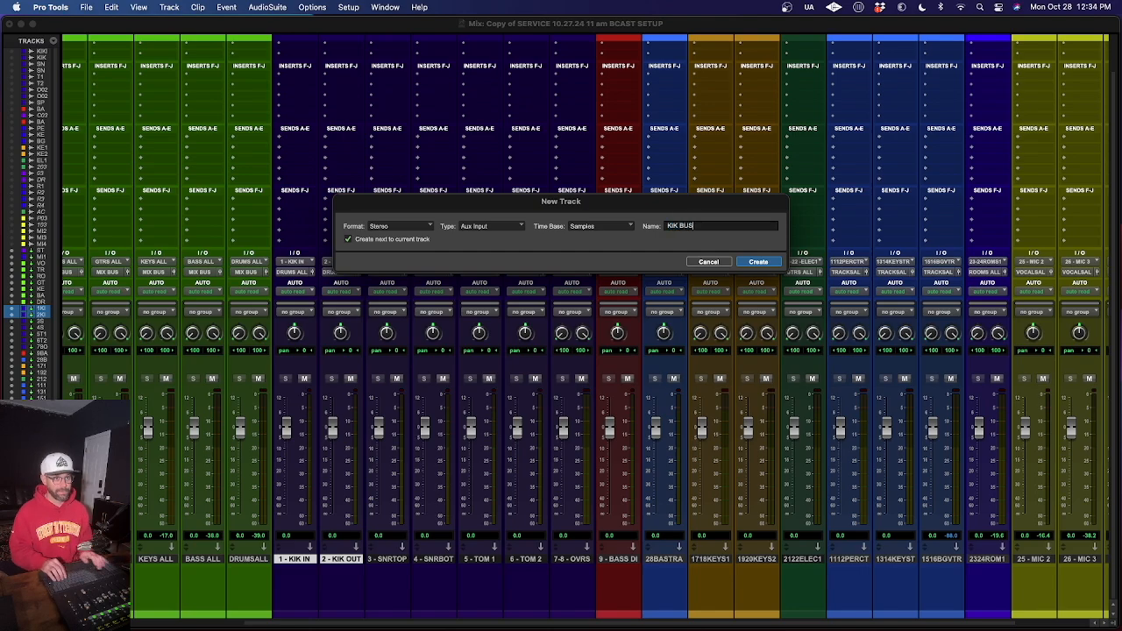
{"action": "key", "text": "Return"}
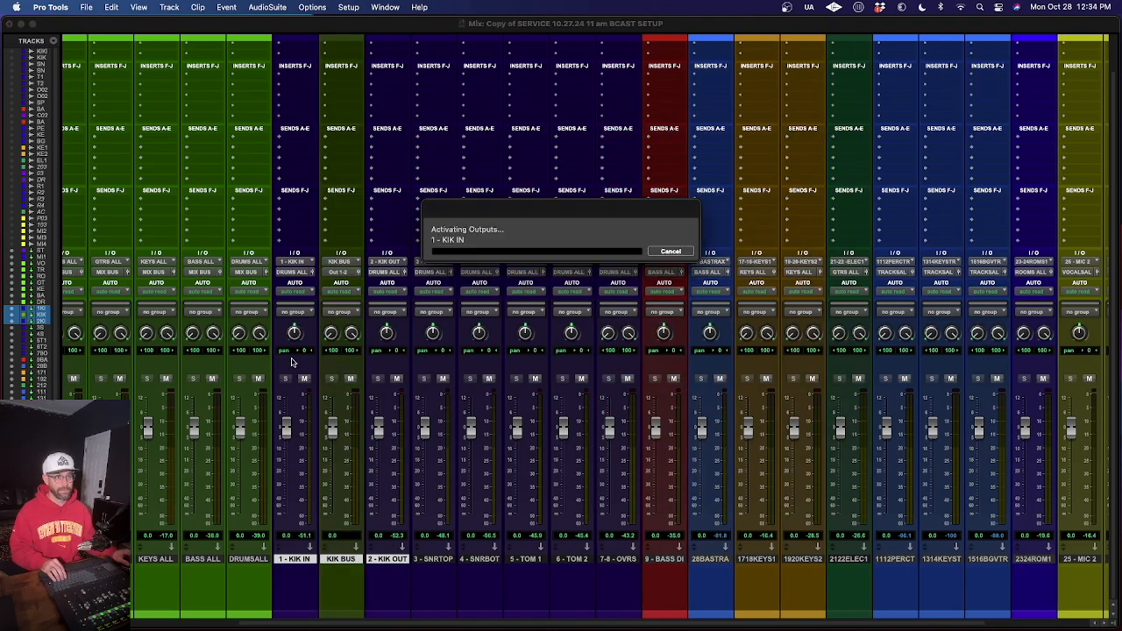
Set the KIK BUS output to DRUMS ALL and place the track directly after 2 - KIK OUT.
{"action": "left_click", "coordinate": [343, 274]}
{"action": "type", "text": "DRUMS"}
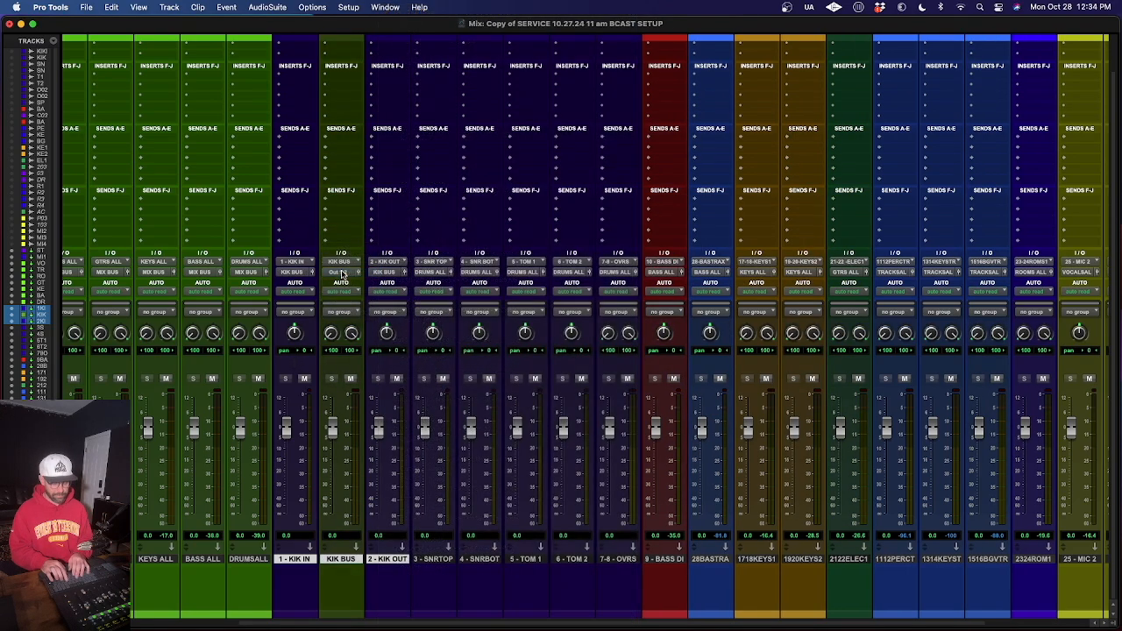
{"action": "key", "text": "Return"}
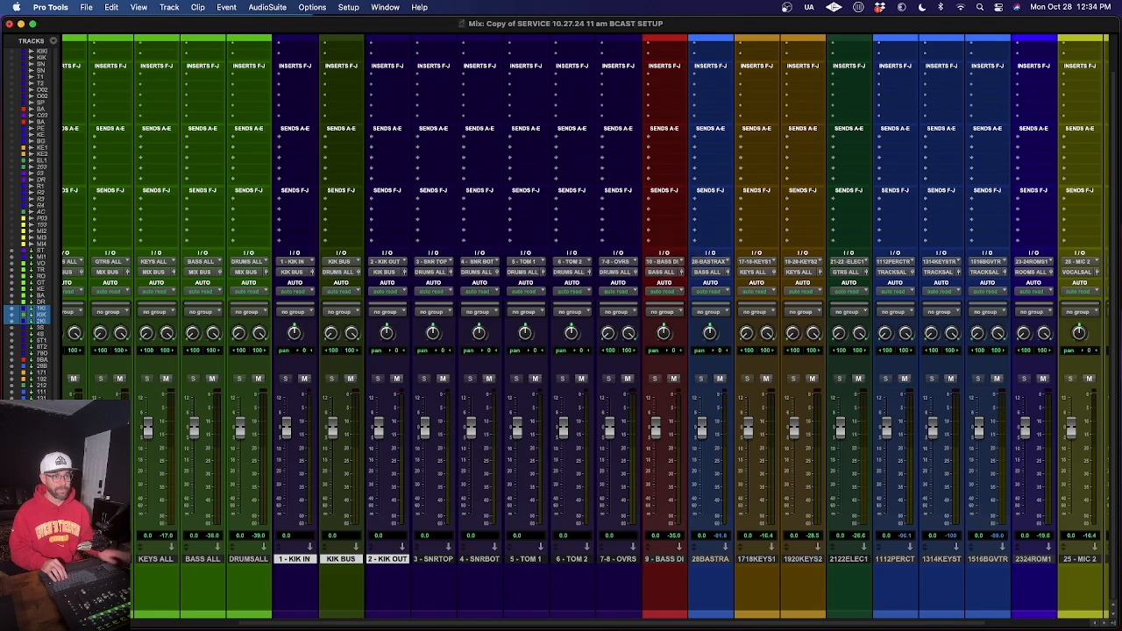
{"action": "left_click", "coordinate": [336, 560]}
{"action": "left_click_drag", "start_coordinate": [341, 559], "coordinate": [399, 561]}
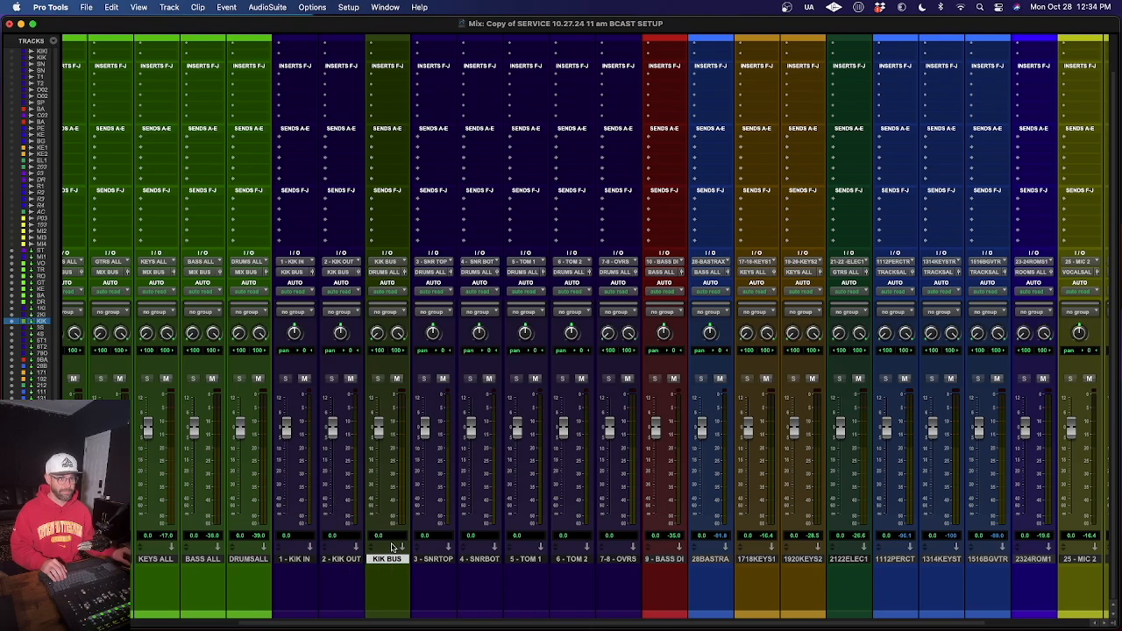
Route the outputs of 3 - SNR TOP and 4 - SNR BOT to a new stereo aux input named "SNR ALL", placed directly after 4 - SNR BOT.
{"action": "scroll", "coordinate": [390, 108], "scroll_direction": "up", "scroll_amount": 3}
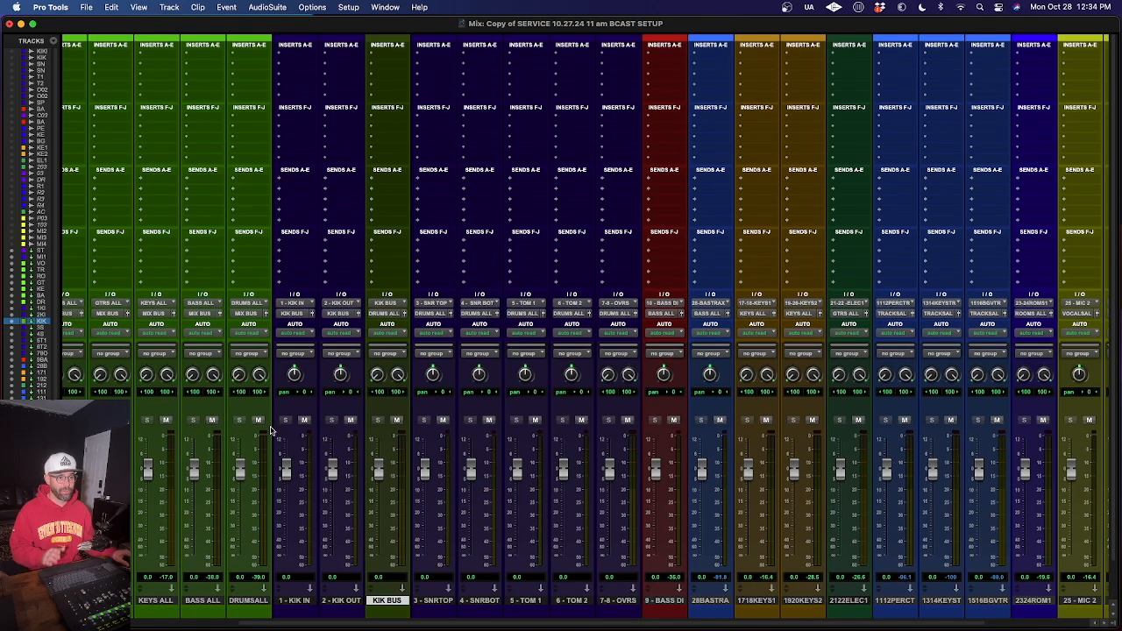
{"action": "mouse_move", "coordinate": [374, 626]}
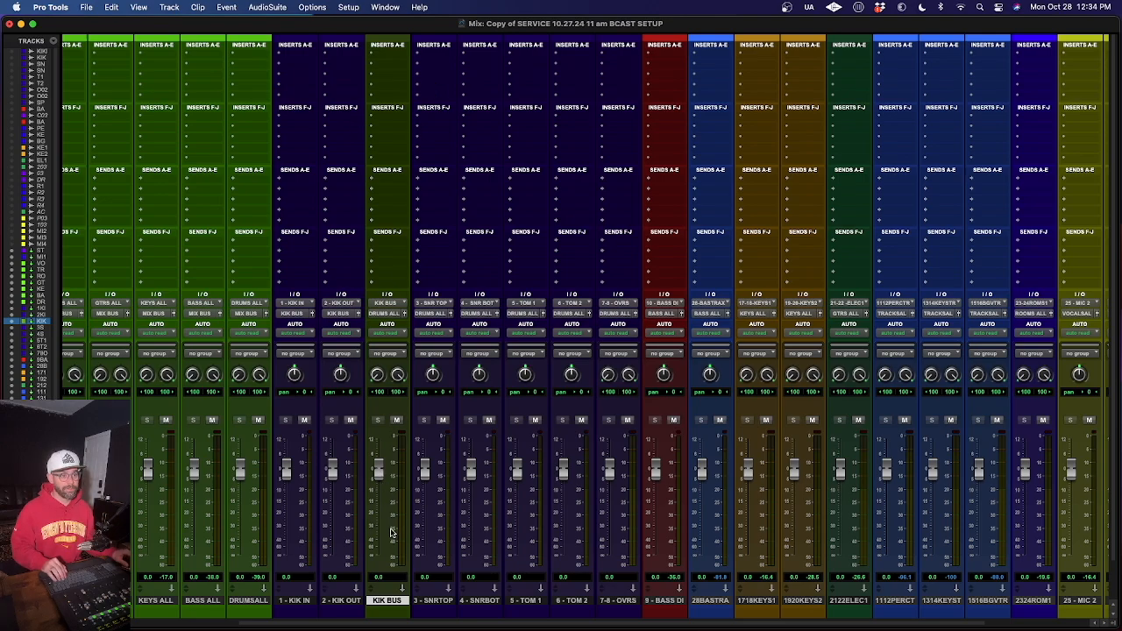
{"action": "scroll", "coordinate": [399, 595], "scroll_direction": "down", "scroll_amount": 3}
{"action": "left_click", "coordinate": [449, 559]}
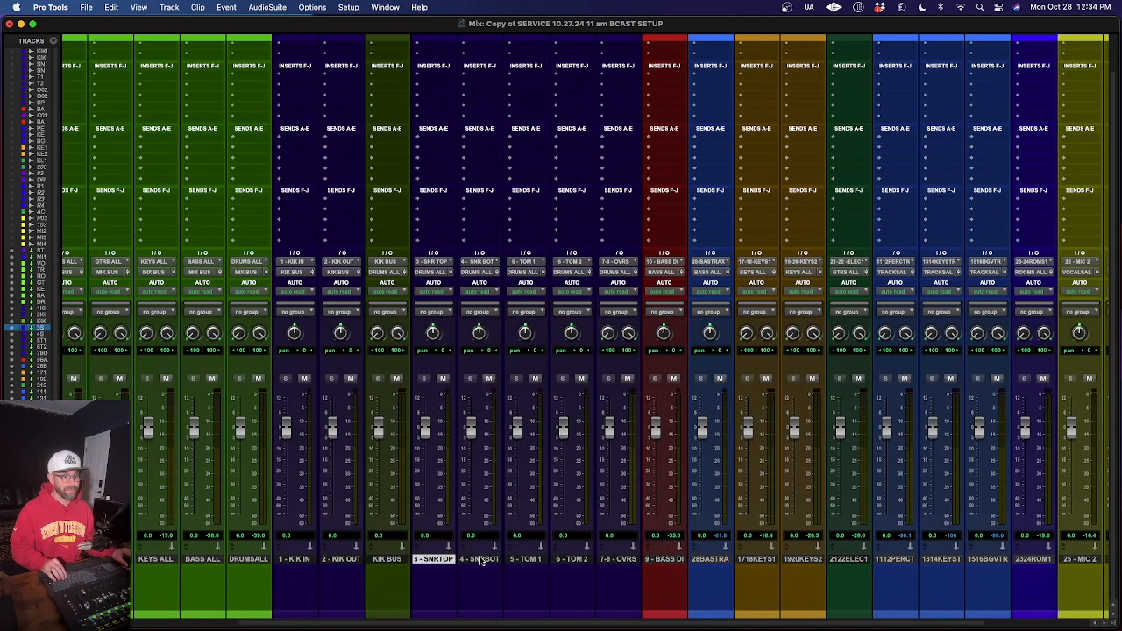
{"action": "left_click", "coordinate": [483, 560], "text": "shift"}
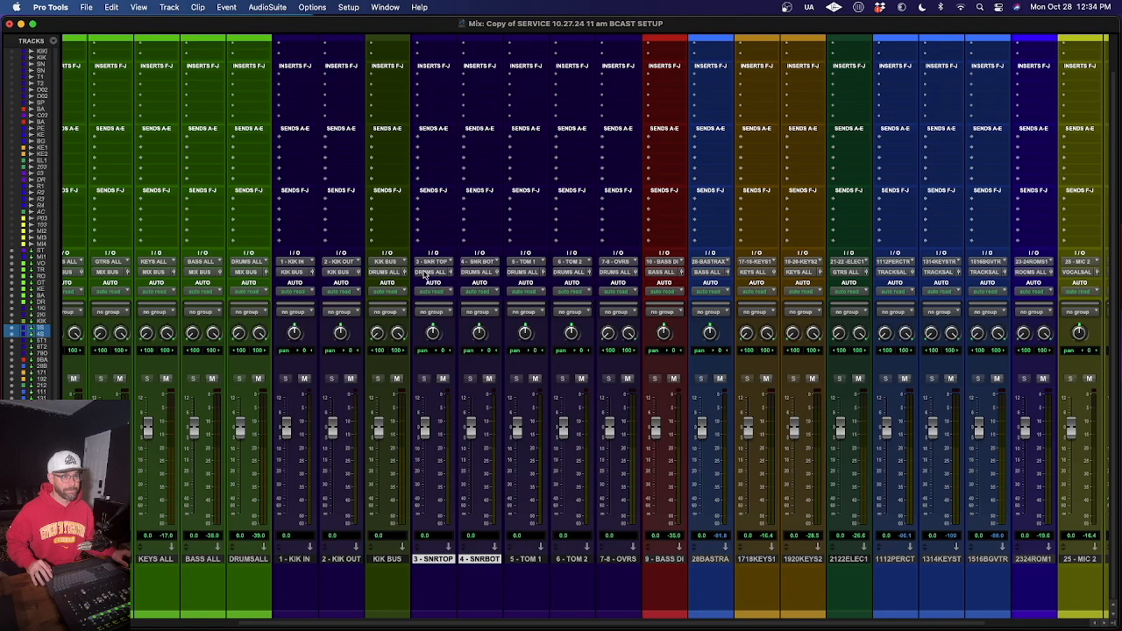
{"action": "left_click", "coordinate": [426, 273]}
{"action": "left_click", "coordinate": [435, 309]}
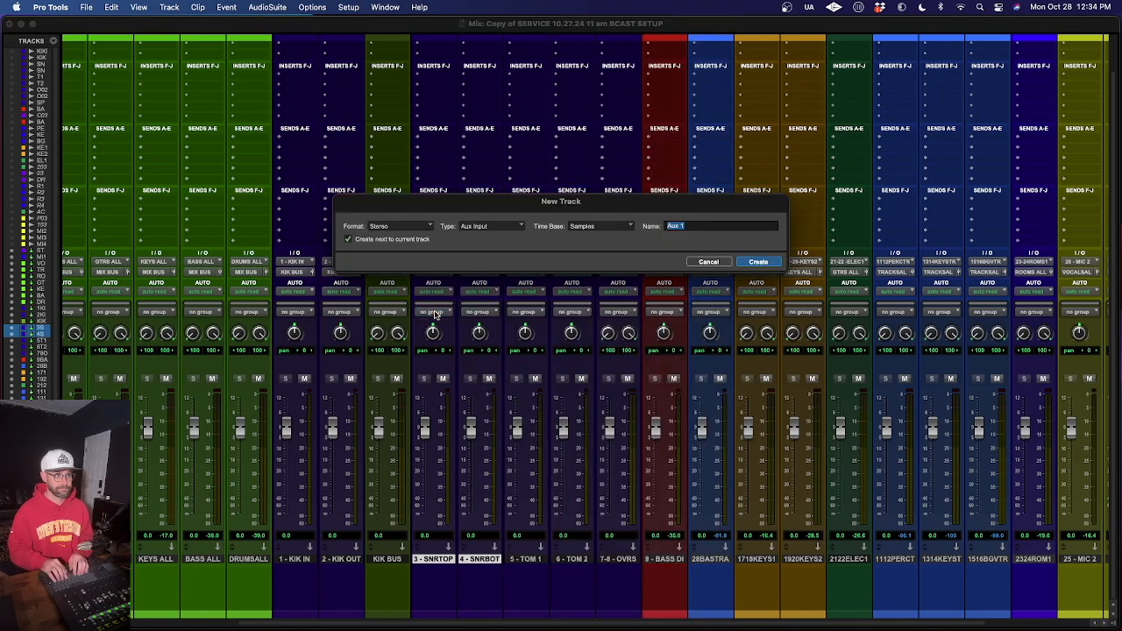
{"action": "type", "text": "SNR ALL"}
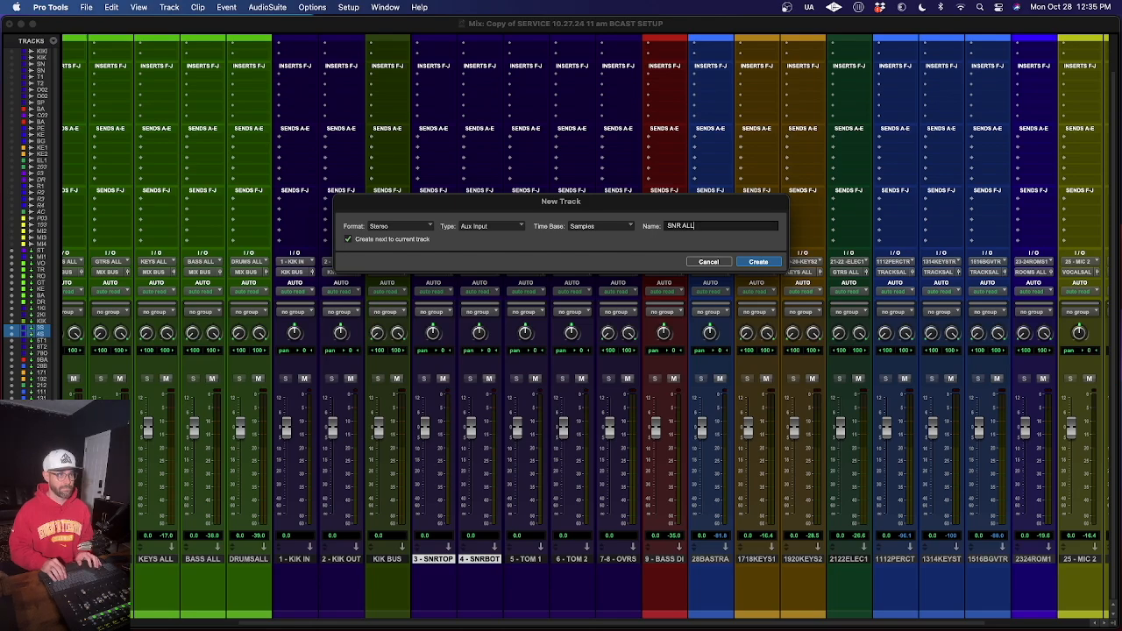
{"action": "key", "text": "Return"}
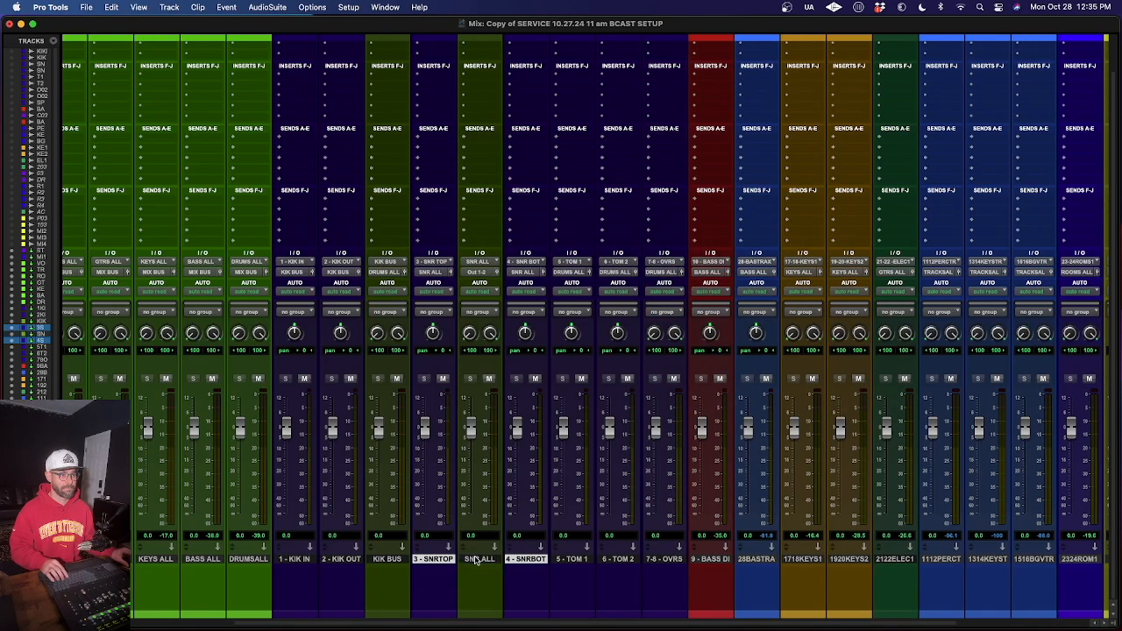
{"action": "left_click_drag", "start_coordinate": [476, 560], "coordinate": [525, 562]}
{"action": "left_click_drag", "start_coordinate": [527, 564], "coordinate": [456, 579]}
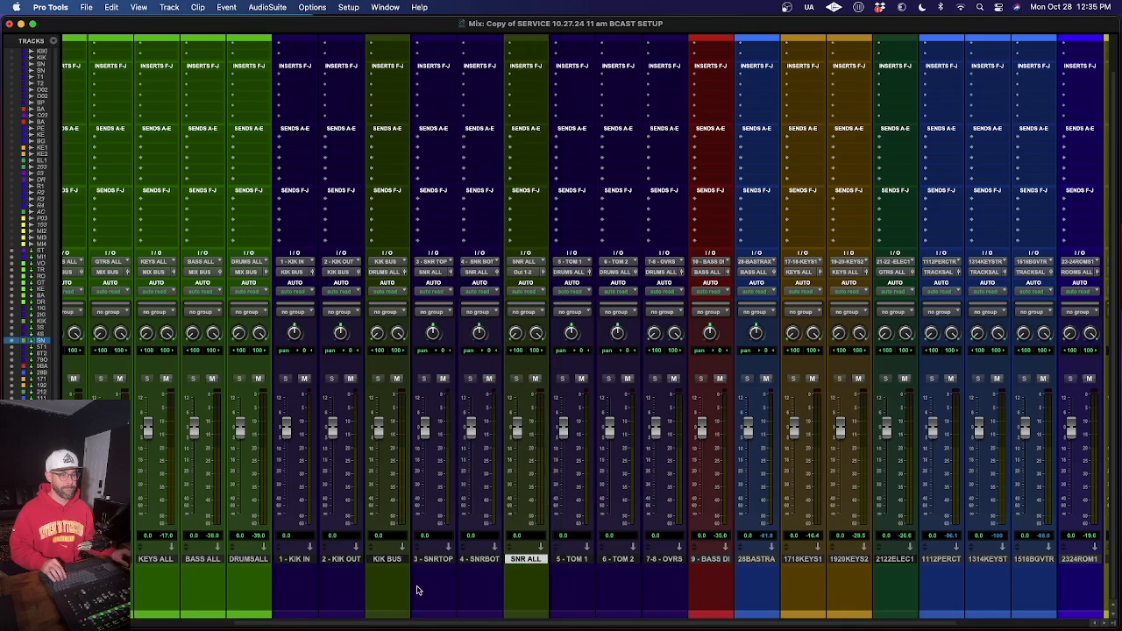
Route the outputs of 5 - TOM 1 and 6 - TOM 2 to a new stereo aux input named "TOMS", placed directly after 6 - TOM 2.
{"action": "left_click", "coordinate": [572, 559]}
{"action": "left_click", "coordinate": [618, 560], "text": "shift"}
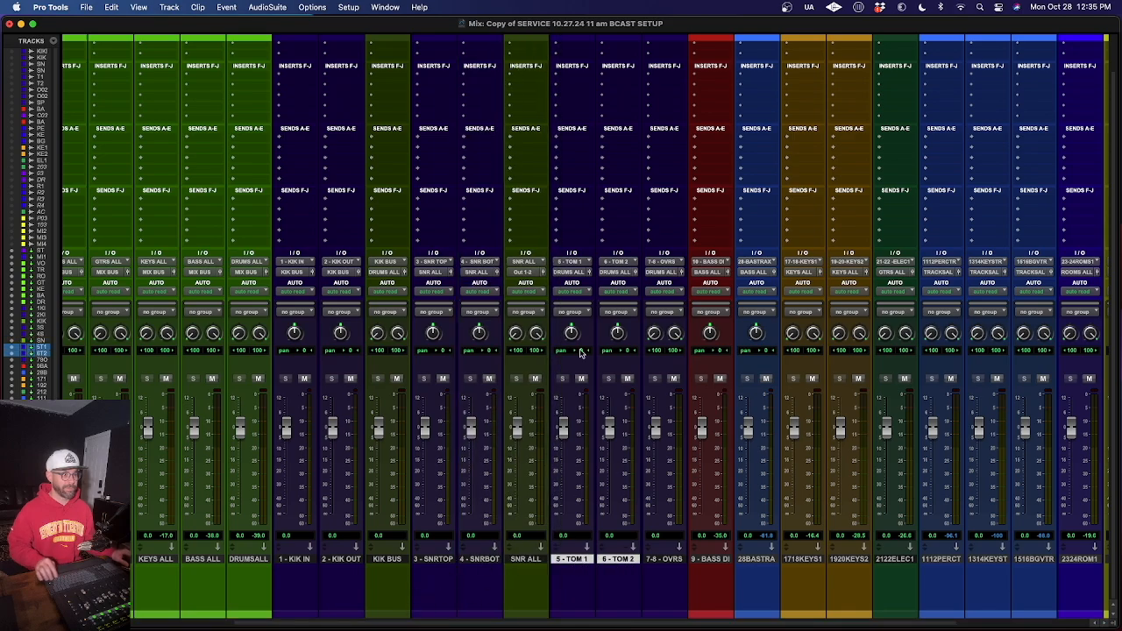
{"action": "left_click", "coordinate": [574, 273]}
{"action": "left_click", "coordinate": [579, 314]}
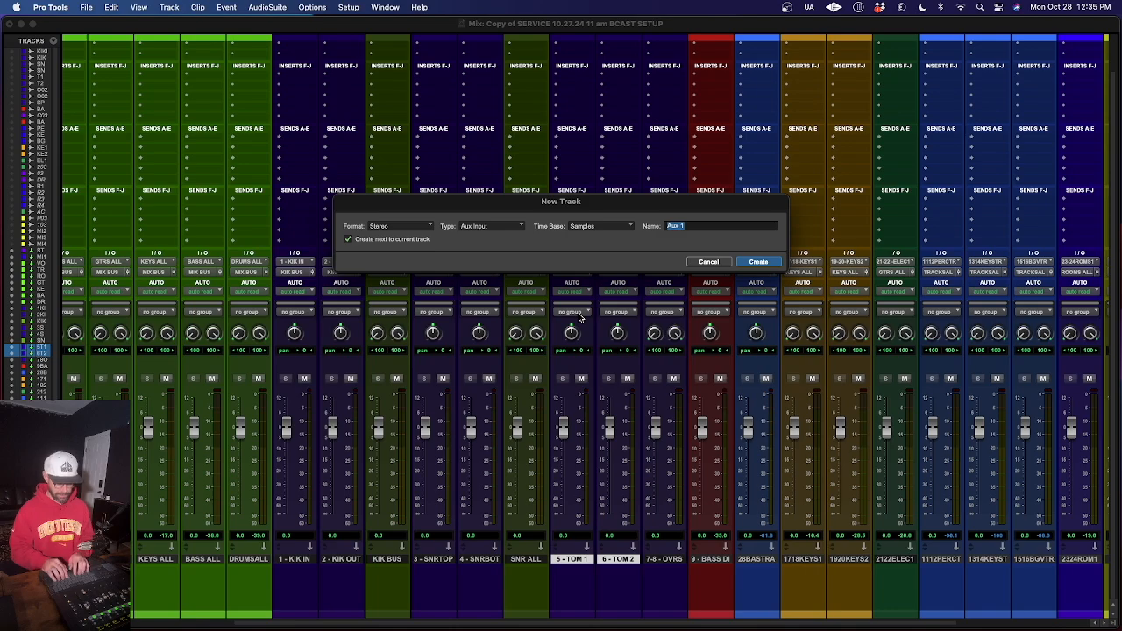
{"action": "type", "text": "TOMS"}
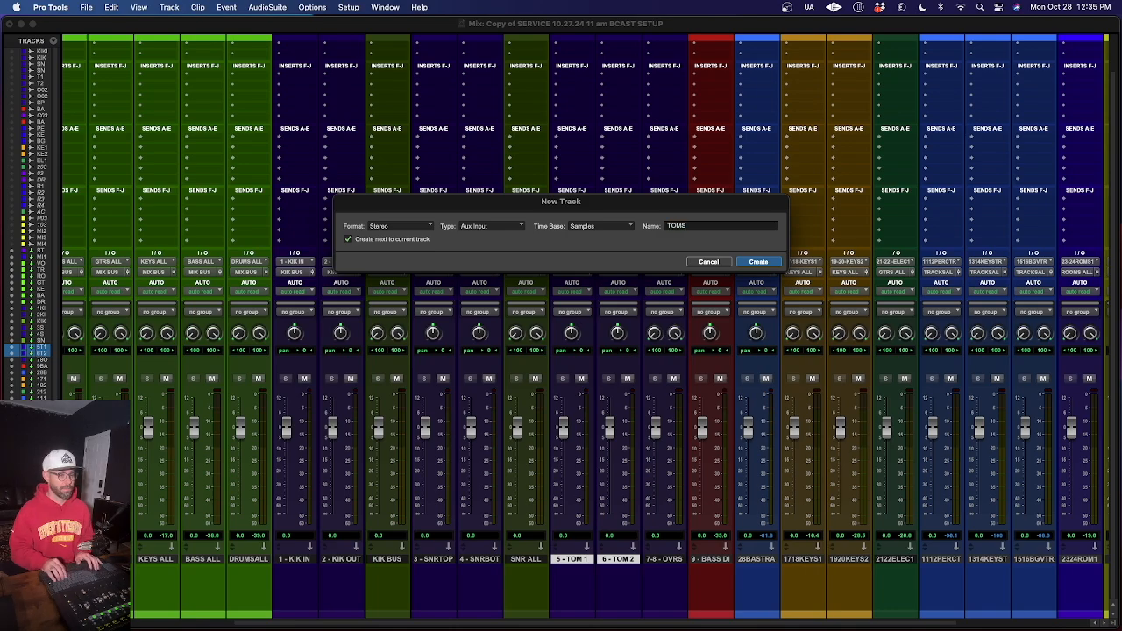
{"action": "key", "text": "Return"}
{"action": "left_click", "coordinate": [612, 561]}
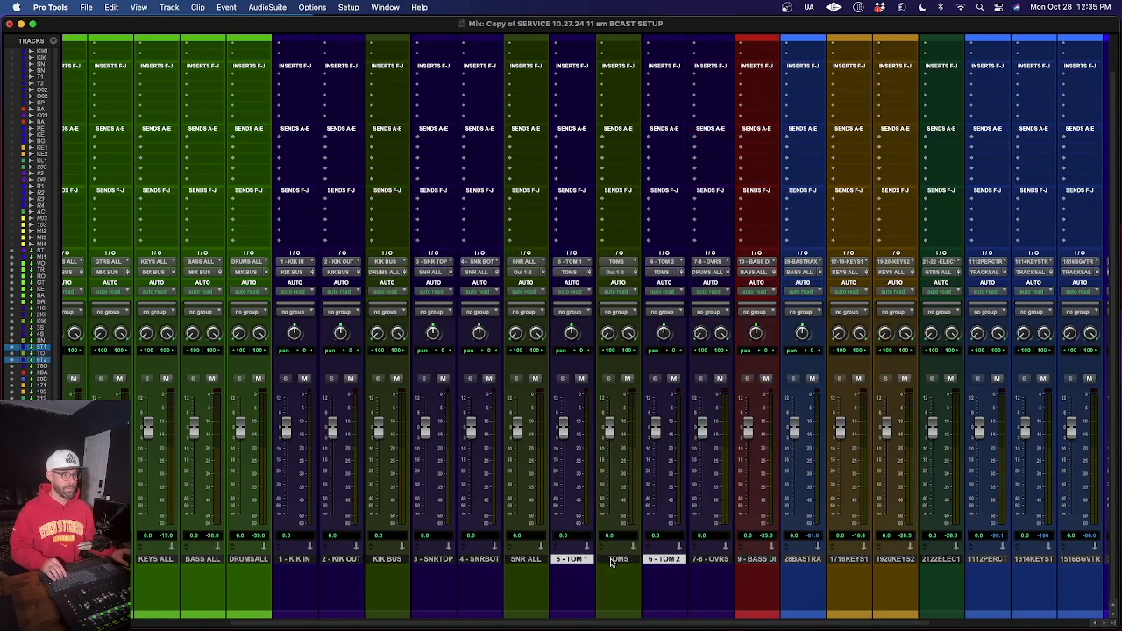
{"action": "left_click", "coordinate": [613, 562]}
{"action": "left_click_drag", "start_coordinate": [614, 563], "coordinate": [681, 566]}
Set the outputs of both the SNR ALL and TOMS tracks to DRUMS ALL.
{"action": "left_click", "coordinate": [520, 561], "text": "super"}
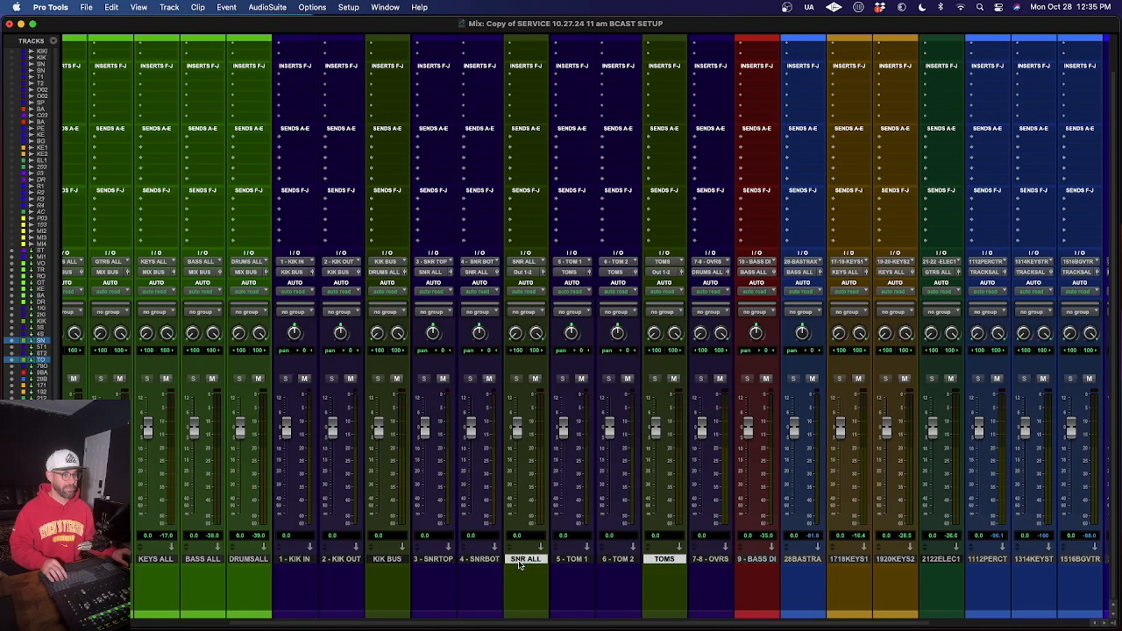
{"action": "left_click", "coordinate": [523, 273]}
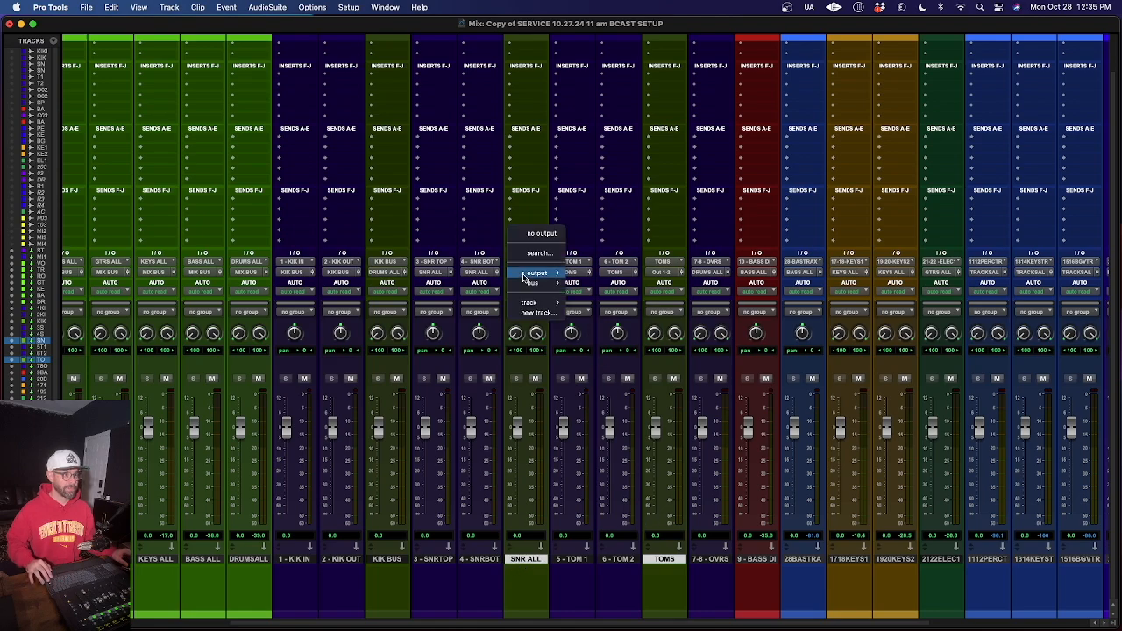
{"action": "mouse_move", "coordinate": [524, 277]}
{"action": "type", "text": "drums"}
{"action": "key", "text": "Return"}
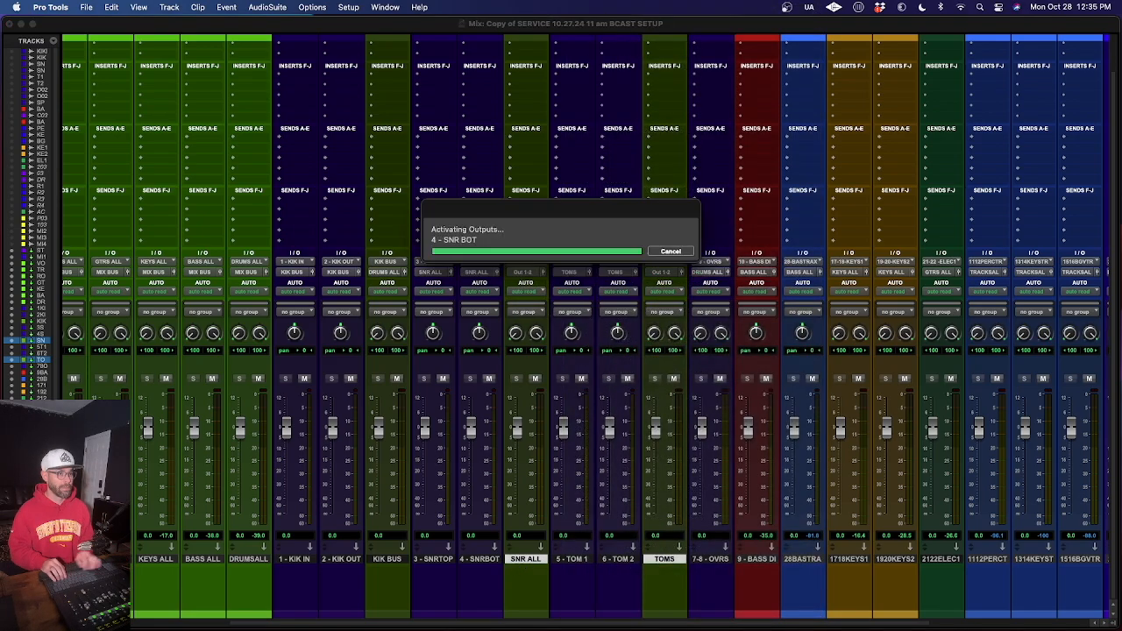
Recolor the KIK BUS, SNR ALL and TOMS tracks magenta.
{"action": "left_click", "coordinate": [393, 558], "text": "super"}
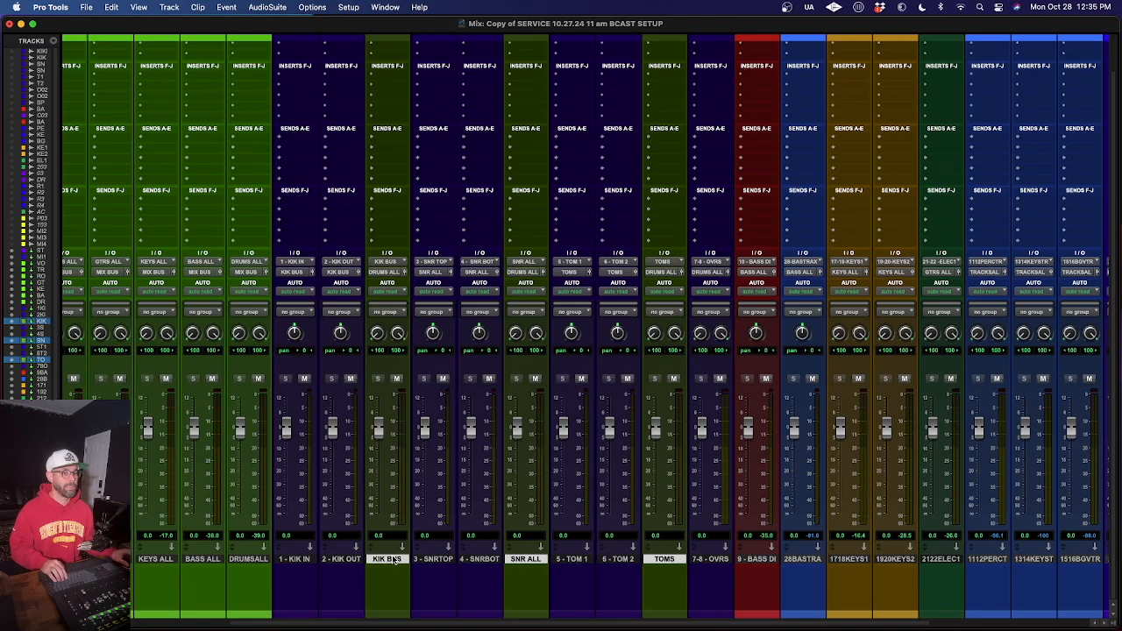
{"action": "double_click", "coordinate": [392, 616]}
{"action": "left_click", "coordinate": [156, 193]}
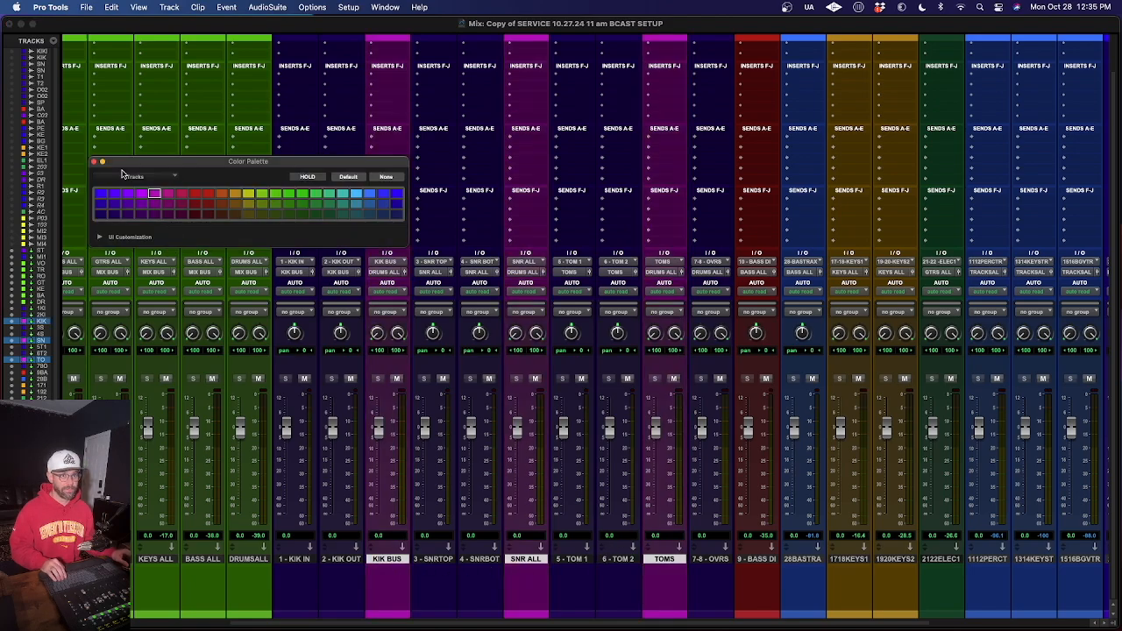
{"action": "left_click", "coordinate": [92, 162]}
Add a first send on 25 - MIC 2 to a new stereo aux input named "PLATE VERB".
{"action": "scroll", "coordinate": [854, 526], "scroll_direction": "right", "scroll_amount": 5}
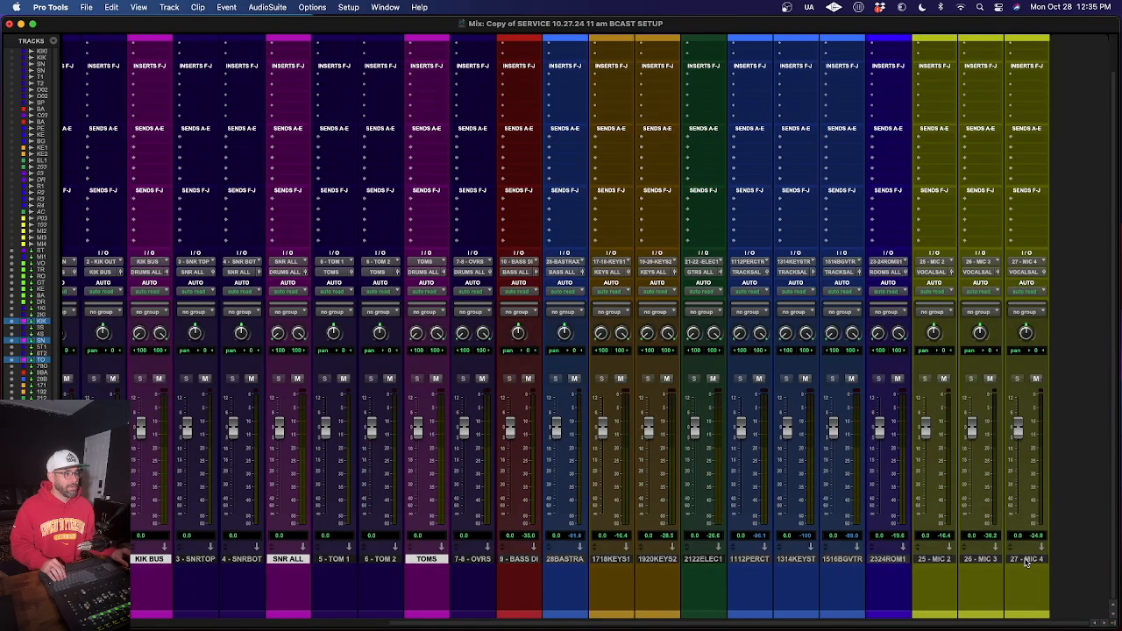
{"action": "scroll", "coordinate": [605, 554], "scroll_direction": "left", "scroll_amount": 10}
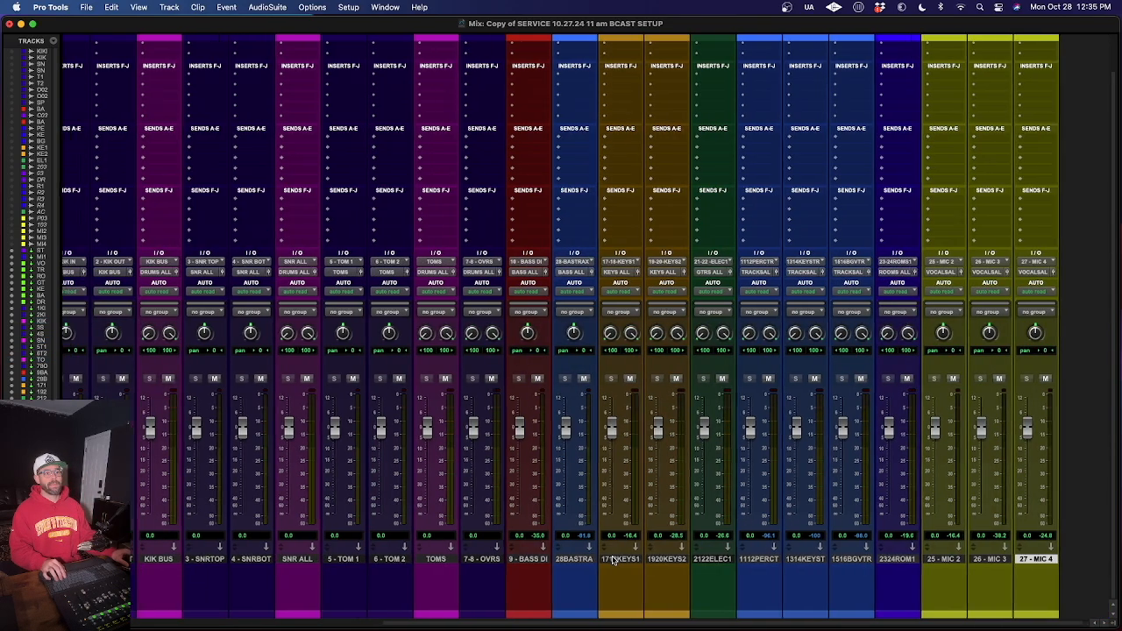
{"action": "scroll", "coordinate": [614, 561], "scroll_direction": "right", "scroll_amount": 10}
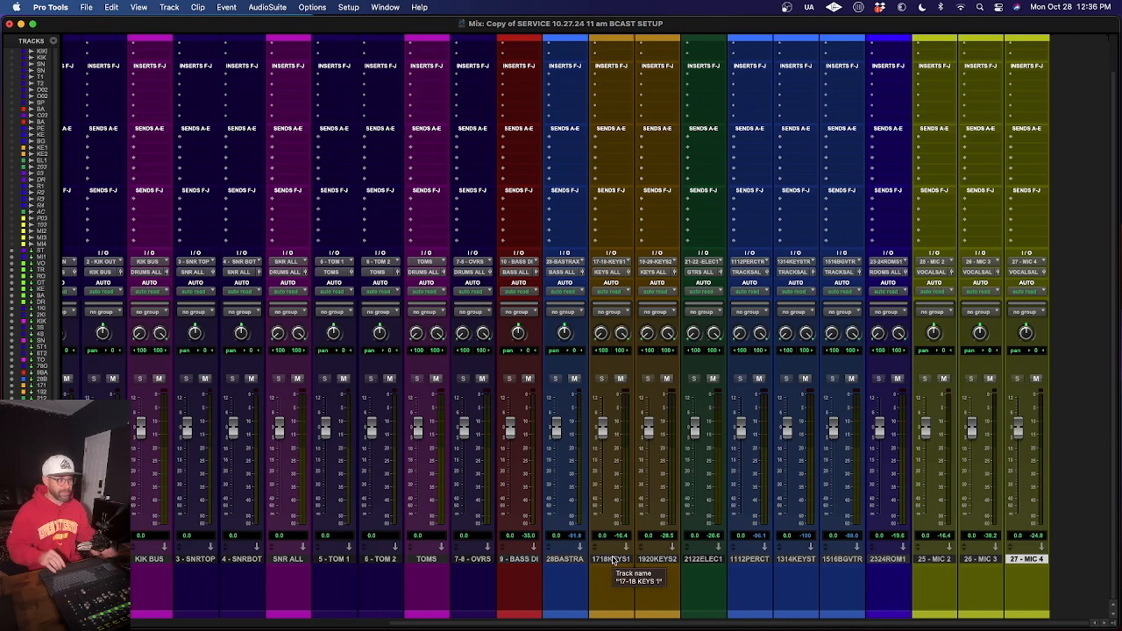
{"action": "left_click", "coordinate": [930, 139]}
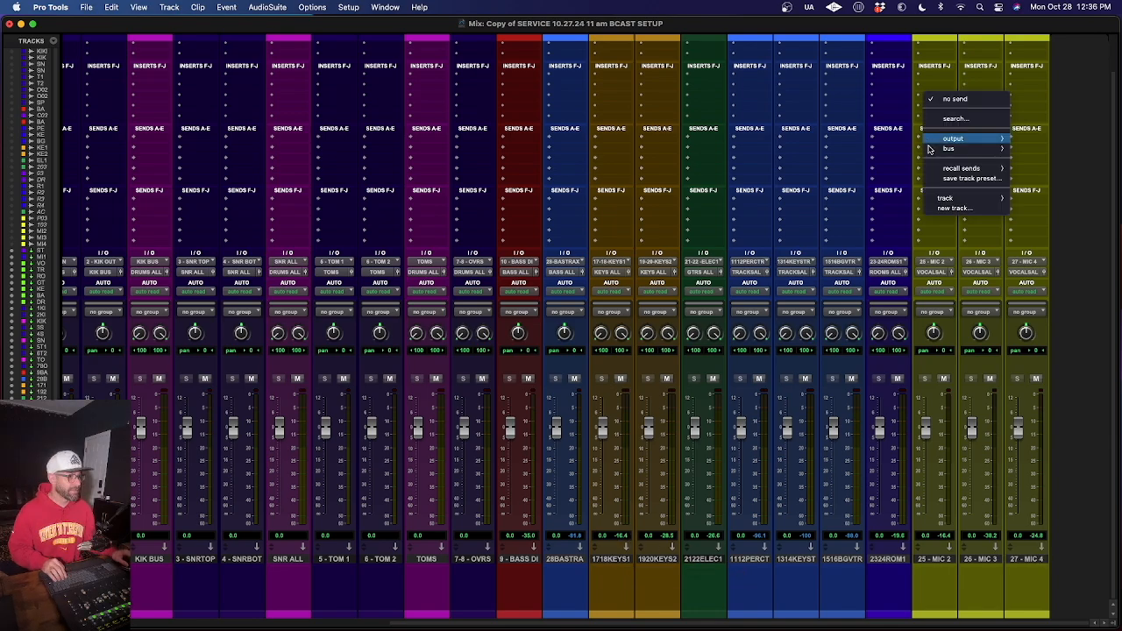
{"action": "left_click", "coordinate": [953, 210]}
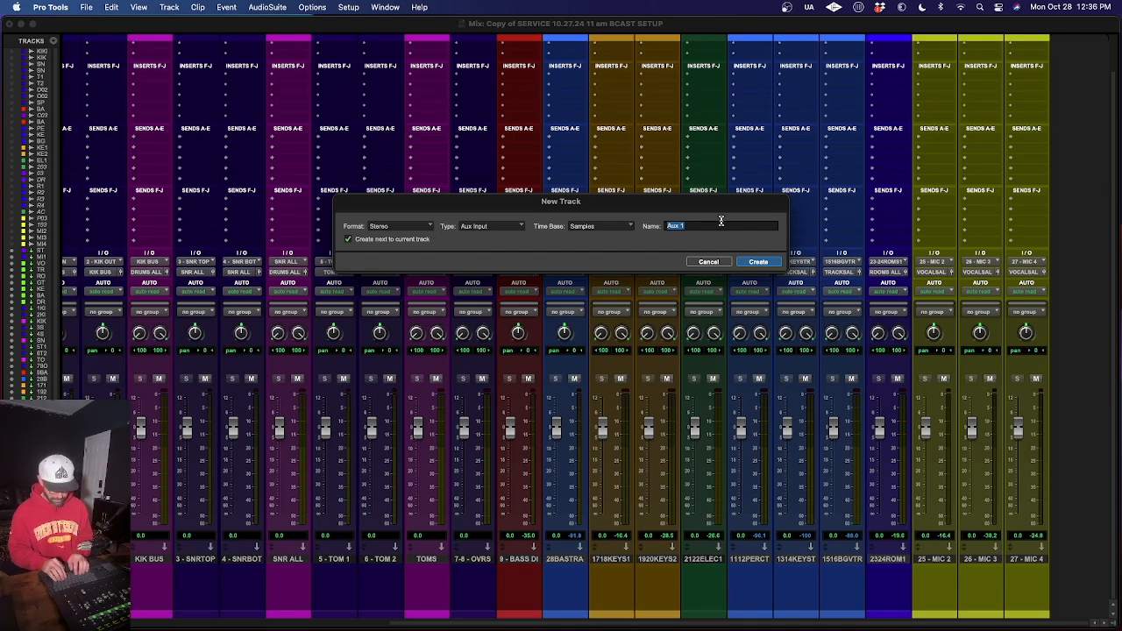
{"action": "type", "text": "PLATE VERB"}
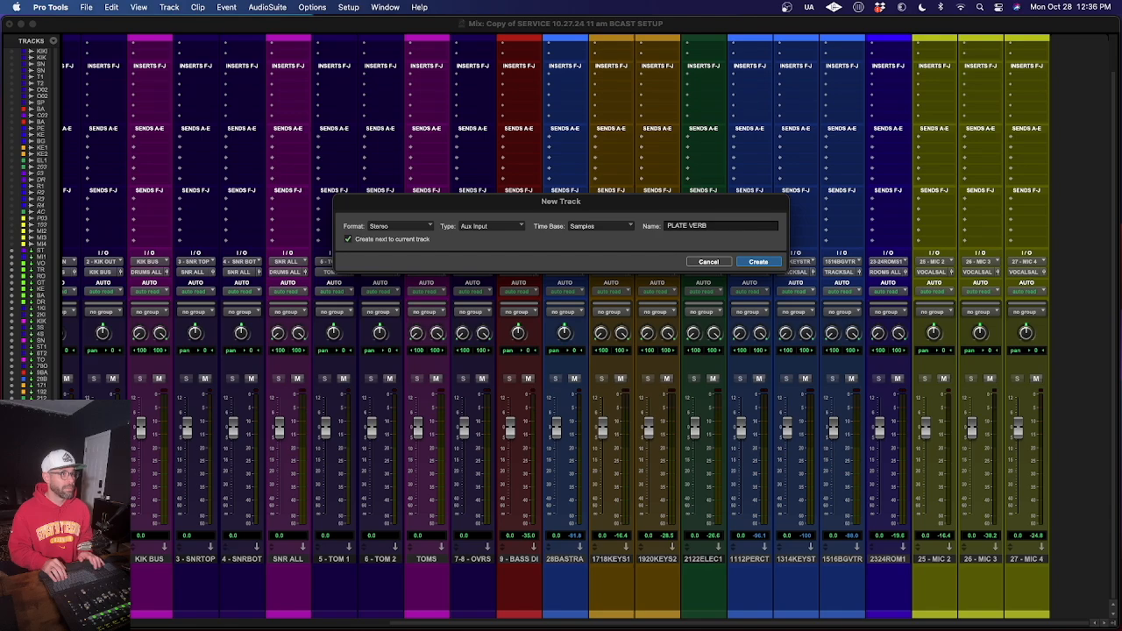
{"action": "key", "text": "Return"}
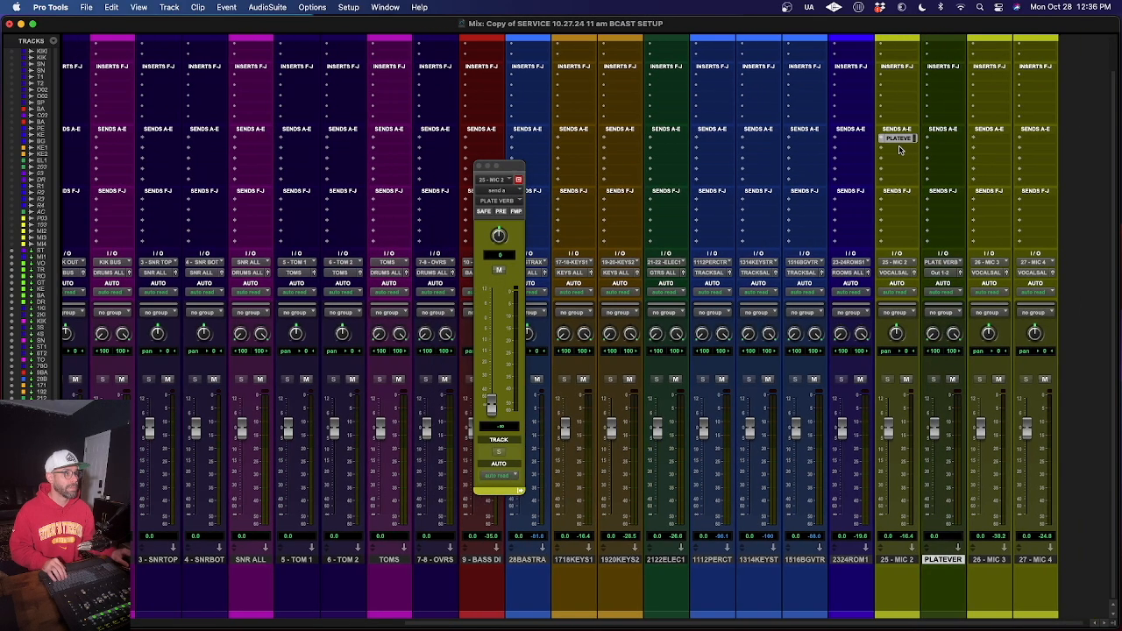
Add a second send on 25 - MIC 2 to a new stereo aux input named "HALL VERB".
{"action": "left_click", "coordinate": [899, 149]}
{"action": "left_click", "coordinate": [906, 221]}
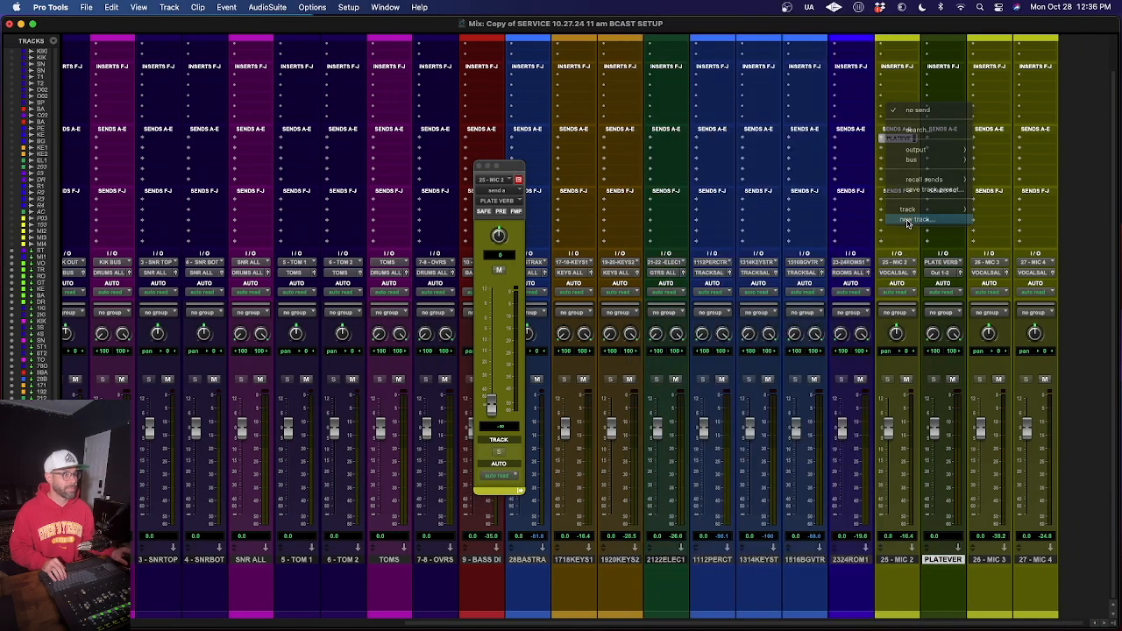
{"action": "type", "text": "HALL VERB"}
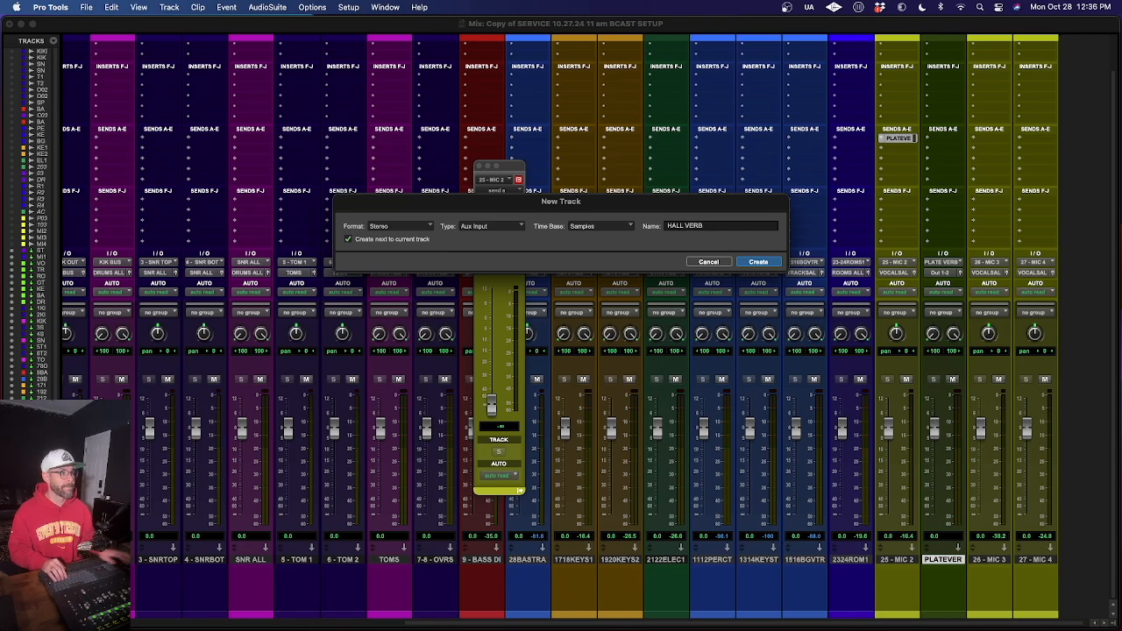
{"action": "key", "text": "Return"}
Add a third send on 25 - MIC 2 to a new stereo aux input named "SLAP" and close the send window.
{"action": "left_click", "coordinate": [900, 159]}
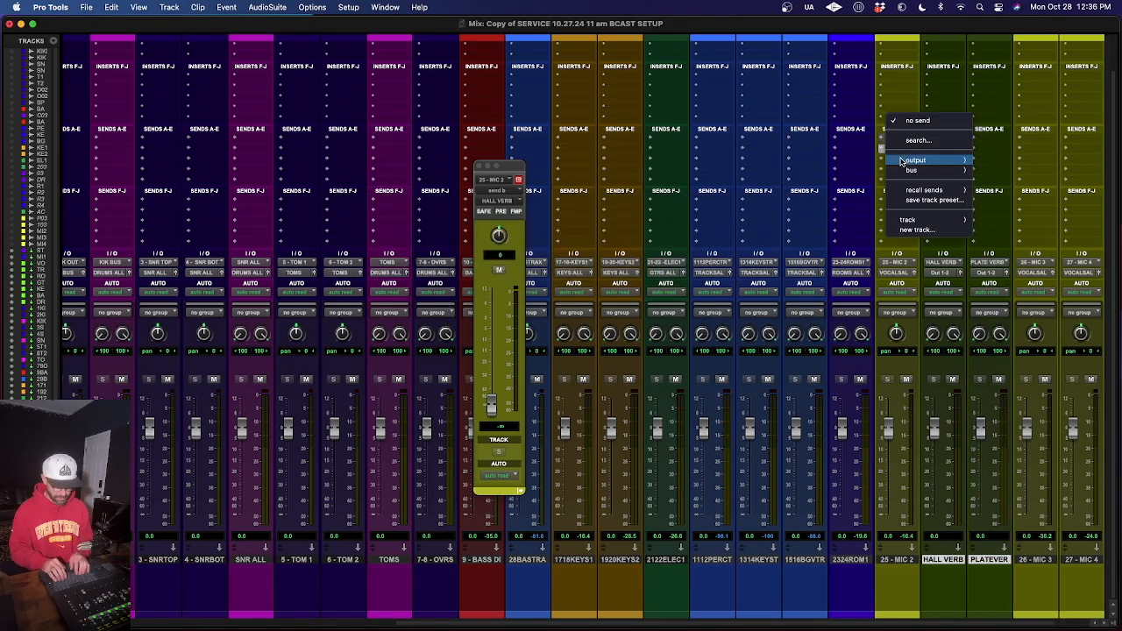
{"action": "left_click", "coordinate": [917, 231]}
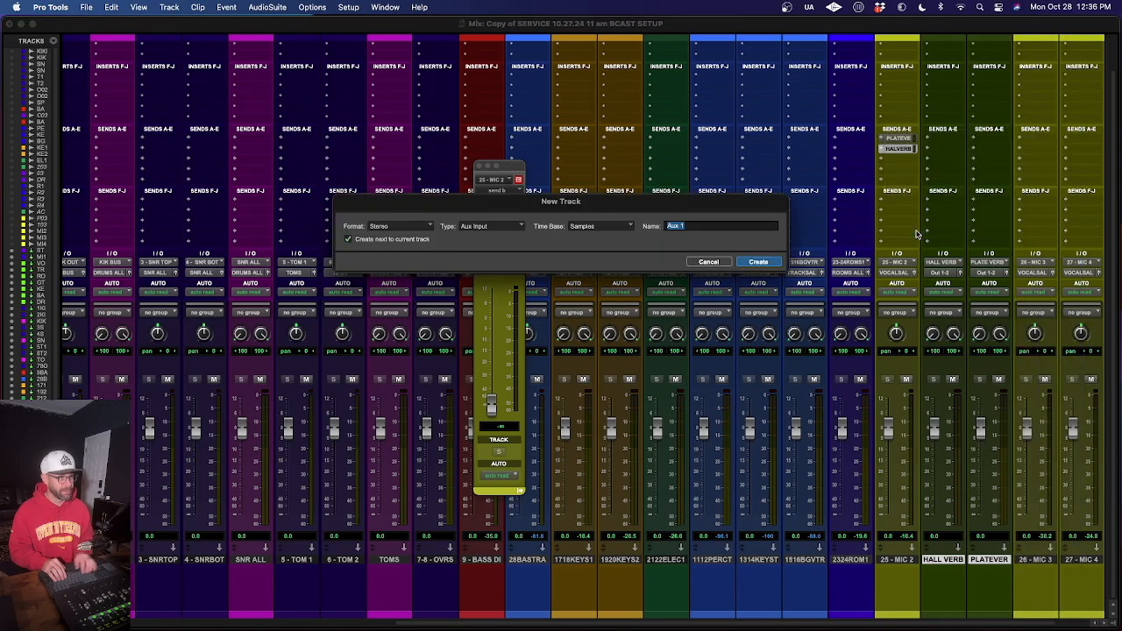
{"action": "type", "text": "SL"}
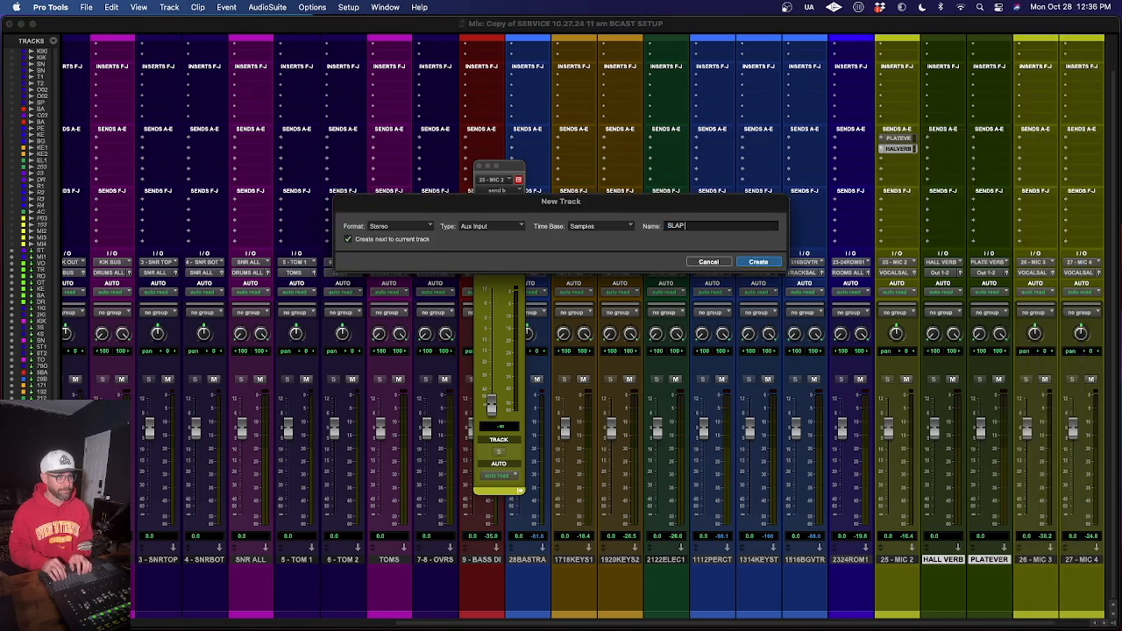
{"action": "type", "text": "AP"}
{"action": "key", "text": "Return"}
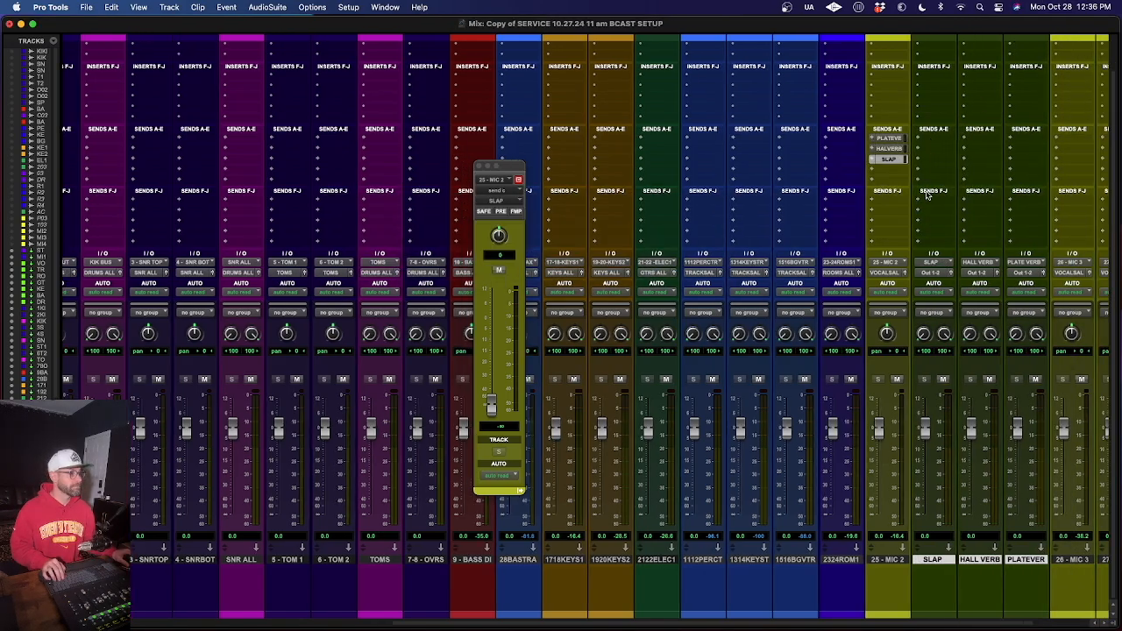
{"action": "scroll", "coordinate": [926, 194], "scroll_direction": "right", "scroll_amount": 3}
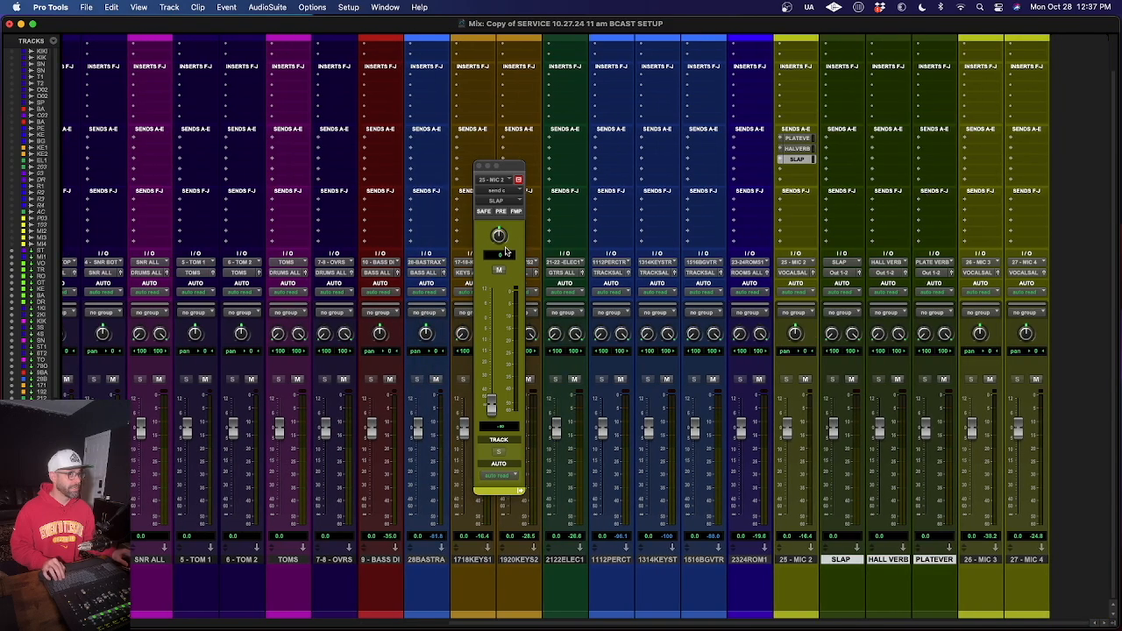
{"action": "left_click", "coordinate": [479, 167]}
Add a send on the DRUMS ALL track to a new stereo aux input named "DRUM ROOM".
{"action": "scroll", "coordinate": [474, 175], "scroll_direction": "left", "scroll_amount": 10}
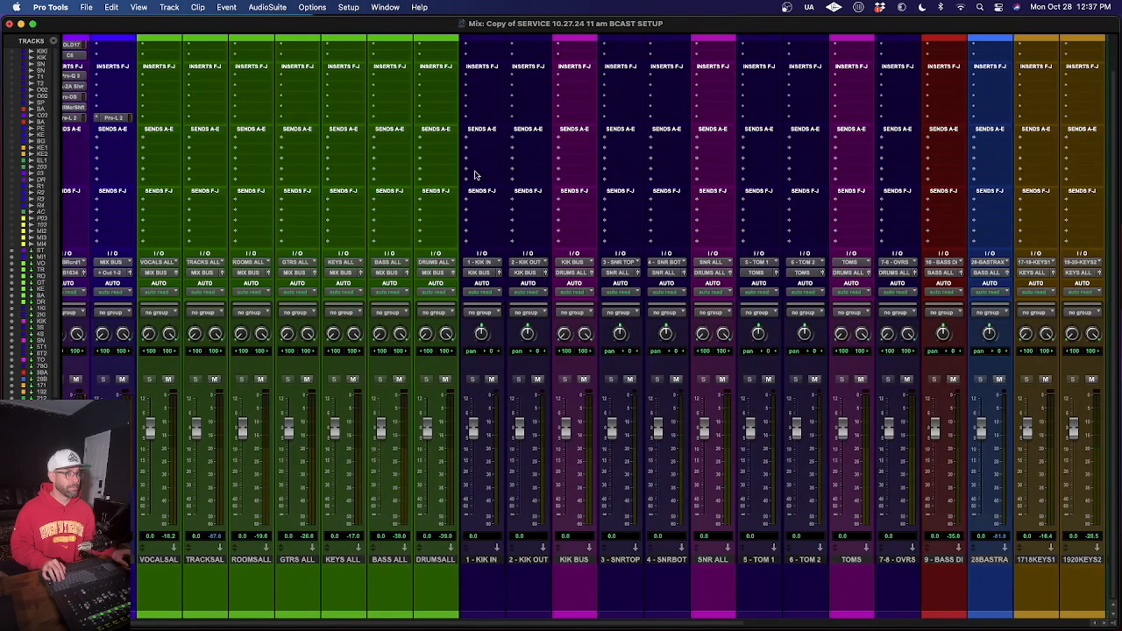
{"action": "left_click", "coordinate": [431, 139]}
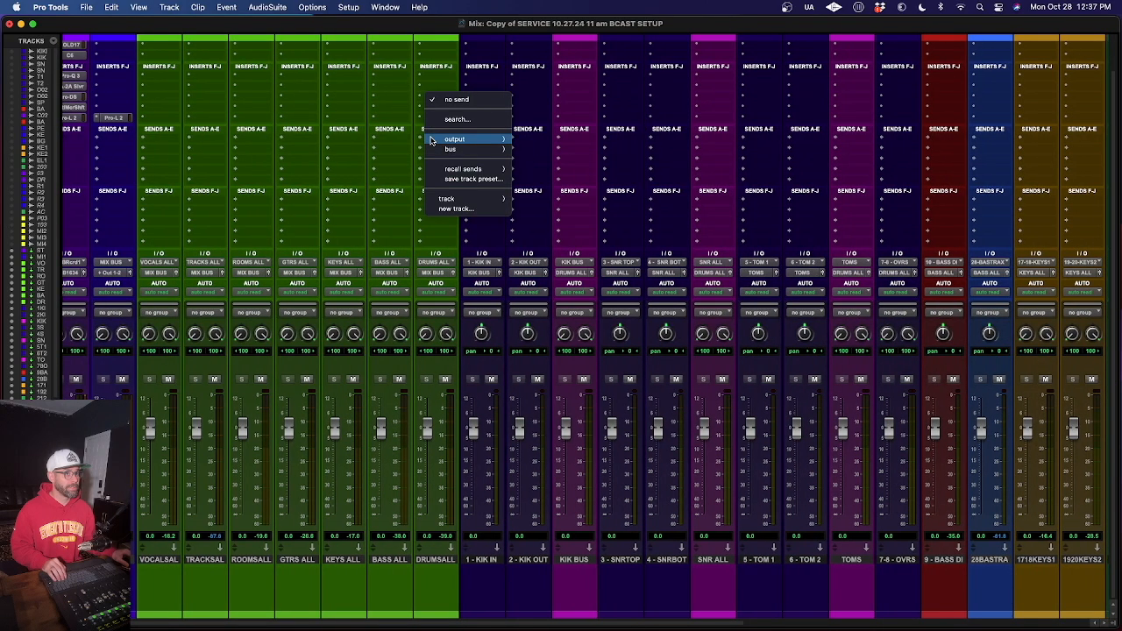
{"action": "left_click", "coordinate": [454, 209]}
{"action": "type", "text": "DRUM ROOM"}
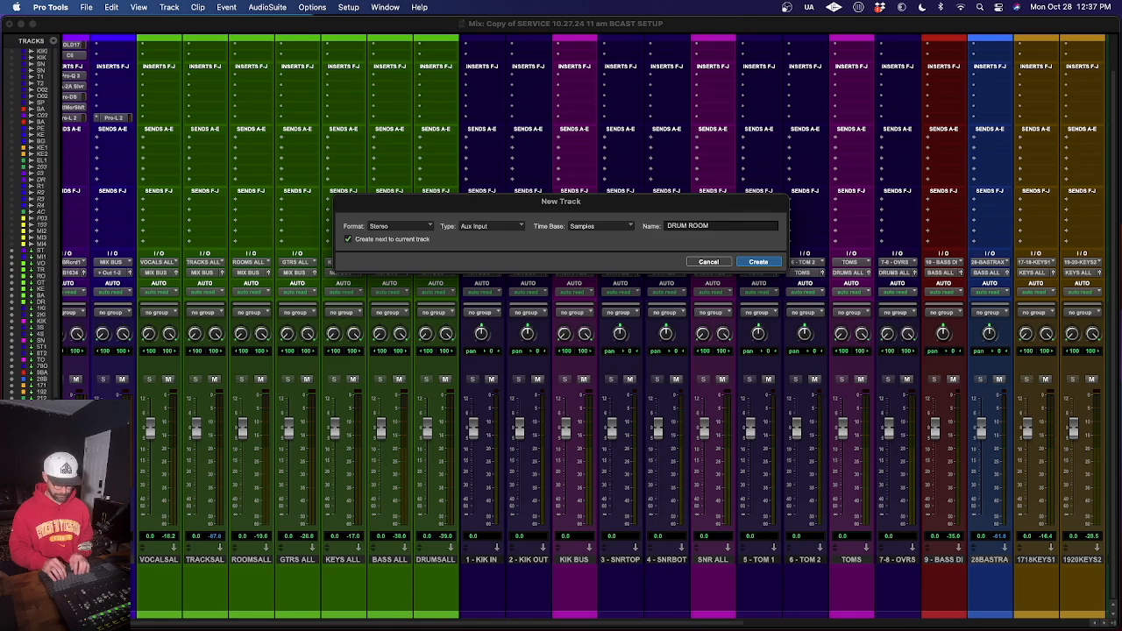
{"action": "key", "text": "Return"}
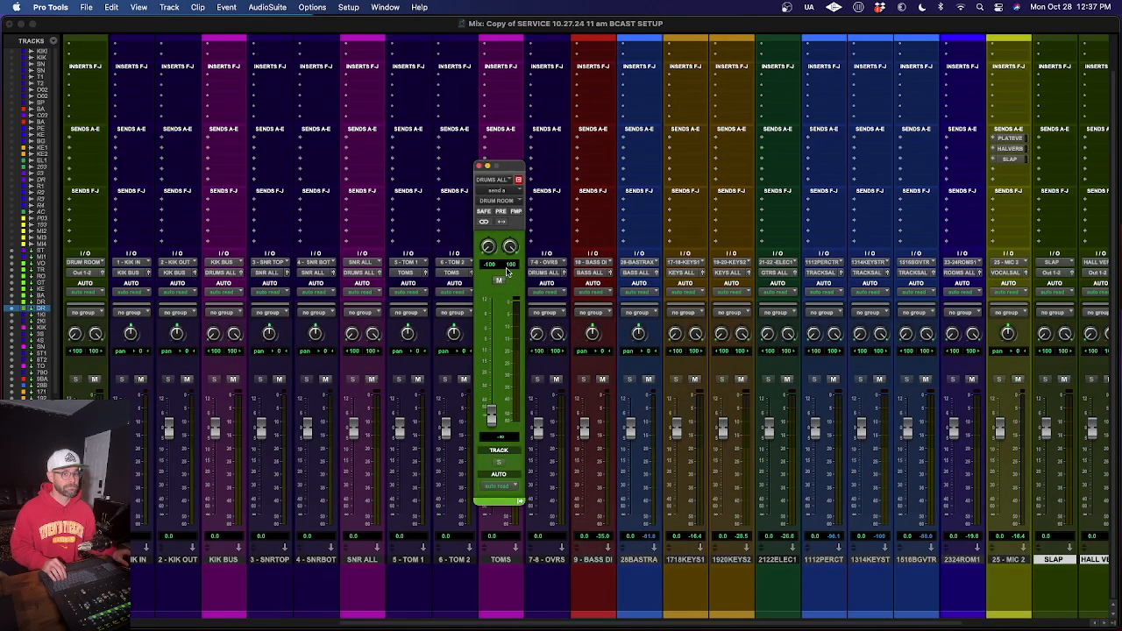
Group the DRUM ROOM track with SLAP, HALL VERB and PLATE VERB, and place all four after 27 - MIC 4.
{"action": "left_click", "coordinate": [479, 166]}
{"action": "scroll", "coordinate": [477, 176], "scroll_direction": "left", "scroll_amount": 5}
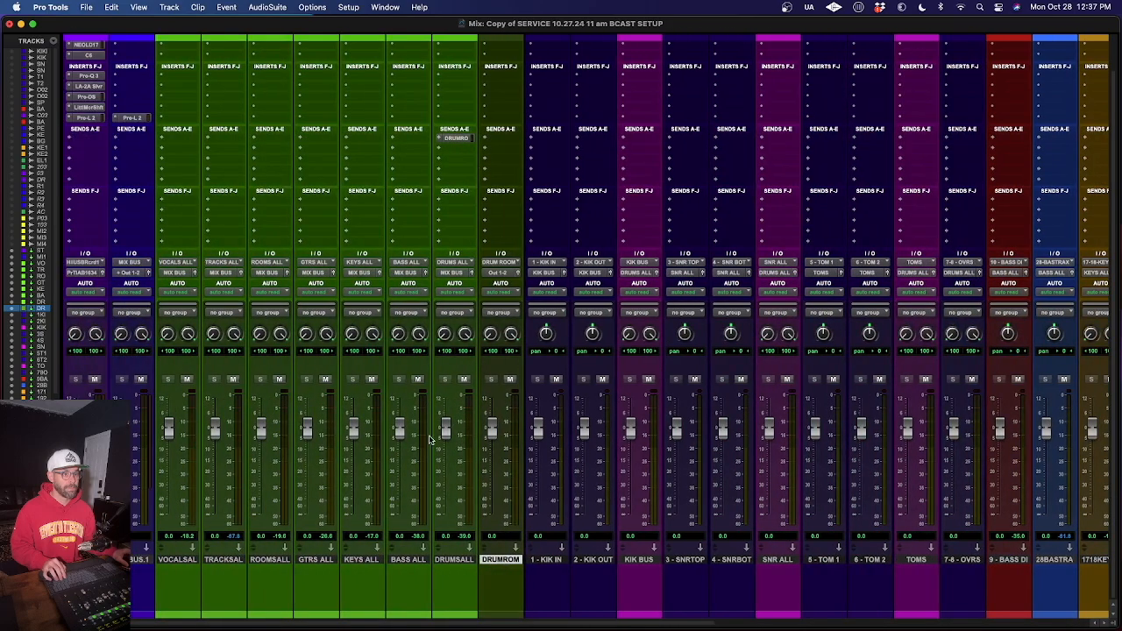
{"action": "left_click_drag", "start_coordinate": [502, 561], "coordinate": [952, 567]}
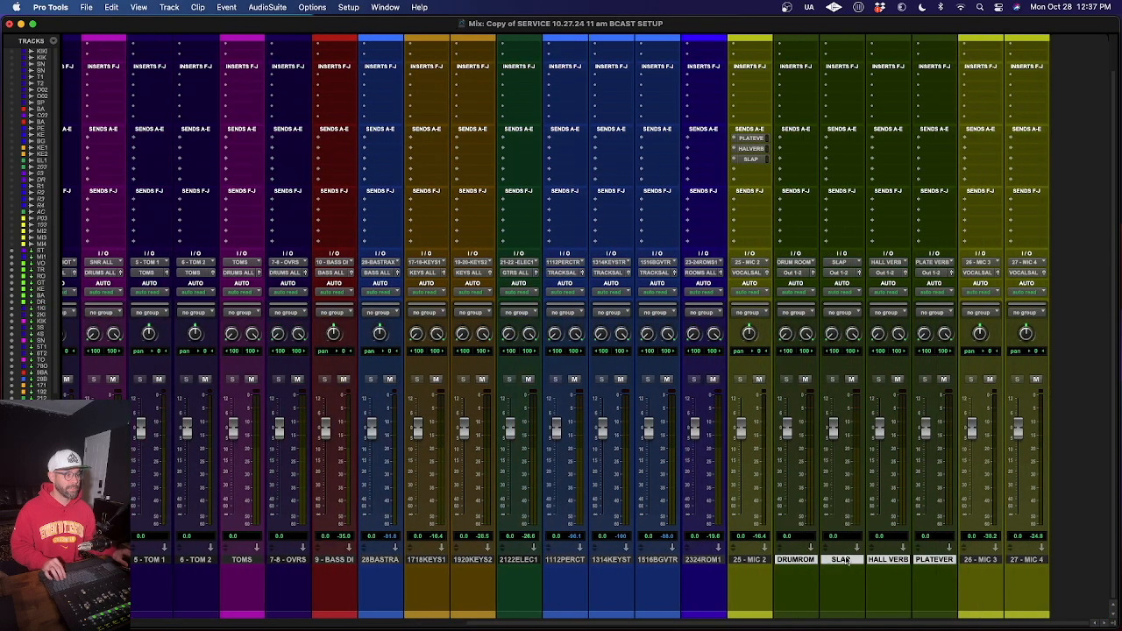
{"action": "left_click_drag", "start_coordinate": [795, 563], "coordinate": [1101, 541]}
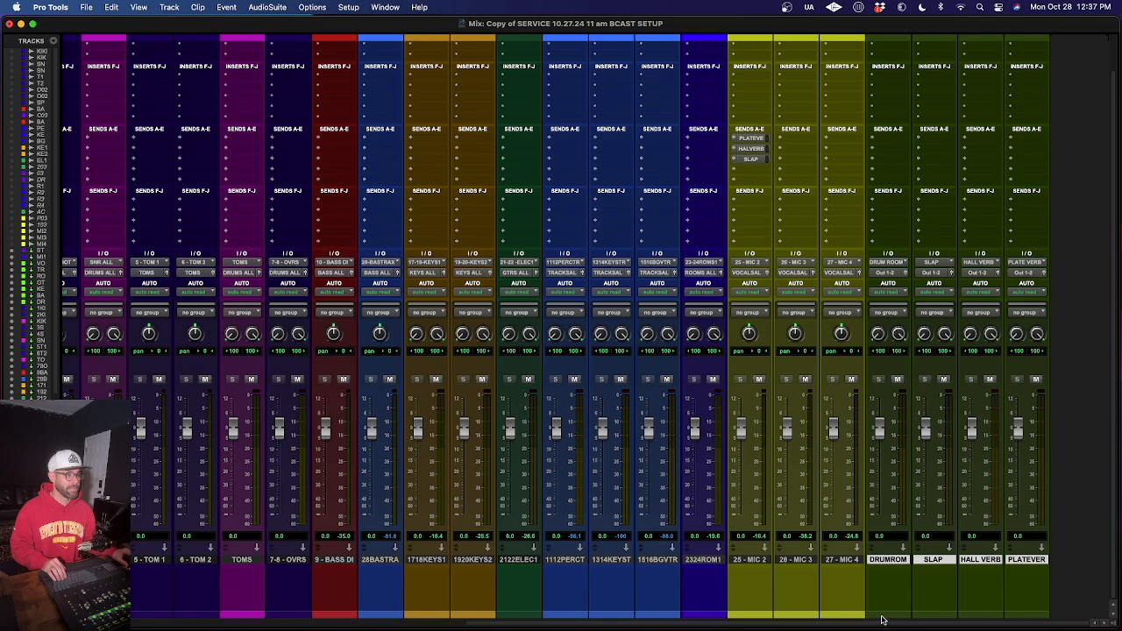
Colour the selected DRUM ROOM, SLAP, HALL VERB and PLATE VERB tracks bright teal-green.
{"action": "double_click", "coordinate": [882, 620]}
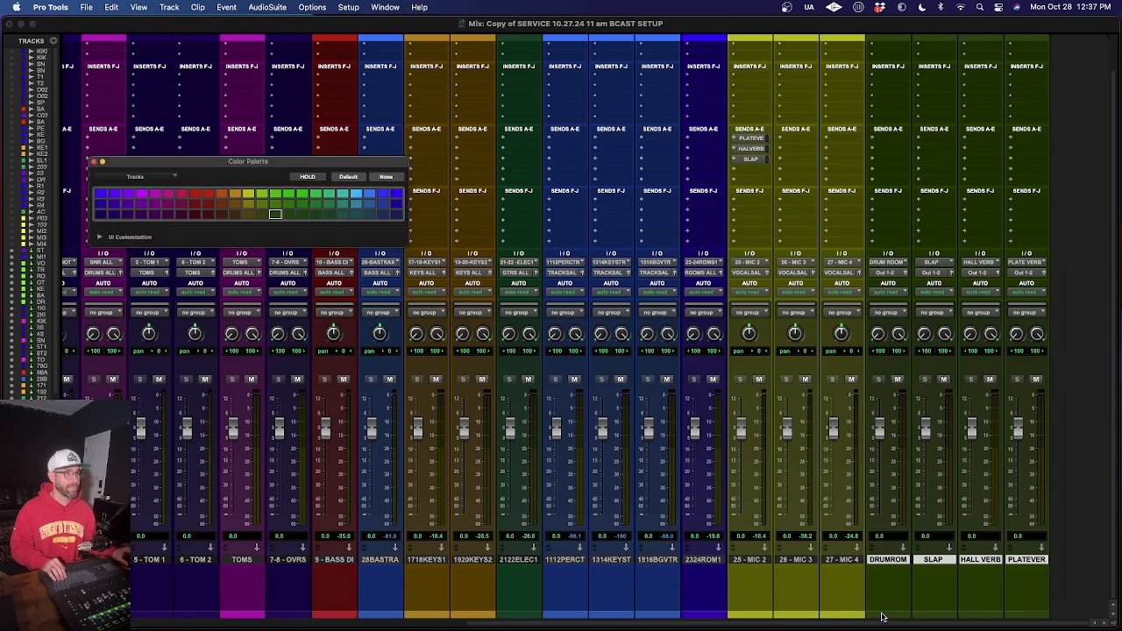
{"action": "left_click", "coordinate": [339, 194]}
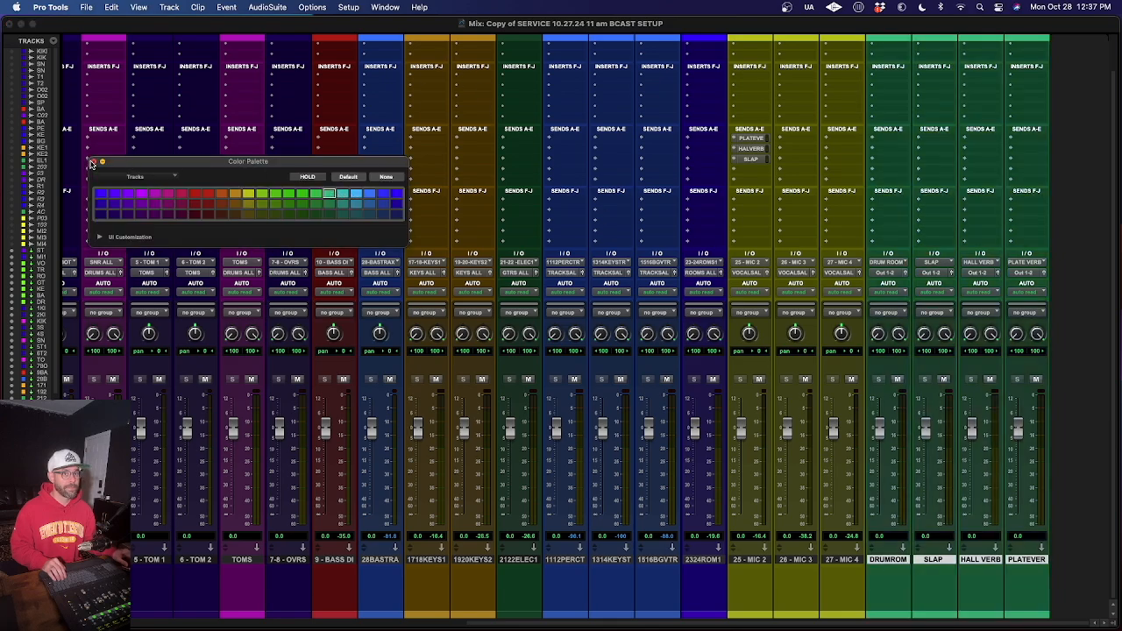
{"action": "left_click", "coordinate": [101, 162]}
Route the outputs of the four selected effect returns to a new stereo aux input named "FX ALL".
{"action": "left_click", "coordinate": [886, 272]}
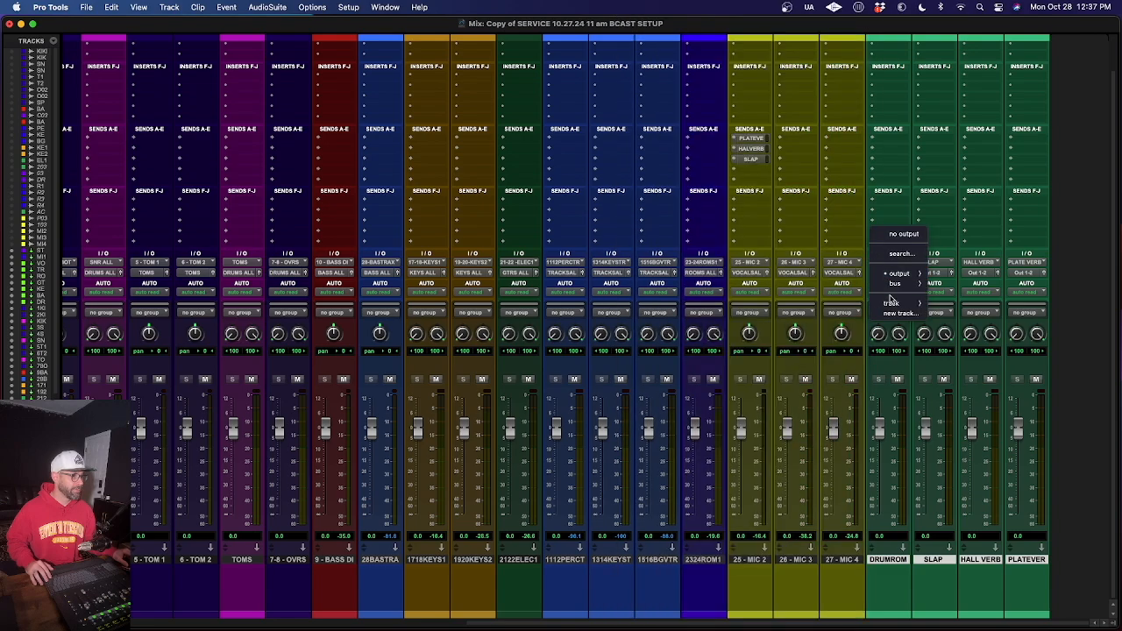
{"action": "left_click", "coordinate": [900, 313]}
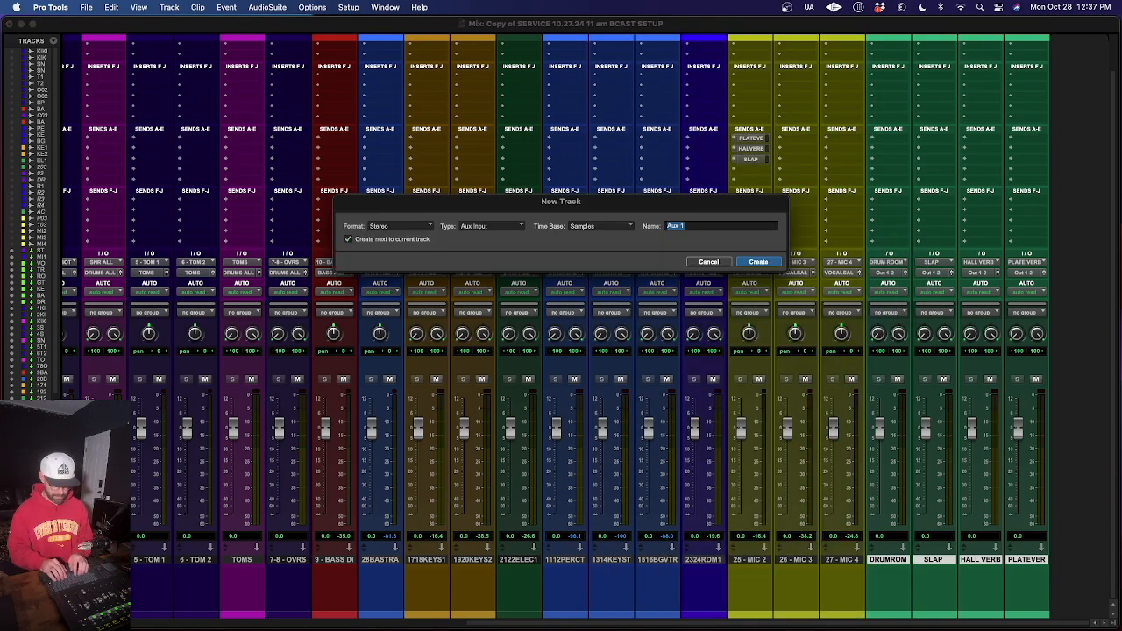
{"action": "type", "text": "FX ALL"}
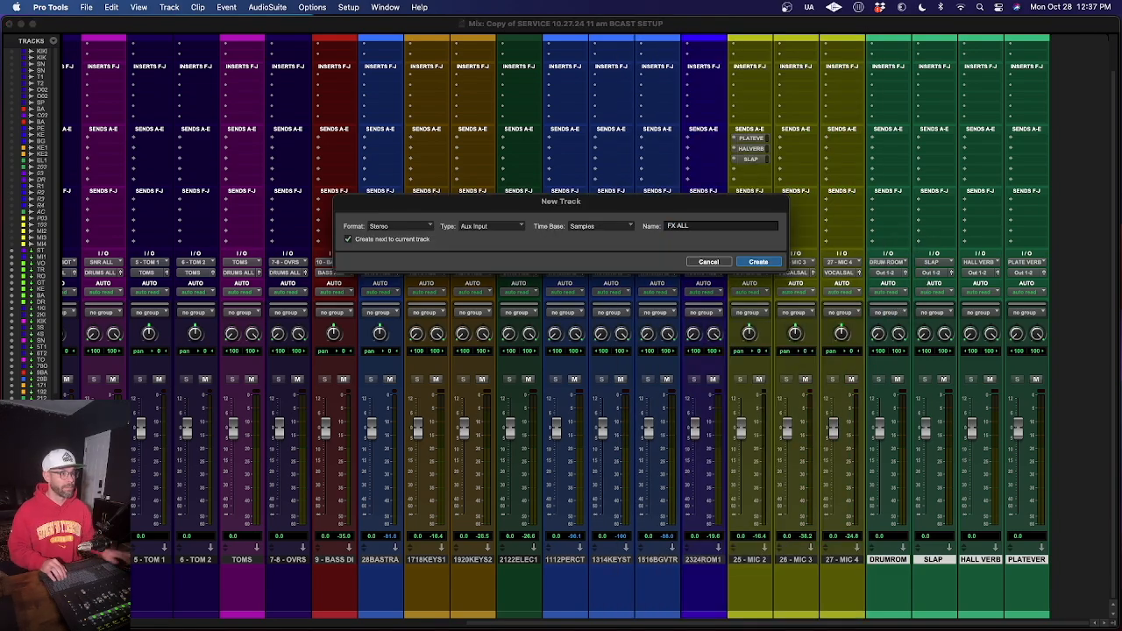
{"action": "key", "text": "Return"}
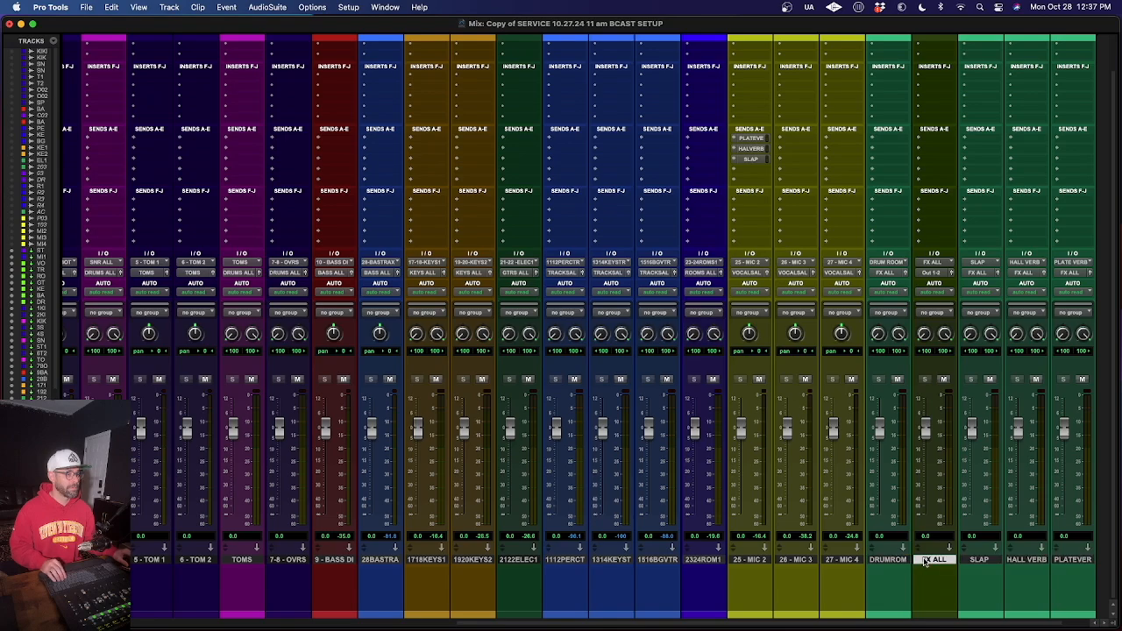
Place the FX ALL track between VOCALS ALL and TRACKS ALL and colour it bright green like the other submixes.
{"action": "left_click_drag", "start_coordinate": [924, 561], "coordinate": [223, 561]}
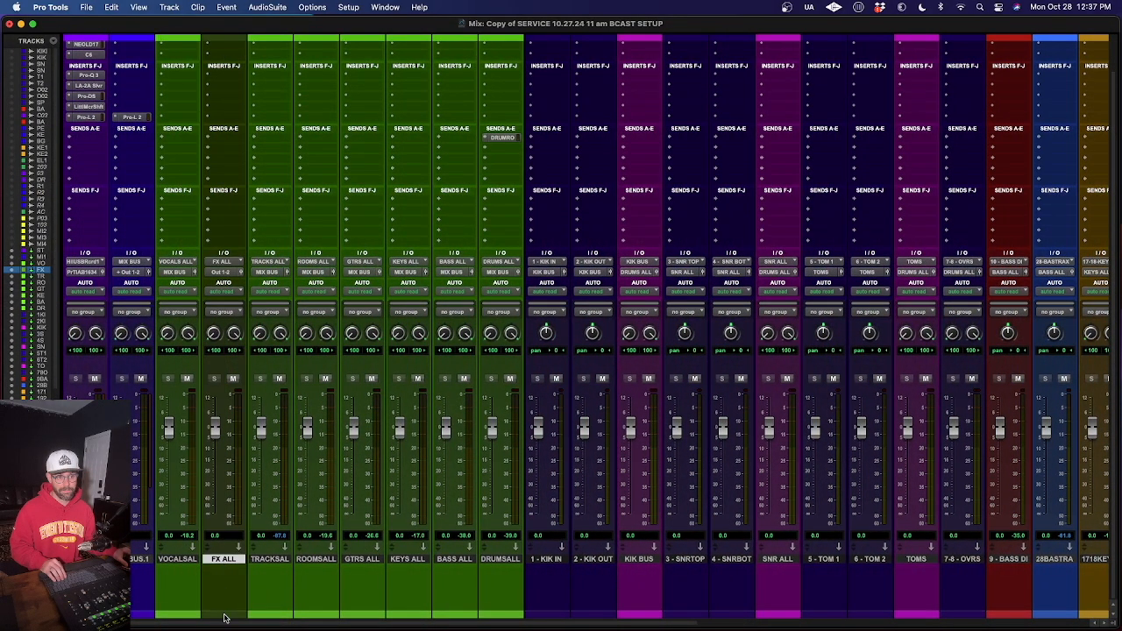
{"action": "double_click", "coordinate": [226, 618]}
{"action": "left_click", "coordinate": [275, 194]}
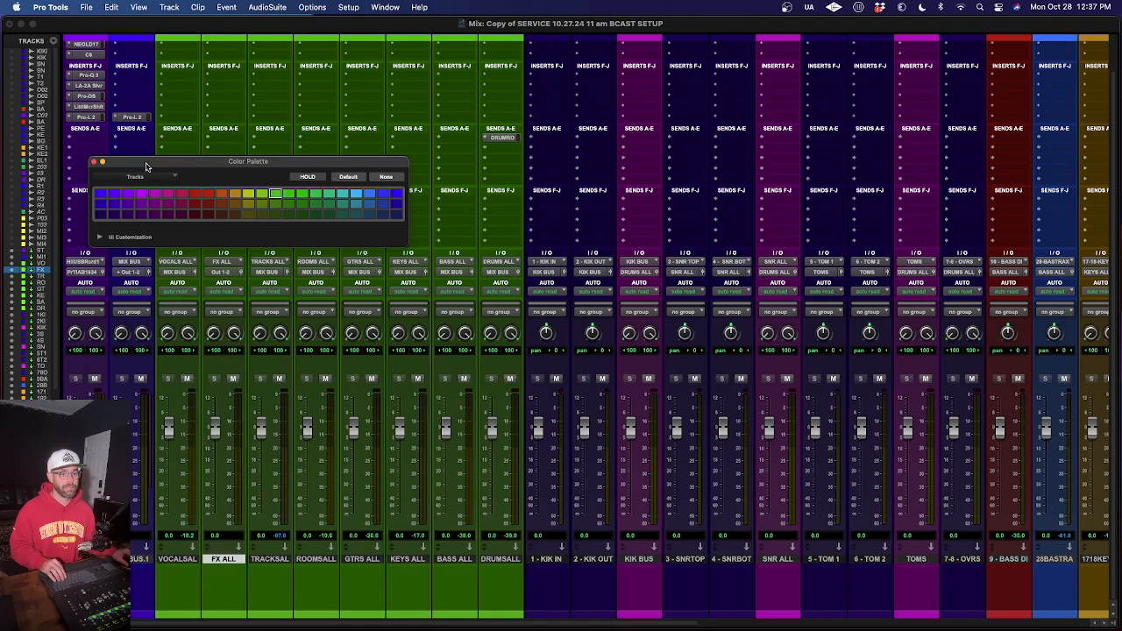
{"action": "left_click", "coordinate": [95, 164]}
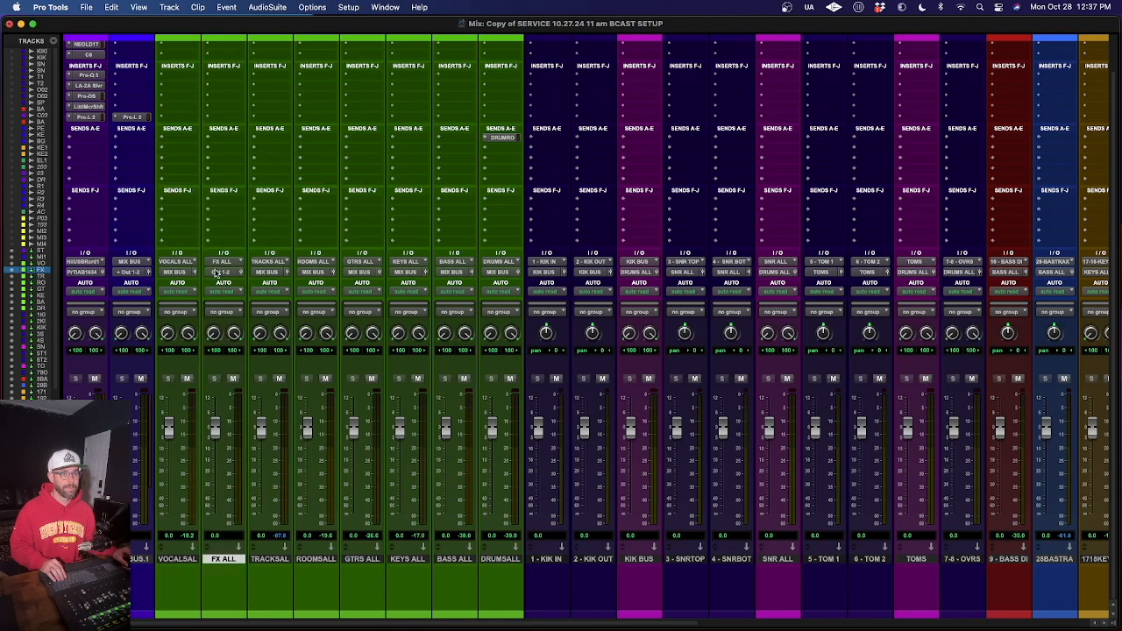
Route the output of the FX ALL track to MIX BUS.
{"action": "left_click", "coordinate": [219, 275]}
{"action": "type", "text": "mix"}
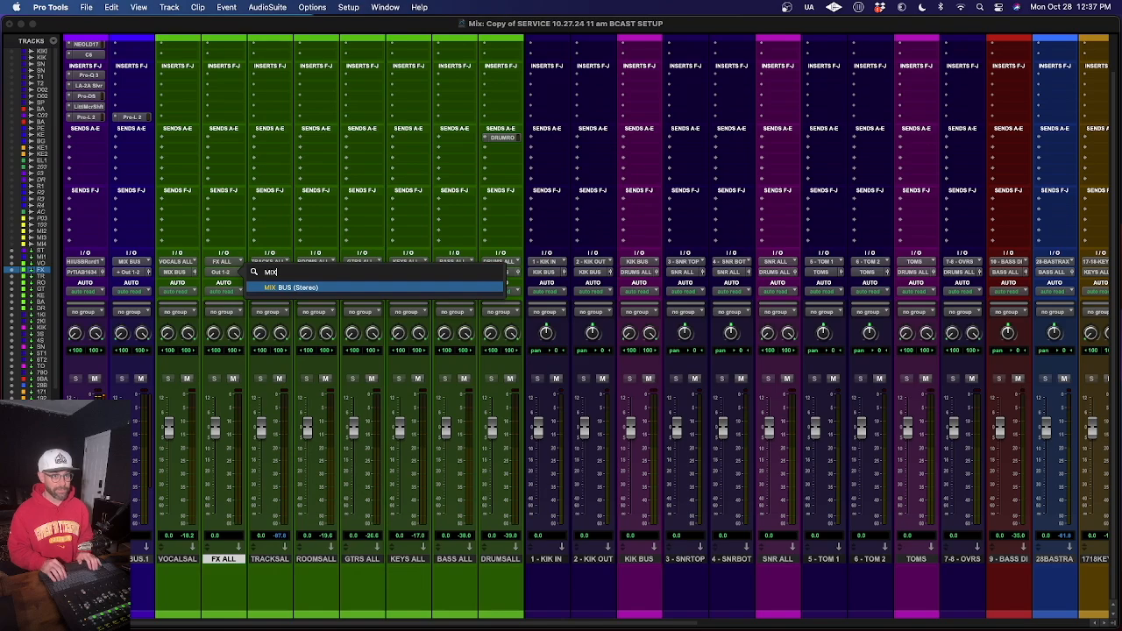
{"action": "key", "text": "Return"}
Add a second send on the DRUMS ALL track to a new stereo aux input named "DRUM PRLL".
{"action": "scroll", "coordinate": [602, 151], "scroll_direction": "right", "scroll_amount": 10}
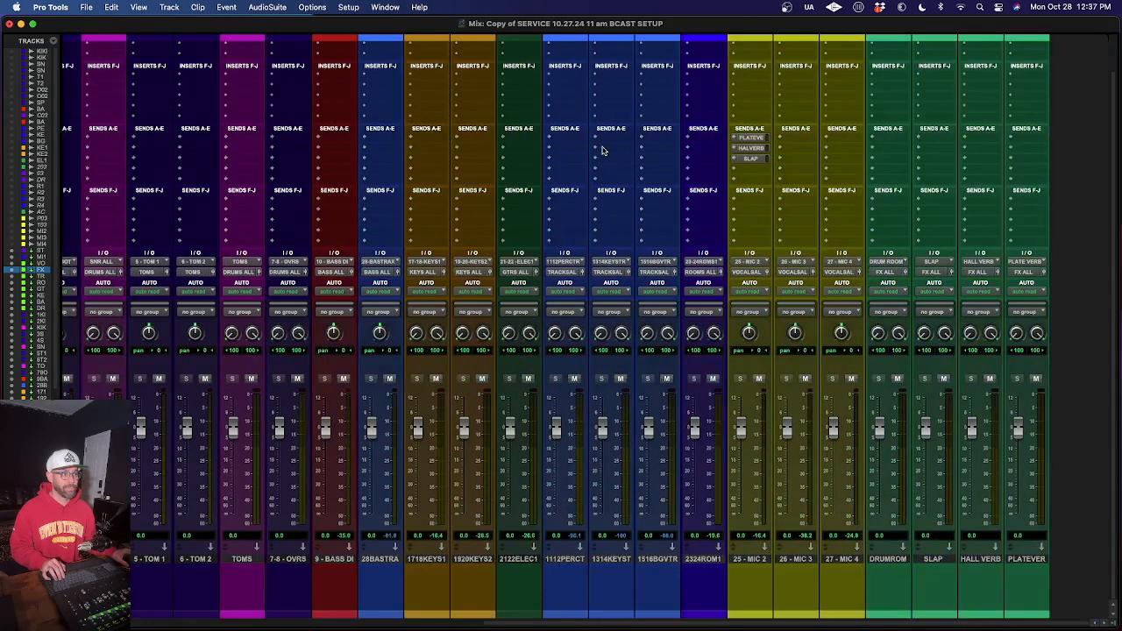
{"action": "scroll", "coordinate": [603, 151], "scroll_direction": "left", "scroll_amount": 10}
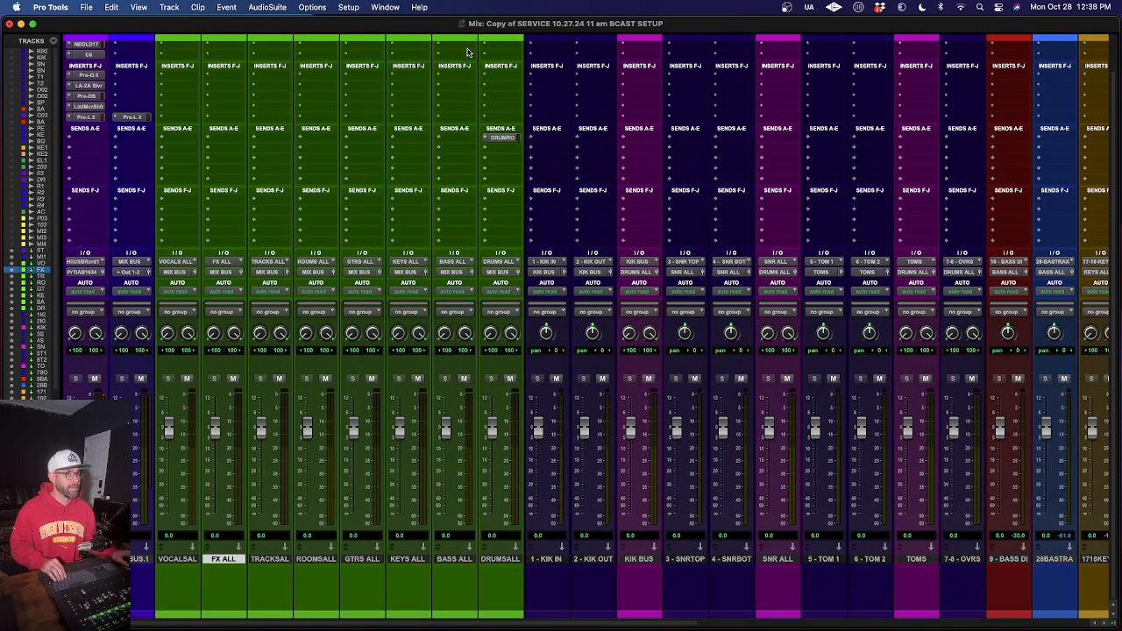
{"action": "left_click", "coordinate": [508, 150]}
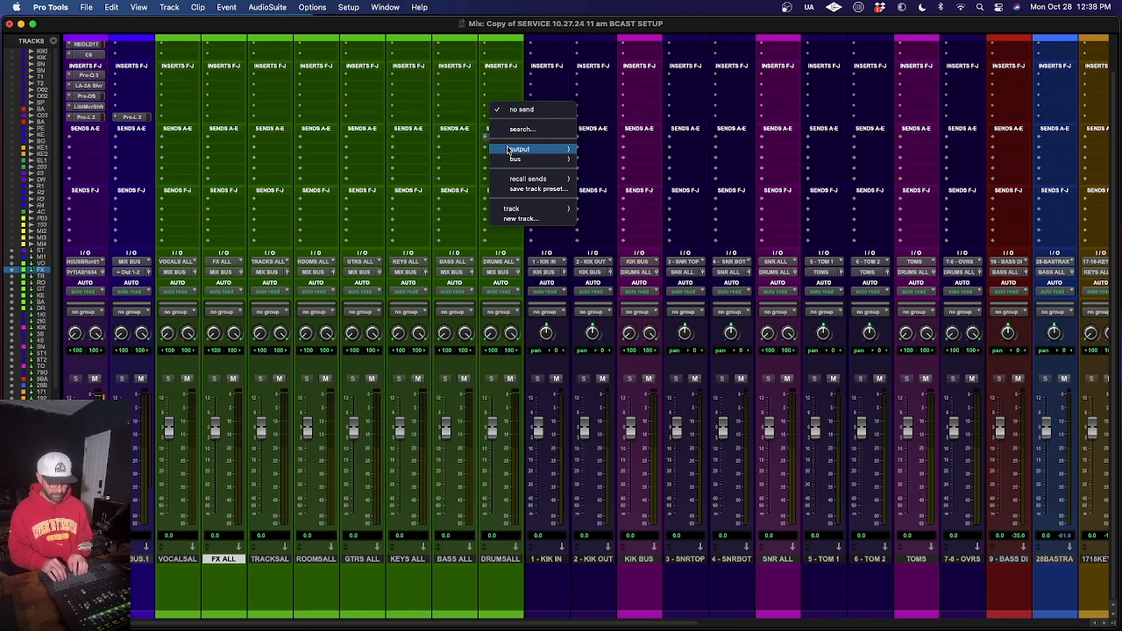
{"action": "left_click", "coordinate": [520, 218]}
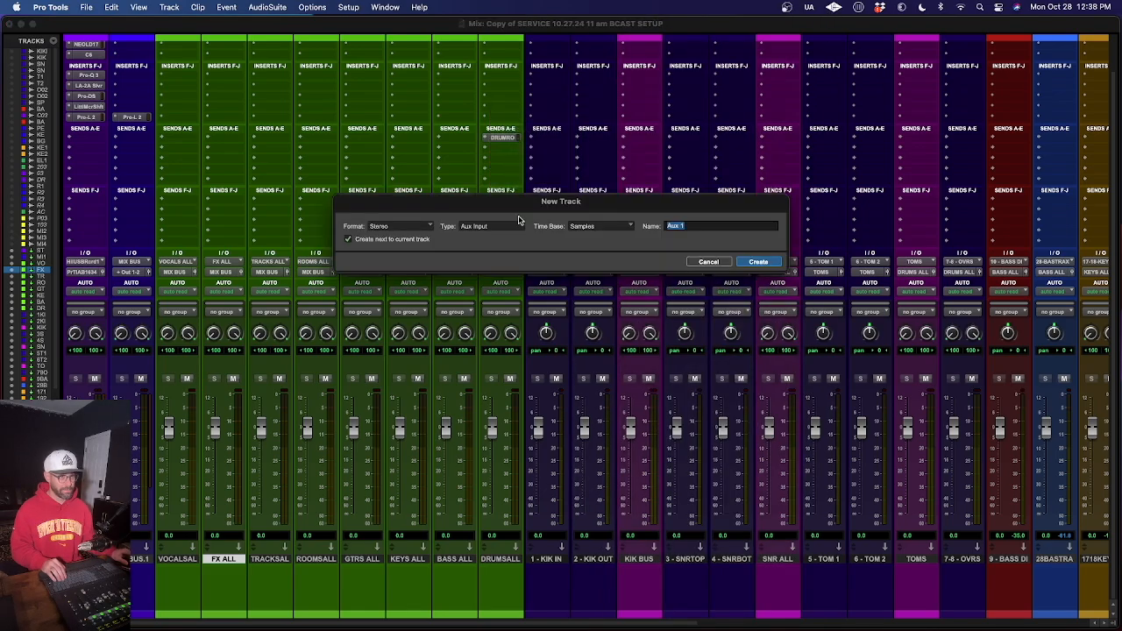
{"action": "type", "text": "DRUM"}
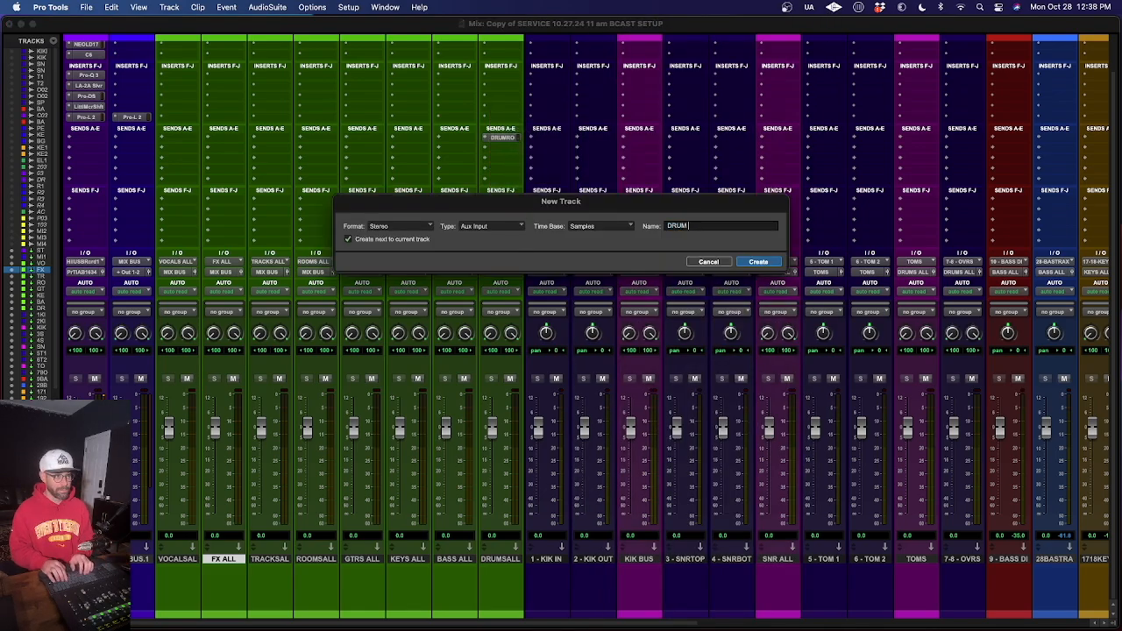
{"action": "type", "text": " PRLL"}
{"action": "key", "text": "Return"}
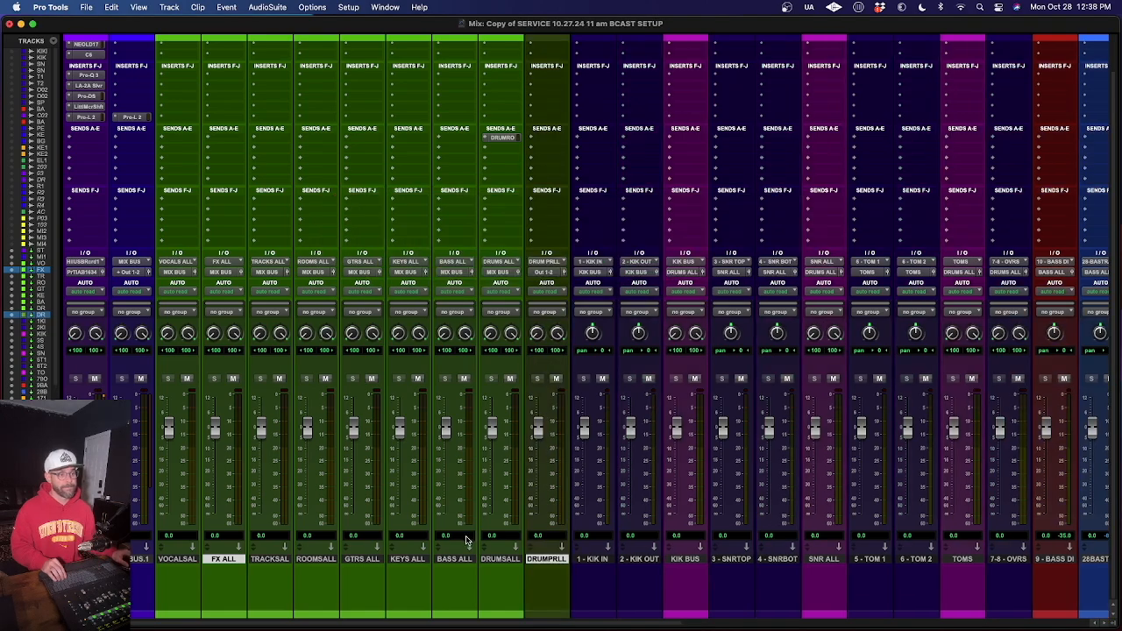
Place the DRUM PRLL track before DRUMS ALL, colour it dark olive-brown and close the send window.
{"action": "left_click_drag", "start_coordinate": [541, 558], "coordinate": [499, 561]}
{"action": "double_click", "coordinate": [508, 614]}
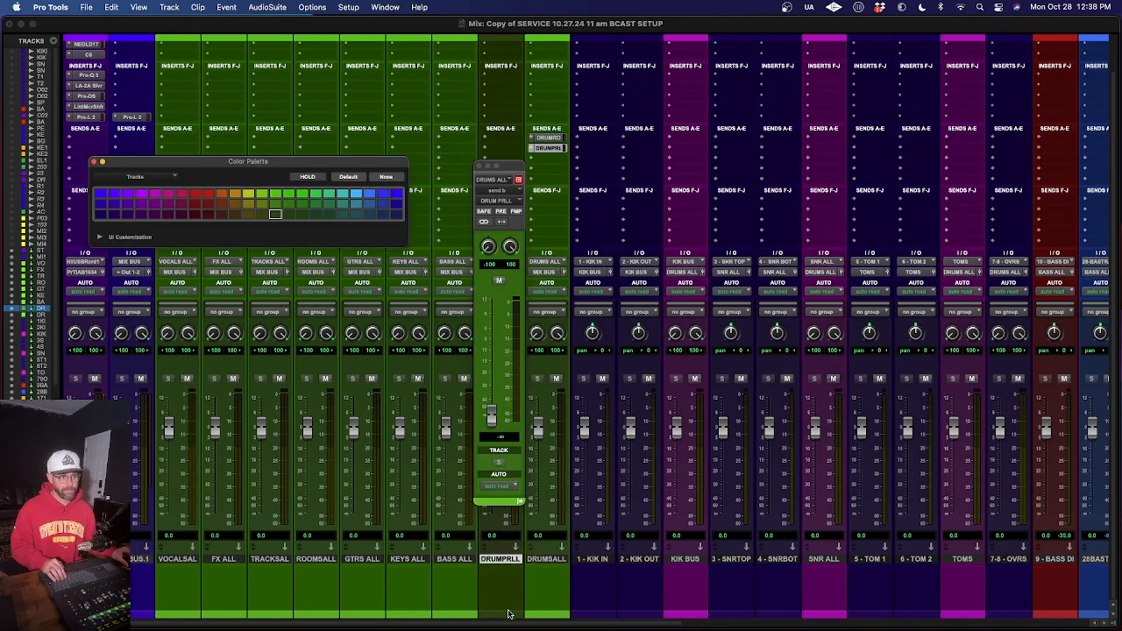
{"action": "left_click", "coordinate": [234, 217]}
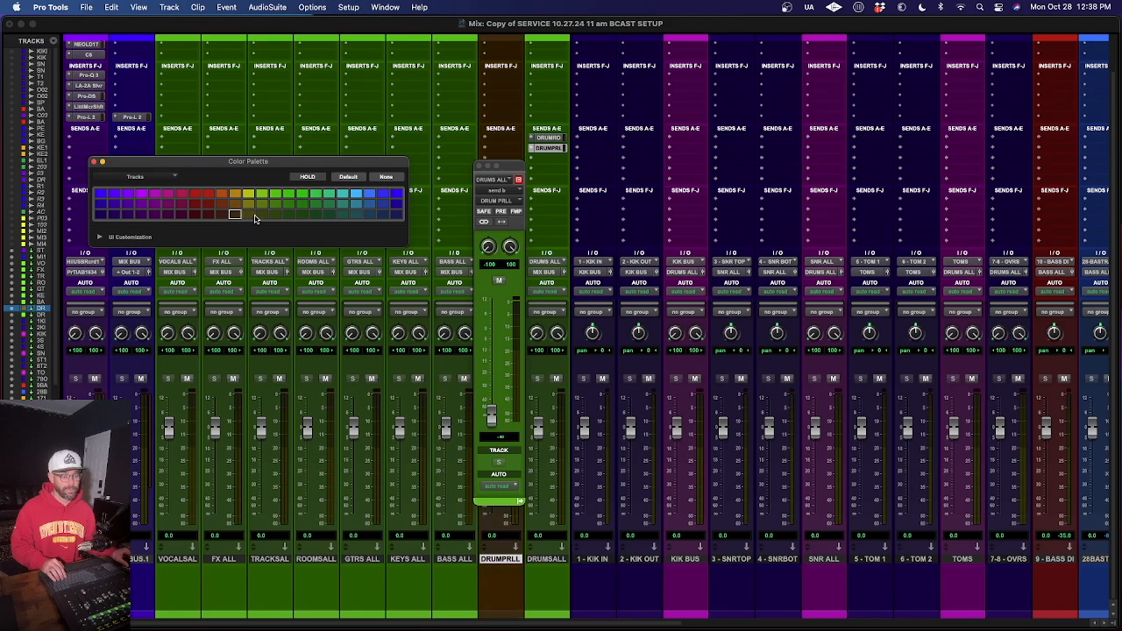
{"action": "left_click", "coordinate": [255, 219]}
{"action": "left_click", "coordinate": [94, 161]}
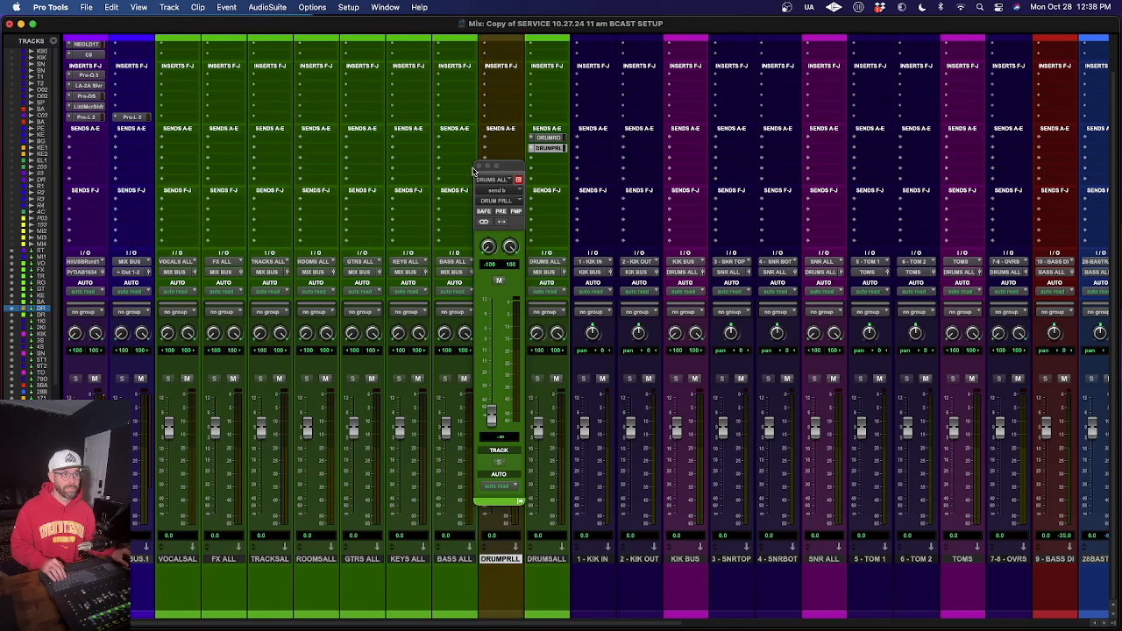
{"action": "left_click", "coordinate": [477, 166]}
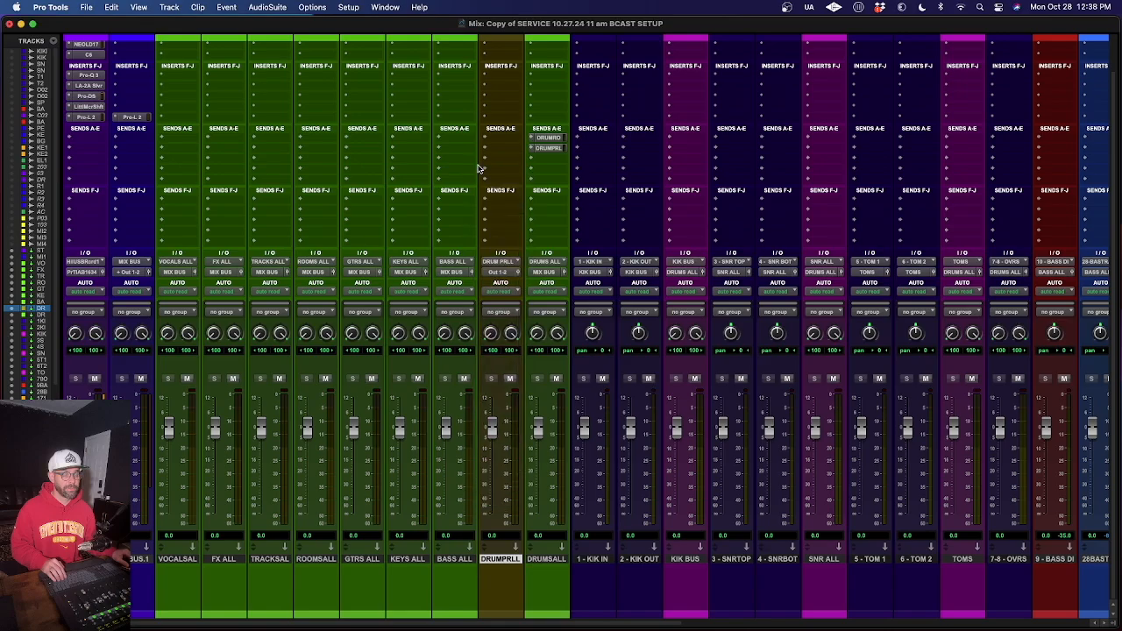
Route the output of the DRUM PRLL track to MIX BUS.
{"action": "left_click", "coordinate": [501, 272]}
{"action": "type", "text": "MIX"}
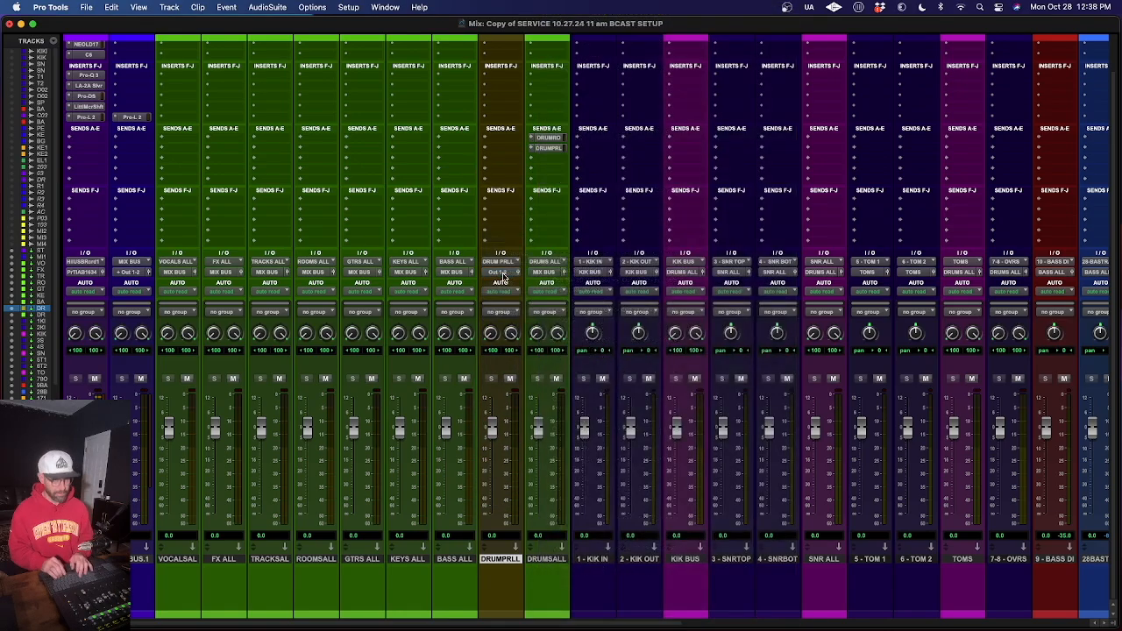
{"action": "key", "text": "Return"}
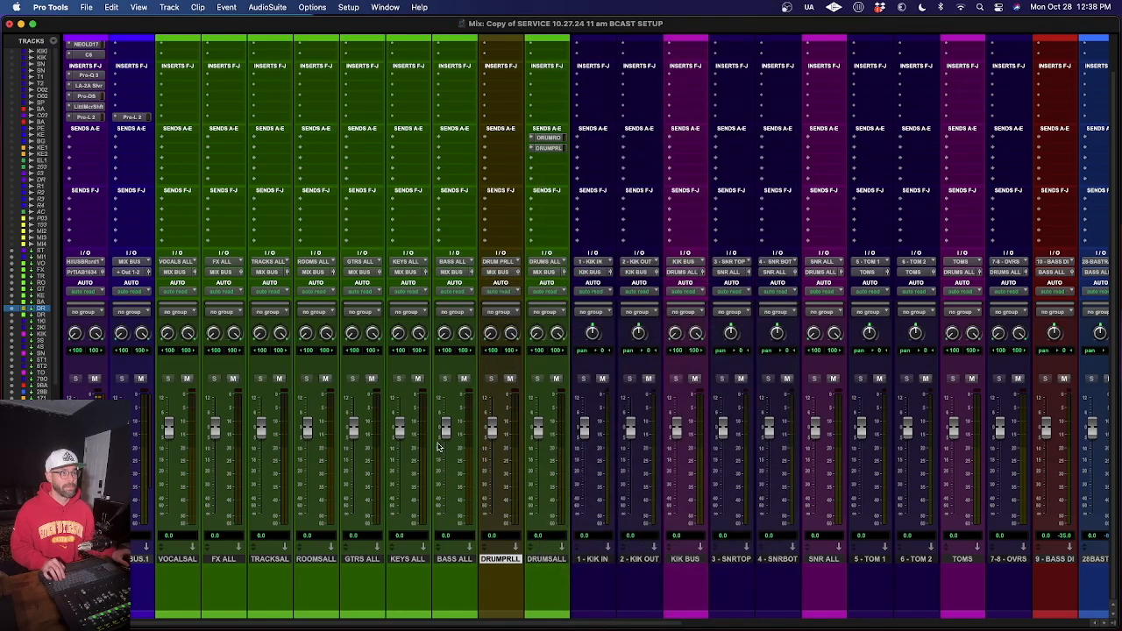
Add a first send on the SNR ALL track to a new stereo aux input named "SNR ROOM" and close the send window.
{"action": "scroll", "coordinate": [439, 447], "scroll_direction": "right", "scroll_amount": 5}
{"action": "scroll", "coordinate": [439, 447], "scroll_direction": "right", "scroll_amount": 3}
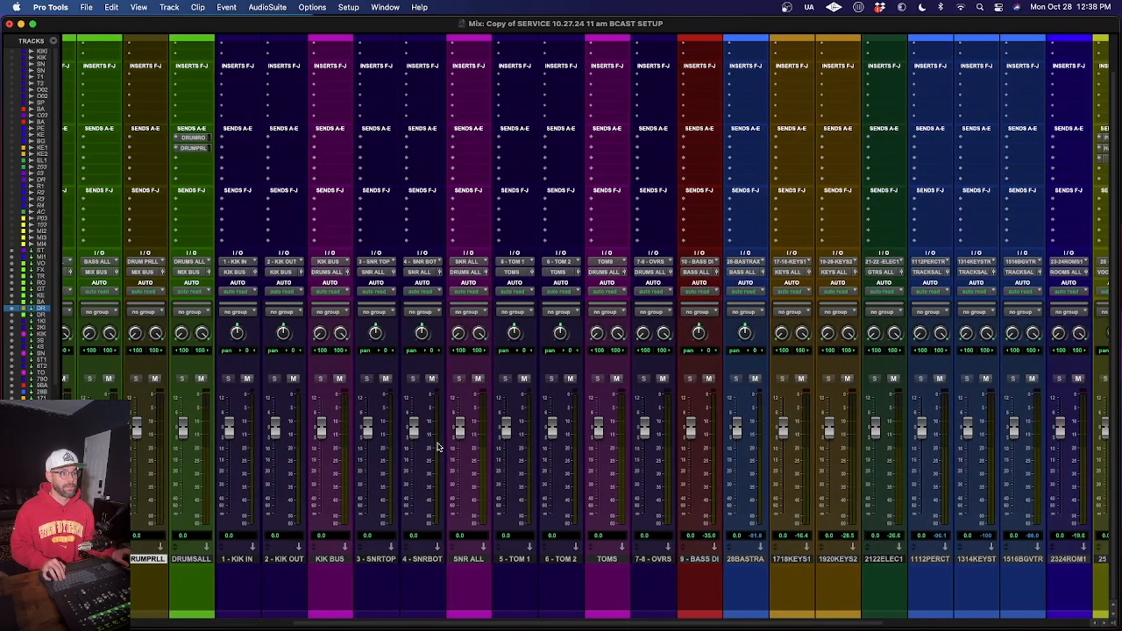
{"action": "left_click", "coordinate": [462, 138]}
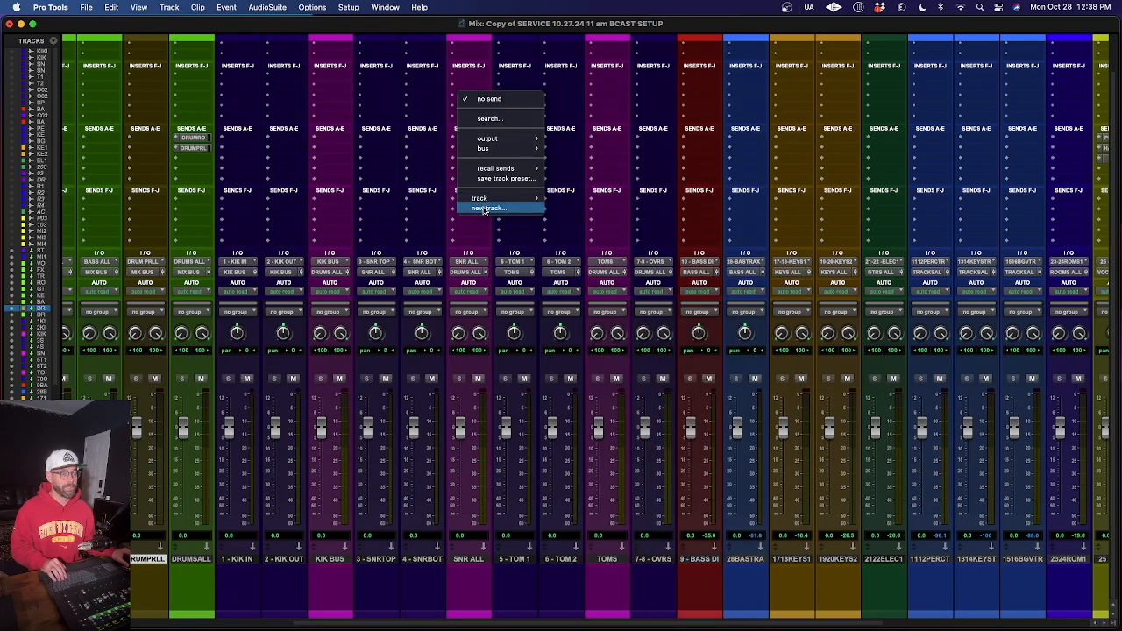
{"action": "left_click", "coordinate": [484, 211]}
{"action": "type", "text": "SNR ROOM"}
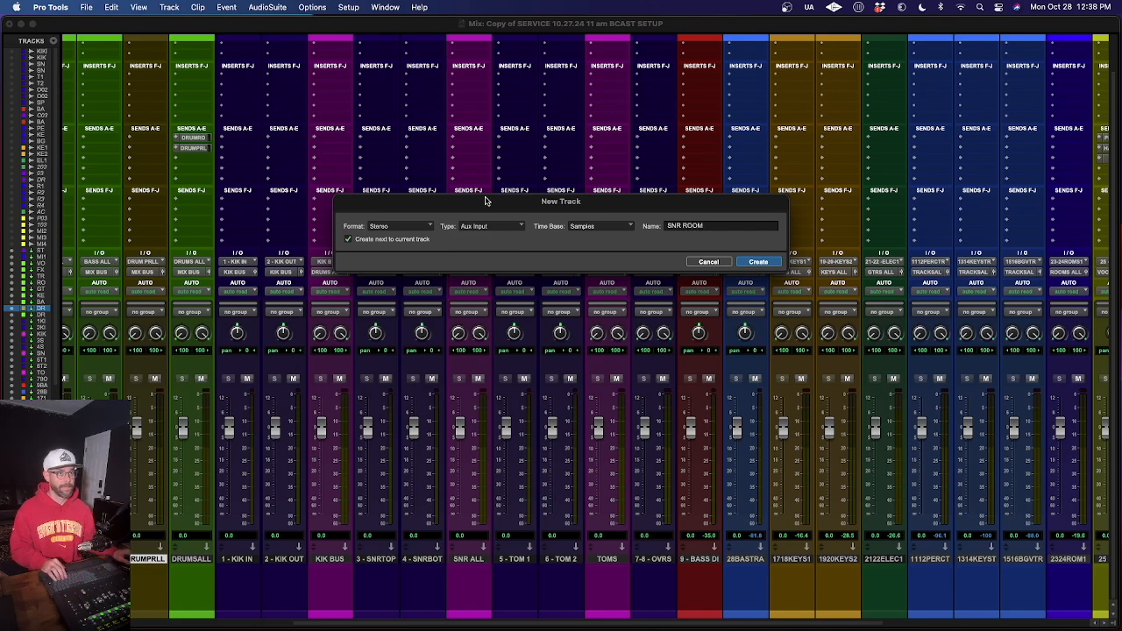
{"action": "key", "text": "Return"}
{"action": "left_click", "coordinate": [481, 167]}
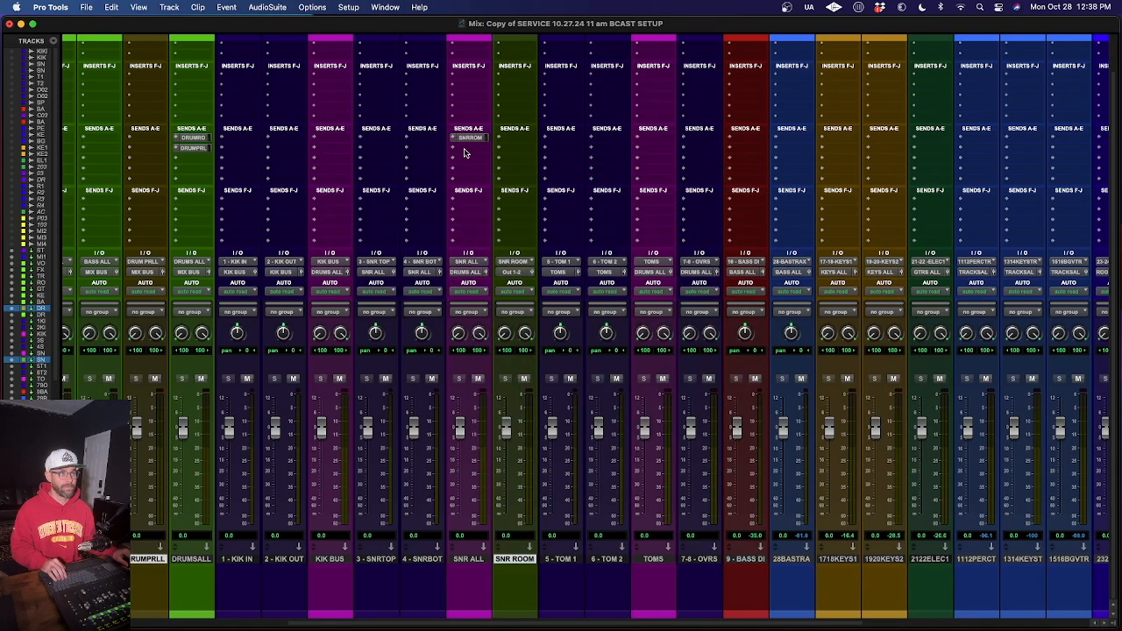
Add a second send on SNR ALL to a new stereo aux input named "SNR PLATE" and close the send window.
{"action": "left_click", "coordinate": [465, 151]}
{"action": "key", "text": "Escape"}
{"action": "left_click", "coordinate": [465, 151]}
{"action": "type", "text": "SNR"}
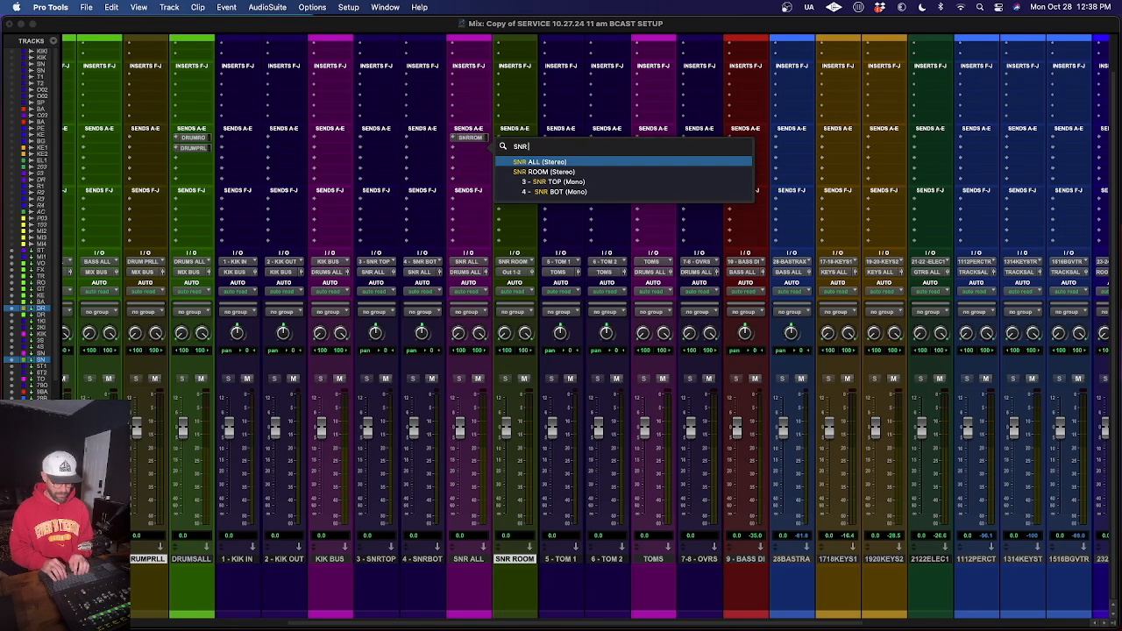
{"action": "type", "text": " PLATE"}
{"action": "key", "text": "Return"}
{"action": "left_click", "coordinate": [476, 167]}
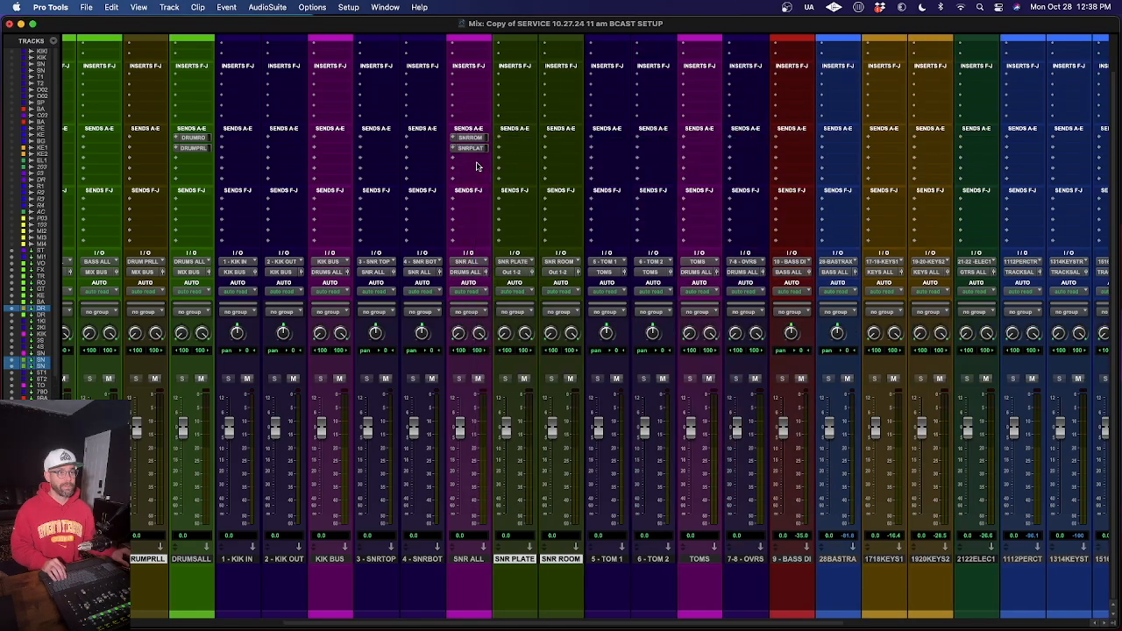
Add a third send on SNR ALL to a new stereo aux input named "SNR PRLL".
{"action": "left_click", "coordinate": [477, 160]}
{"action": "type", "text": "new"}
{"action": "key", "text": "Return"}
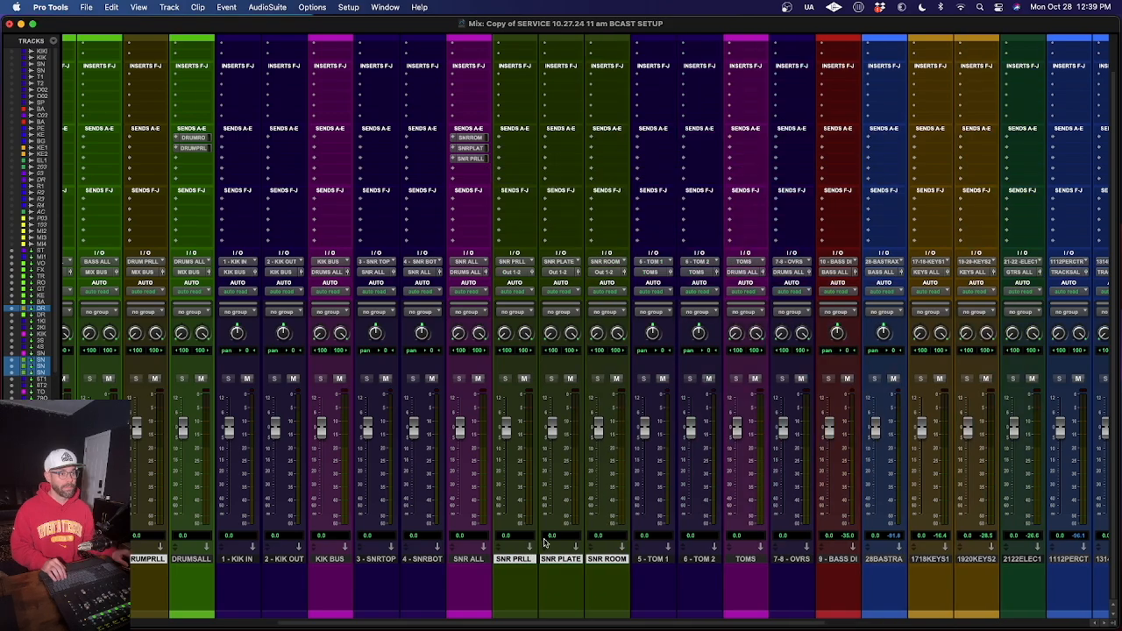
Route the selected DRUM PRLL, SNR PRLL, SNR PLATE and SNR ROOM outputs to FX ALL, and remove DRUM PRLL from the selection.
{"action": "left_click", "coordinate": [516, 272]}
{"action": "mouse_move", "coordinate": [517, 275]}
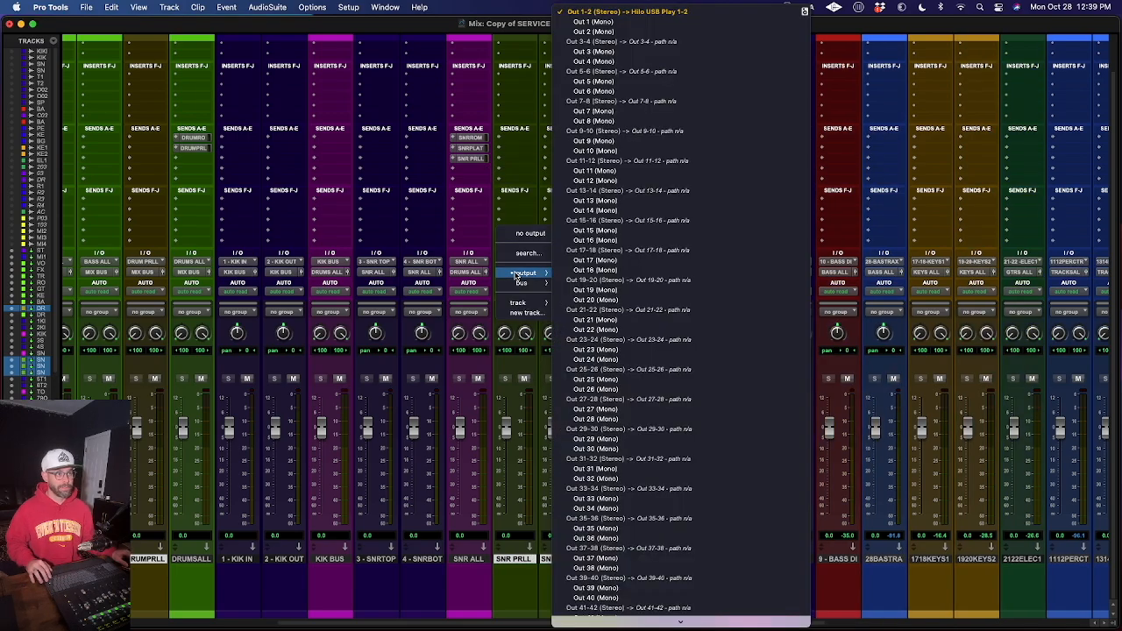
{"action": "type", "text": "fx"}
{"action": "key", "text": "Return"}
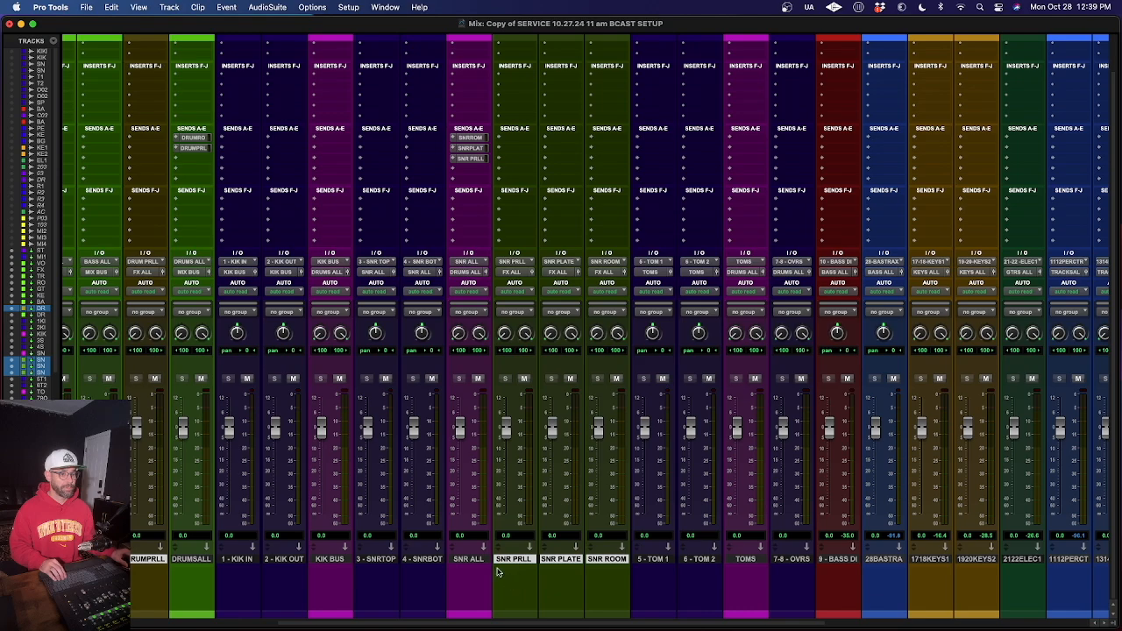
{"action": "left_click", "coordinate": [147, 561], "text": "super"}
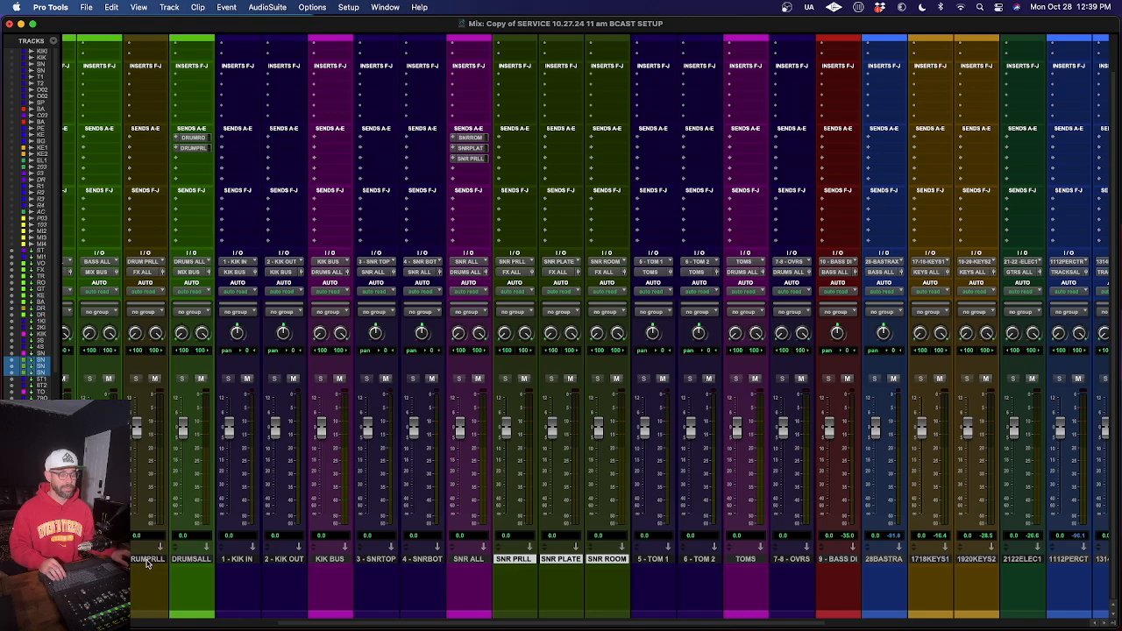
Select only the DRUM PRLL track and route its output to MIX BUS.
{"action": "left_click", "coordinate": [147, 561]}
{"action": "left_click", "coordinate": [140, 274]}
{"action": "type", "text": "mix"}
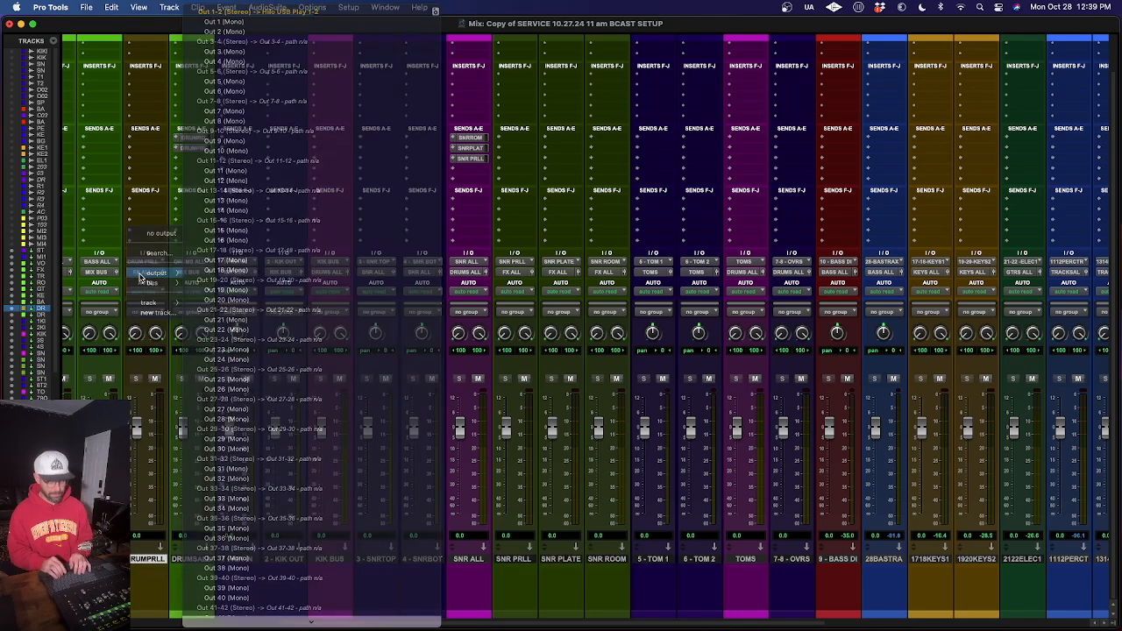
{"action": "key", "text": "Return"}
{"action": "scroll", "coordinate": [203, 204], "scroll_direction": "left", "scroll_amount": 5}
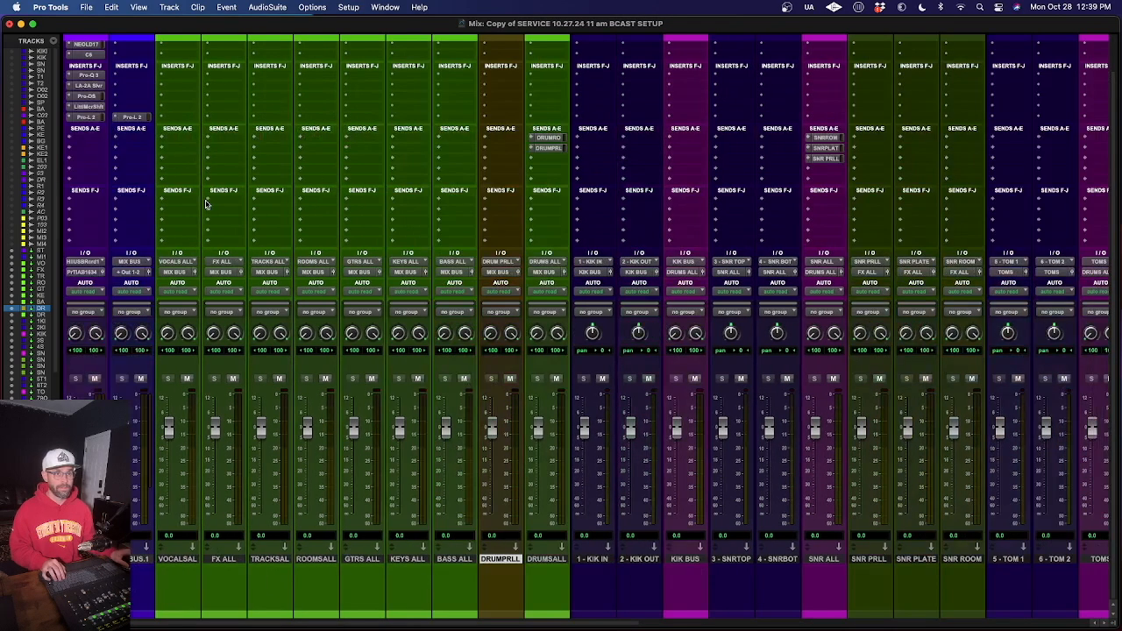
Colour the SNR PRLL, SNR PLATE and SNR ROOM tracks bright teal green and close the colour palette.
{"action": "scroll", "coordinate": [707, 515], "scroll_direction": "right", "scroll_amount": 3}
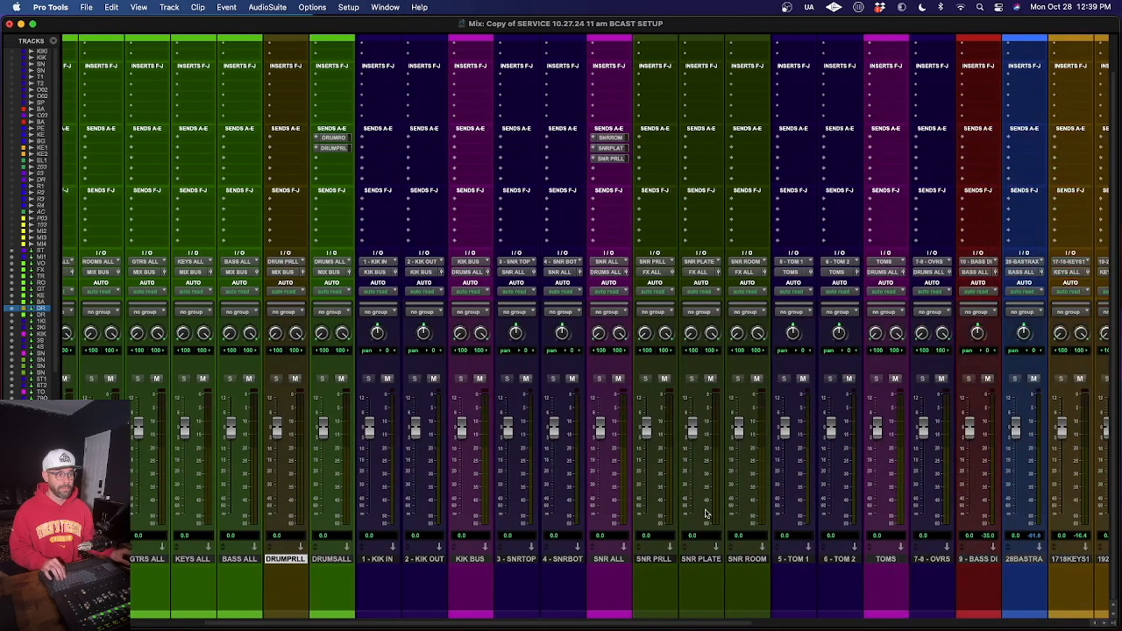
{"action": "left_click", "coordinate": [645, 561]}
{"action": "left_click", "coordinate": [731, 561], "text": "shift"}
{"action": "double_click", "coordinate": [728, 617]}
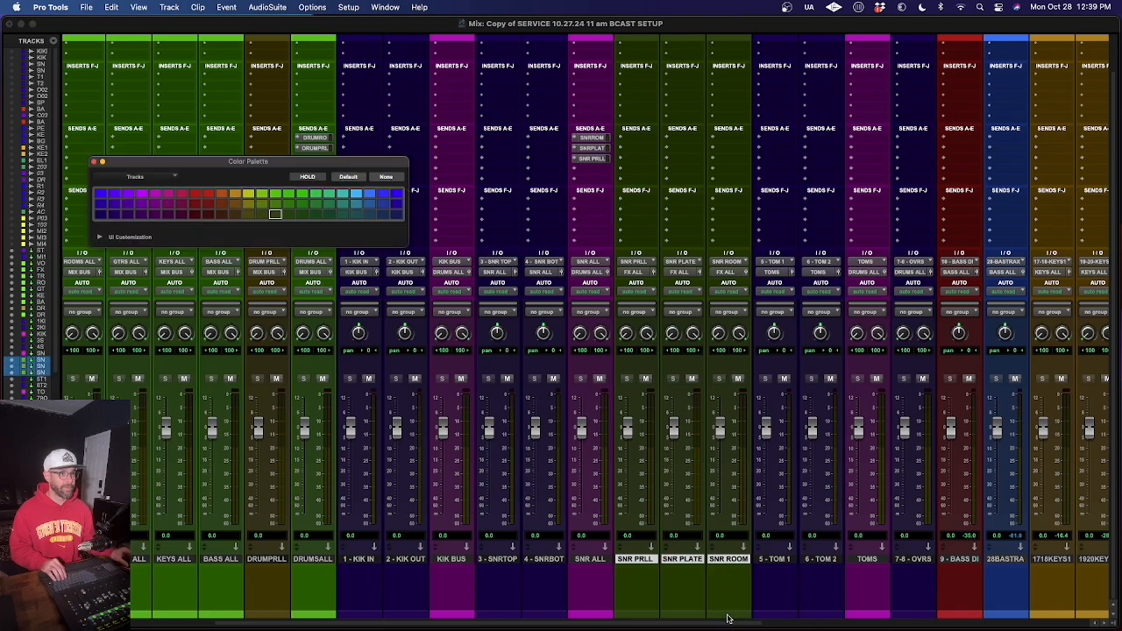
{"action": "left_click", "coordinate": [329, 195]}
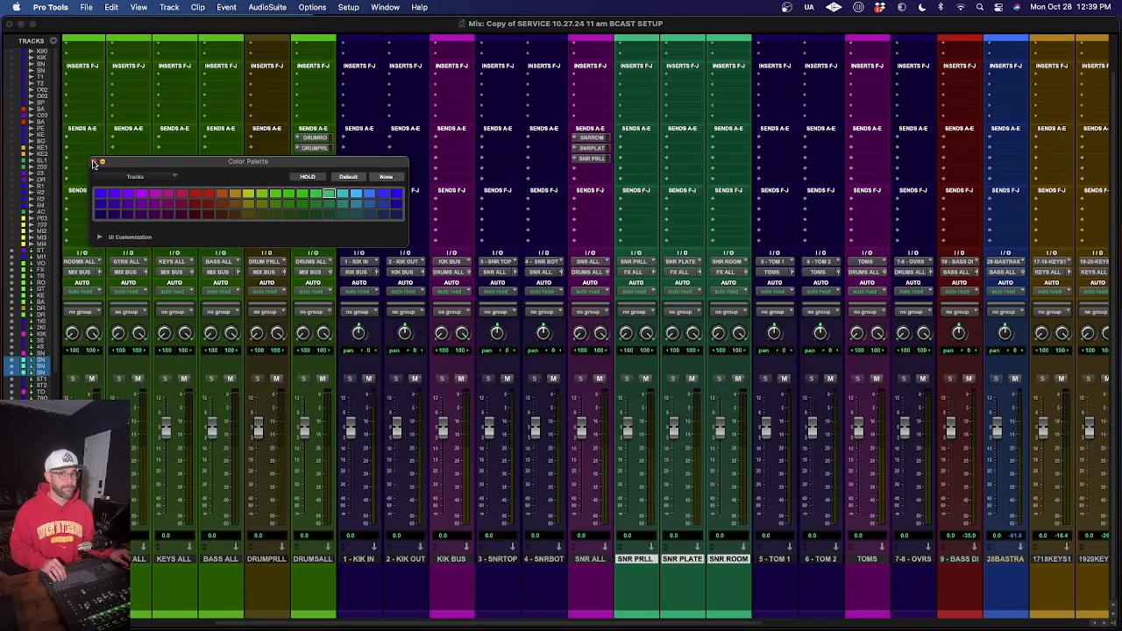
{"action": "left_click", "coordinate": [99, 163]}
{"action": "scroll", "coordinate": [619, 311], "scroll_direction": "right", "scroll_amount": 10}
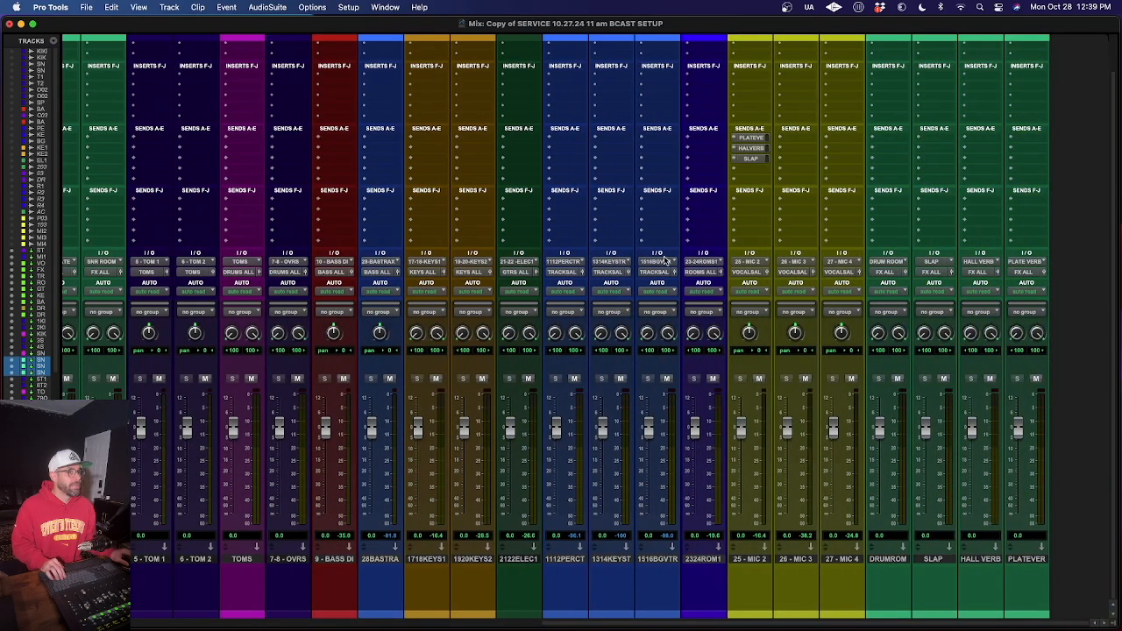
{"action": "scroll", "coordinate": [664, 260], "scroll_direction": "left", "scroll_amount": 10}
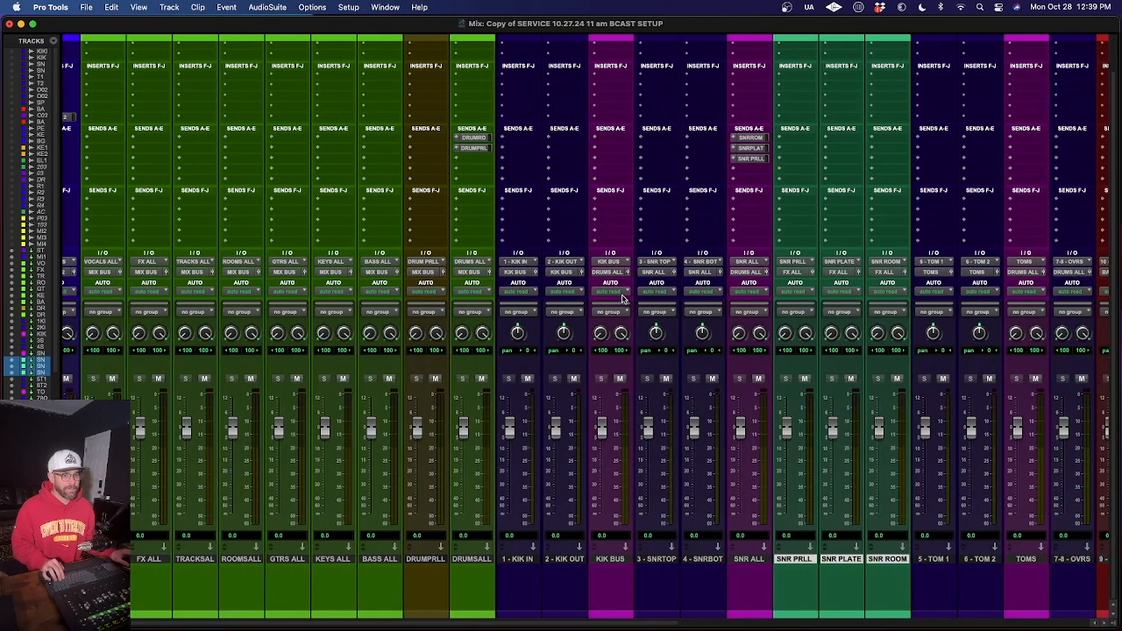
{"action": "scroll", "coordinate": [622, 298], "scroll_direction": "left", "scroll_amount": 3}
{"action": "scroll", "coordinate": [711, 461], "scroll_direction": "right", "scroll_amount": 4}
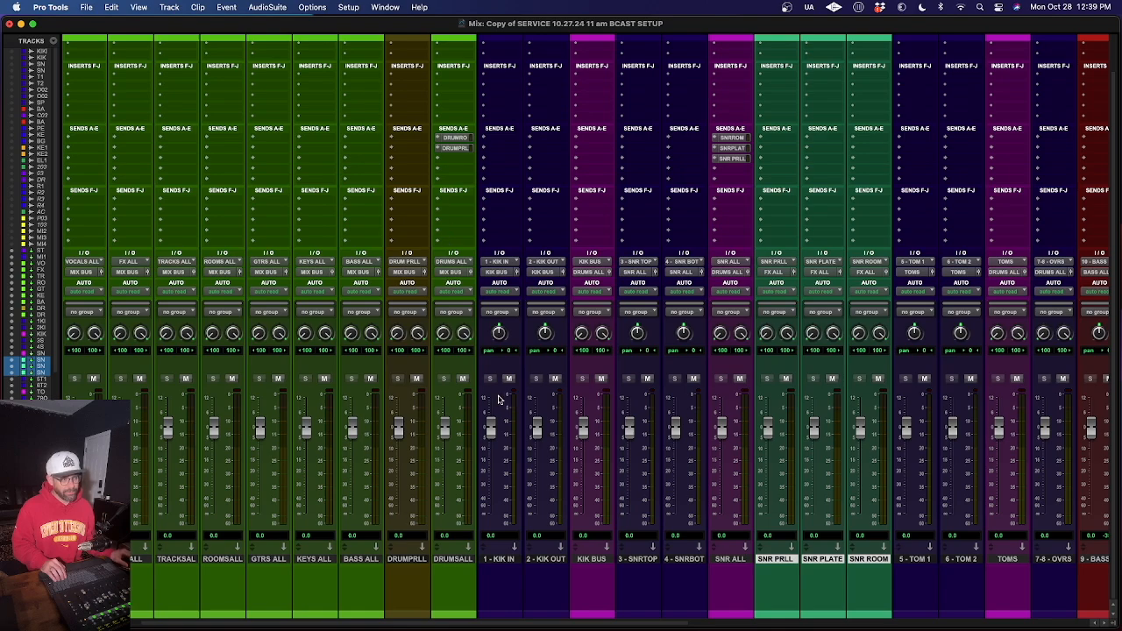
Play the session from several positions on the Edit window timeline to find a section with the full band.
{"action": "key", "text": "super+equal"}
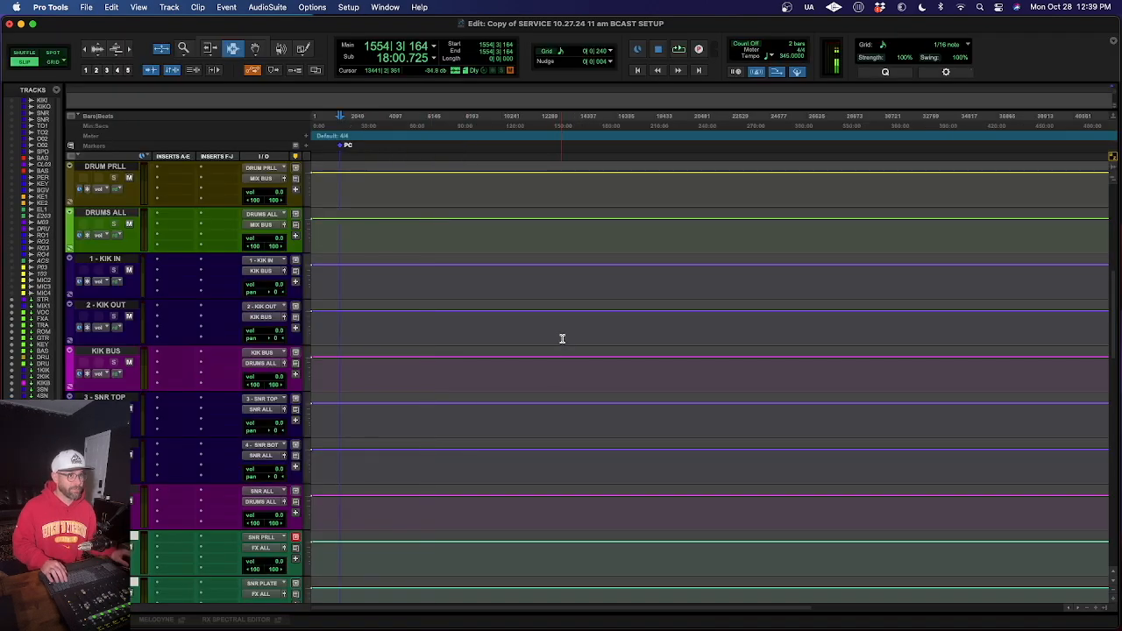
{"action": "scroll", "coordinate": [562, 338], "scroll_direction": "up", "scroll_amount": 10}
{"action": "left_click", "coordinate": [421, 202]}
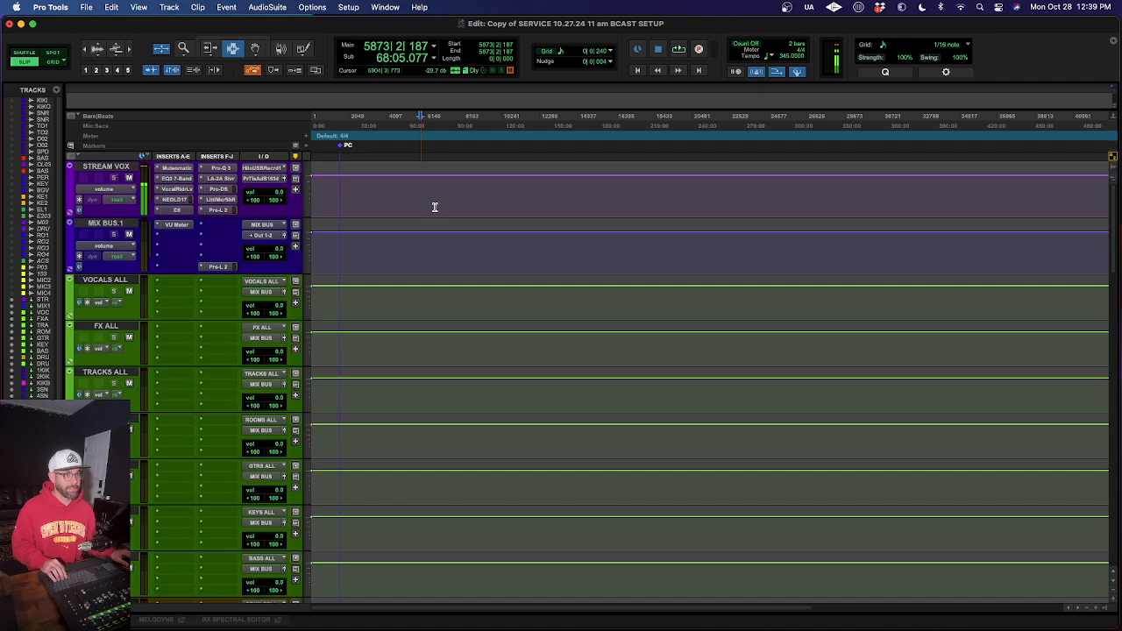
{"action": "key", "text": "super+equal"}
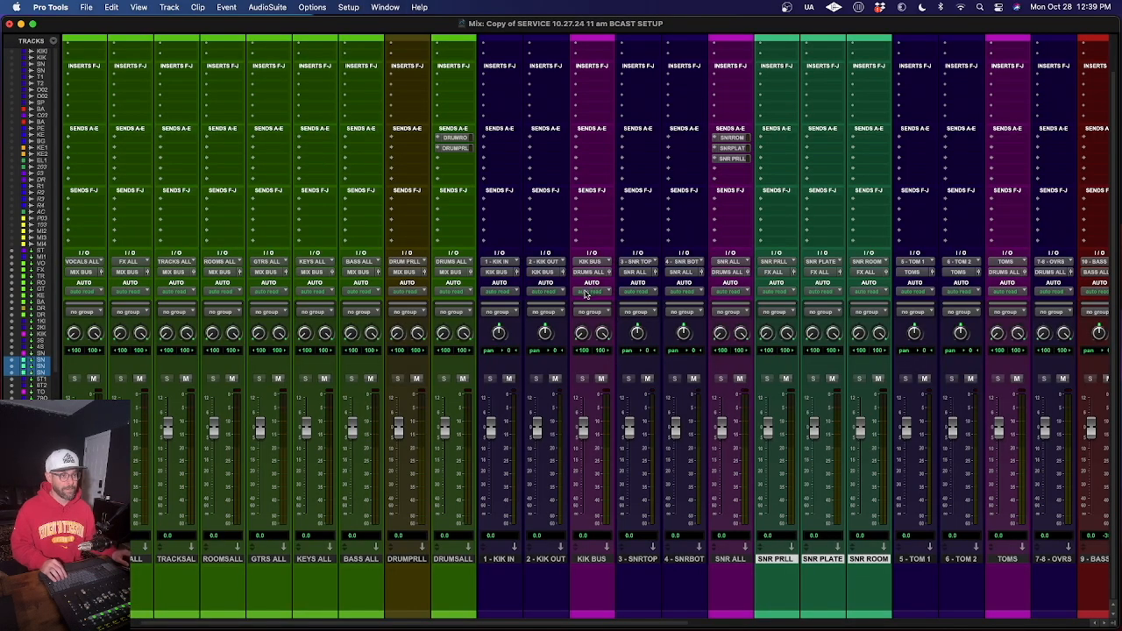
{"action": "key", "text": "super+equal"}
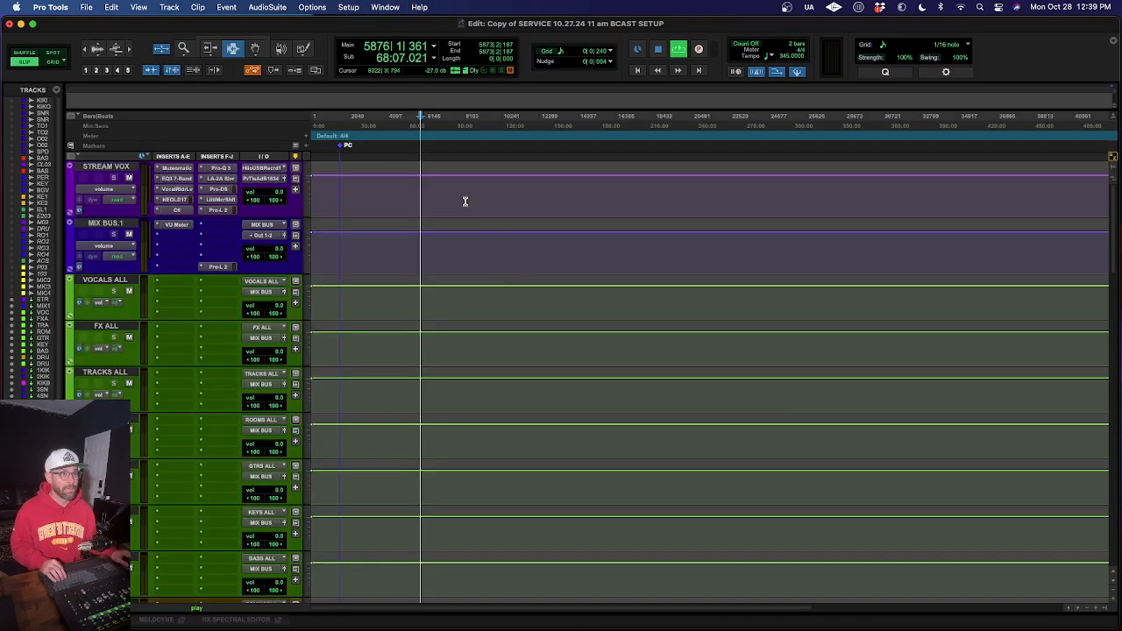
{"action": "left_click", "coordinate": [366, 197]}
{"action": "key", "text": "space"}
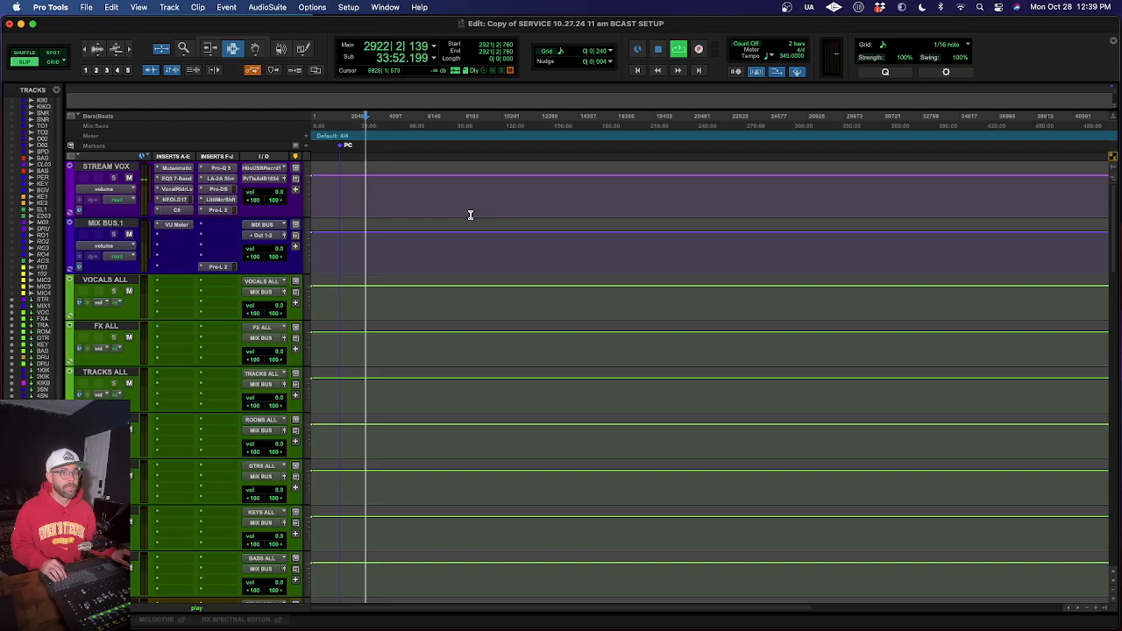
{"action": "left_click", "coordinate": [350, 197]}
{"action": "key", "text": "space"}
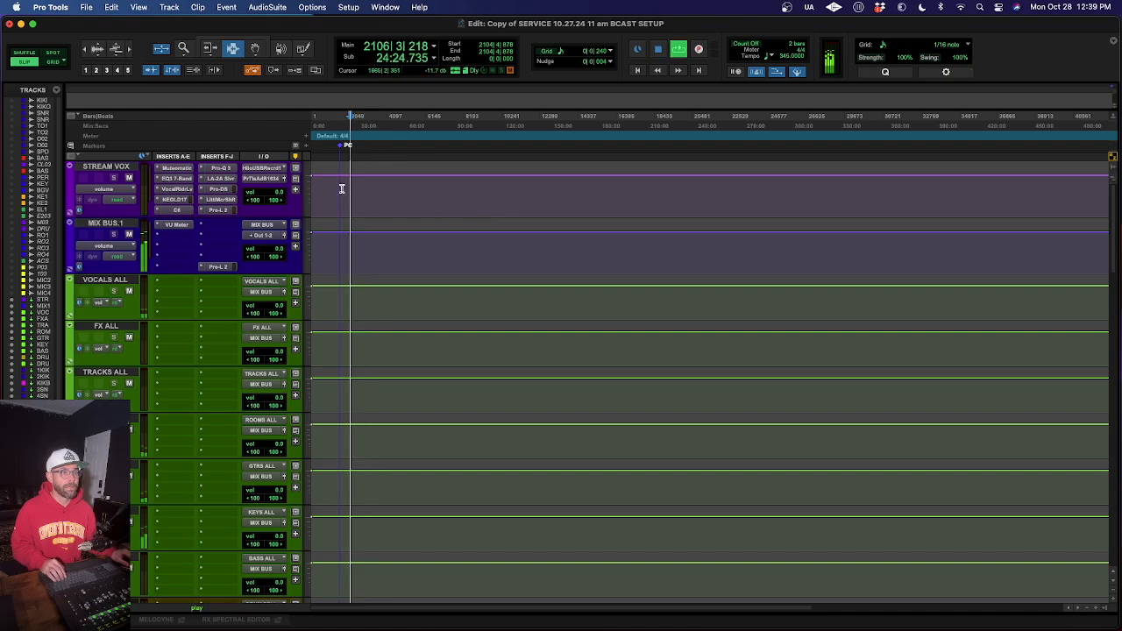
Zoom in on the timeline around the PC marker, play from just after it and show the drum track meters in the Mix window.
{"action": "key", "text": "t"}
{"action": "key", "text": "t"}
{"action": "key", "text": "t"}
{"action": "key", "text": "t"}
{"action": "key", "text": "space"}
{"action": "left_click", "coordinate": [553, 195]}
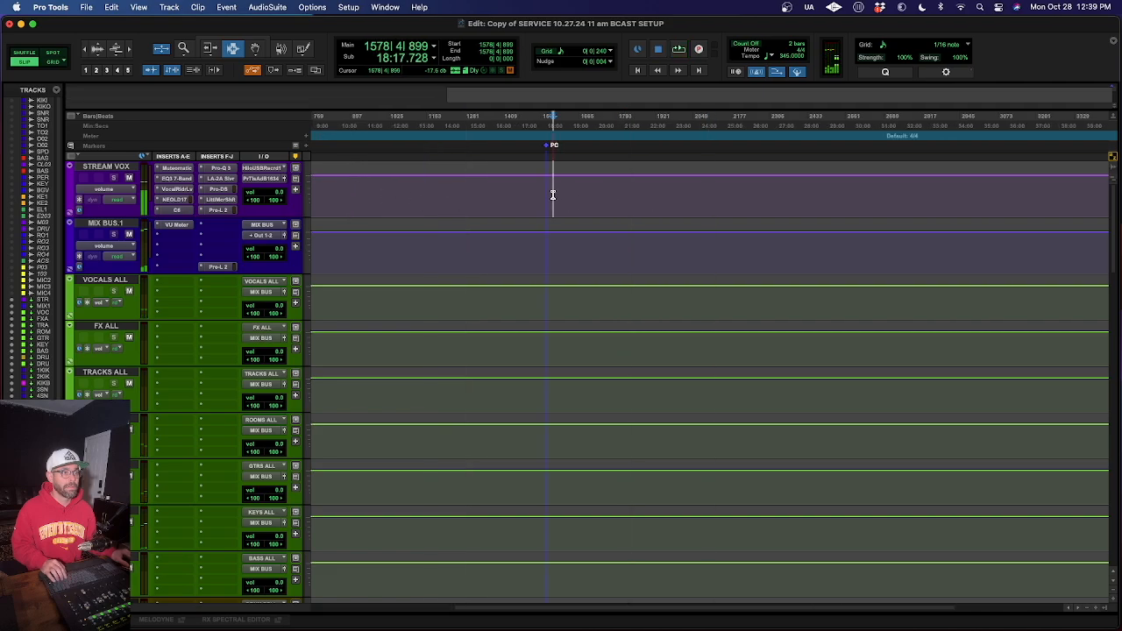
{"action": "left_click", "coordinate": [569, 191]}
{"action": "key", "text": "space"}
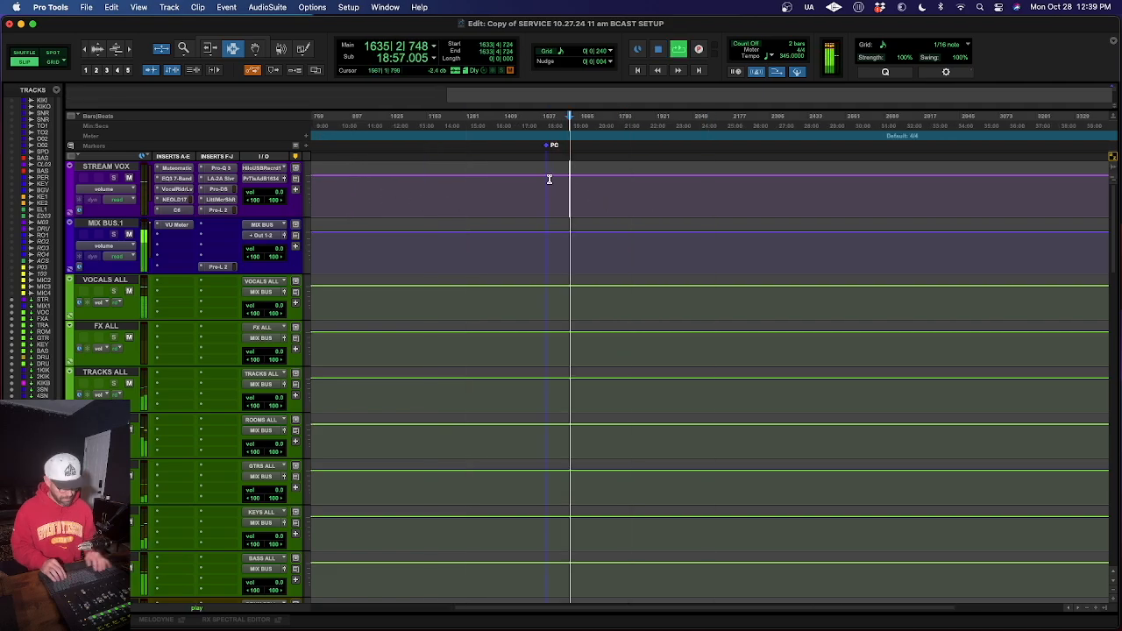
{"action": "key", "text": "super+equal"}
{"action": "scroll", "coordinate": [549, 181], "scroll_direction": "right", "scroll_amount": 2}
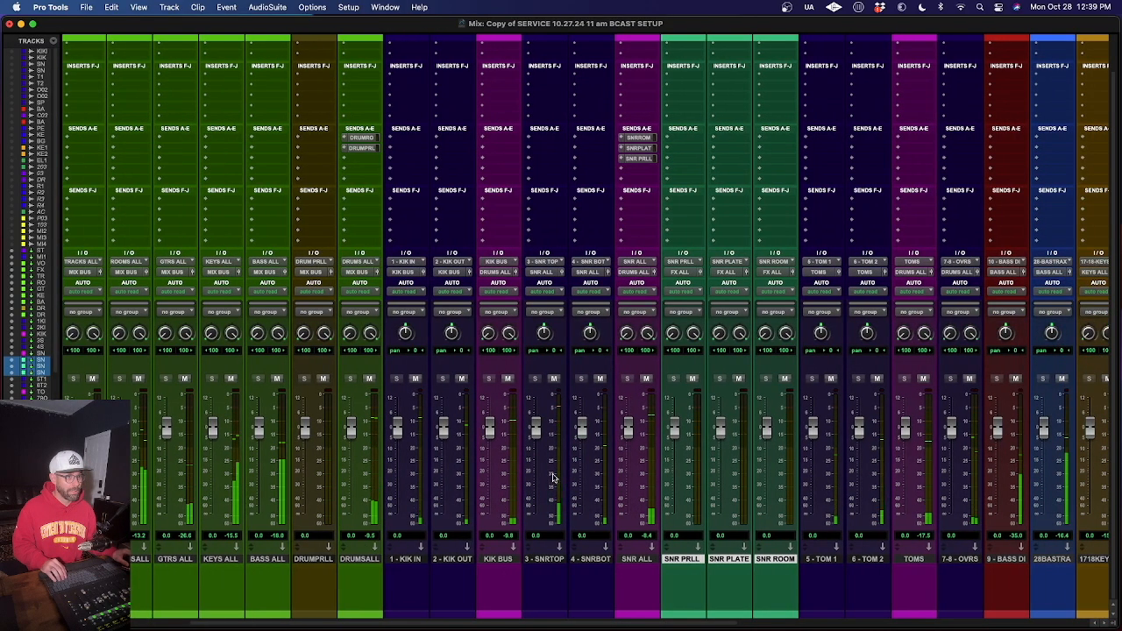
Audition the drums and vocals buses by muting and unmuting DRUMSALL and VOCALSAL in turn.
{"action": "left_click", "coordinate": [371, 380]}
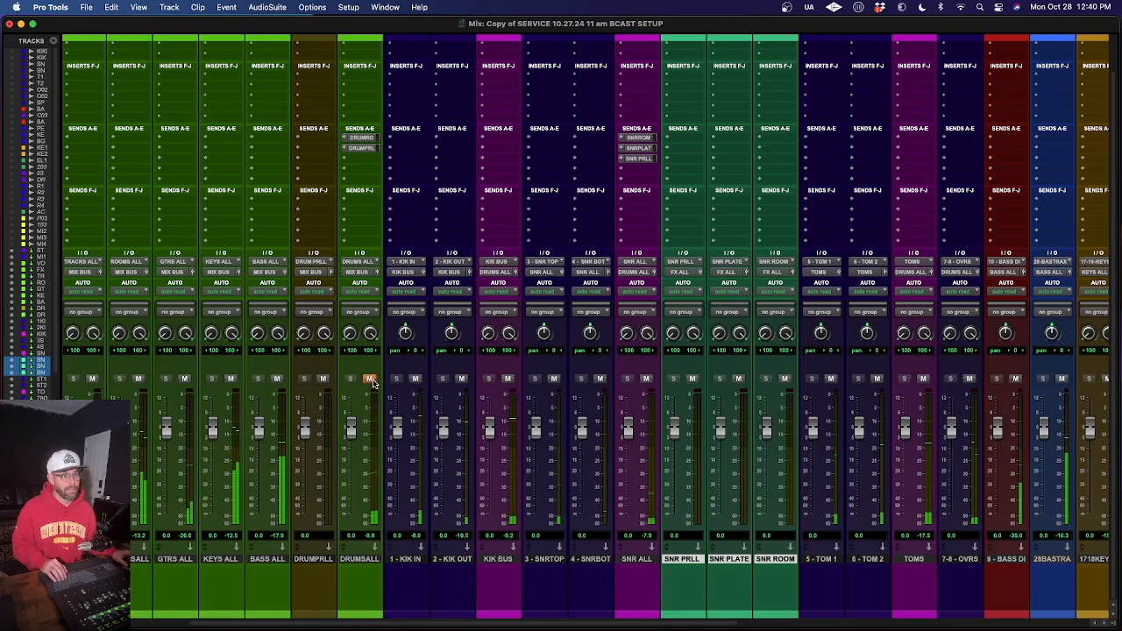
{"action": "scroll", "coordinate": [372, 384], "scroll_direction": "left", "scroll_amount": 4}
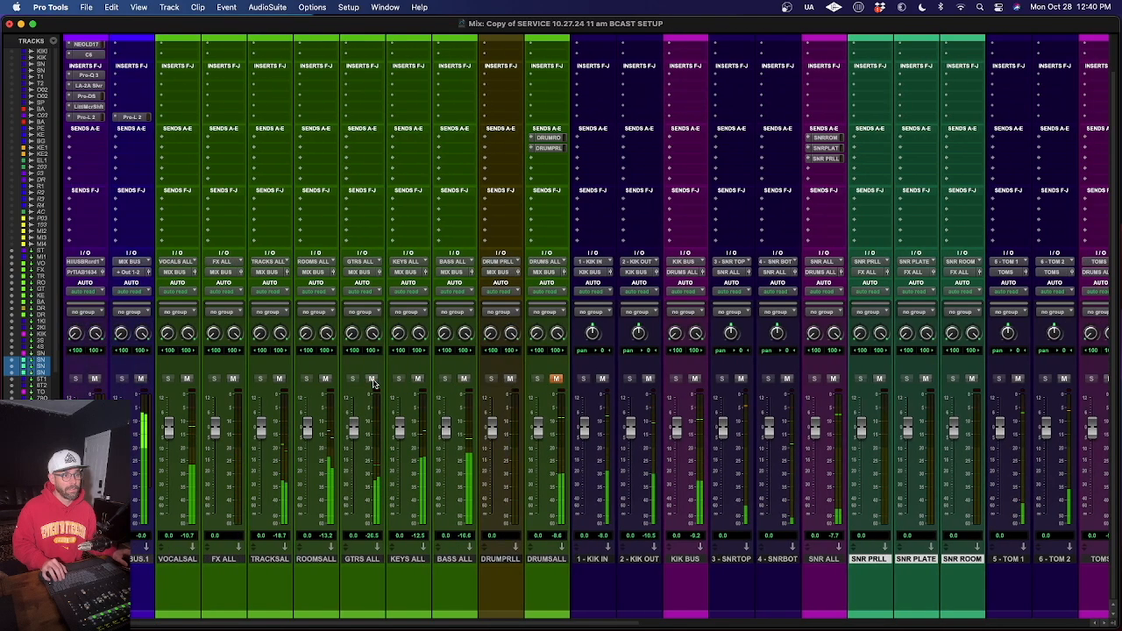
{"action": "left_click", "coordinate": [555, 380]}
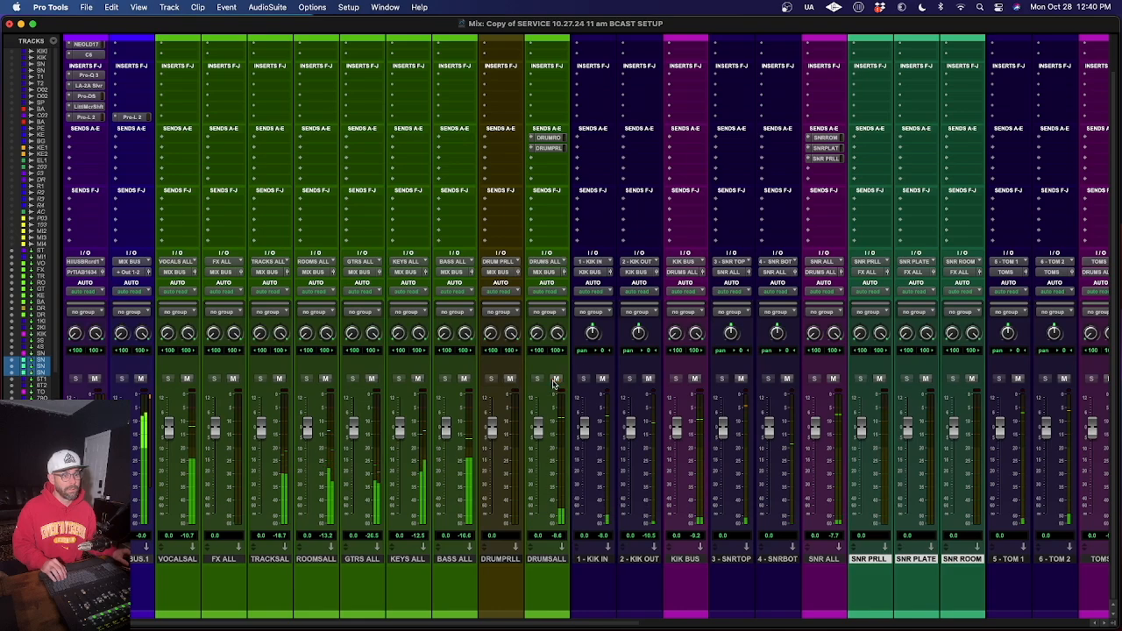
{"action": "left_click", "coordinate": [186, 379]}
{"action": "left_click", "coordinate": [186, 379]}
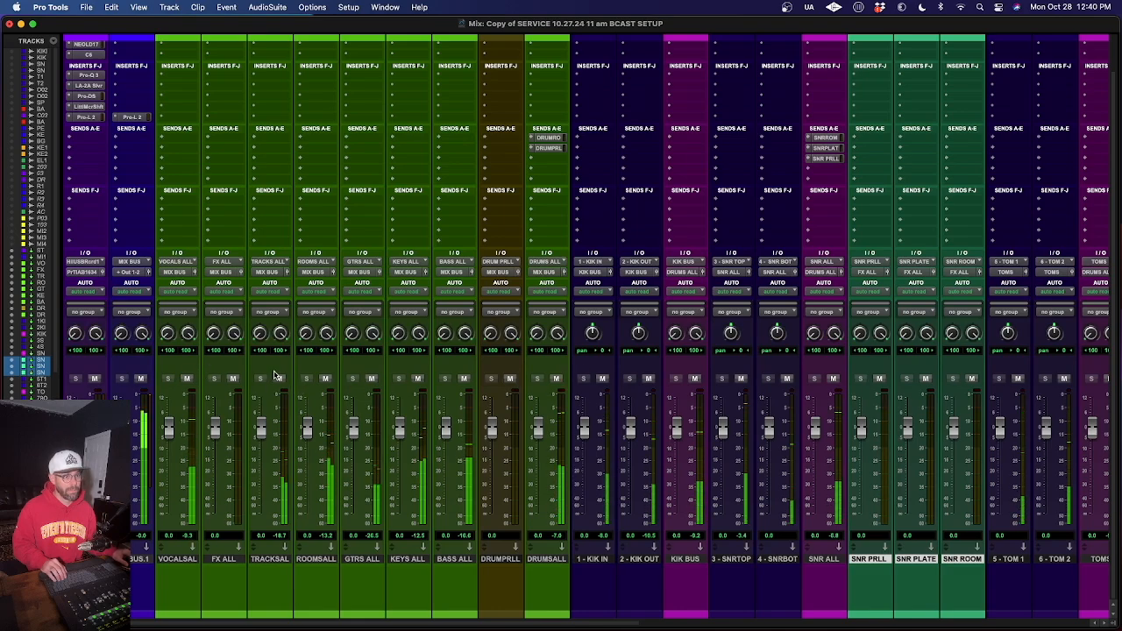
Mute the TRACKSAL, ROOMSALL, GTRS ALL, KEYS ALL and VOCALSAL buses, and briefly mute BASS ALL during playback.
{"action": "left_click", "coordinate": [279, 379]}
{"action": "left_click", "coordinate": [325, 379]}
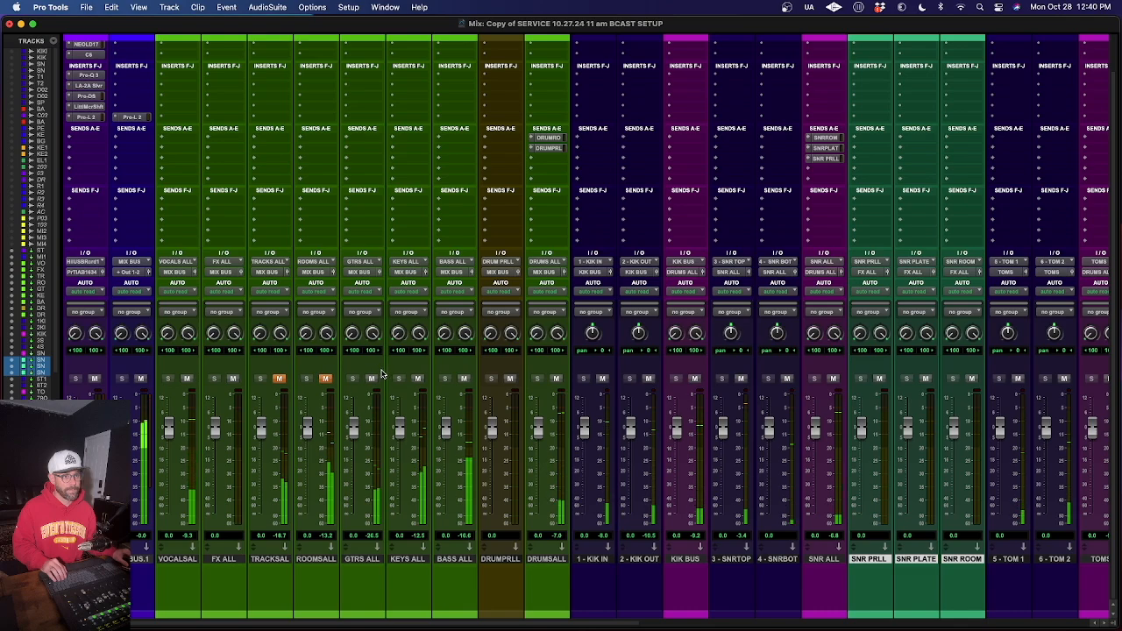
{"action": "left_click", "coordinate": [371, 378]}
{"action": "left_click", "coordinate": [418, 378]}
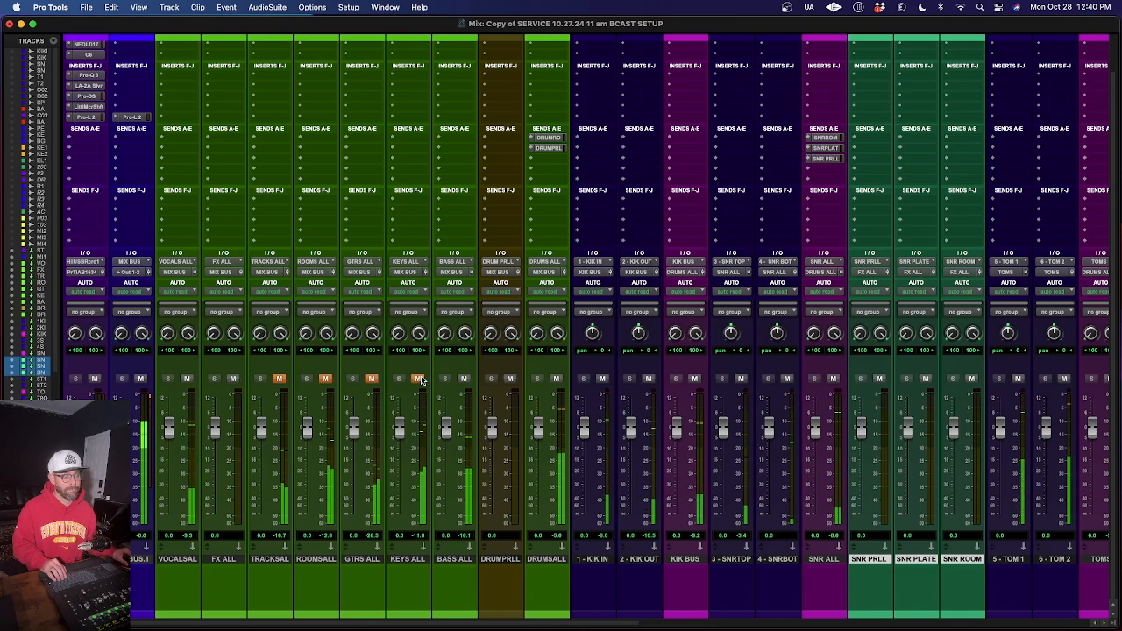
{"action": "left_click", "coordinate": [186, 380]}
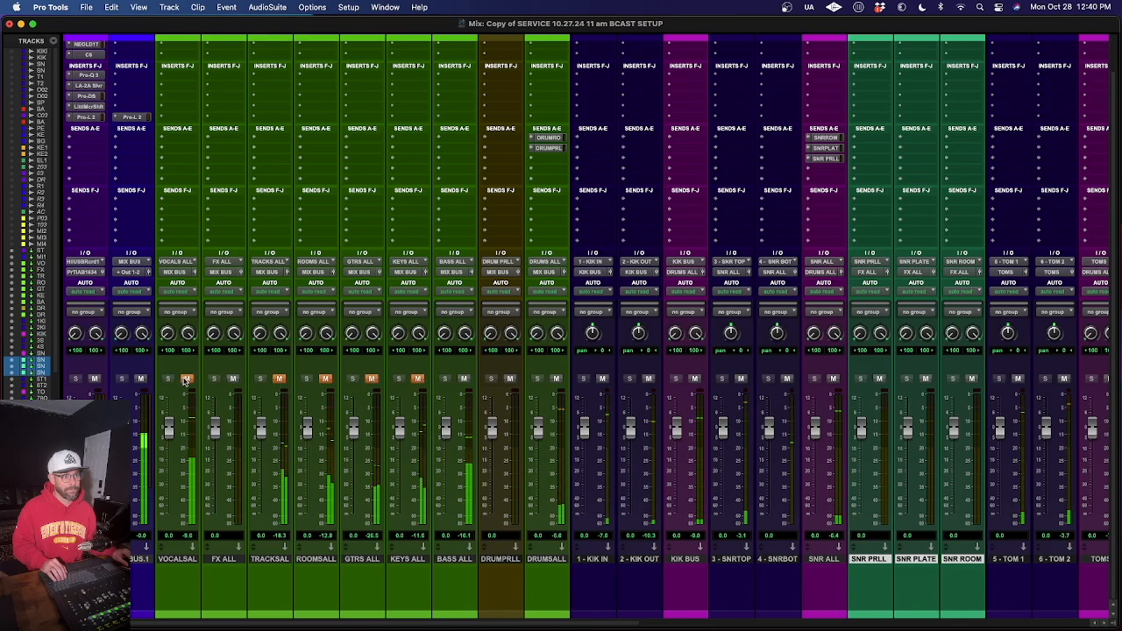
{"action": "left_click", "coordinate": [464, 379]}
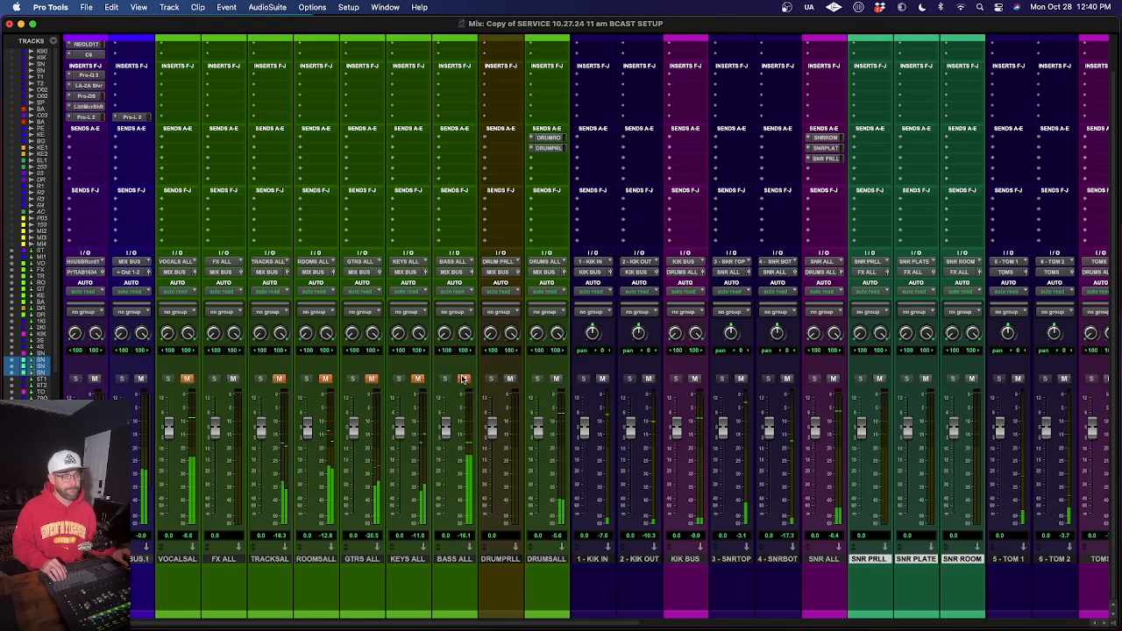
{"action": "left_click", "coordinate": [464, 379]}
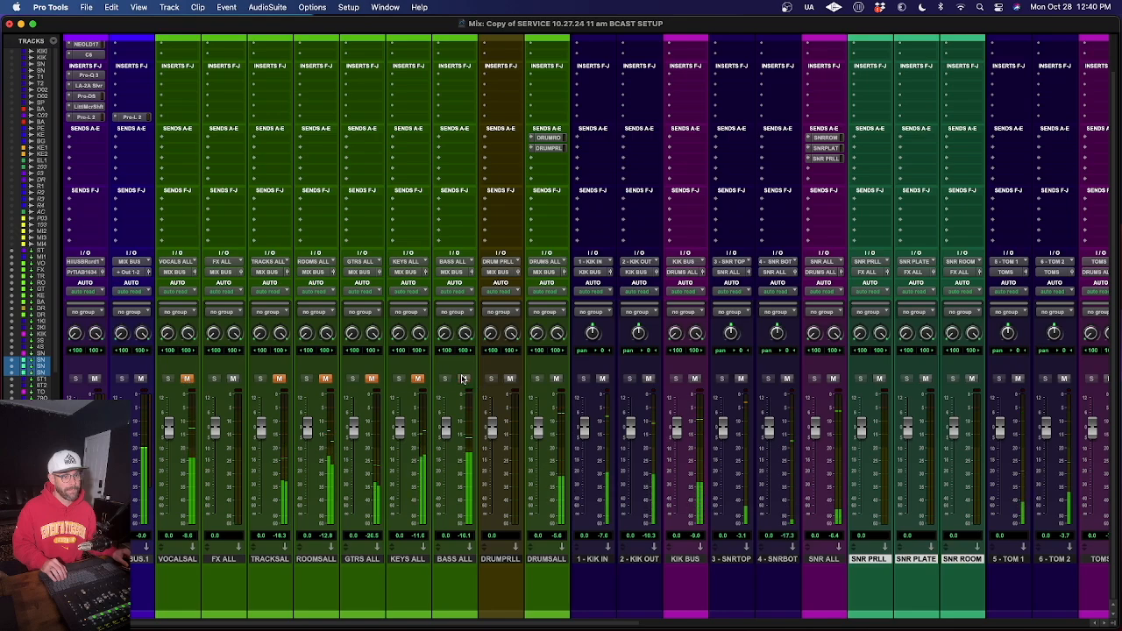
Unmute the VOCALSAL, TRACKSAL, ROOMSALL, GTRS ALL and KEYS ALL buses.
{"action": "left_click", "coordinate": [186, 378]}
{"action": "left_click", "coordinate": [279, 379]}
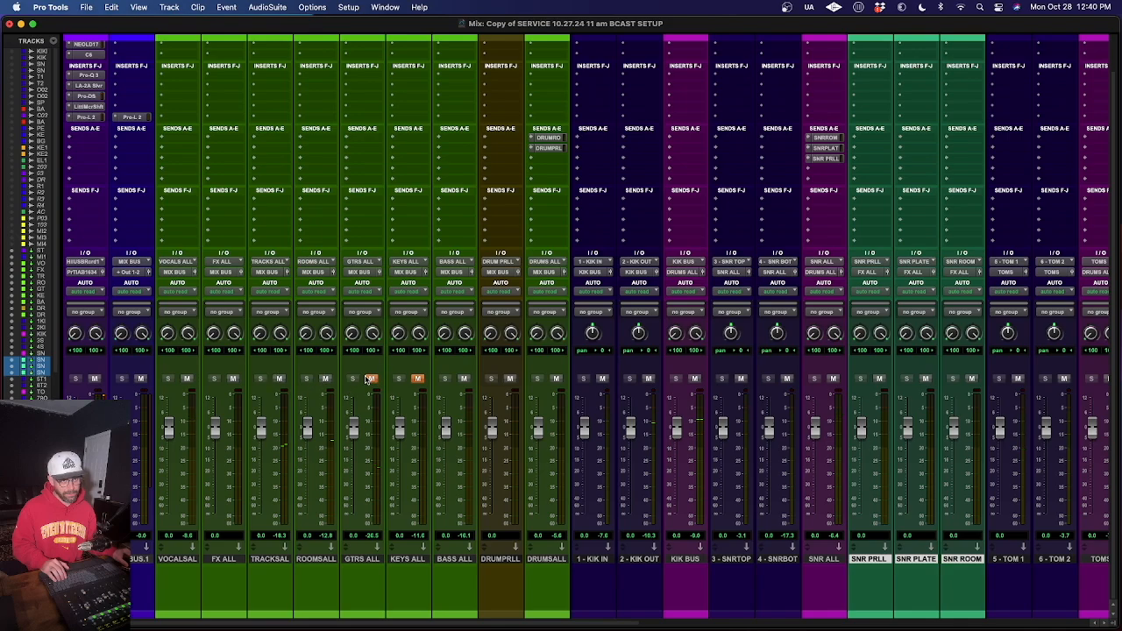
{"action": "left_click", "coordinate": [369, 379]}
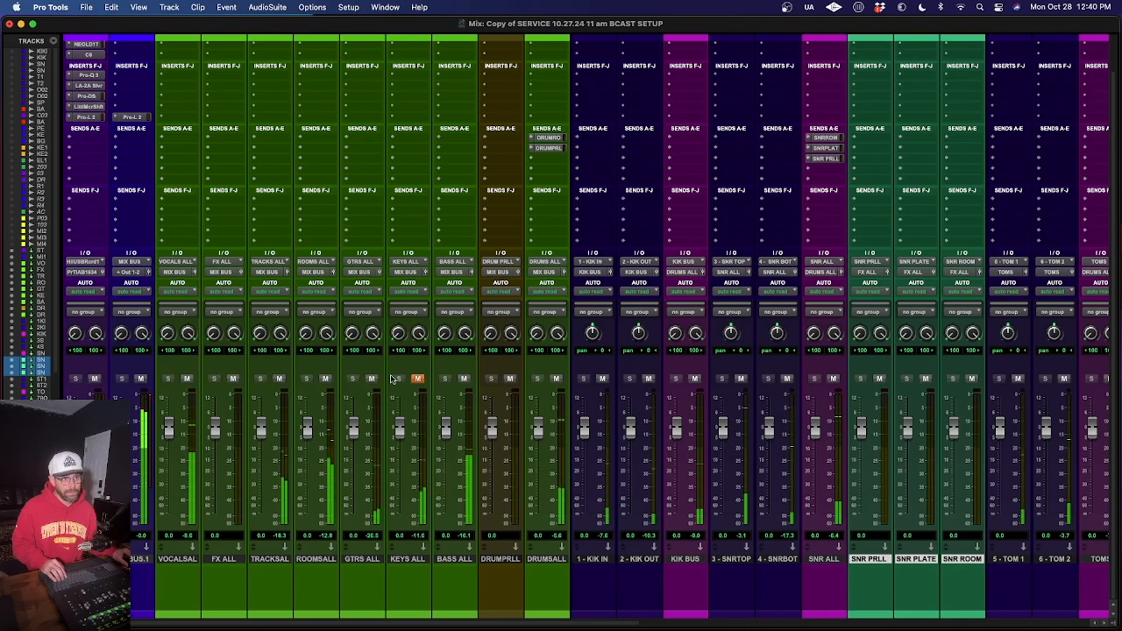
{"action": "left_click", "coordinate": [417, 379]}
Insert the mono Trim plug-in in the first insert slot of the 1 - KIK IN track and close its window.
{"action": "scroll", "coordinate": [624, 577], "scroll_direction": "right", "scroll_amount": 5}
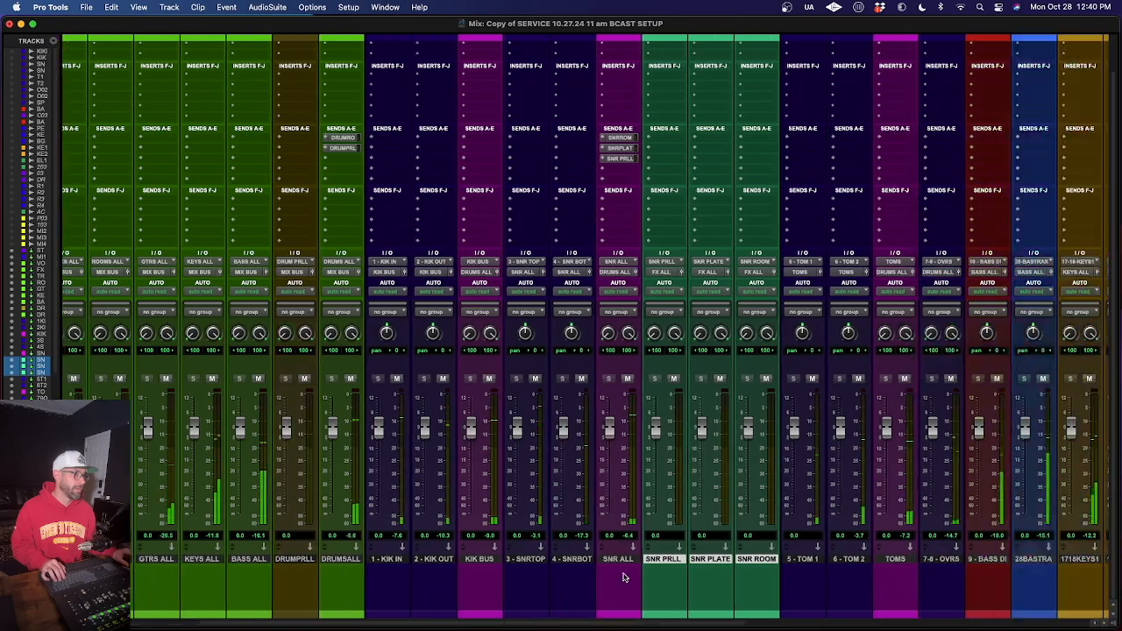
{"action": "scroll", "coordinate": [625, 577], "scroll_direction": "right", "scroll_amount": 9}
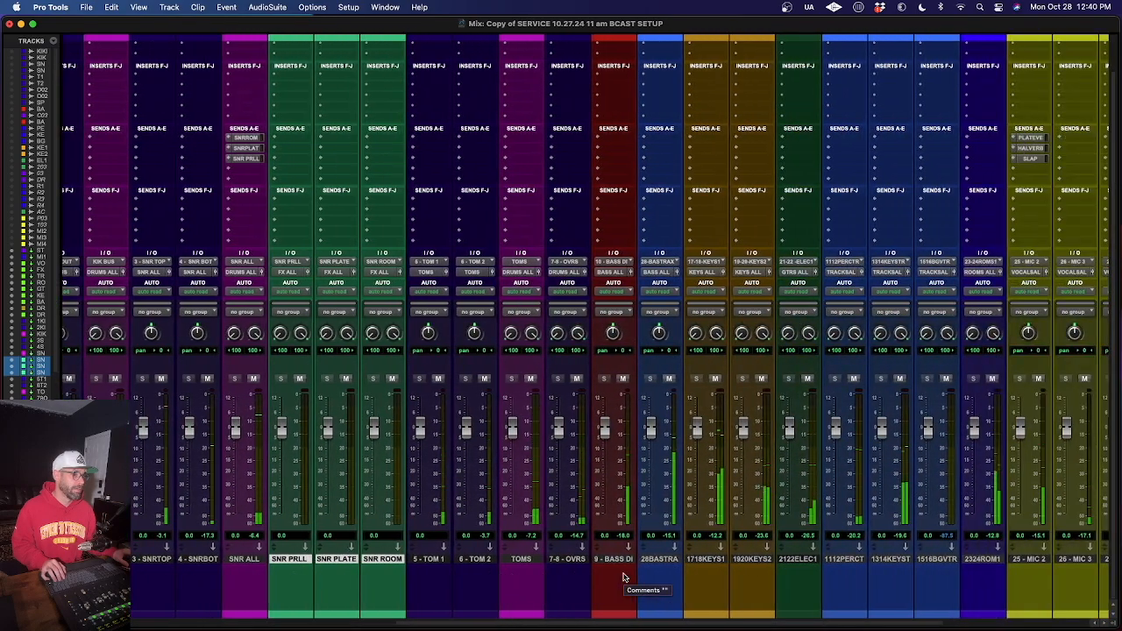
{"action": "scroll", "coordinate": [625, 577], "scroll_direction": "right", "scroll_amount": 7}
{"action": "scroll", "coordinate": [625, 577], "scroll_direction": "left", "scroll_amount": 10}
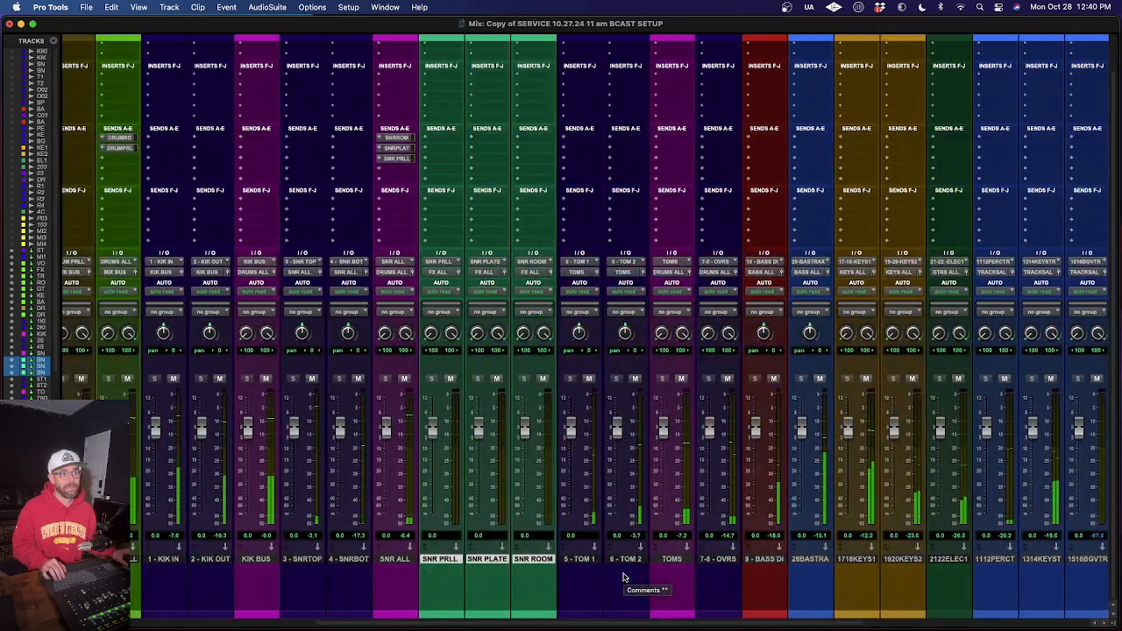
{"action": "scroll", "coordinate": [624, 577], "scroll_direction": "left", "scroll_amount": 8}
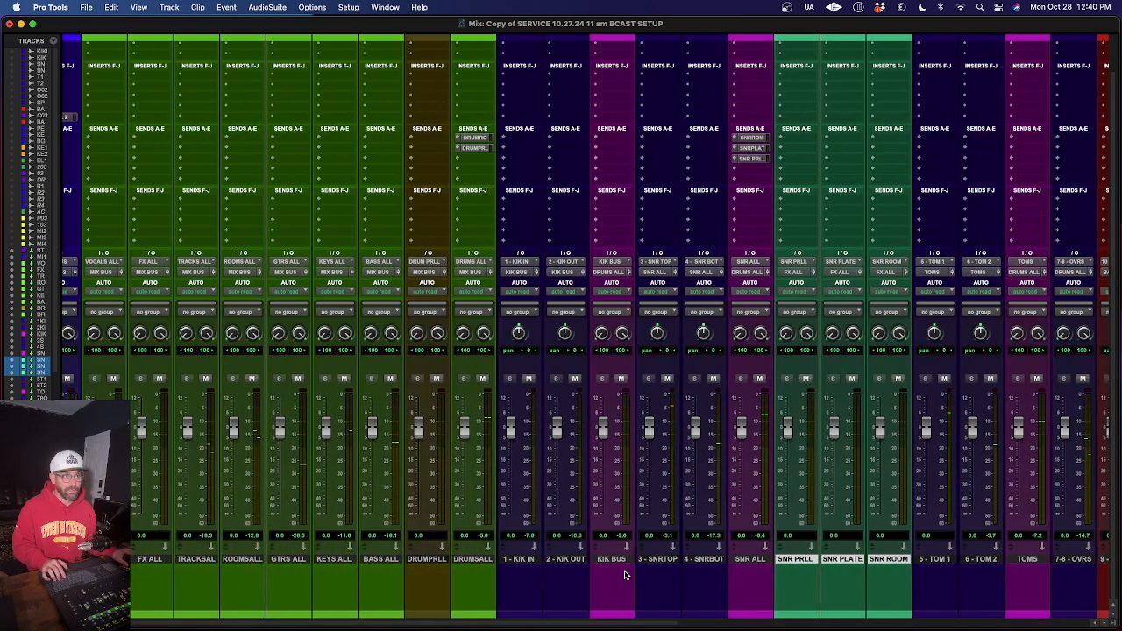
{"action": "scroll", "coordinate": [624, 575], "scroll_direction": "right", "scroll_amount": 1}
{"action": "scroll", "coordinate": [604, 503], "scroll_direction": "up", "scroll_amount": 2}
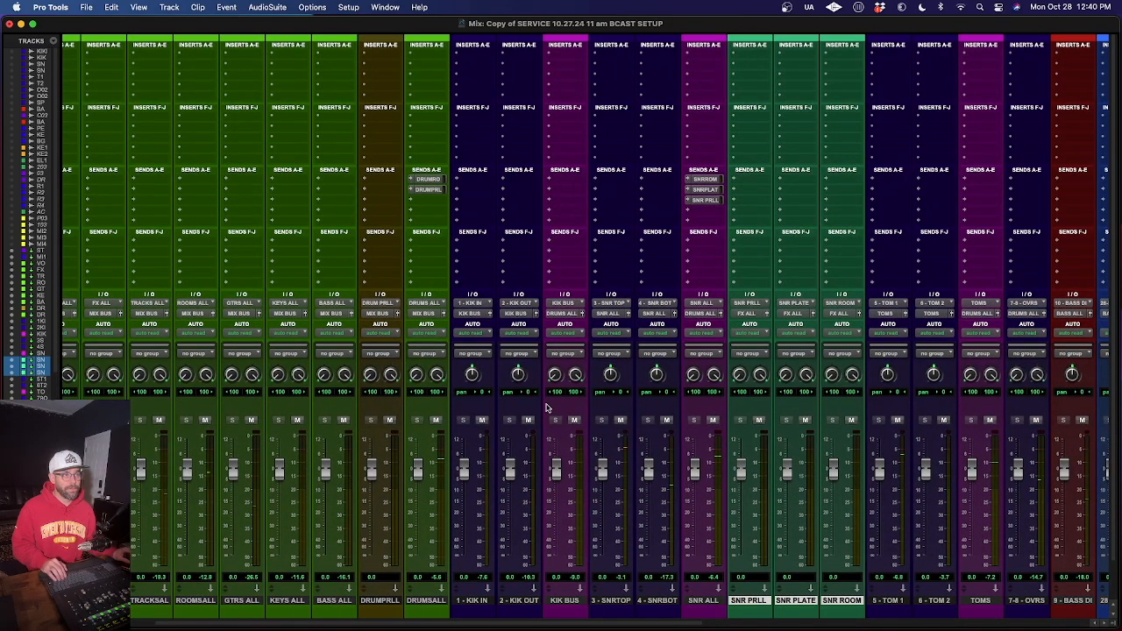
{"action": "left_click", "coordinate": [473, 58]}
{"action": "type", "text": "TRIM"}
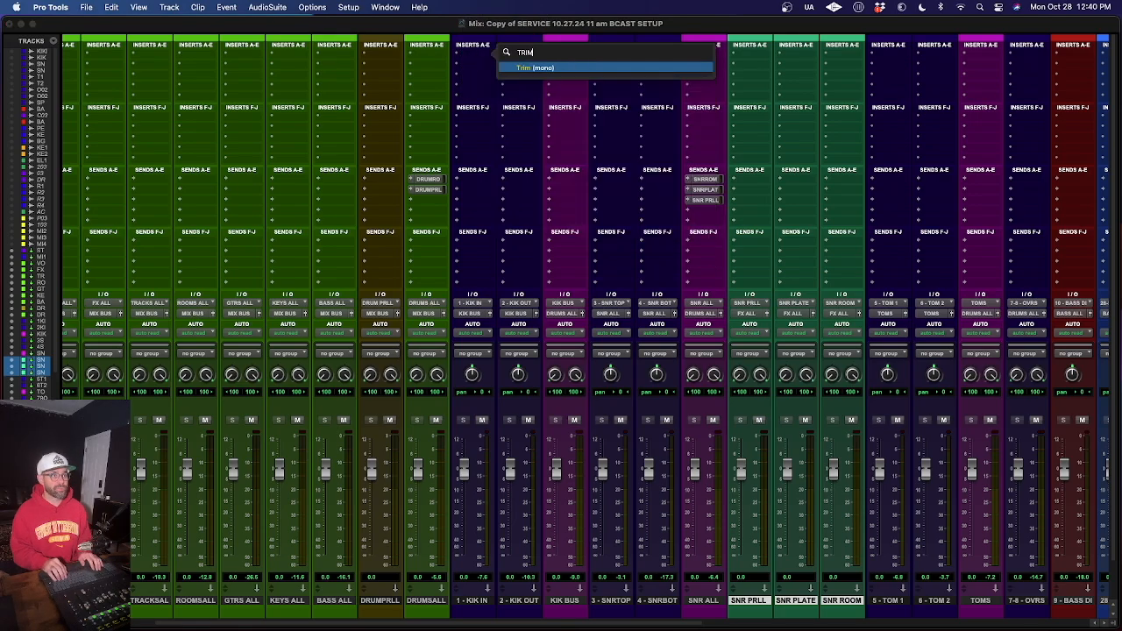
{"action": "key", "text": "Return"}
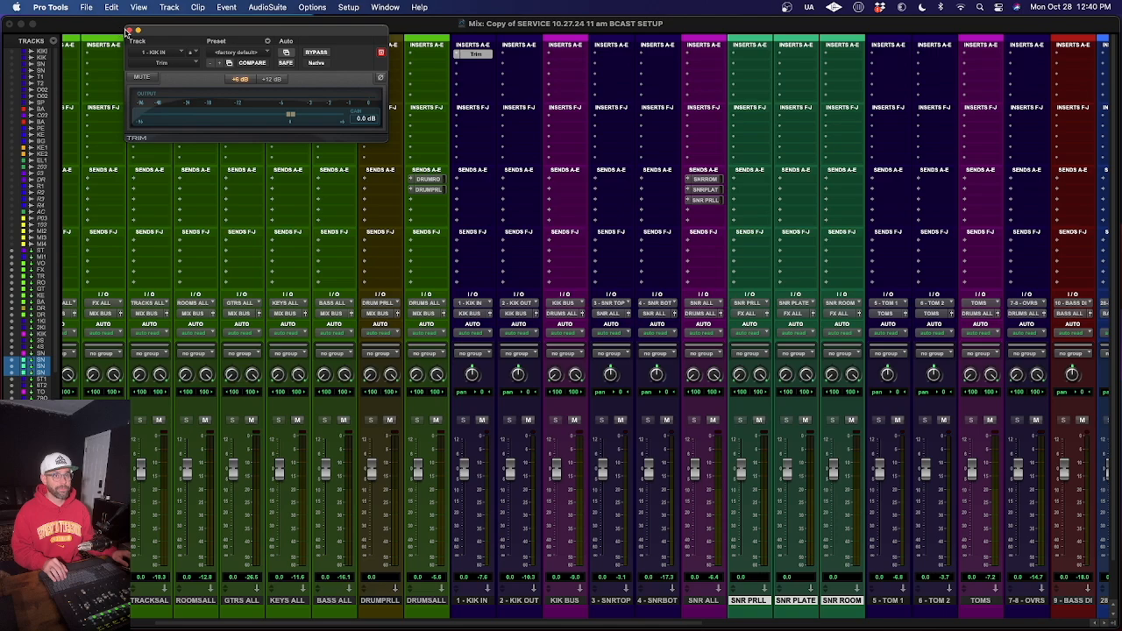
{"action": "left_click", "coordinate": [130, 31]}
Try the Omega N (mono) plug-in below Trim on the 1 - KIK IN track with its Intensity raised.
{"action": "left_click", "coordinate": [466, 65]}
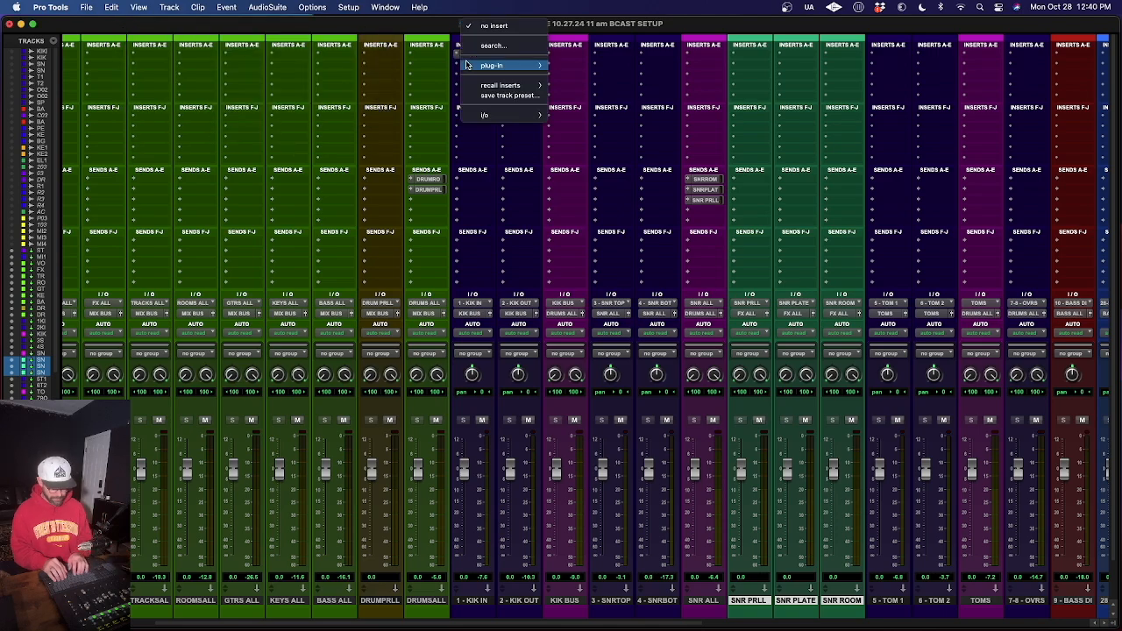
{"action": "type", "text": "OMEG"}
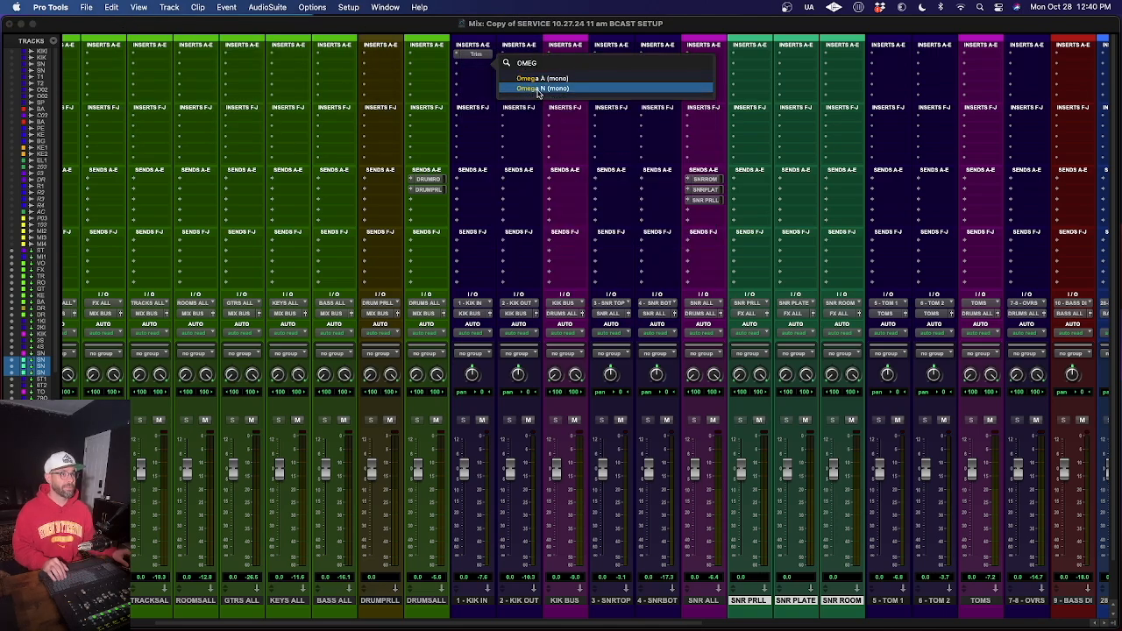
{"action": "left_click", "coordinate": [538, 89]}
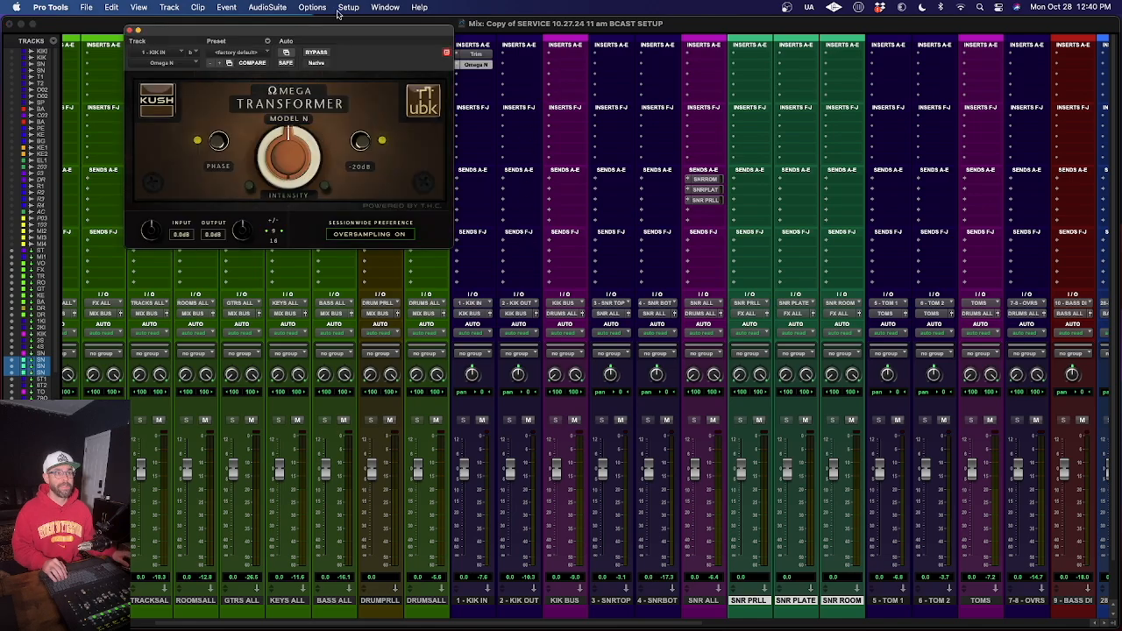
{"action": "left_click_drag", "start_coordinate": [339, 30], "coordinate": [383, 137]}
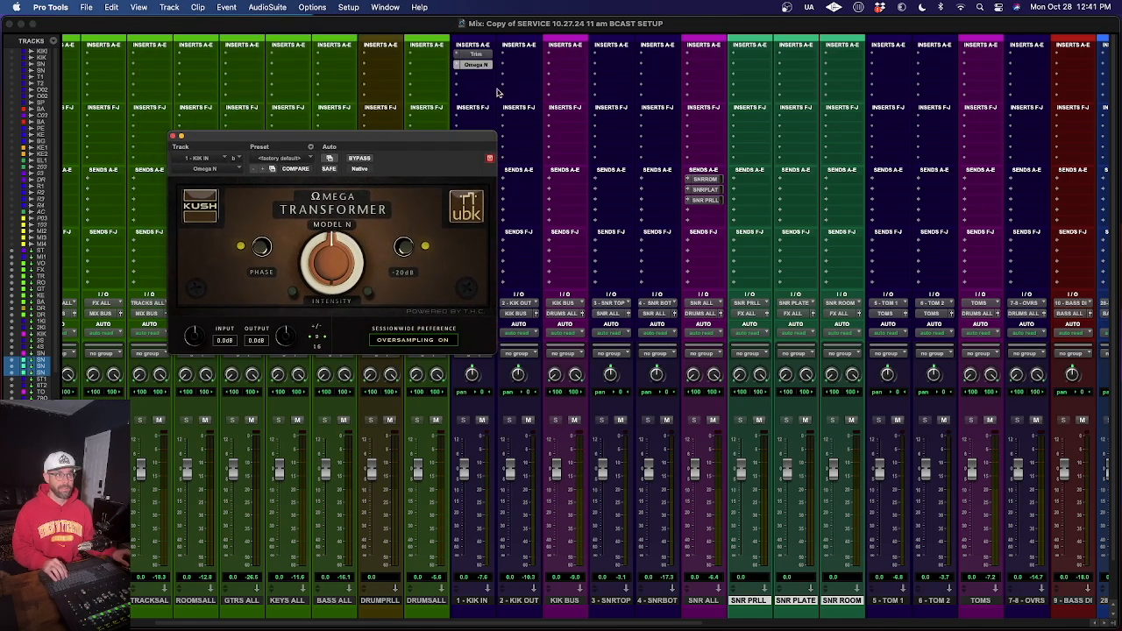
{"action": "left_click_drag", "start_coordinate": [478, 135], "coordinate": [692, 163]}
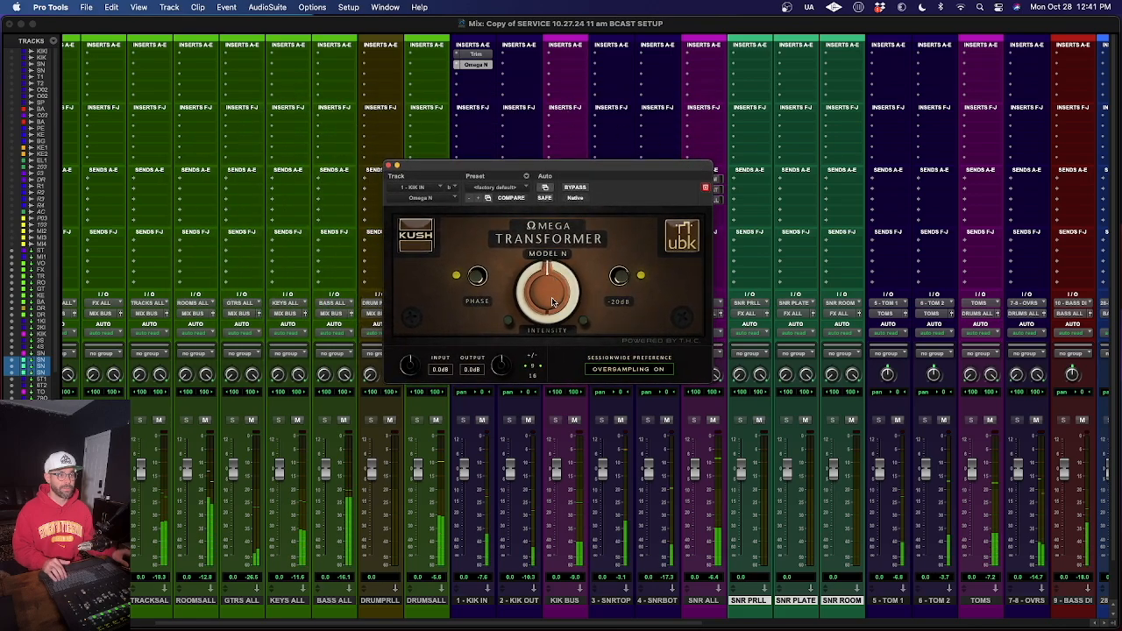
{"action": "left_click_drag", "start_coordinate": [552, 302], "coordinate": [562, 257]}
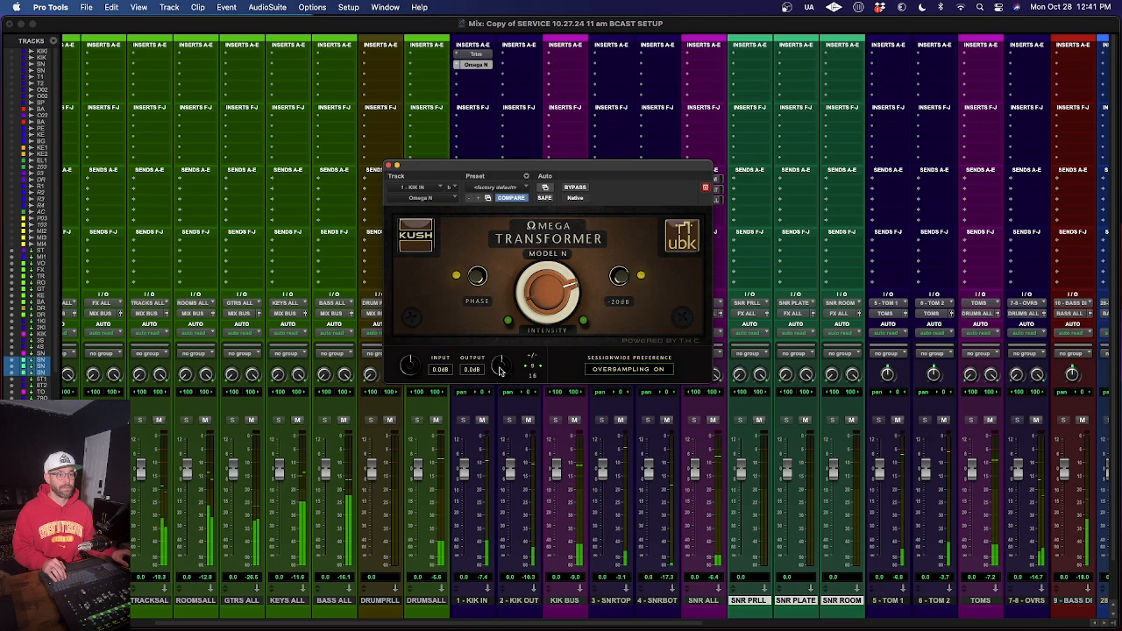
{"action": "left_click", "coordinate": [389, 165]}
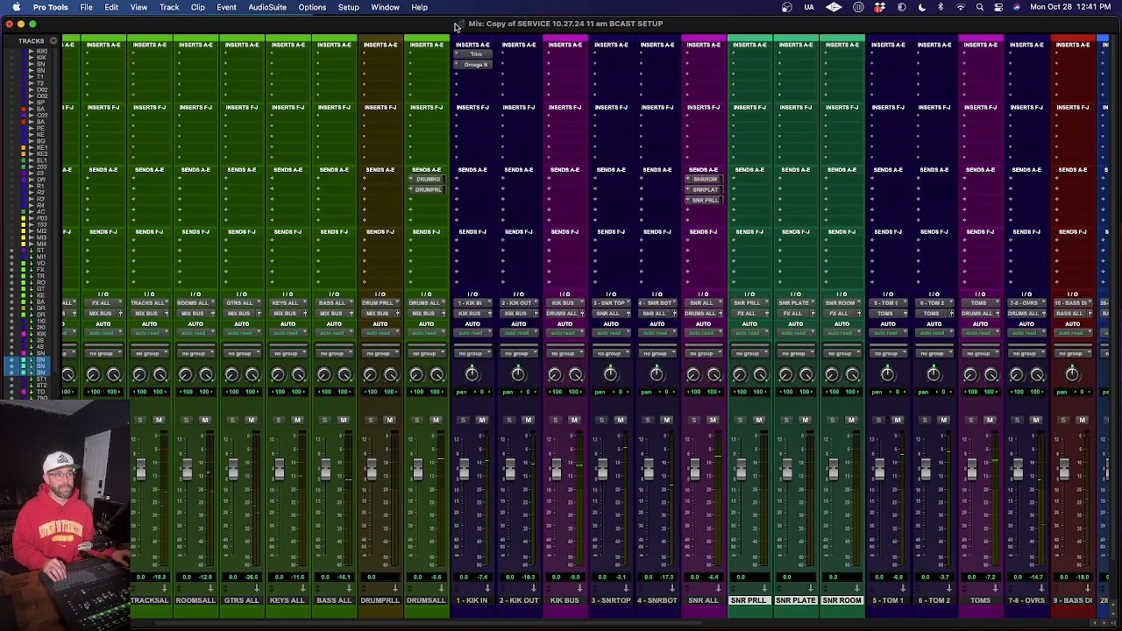
Remove the Omega N plug-in from the 1 - KIK IN track.
{"action": "left_click", "coordinate": [457, 66]}
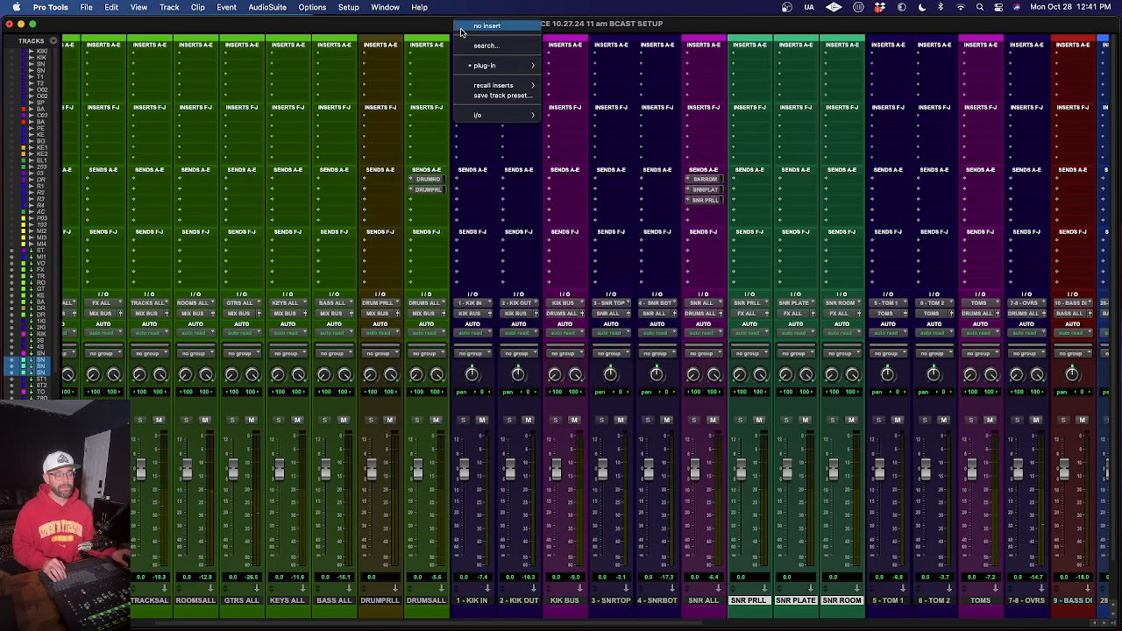
{"action": "left_click", "coordinate": [462, 28]}
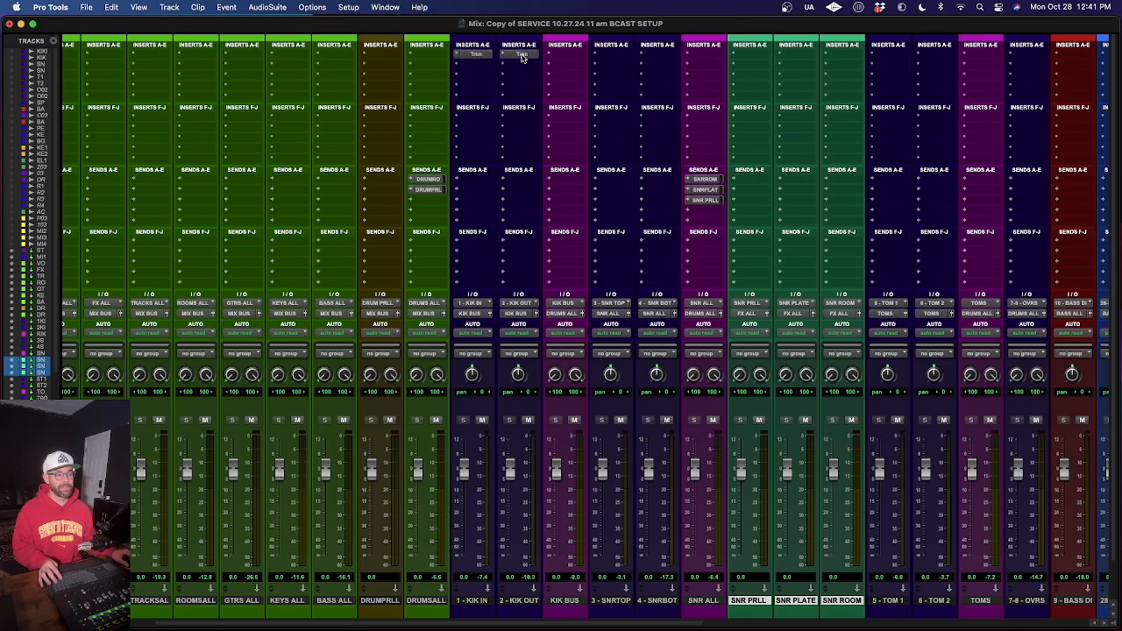
Copy the Trim plug-in to the first insert slot of KIK OUT, SNRTOP, SNRBOT, TOM 1 and TOM 2.
{"action": "left_click_drag", "start_coordinate": [524, 58], "coordinate": [890, 56]}
{"action": "scroll", "coordinate": [859, 55], "scroll_direction": "right", "scroll_amount": 5}
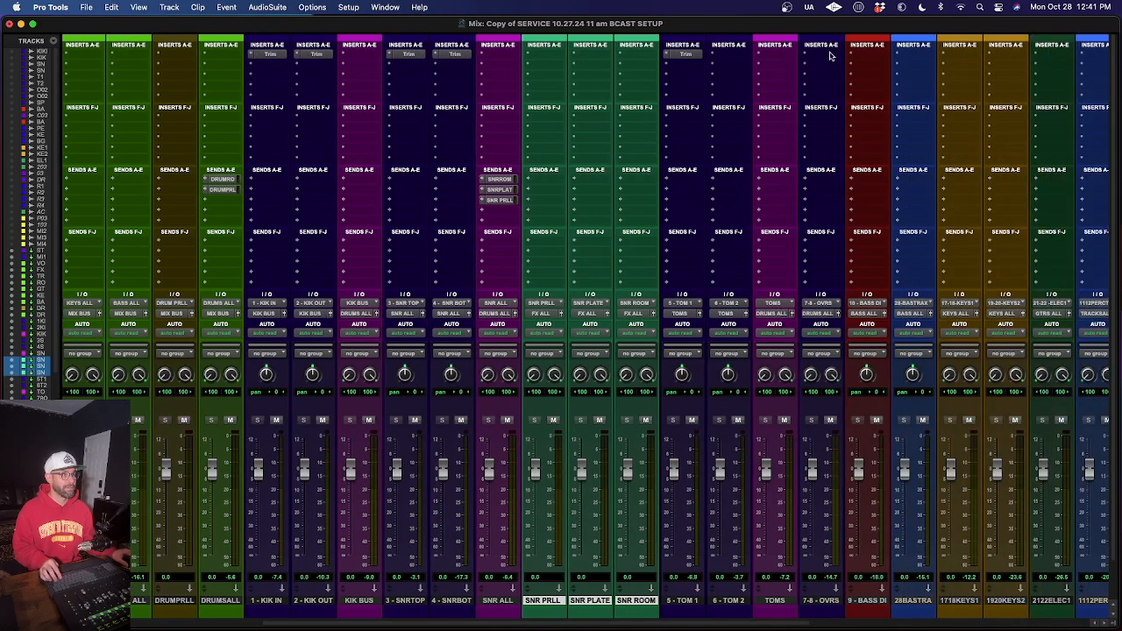
{"action": "left_click_drag", "start_coordinate": [697, 57], "coordinate": [729, 55]}
Copy the Trim plug-in to the first insert slot of 7-8 - OVRS, 9 - BASS DI, 28BASTRA, 1718KEYS1 and 1920KEYS2.
{"action": "scroll", "coordinate": [749, 103], "scroll_direction": "right", "scroll_amount": 3}
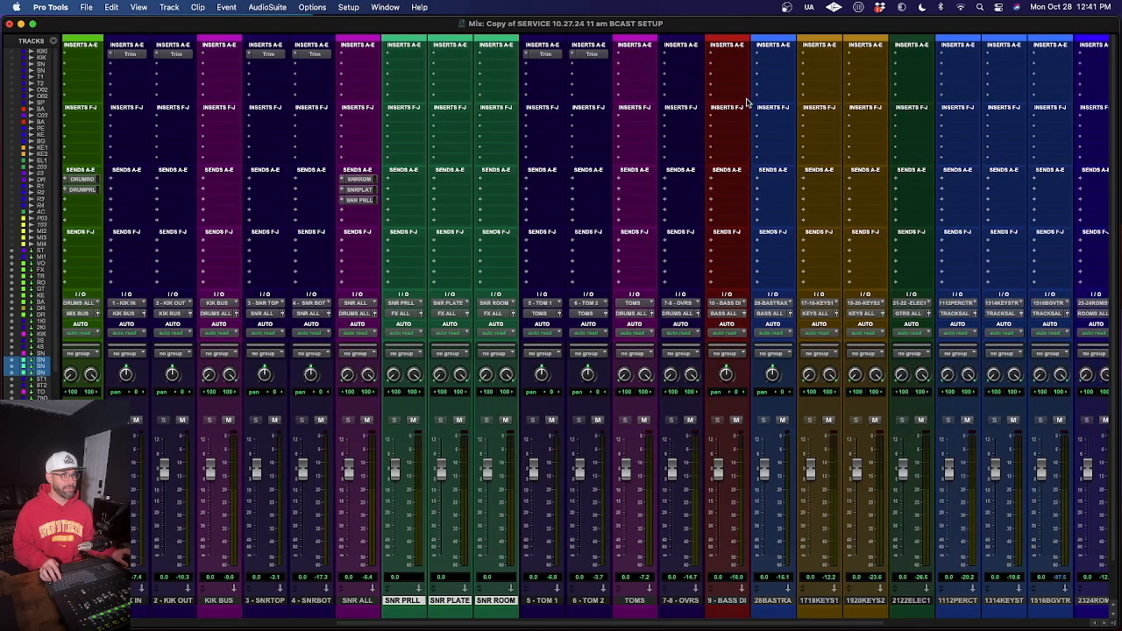
{"action": "left_click_drag", "start_coordinate": [585, 53], "coordinate": [733, 58]}
{"action": "scroll", "coordinate": [721, 135], "scroll_direction": "right", "scroll_amount": 3}
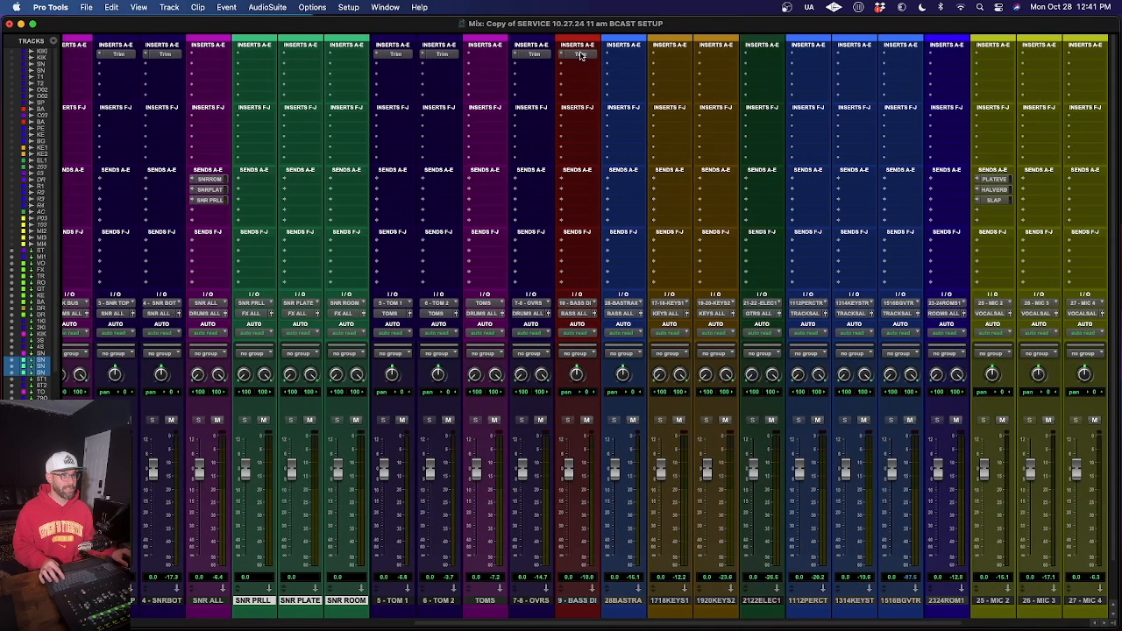
{"action": "left_click_drag", "start_coordinate": [580, 56], "coordinate": [723, 59]}
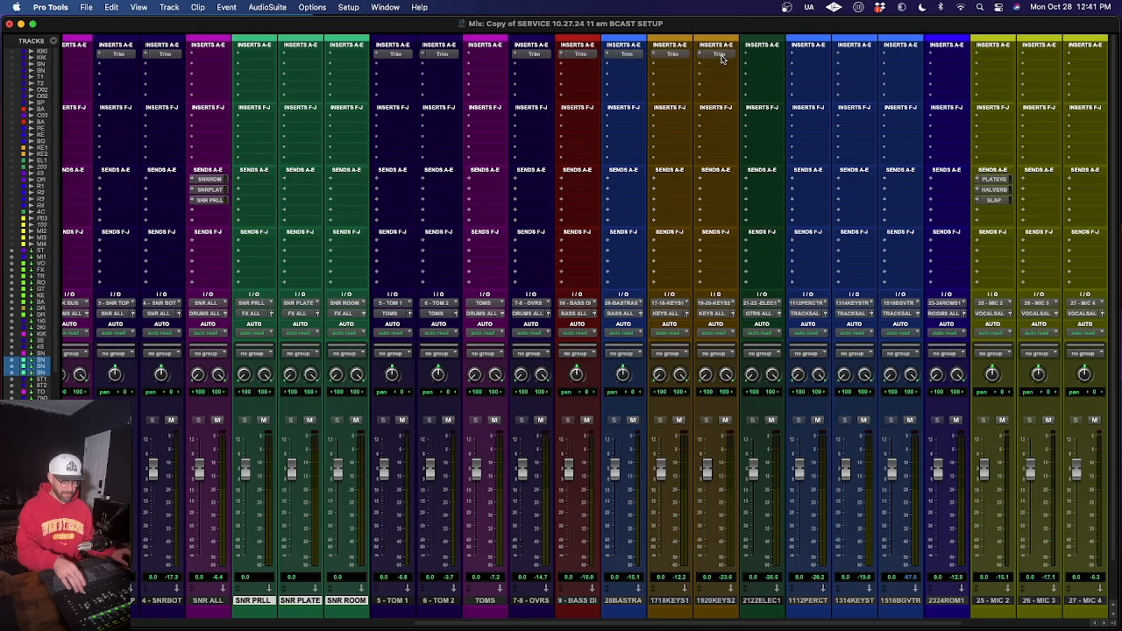
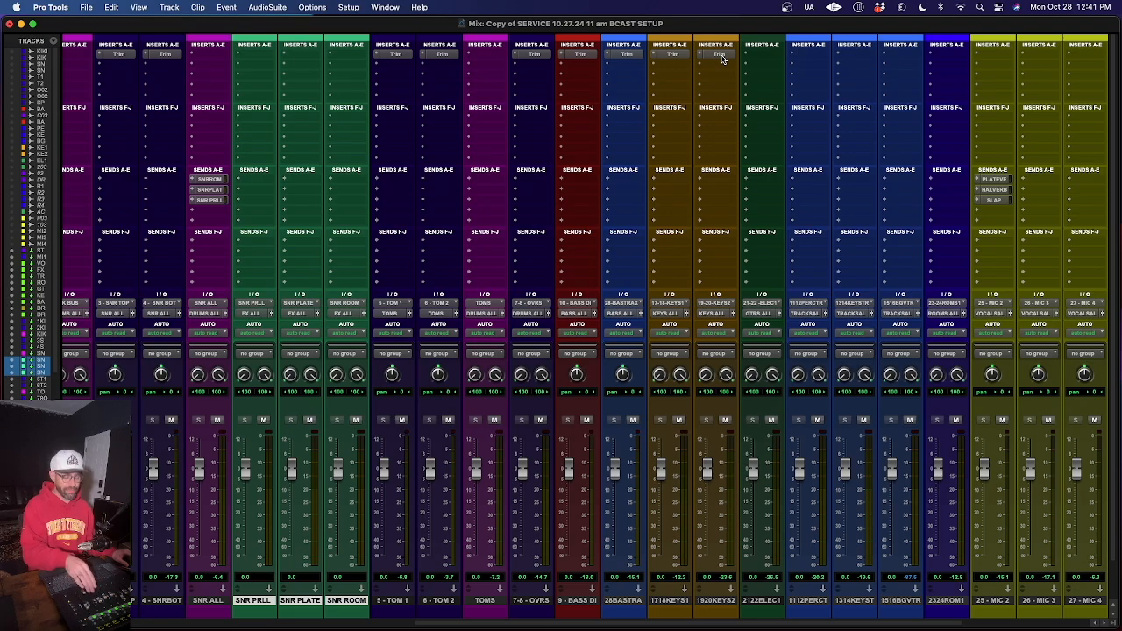
Copy the Trim plug-in to the first insert slot of 2122ELEC1, 1112PERCT, 1314KEYST, 1516BGVTR, 2324ROM1, MIC 2, MIC 3 and MIC 4.
{"action": "scroll", "coordinate": [714, 65], "scroll_direction": "right", "scroll_amount": 1}
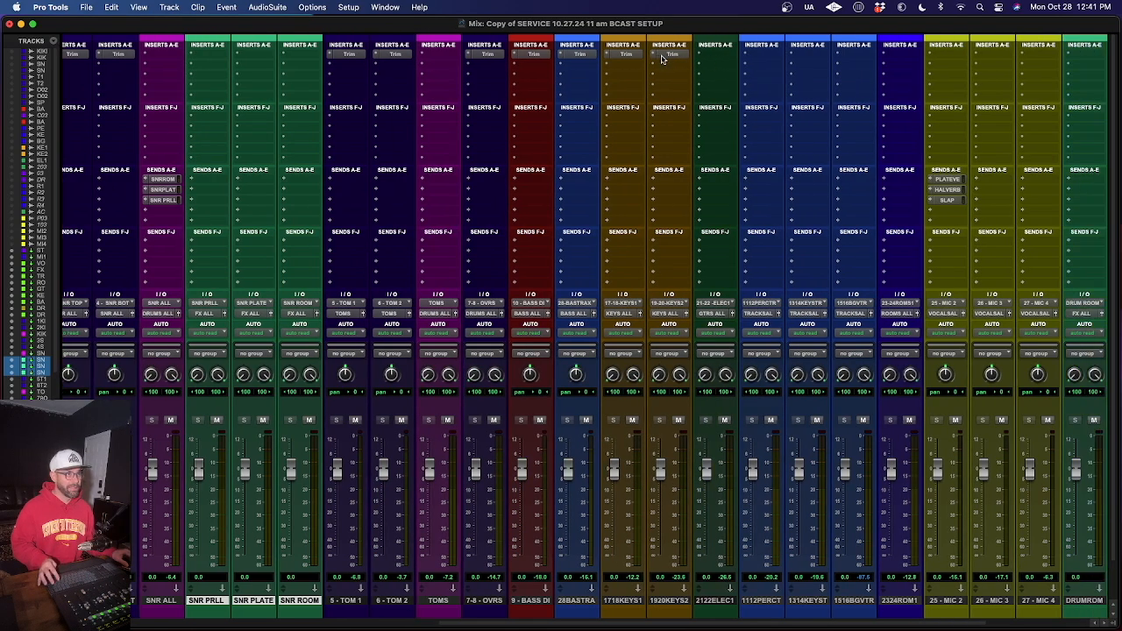
{"action": "left_click_drag", "start_coordinate": [663, 59], "coordinate": [807, 59]}
{"action": "left_click_drag", "start_coordinate": [808, 58], "coordinate": [839, 59]}
{"action": "scroll", "coordinate": [858, 56], "scroll_direction": "right", "scroll_amount": 2}
{"action": "scroll", "coordinate": [843, 67], "scroll_direction": "right", "scroll_amount": 3}
{"action": "left_click_drag", "start_coordinate": [702, 57], "coordinate": [842, 57]}
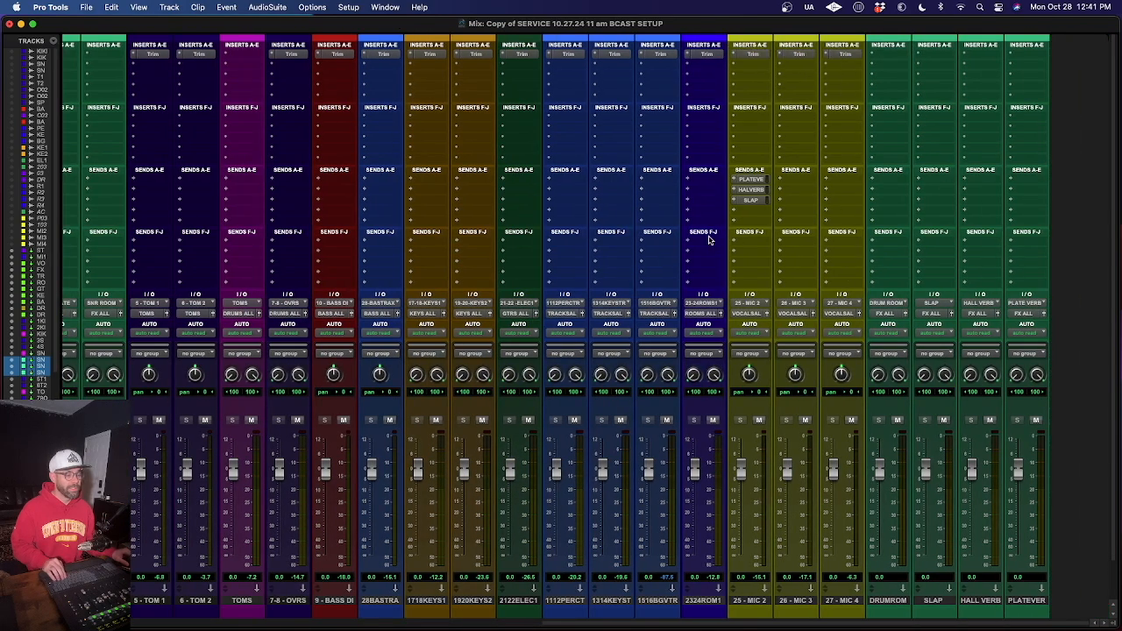
{"action": "scroll", "coordinate": [710, 241], "scroll_direction": "left", "scroll_amount": 5}
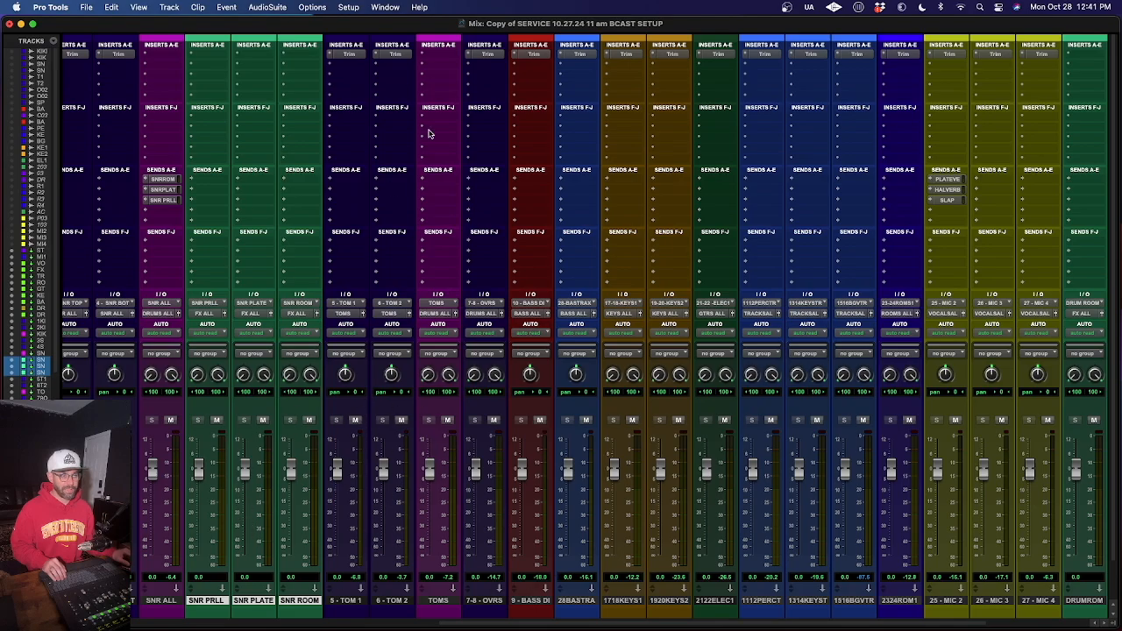
Create a Mix/Edit group from the KIK BUS, SNR ALL, TOMS and 7-8 - OVRS tracks with Follow Globals enabled.
{"action": "scroll", "coordinate": [484, 273], "scroll_direction": "left", "scroll_amount": 15}
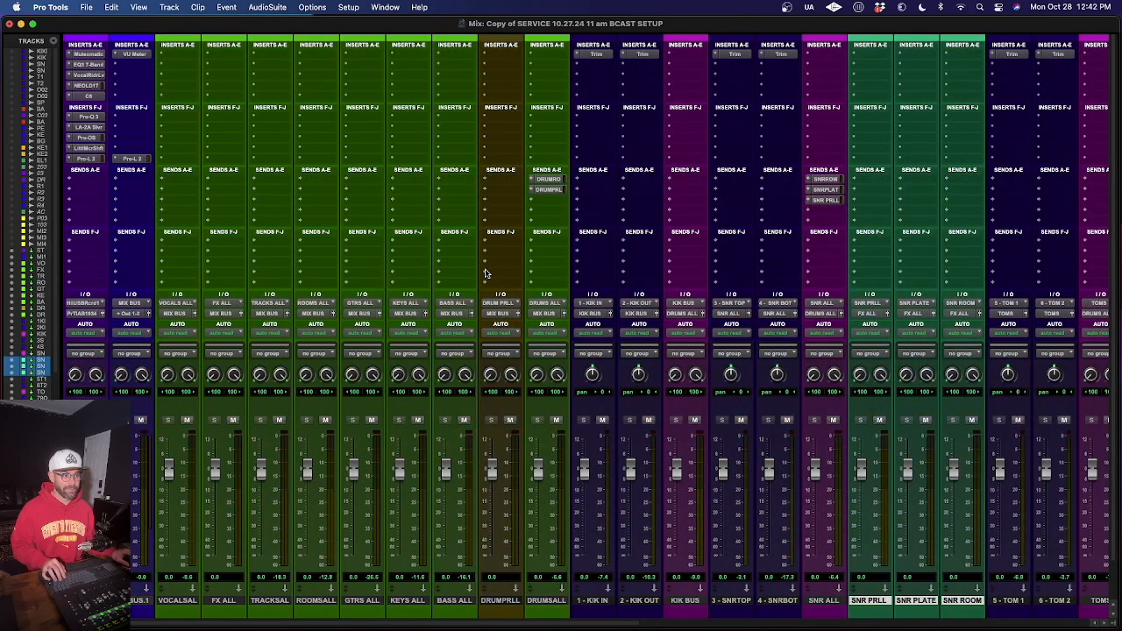
{"action": "scroll", "coordinate": [485, 272], "scroll_direction": "right", "scroll_amount": 6}
{"action": "scroll", "coordinate": [485, 273], "scroll_direction": "left", "scroll_amount": 6}
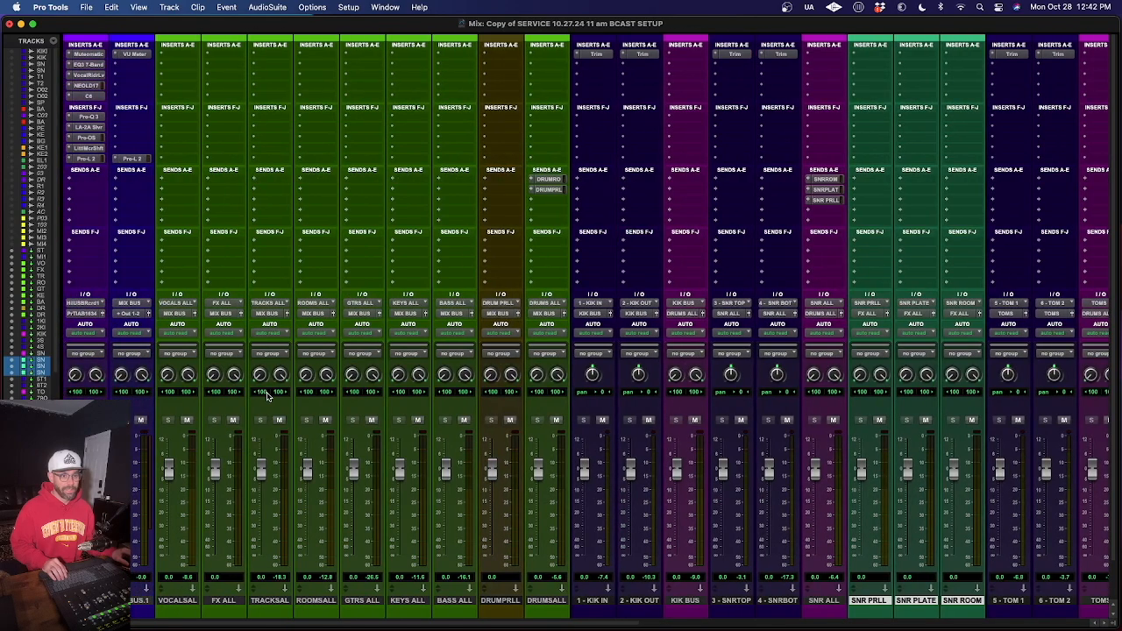
{"action": "scroll", "coordinate": [654, 601], "scroll_direction": "right", "scroll_amount": 2}
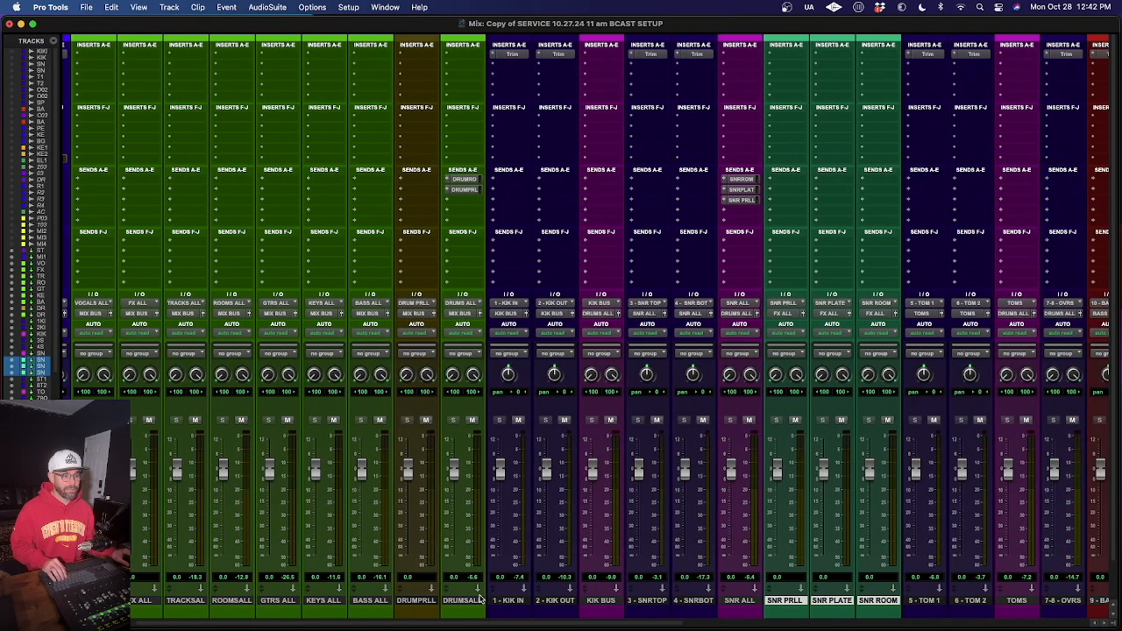
{"action": "left_click", "coordinate": [598, 601]}
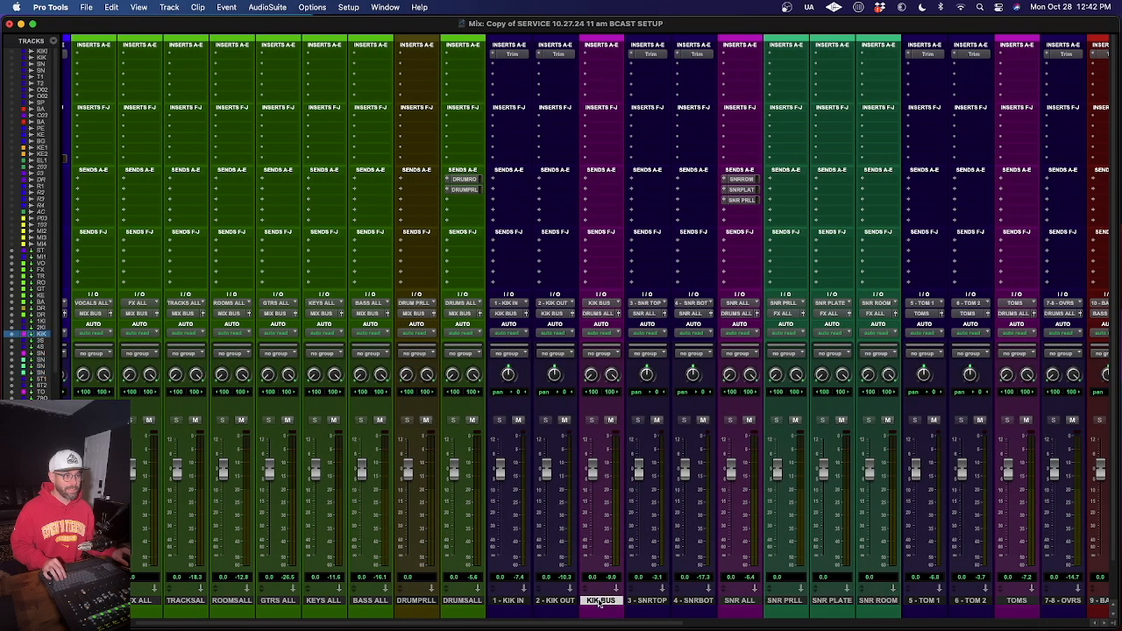
{"action": "left_click", "coordinate": [739, 602], "text": "super"}
{"action": "scroll", "coordinate": [739, 602], "scroll_direction": "right", "scroll_amount": 7}
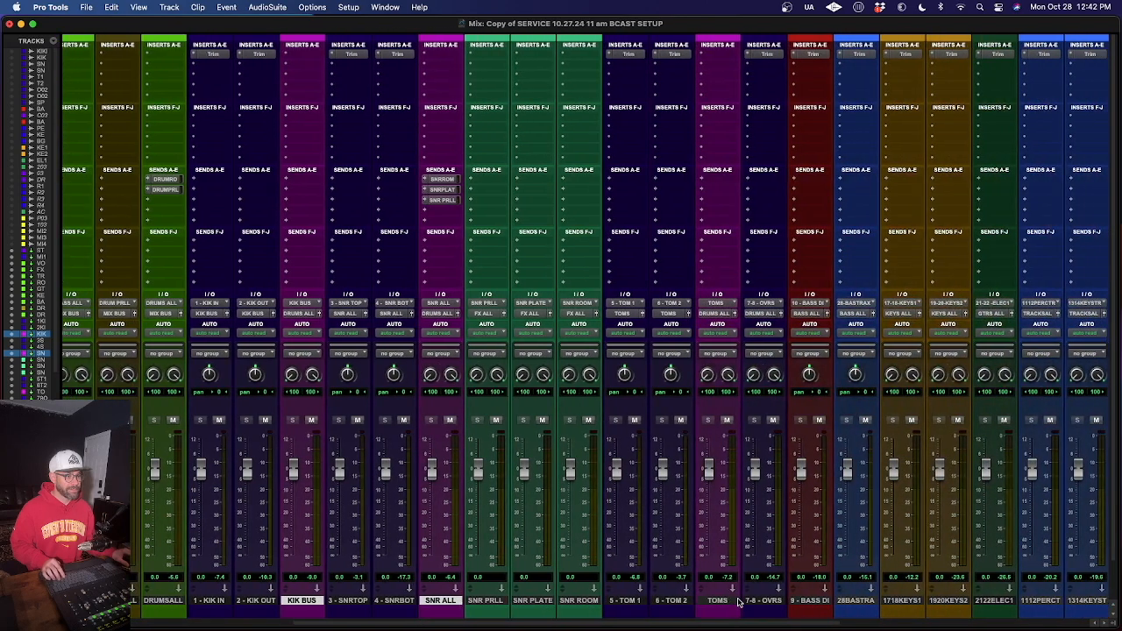
{"action": "left_click", "coordinate": [717, 601], "text": "super"}
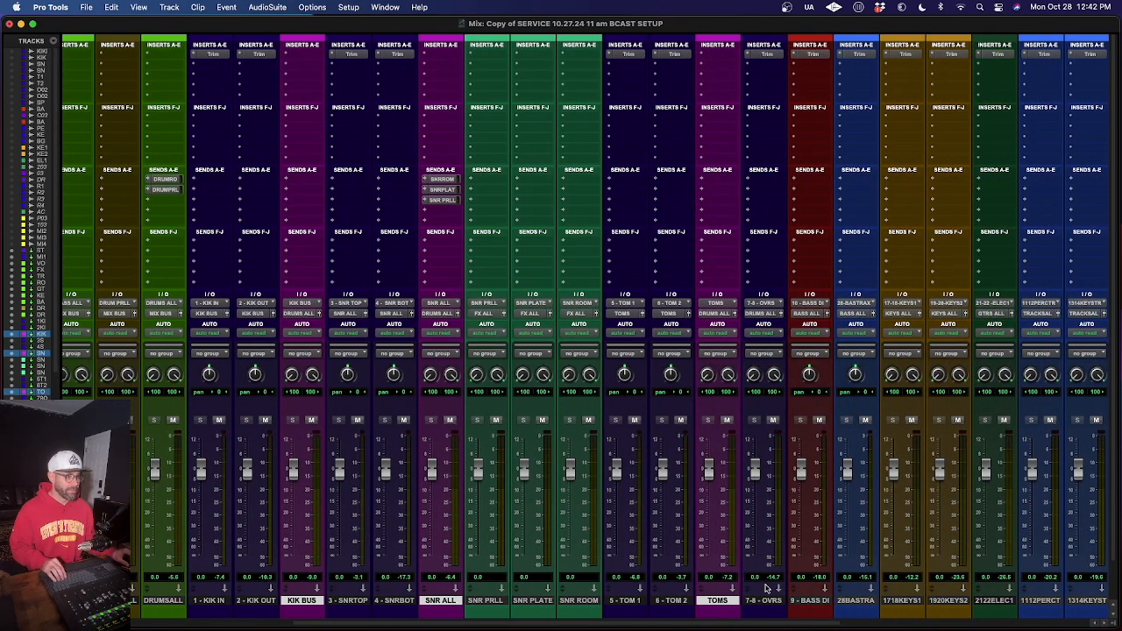
{"action": "left_click", "coordinate": [755, 601], "text": "super"}
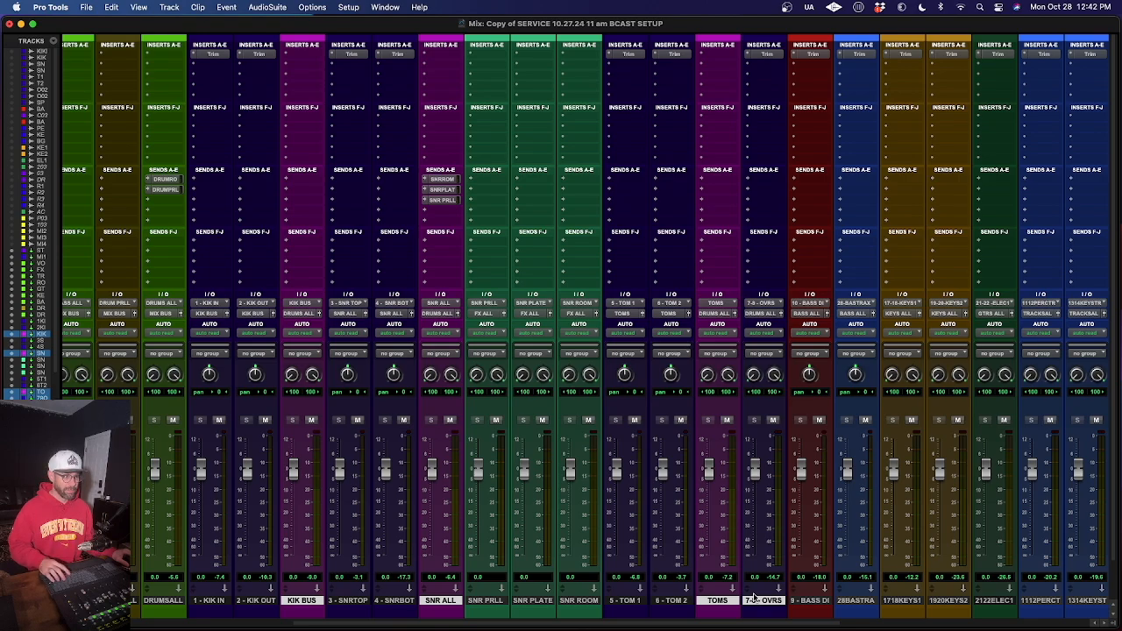
{"action": "key", "text": "super+g"}
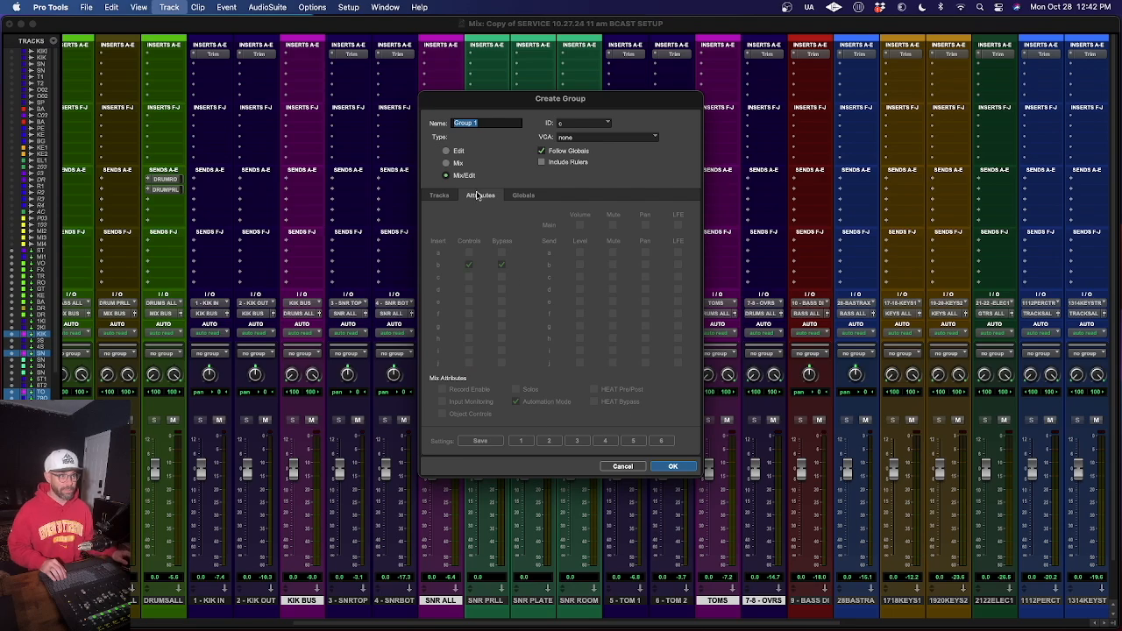
{"action": "left_click", "coordinate": [523, 194]}
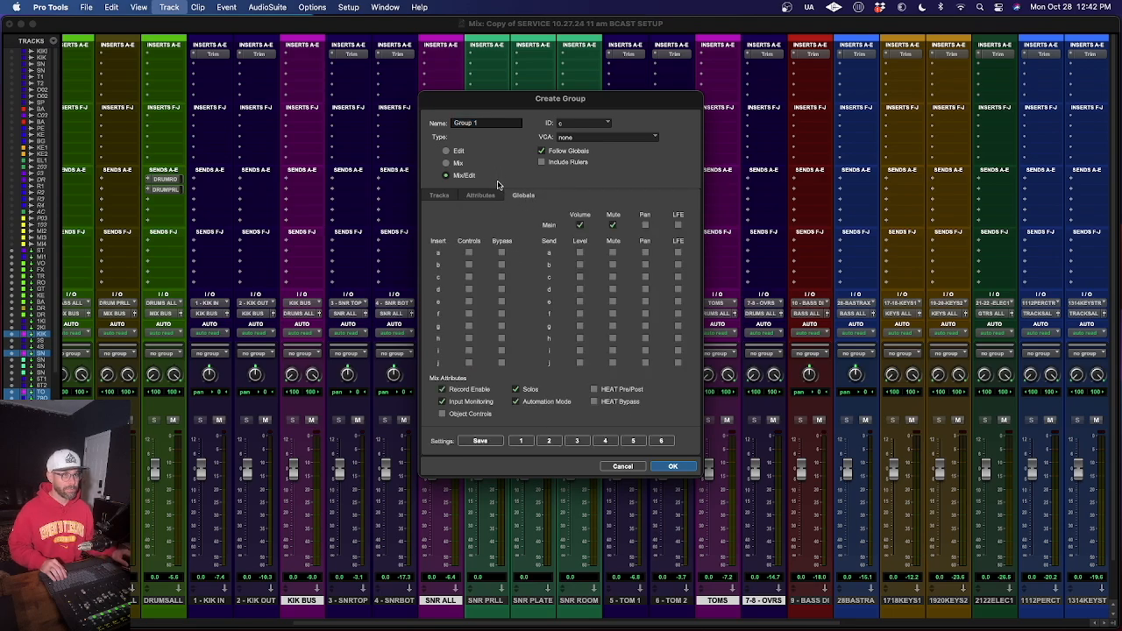
{"action": "left_click", "coordinate": [483, 195]}
{"action": "left_click", "coordinate": [541, 150]}
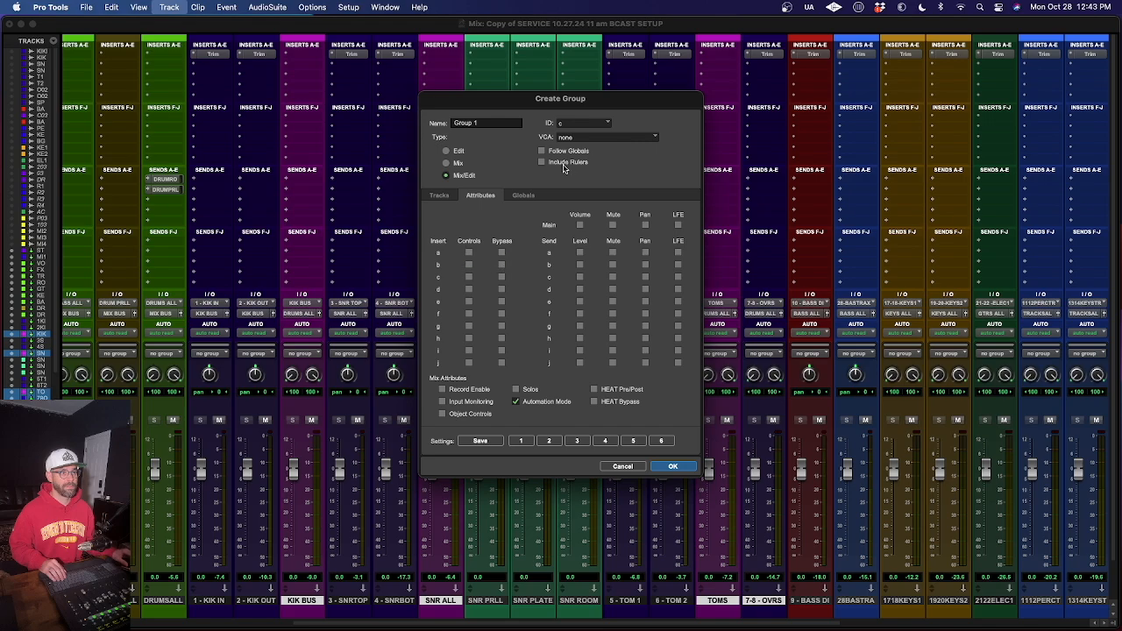
{"action": "left_click", "coordinate": [542, 151]}
{"action": "left_click", "coordinate": [526, 195]}
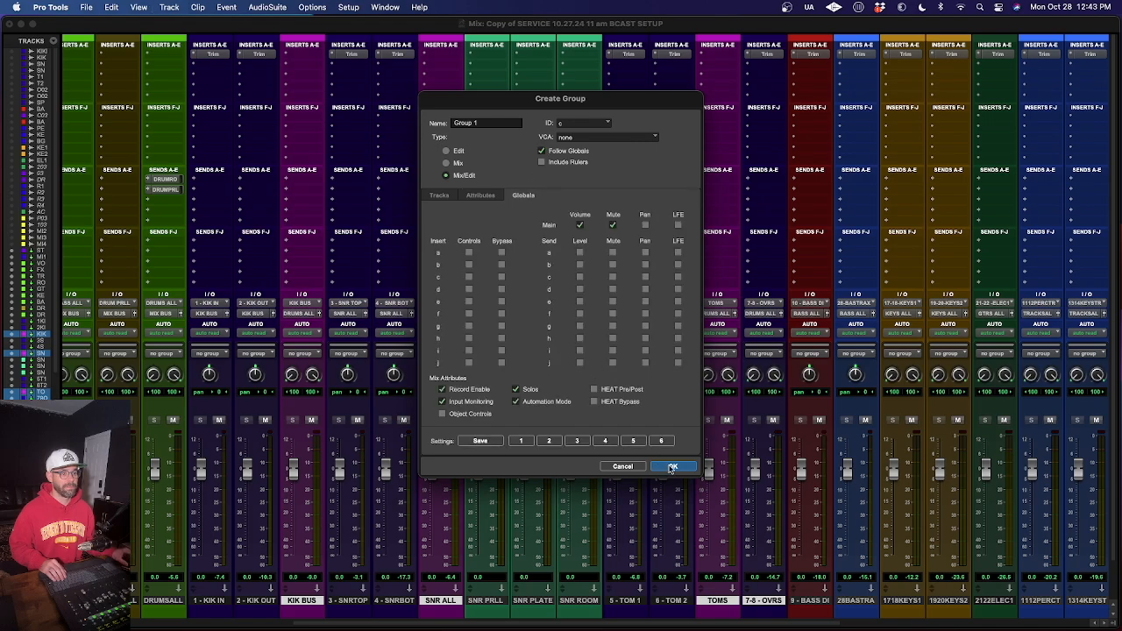
{"action": "left_click", "coordinate": [671, 468]}
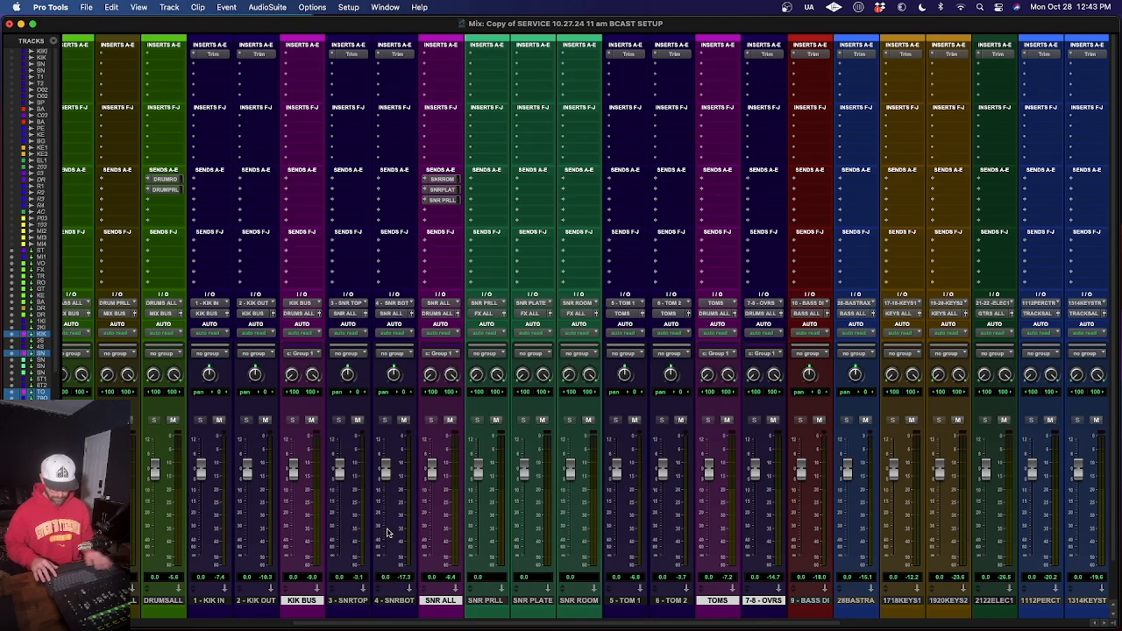
{"action": "key", "text": "super+shift+n"}
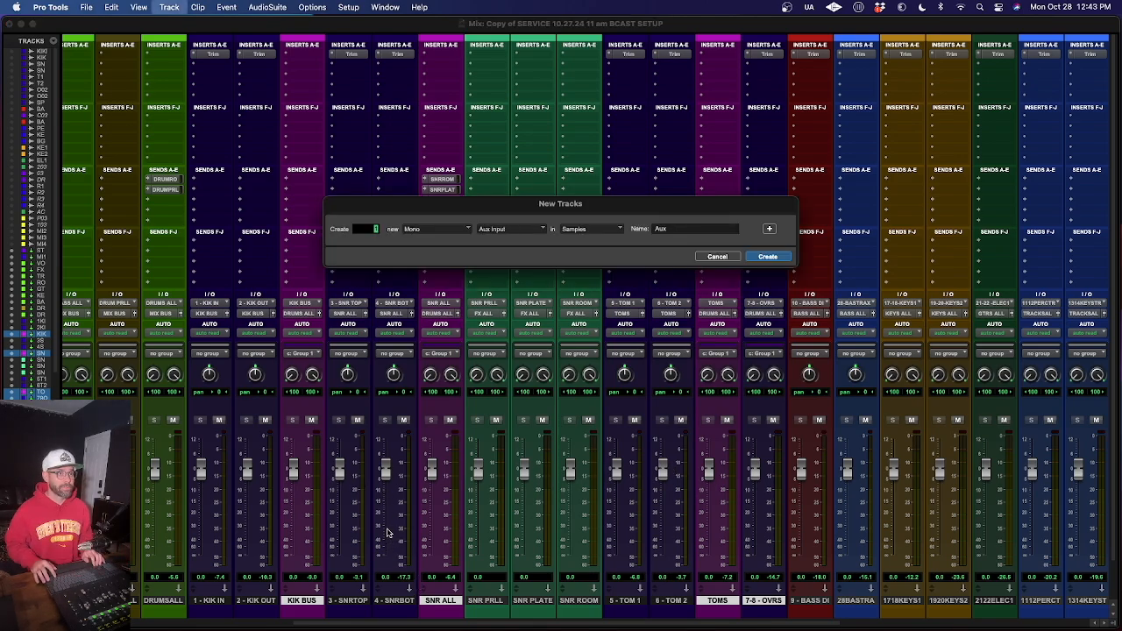
{"action": "key", "text": "super+Down"}
{"action": "key", "text": "super+Down"}
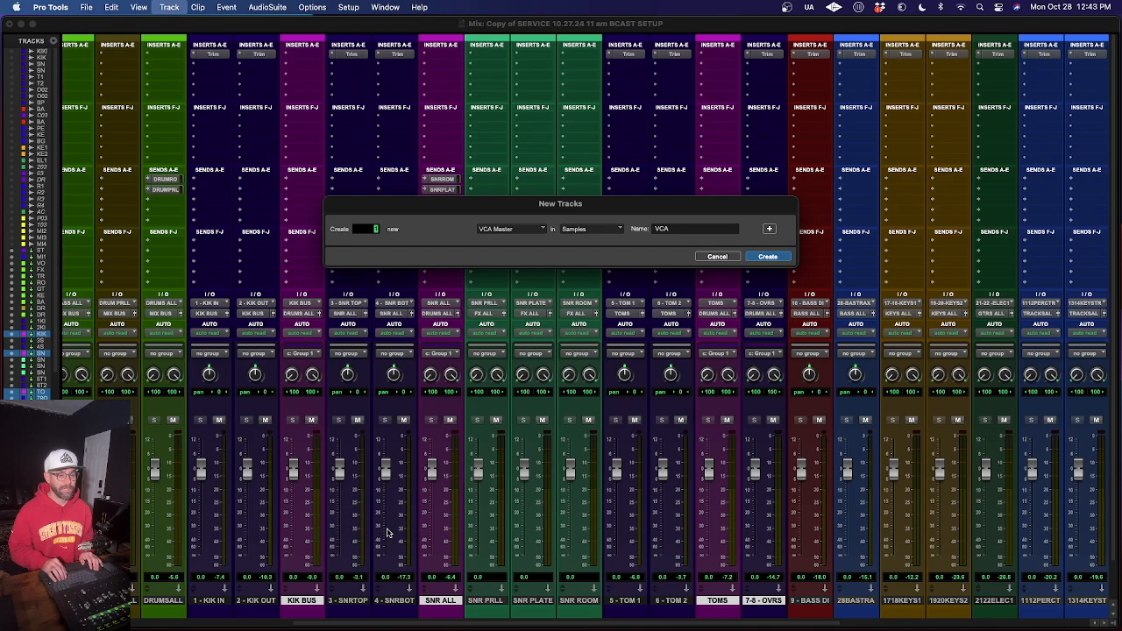
{"action": "left_click", "coordinate": [712, 228]}
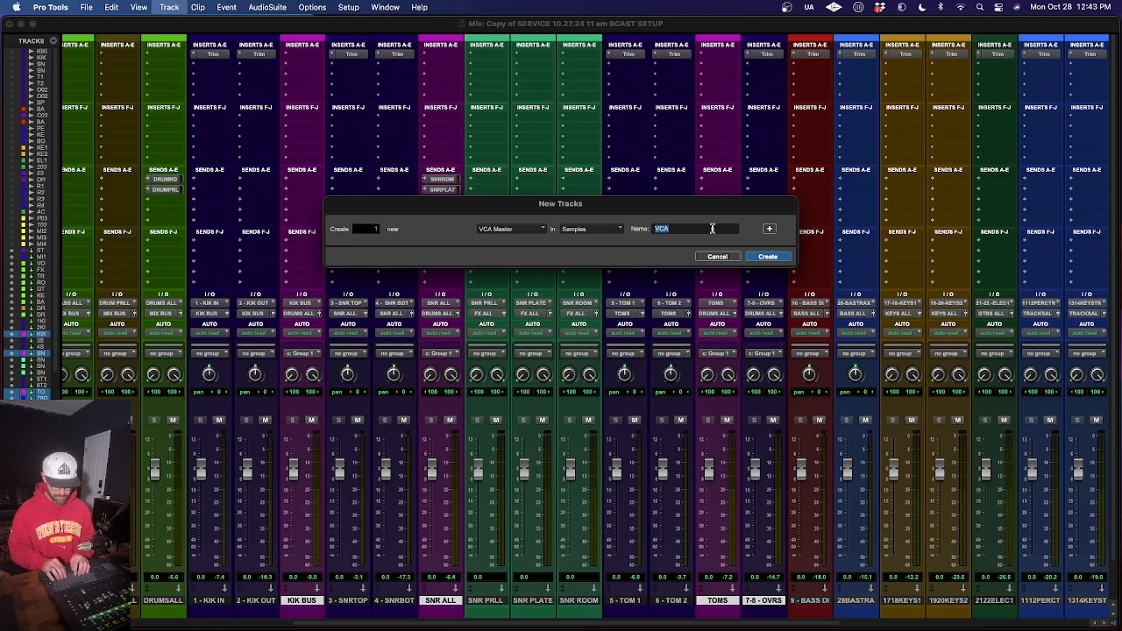
{"action": "left_click", "coordinate": [714, 257]}
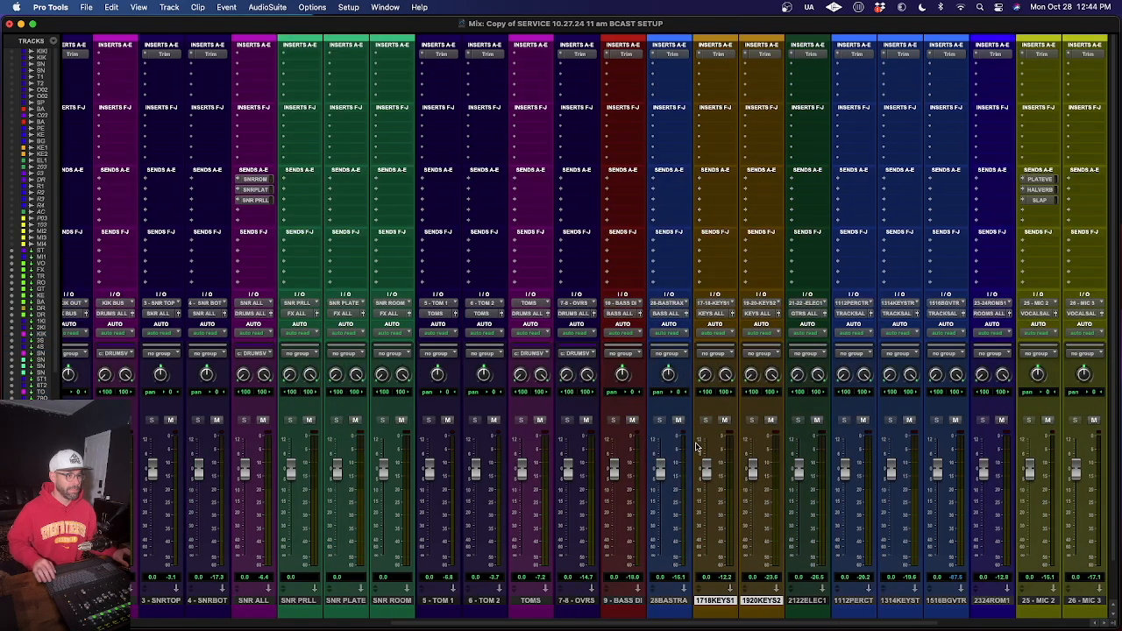
Group the 1718KEYS1 and 1920KEYS2 tracks as a Mix/Edit group named KEYS VCA.
{"action": "key", "text": "super+g"}
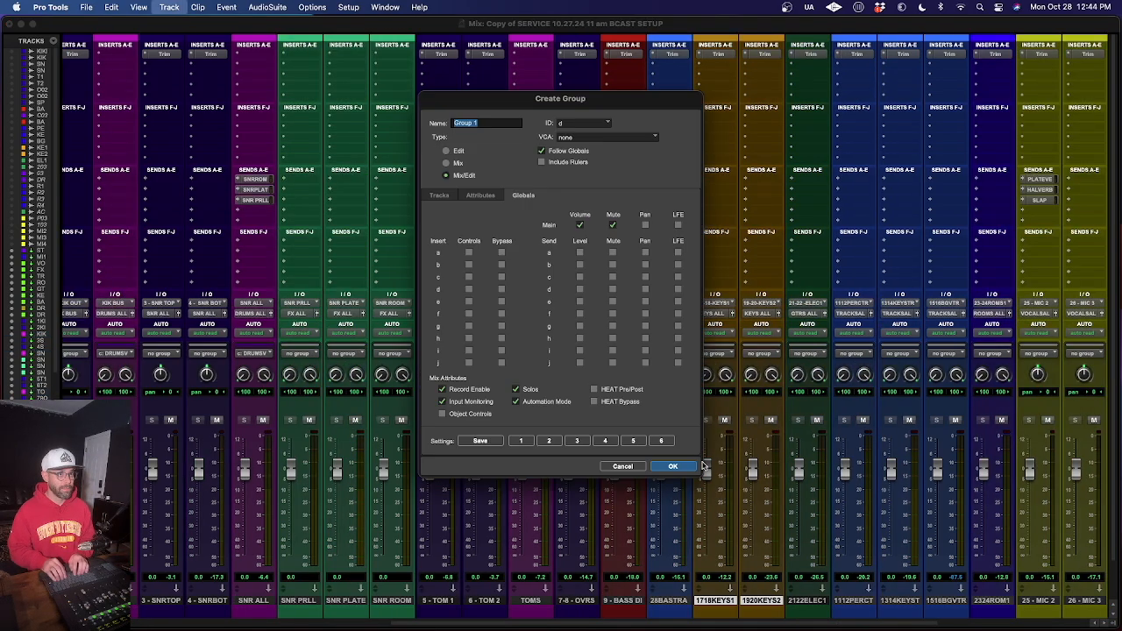
{"action": "type", "text": "KEYS VCA"}
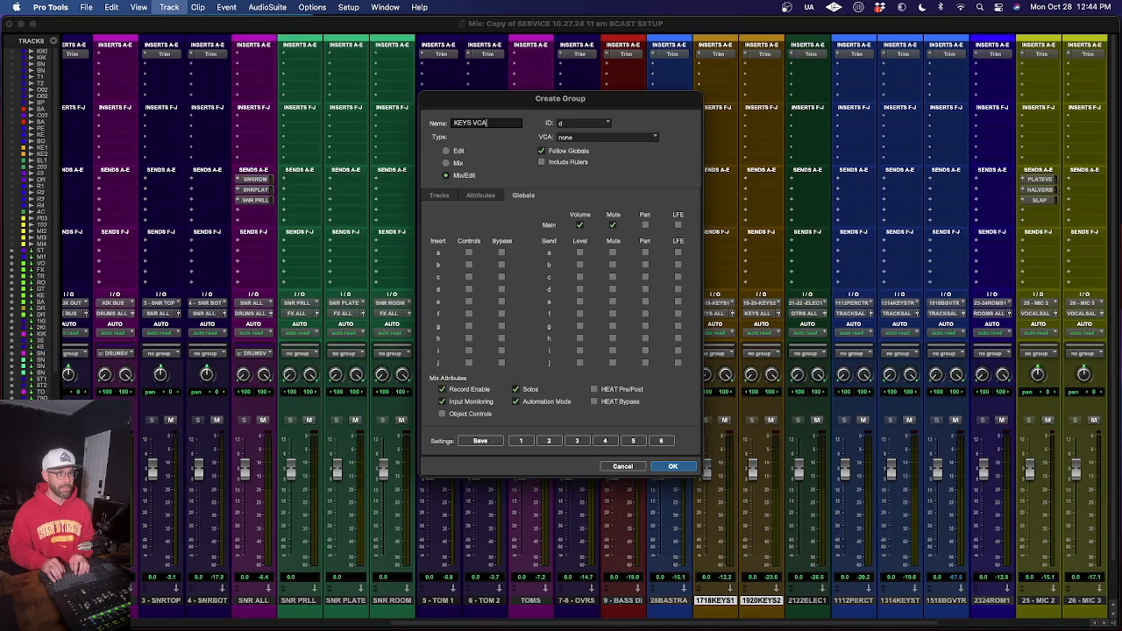
{"action": "key", "text": "Return"}
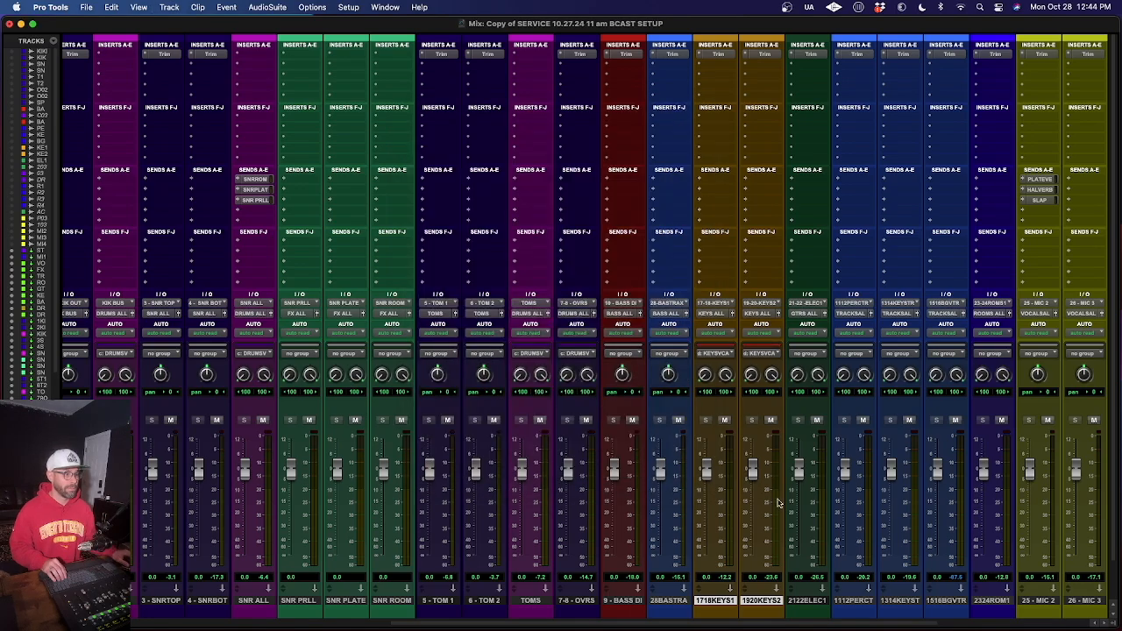
Create a Mix/Edit group named GTRS VCA containing the 2122ELEC1 track.
{"action": "scroll", "coordinate": [482, 585], "scroll_direction": "right", "scroll_amount": 5}
{"action": "left_click", "coordinate": [518, 601]}
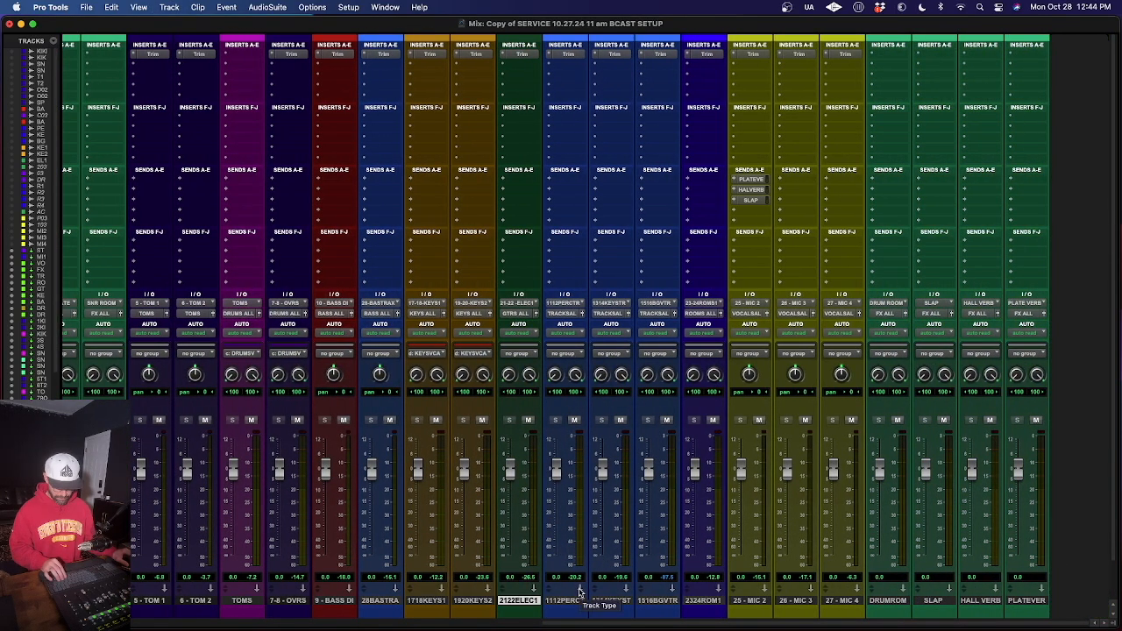
{"action": "key", "text": "super+g"}
{"action": "type", "text": "GT"}
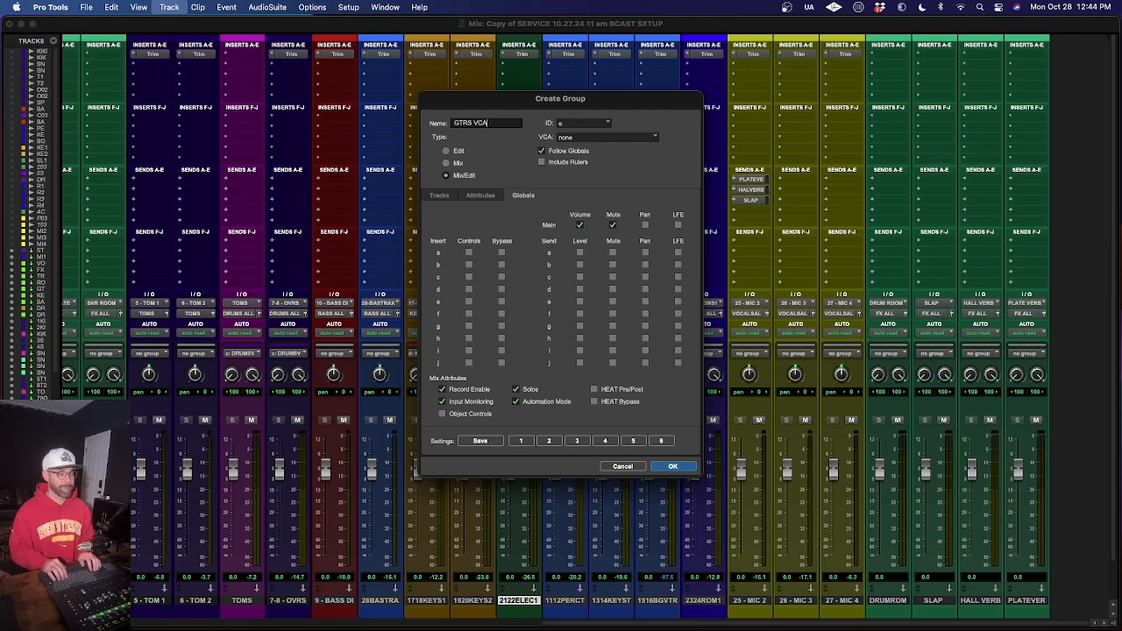
{"action": "type", "text": "RS VCA"}
{"action": "key", "text": "Return"}
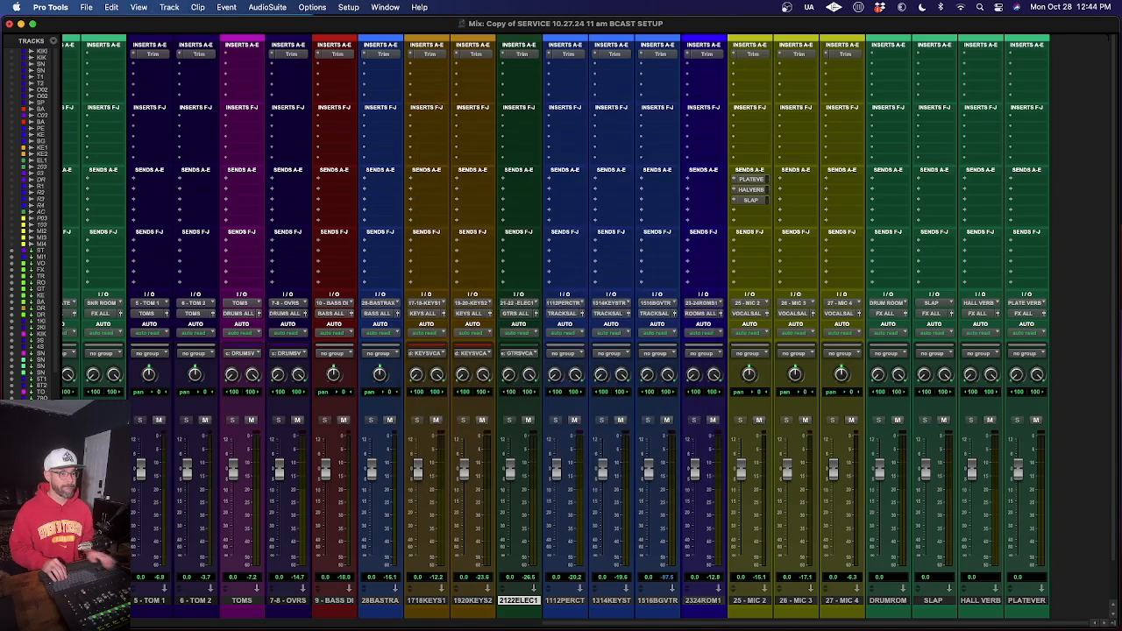
Group the 28BASTRA, 1112PERCT, 1314KEYST and 1516BGVTR tracks under the name TRACKS VCA.
{"action": "left_click", "coordinate": [561, 603]}
{"action": "left_click", "coordinate": [656, 604], "text": "shift"}
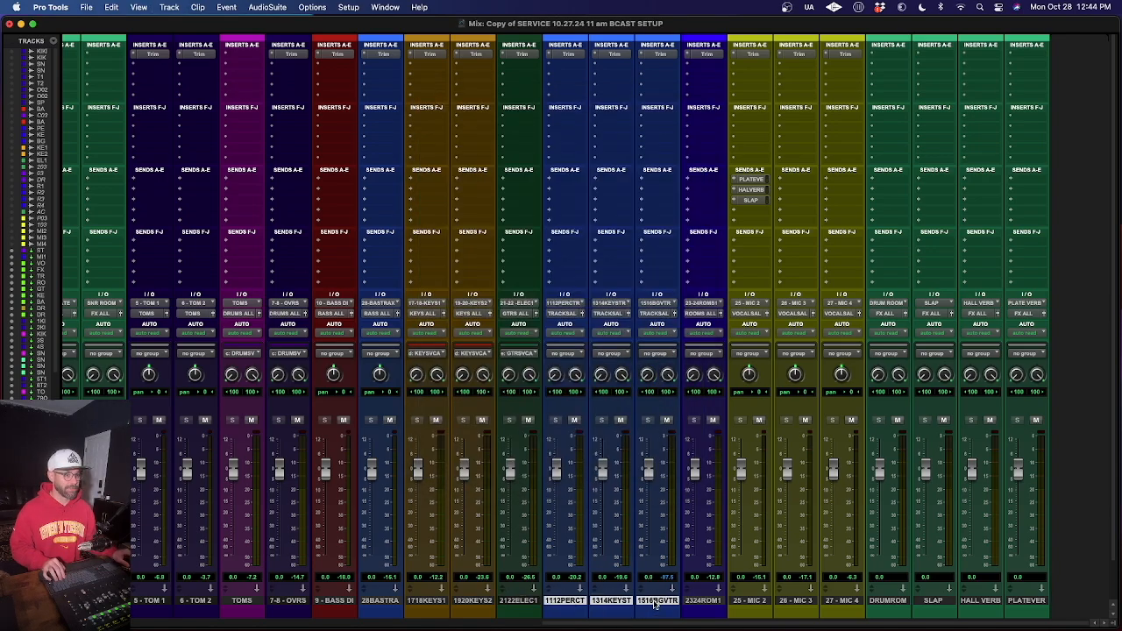
{"action": "left_click", "coordinate": [377, 602], "text": "super"}
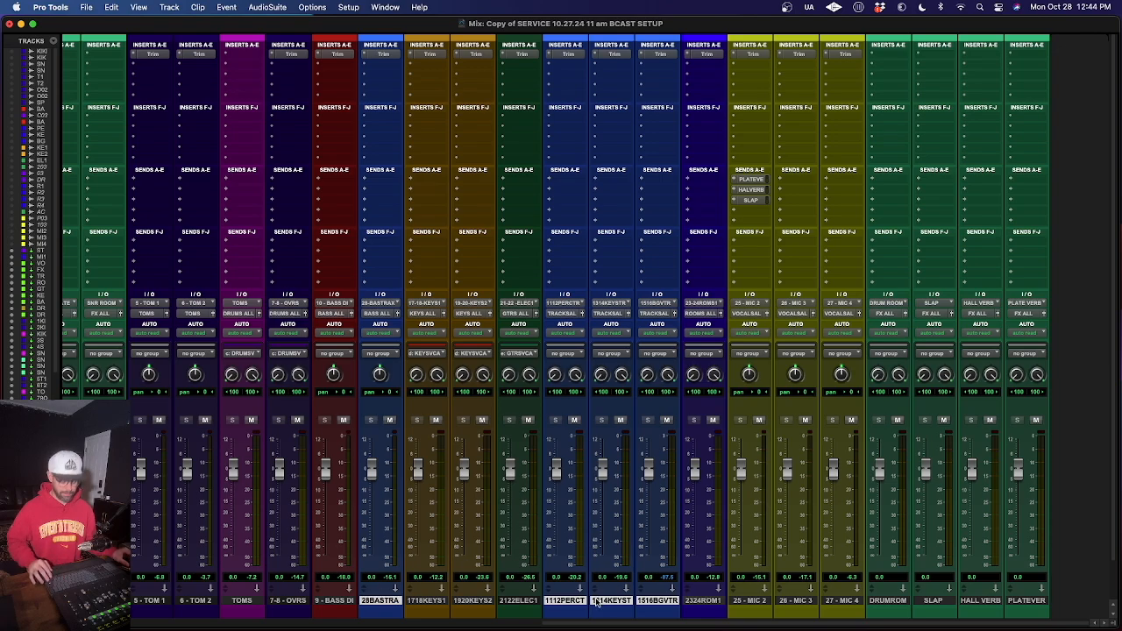
{"action": "key", "text": "super+g"}
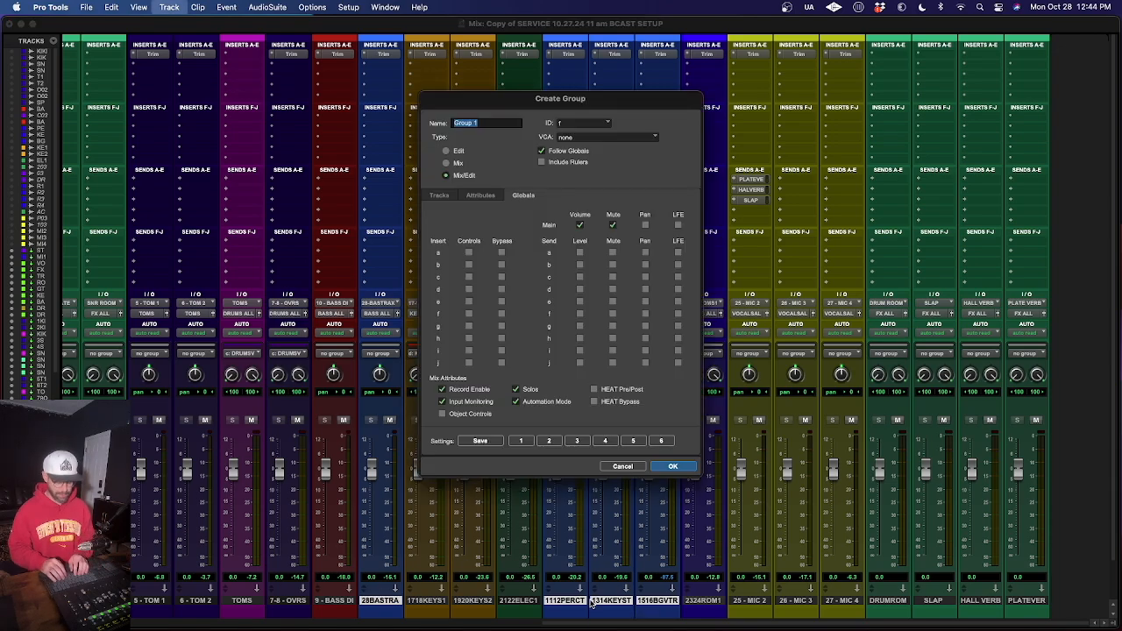
{"action": "type", "text": "VCA"}
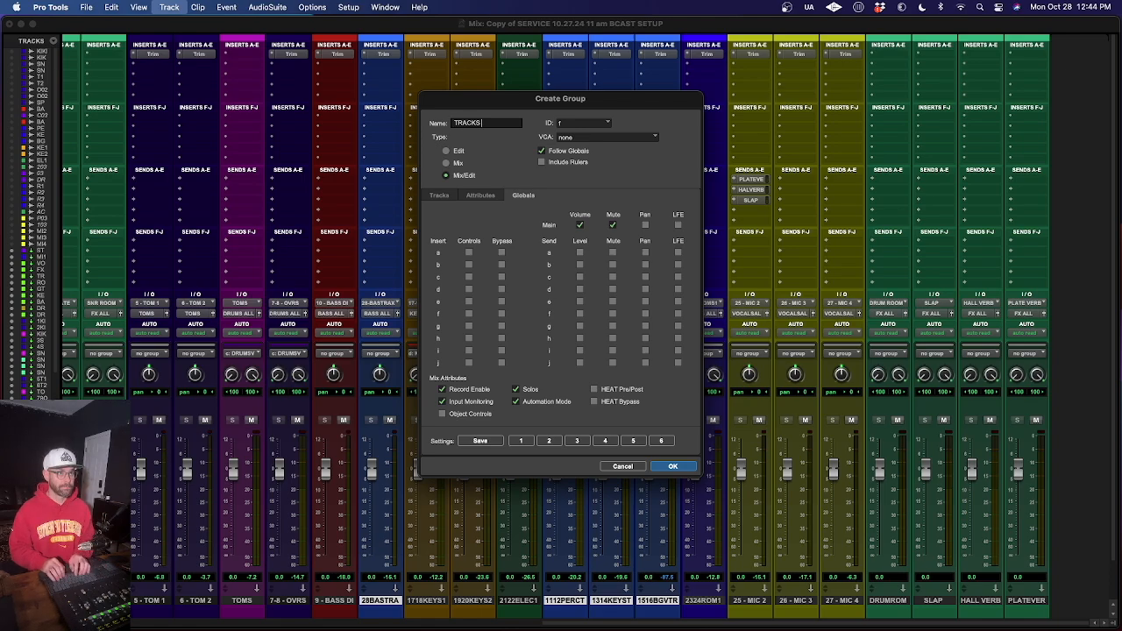
{"action": "key", "text": "Return"}
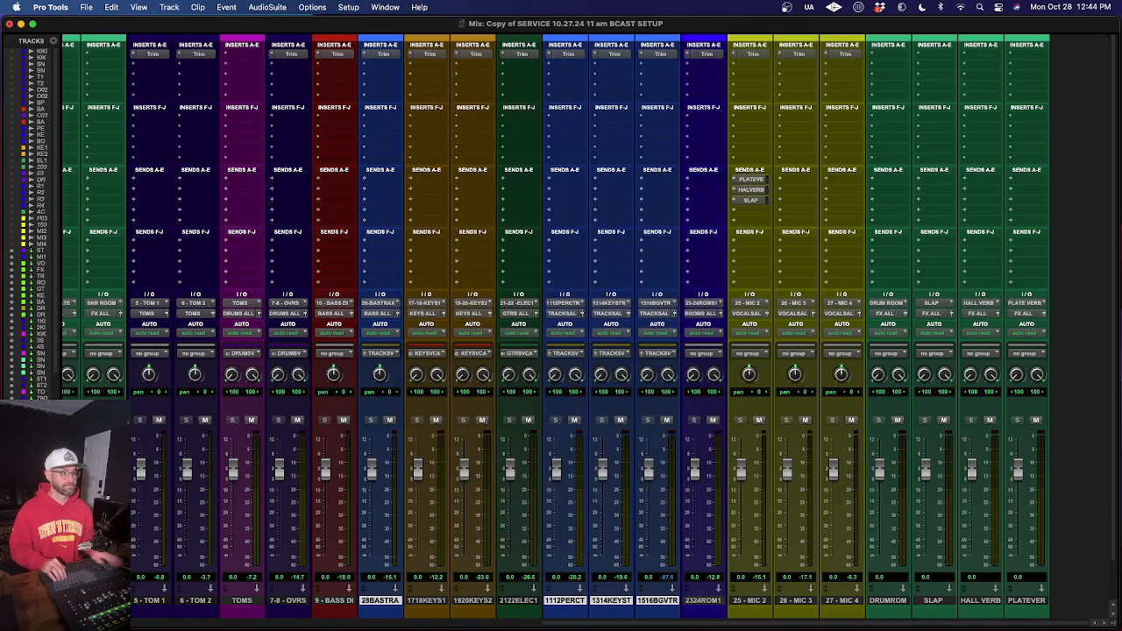
Group the MIC 2, MIC 3 and MIC 4 vocal tracks under the name VOX VCA.
{"action": "left_click", "coordinate": [693, 601]}
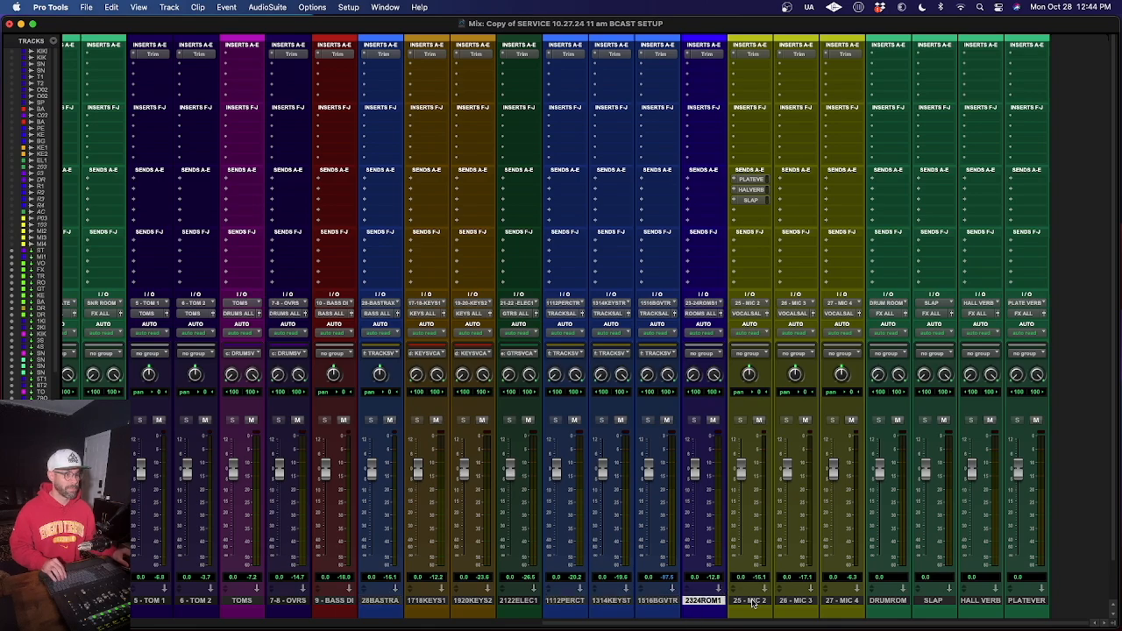
{"action": "left_click", "coordinate": [749, 601]}
{"action": "left_click", "coordinate": [839, 600], "text": "shift"}
{"action": "key", "text": "super+g"}
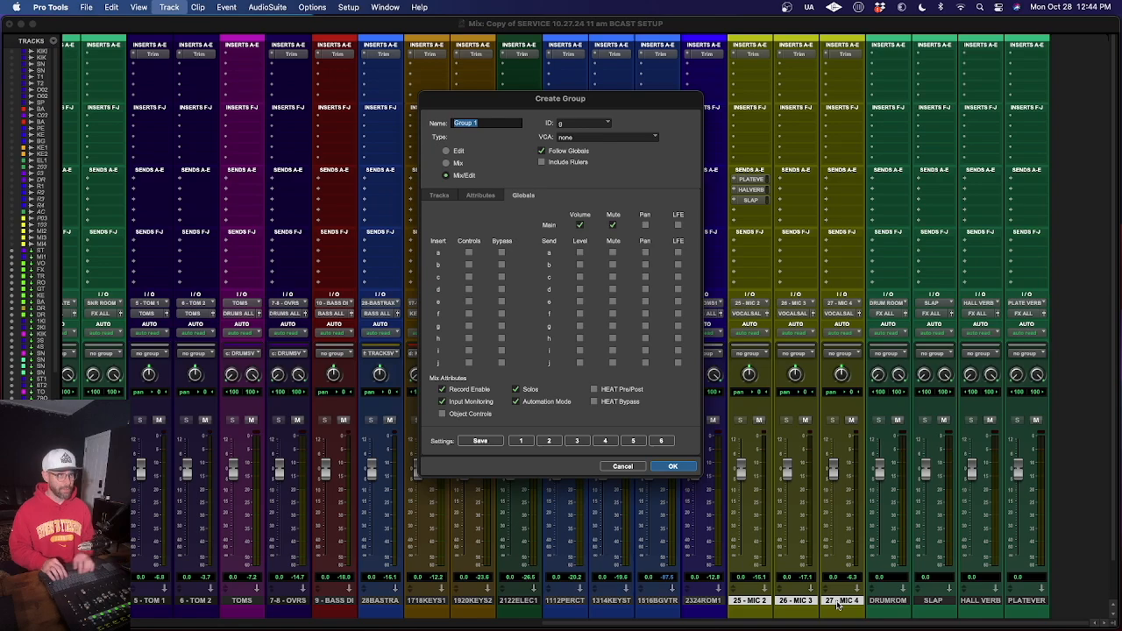
{"action": "type", "text": "VOX VCA"}
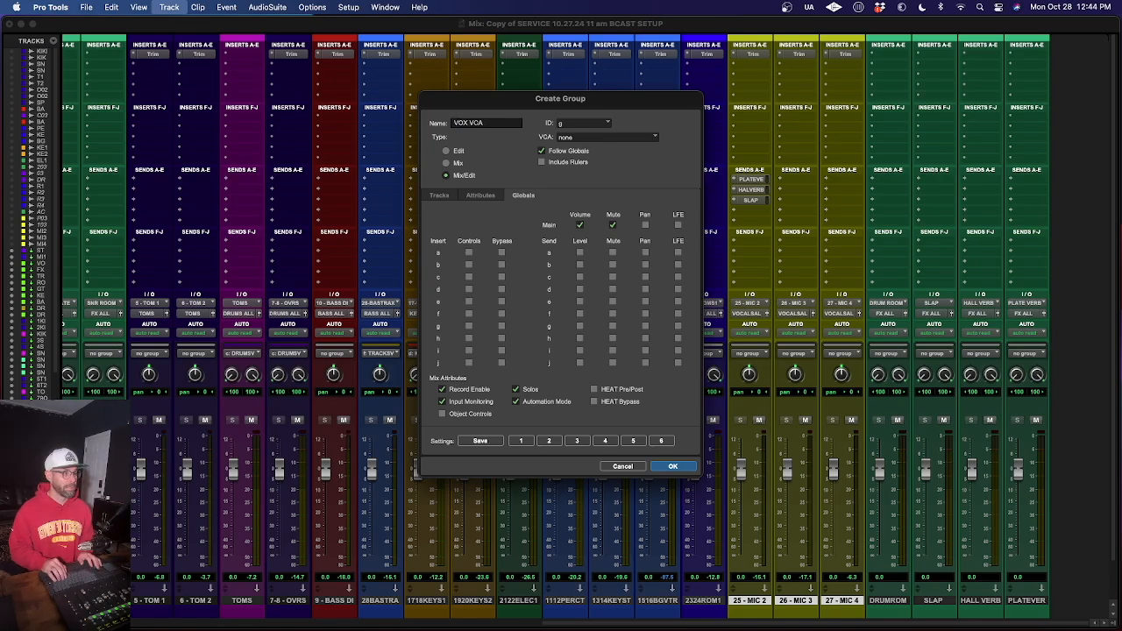
{"action": "key", "text": "Return"}
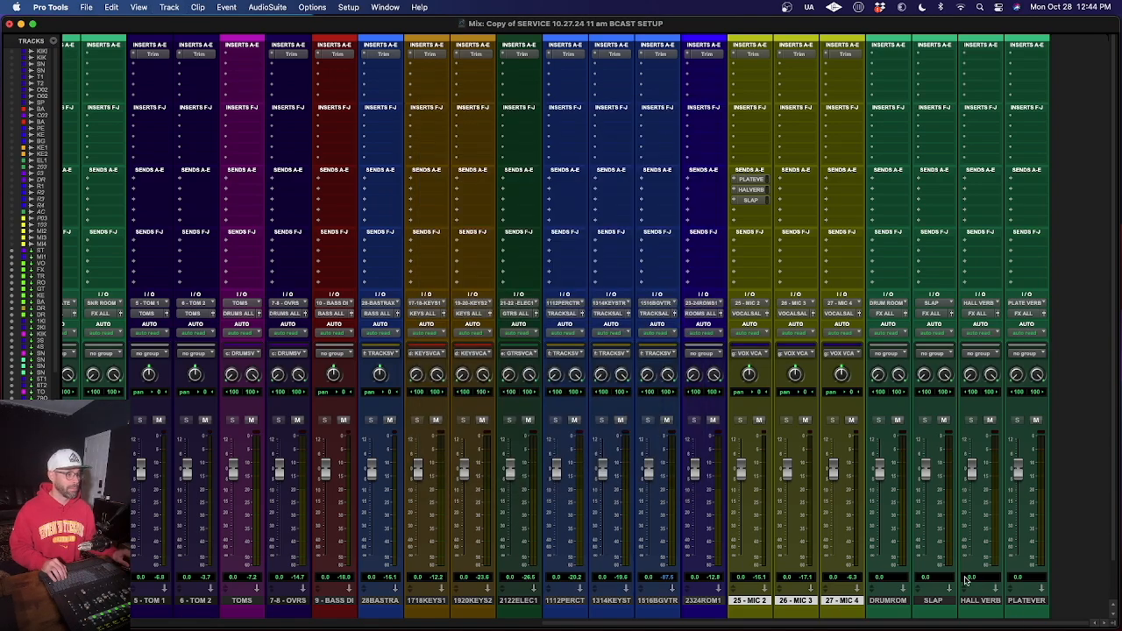
Group the SLAP, HALL VERB and PLATEVER effect tracks under the name VOX FX VCA.
{"action": "left_click", "coordinate": [928, 602]}
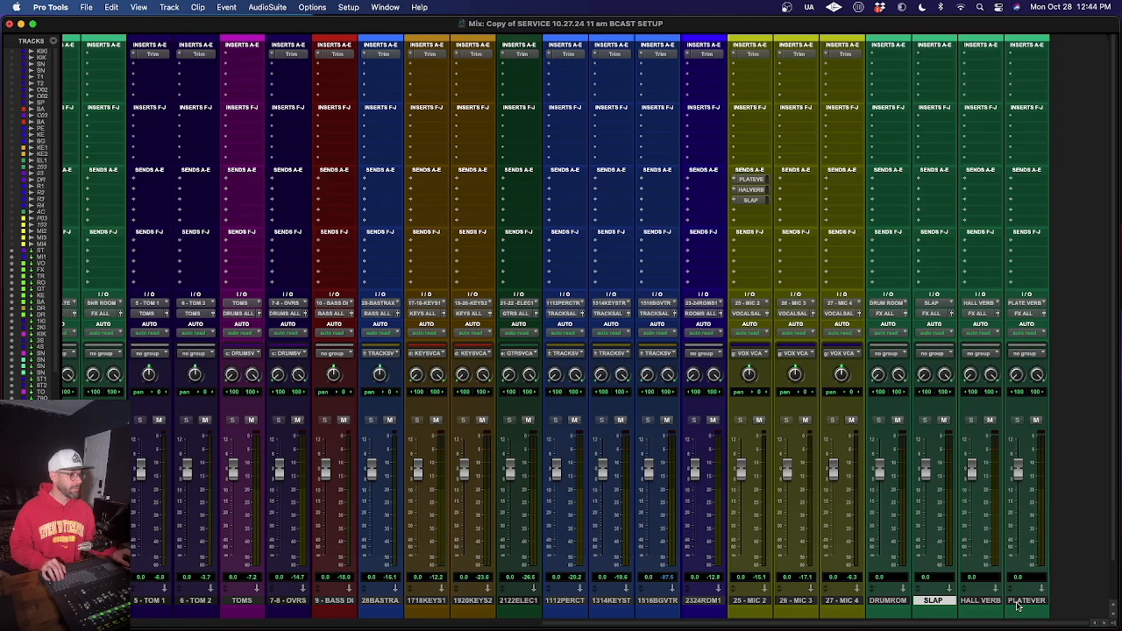
{"action": "left_click", "coordinate": [1018, 602], "text": "shift"}
{"action": "key", "text": "super+g"}
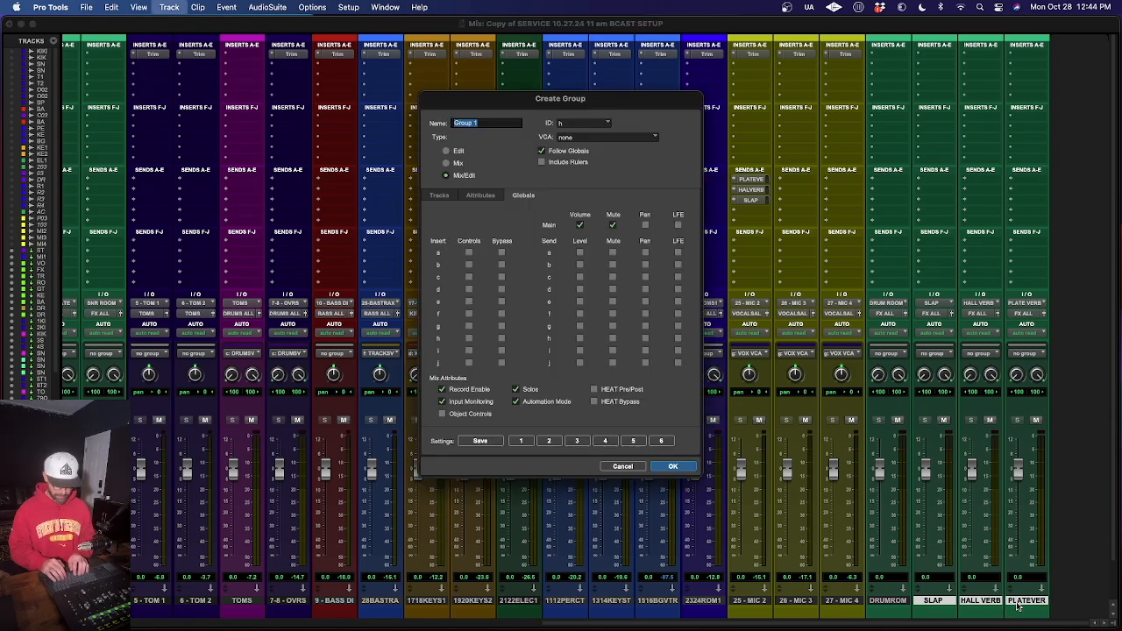
{"action": "type", "text": "VOX FX VCA"}
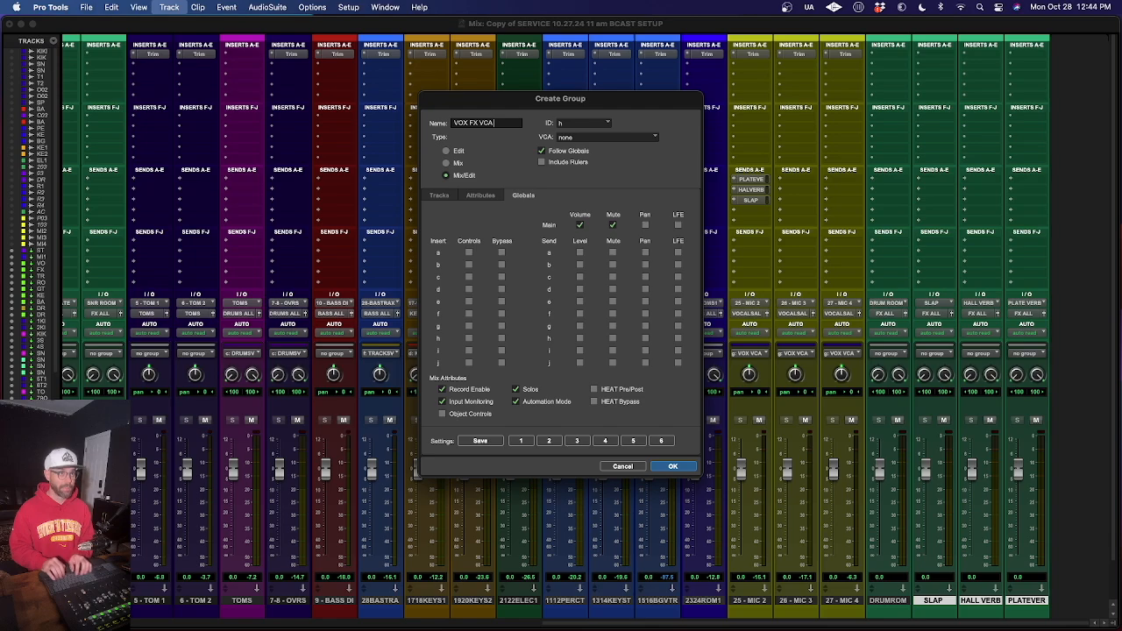
{"action": "key", "text": "Return"}
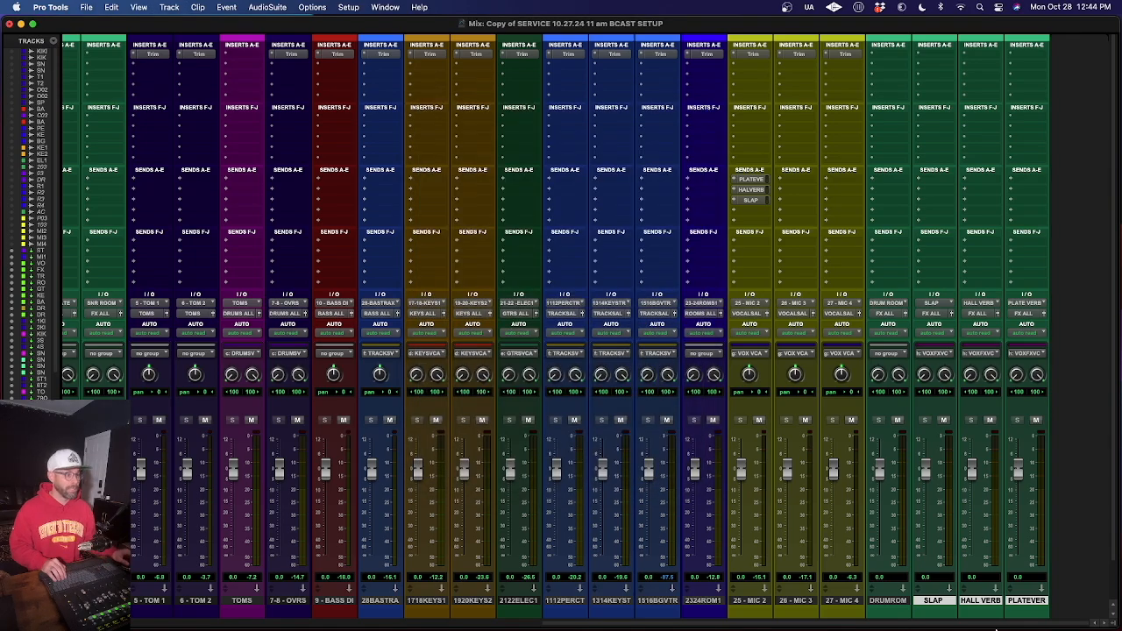
Create a Mix/Edit group named BAND VCA from KIK BUS, SNR ALL and all tracks from TOMS through 1516BGVTR.
{"action": "scroll", "coordinate": [839, 600], "scroll_direction": "left", "scroll_amount": 5}
{"action": "scroll", "coordinate": [833, 600], "scroll_direction": "right", "scroll_amount": 5}
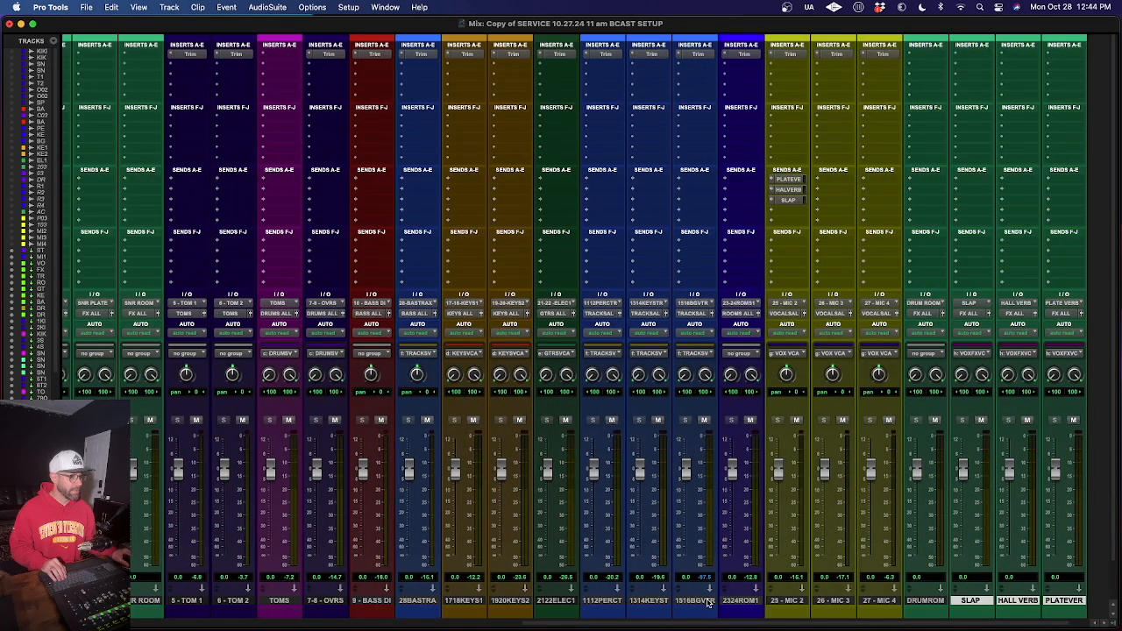
{"action": "left_click", "coordinate": [697, 600]}
{"action": "scroll", "coordinate": [697, 602], "scroll_direction": "left", "scroll_amount": 2}
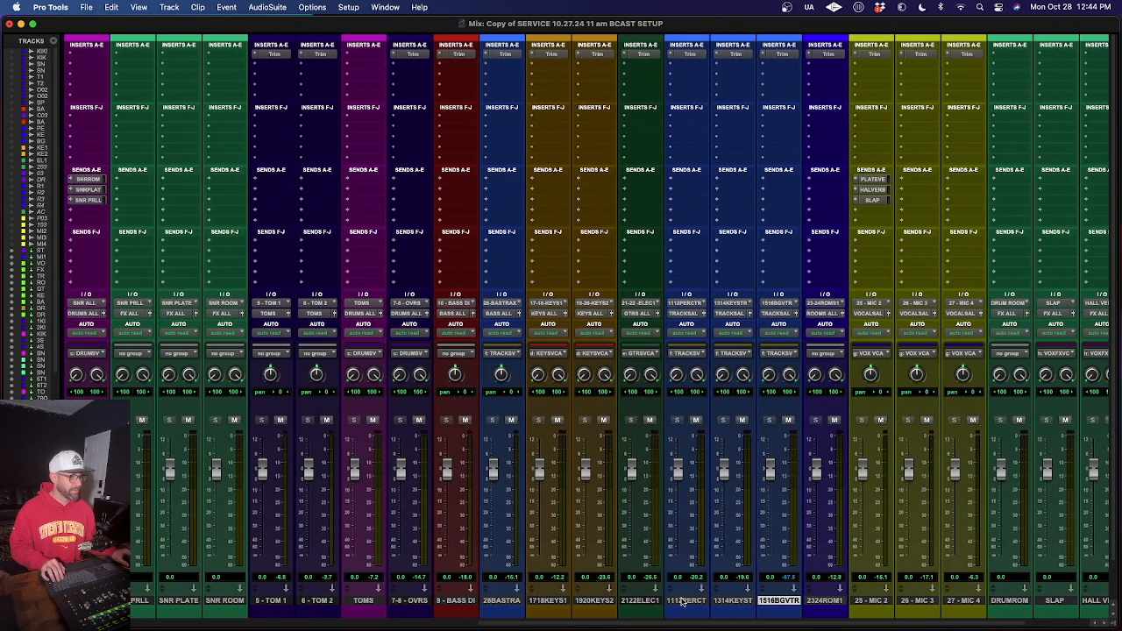
{"action": "left_click", "coordinate": [456, 601], "text": "shift"}
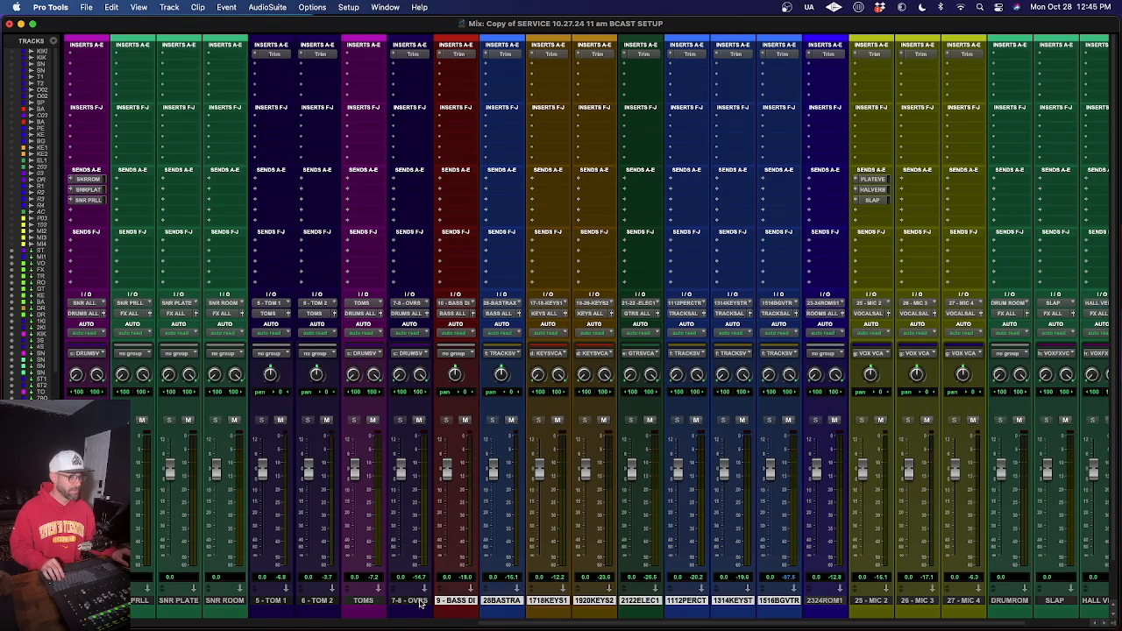
{"action": "left_click", "coordinate": [367, 601], "text": "shift"}
{"action": "scroll", "coordinate": [367, 603], "scroll_direction": "left", "scroll_amount": 5}
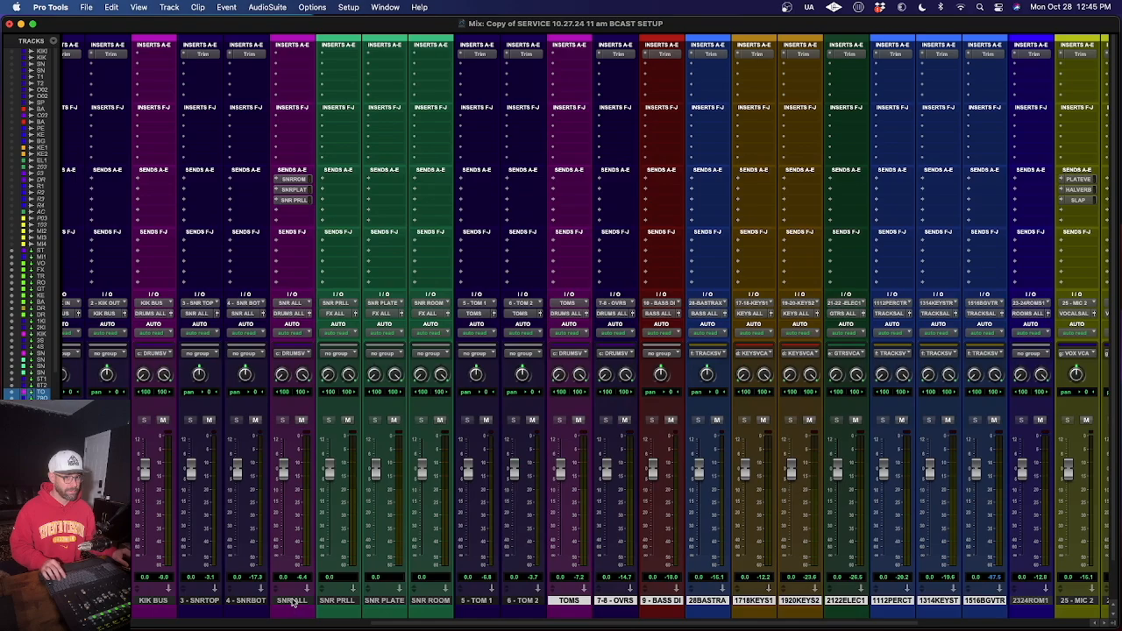
{"action": "left_click", "coordinate": [293, 602], "text": "super"}
{"action": "left_click", "coordinate": [154, 601], "text": "super"}
{"action": "scroll", "coordinate": [153, 605], "scroll_direction": "left", "scroll_amount": 12}
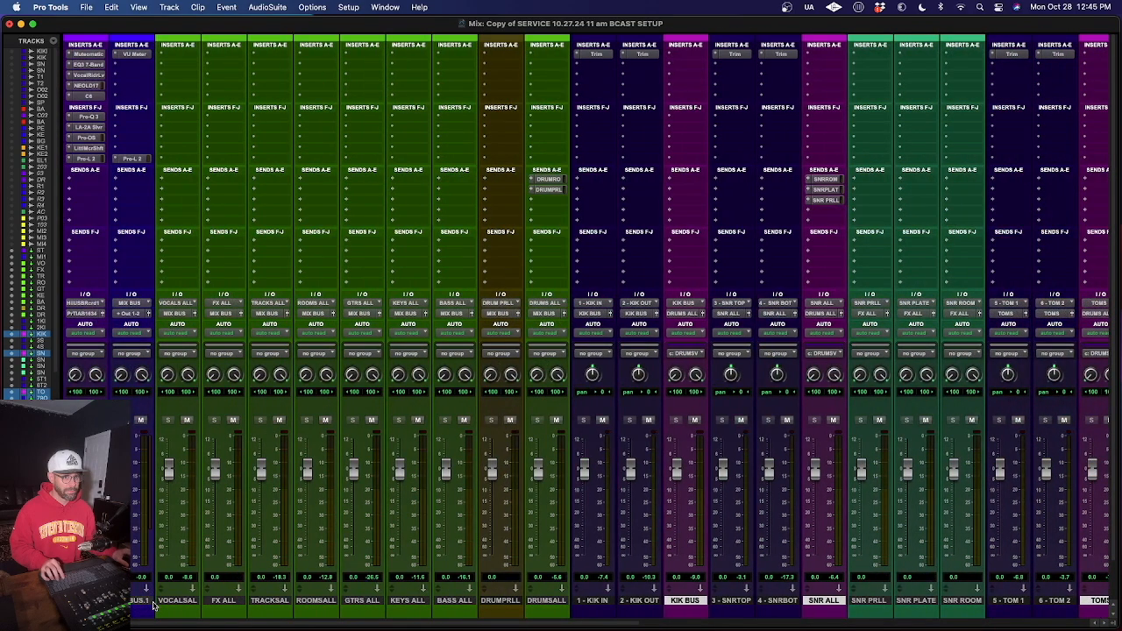
{"action": "scroll", "coordinate": [153, 605], "scroll_direction": "right", "scroll_amount": 6}
{"action": "key", "text": "super+g"}
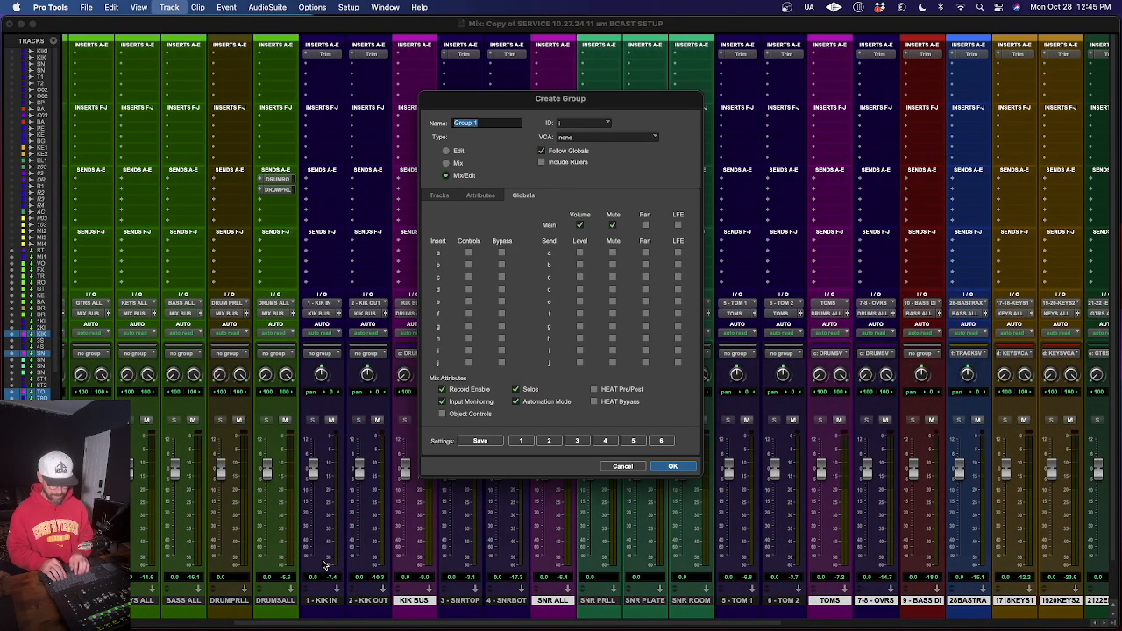
{"action": "type", "text": "BAND VCA"}
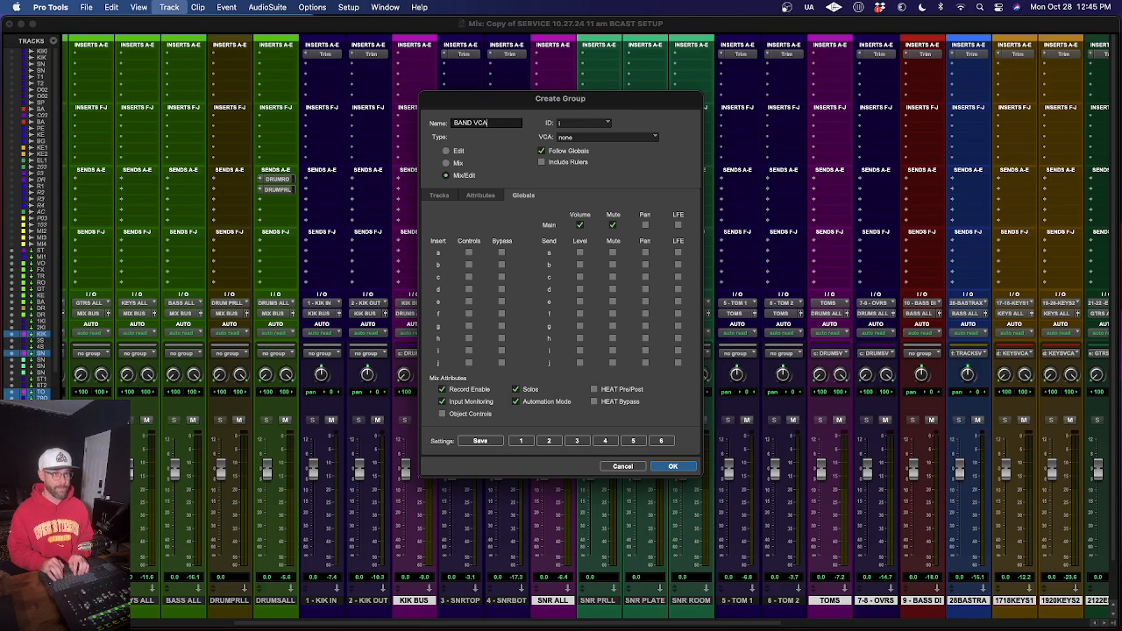
{"action": "key", "text": "Return"}
Add seven new VCA master tracks directly after the DRUMSALL track.
{"action": "scroll", "coordinate": [418, 575], "scroll_direction": "left", "scroll_amount": 3}
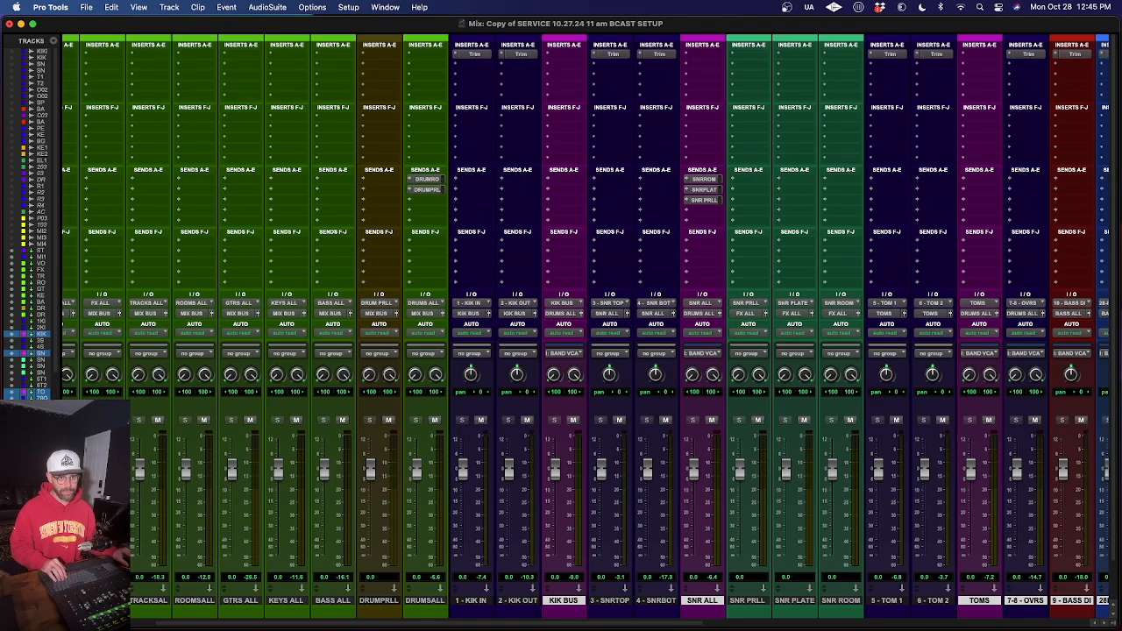
{"action": "left_click", "coordinate": [435, 603]}
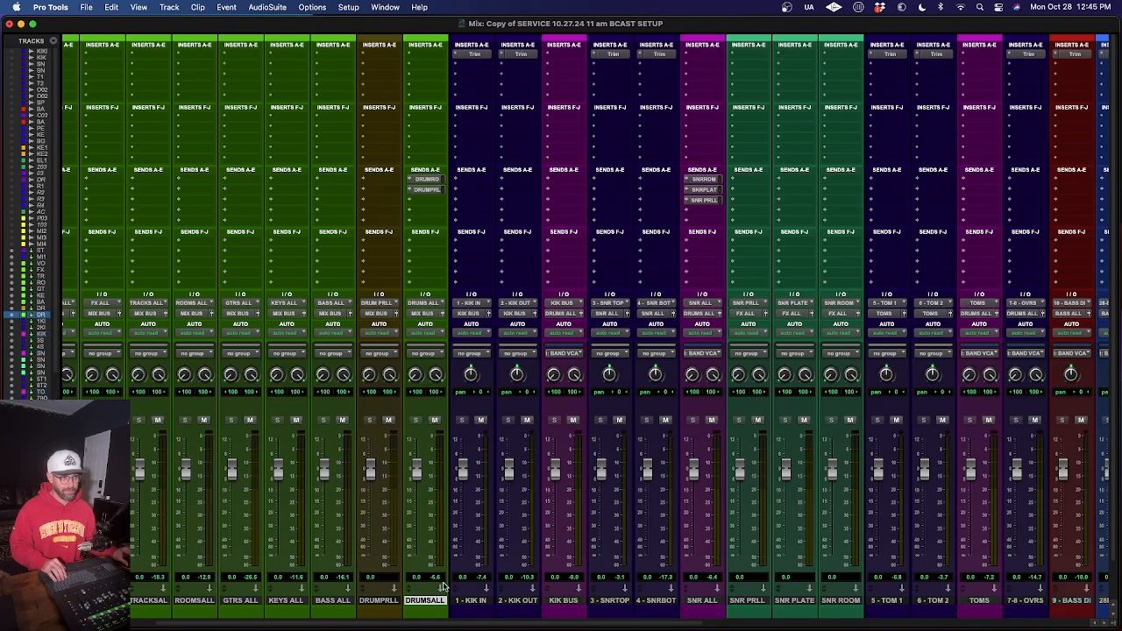
{"action": "key", "text": "super+shift+n"}
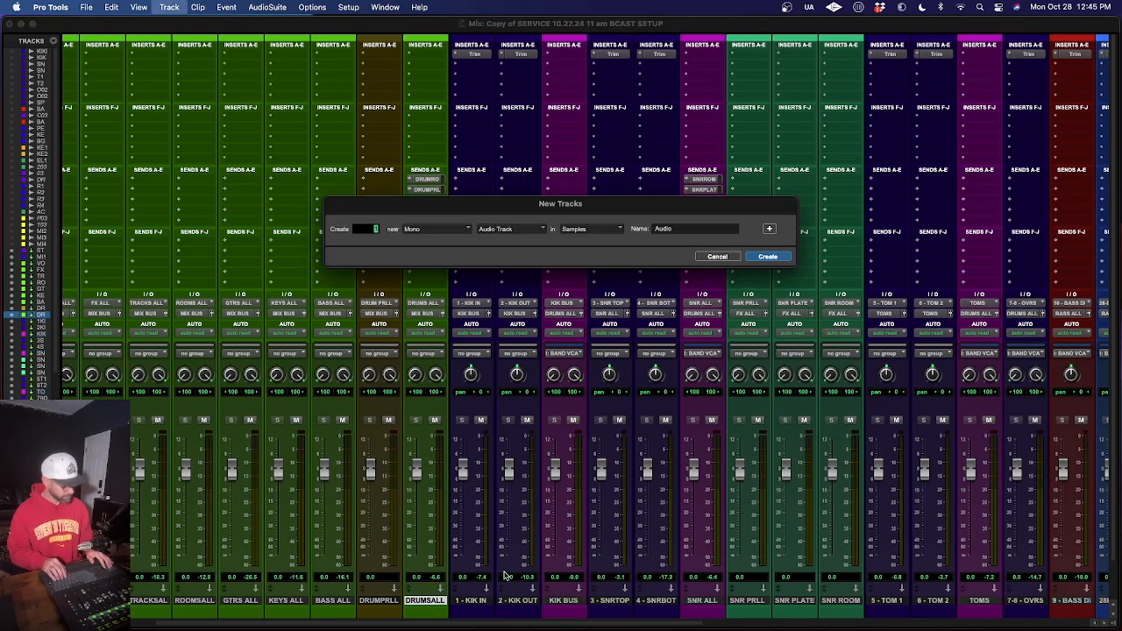
{"action": "key", "text": "super+Down"}
{"action": "key", "text": "super+Down"}
{"action": "key", "text": "super+Down"}
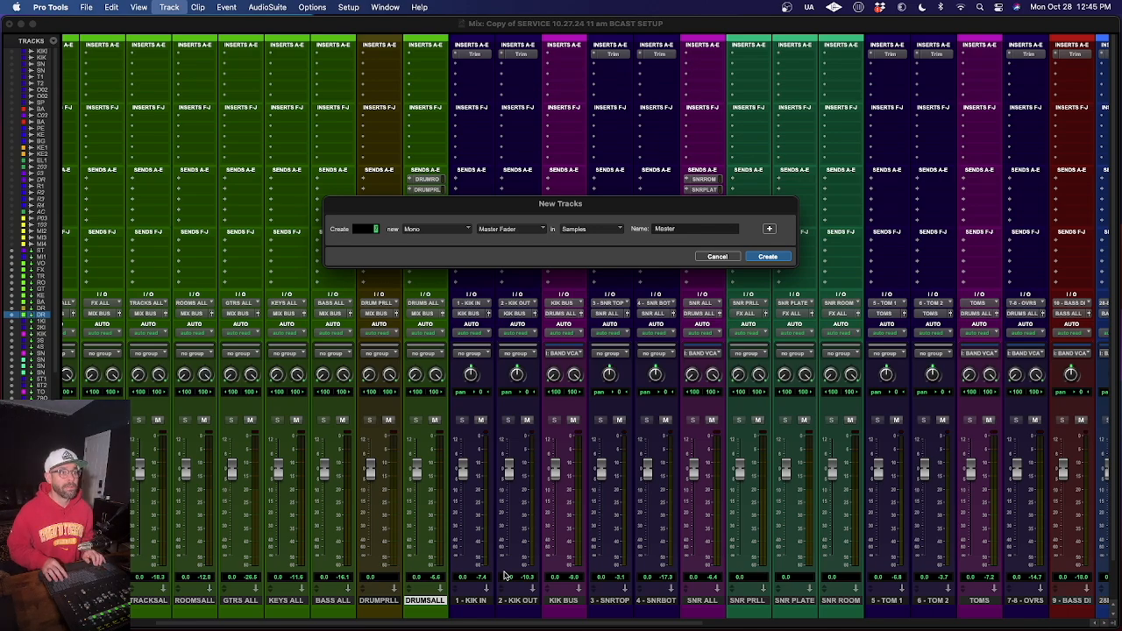
{"action": "key", "text": "Return"}
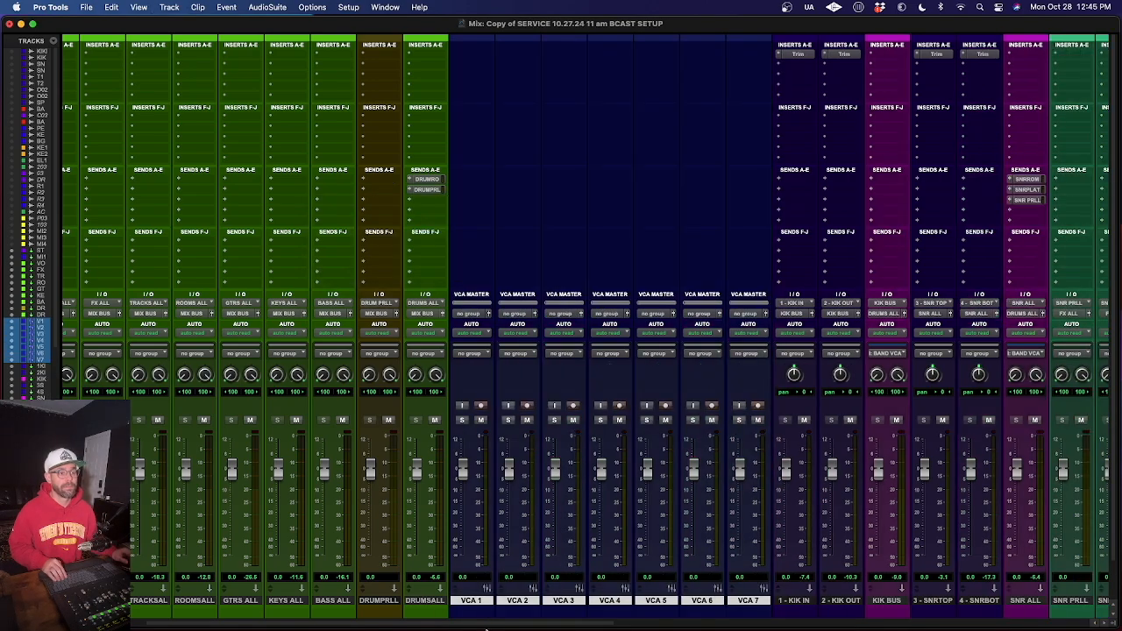
Assign the DRUMS VCA group to the VCA 1 master.
{"action": "left_click", "coordinate": [457, 313]}
{"action": "key", "text": "d"}
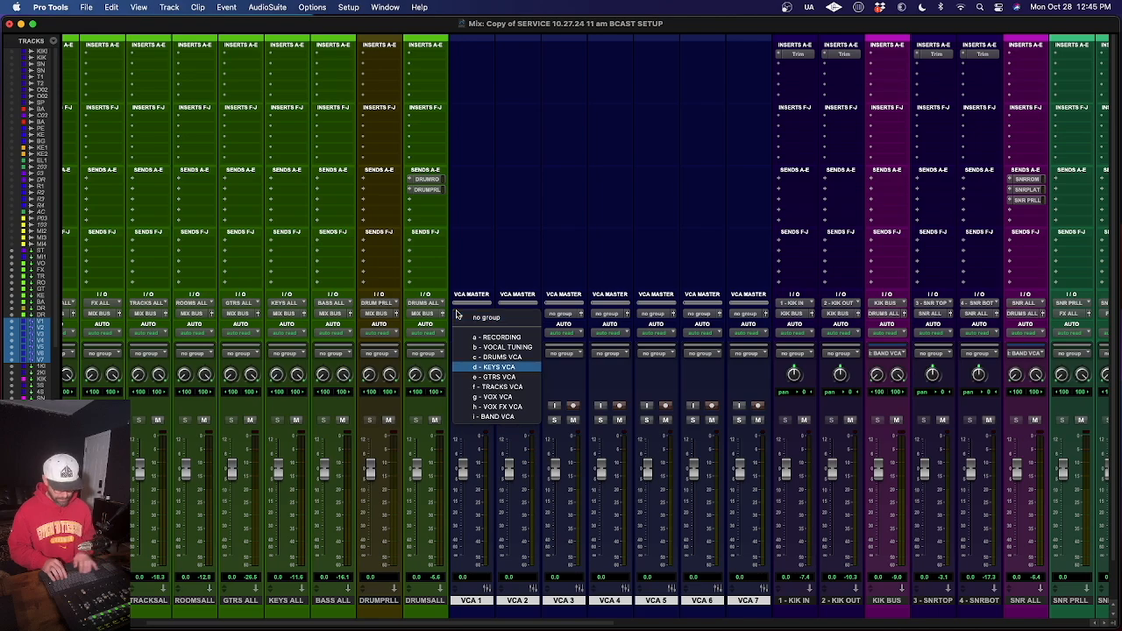
{"action": "key", "text": "r"}
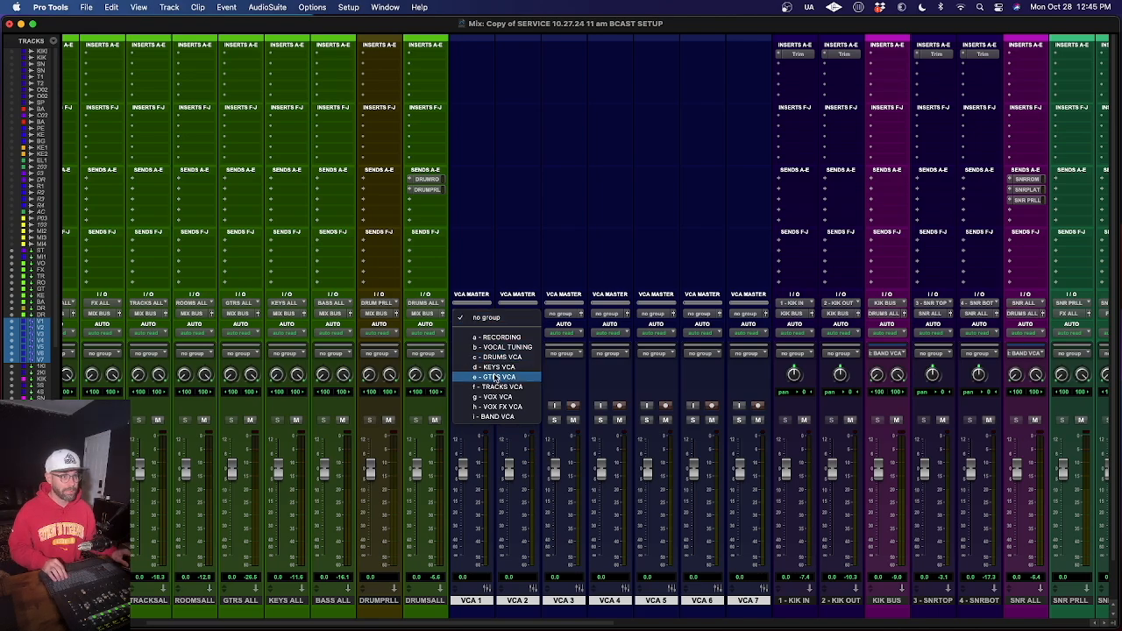
{"action": "key", "text": "Up"}
{"action": "key", "text": "Up"}
{"action": "key", "text": "Return"}
Assign the KEYS VCA, GTRS VCA and TRACKS VCA groups to VCA 2, VCA 3 and VCA 4 respectively.
{"action": "left_click", "coordinate": [506, 314]}
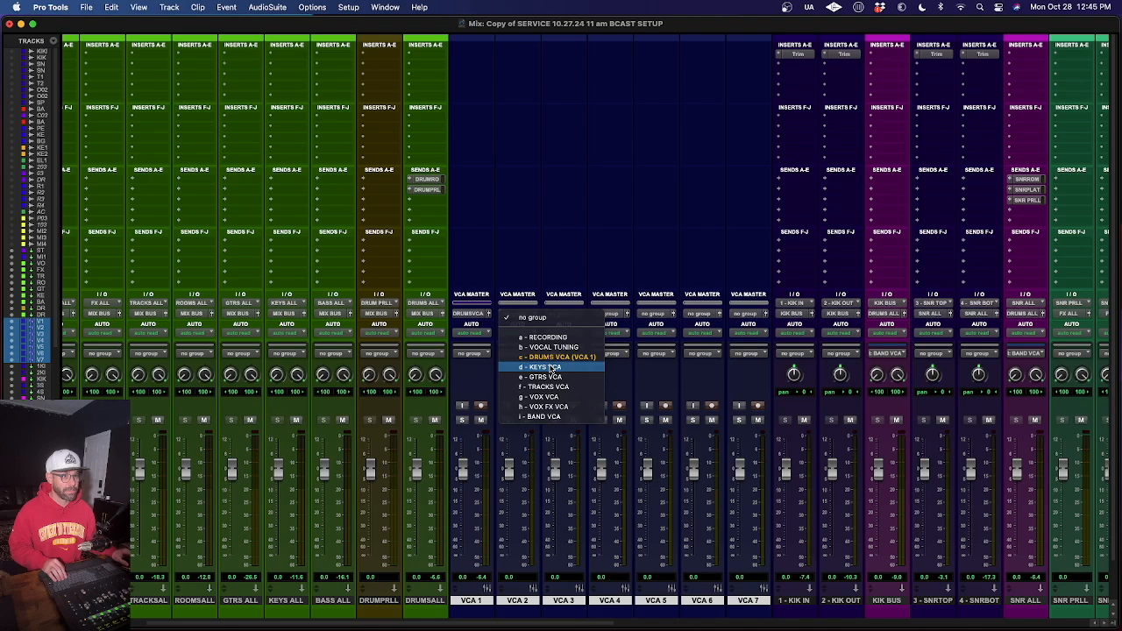
{"action": "left_click", "coordinate": [550, 367]}
{"action": "left_click", "coordinate": [554, 314]}
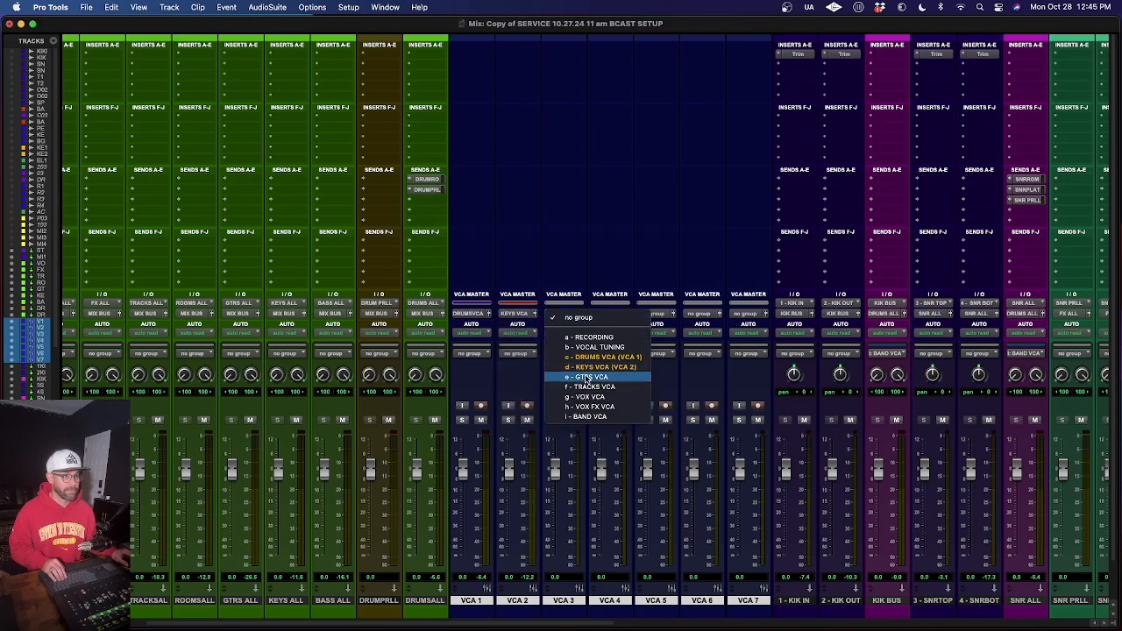
{"action": "left_click", "coordinate": [587, 377]}
{"action": "left_click", "coordinate": [605, 314]}
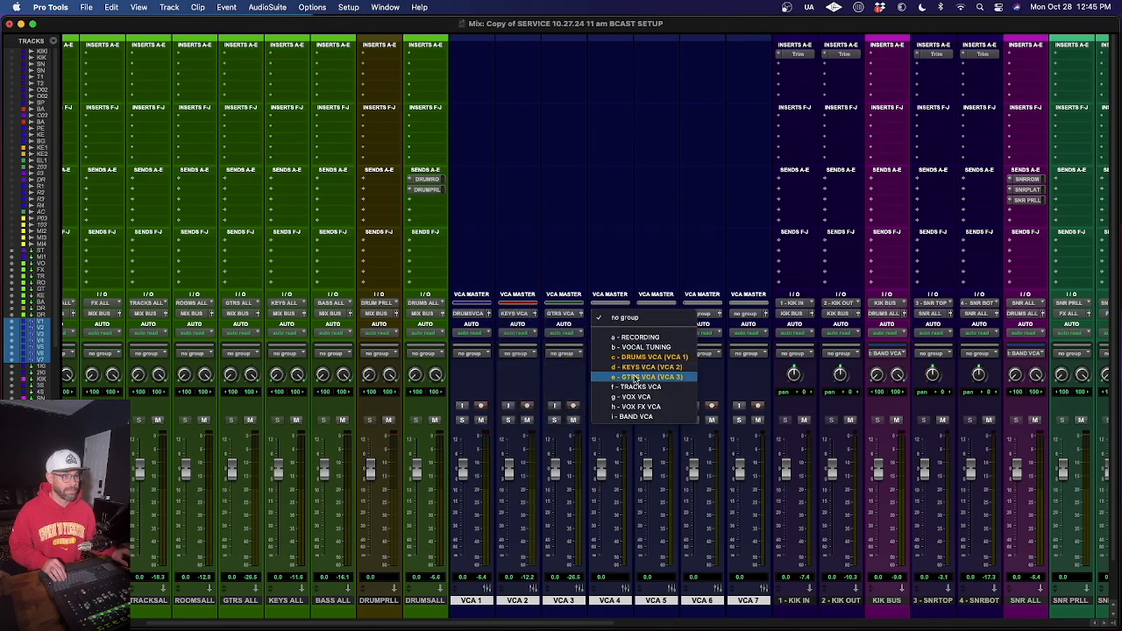
{"action": "left_click", "coordinate": [640, 387]}
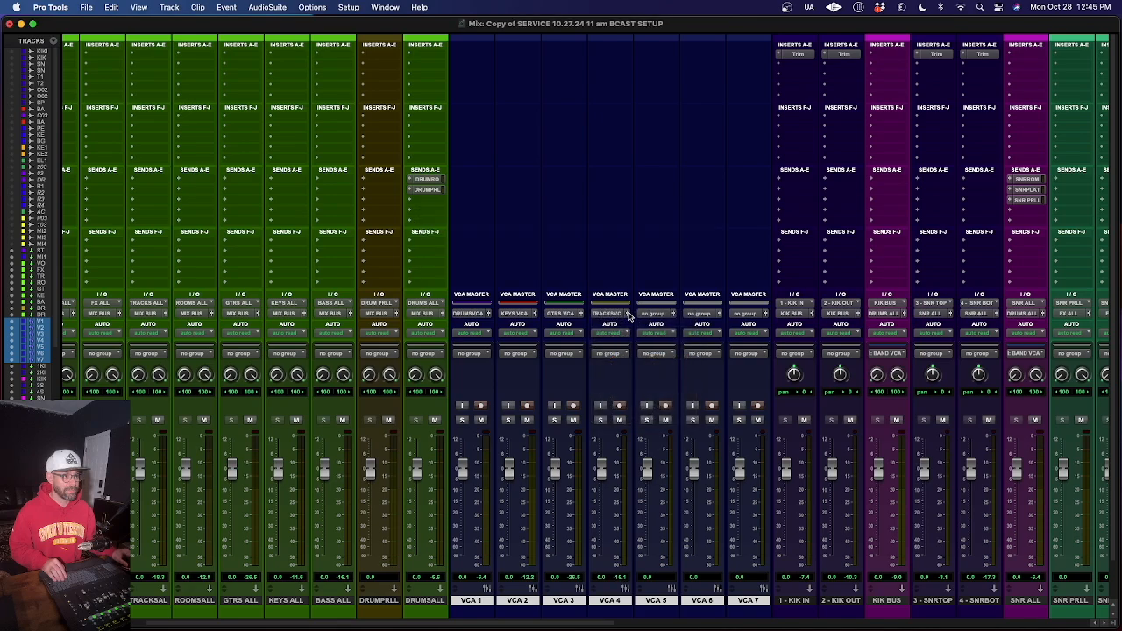
Assign the VOX VCA, VOX FX VCA and BAND VCA groups to VCA 5, VCA 6 and VCA 7 respectively.
{"action": "left_click", "coordinate": [653, 314]}
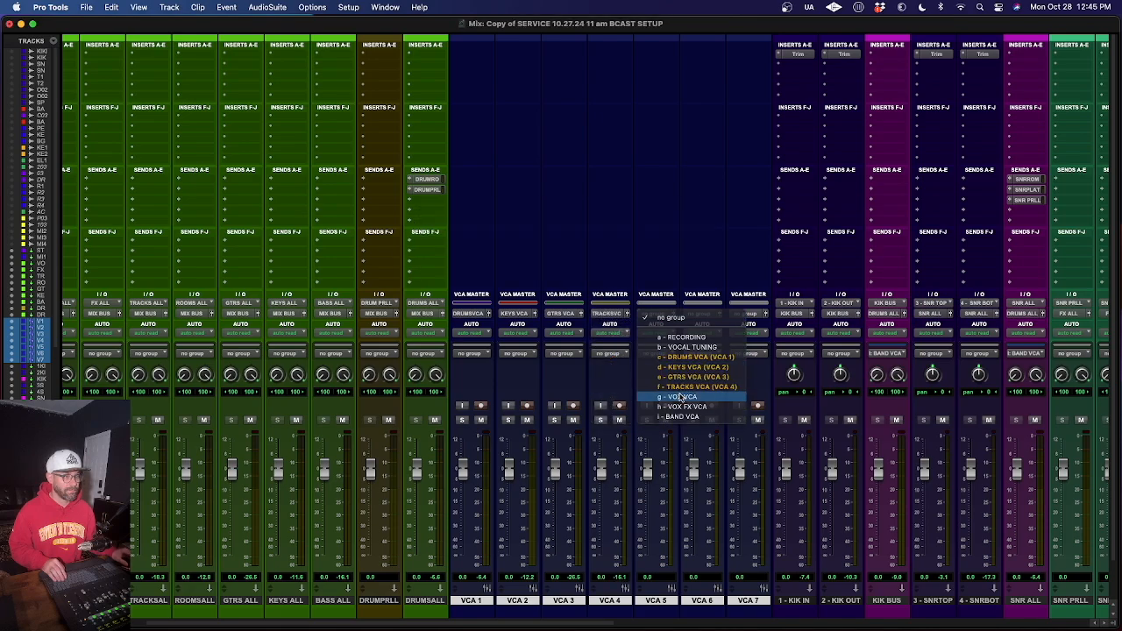
{"action": "left_click", "coordinate": [683, 397]}
{"action": "left_click", "coordinate": [693, 314]}
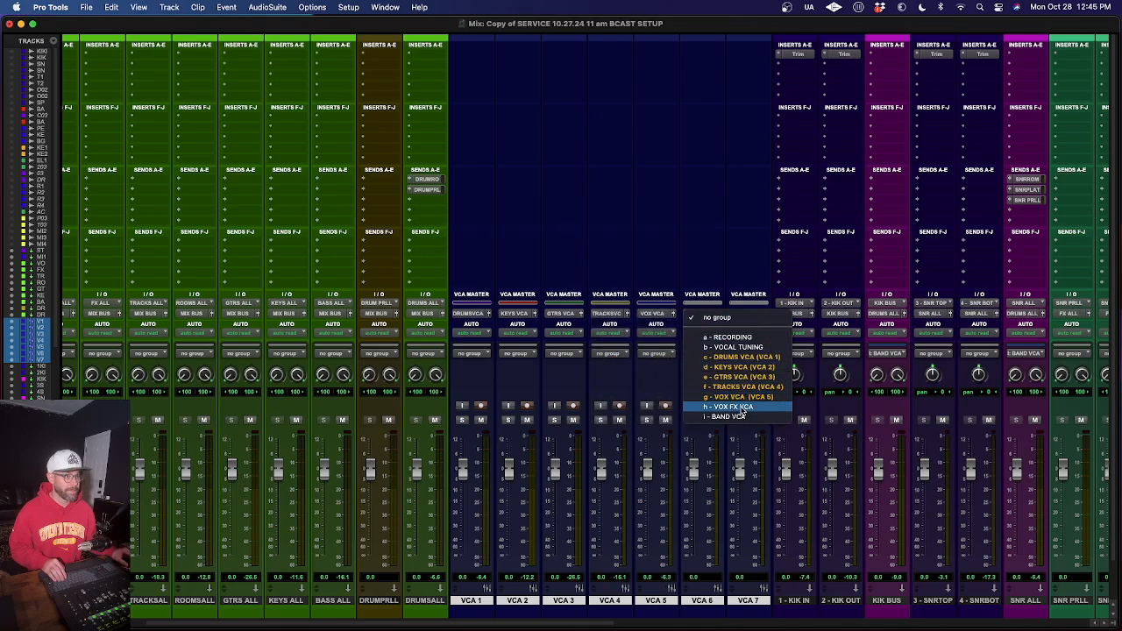
{"action": "left_click", "coordinate": [730, 406]}
{"action": "left_click", "coordinate": [746, 315]}
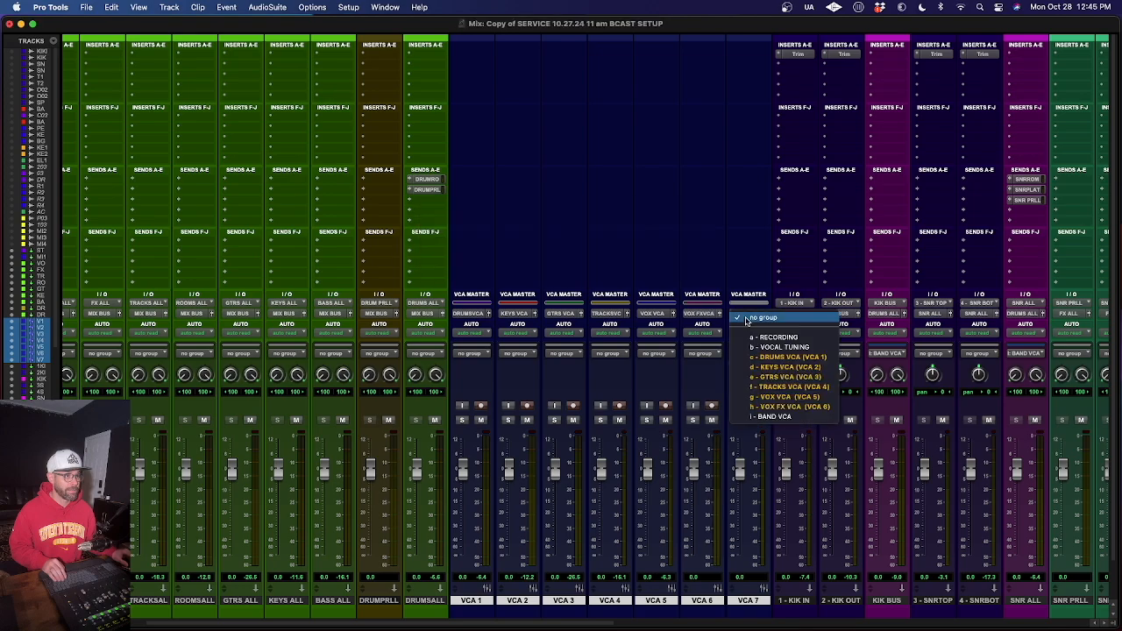
{"action": "left_click", "coordinate": [763, 416]}
{"action": "scroll", "coordinate": [726, 527], "scroll_direction": "down", "scroll_amount": 1}
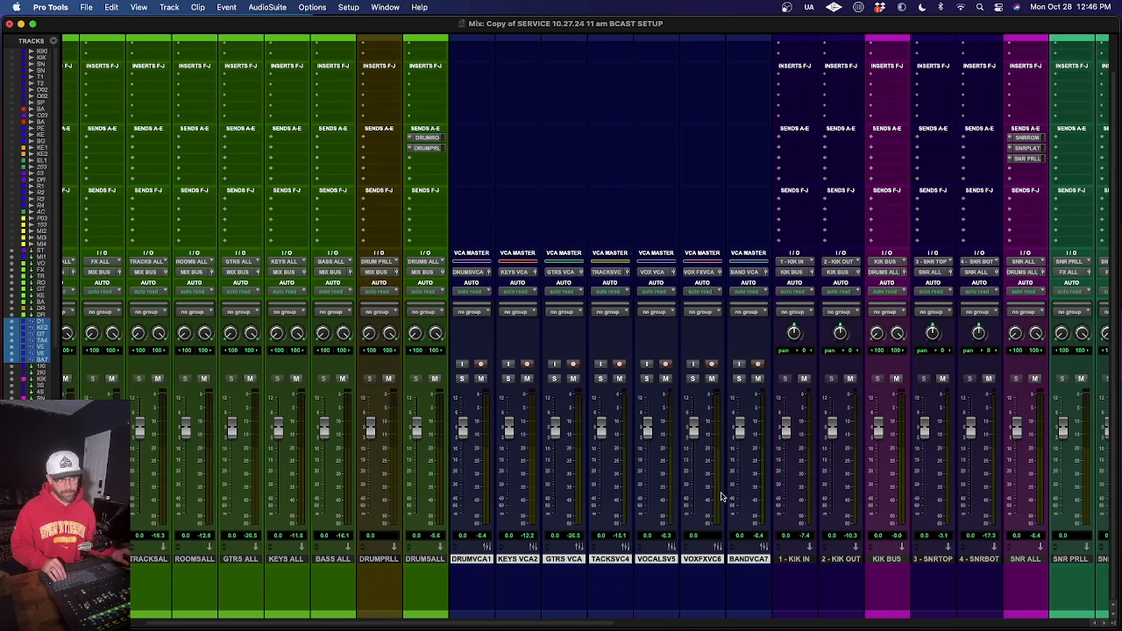
{"action": "scroll", "coordinate": [631, 526], "scroll_direction": "right", "scroll_amount": 5}
{"action": "scroll", "coordinate": [631, 526], "scroll_direction": "right", "scroll_amount": 1}
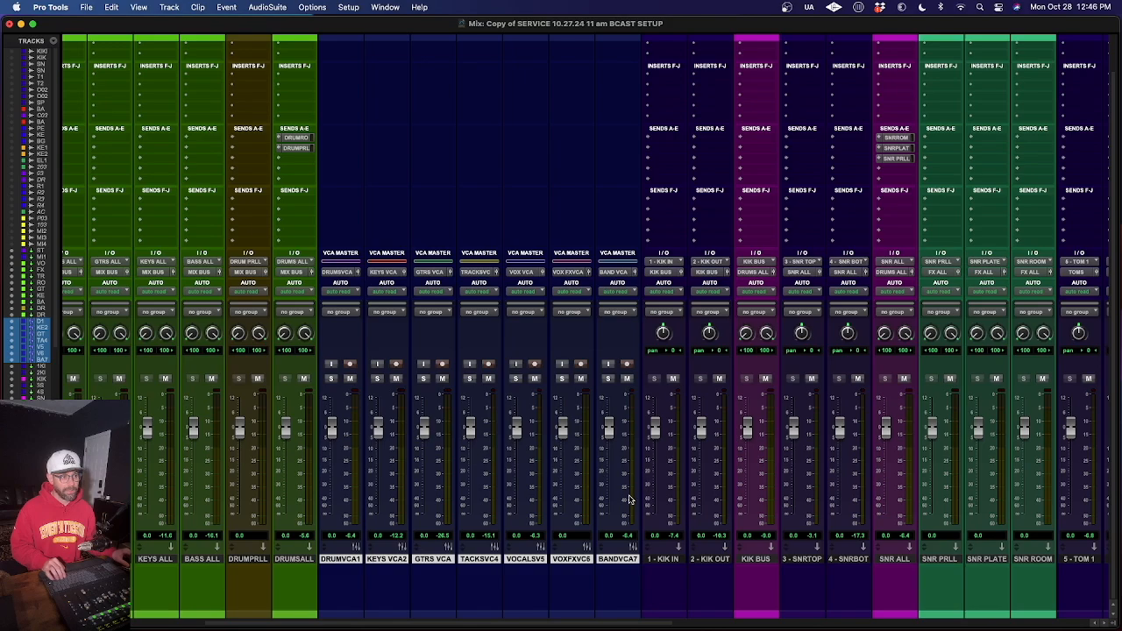
{"action": "scroll", "coordinate": [631, 498], "scroll_direction": "right", "scroll_amount": 2}
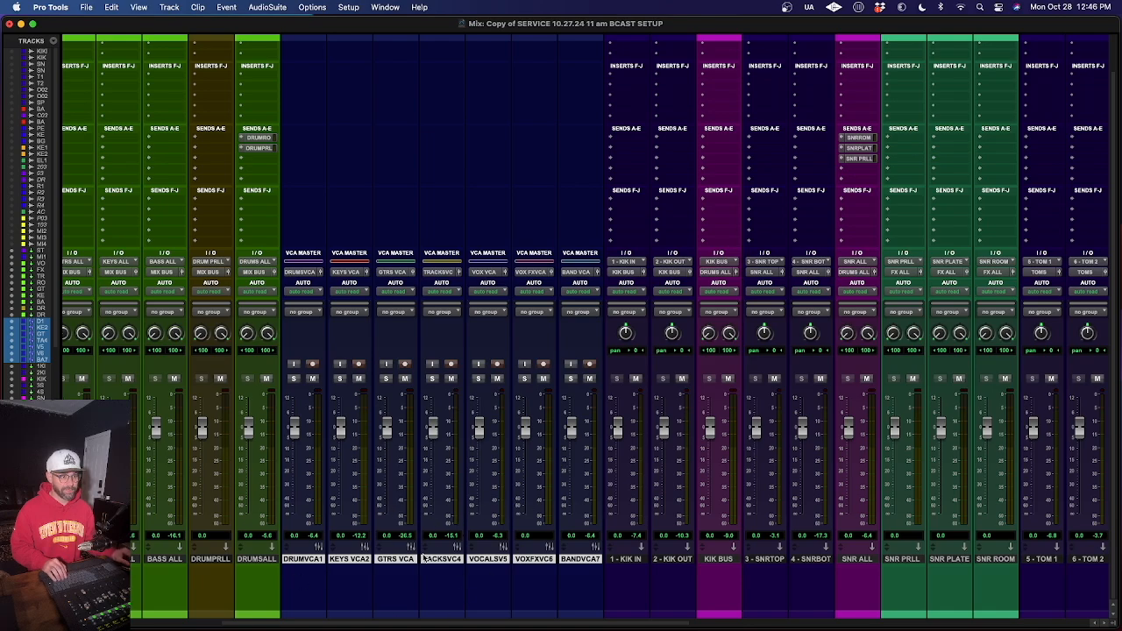
{"action": "scroll", "coordinate": [421, 491], "scroll_direction": "right", "scroll_amount": 2}
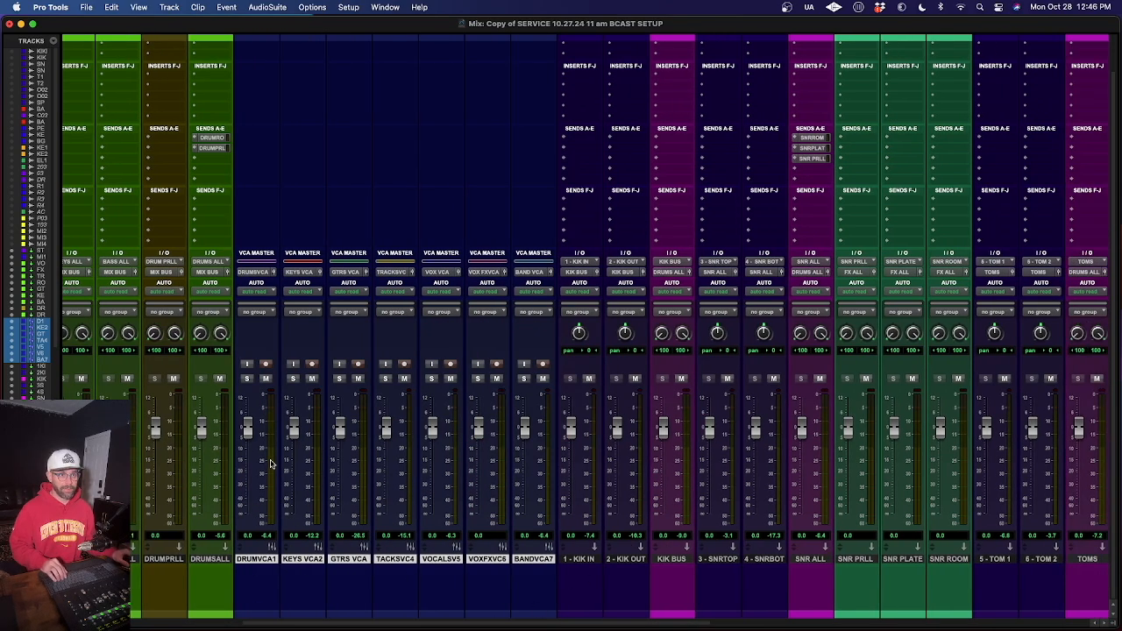
Toggle the band VCA master's solo and try its fader at about -1.7 dB during playback, returning it to 0 dB.
{"action": "scroll", "coordinate": [711, 468], "scroll_direction": "left", "scroll_amount": 4}
{"action": "left_click", "coordinate": [711, 379]}
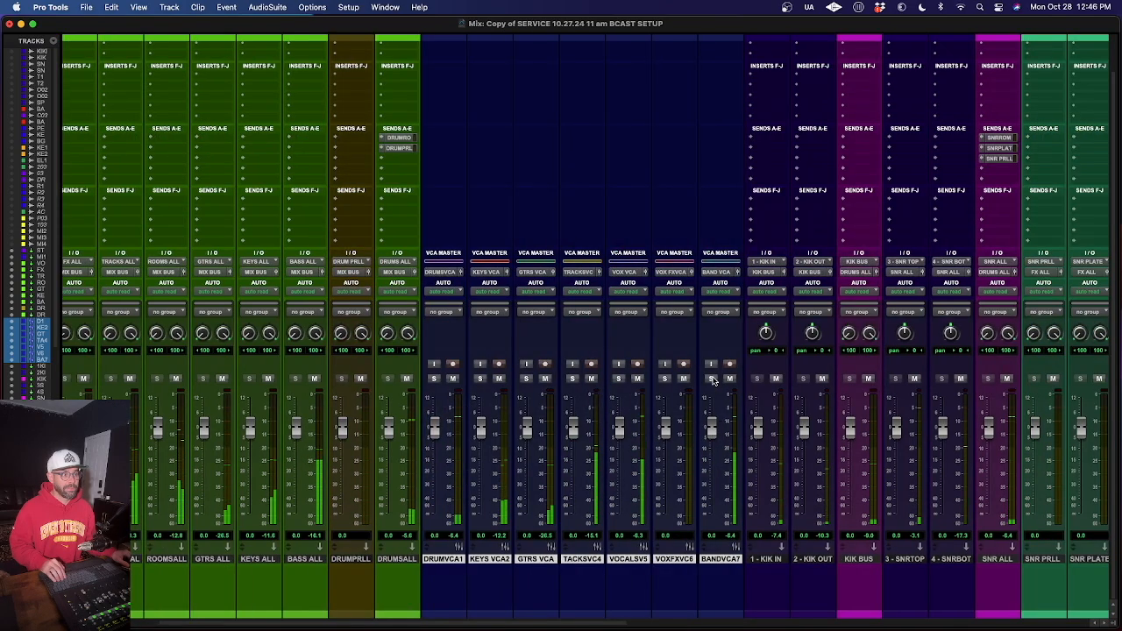
{"action": "left_click", "coordinate": [711, 378]}
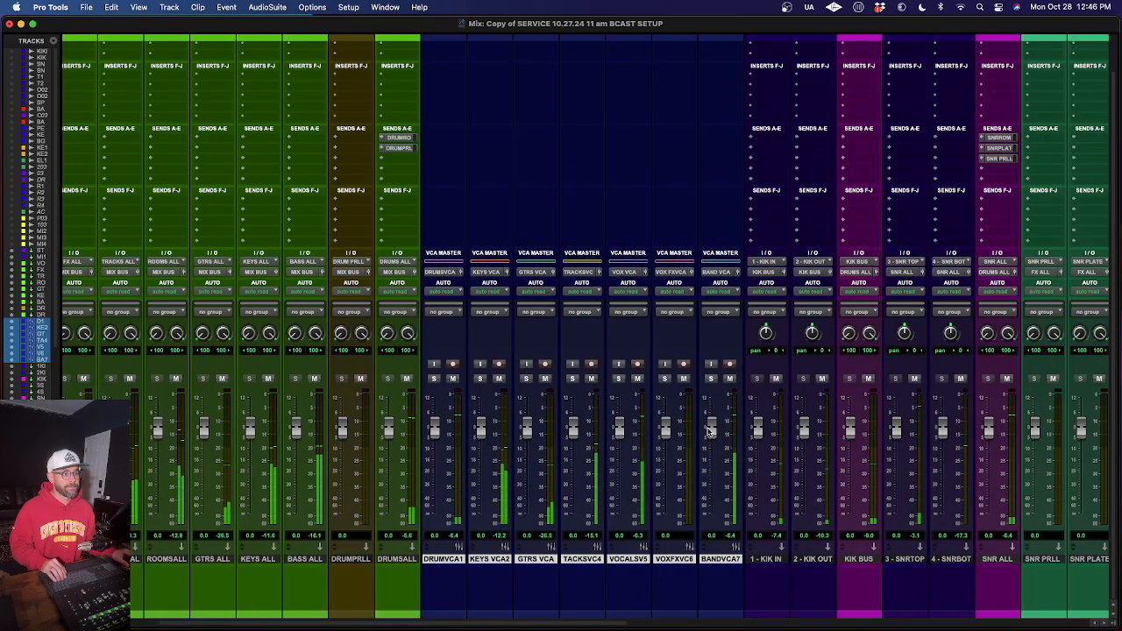
{"action": "mouse_move", "coordinate": [711, 428]}
{"action": "left_mouse_down"}
{"action": "mouse_move", "coordinate": [711, 448]}
{"action": "mouse_move", "coordinate": [707, 410]}
{"action": "mouse_move", "coordinate": [706, 447]}
{"action": "mouse_move", "coordinate": [710, 434]}
{"action": "left_mouse_up"}
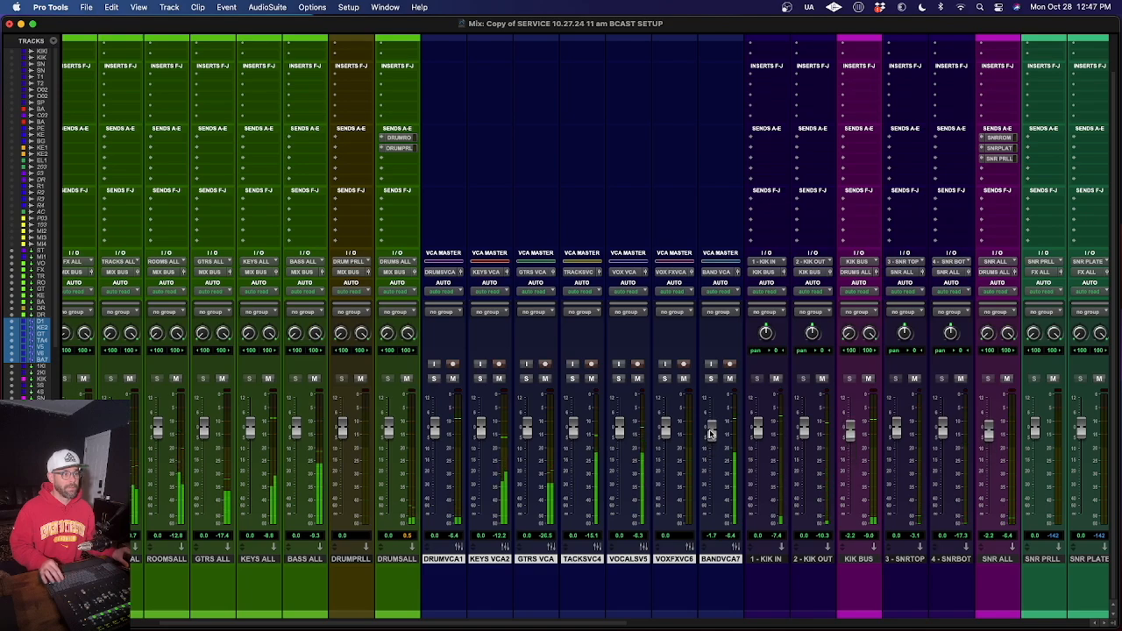
{"action": "left_click", "coordinate": [710, 434], "text": "alt"}
Lower the vocals VCA fader slightly, reset it to 0 dB and stop playback.
{"action": "mouse_move", "coordinate": [619, 427]}
{"action": "left_mouse_down"}
{"action": "mouse_move", "coordinate": [616, 449]}
{"action": "mouse_move", "coordinate": [619, 432]}
{"action": "left_mouse_up"}
{"action": "left_click", "coordinate": [618, 432], "text": "alt"}
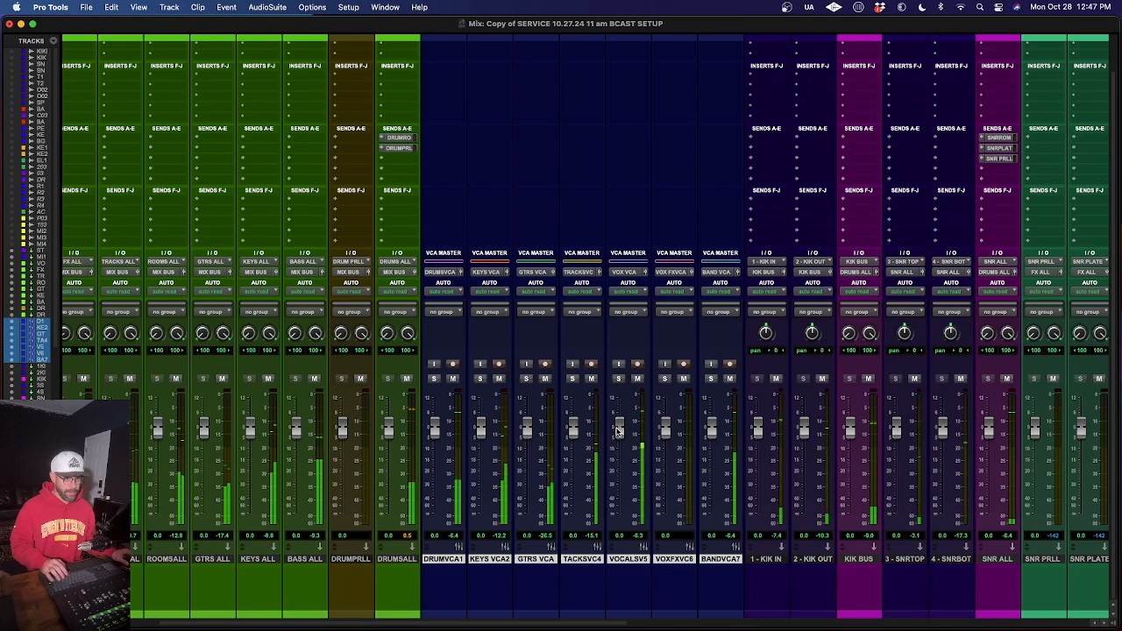
{"action": "key", "text": "space"}
Lower the band VCA fader to about -3.3 dB with playback stopped and reset it to 0 dB.
{"action": "scroll", "coordinate": [271, 455], "scroll_direction": "left", "scroll_amount": 4}
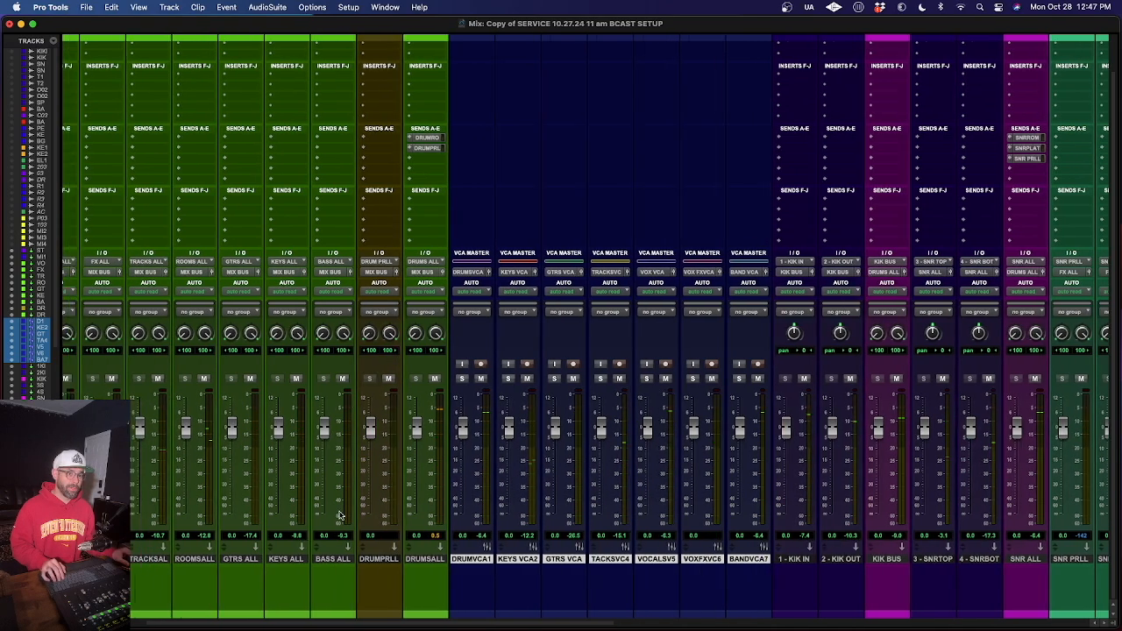
{"action": "scroll", "coordinate": [800, 585], "scroll_direction": "right", "scroll_amount": 4}
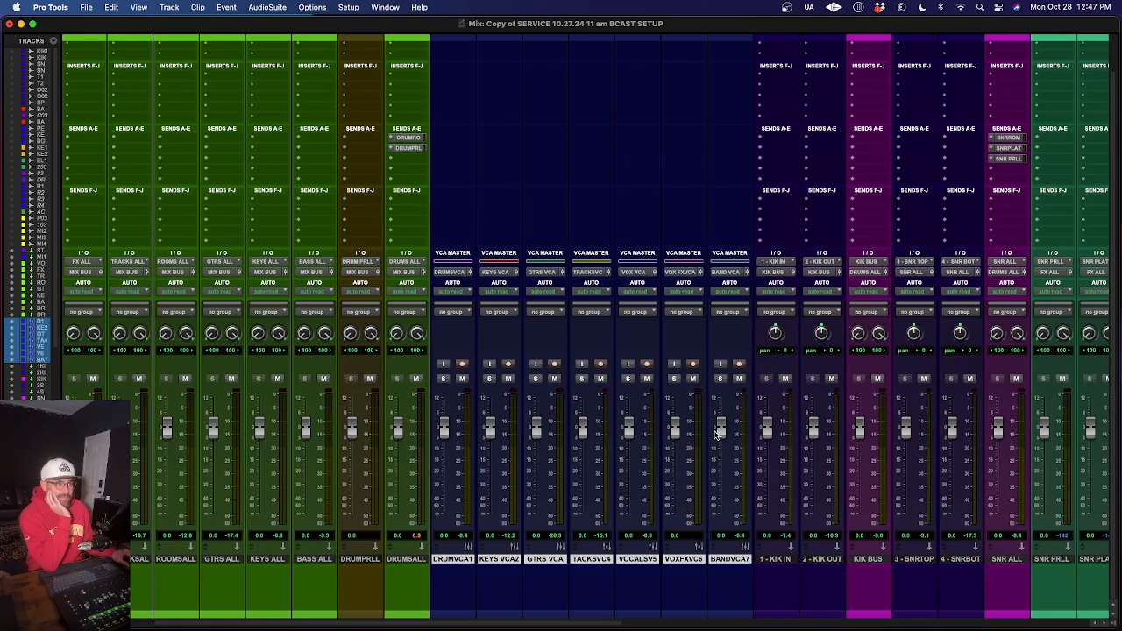
{"action": "mouse_move", "coordinate": [719, 429]}
{"action": "left_mouse_down"}
{"action": "mouse_move", "coordinate": [708, 485]}
{"action": "mouse_move", "coordinate": [719, 436]}
{"action": "left_mouse_up"}
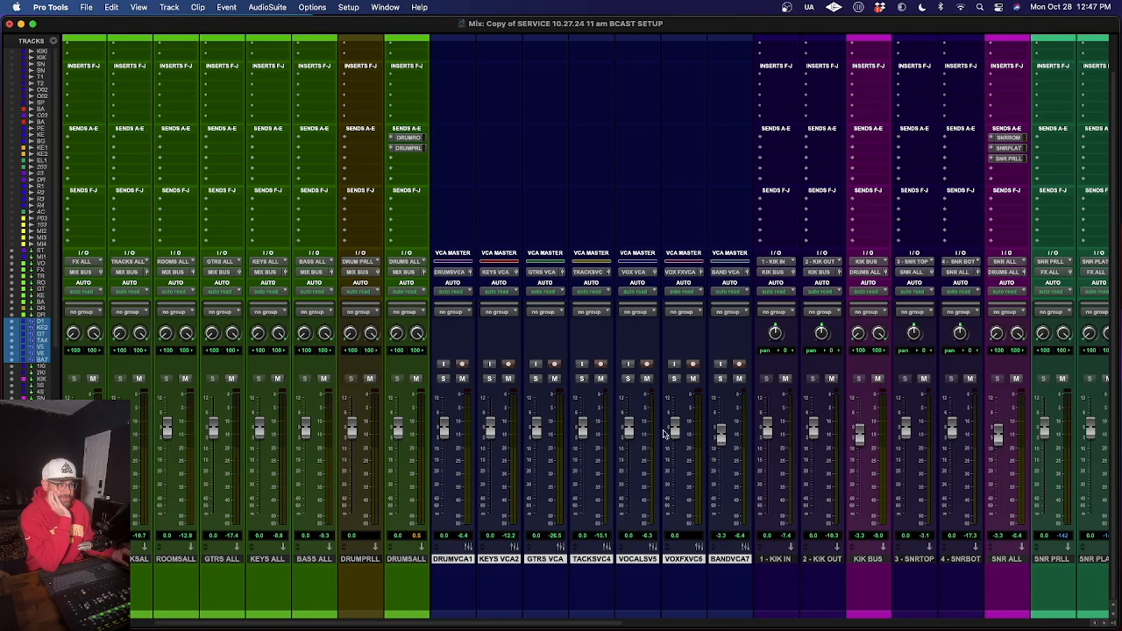
{"action": "left_click", "coordinate": [720, 434], "text": "alt"}
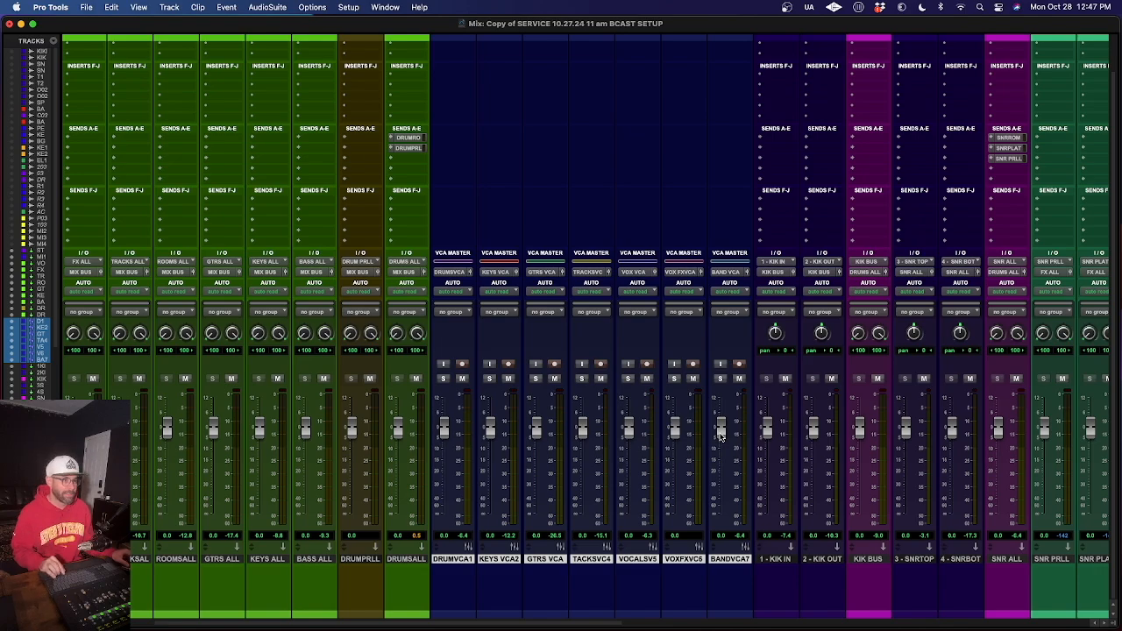
Dip and reset the band VCA fader once more, and try moving the vocal effects VCA fader down slightly.
{"action": "mouse_move", "coordinate": [721, 436]}
{"action": "left_mouse_down"}
{"action": "mouse_move", "coordinate": [719, 458]}
{"action": "mouse_move", "coordinate": [719, 443]}
{"action": "left_mouse_up"}
{"action": "left_click", "coordinate": [720, 436], "text": "alt"}
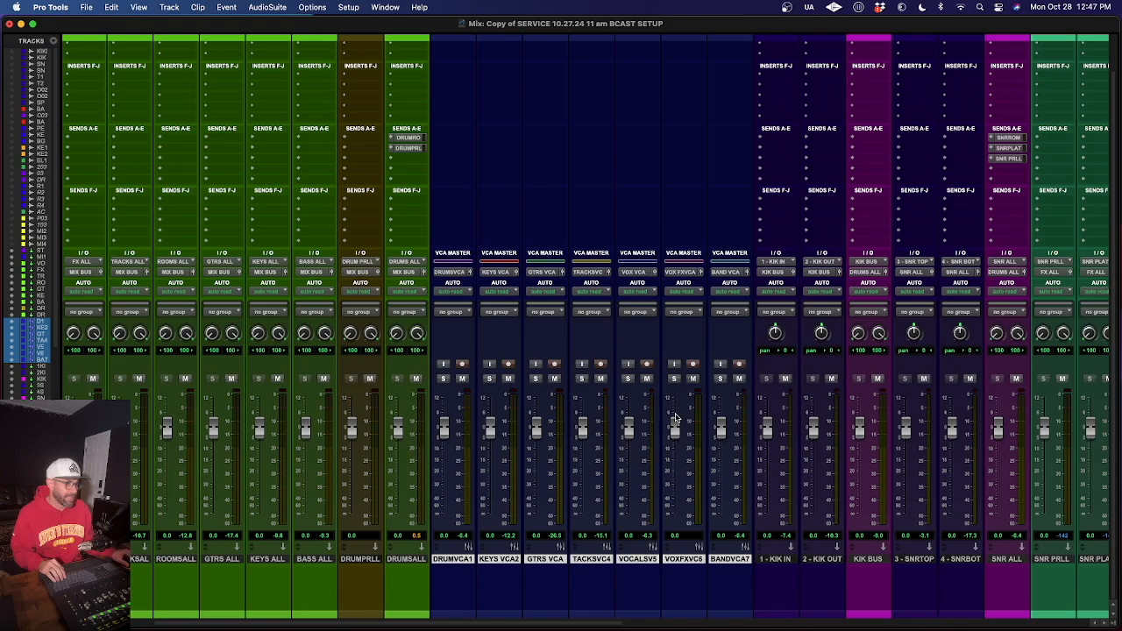
{"action": "mouse_move", "coordinate": [674, 428]}
{"action": "left_mouse_down"}
{"action": "mouse_move", "coordinate": [672, 464]}
{"action": "mouse_move", "coordinate": [674, 434]}
{"action": "left_mouse_up"}
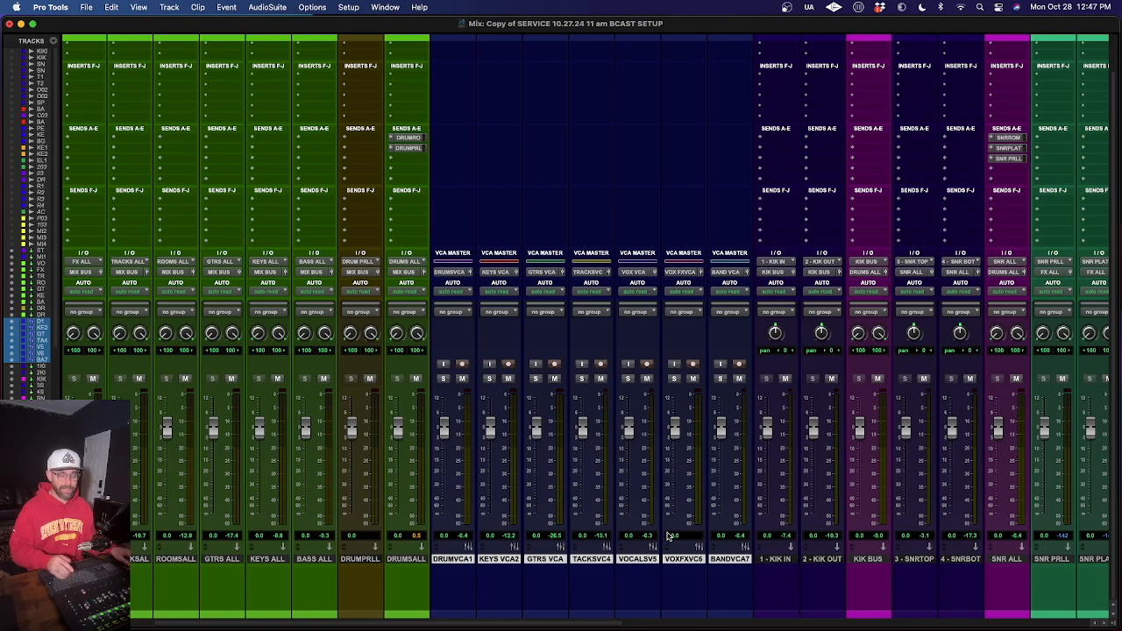
Color the drums VCA master dark indigo and the keys VCA master orange.
{"action": "scroll", "coordinate": [710, 532], "scroll_direction": "right", "scroll_amount": 2}
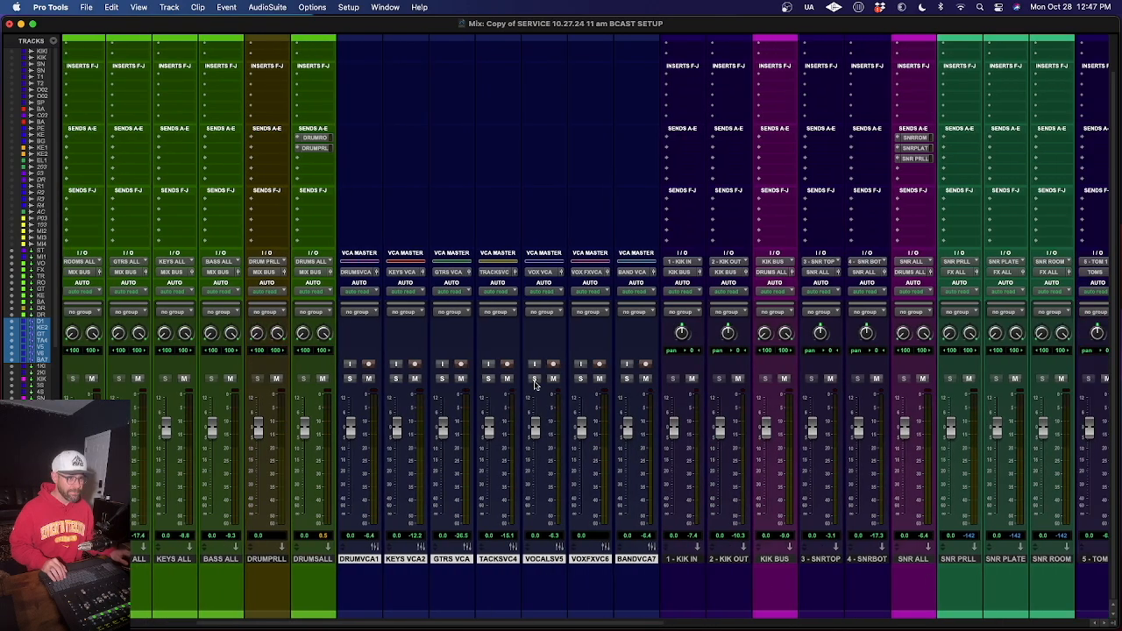
{"action": "left_click", "coordinate": [360, 559]}
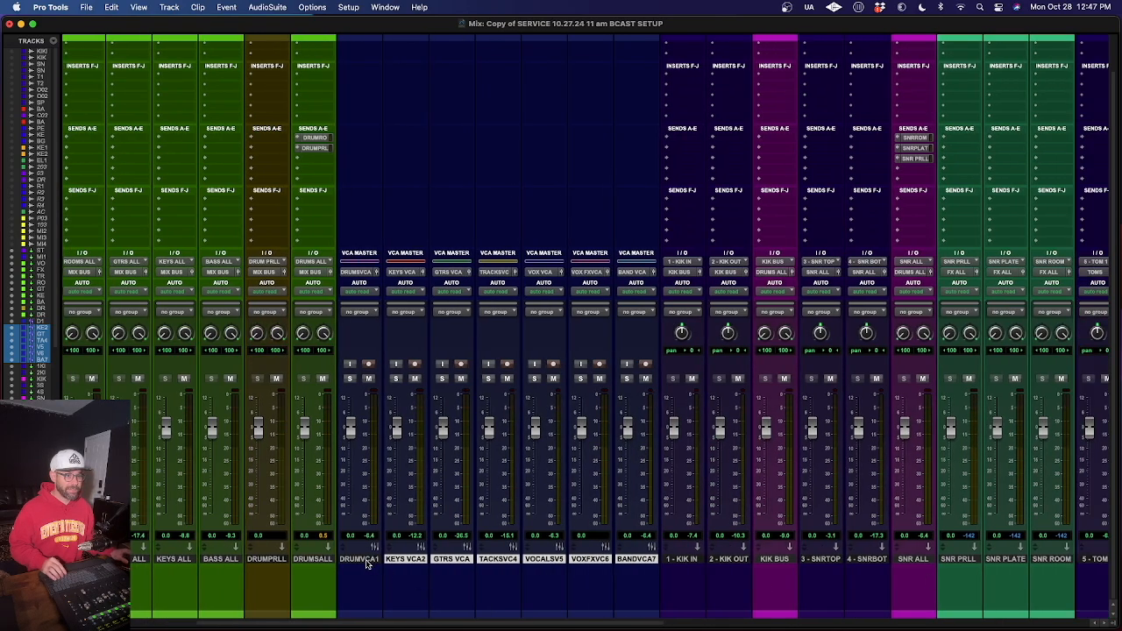
{"action": "double_click", "coordinate": [369, 616]}
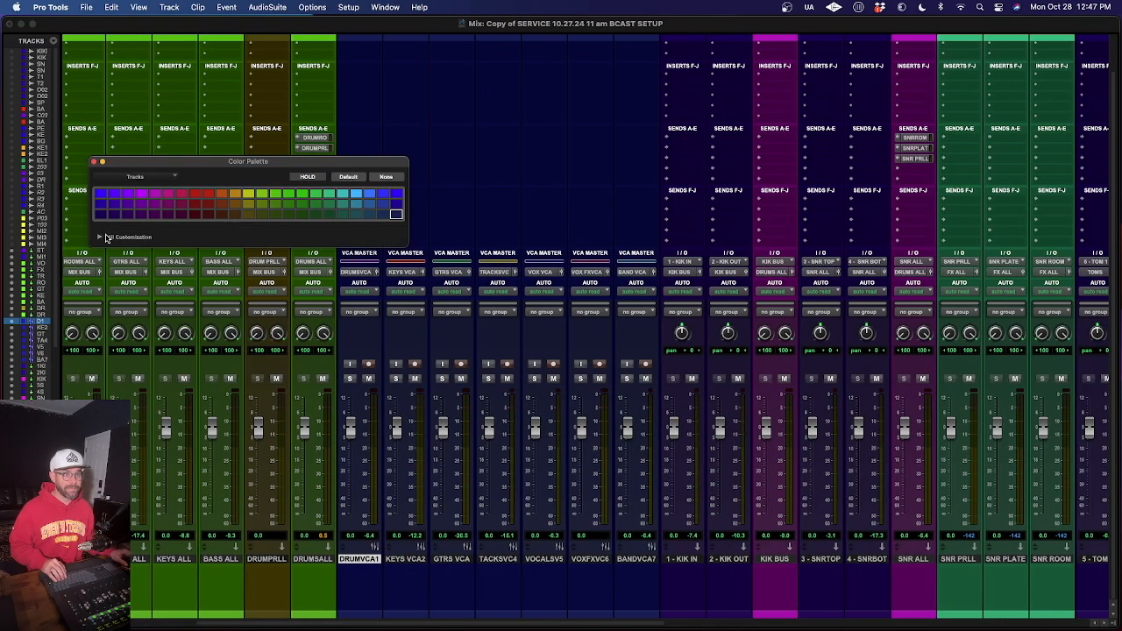
{"action": "left_click", "coordinate": [99, 215]}
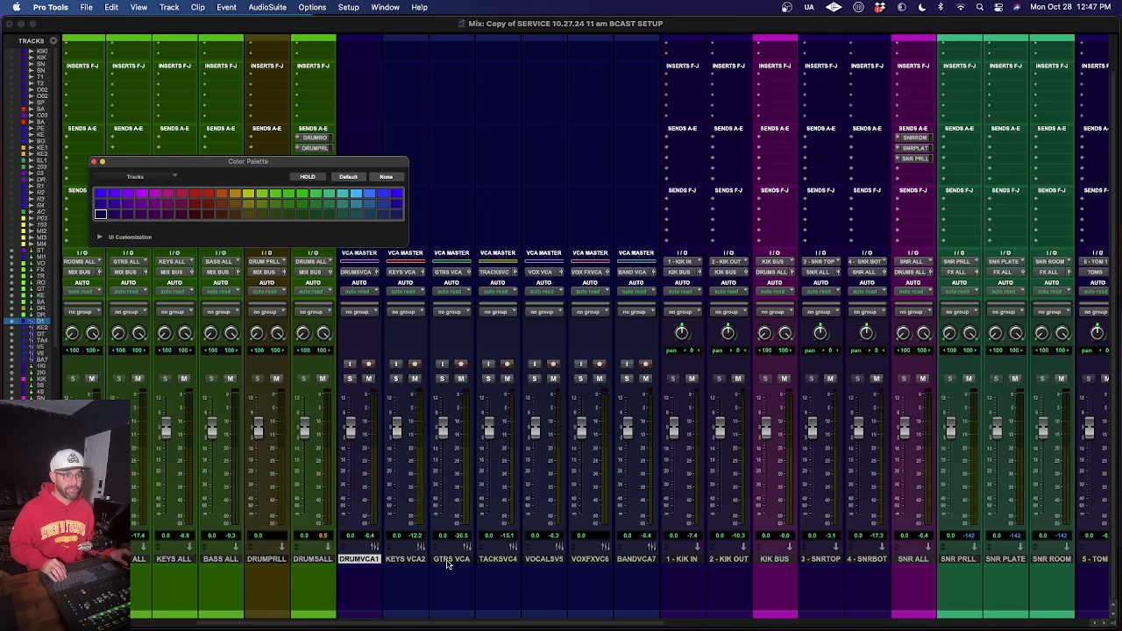
{"action": "left_click", "coordinate": [408, 559]}
{"action": "left_click", "coordinate": [221, 193]}
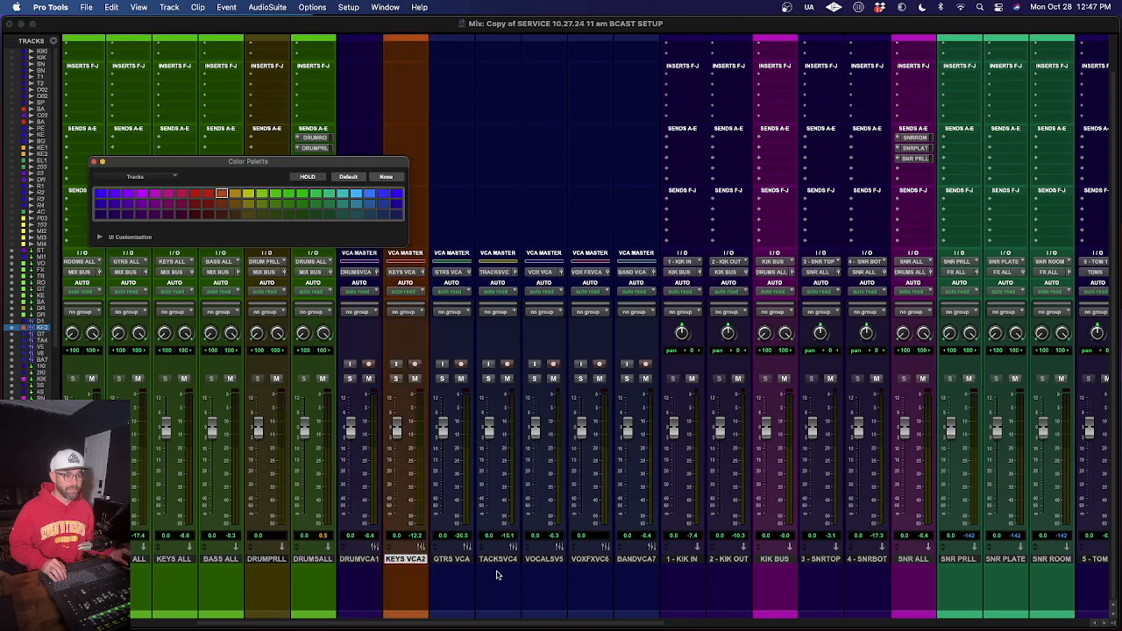
Color the guitars VCA master dark green, the tracks and band VCA masters blue, the vocals VCA yellow and the vocal effects VCA teal.
{"action": "left_click", "coordinate": [452, 560]}
{"action": "left_click", "coordinate": [314, 215]}
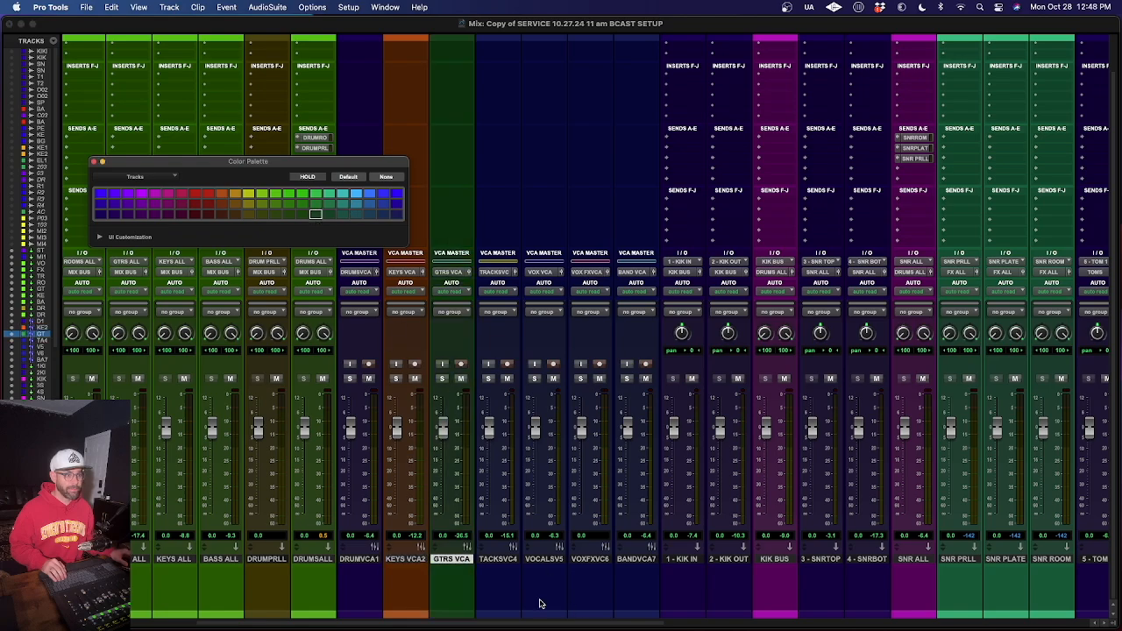
{"action": "left_click", "coordinate": [500, 559]}
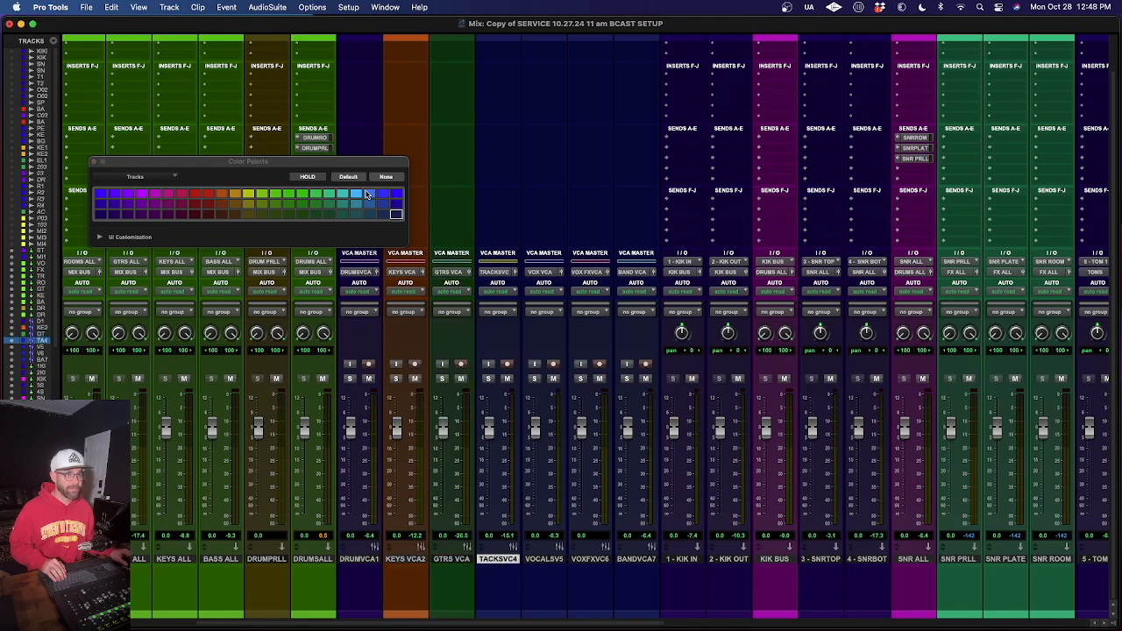
{"action": "left_click", "coordinate": [368, 195]}
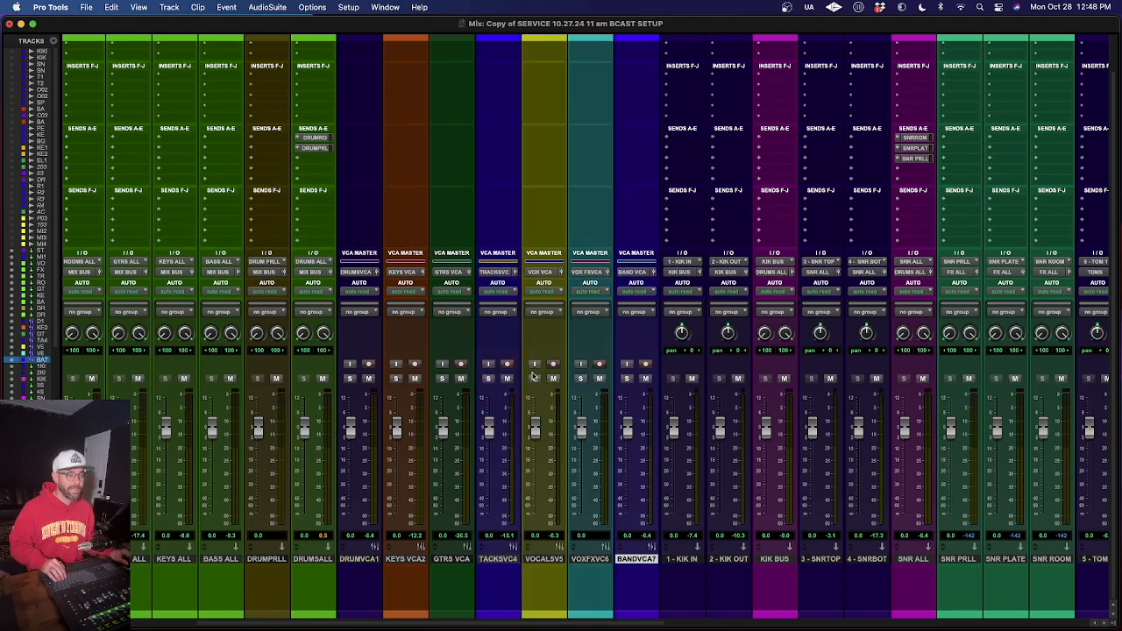
Mute the band VCA master, check the mute state across the instrument and vocal tracks, and unmute it.
{"action": "scroll", "coordinate": [552, 535], "scroll_direction": "right", "scroll_amount": 2}
{"action": "scroll", "coordinate": [553, 535], "scroll_direction": "up", "scroll_amount": 2}
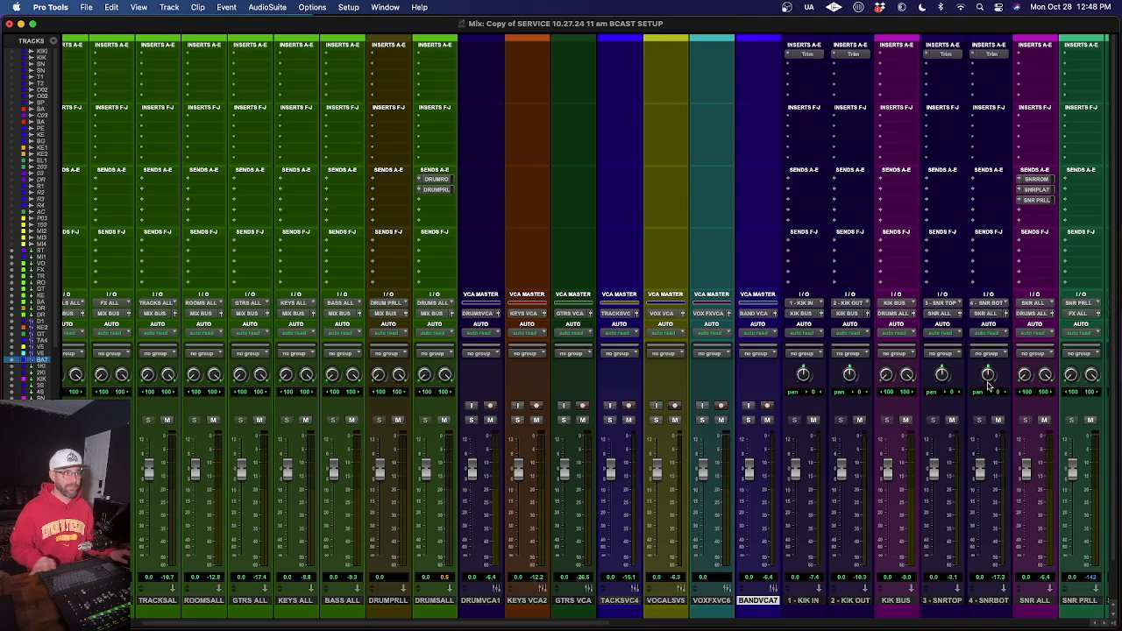
{"action": "scroll", "coordinate": [746, 542], "scroll_direction": "right", "scroll_amount": 2}
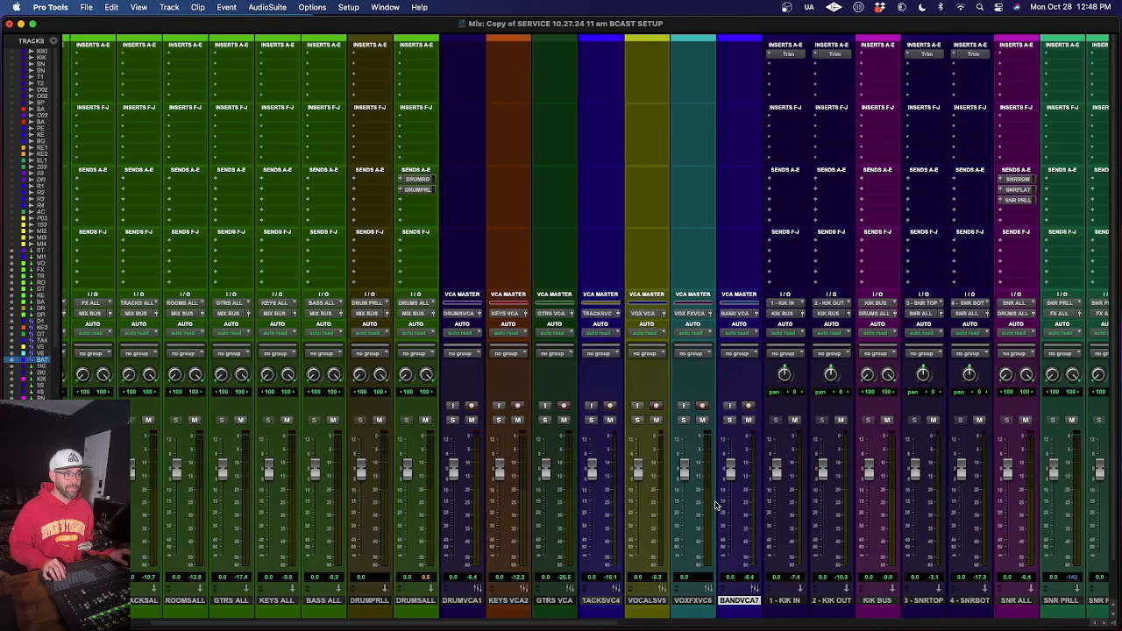
{"action": "scroll", "coordinate": [849, 464], "scroll_direction": "left", "scroll_amount": 3}
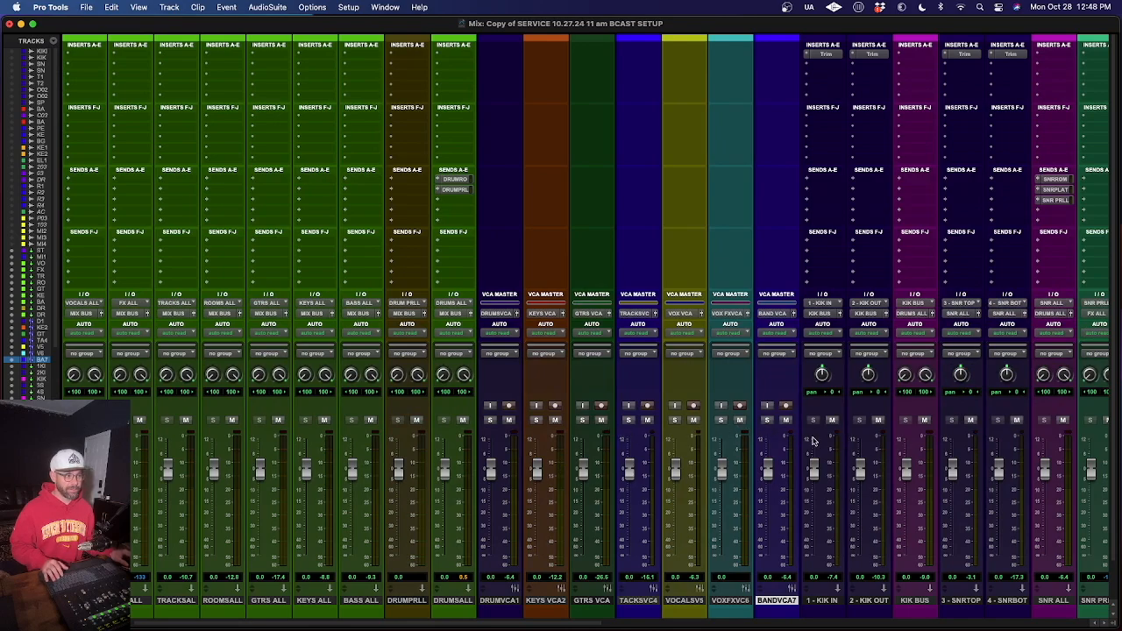
{"action": "left_click", "coordinate": [786, 421]}
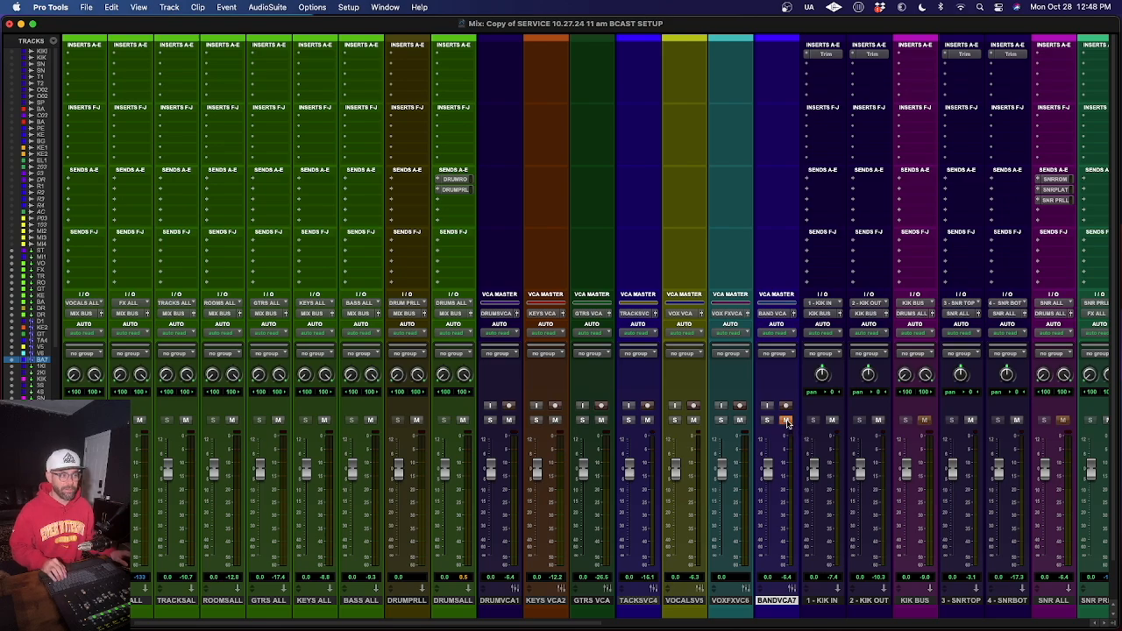
{"action": "scroll", "coordinate": [787, 422], "scroll_direction": "right", "scroll_amount": 10}
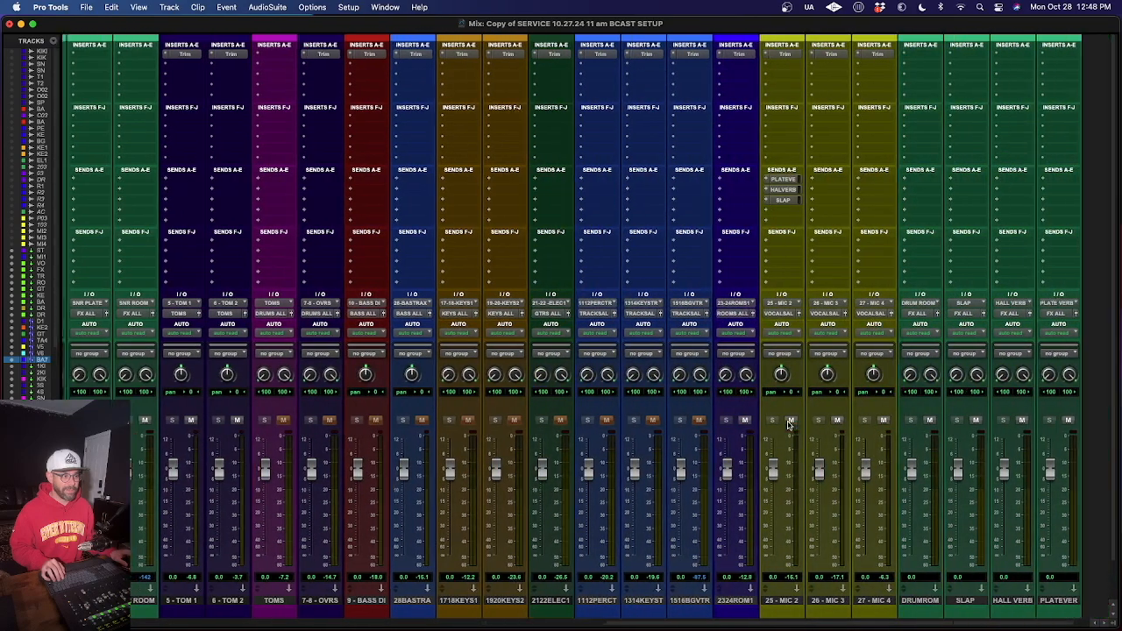
{"action": "scroll", "coordinate": [719, 425], "scroll_direction": "left", "scroll_amount": 10}
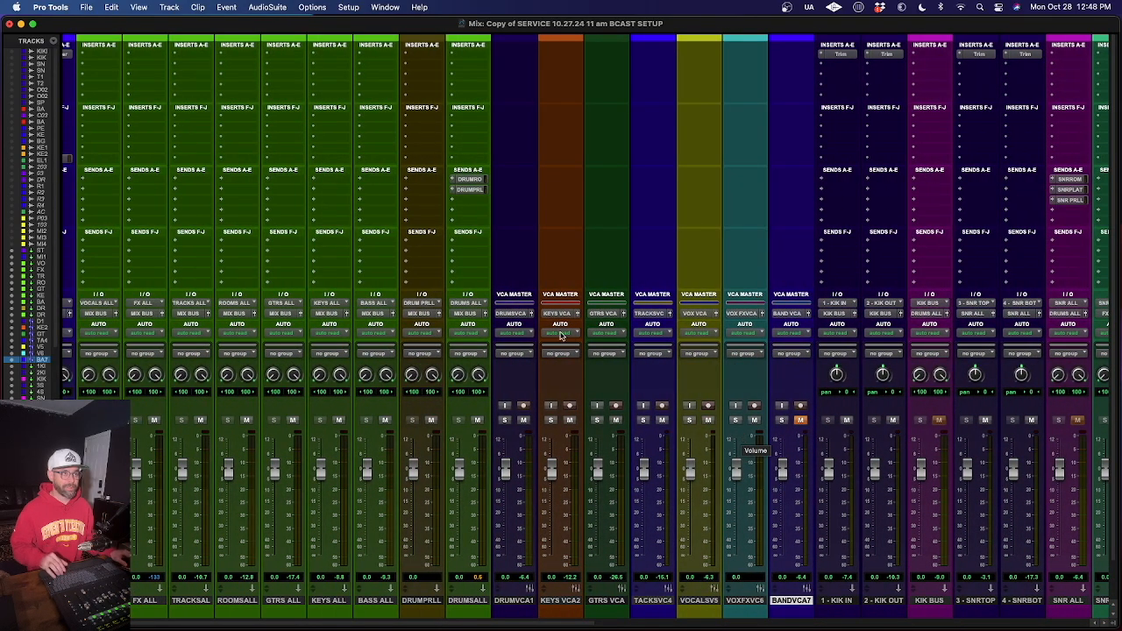
{"action": "scroll", "coordinate": [602, 327], "scroll_direction": "left", "scroll_amount": 2}
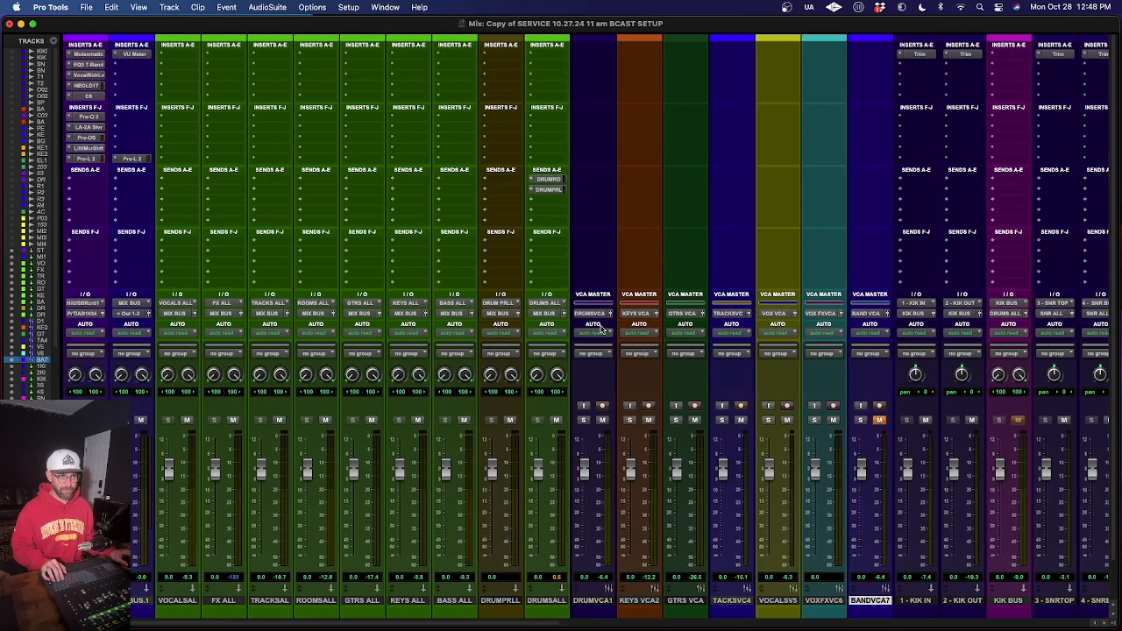
{"action": "scroll", "coordinate": [602, 327], "scroll_direction": "right", "scroll_amount": 15}
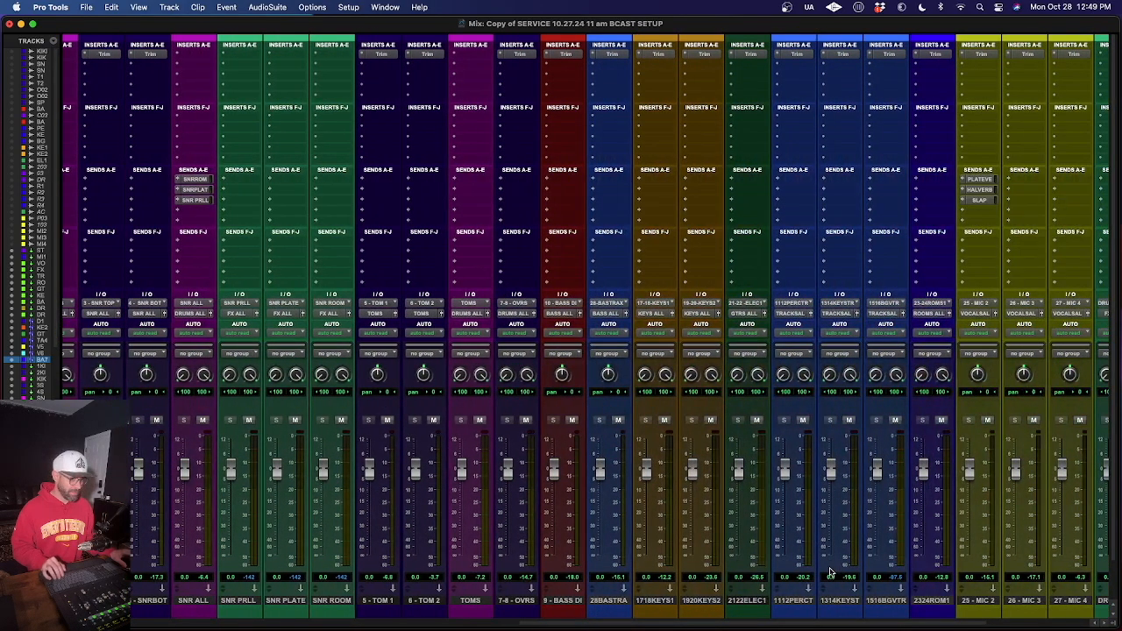
Insert Waves Tune Real-Time in the last insert slot of 25 - MIC 2 and copy it to 26 - MIC 3 and 27 - MIC 4.
{"action": "scroll", "coordinate": [828, 574], "scroll_direction": "right", "scroll_amount": 6}
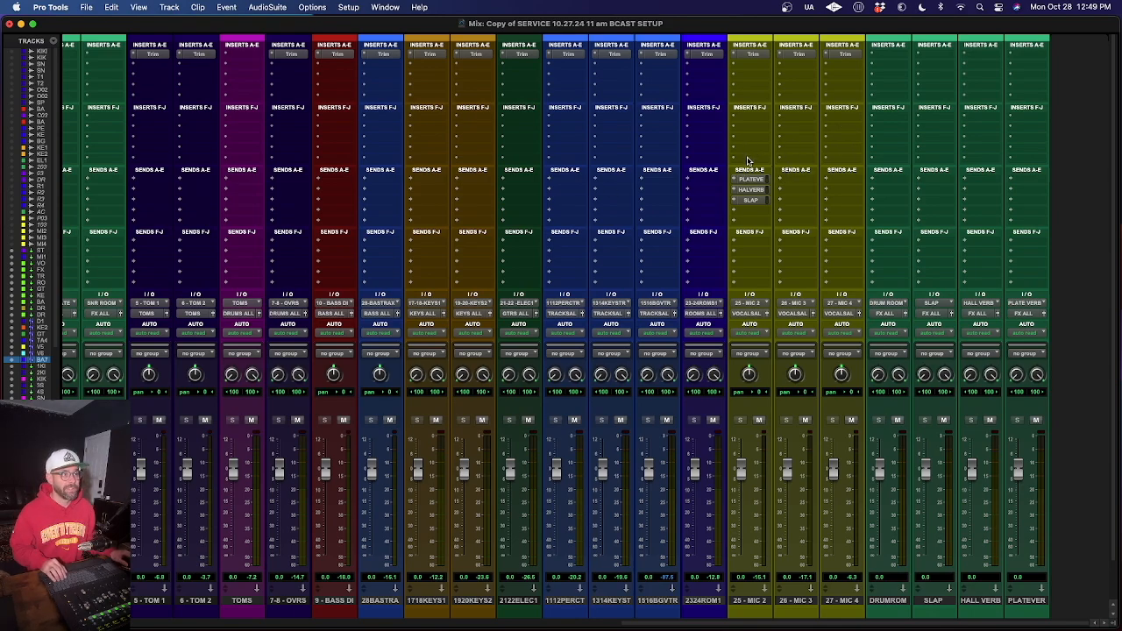
{"action": "left_click", "coordinate": [747, 162]}
{"action": "type", "text": "wave"}
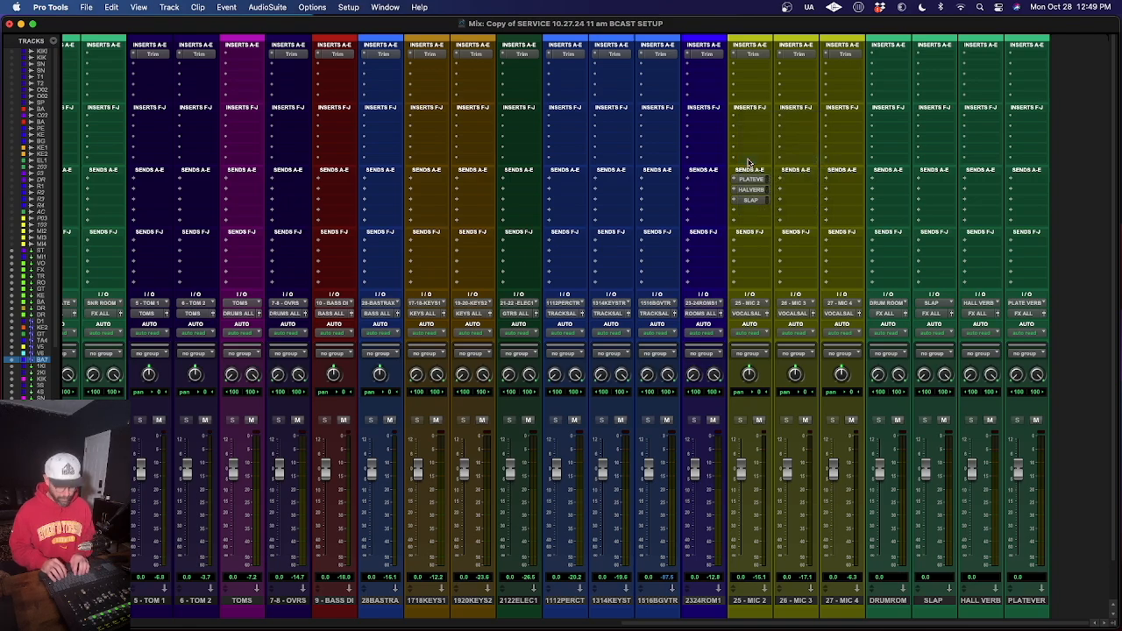
{"action": "key", "text": "Return"}
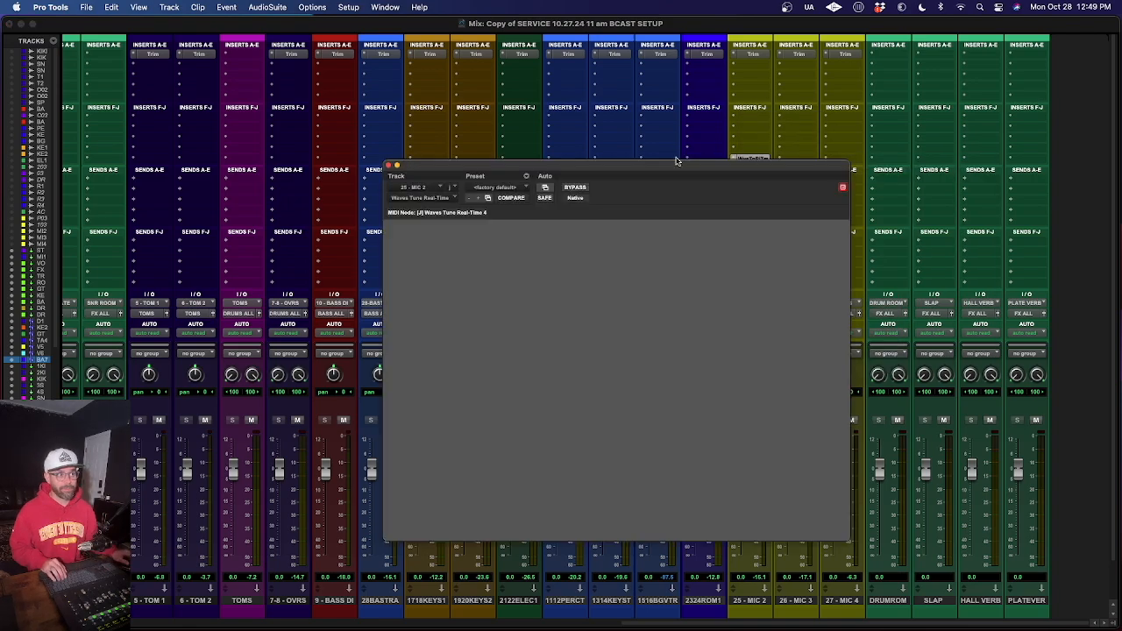
{"action": "left_click", "coordinate": [394, 165]}
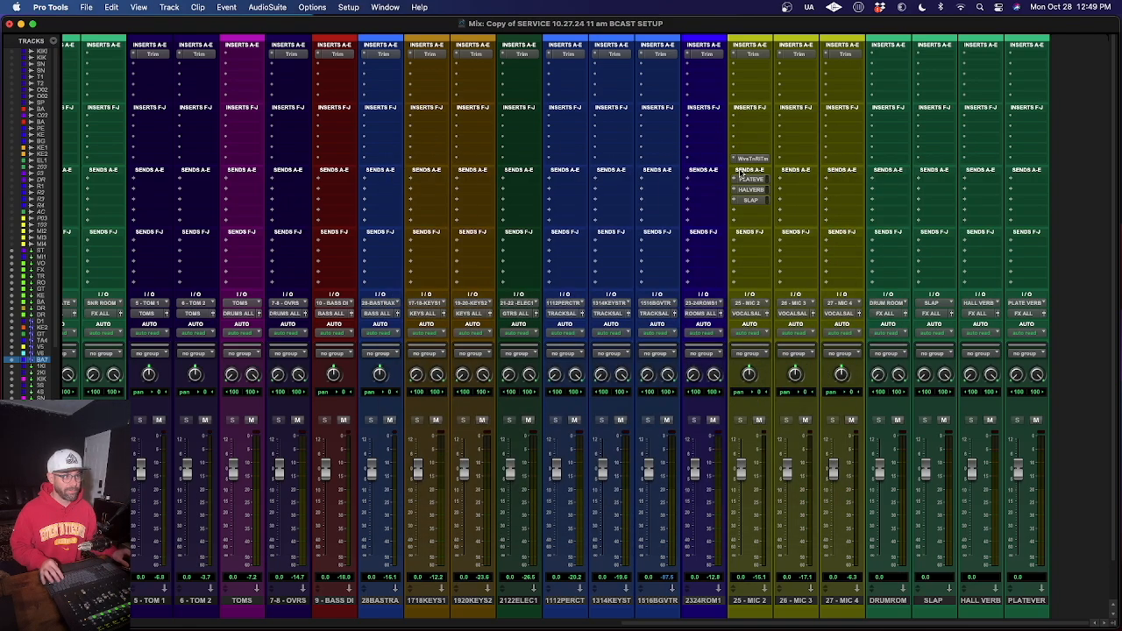
{"action": "left_click_drag", "start_coordinate": [752, 157], "coordinate": [798, 163]}
{"action": "left_click_drag", "start_coordinate": [800, 161], "coordinate": [839, 163]}
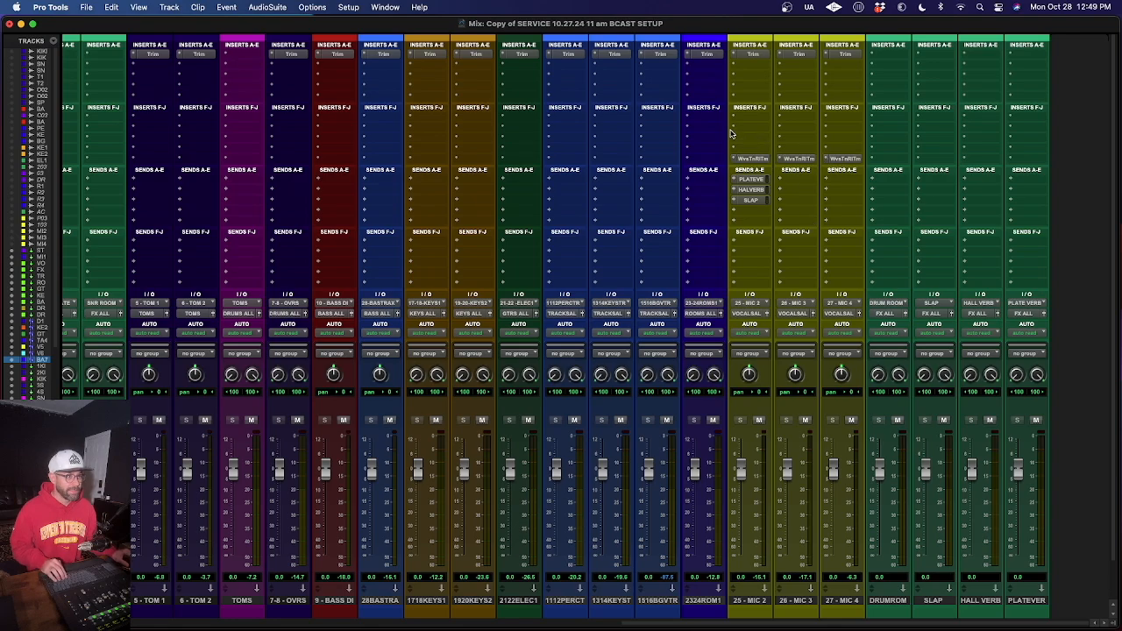
Enable automation of all Waves Tune Real-Time parameters, including bypass, on the 25 - MIC 2 and 26 - MIC 3 tracks.
{"action": "left_click", "coordinate": [751, 157]}
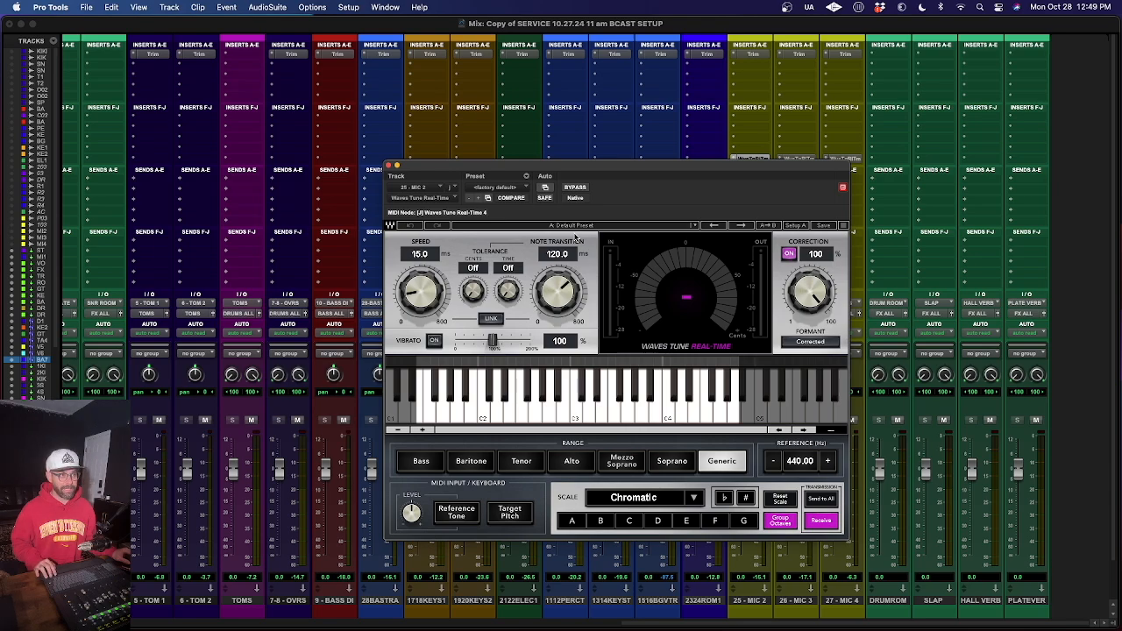
{"action": "left_click", "coordinate": [544, 189]}
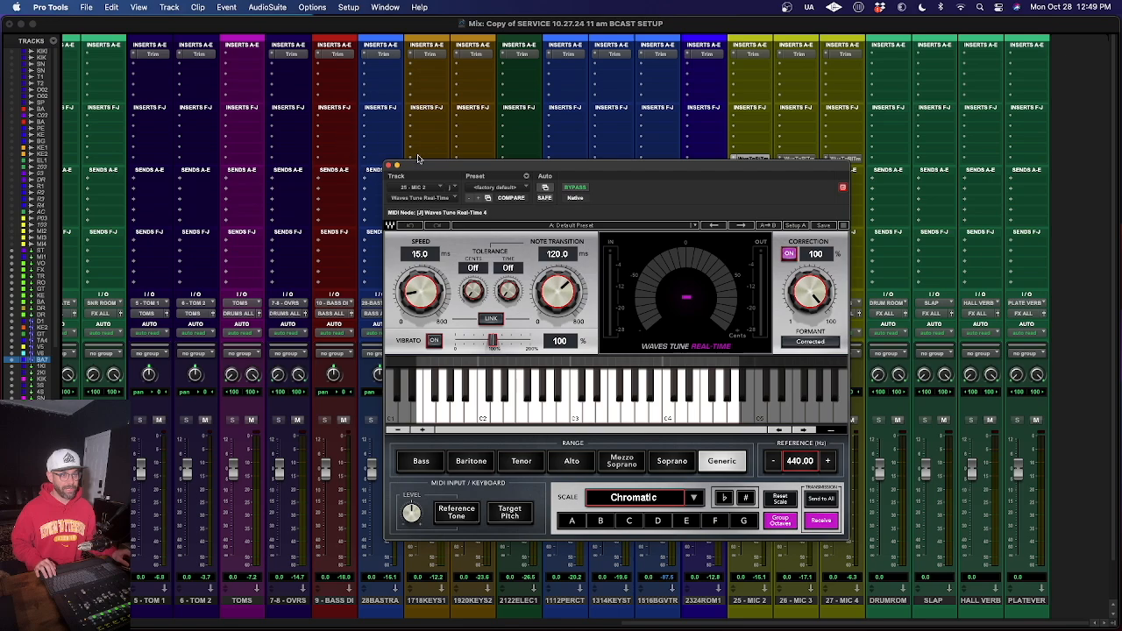
{"action": "left_click", "coordinate": [389, 166]}
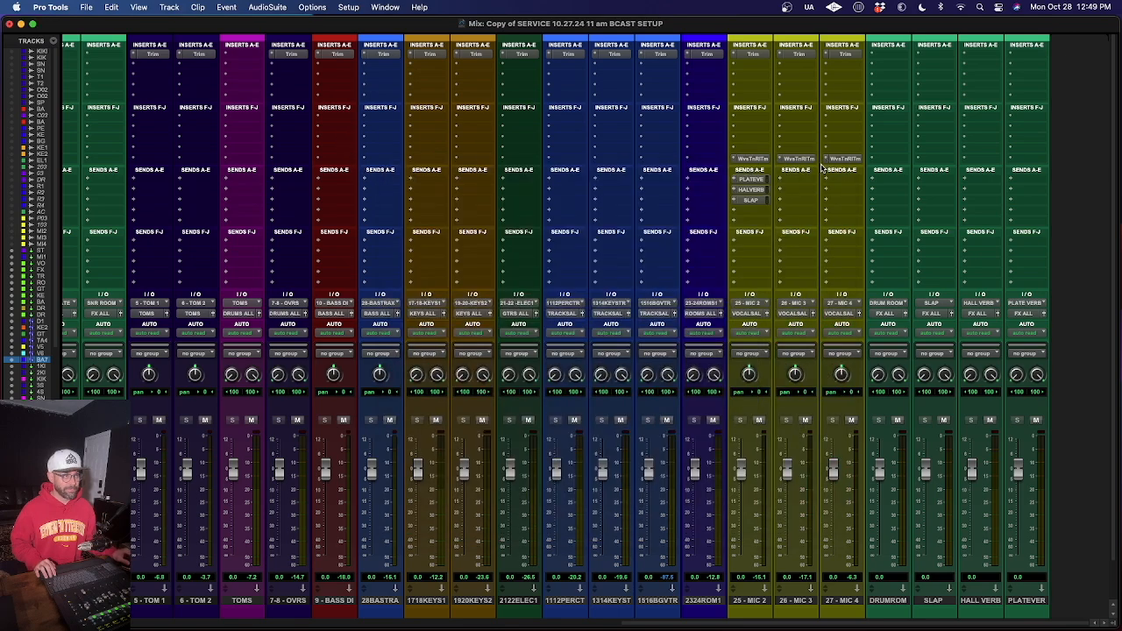
{"action": "left_click", "coordinate": [798, 160]}
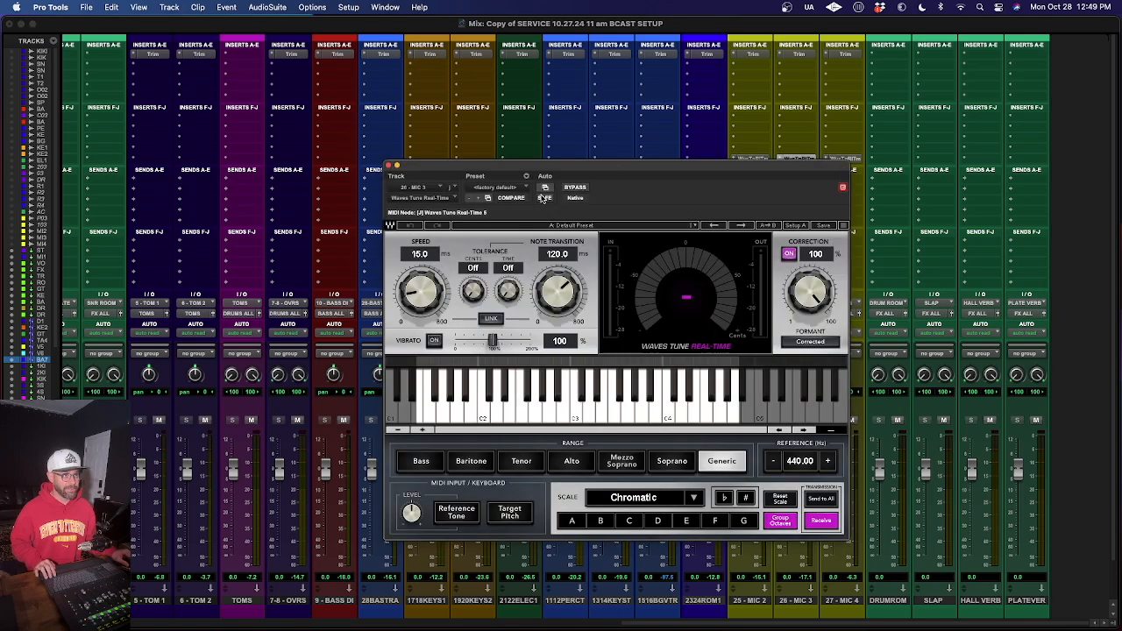
{"action": "left_click", "coordinate": [391, 166]}
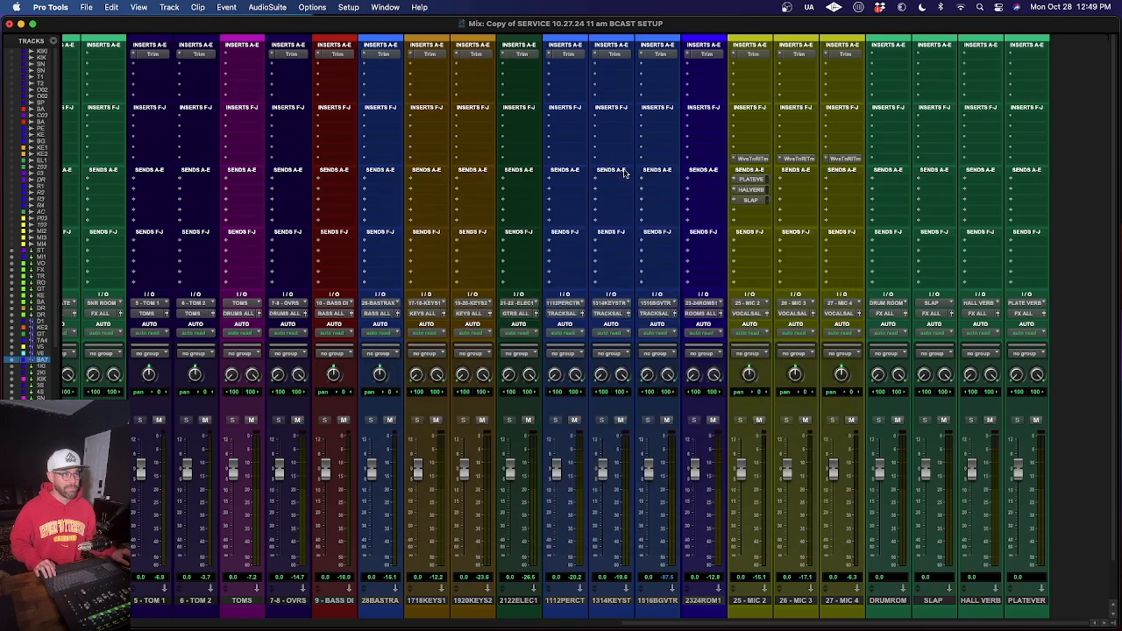
Switch the three vocal tuning inserts off and on again, and enable automation of all Waves Tune Real-Time parameters on 27 - MIC 4.
{"action": "left_click", "coordinate": [827, 160], "text": "ctrl+super"}
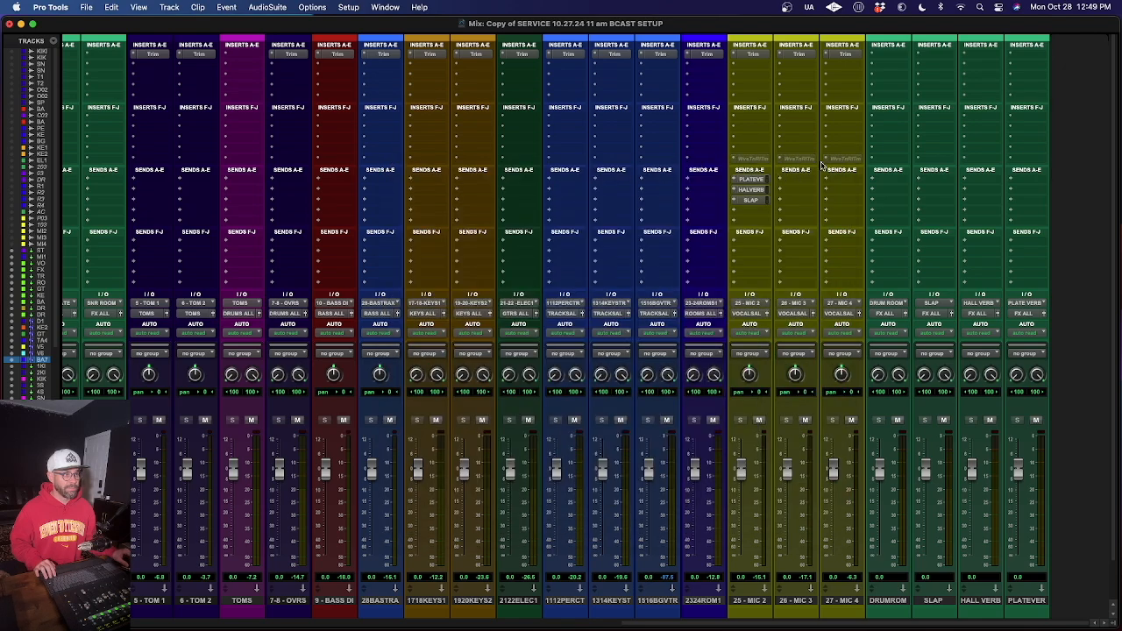
{"action": "left_click", "coordinate": [836, 161], "text": "ctrl+super"}
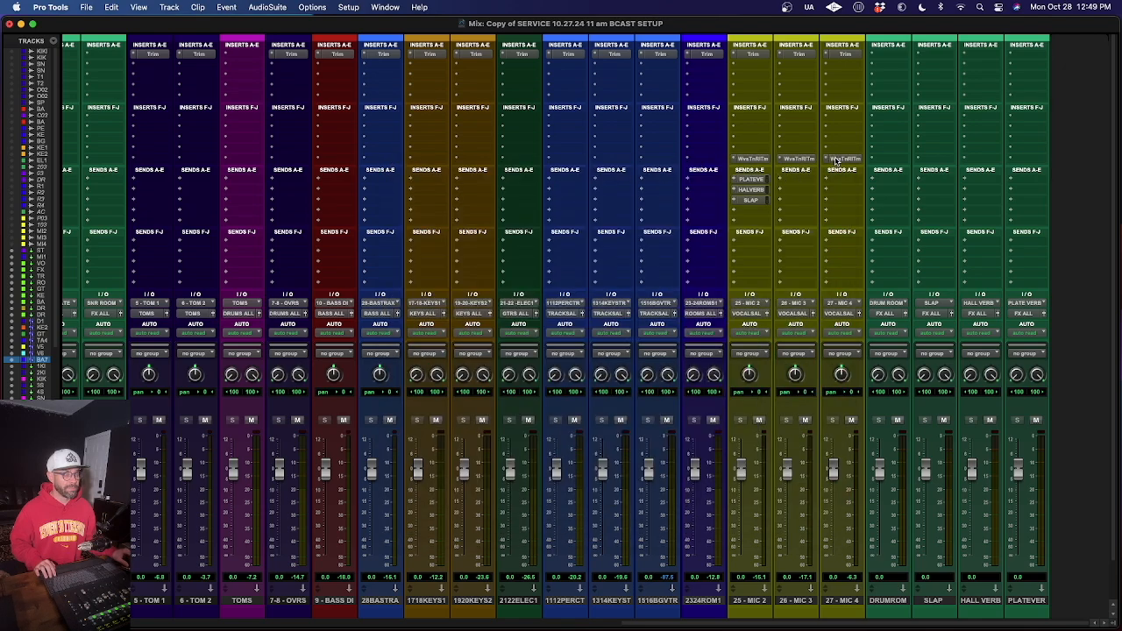
{"action": "left_click", "coordinate": [836, 161]}
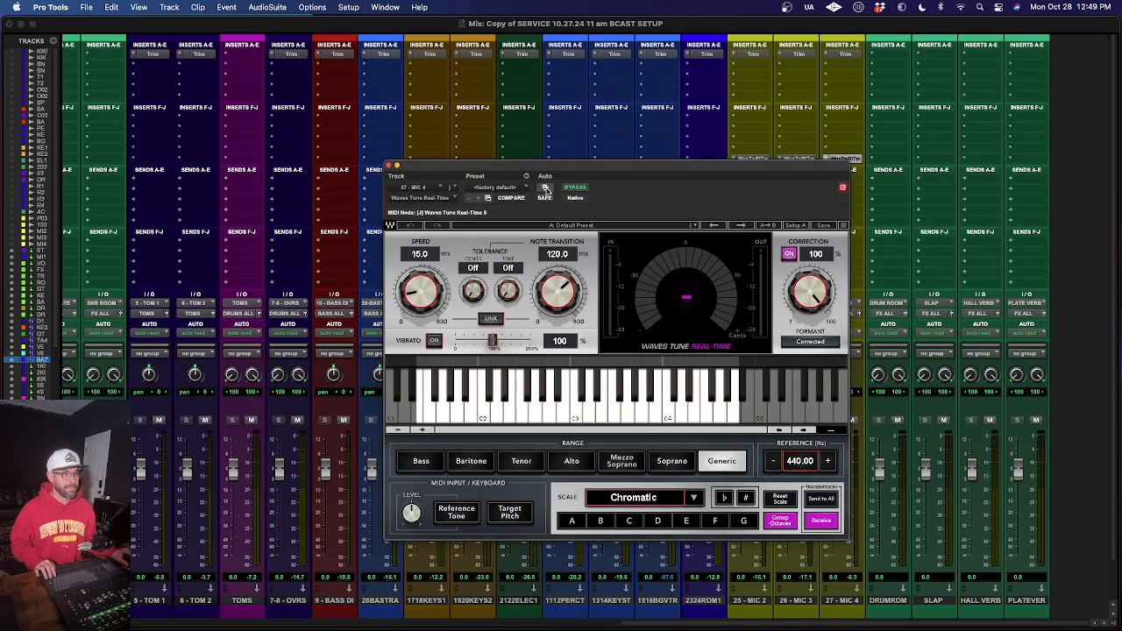
{"action": "left_click", "coordinate": [392, 165]}
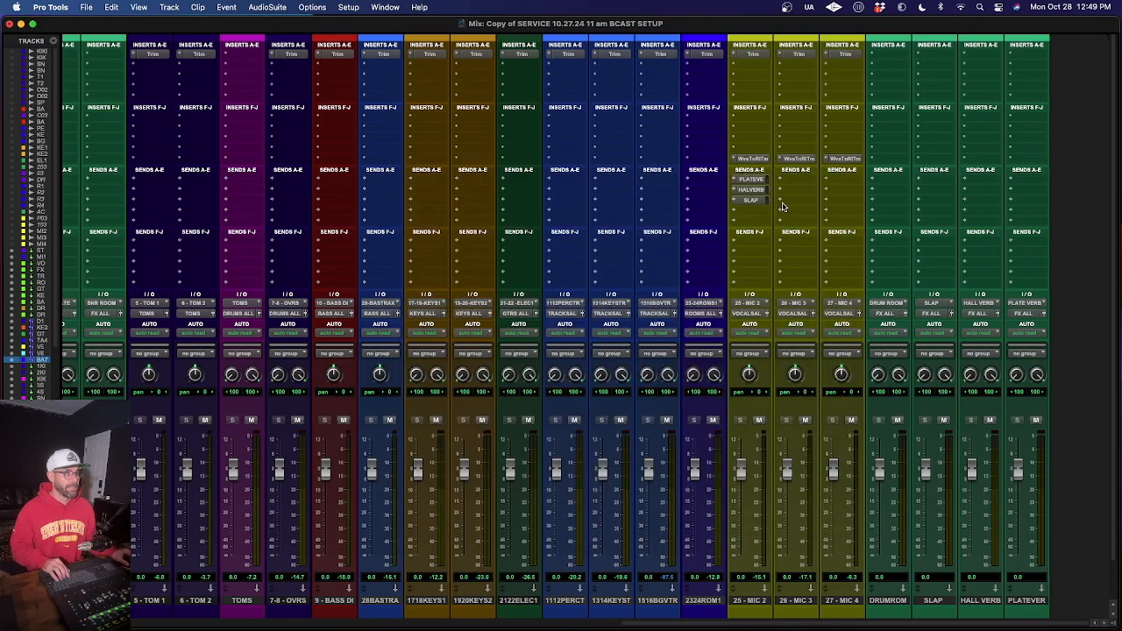
Set the playback position at the PC marker in the Edit window, look over the microphone tracks there and return to the Mix window.
{"action": "key", "text": "super+equal"}
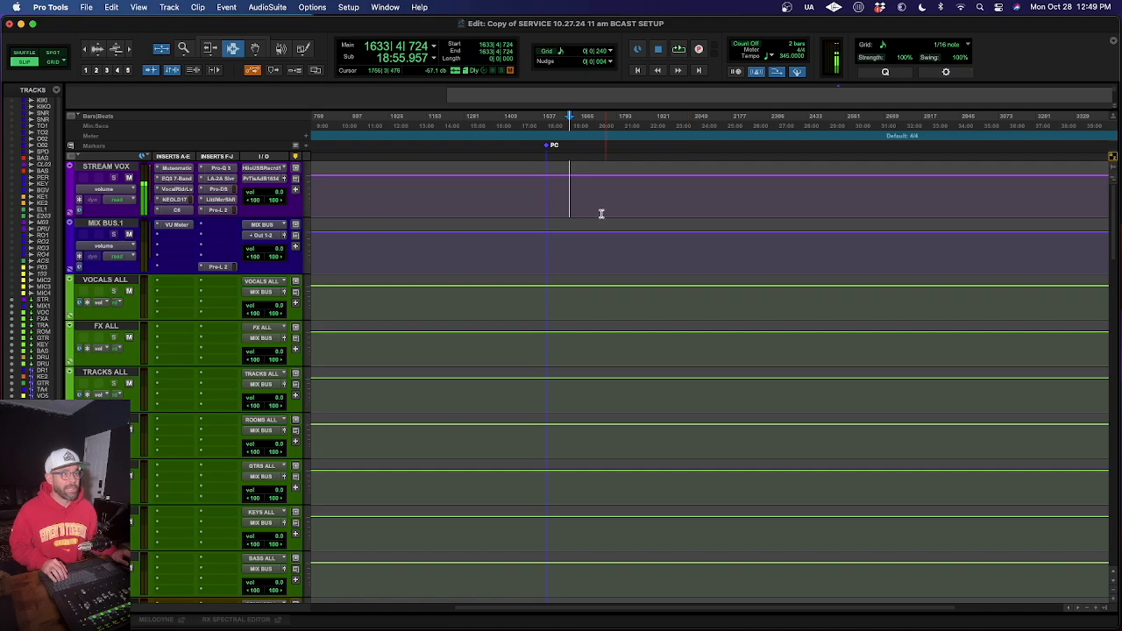
{"action": "left_click", "coordinate": [546, 208]}
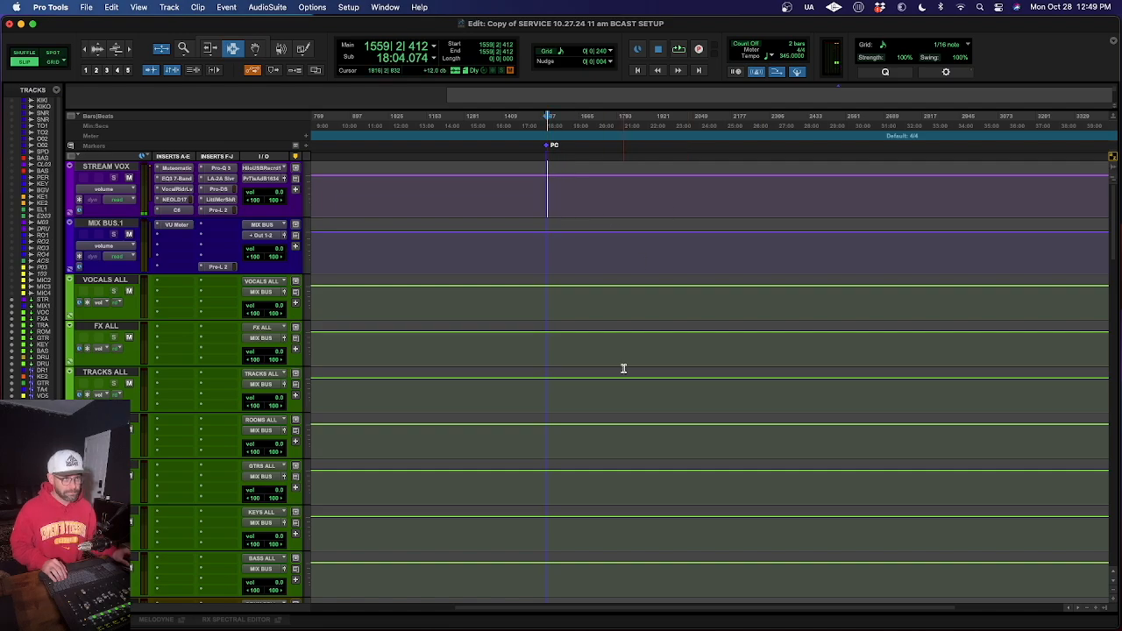
{"action": "scroll", "coordinate": [624, 368], "scroll_direction": "down", "scroll_amount": 4}
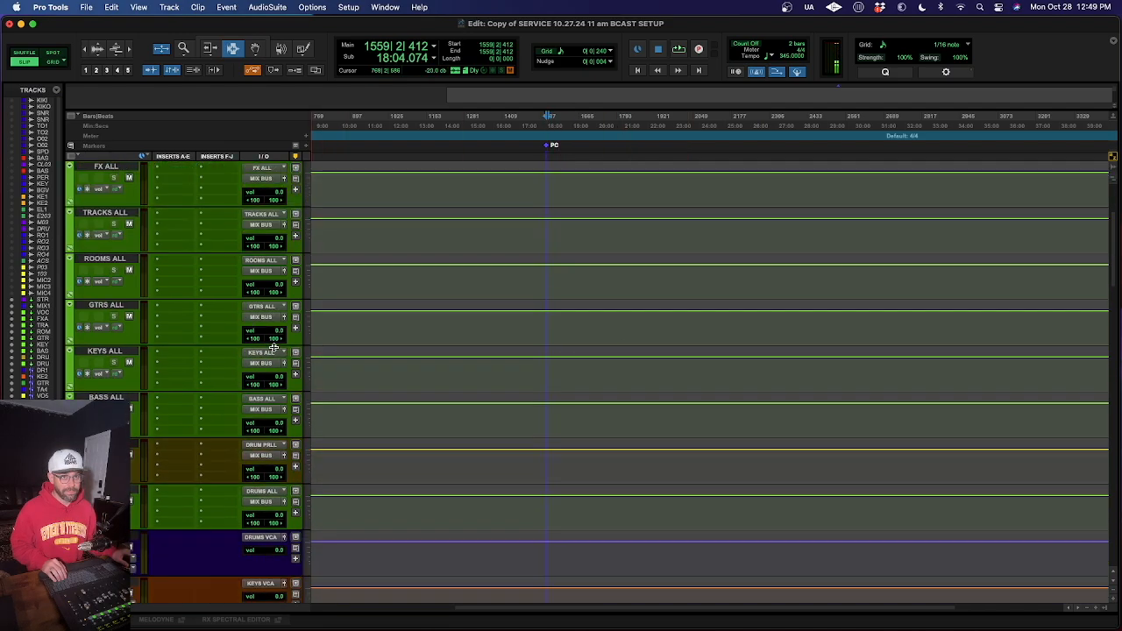
{"action": "scroll", "coordinate": [273, 349], "scroll_direction": "down", "scroll_amount": 15}
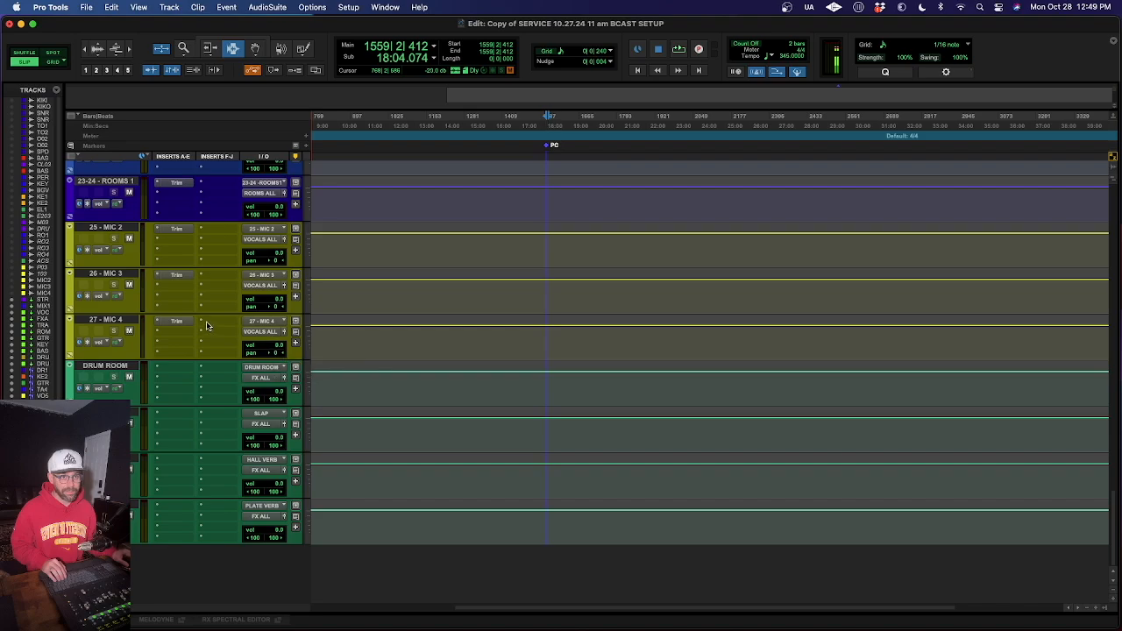
{"action": "key", "text": "super+equal"}
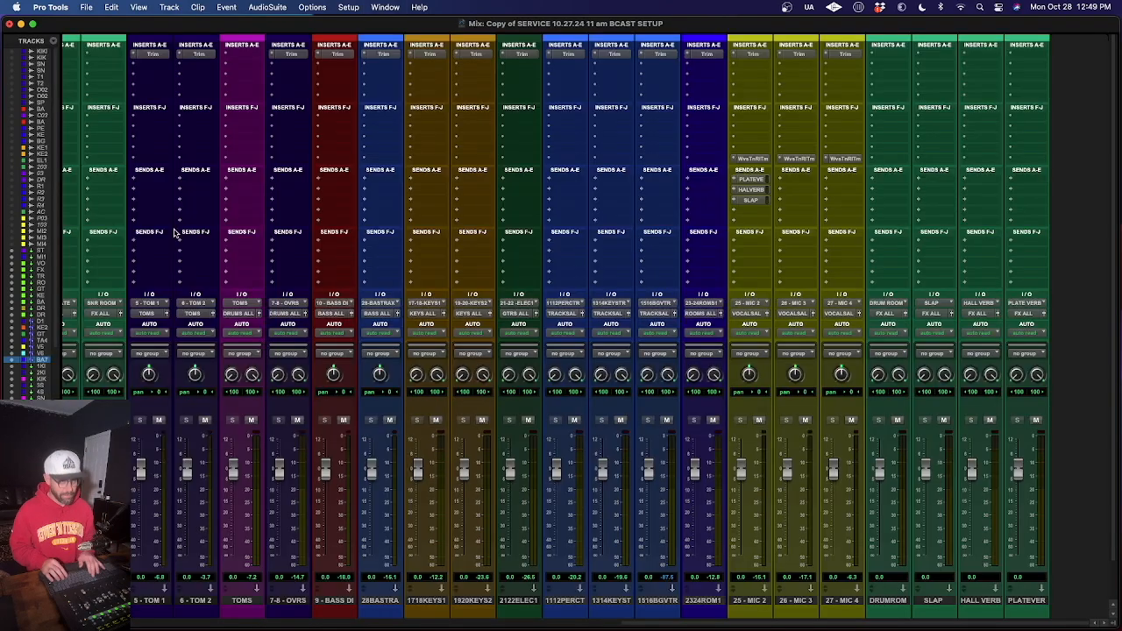
Set the scale of Waves Tune Real-Time on 25 - MIC 2 to B Major and close the plug-in.
{"action": "left_click", "coordinate": [761, 158]}
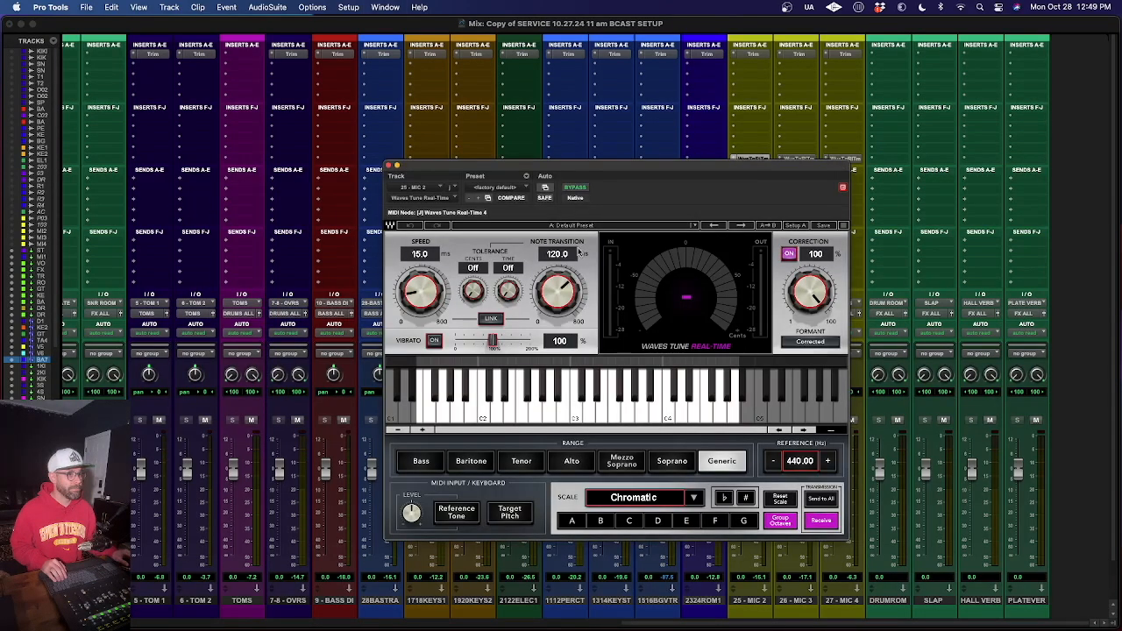
{"action": "left_click", "coordinate": [603, 522]}
{"action": "left_click", "coordinate": [619, 501]}
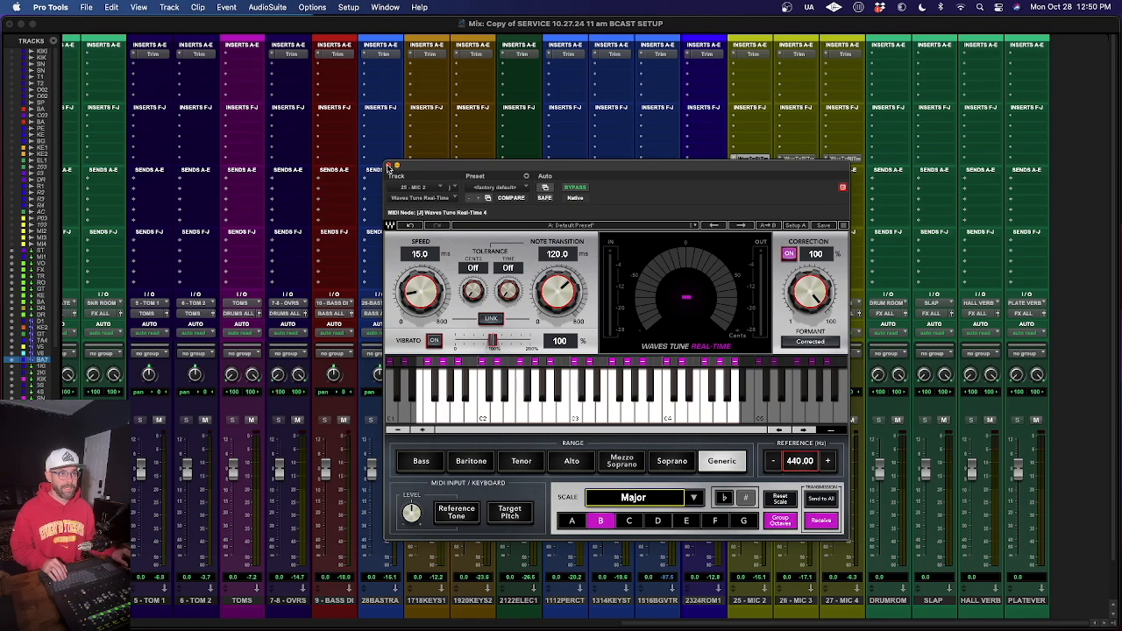
{"action": "left_click", "coordinate": [390, 167]}
Group the three MIC tracks as VOX TUNING in the Edit window, with Follow Globals off and the controls of insert j linked.
{"action": "key", "text": "super+equal"}
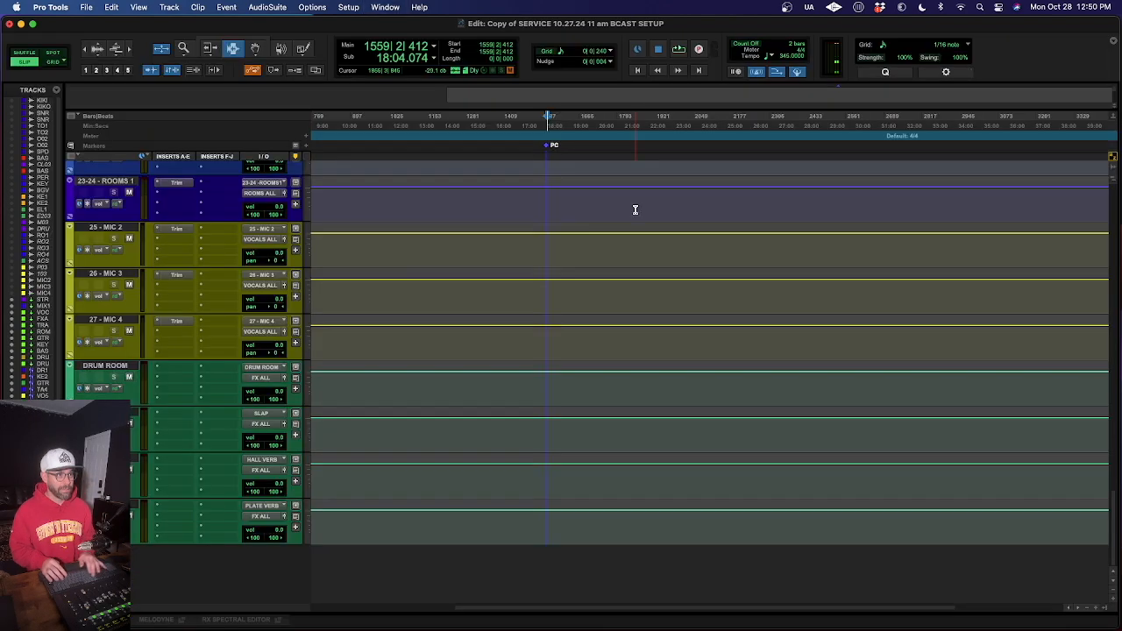
{"action": "left_click", "coordinate": [93, 227]}
{"action": "left_click", "coordinate": [103, 320], "text": "shift"}
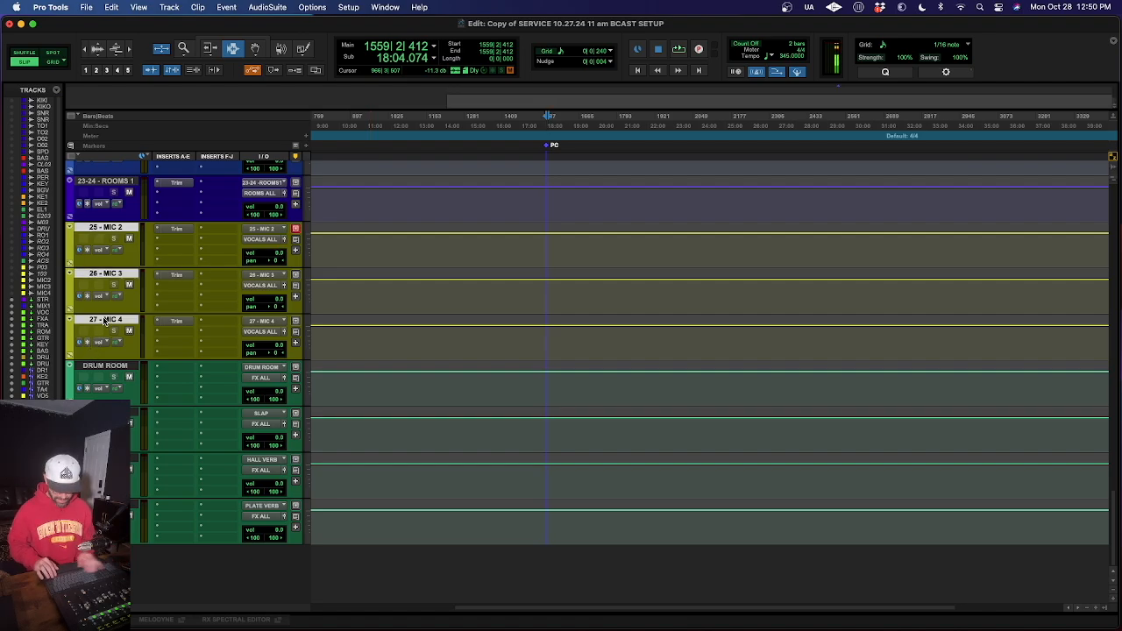
{"action": "key", "text": "super+g"}
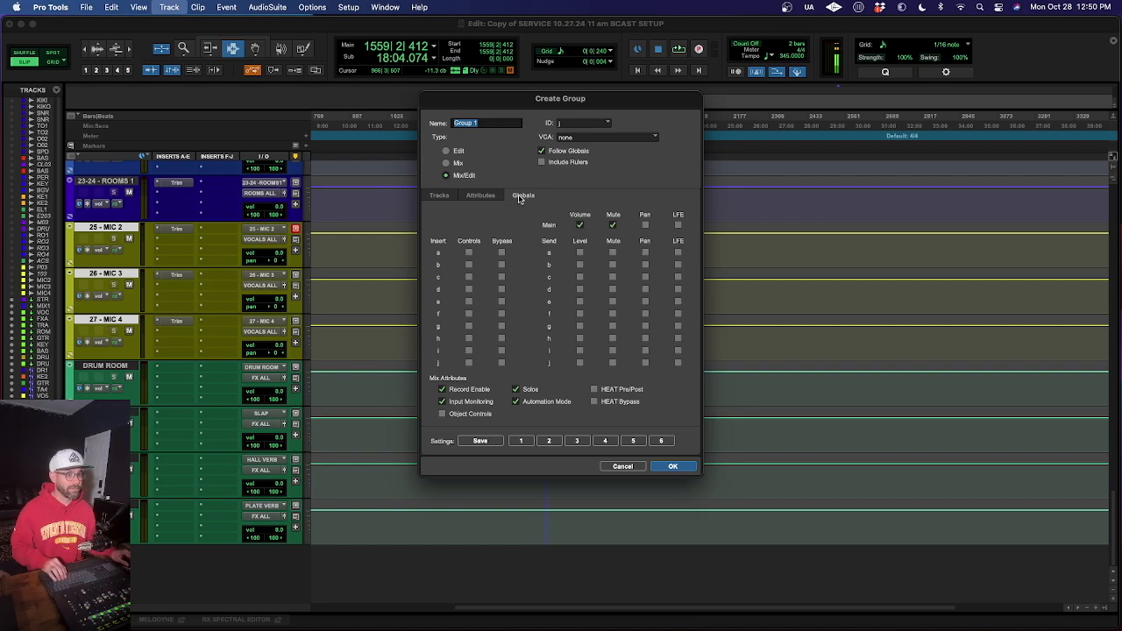
{"action": "left_click", "coordinate": [541, 151]}
{"action": "left_click", "coordinate": [480, 196]}
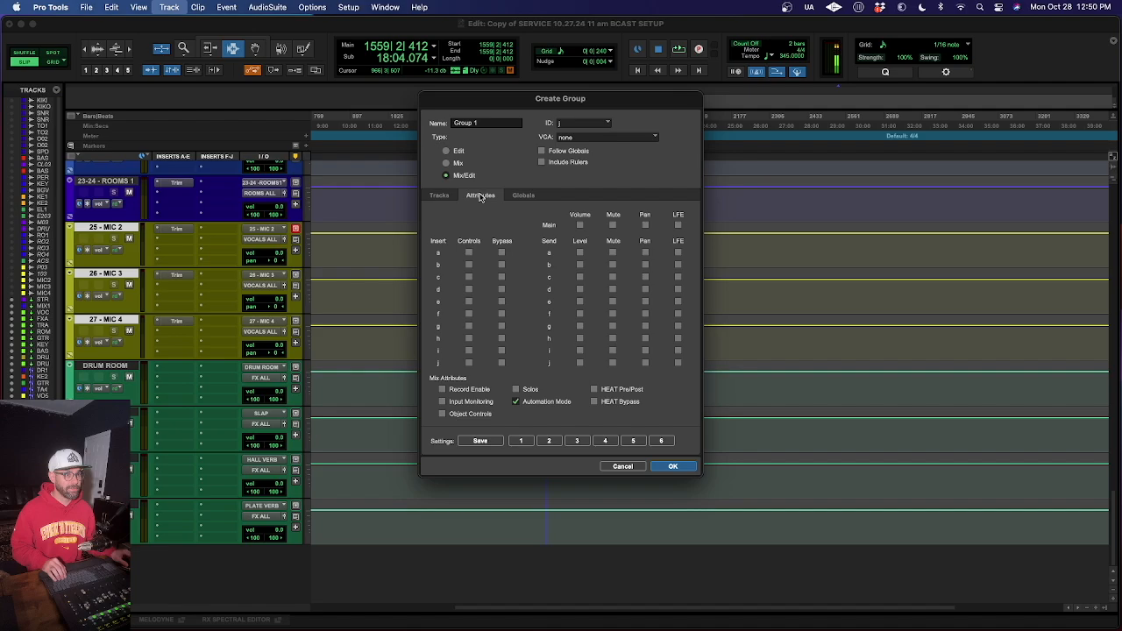
{"action": "left_click", "coordinate": [467, 365]}
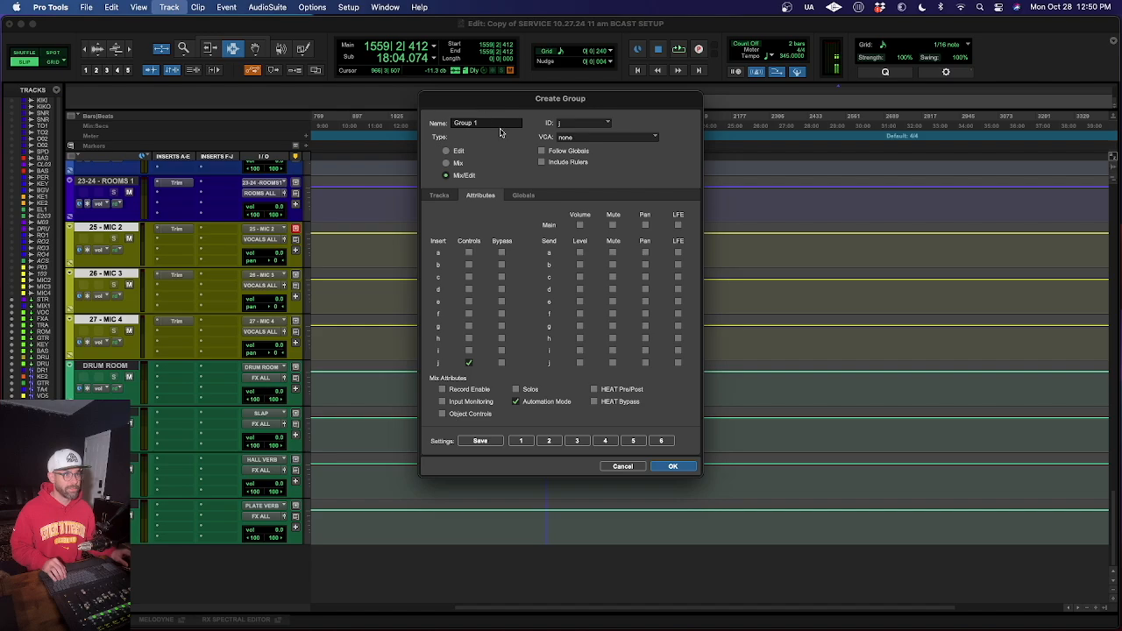
{"action": "triple_click", "coordinate": [500, 124]}
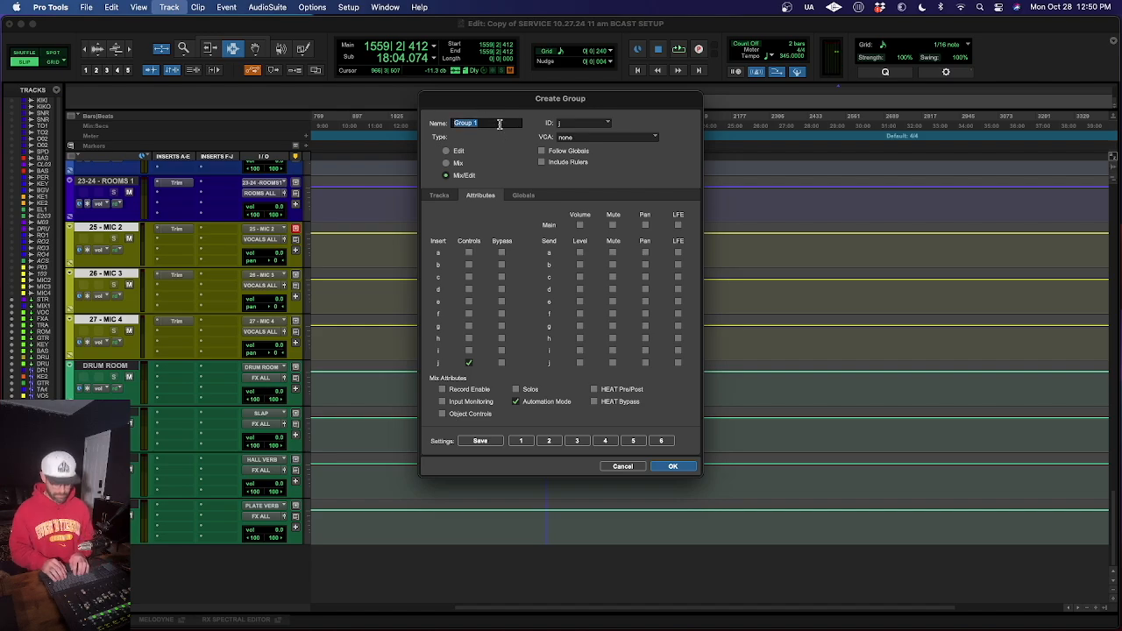
{"action": "type", "text": "VOX TUNING"}
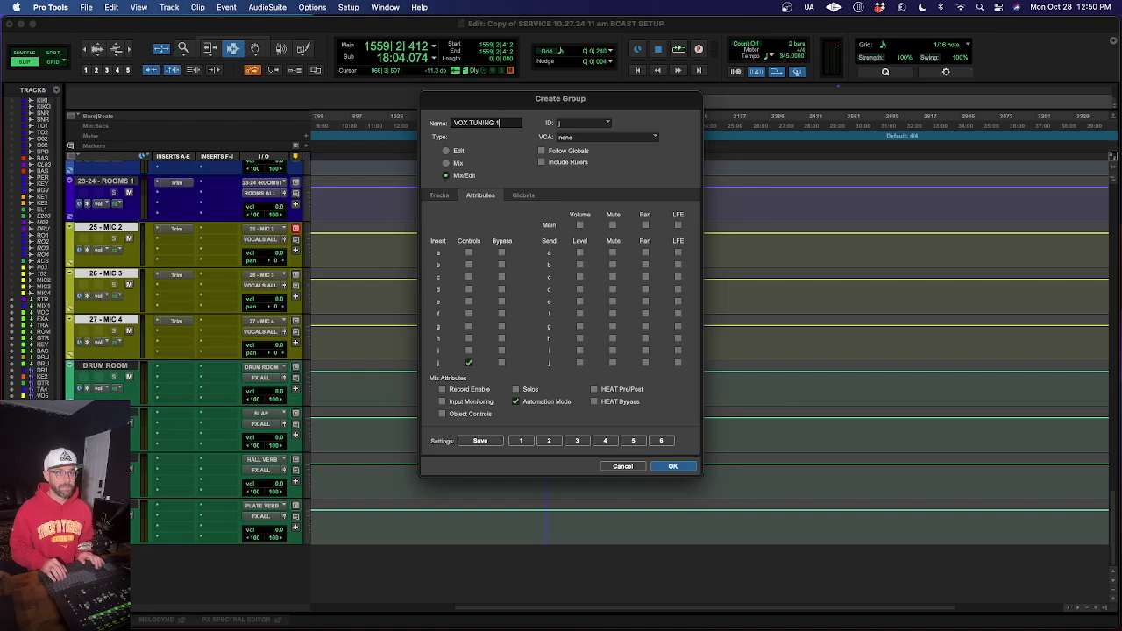
{"action": "key", "text": "Return"}
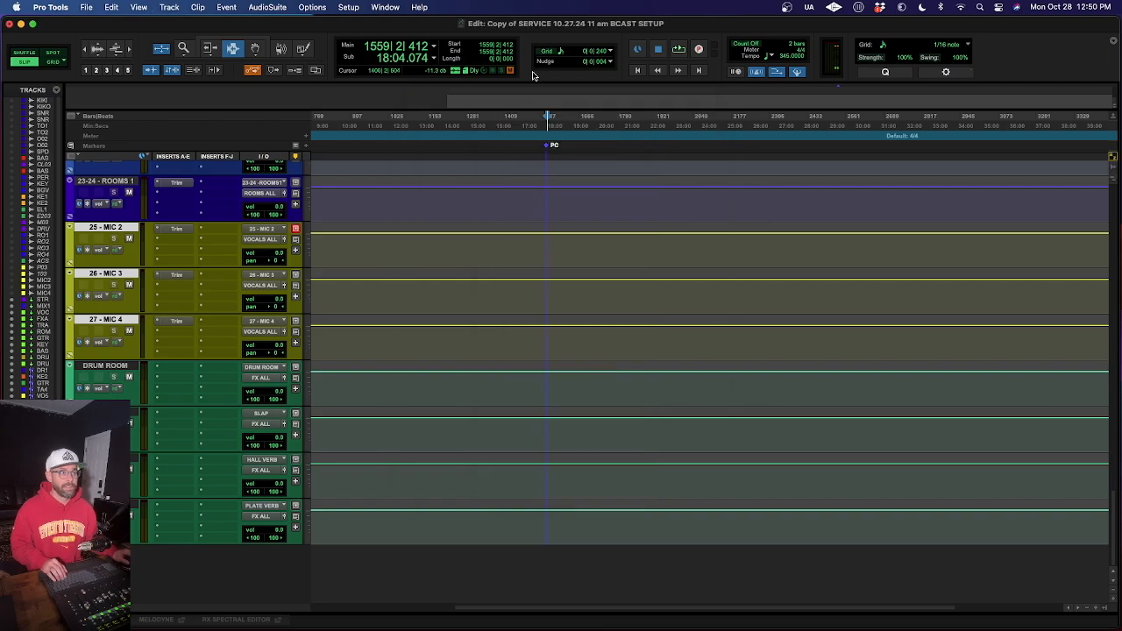
{"action": "left_click", "coordinate": [527, 244]}
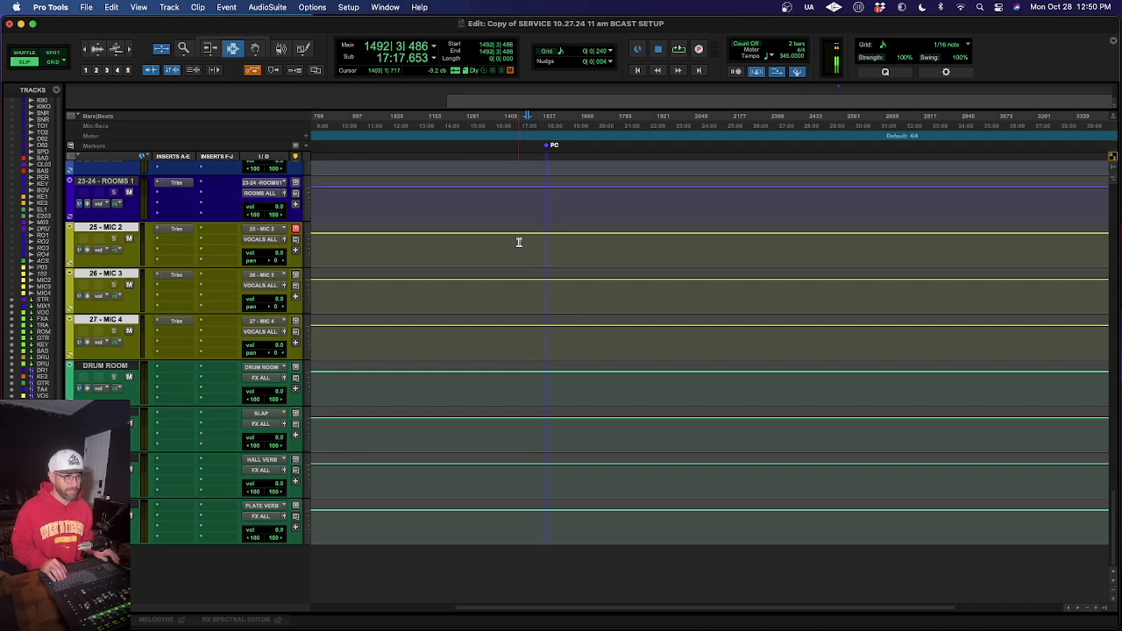
{"action": "key", "text": "KP_Enter"}
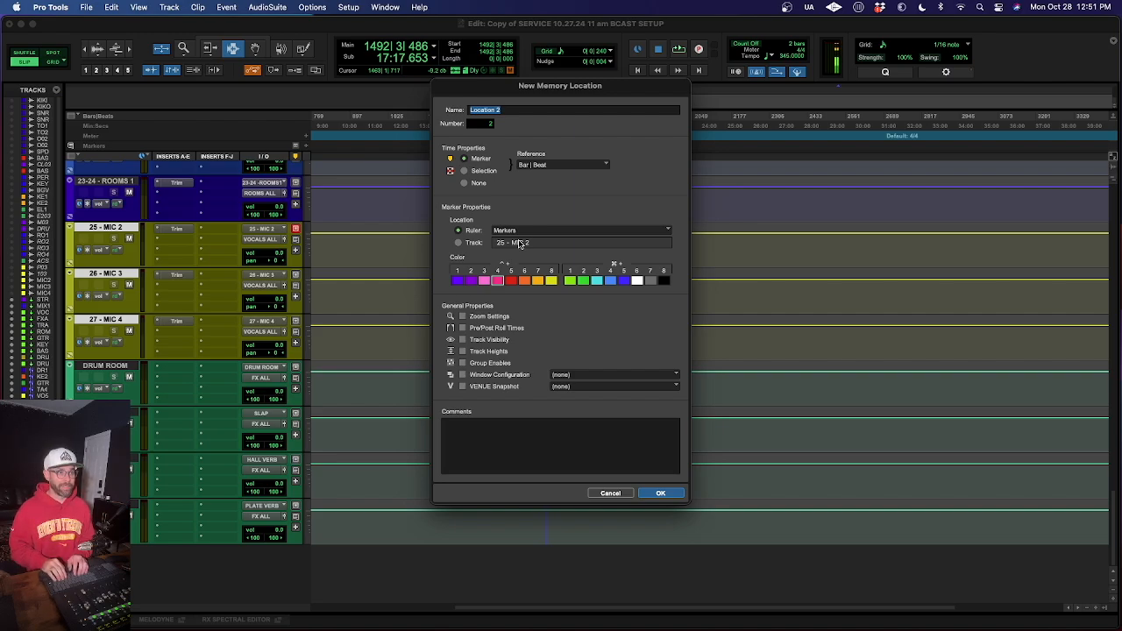
{"action": "left_click", "coordinate": [610, 494]}
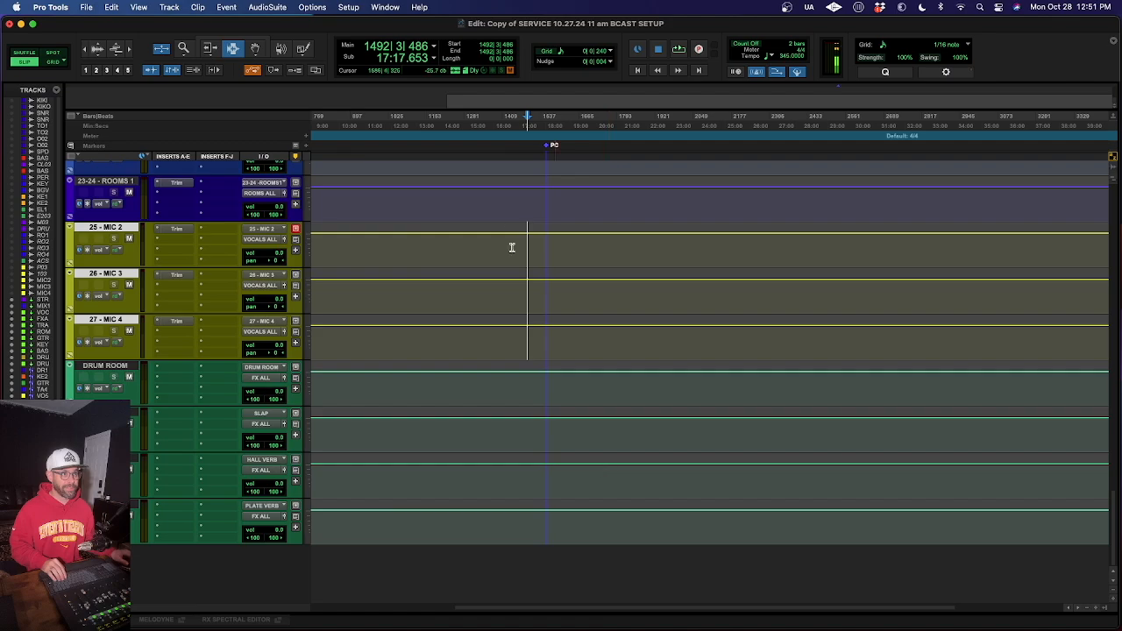
Create a marker named B at about 16:34 on the timeline, with its reference set to Absolute.
{"action": "left_click", "coordinate": [509, 171]}
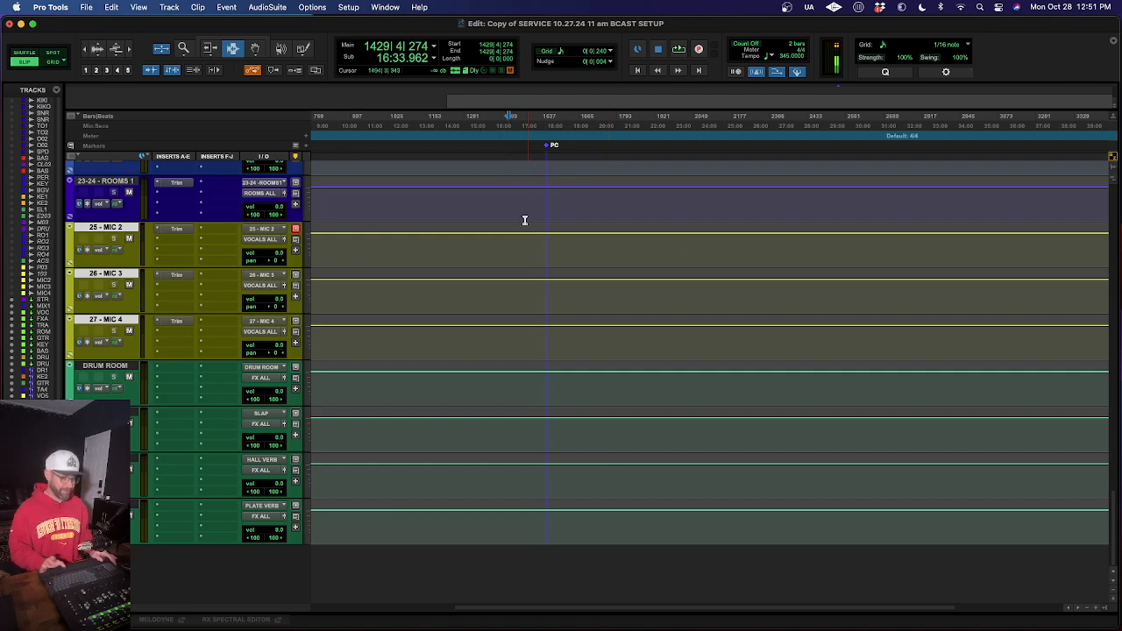
{"action": "key", "text": "KP_Enter"}
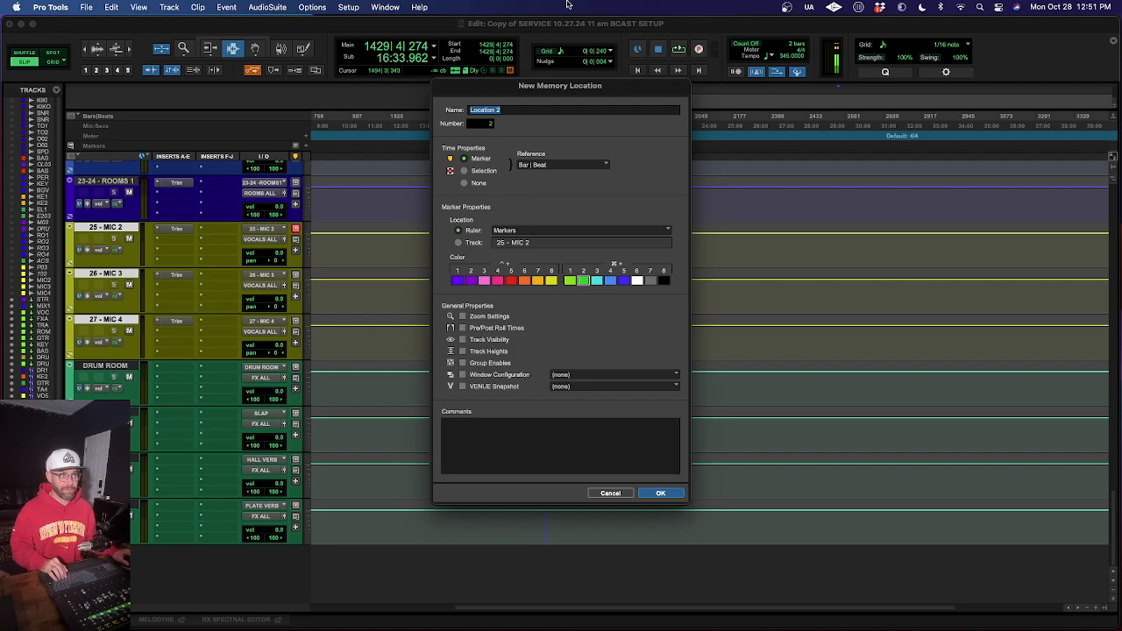
{"action": "type", "text": "B"}
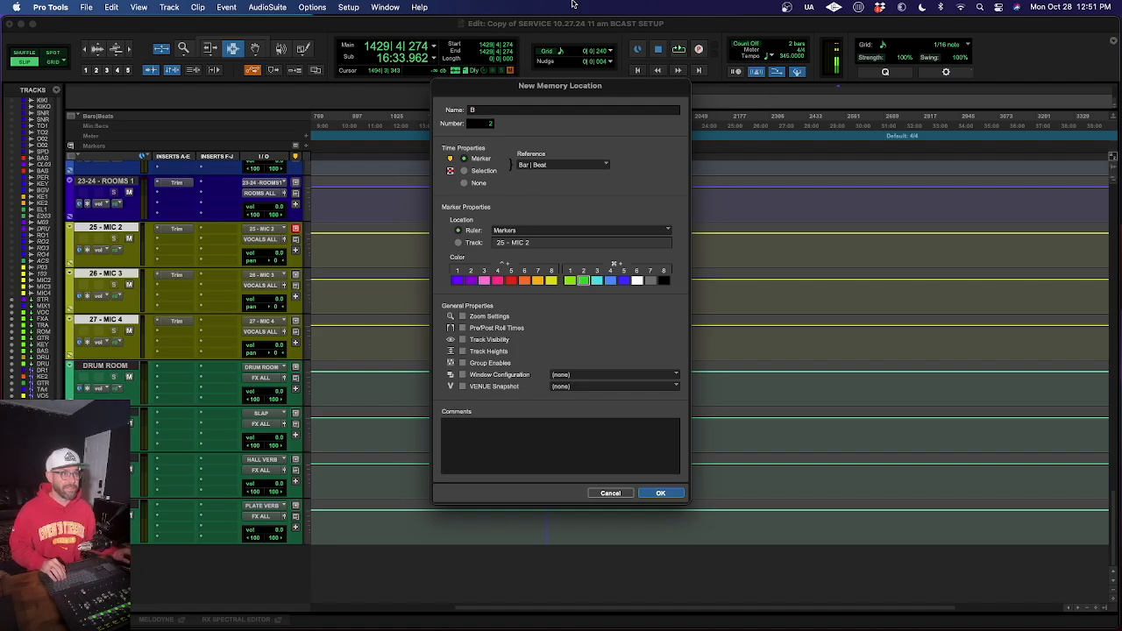
{"action": "left_click", "coordinate": [551, 165]}
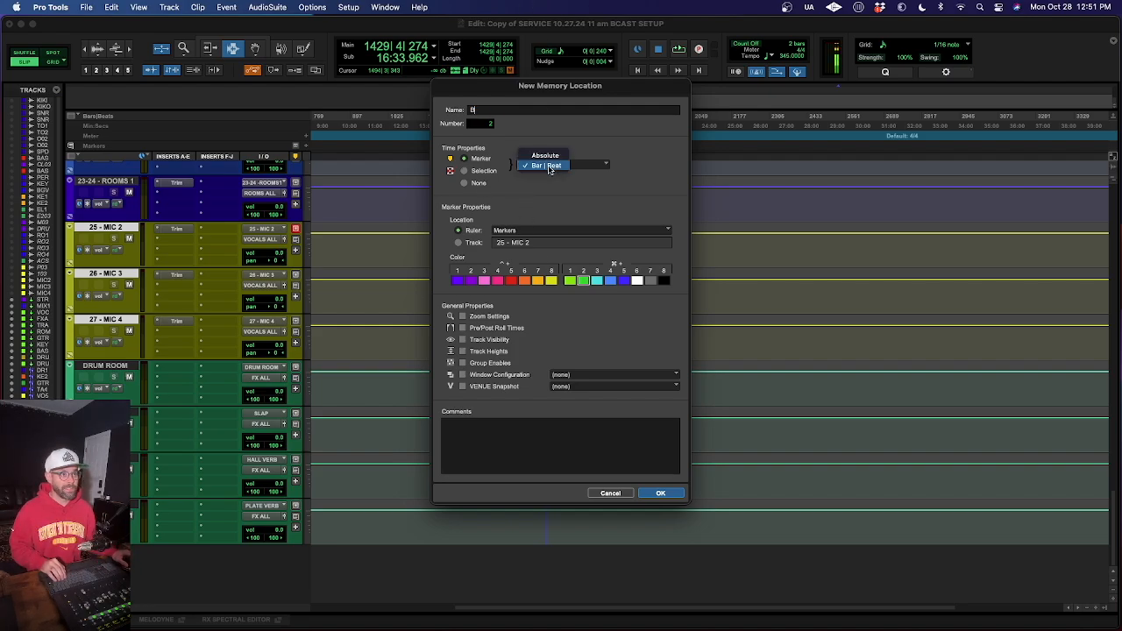
{"action": "left_click", "coordinate": [550, 155]}
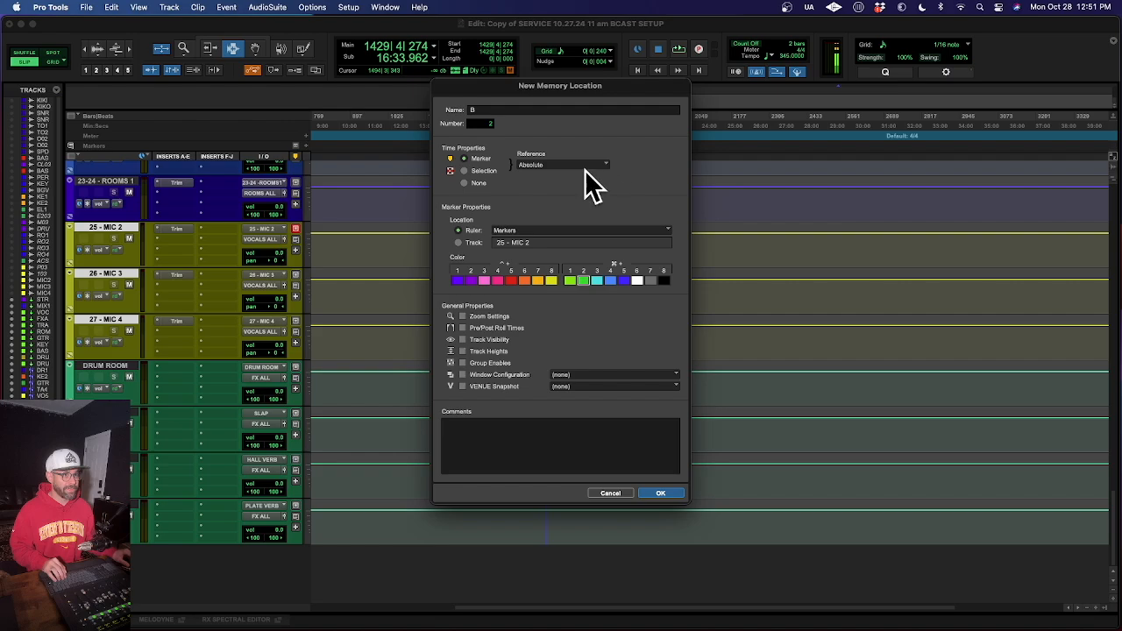
{"action": "left_click", "coordinate": [661, 494]}
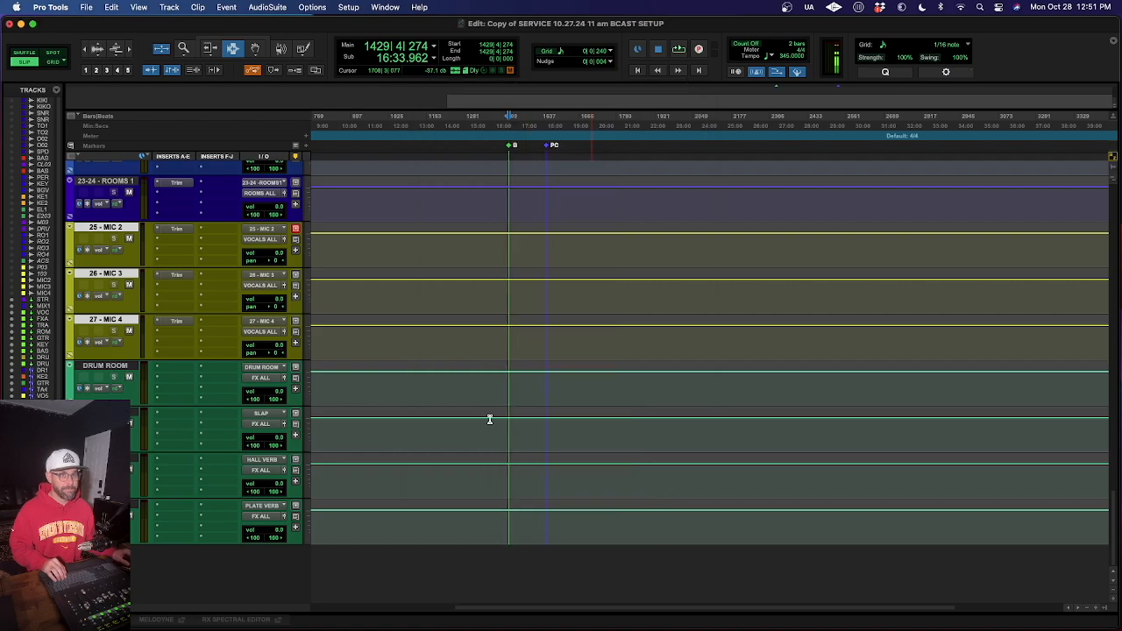
Show automation lanes under the MIC tracks, set 25 - MIC 2's lane to Waves Tune Real-Time Scale Root, and add a breakpoint just before marker B.
{"action": "left_click", "coordinate": [67, 261]}
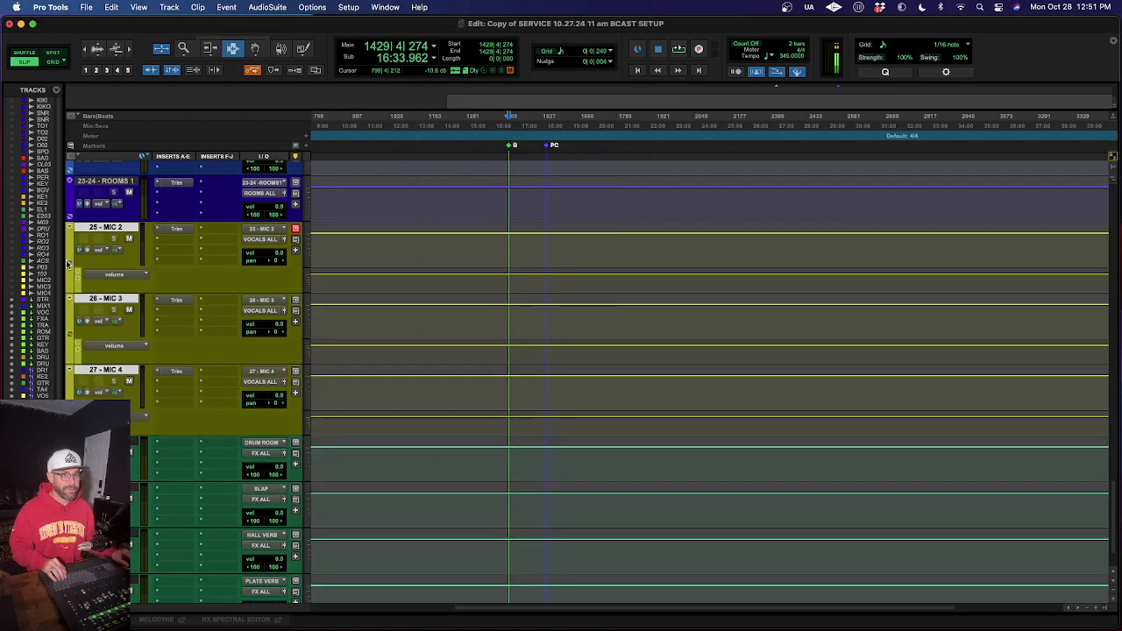
{"action": "left_click", "coordinate": [105, 277]}
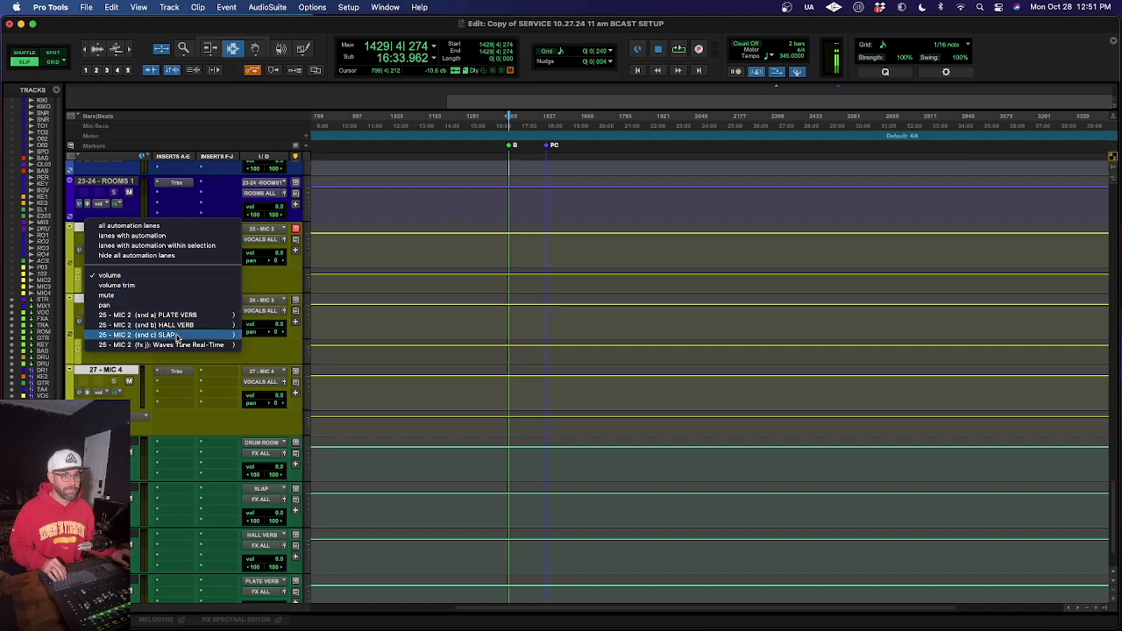
{"action": "mouse_move", "coordinate": [201, 345]}
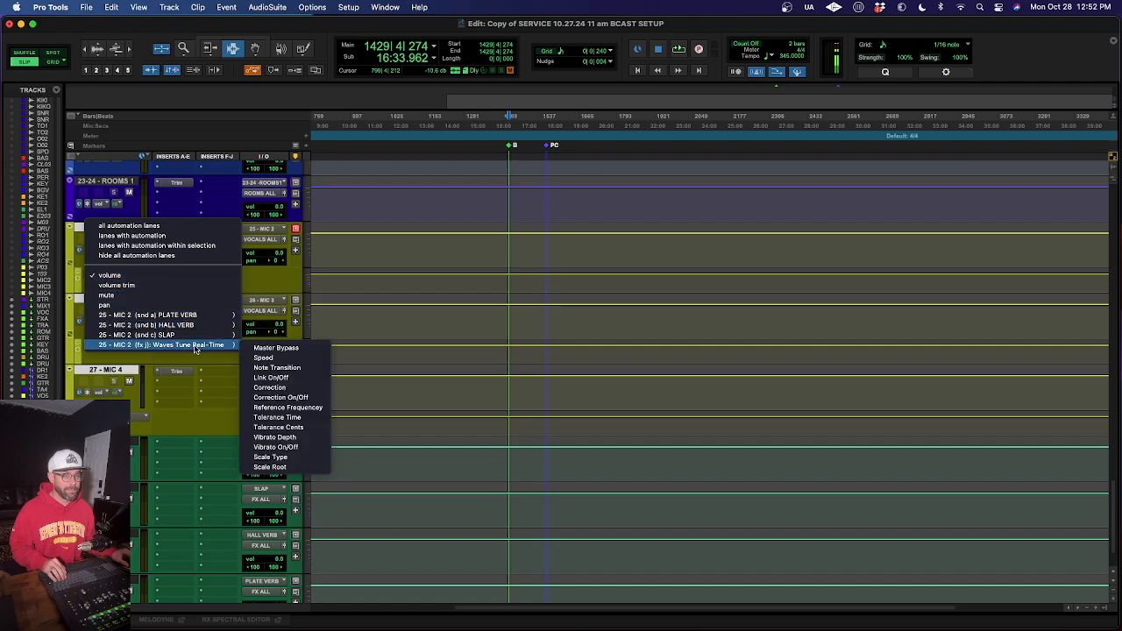
{"action": "left_click", "coordinate": [295, 468]}
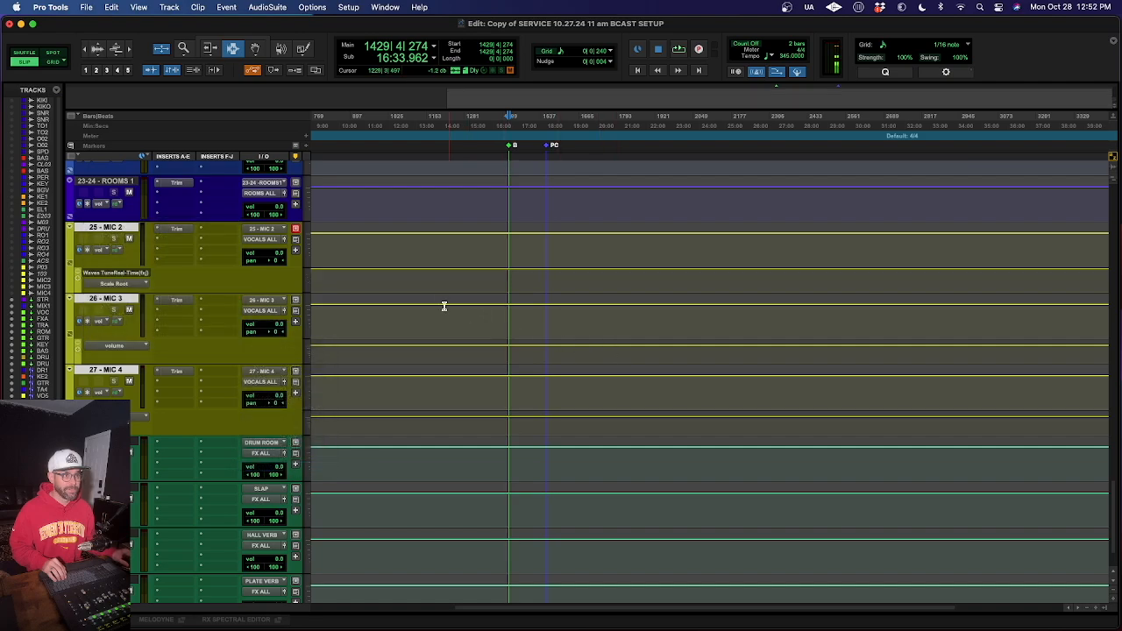
{"action": "key", "text": "F8"}
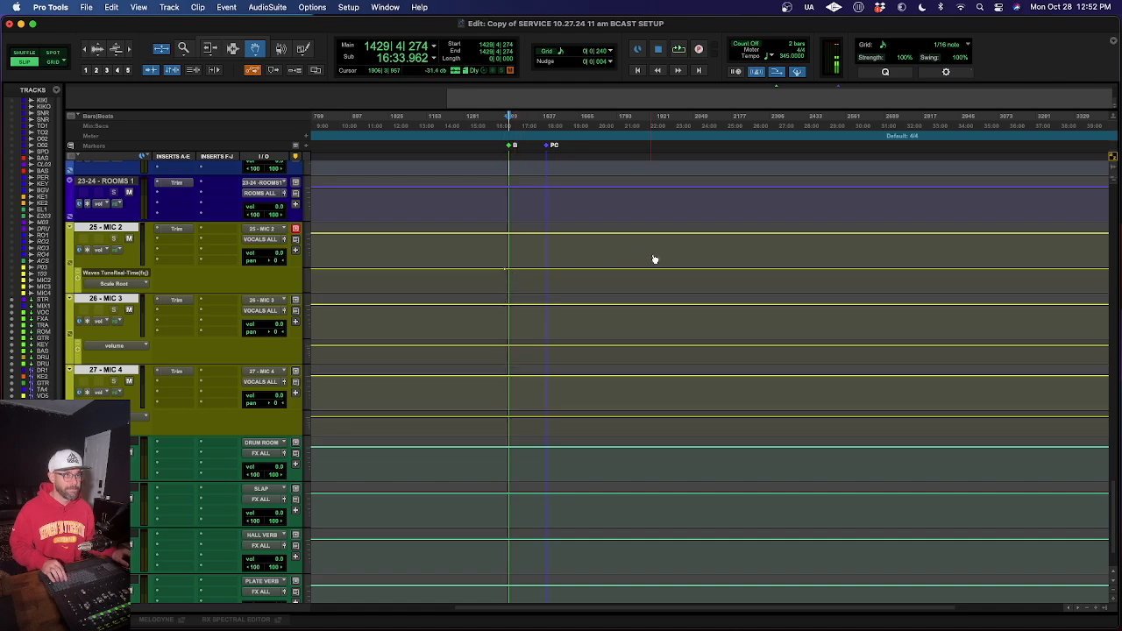
{"action": "key", "text": "F7"}
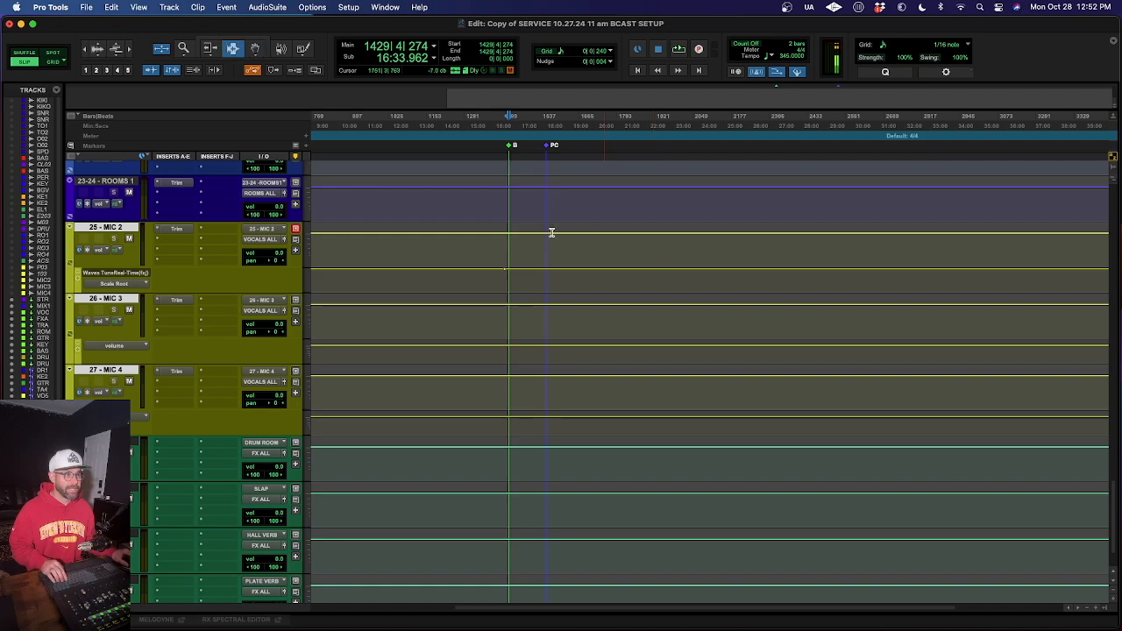
Create a marker named E at about 13:08 on the timeline, with its reference set to Absolute.
{"action": "left_click", "coordinate": [420, 222]}
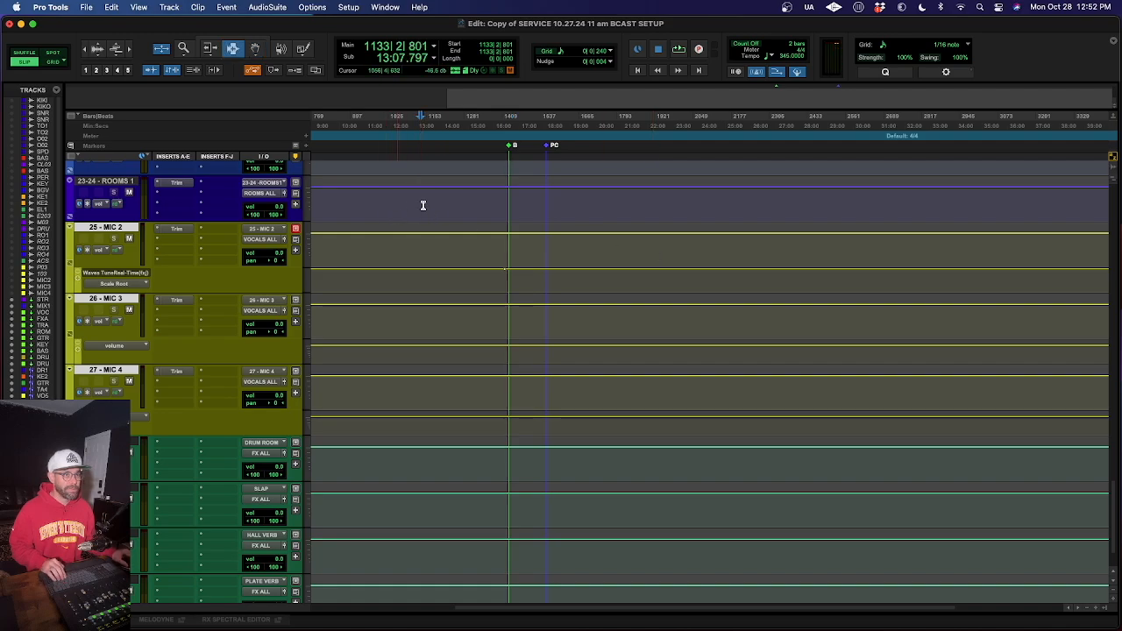
{"action": "key", "text": "KP_Enter"}
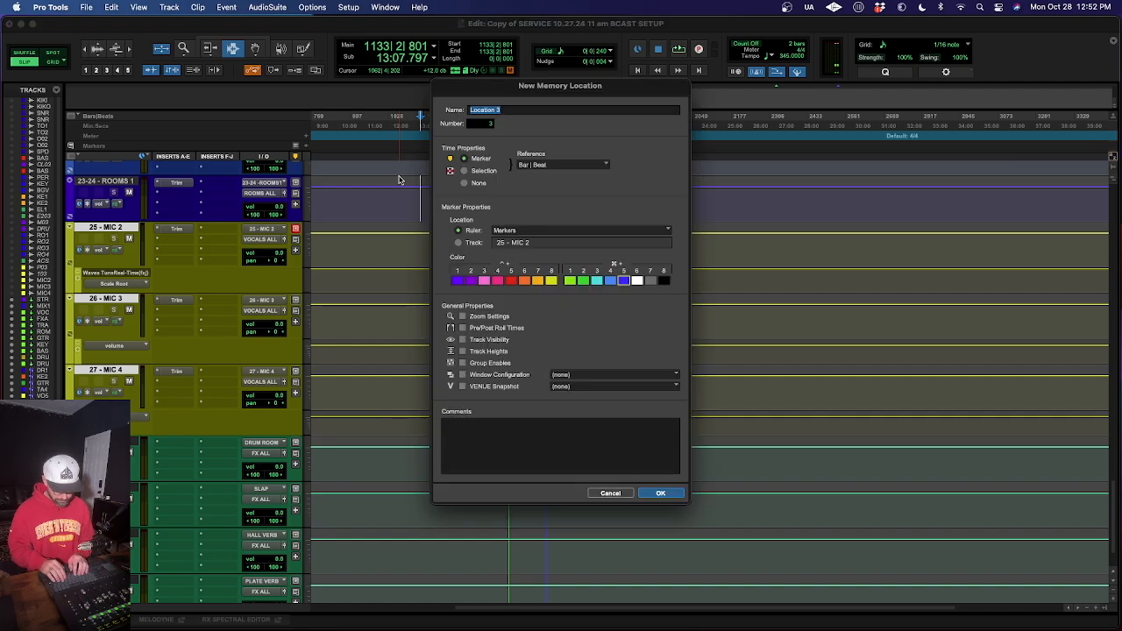
{"action": "type", "text": "E"}
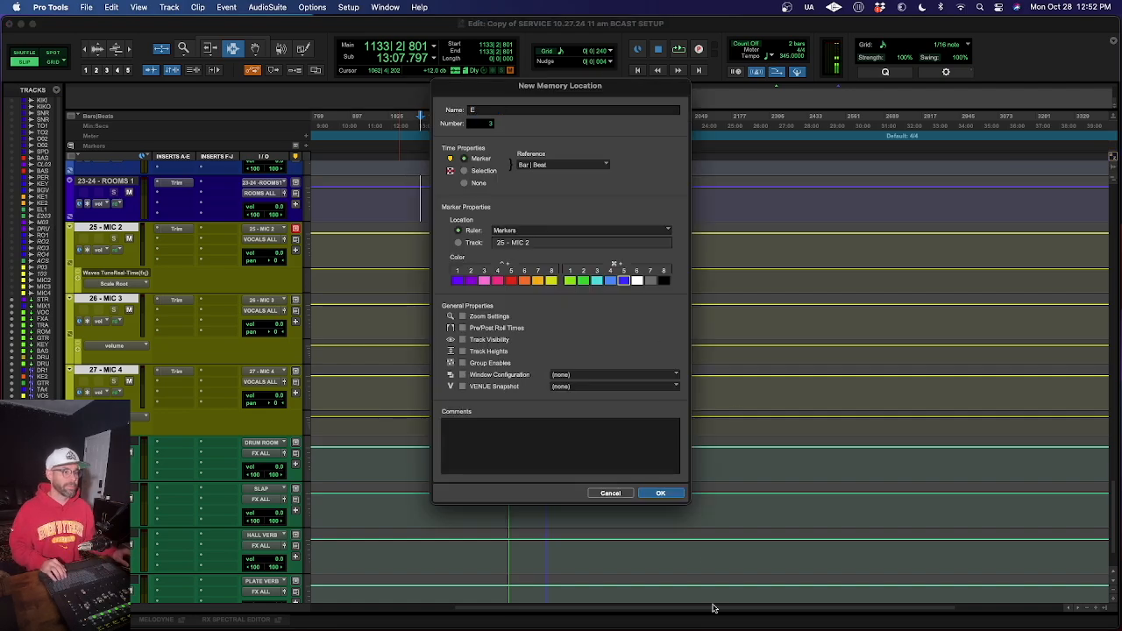
{"action": "left_click", "coordinate": [540, 164]}
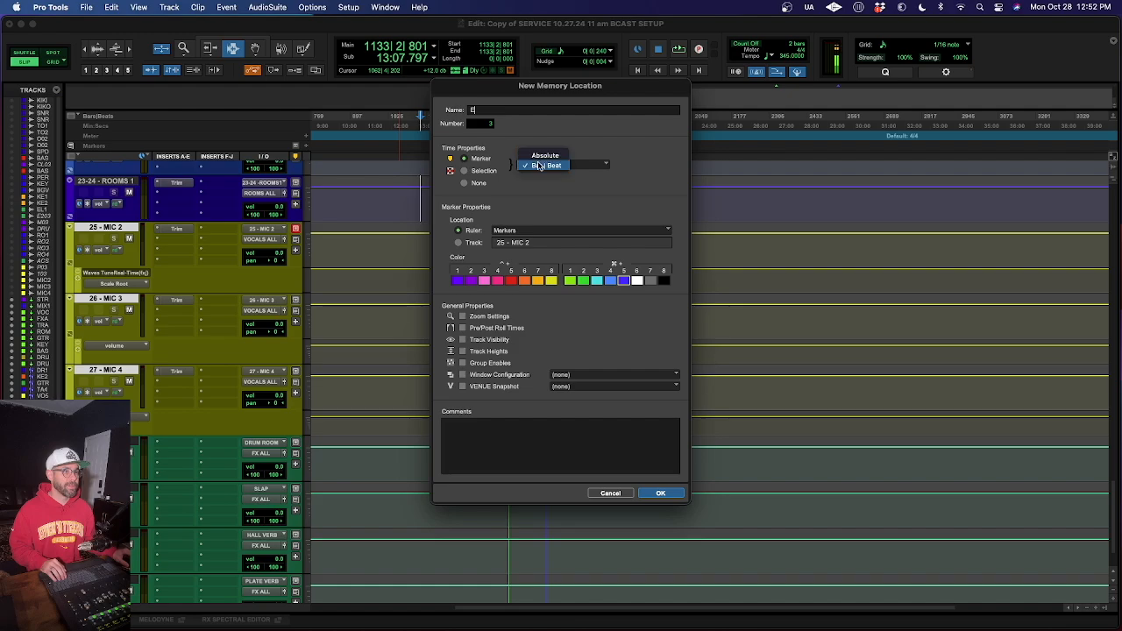
{"action": "left_click", "coordinate": [541, 174]}
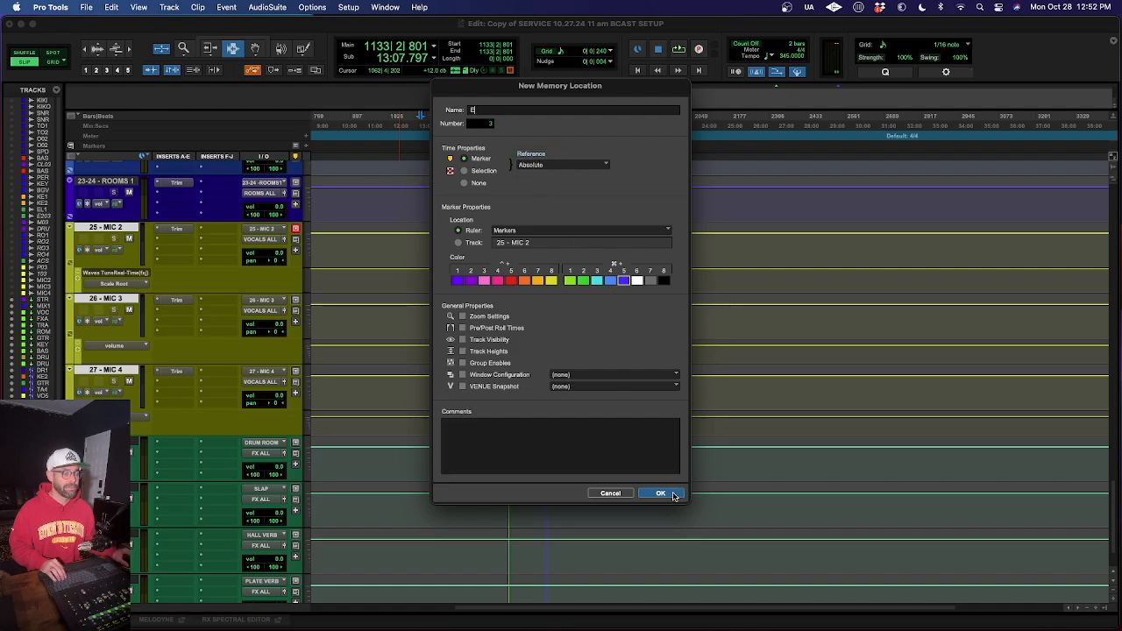
{"action": "left_click", "coordinate": [660, 494]}
Add a Scale Root breakpoint on 25 - MIC 2 just before marker E and change the root to E up to the breakpoint before marker B.
{"action": "key", "text": "F8"}
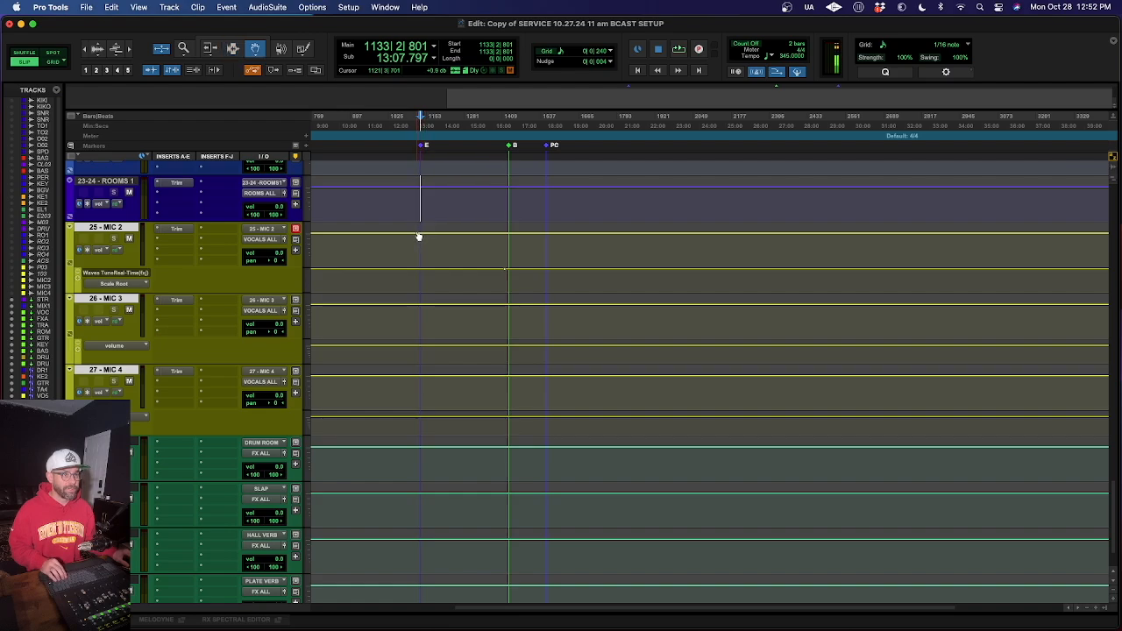
{"action": "left_click", "coordinate": [415, 269]}
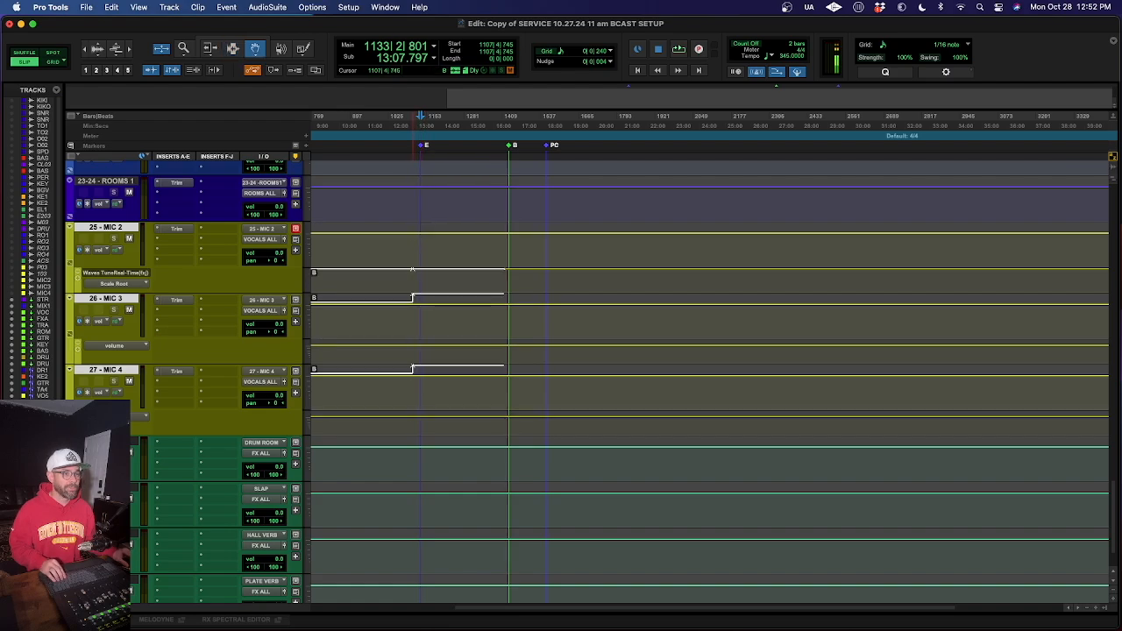
{"action": "left_click_drag", "start_coordinate": [414, 270], "coordinate": [415, 279]}
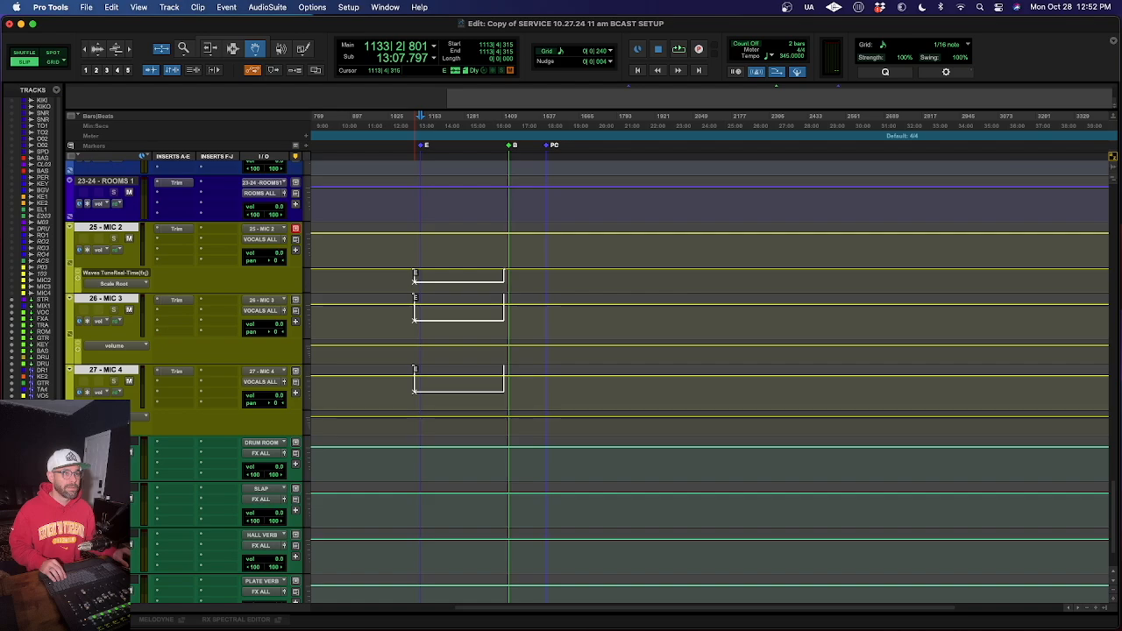
{"action": "left_click_drag", "start_coordinate": [414, 281], "coordinate": [415, 282]}
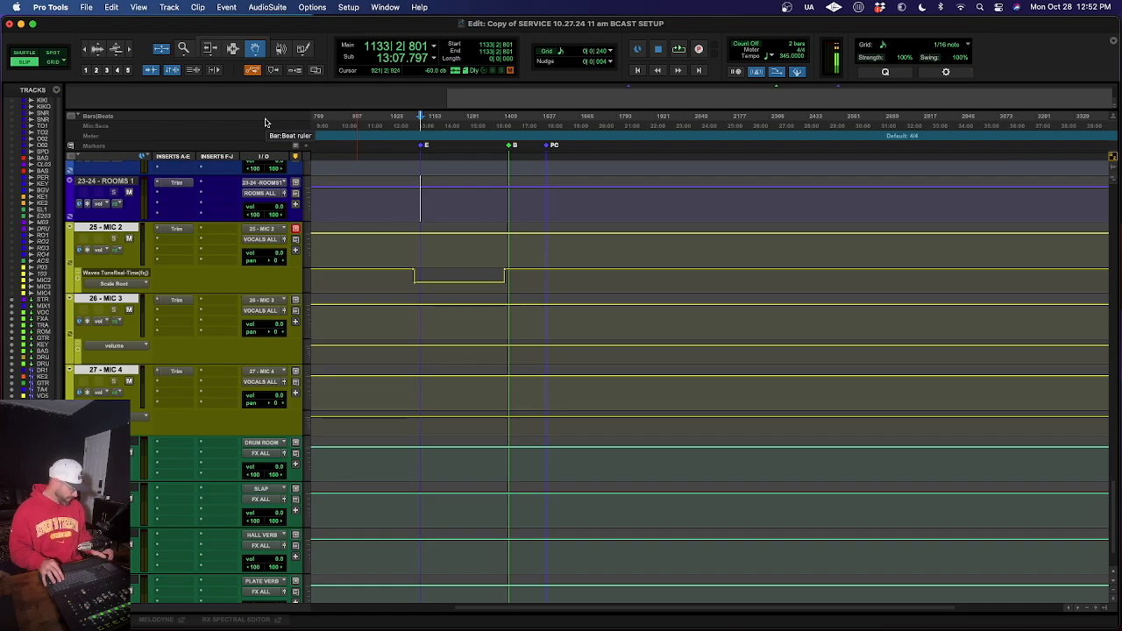
Recall memory location 2 to move the playback position to marker B.
{"action": "key", "text": "period"}
{"action": "key", "text": "2"}
{"action": "key", "text": "period"}
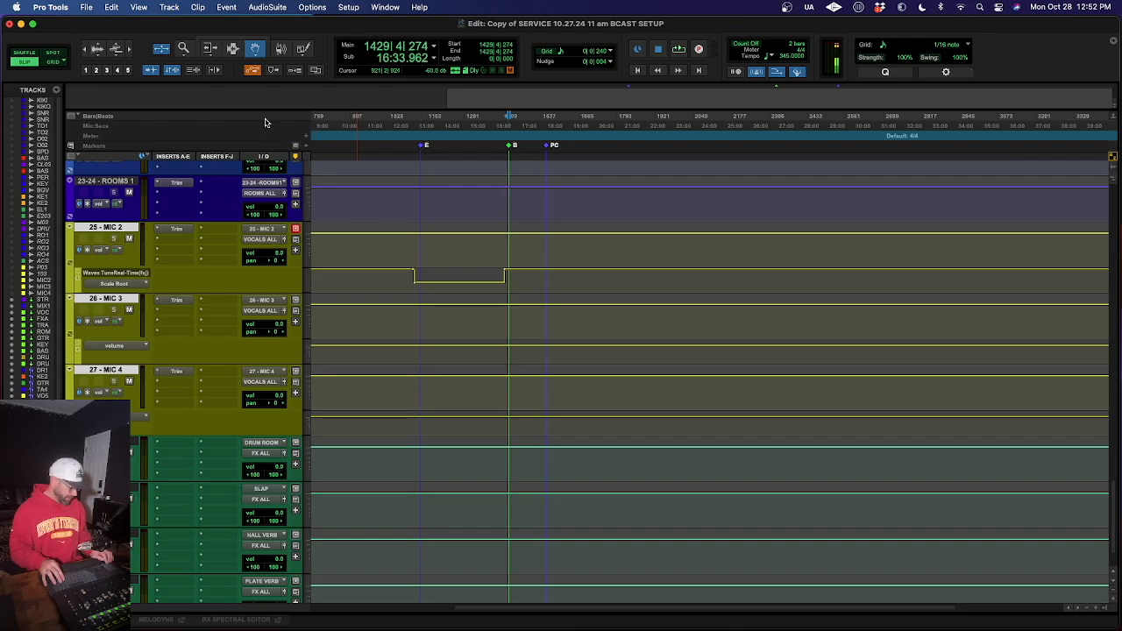
Display the Memory Locations window, enlarge and reposition it, and recall markers E and B in turn, ending on E.
{"action": "key", "text": "super+KP_5"}
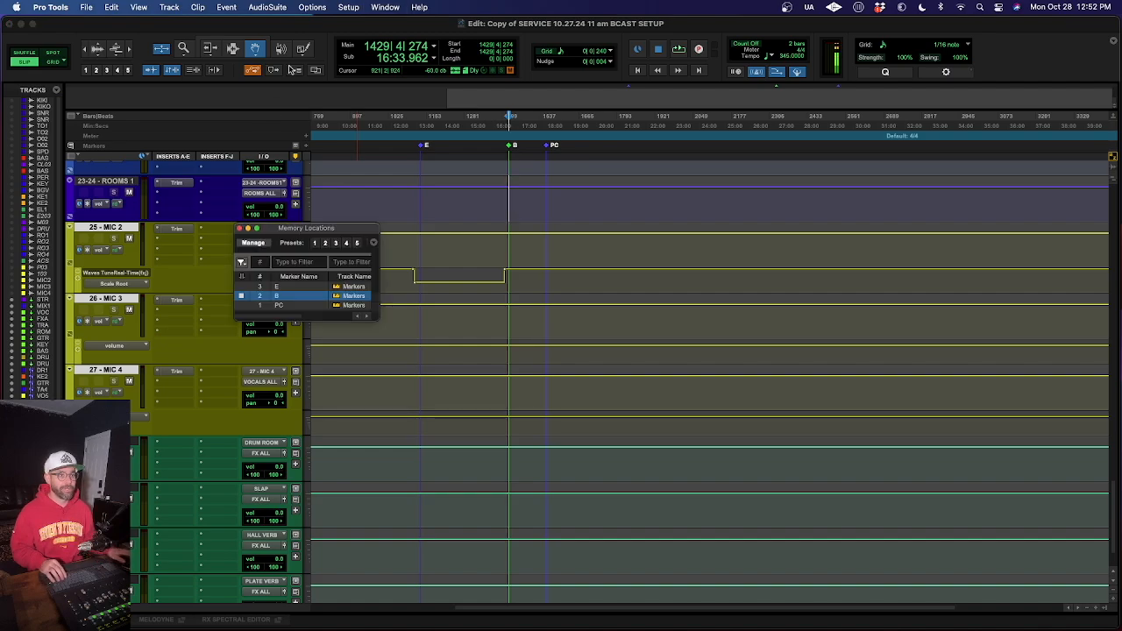
{"action": "left_click_drag", "start_coordinate": [376, 318], "coordinate": [406, 418]}
{"action": "left_click_drag", "start_coordinate": [333, 237], "coordinate": [212, 133]}
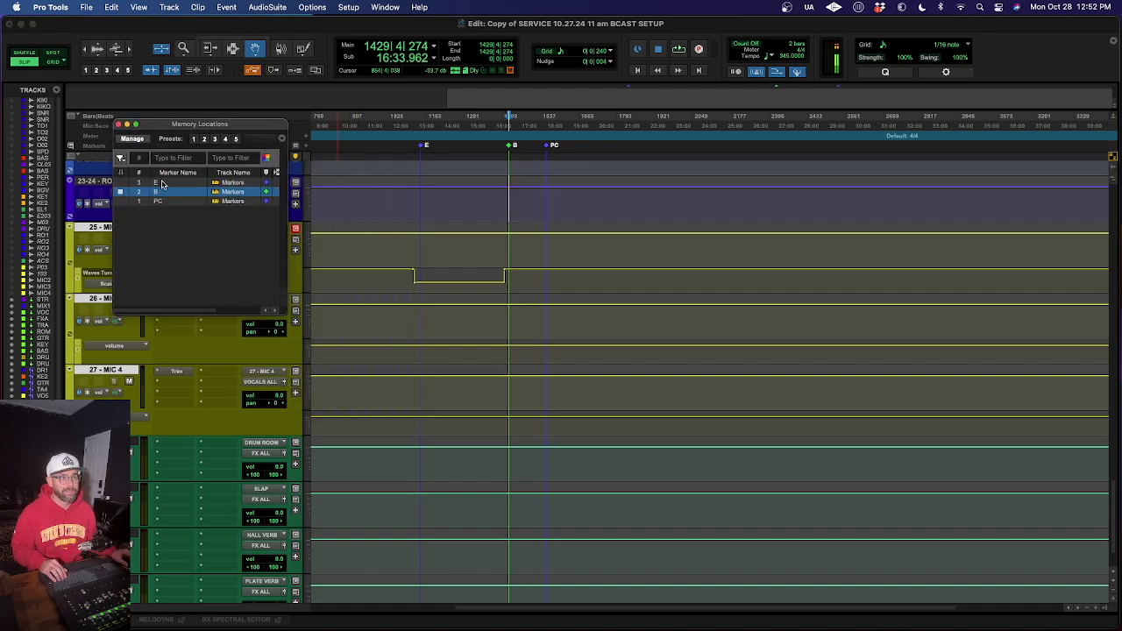
{"action": "left_click", "coordinate": [162, 183]}
{"action": "left_click", "coordinate": [166, 192]}
{"action": "left_click", "coordinate": [166, 184]}
{"action": "left_click_drag", "start_coordinate": [164, 127], "coordinate": [253, 82]}
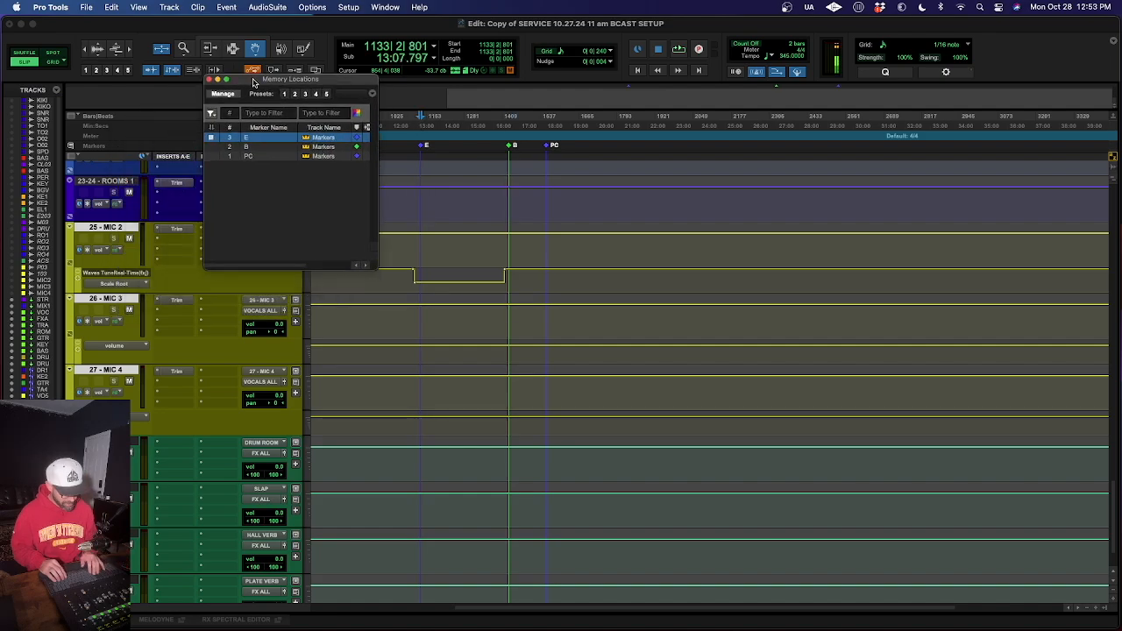
Show the mixer with Waves Tune Real-Time of 25 - MIC 2 and recall markers B and E to check its scale root.
{"action": "key", "text": "super+equal"}
{"action": "left_click", "coordinate": [734, 159]}
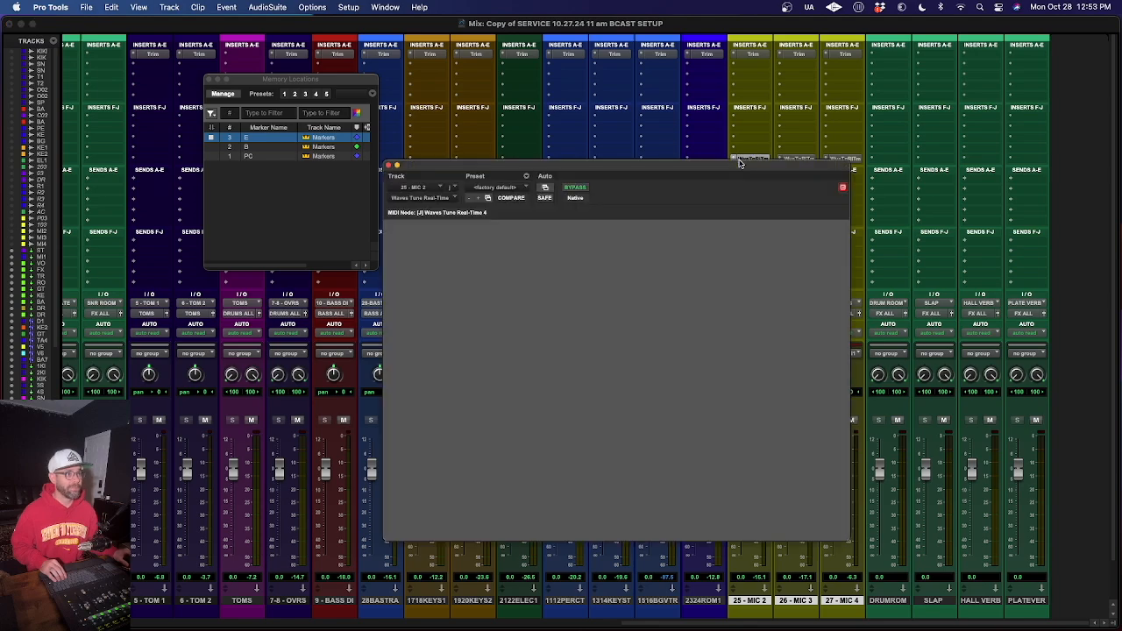
{"action": "left_click", "coordinate": [260, 147]}
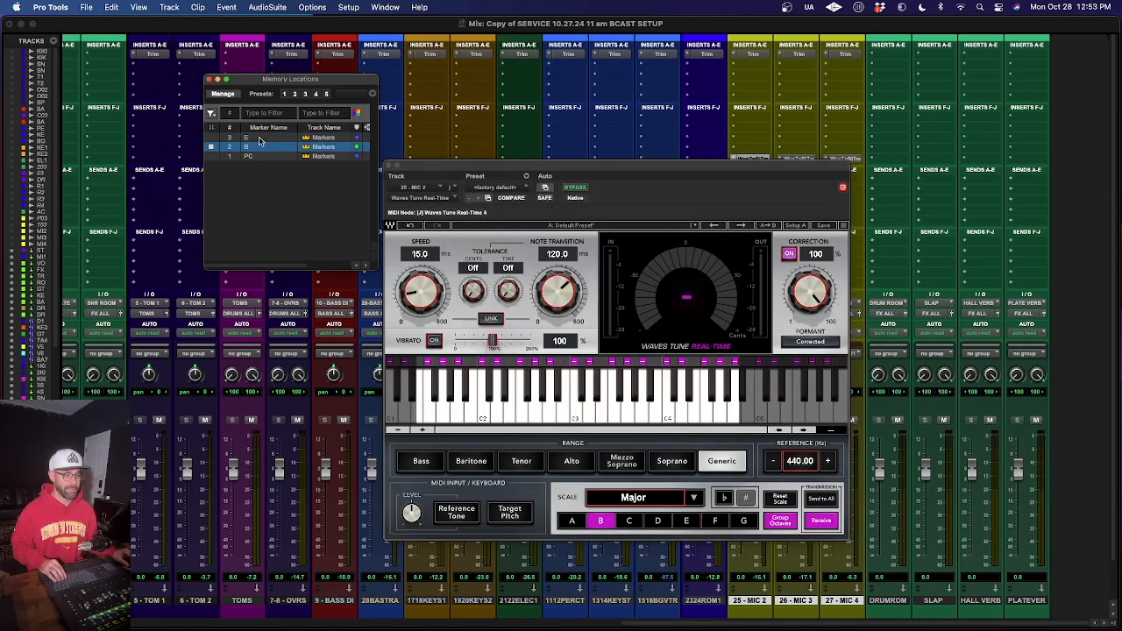
{"action": "left_click", "coordinate": [260, 138]}
{"action": "left_click", "coordinate": [260, 146]}
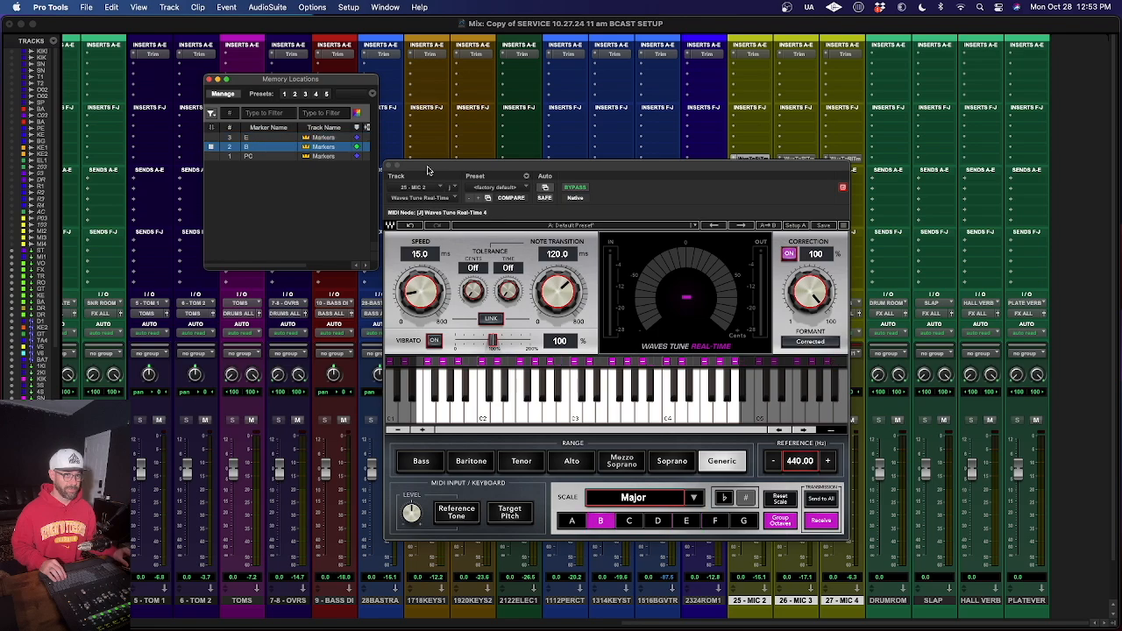
Check the scale root of Waves Tune Real-Time on 26 - MIC 3 at markers E and B, and close the plug-in.
{"action": "left_click_drag", "start_coordinate": [429, 169], "coordinate": [487, 260]}
{"action": "left_click", "coordinate": [808, 159]}
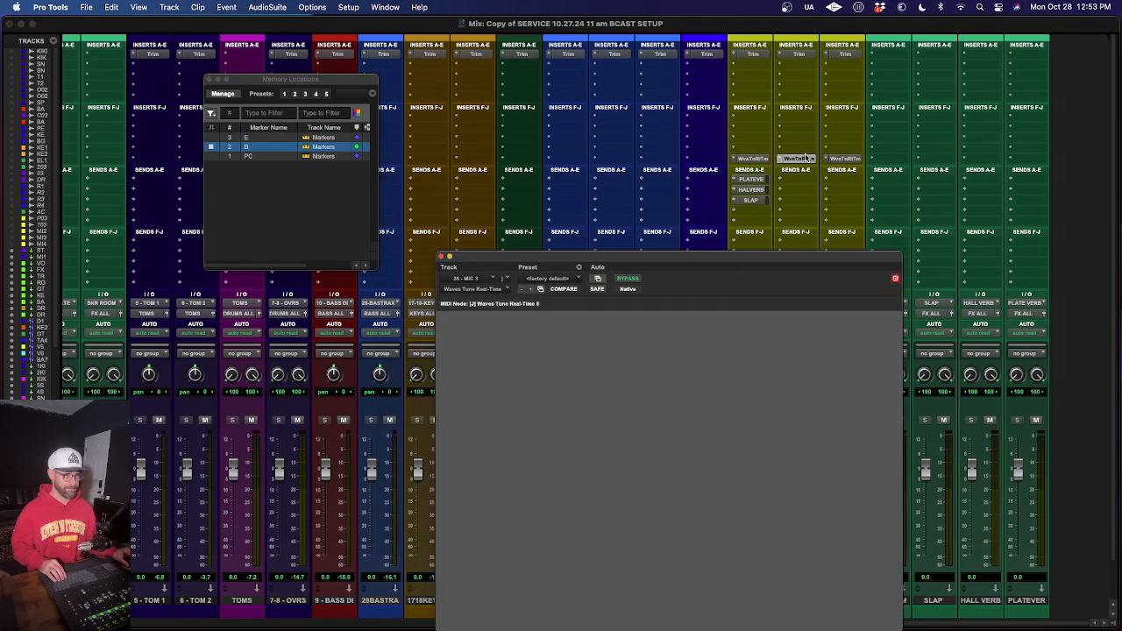
{"action": "left_click", "coordinate": [259, 138]}
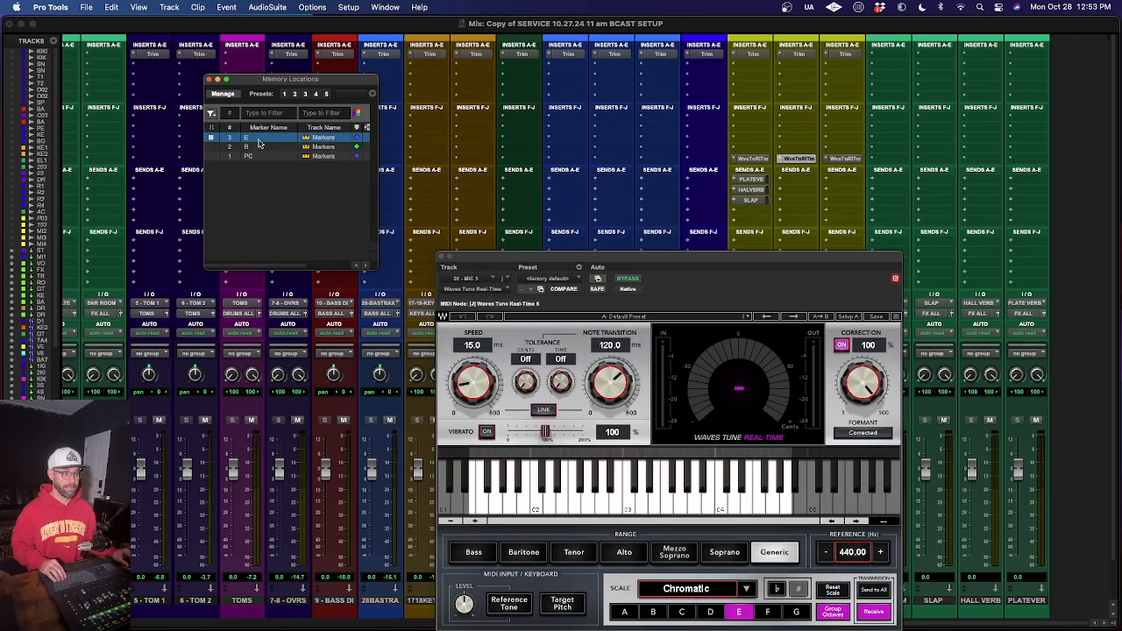
{"action": "left_click", "coordinate": [259, 147]}
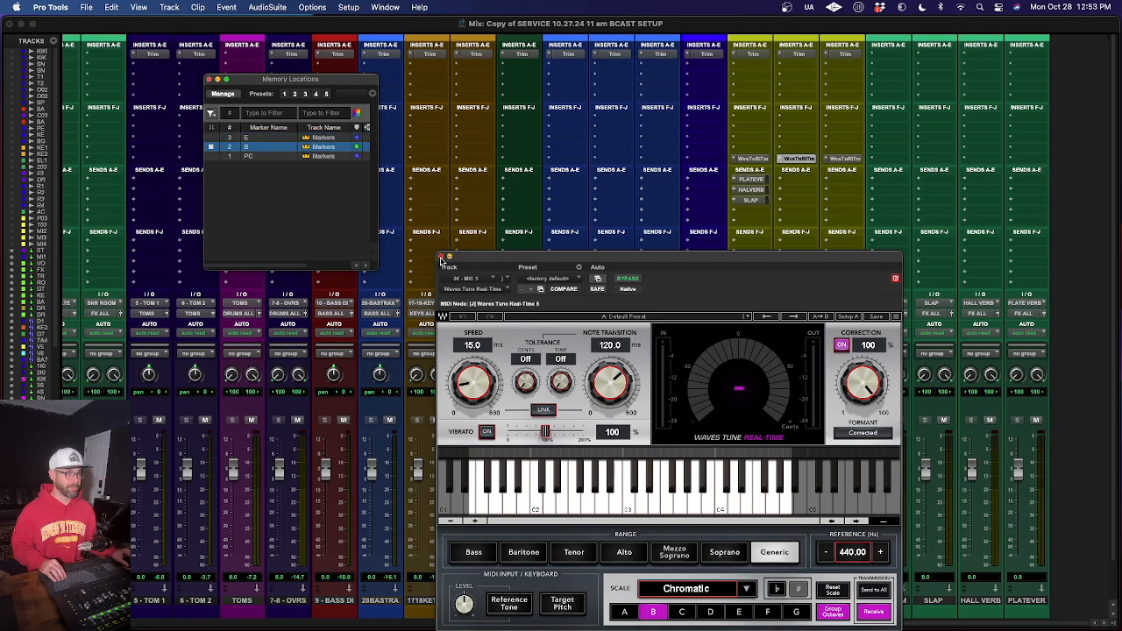
{"action": "left_click", "coordinate": [441, 258]}
{"action": "left_click", "coordinate": [35, 535]}
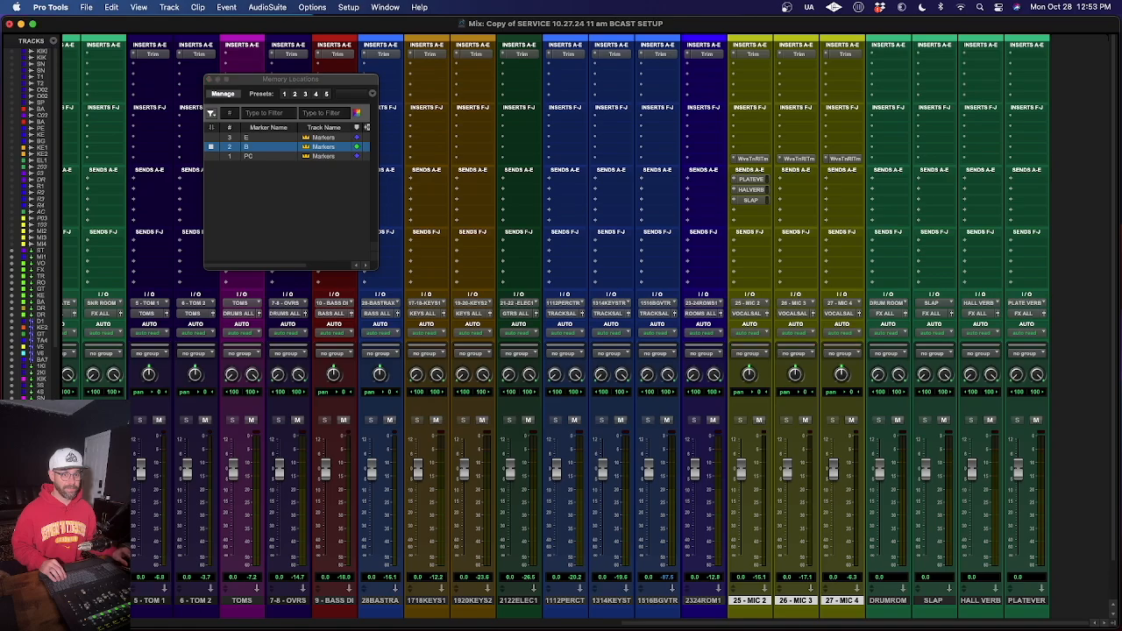
Compare the MIC 2 and MIC 3 Waves Tune Real-Time plug-ins in separate windows at markers E and B, and close all the floating windows.
{"action": "left_click", "coordinate": [751, 159]}
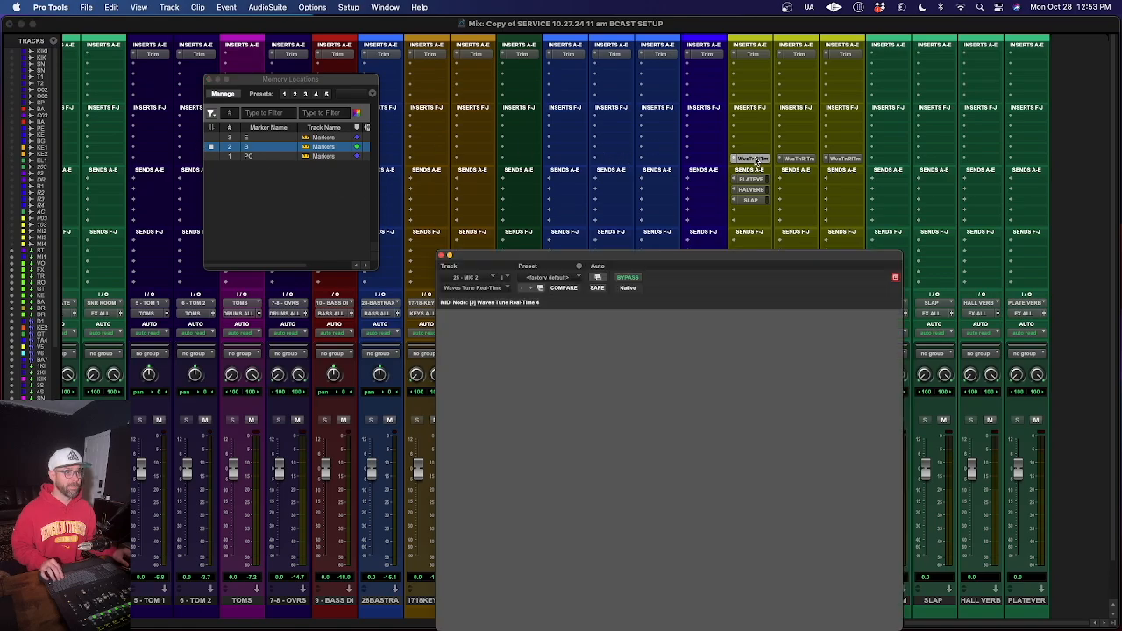
{"action": "left_click", "coordinate": [796, 159]}
{"action": "left_click_drag", "start_coordinate": [350, 27], "coordinate": [950, 28]}
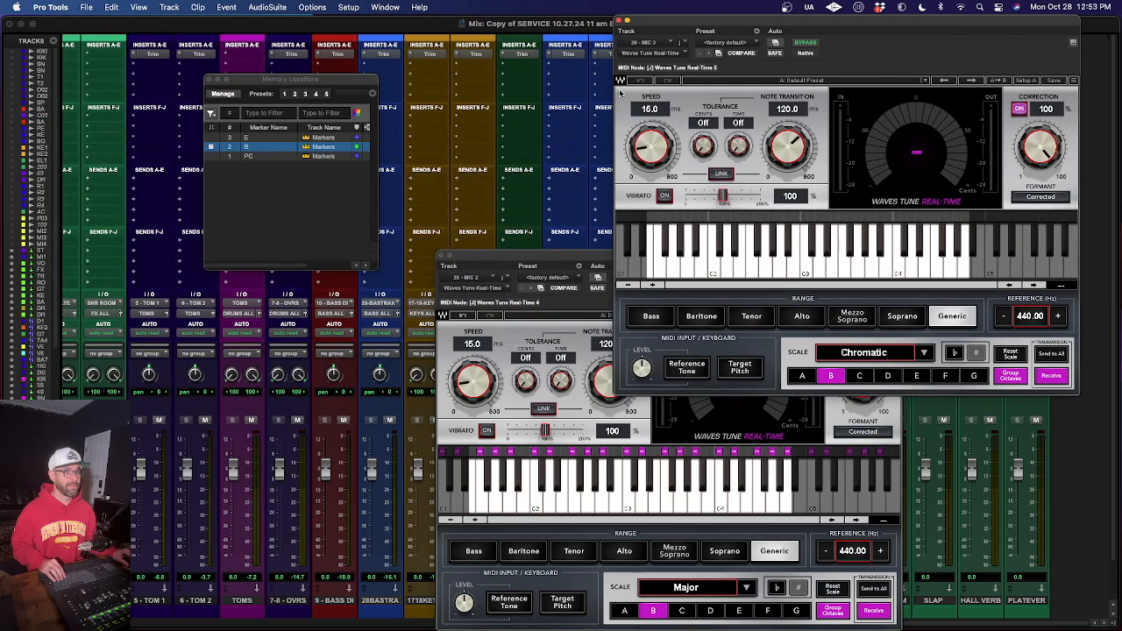
{"action": "left_click", "coordinate": [276, 138]}
{"action": "left_click", "coordinate": [276, 147]}
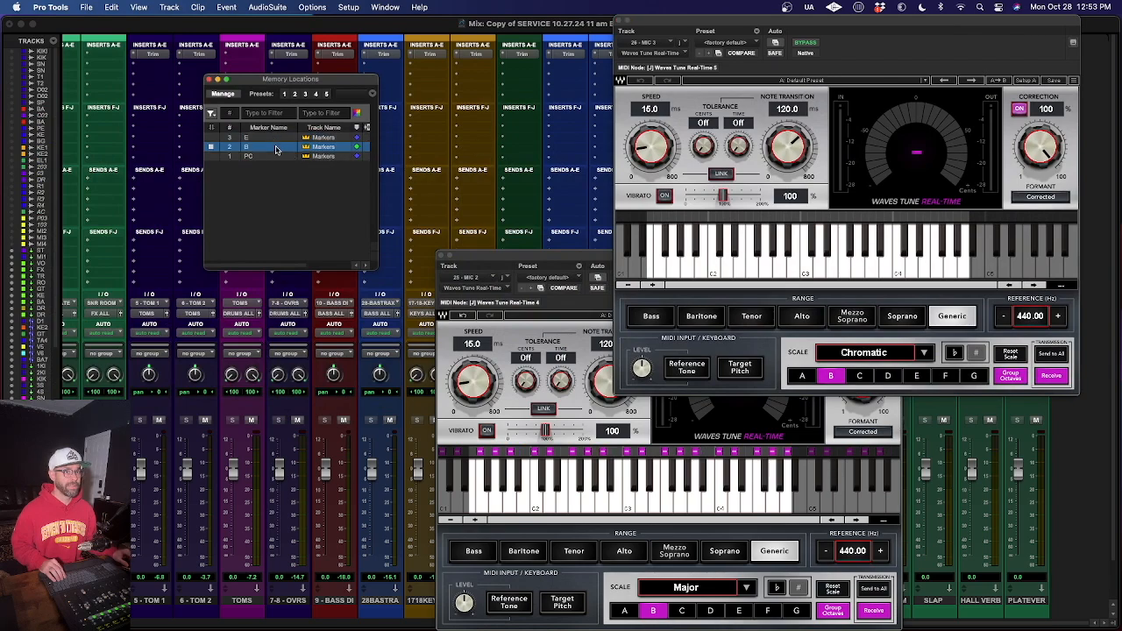
{"action": "left_click", "coordinate": [210, 80]}
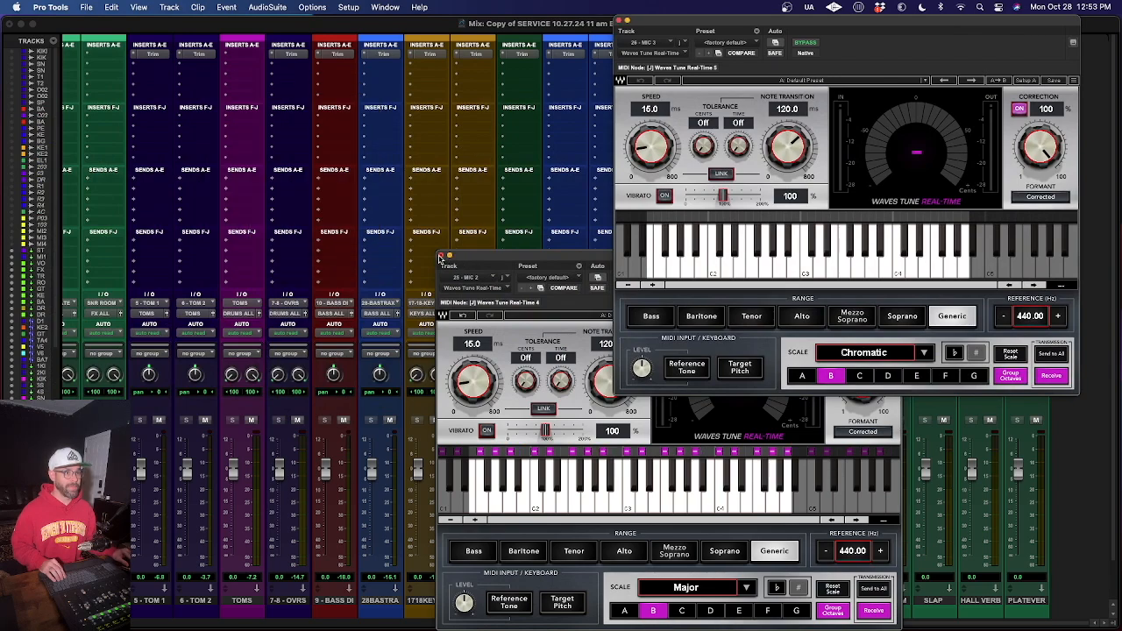
{"action": "left_click", "coordinate": [441, 256]}
{"action": "left_click", "coordinate": [622, 19]}
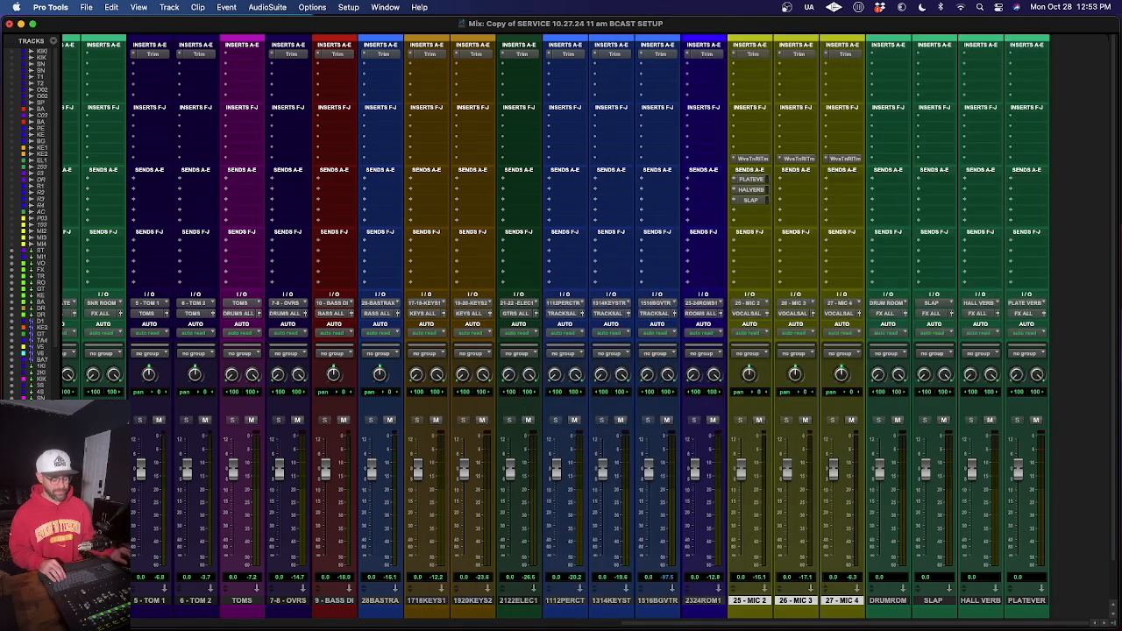
Play a moment of the edit timeline from just before marker B and place the edit cursor at marker PC.
{"action": "key", "text": "super+equal"}
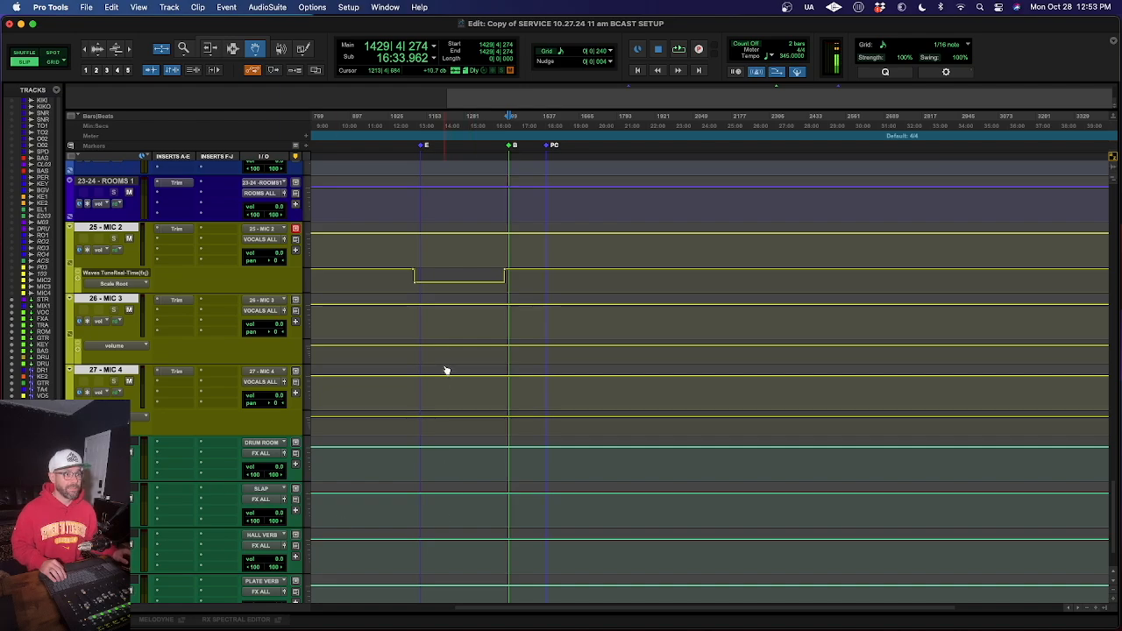
{"action": "key", "text": "F7"}
{"action": "key", "text": "space"}
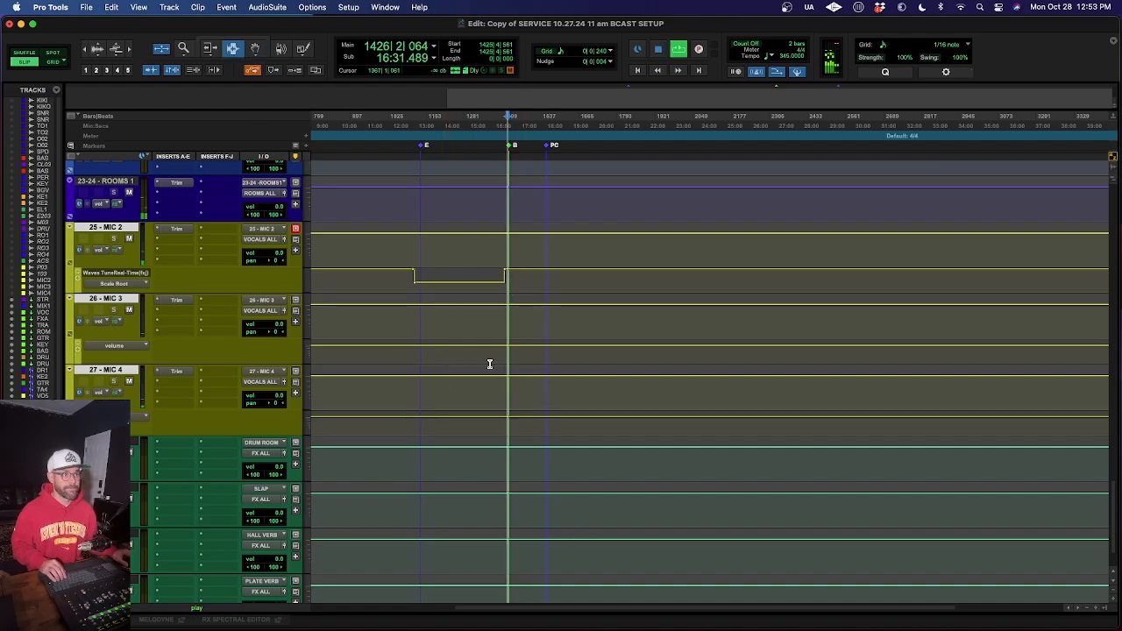
{"action": "key", "text": "space"}
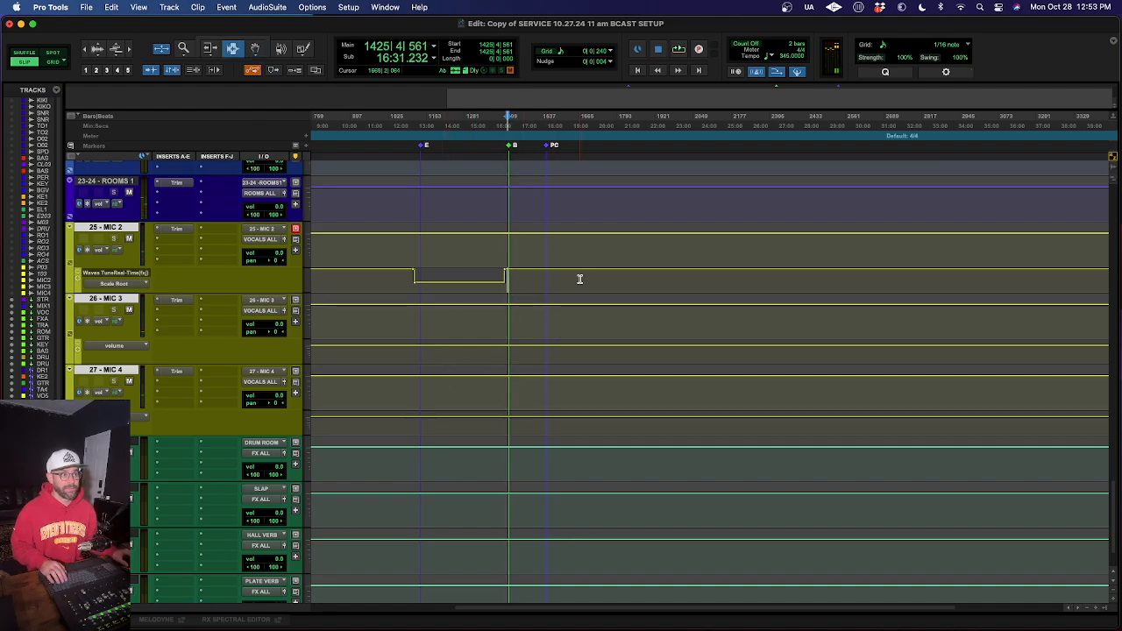
{"action": "left_click", "coordinate": [547, 278]}
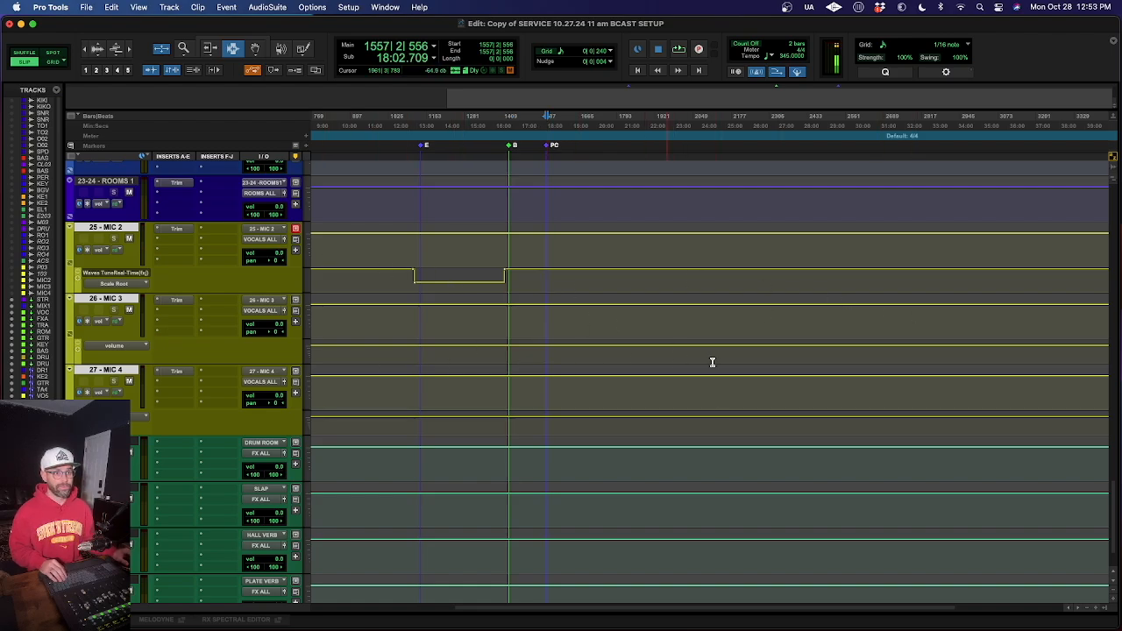
Insert the UAD EMT 140 (stereo) reverb in the first insert slot of the DRUM ROOM track in the mixer.
{"action": "key", "text": "super+equal"}
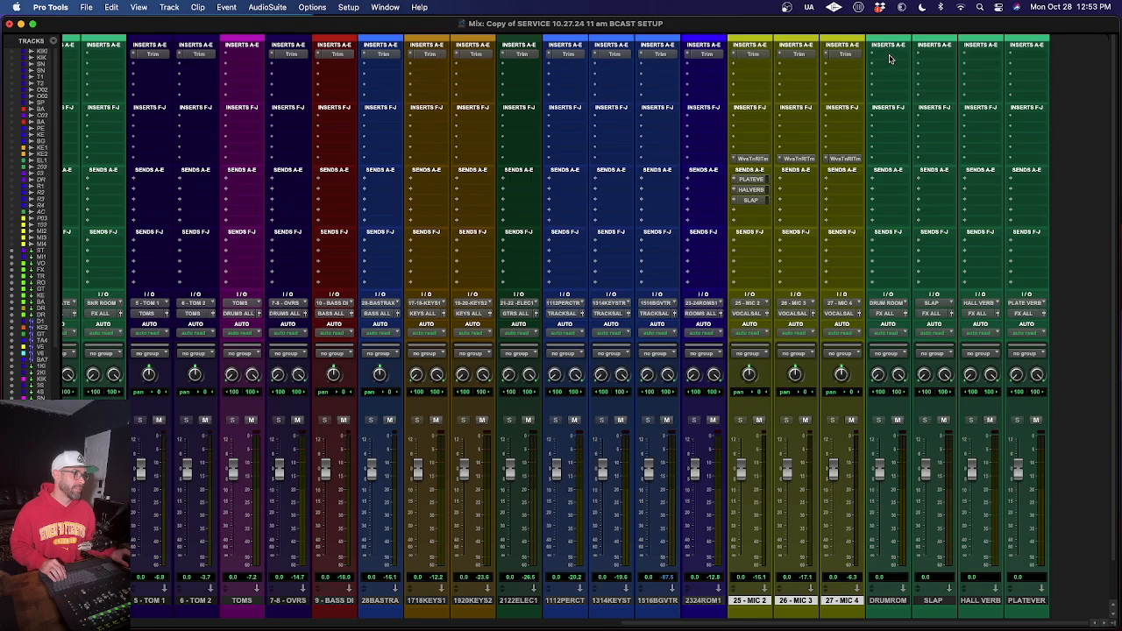
{"action": "left_click", "coordinate": [889, 56]}
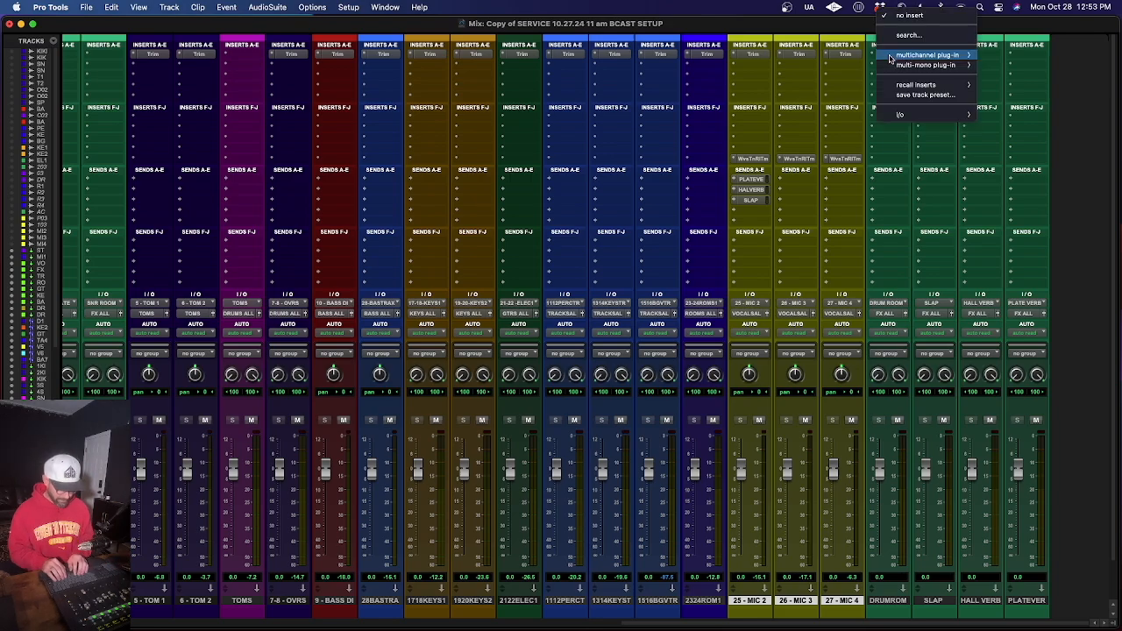
{"action": "left_click", "coordinate": [909, 35]}
{"action": "type", "text": "EMT"}
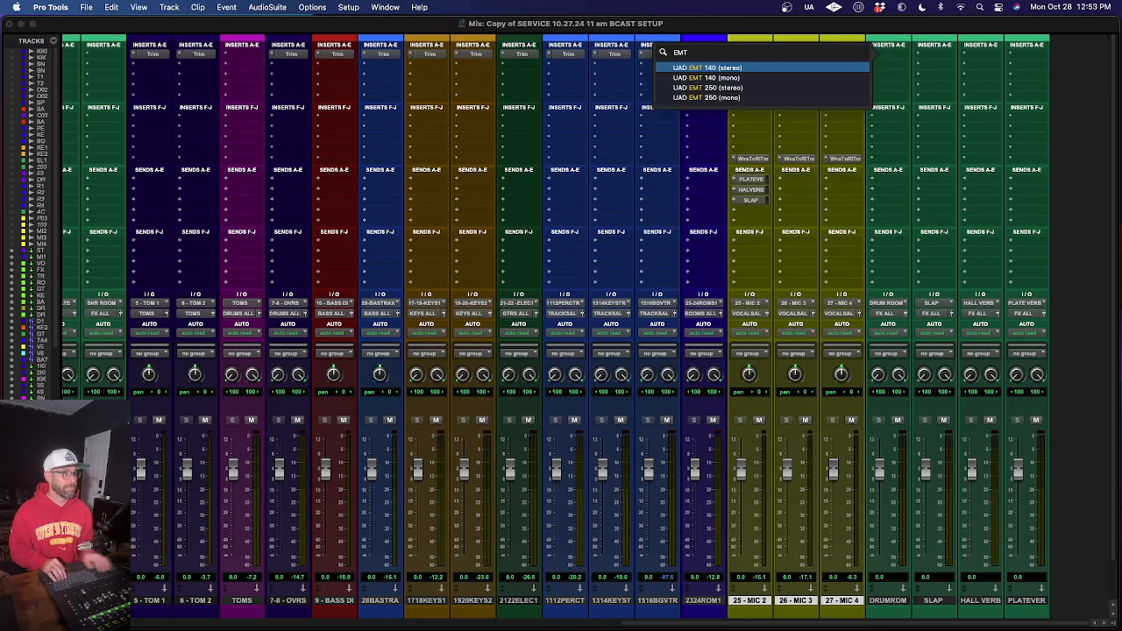
{"action": "left_click", "coordinate": [816, 69]}
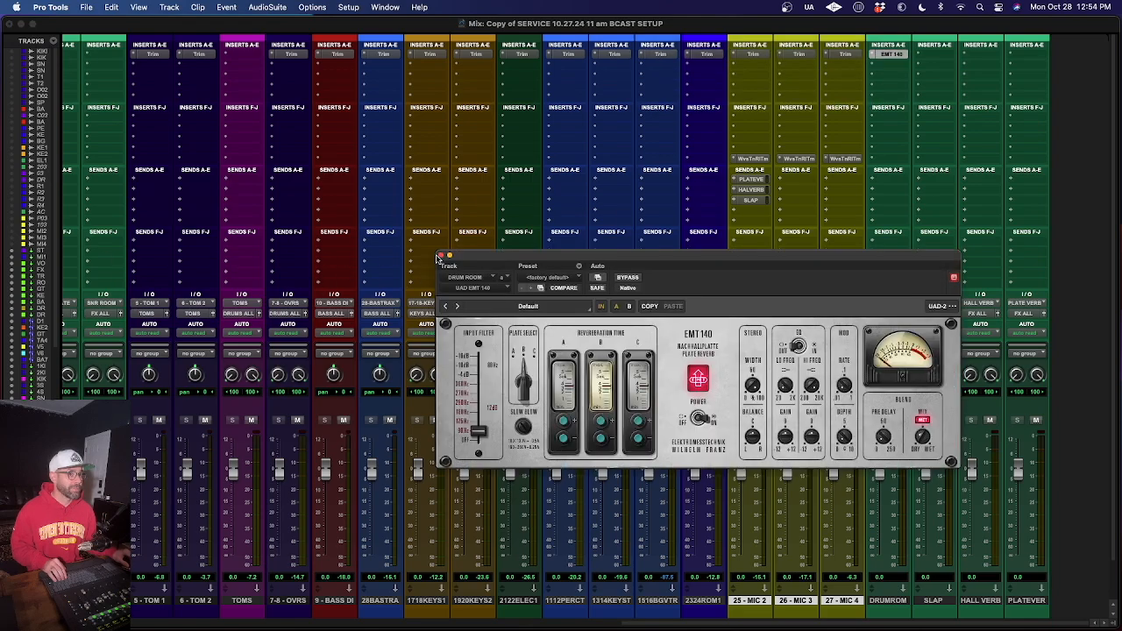
{"action": "left_click", "coordinate": [440, 255]}
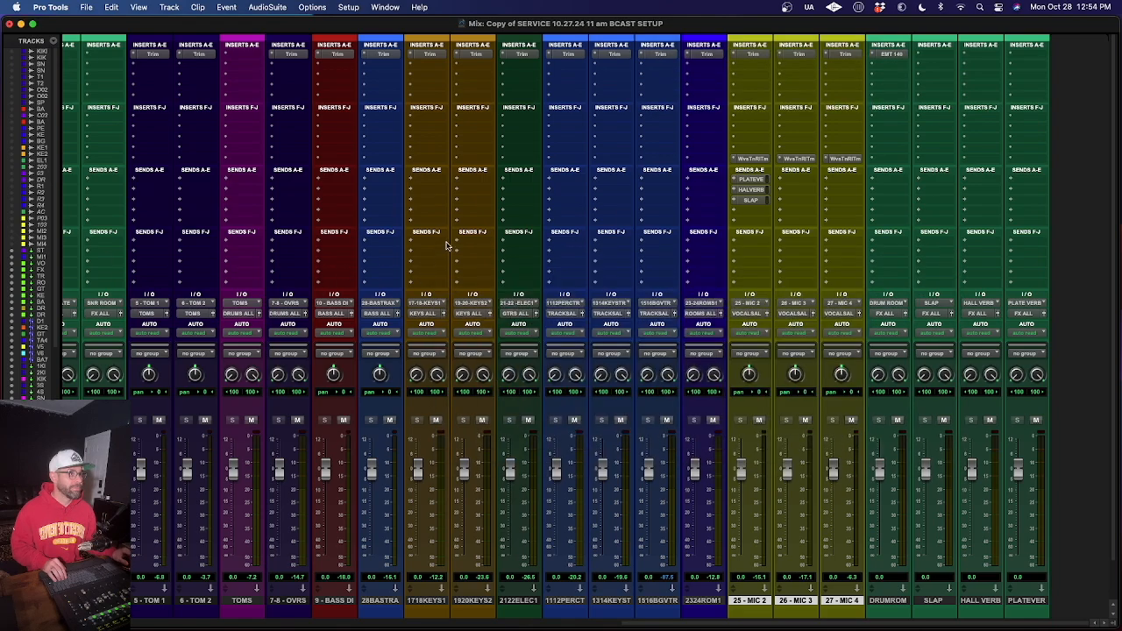
Insert H-Delay (stereo) in the first insert slot of the HALL VERB track.
{"action": "left_click", "coordinate": [987, 56]}
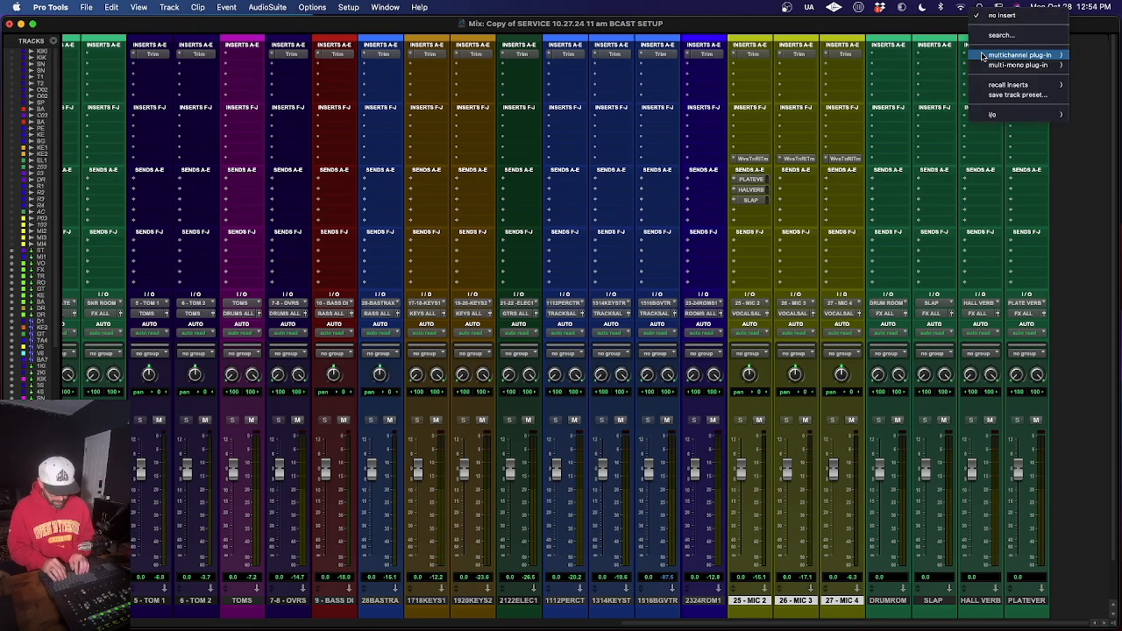
{"action": "type", "text": "H"}
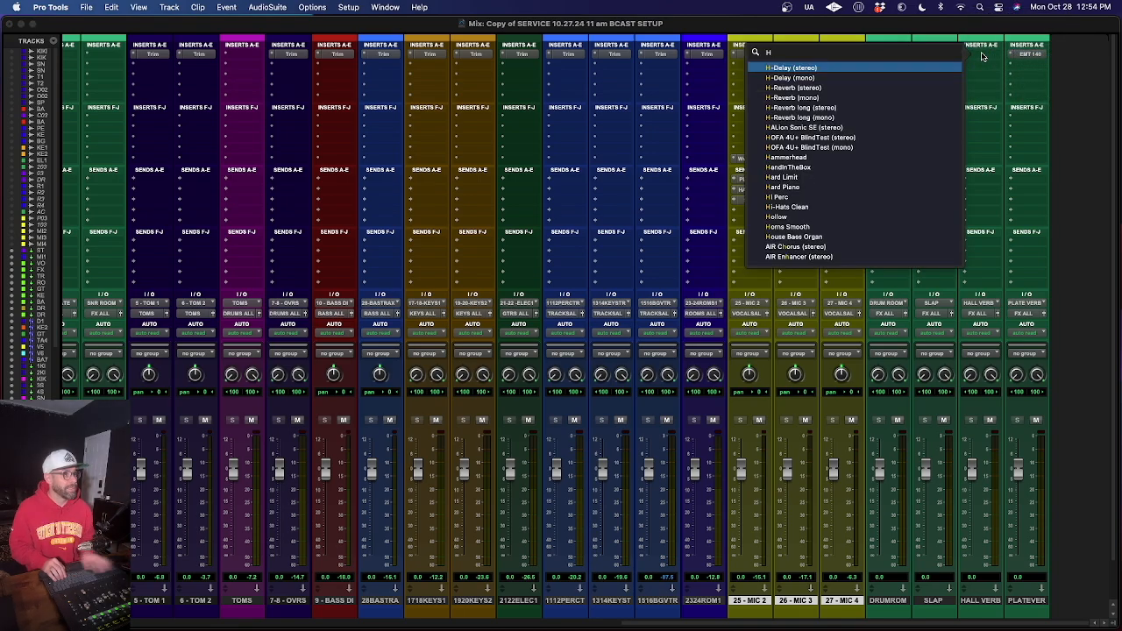
{"action": "left_click", "coordinate": [929, 67]}
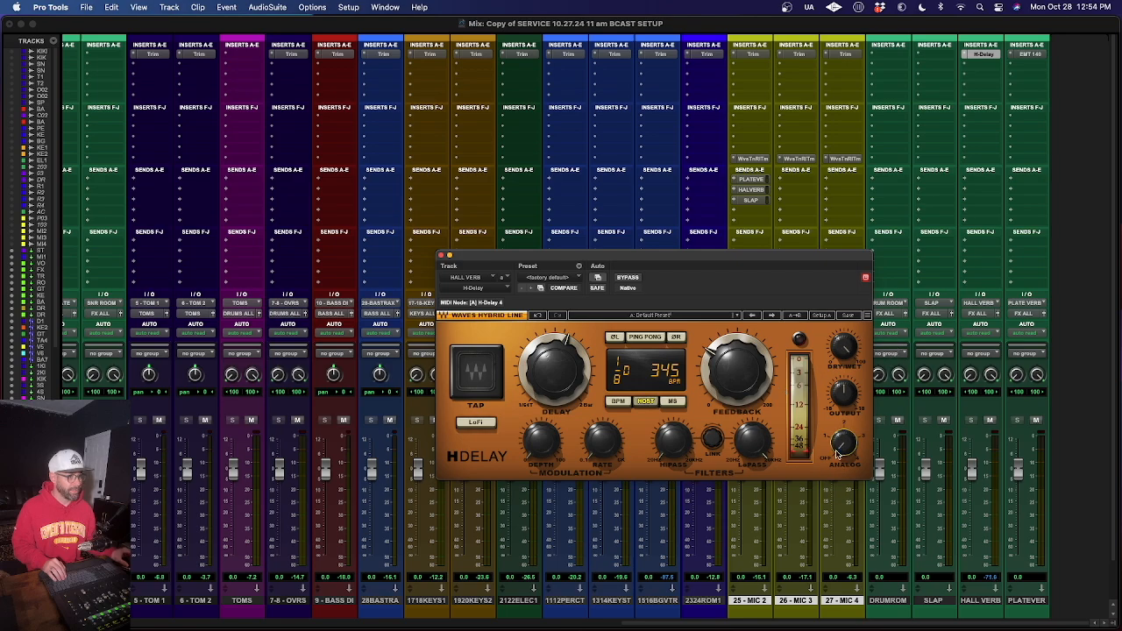
Set H-Delay on HALL VERB to about 67 dry/wet and a 1/4 delay, adjust both filters, and raise the feedback slightly.
{"action": "left_click_drag", "start_coordinate": [842, 350], "coordinate": [843, 372]}
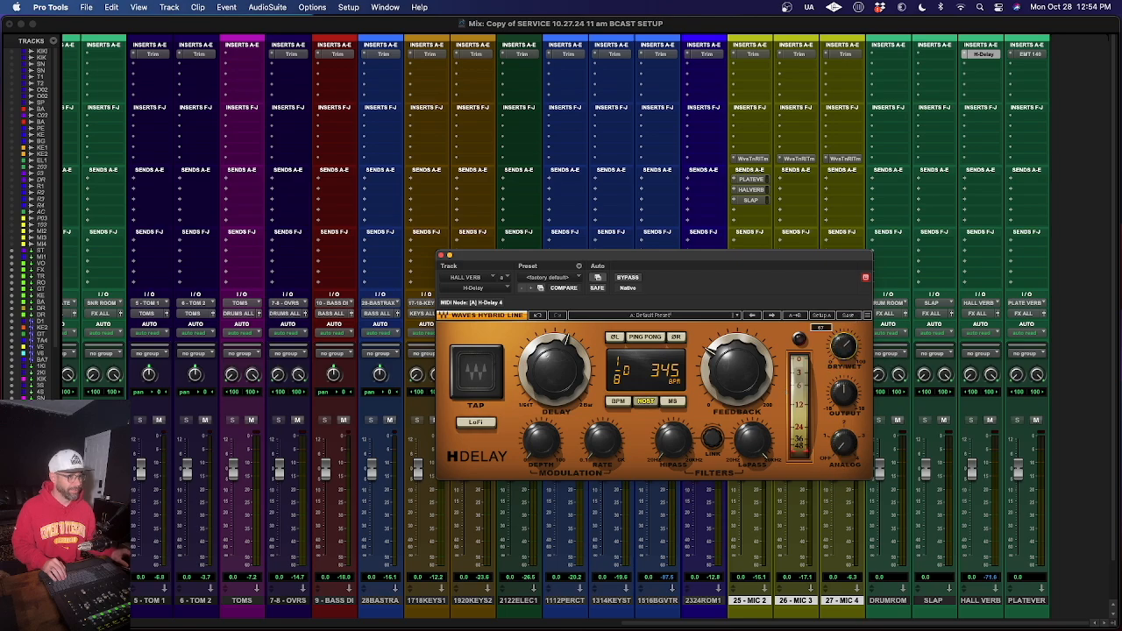
{"action": "left_click_drag", "start_coordinate": [745, 444], "coordinate": [748, 442]}
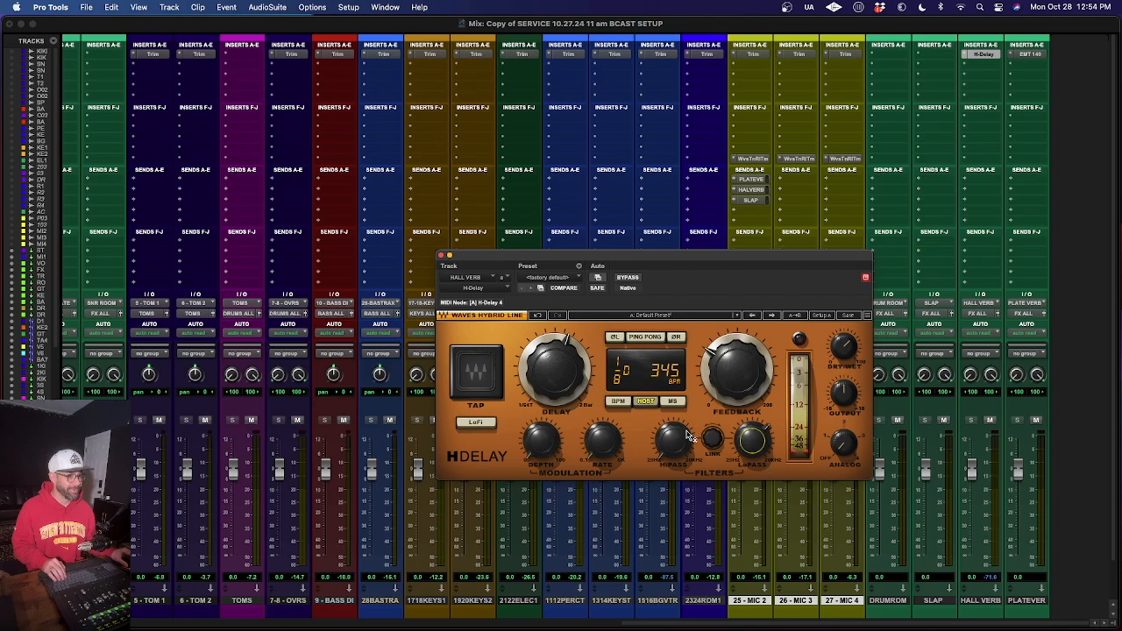
{"action": "left_click_drag", "start_coordinate": [678, 439], "coordinate": [678, 428]}
{"action": "left_click_drag", "start_coordinate": [565, 360], "coordinate": [566, 345]}
{"action": "left_click_drag", "start_coordinate": [735, 375], "coordinate": [735, 368]}
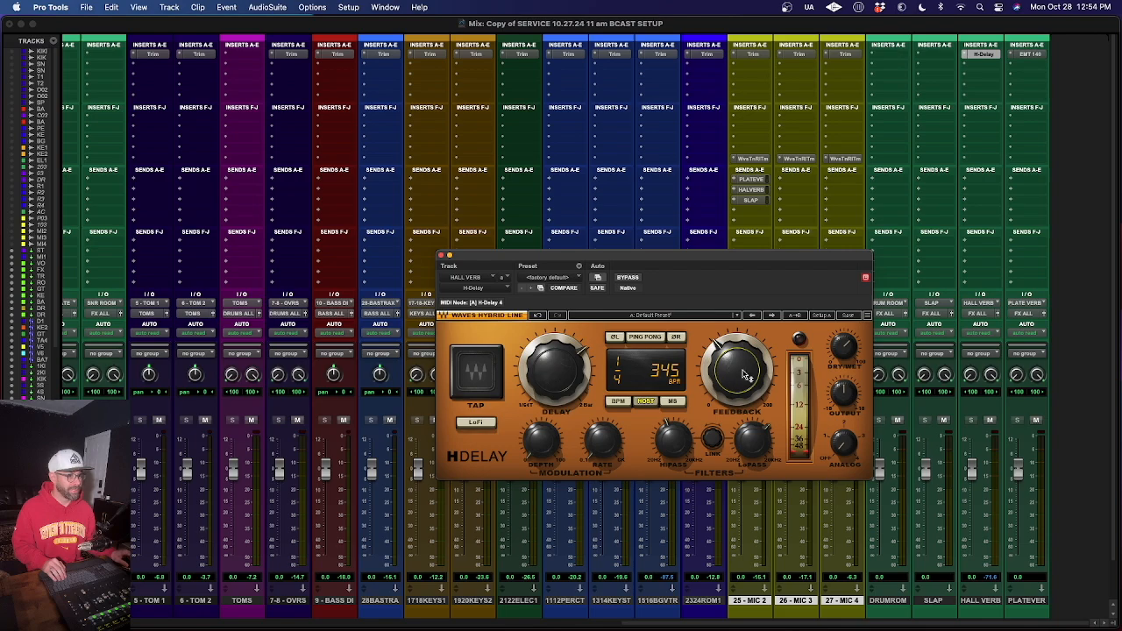
{"action": "left_click", "coordinate": [441, 256]}
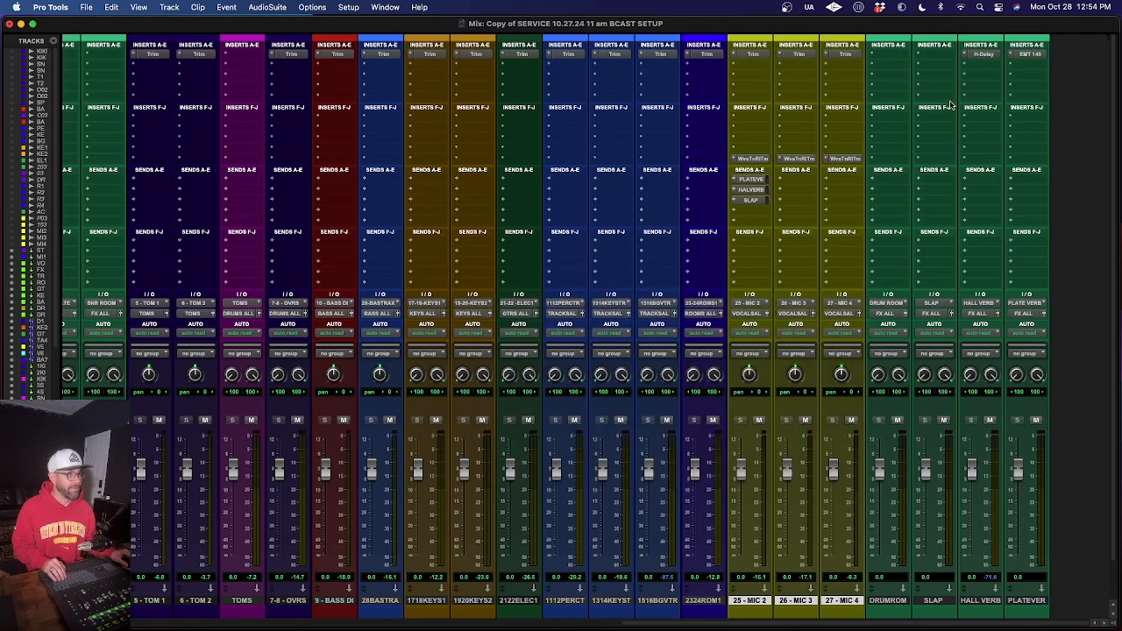
Insert ValhallaVintageVerb (stereo) below H-Delay on the HALL VERB track and set its EQ LowCut to 320 Hz.
{"action": "left_click", "coordinate": [974, 65]}
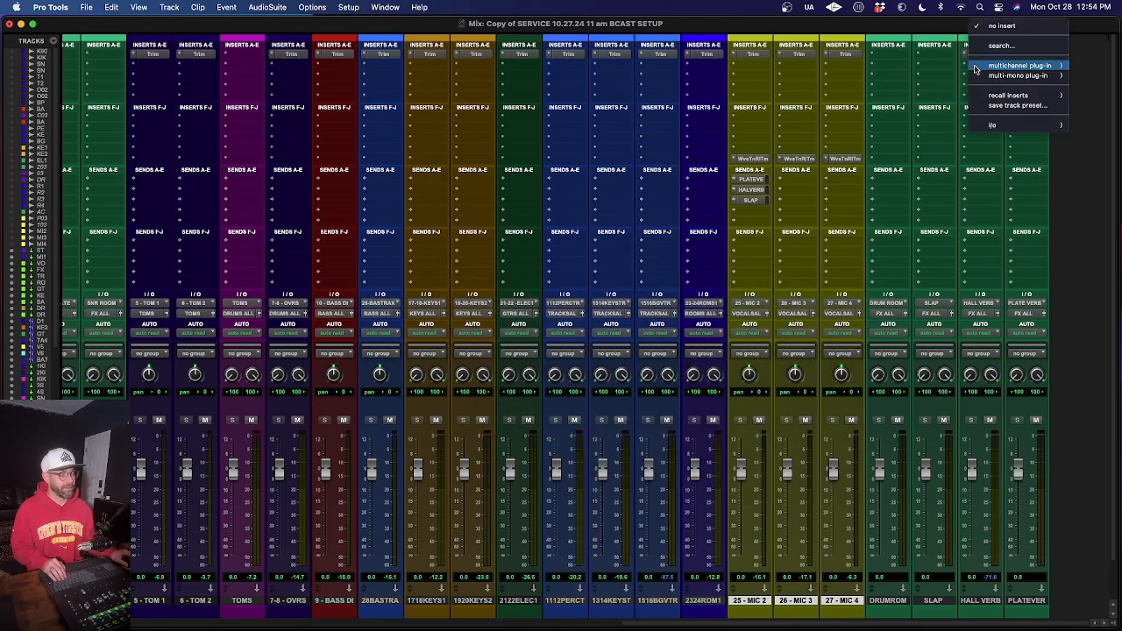
{"action": "type", "text": "VAL"}
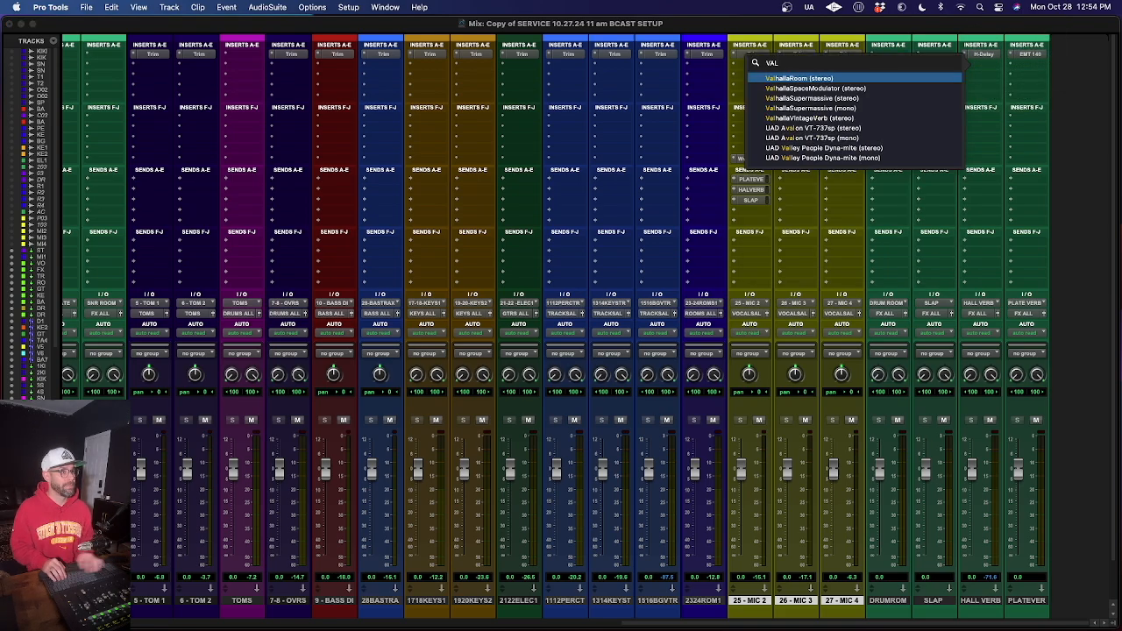
{"action": "left_click", "coordinate": [908, 120]}
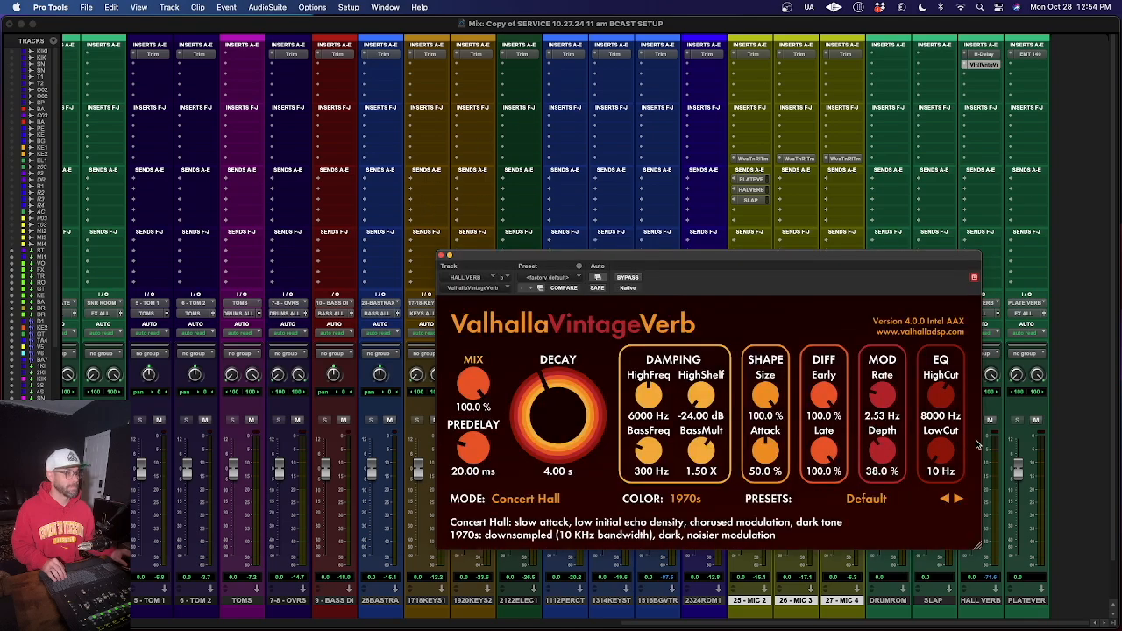
{"action": "left_click_drag", "start_coordinate": [940, 451], "coordinate": [943, 421]}
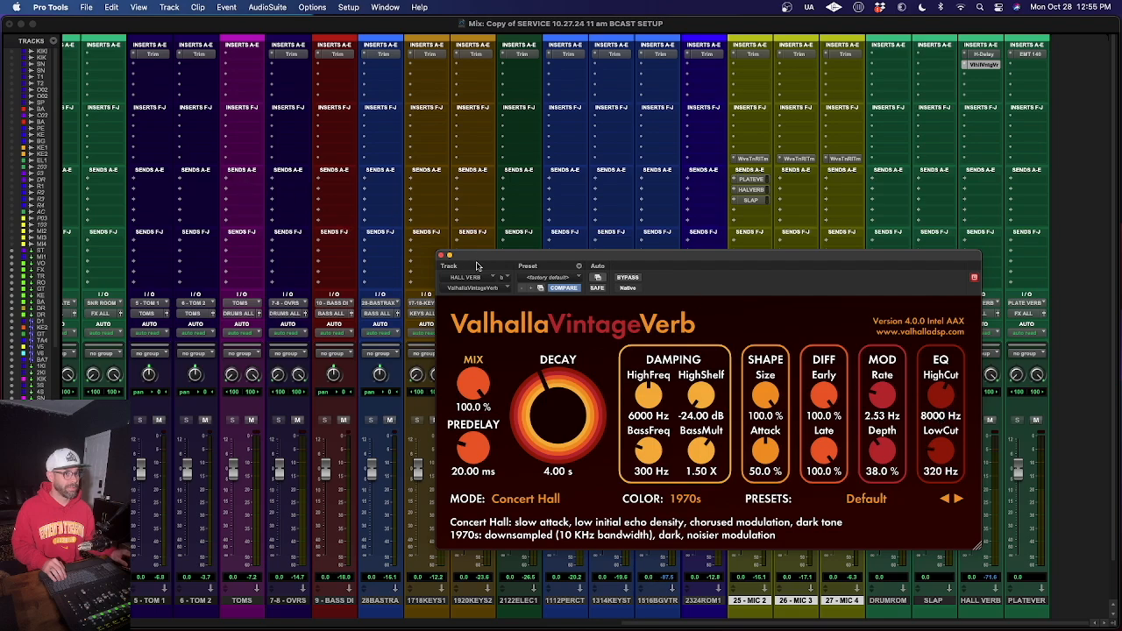
Close the ValhallaVintageVerb window and play the session from about 19:00, just past the PC marker.
{"action": "left_click", "coordinate": [441, 255]}
{"action": "key", "text": "super+equal"}
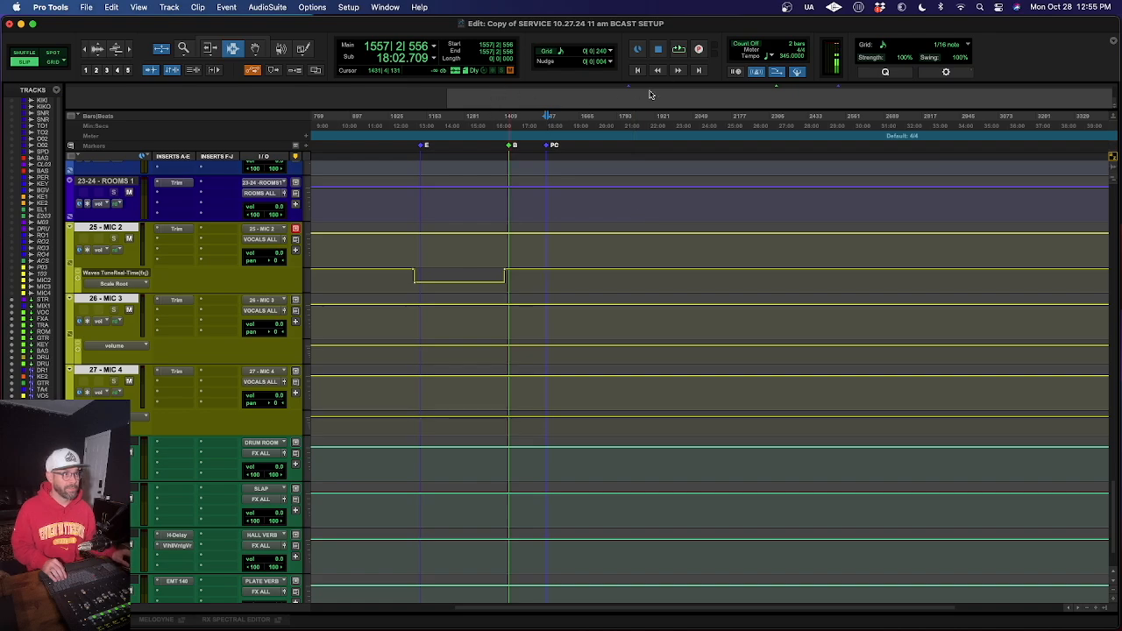
{"action": "scroll", "coordinate": [567, 285], "scroll_direction": "up", "scroll_amount": 3}
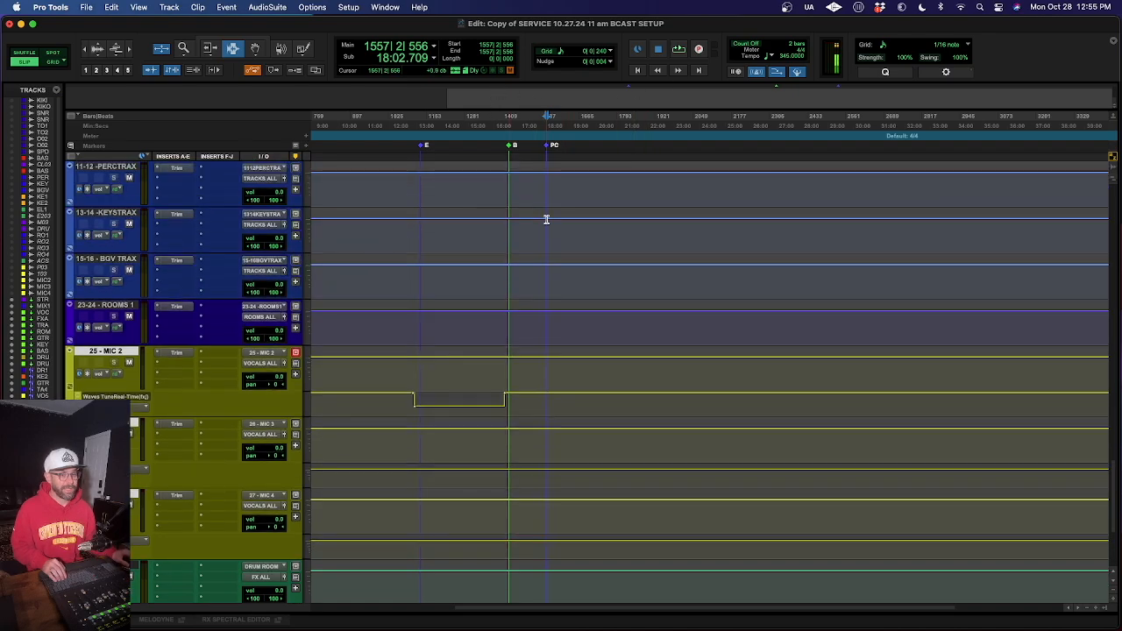
{"action": "scroll", "coordinate": [546, 220], "scroll_direction": "down", "scroll_amount": 2}
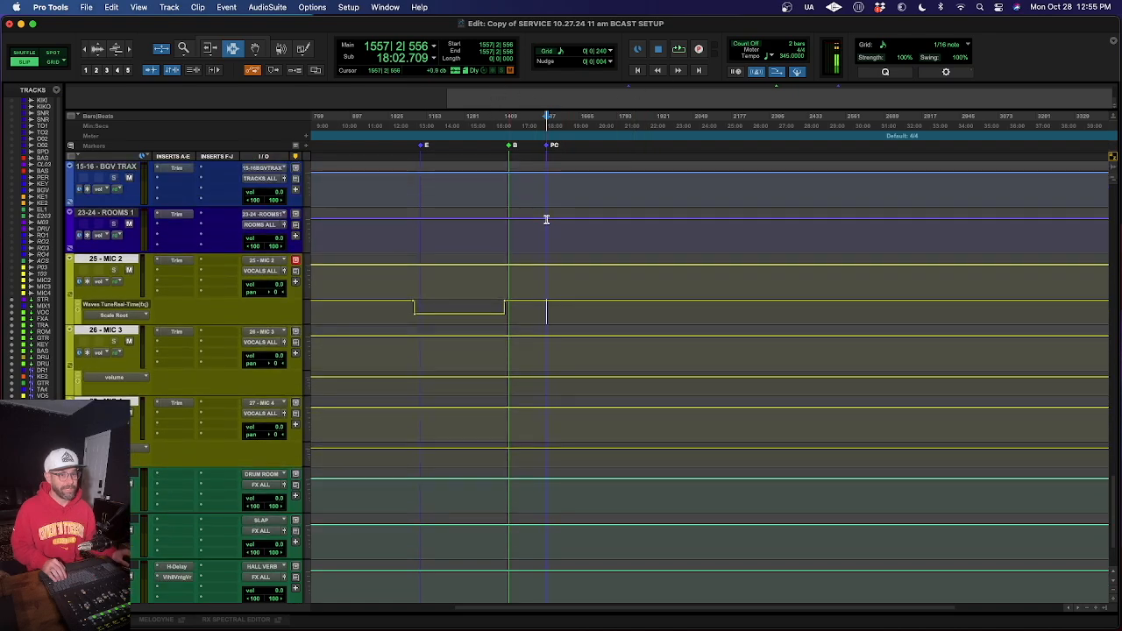
{"action": "left_click", "coordinate": [597, 310]}
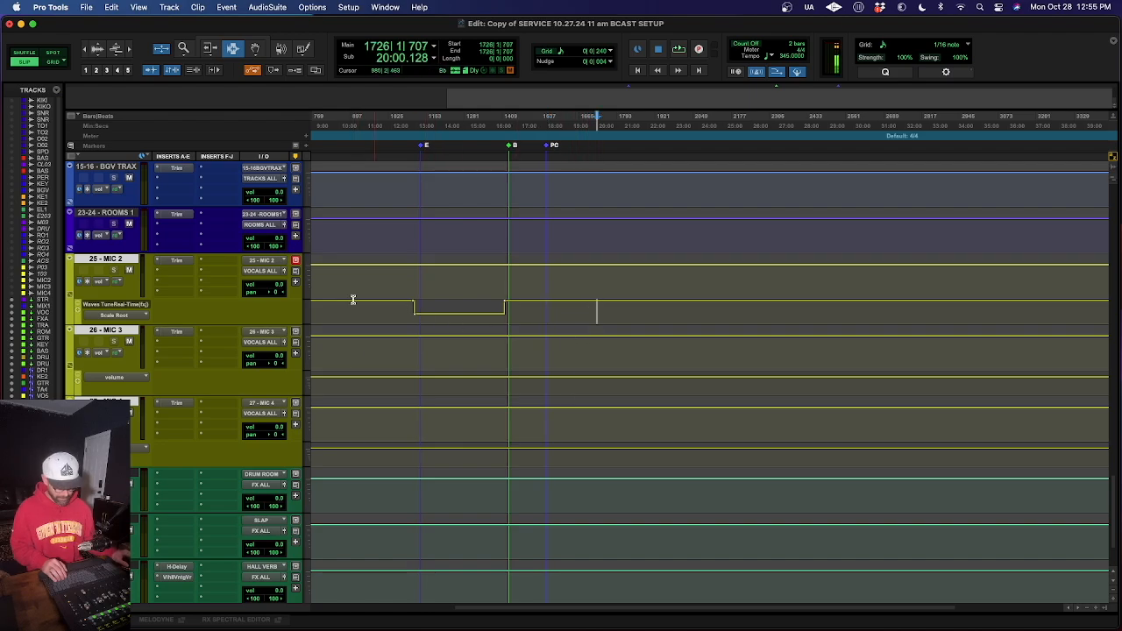
{"action": "left_click", "coordinate": [571, 309]}
{"action": "key", "text": "space"}
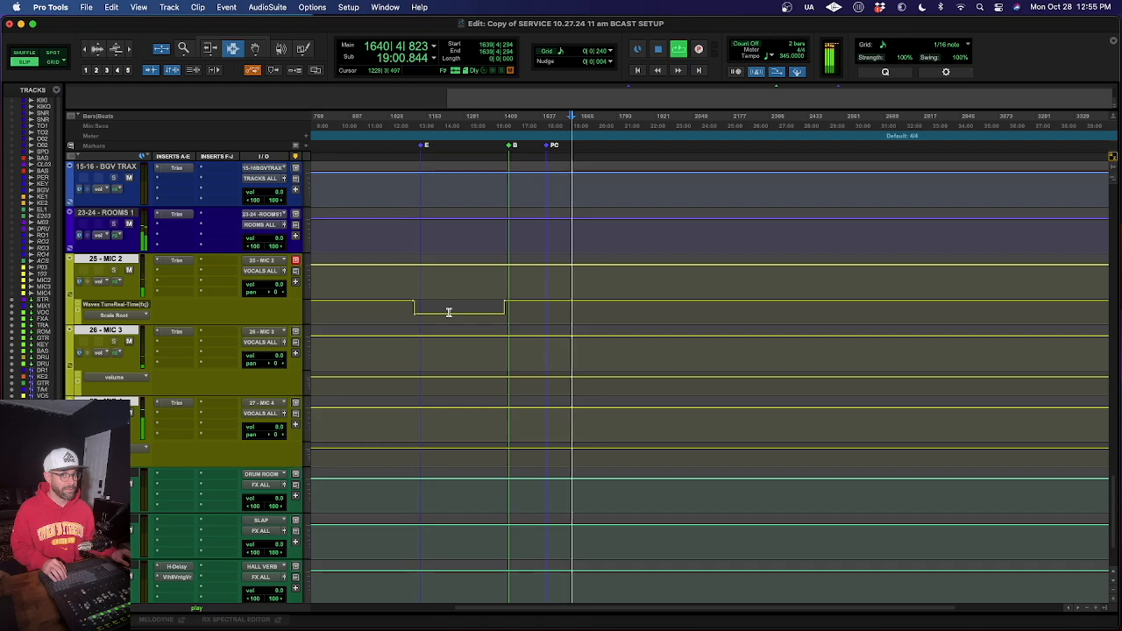
Copy the PLATE VERB send from MIC 2 to MIC 4 and set its level to about -11.8 dB.
{"action": "key", "text": "super+equal"}
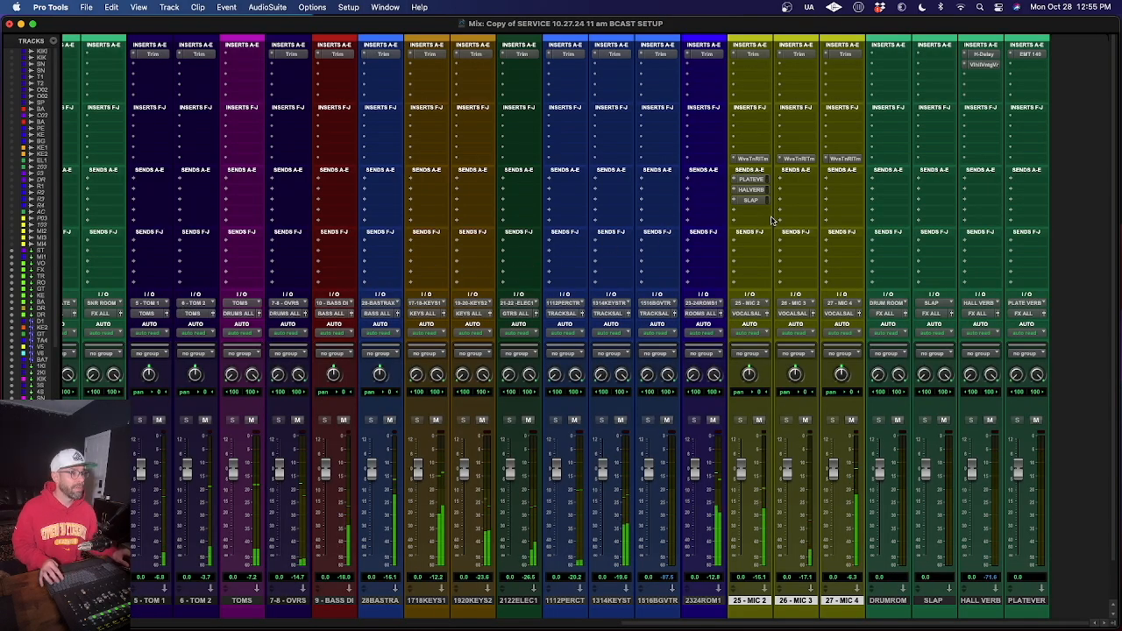
{"action": "left_click_drag", "start_coordinate": [837, 187], "coordinate": [842, 180]}
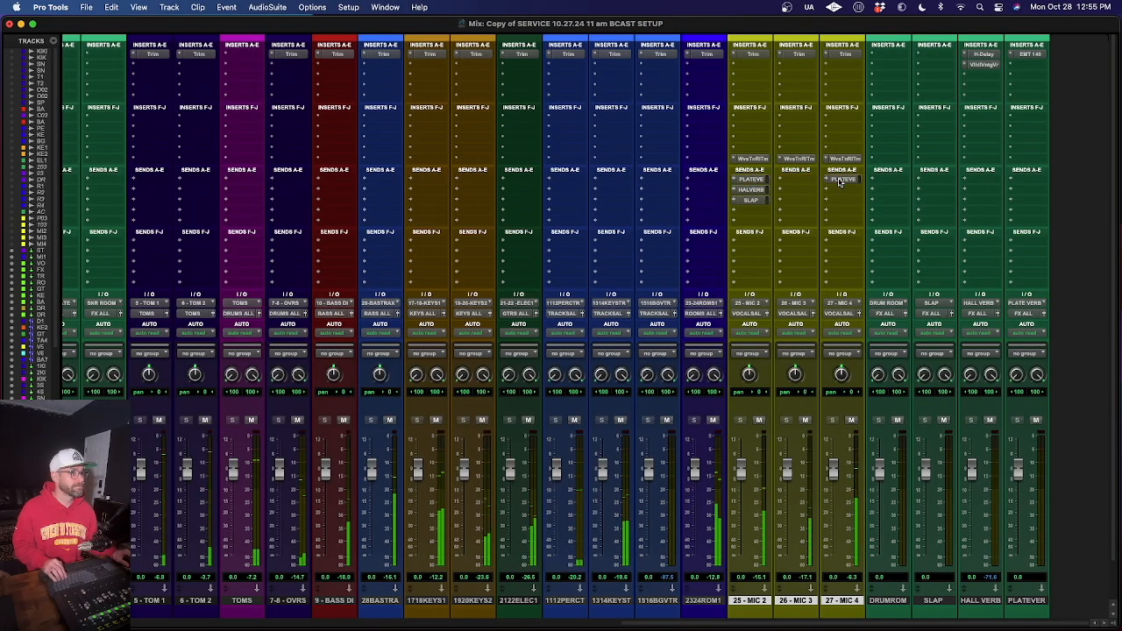
{"action": "left_click", "coordinate": [843, 179]}
{"action": "left_click_drag", "start_coordinate": [497, 395], "coordinate": [493, 344]}
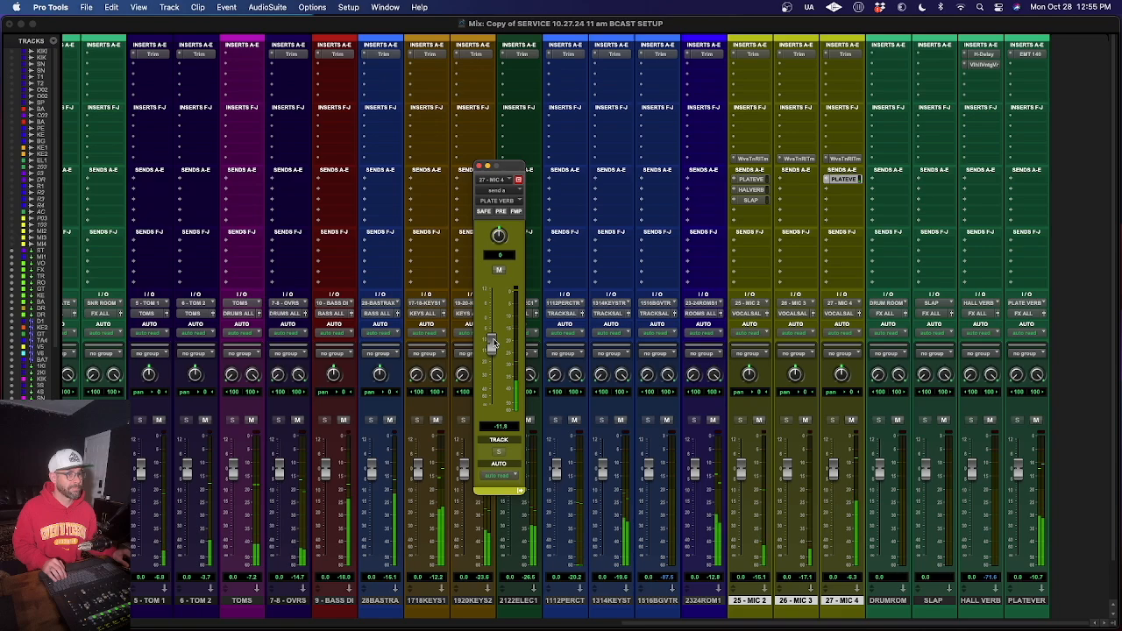
{"action": "left_click", "coordinate": [478, 166]}
Copy the HALL VERB send from MIC 2 to MIC 4 and raise its send level.
{"action": "left_click_drag", "start_coordinate": [755, 192], "coordinate": [834, 191]}
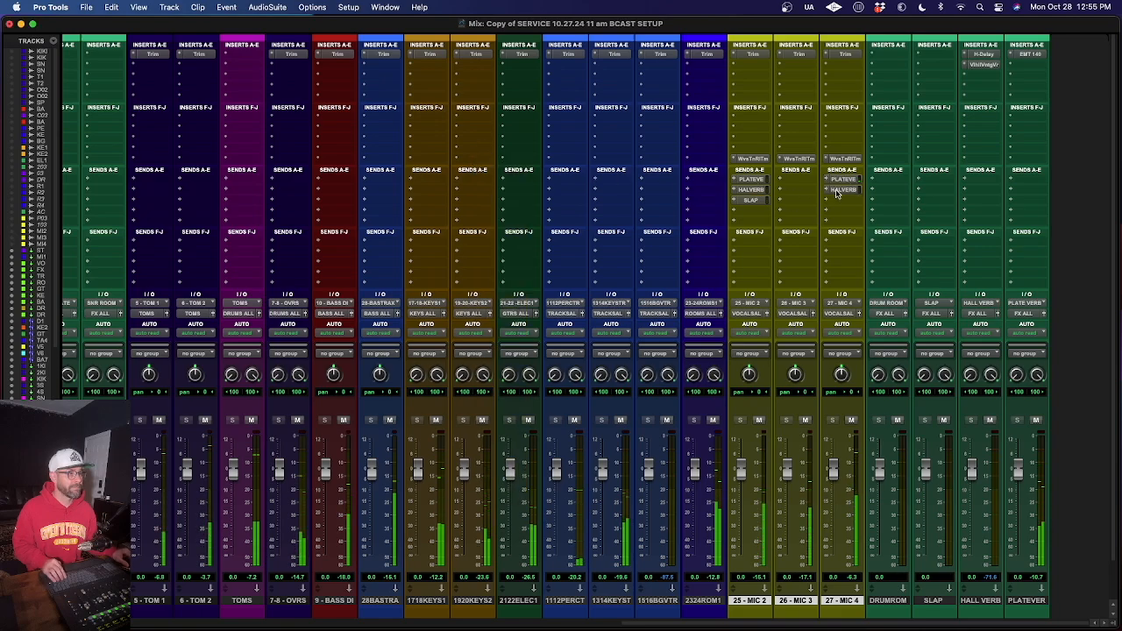
{"action": "left_click", "coordinate": [836, 191]}
{"action": "left_click_drag", "start_coordinate": [492, 405], "coordinate": [491, 335]}
{"action": "left_click", "coordinate": [480, 166]}
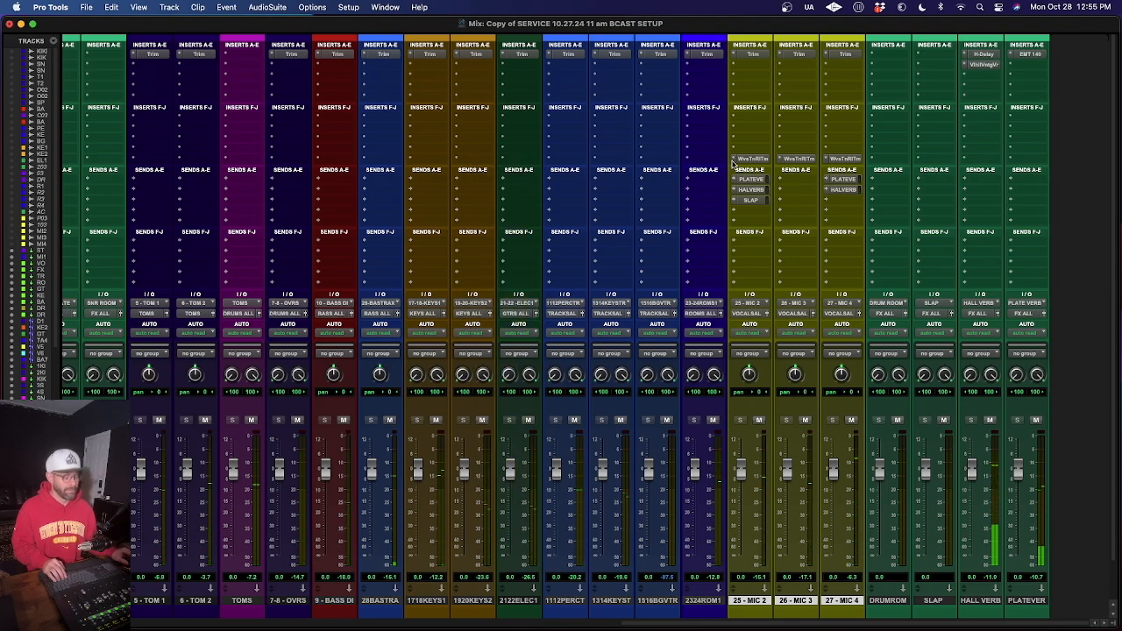
Show the floating Transport window and set the session tempo to 107 BPM.
{"action": "key", "text": "super+1"}
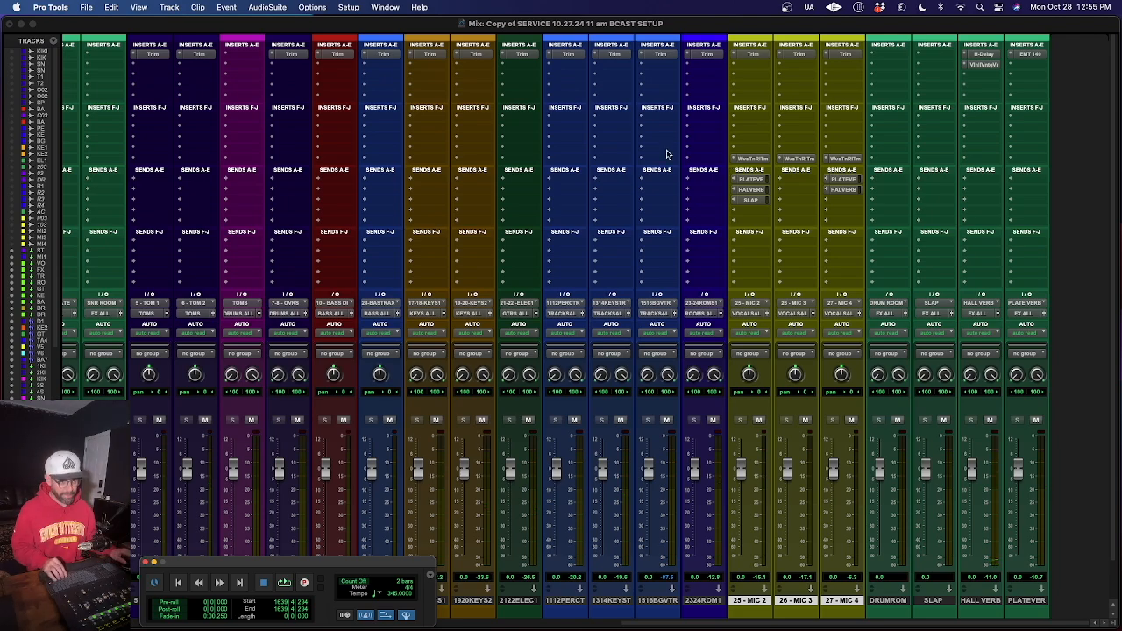
{"action": "left_click_drag", "start_coordinate": [435, 412], "coordinate": [436, 363]}
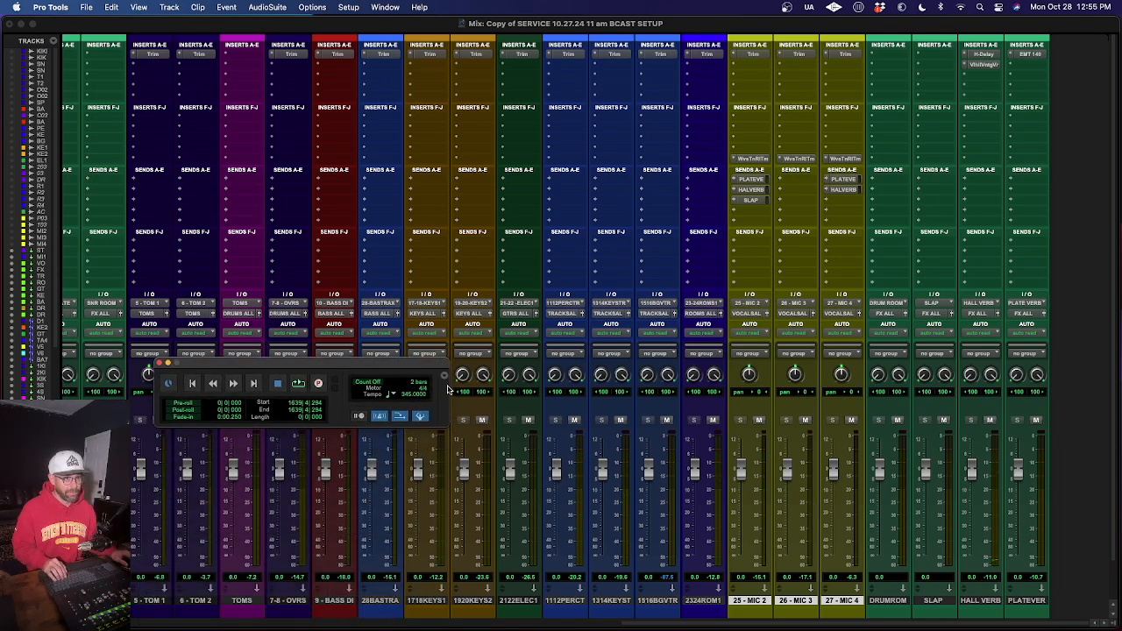
{"action": "left_click", "coordinate": [443, 377]}
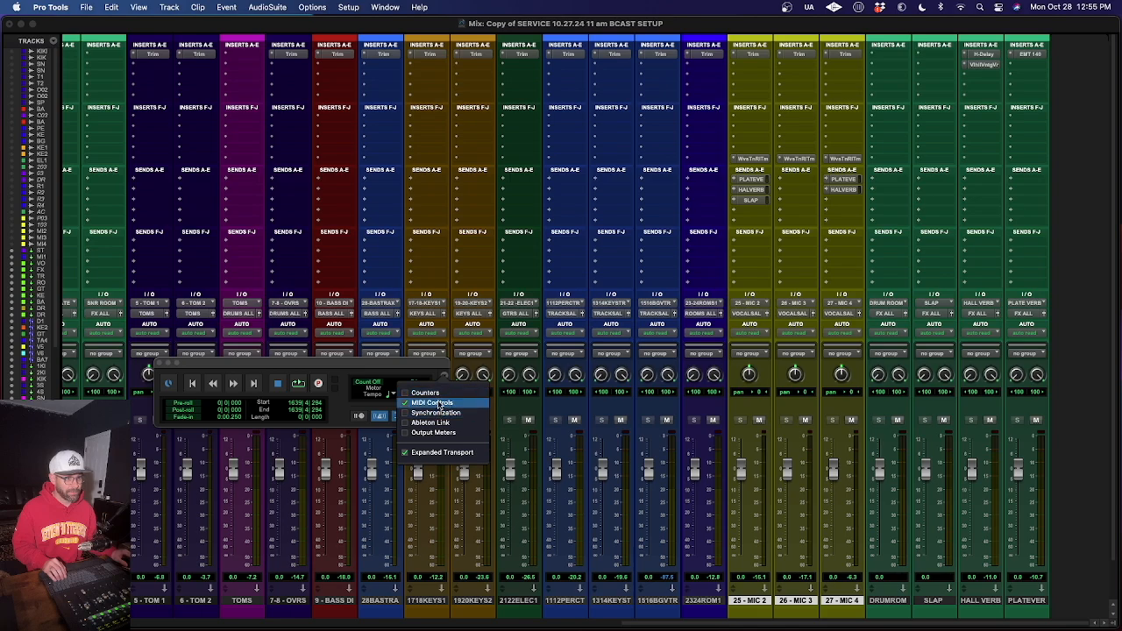
{"action": "left_click", "coordinate": [395, 369]}
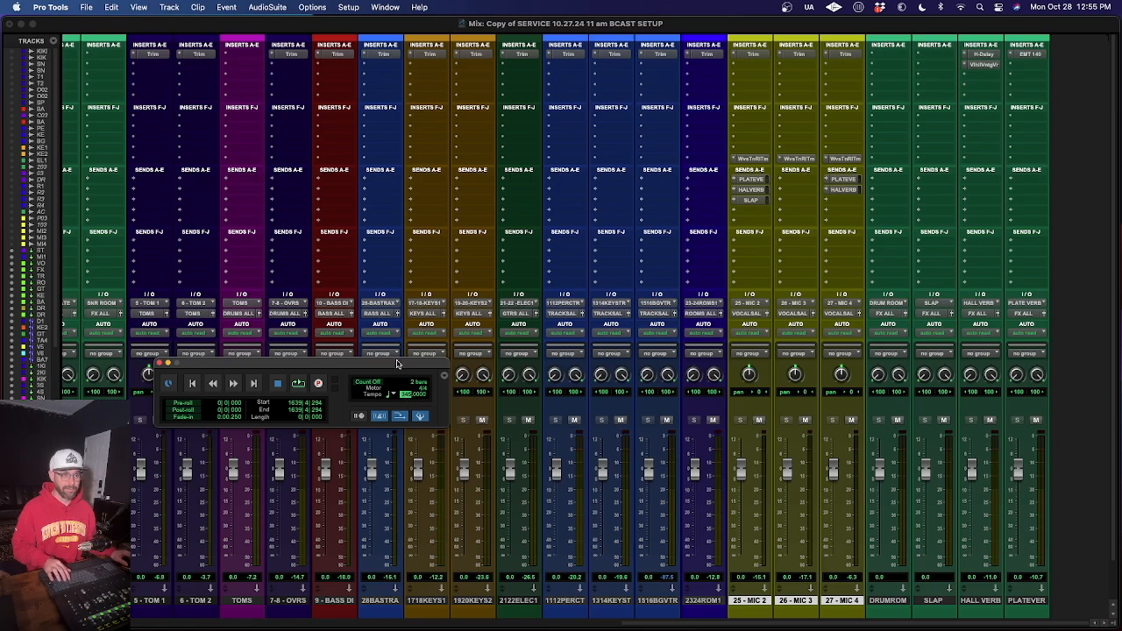
Play the mix briefly and check the host tempo of H-Delay on the HALL VERB track.
{"action": "key", "text": "space"}
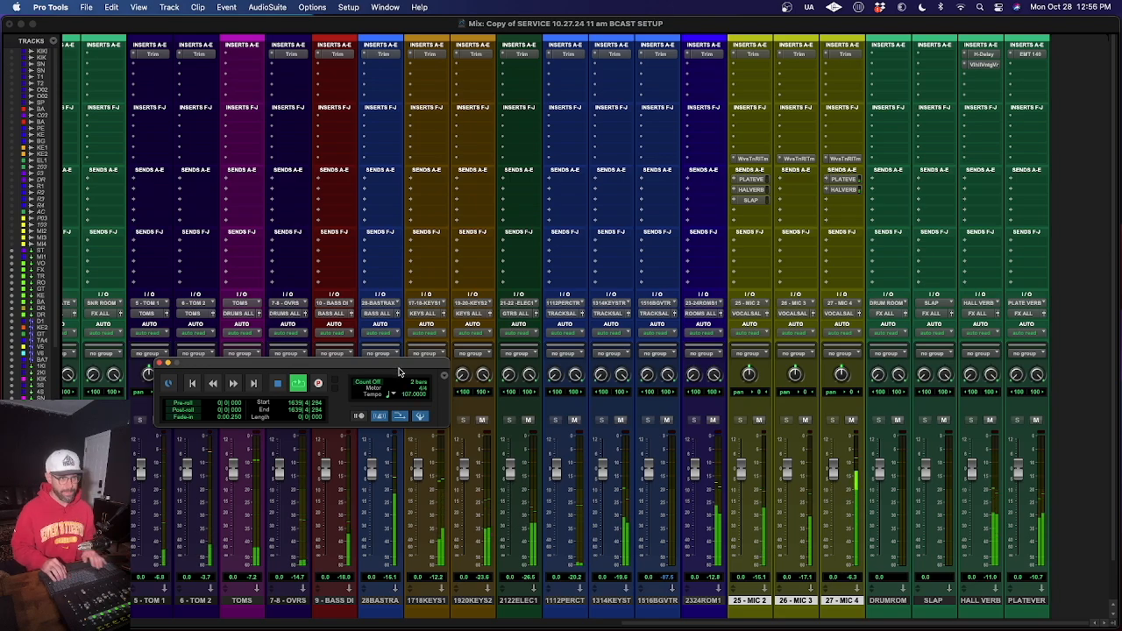
{"action": "key", "text": "space"}
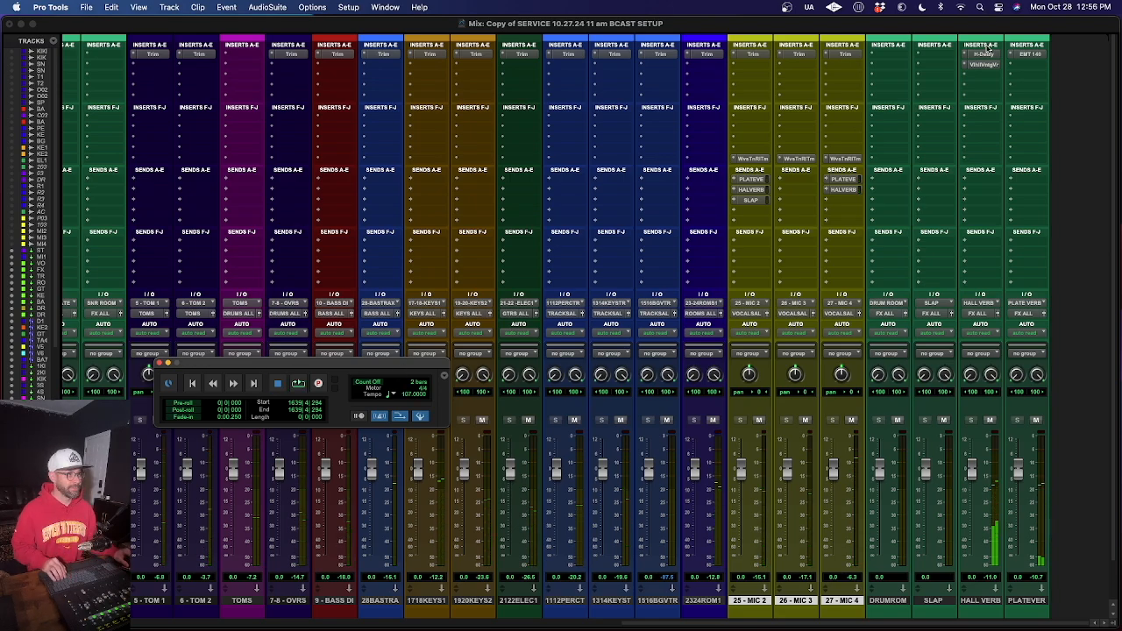
{"action": "left_click", "coordinate": [980, 53]}
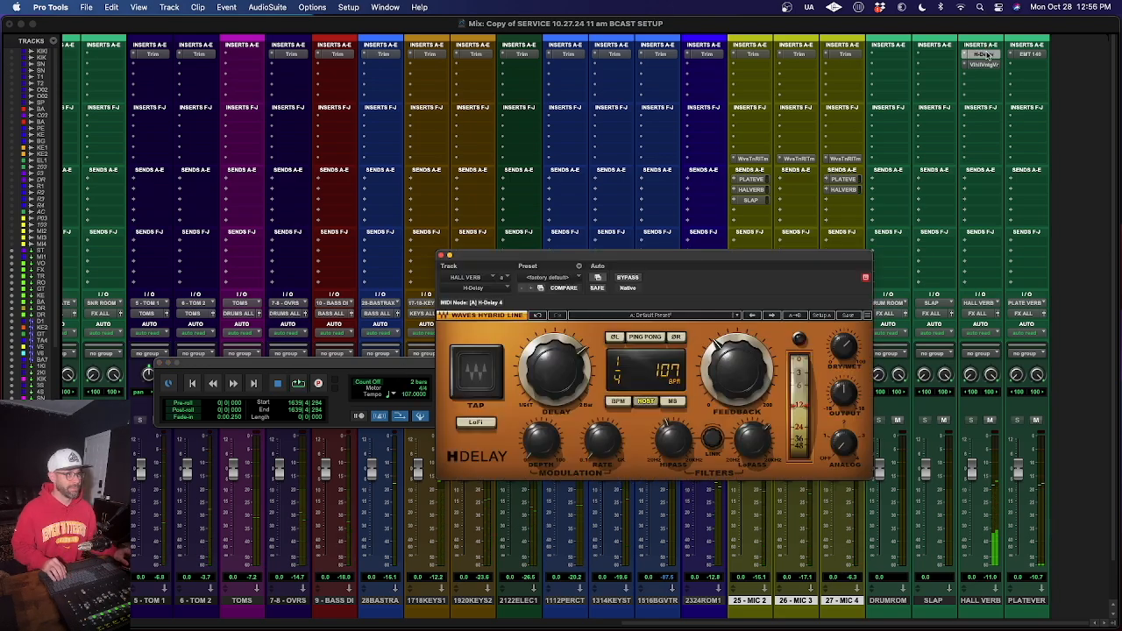
{"action": "left_click", "coordinate": [441, 255]}
{"action": "key", "text": "space"}
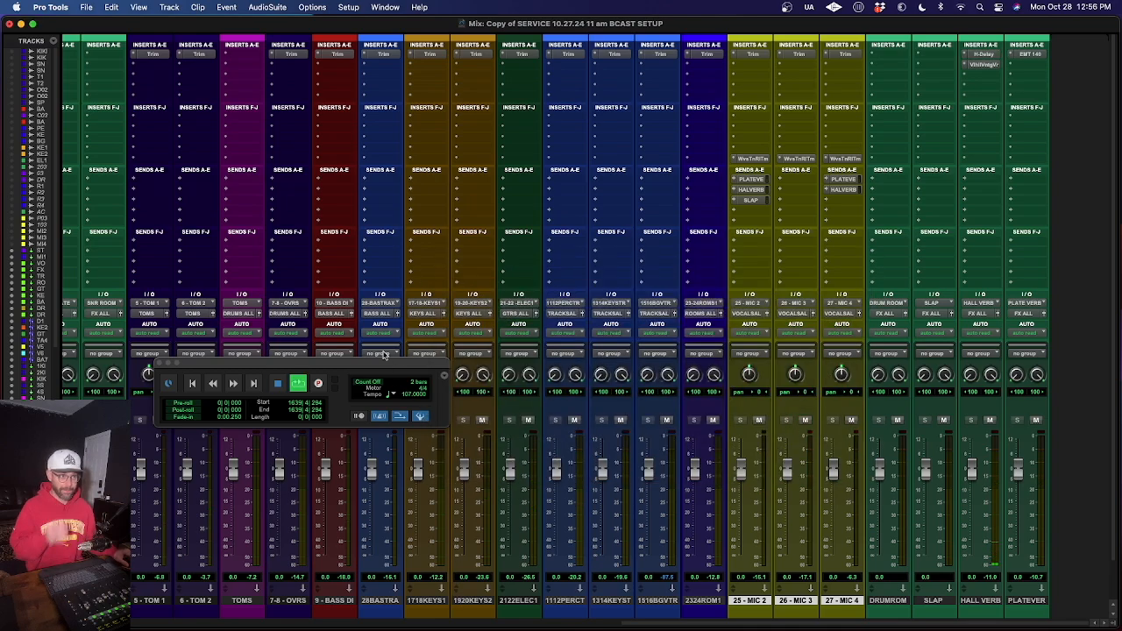
Restart playback from about bar 537 in the timeline, past the PC marker.
{"action": "key", "text": "super+equal"}
{"action": "key", "text": "space"}
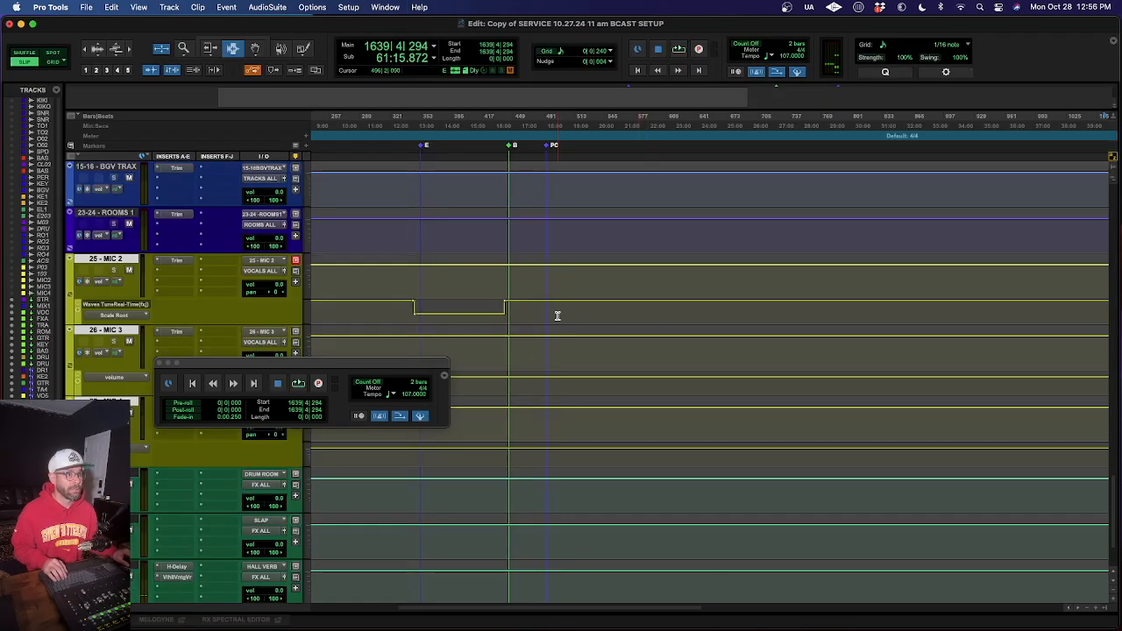
{"action": "left_click", "coordinate": [559, 317]}
{"action": "key", "text": "space"}
{"action": "left_click", "coordinate": [621, 311]}
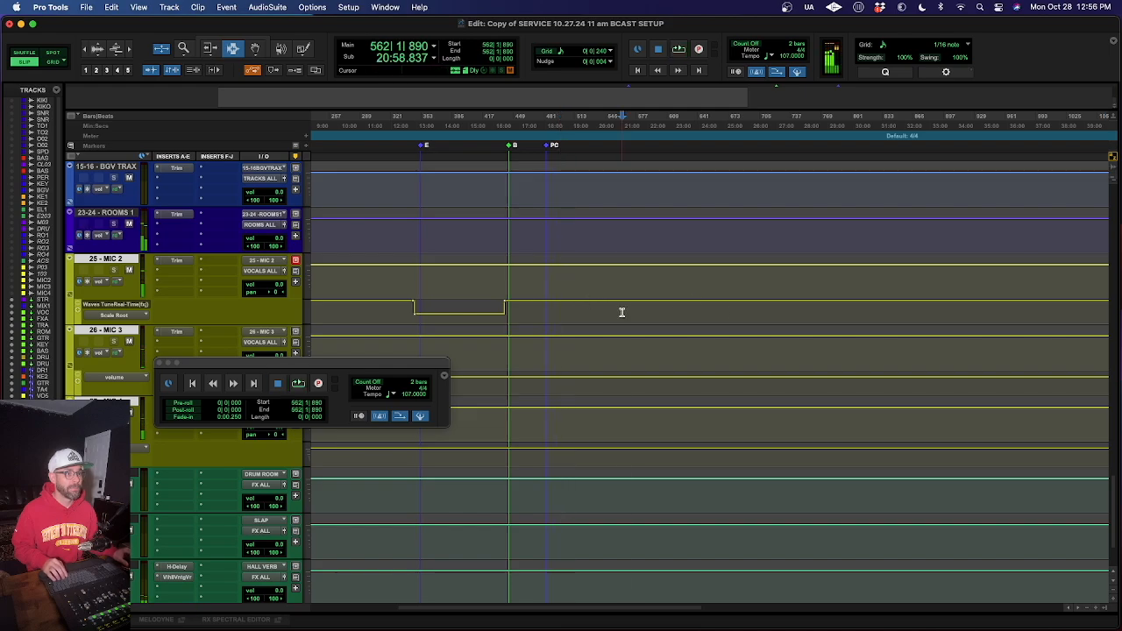
{"action": "key", "text": "space"}
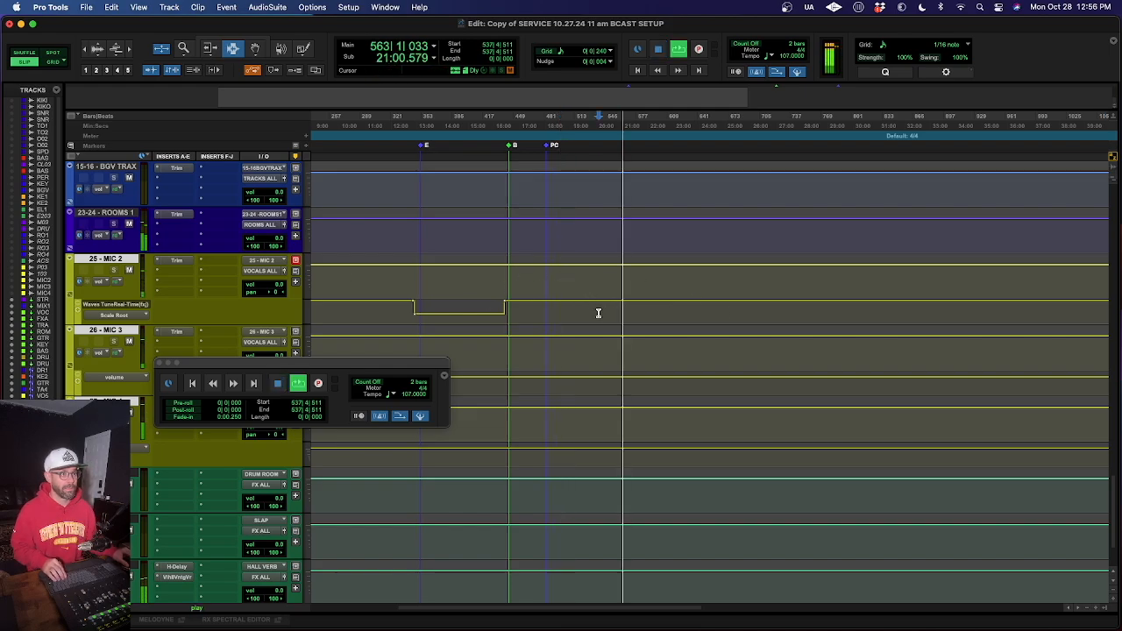
Lower MIC 4's HALL VERB send to about -13.7 dB and set the MIC 4 fader to about +1.6 dB.
{"action": "key", "text": "super+equal"}
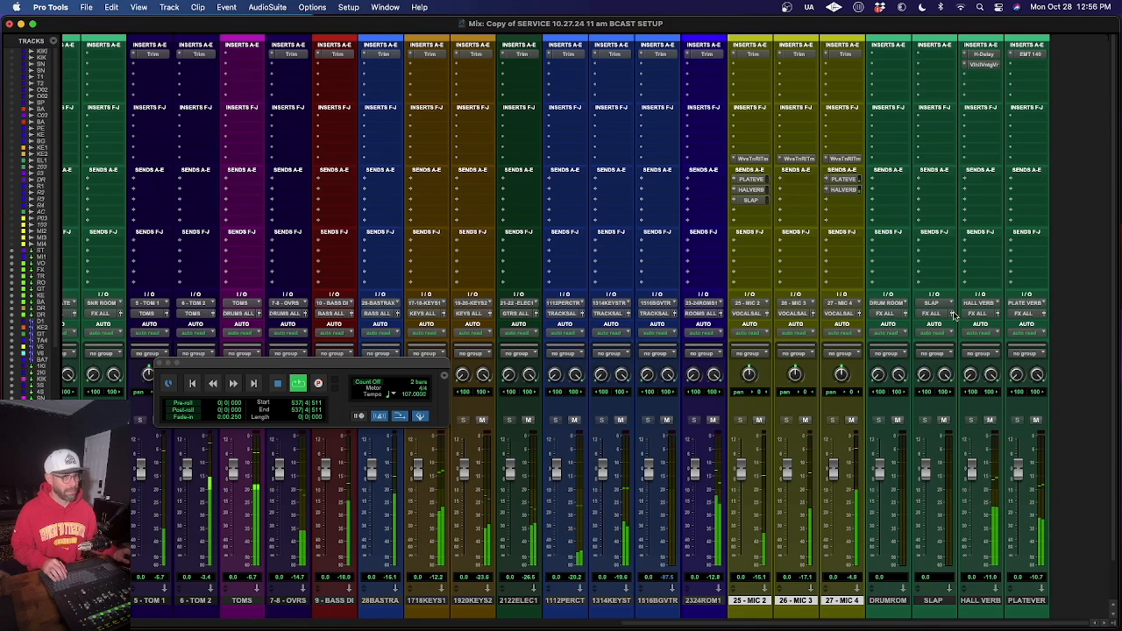
{"action": "left_click", "coordinate": [843, 190]}
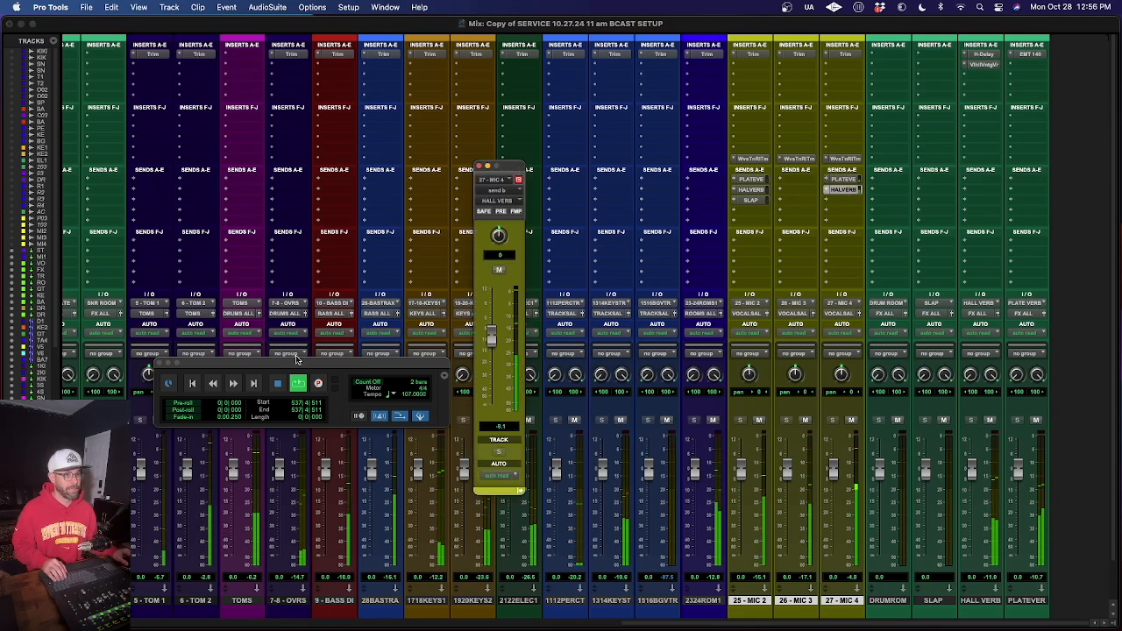
{"action": "left_click_drag", "start_coordinate": [491, 337], "coordinate": [491, 351]}
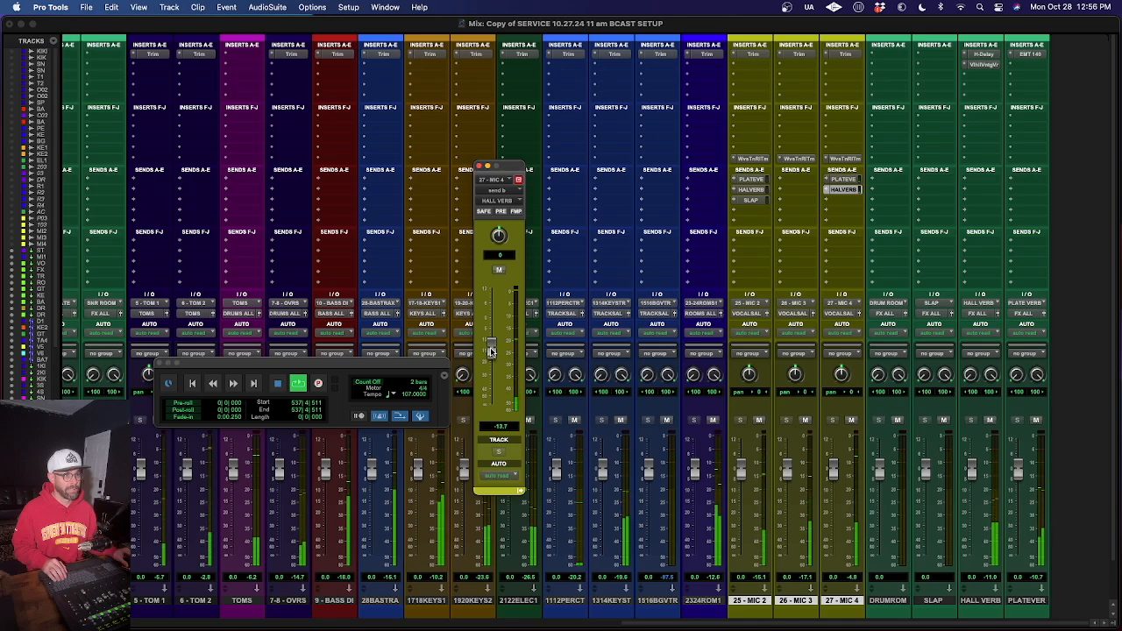
{"action": "left_click", "coordinate": [479, 166]}
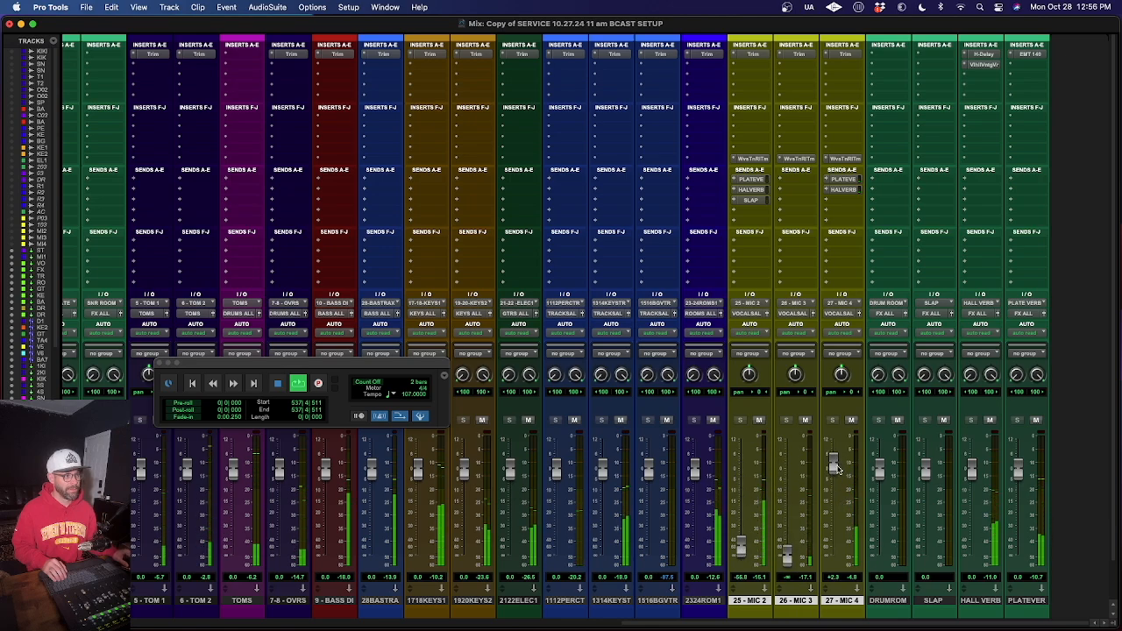
{"action": "left_click_drag", "start_coordinate": [838, 469], "coordinate": [836, 471]}
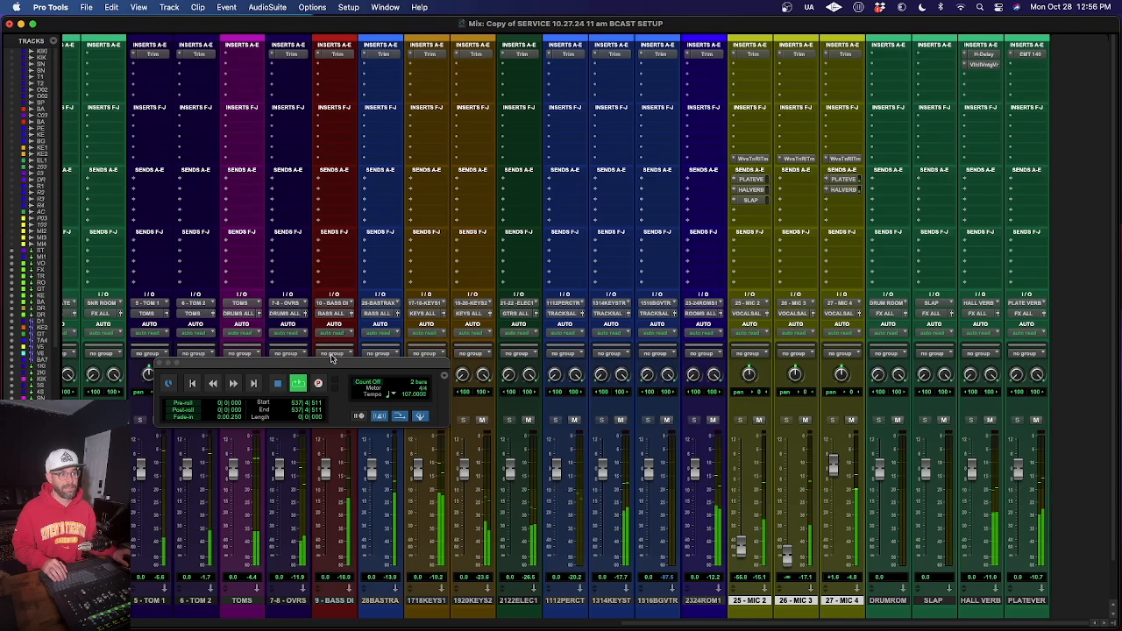
Close the floating Transport window and check the H-Delay settings on the HALL VERB track.
{"action": "scroll", "coordinate": [467, 287], "scroll_direction": "left", "scroll_amount": 5}
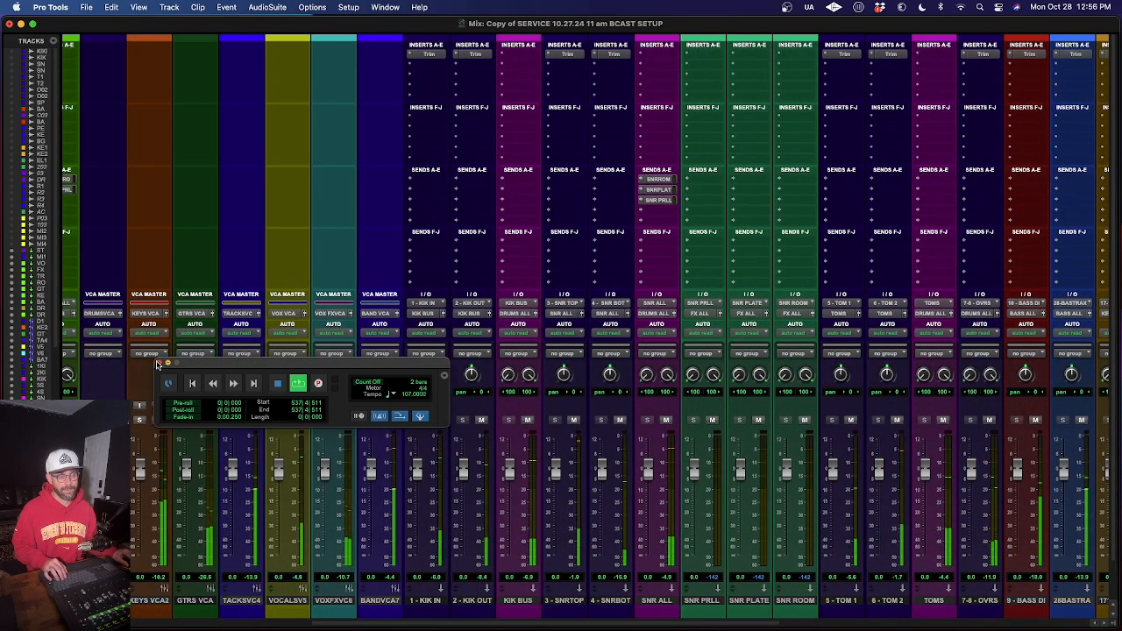
{"action": "scroll", "coordinate": [561, 342], "scroll_direction": "right", "scroll_amount": 7}
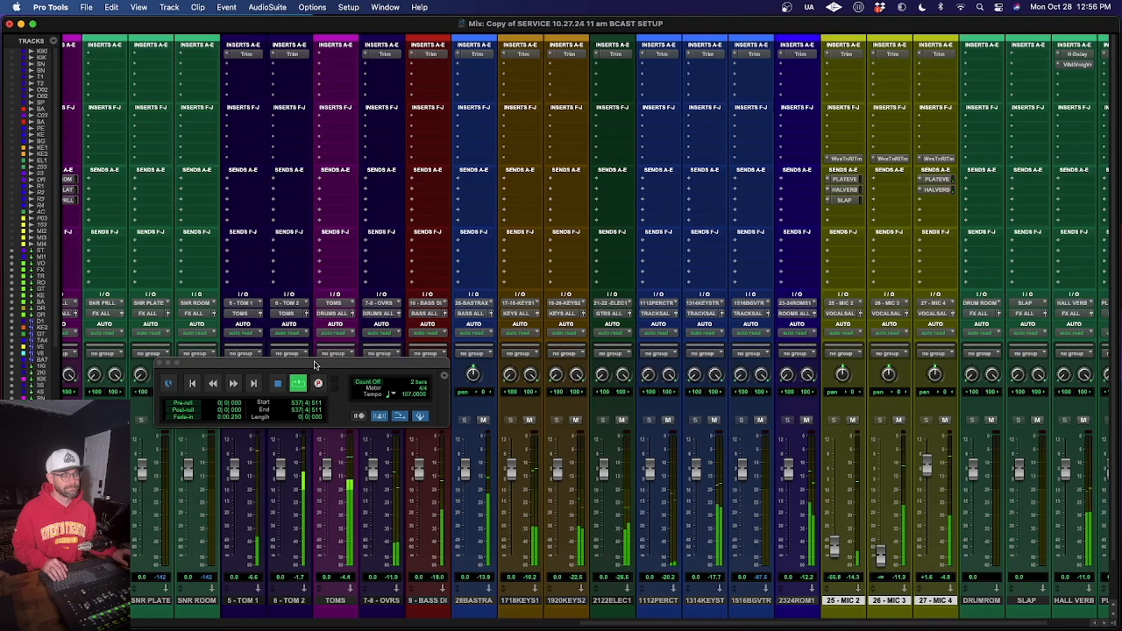
{"action": "left_click", "coordinate": [161, 363]}
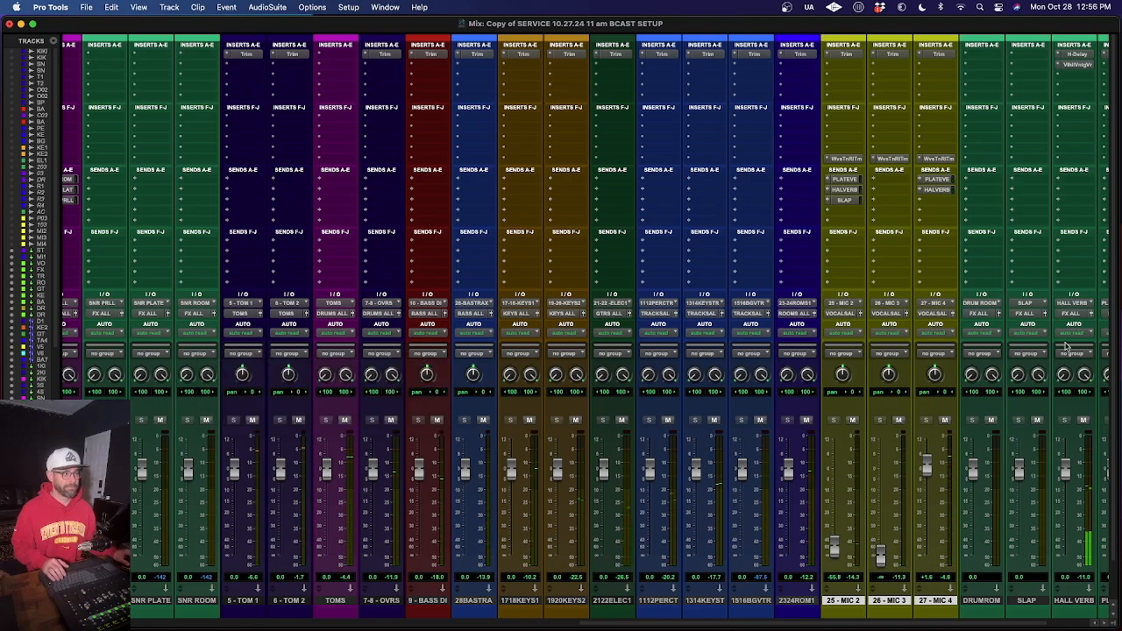
{"action": "left_click", "coordinate": [1079, 54]}
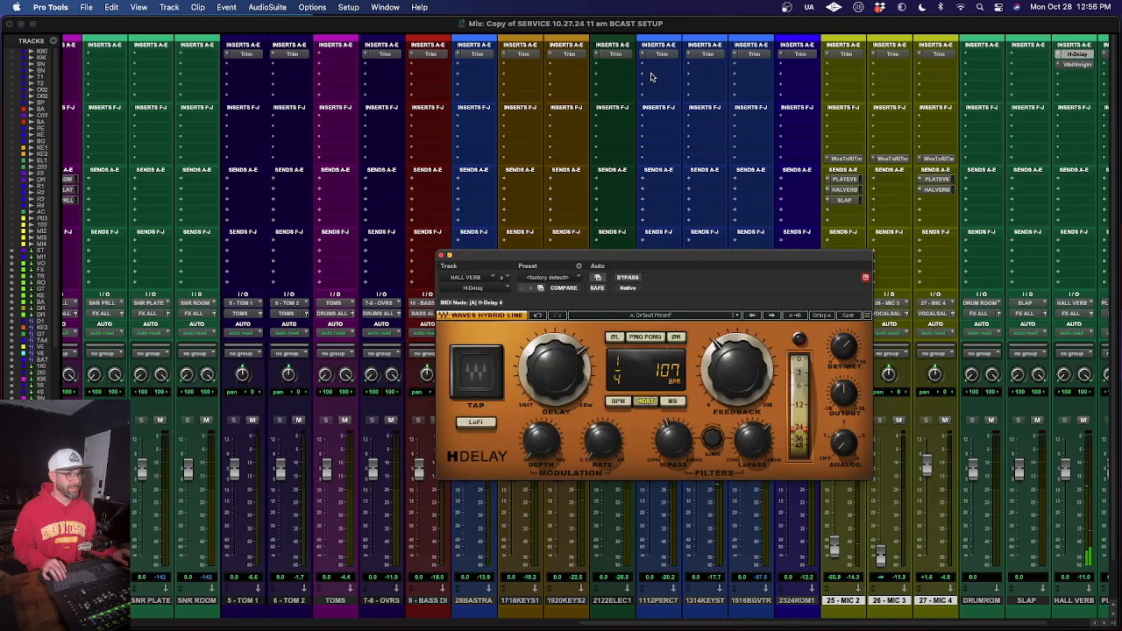
{"action": "left_click", "coordinate": [441, 256]}
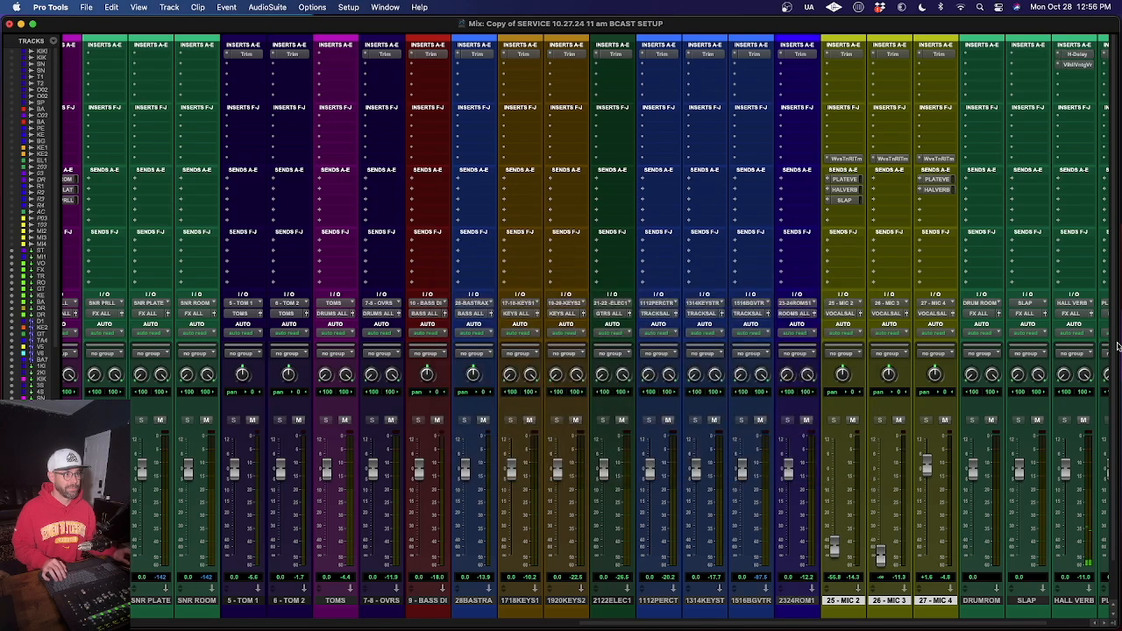
{"action": "scroll", "coordinate": [1117, 346], "scroll_direction": "right", "scroll_amount": 2}
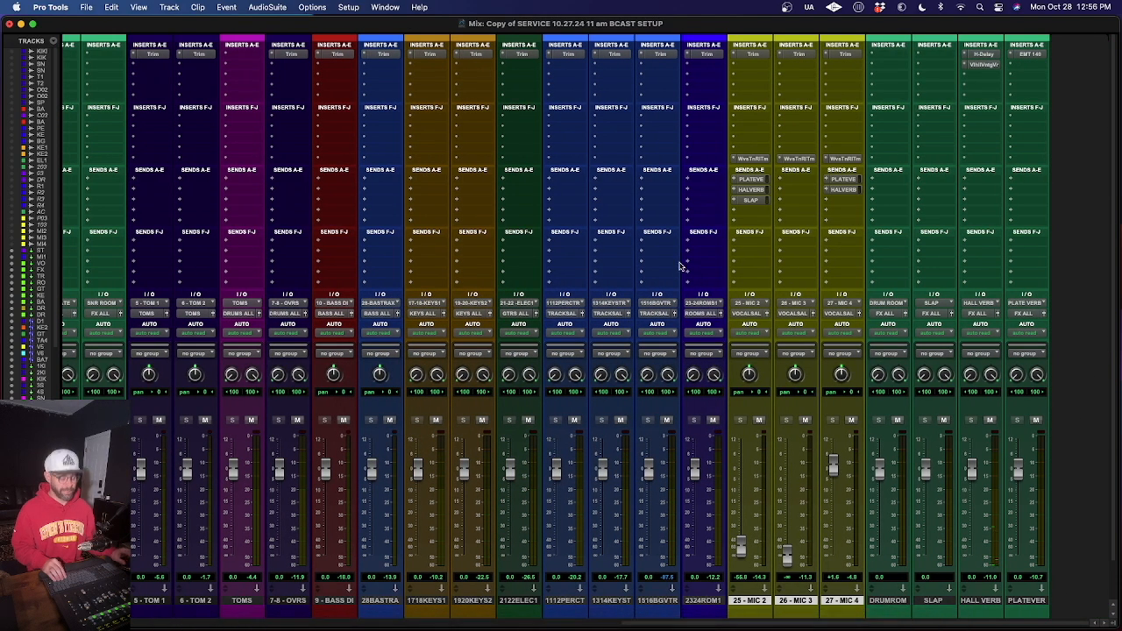
{"action": "key", "text": "super+equal"}
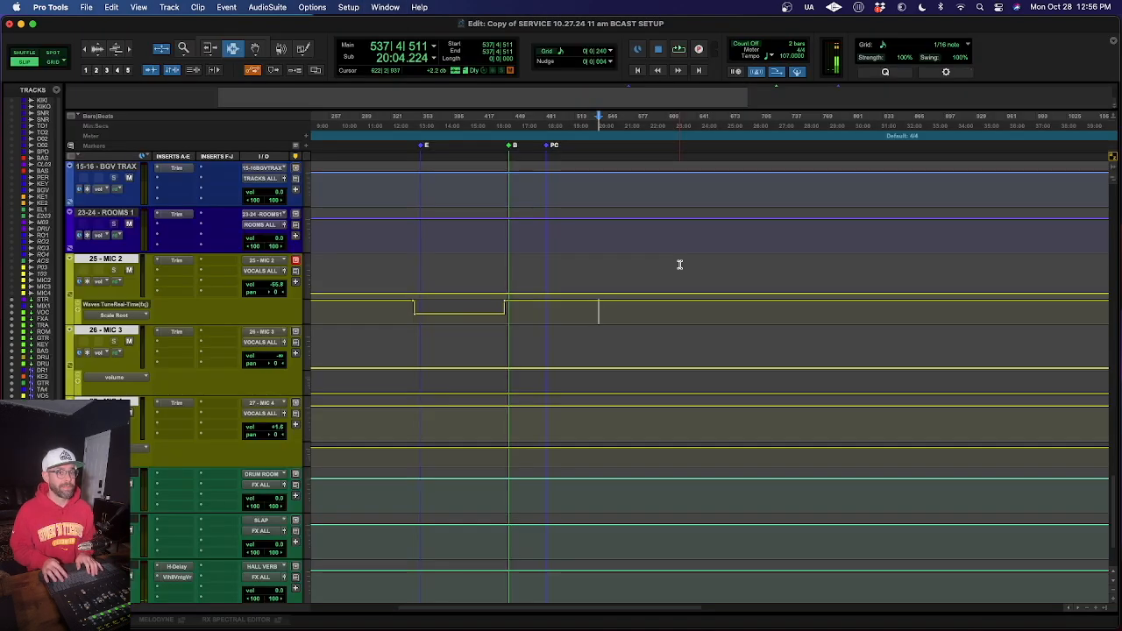
{"action": "key", "text": "super+equal"}
{"action": "scroll", "coordinate": [521, 150], "scroll_direction": "left", "scroll_amount": 10}
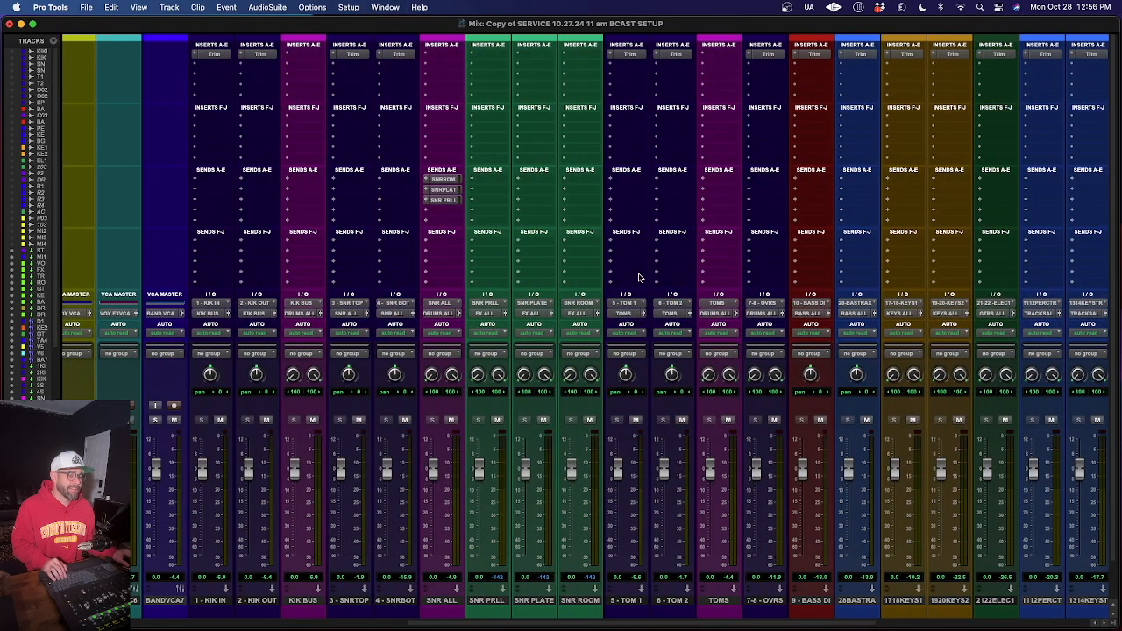
{"action": "scroll", "coordinate": [631, 274], "scroll_direction": "left", "scroll_amount": 1}
{"action": "scroll", "coordinate": [625, 271], "scroll_direction": "left", "scroll_amount": 15}
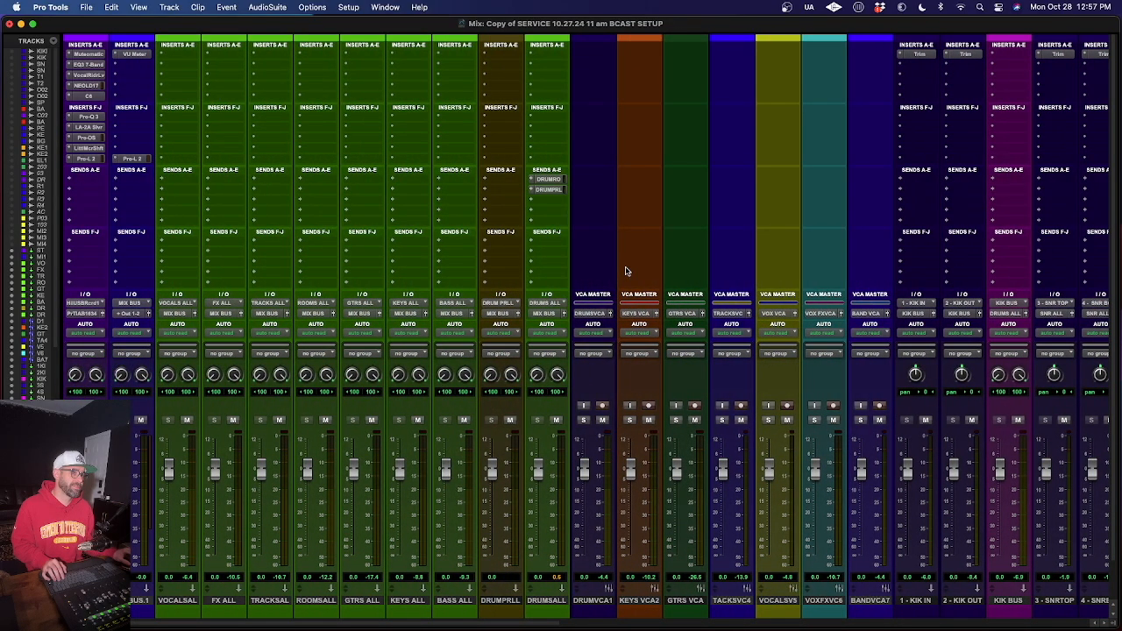
Review the full mixer layout, from the mix bus, group buses and VCA masters across the drum and instrument channels to the vocal and FX tracks.
{"action": "scroll", "coordinate": [625, 271], "scroll_direction": "right", "scroll_amount": 8}
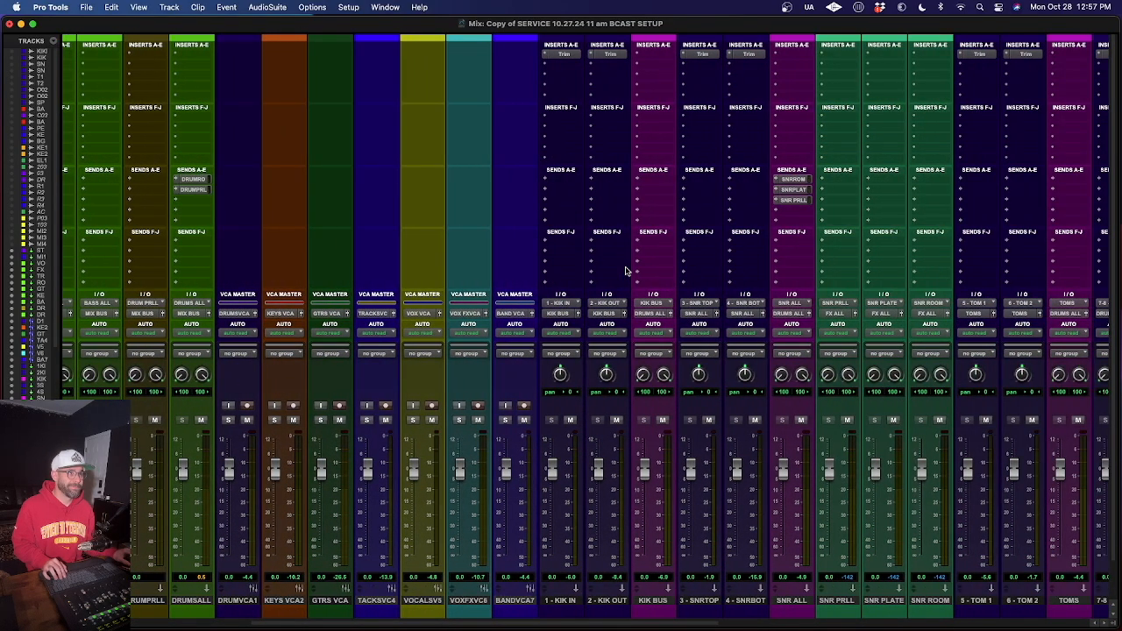
{"action": "scroll", "coordinate": [625, 271], "scroll_direction": "right", "scroll_amount": 7}
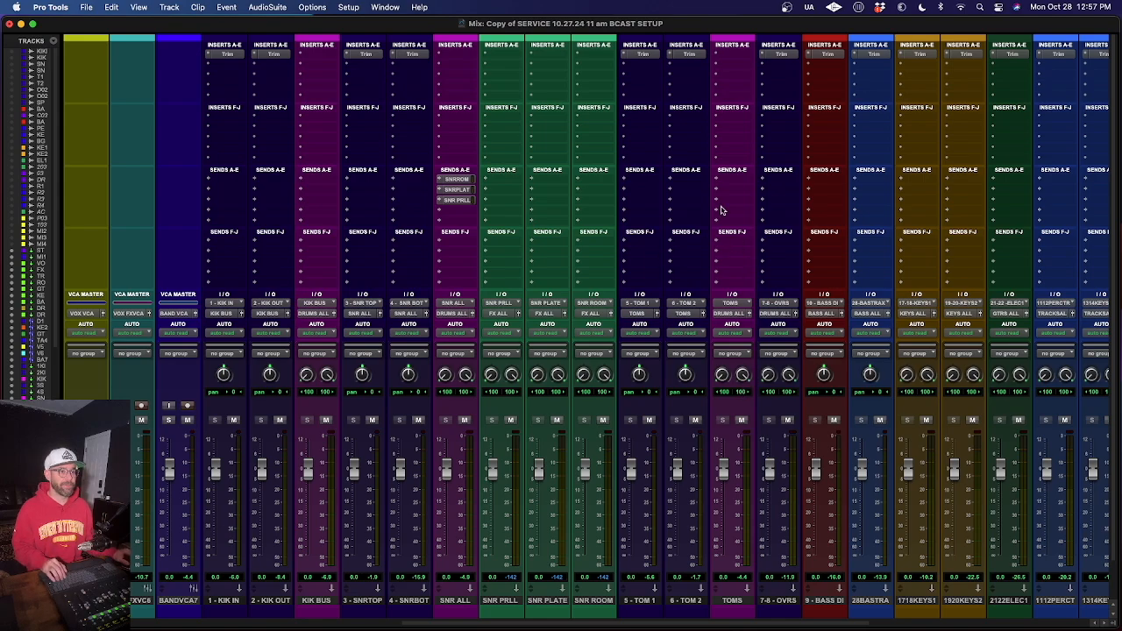
{"action": "scroll", "coordinate": [765, 292], "scroll_direction": "right", "scroll_amount": 2}
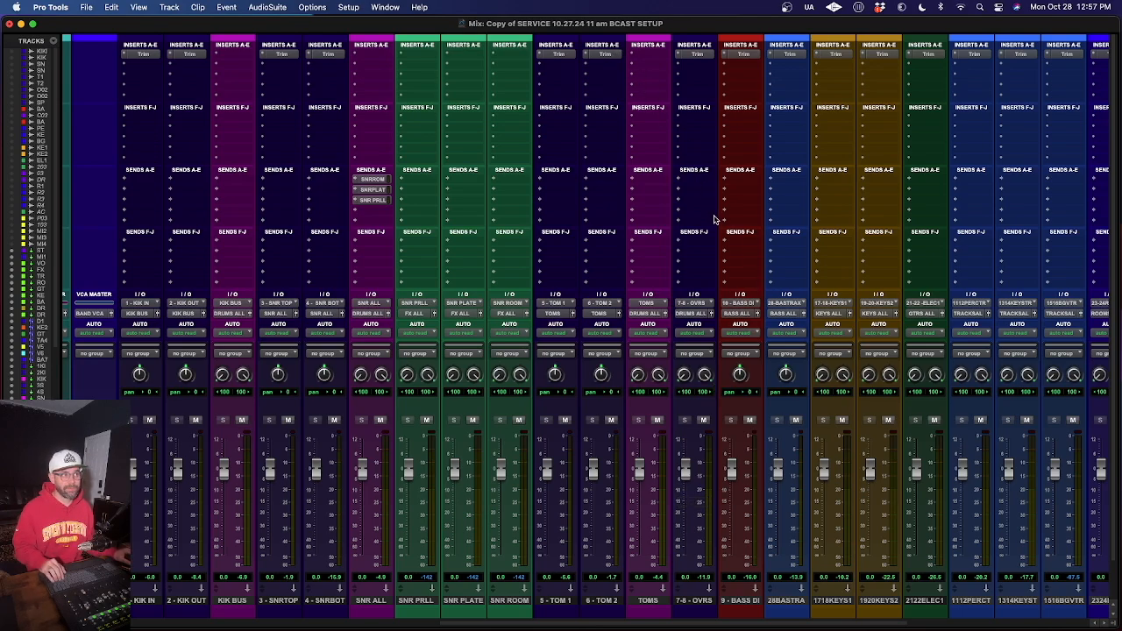
{"action": "scroll", "coordinate": [872, 388], "scroll_direction": "left", "scroll_amount": 10}
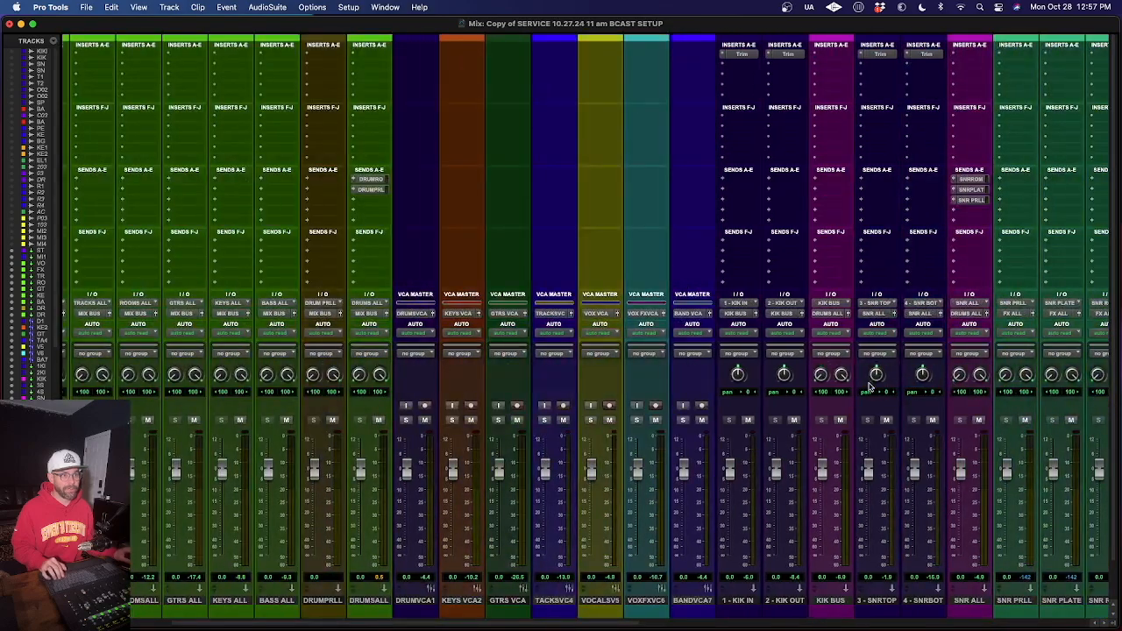
{"action": "scroll", "coordinate": [348, 69], "scroll_direction": "left", "scroll_amount": 3}
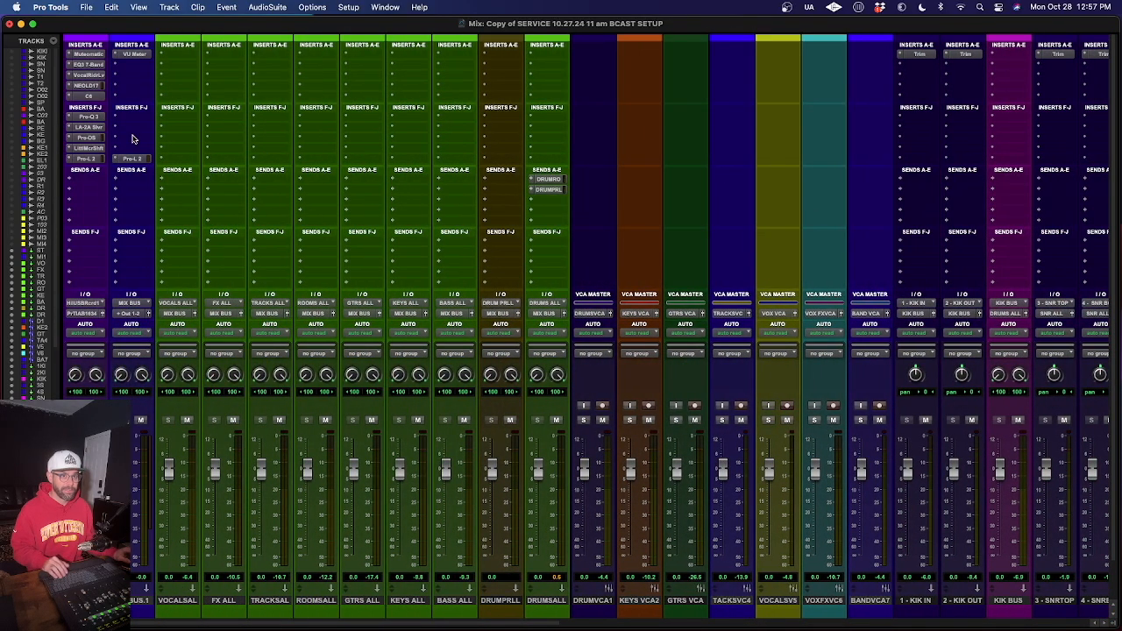
{"action": "scroll", "coordinate": [496, 311], "scroll_direction": "right", "scroll_amount": 6}
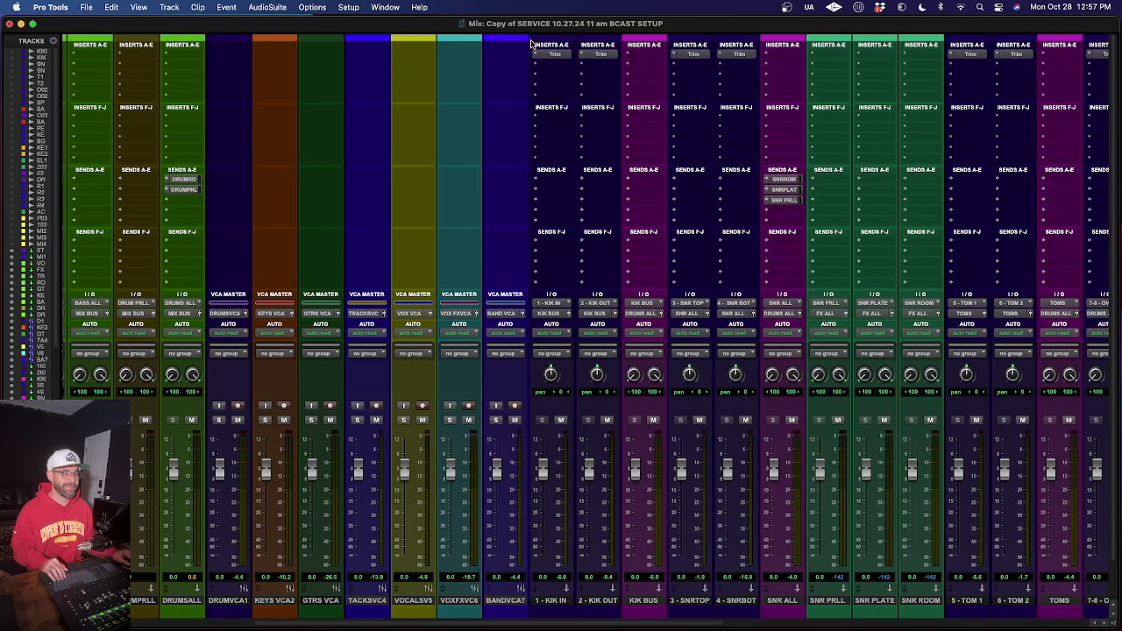
{"action": "scroll", "coordinate": [682, 271], "scroll_direction": "right", "scroll_amount": 12}
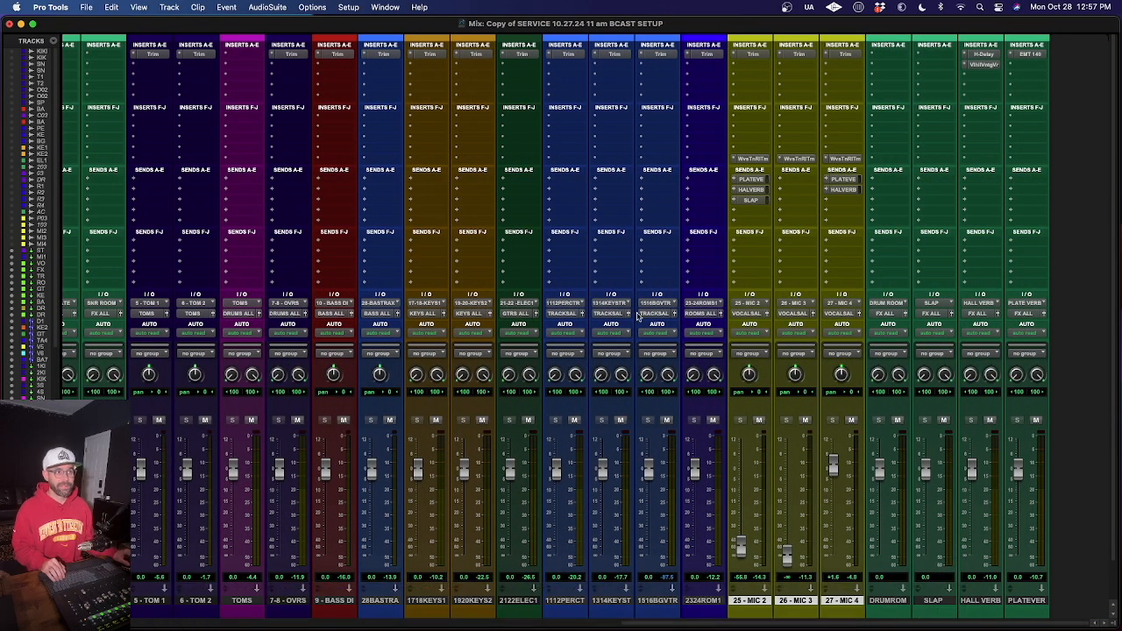
{"action": "scroll", "coordinate": [323, 351], "scroll_direction": "left", "scroll_amount": 5}
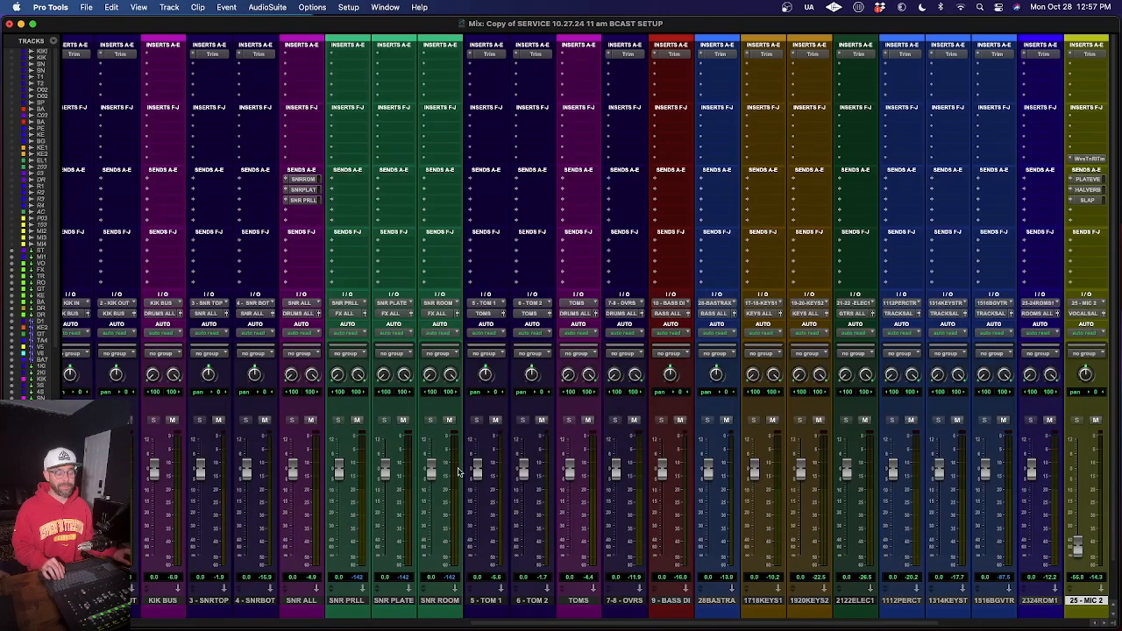
{"action": "scroll", "coordinate": [431, 401], "scroll_direction": "left", "scroll_amount": 3}
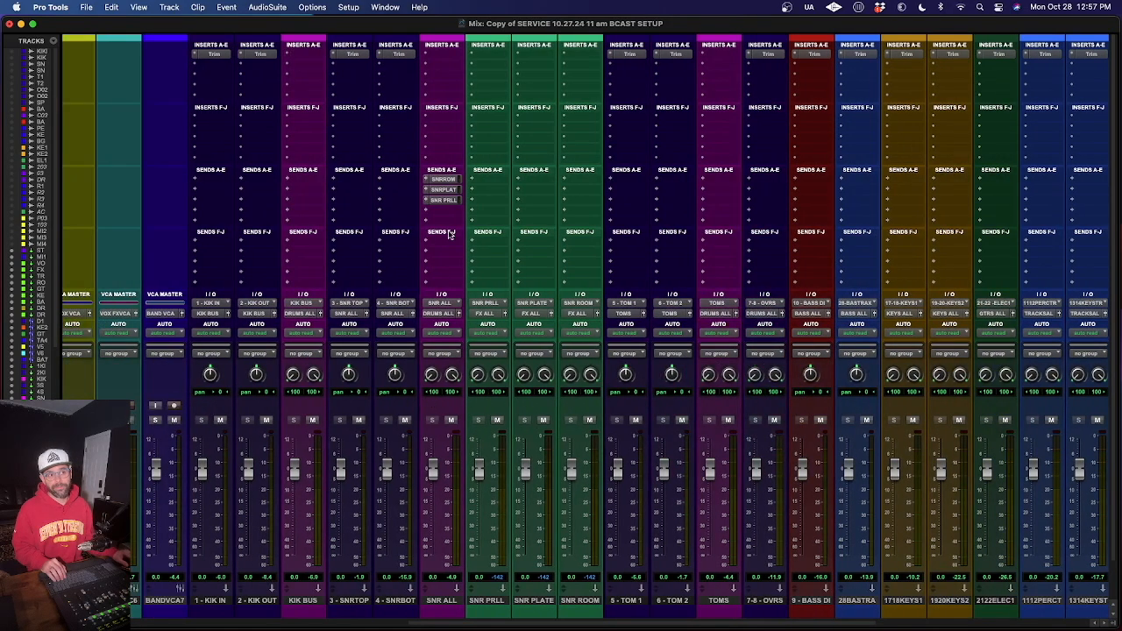
{"action": "scroll", "coordinate": [721, 327], "scroll_direction": "left", "scroll_amount": 10}
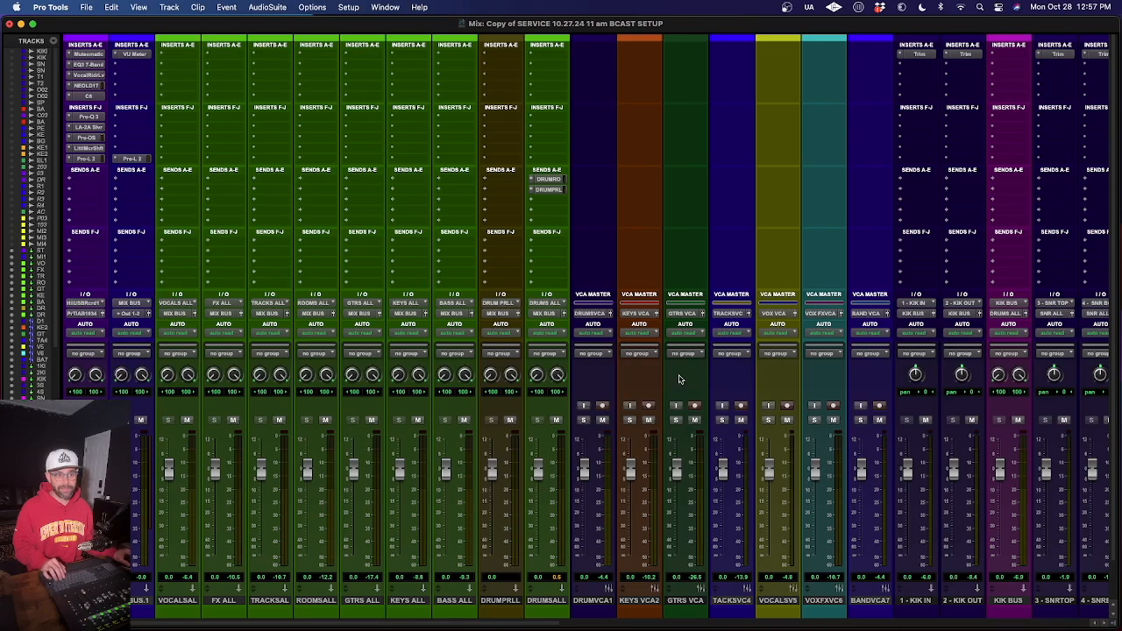
{"action": "scroll", "coordinate": [679, 379], "scroll_direction": "right", "scroll_amount": 12}
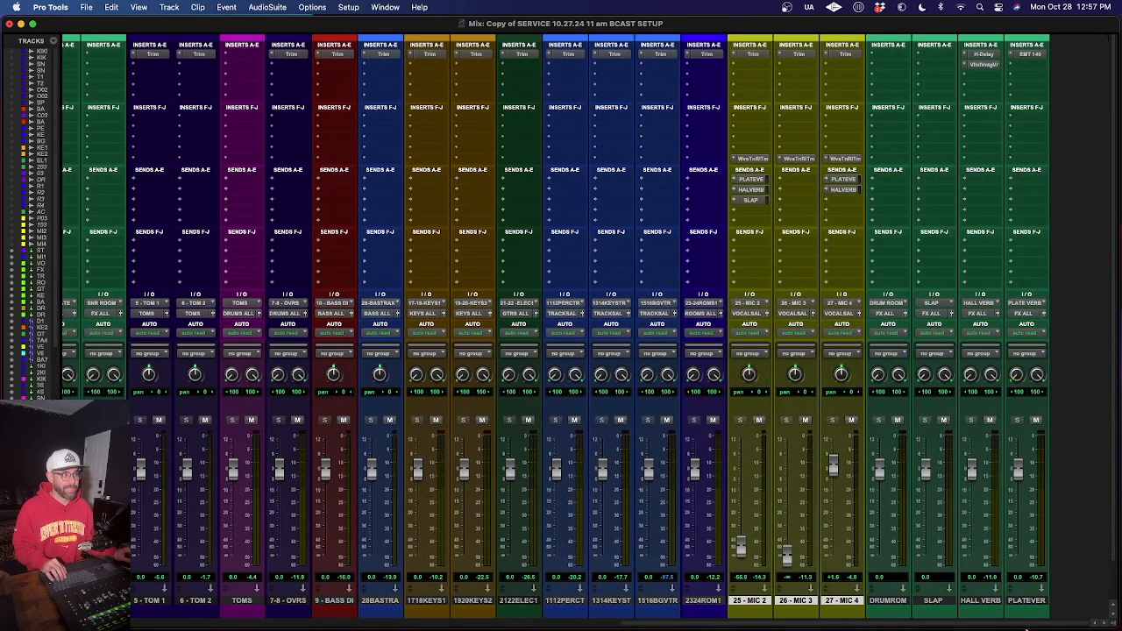